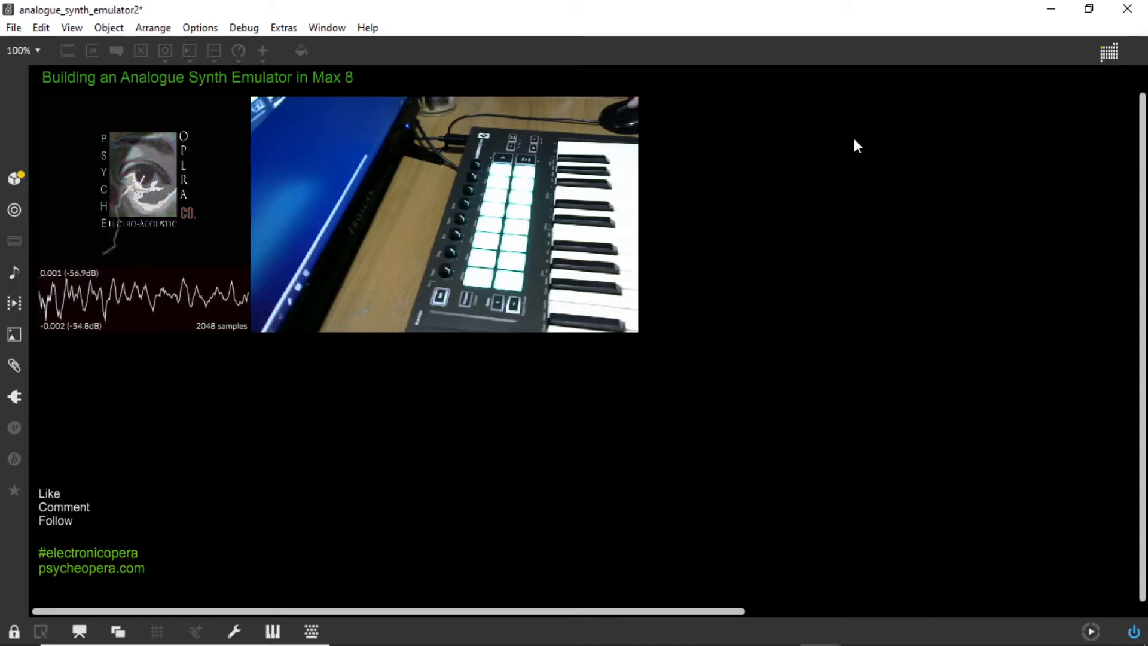
Step: Unlock the patch and add a ctlin object in the empty area below the camera video
click(13, 633)
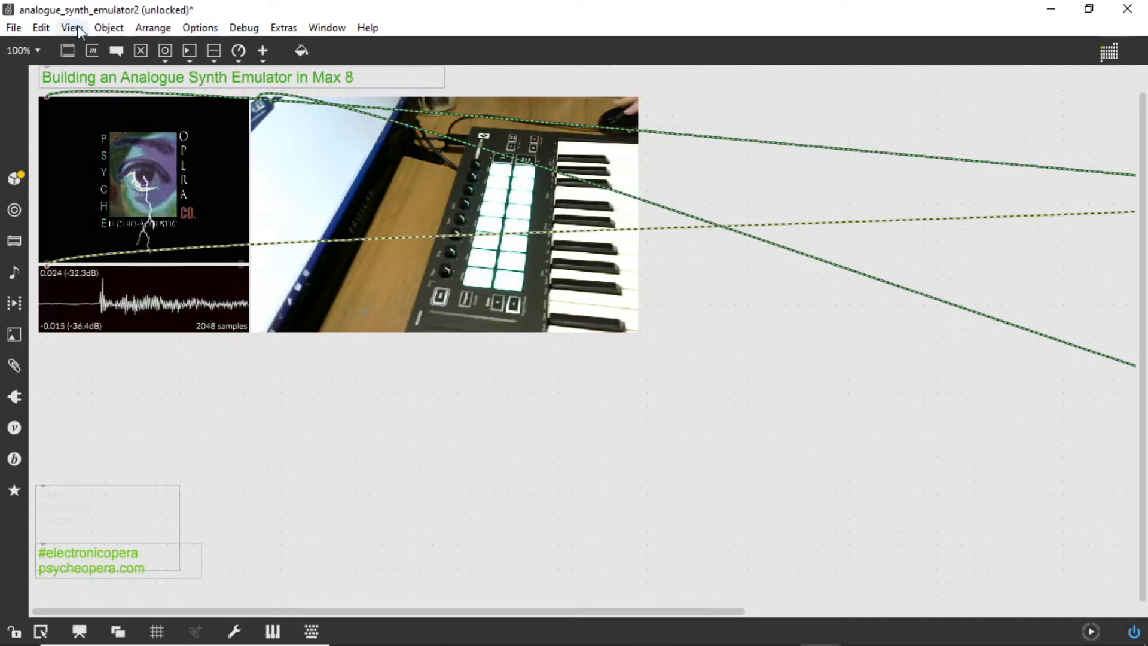
click(68, 51)
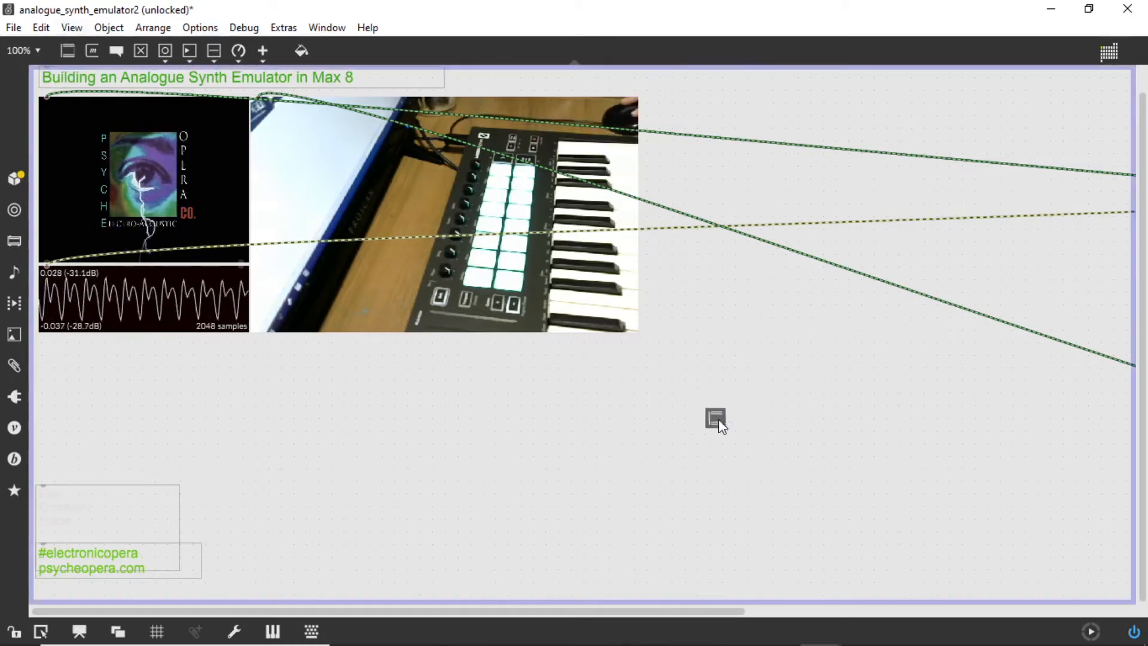
click(524, 398)
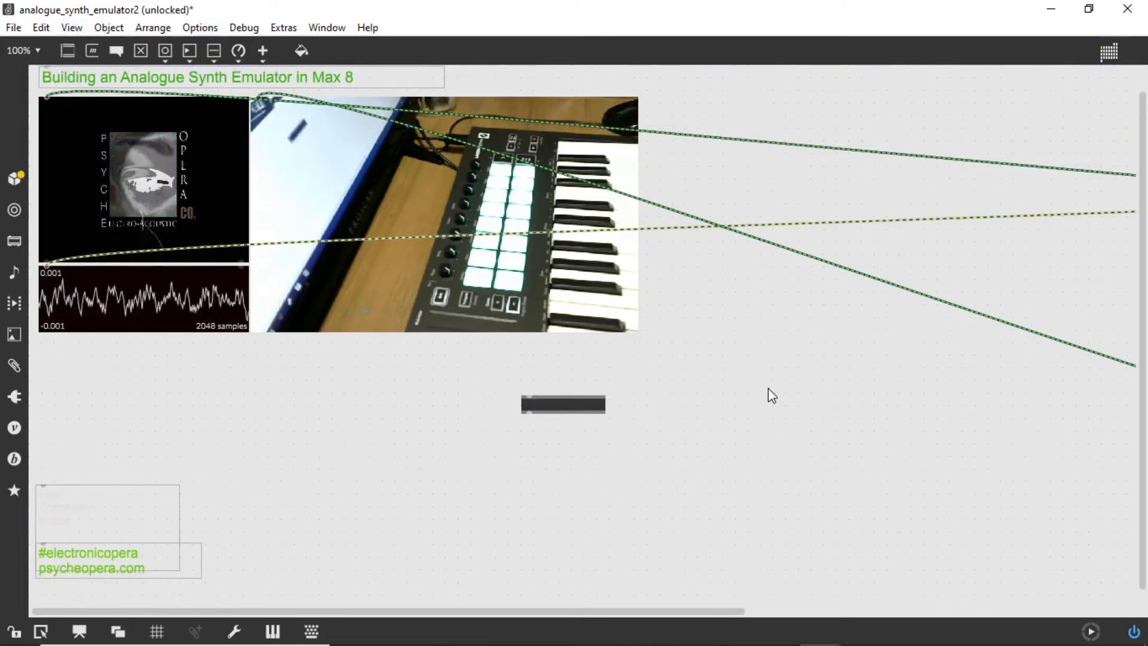
text(ctlin)
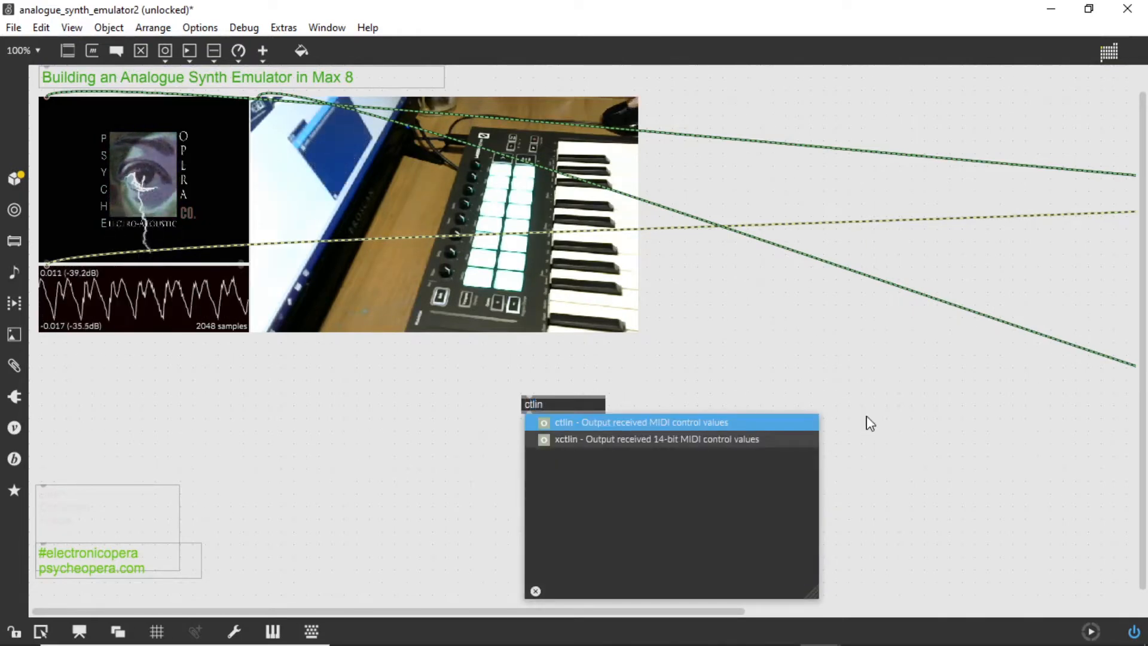
click(741, 363)
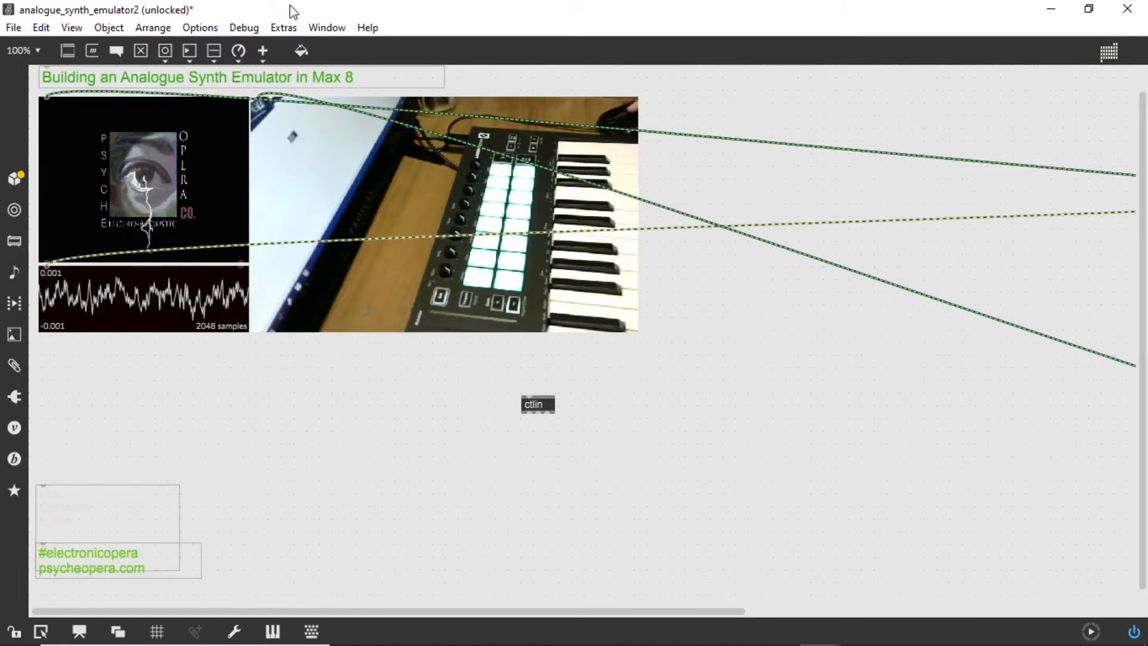
Step: Add two number boxes side by side under ctlin, wire them to its first two outlets, and lock the patch
drag(189, 52, 516, 461)
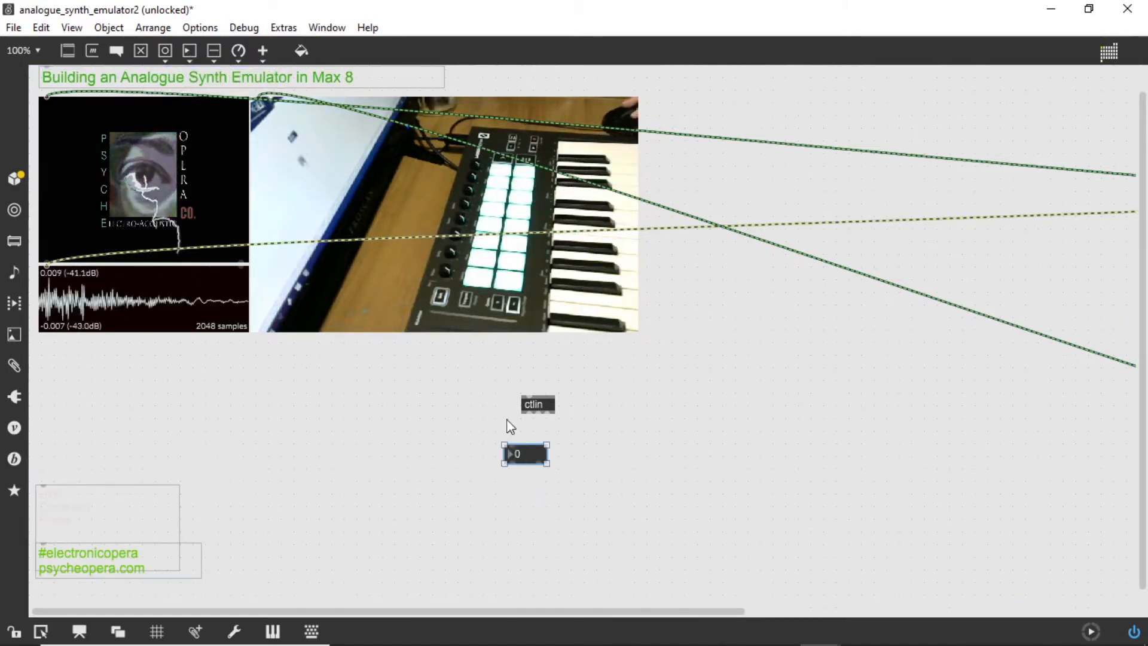
drag(189, 52, 580, 458)
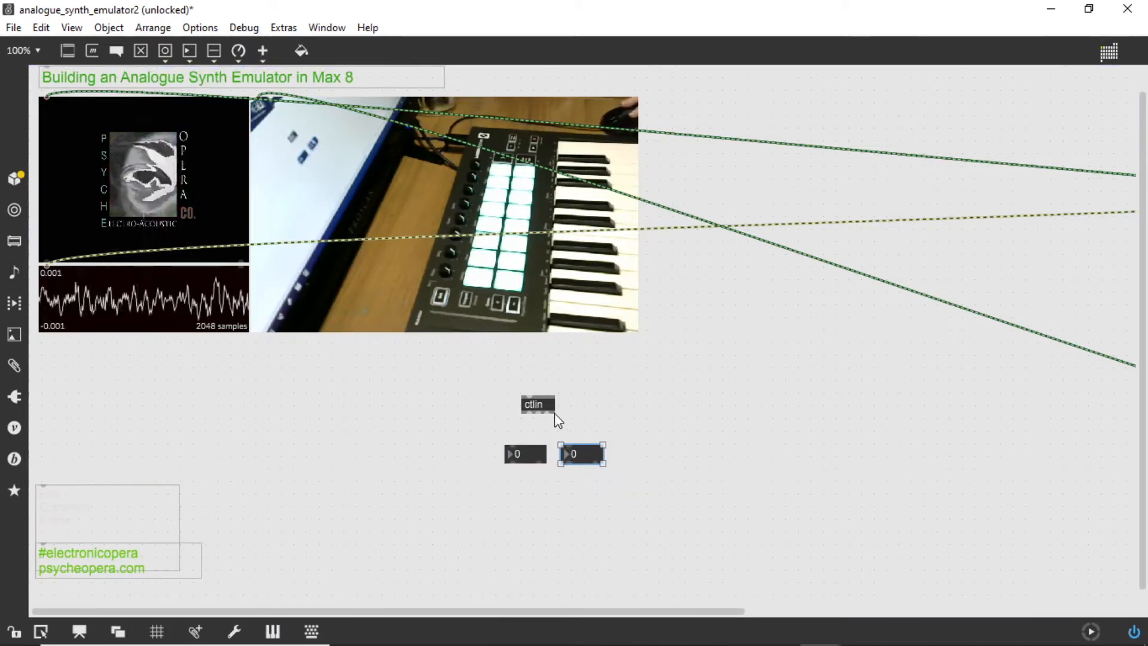
drag(530, 414, 567, 443)
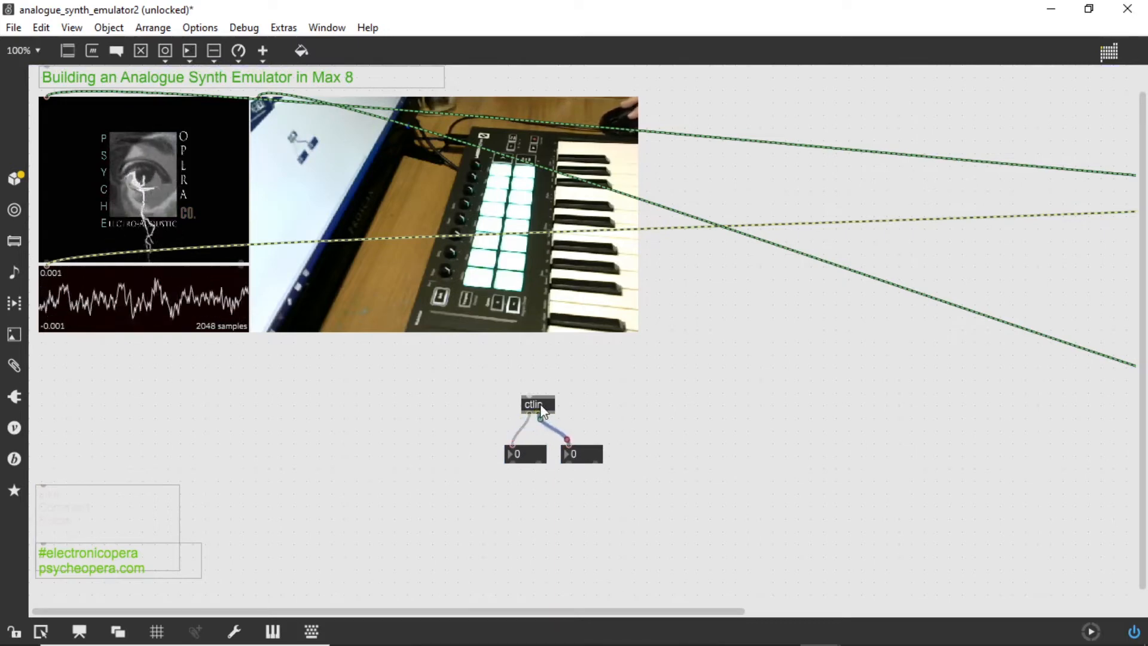
drag(537, 405, 519, 399)
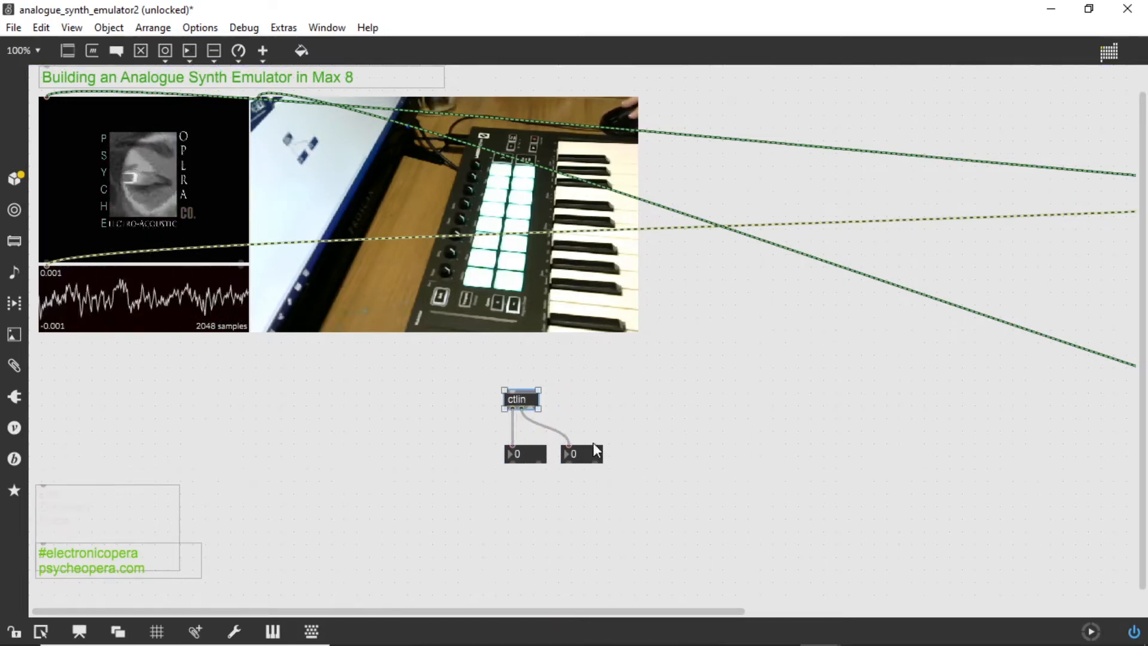
drag(585, 453, 571, 456)
drag(481, 437, 570, 438)
click(13, 631)
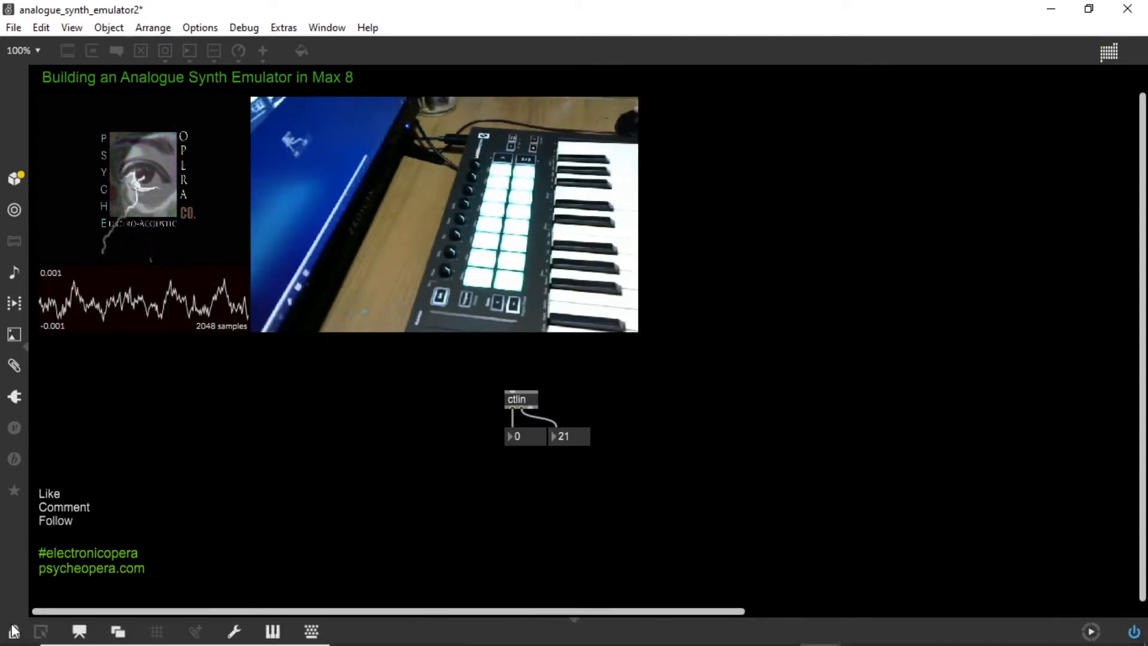
Step: Unlock the patch and move ctlin with its two number boxes to just beneath the camera video's lower-left corner
key(ctrl+e)
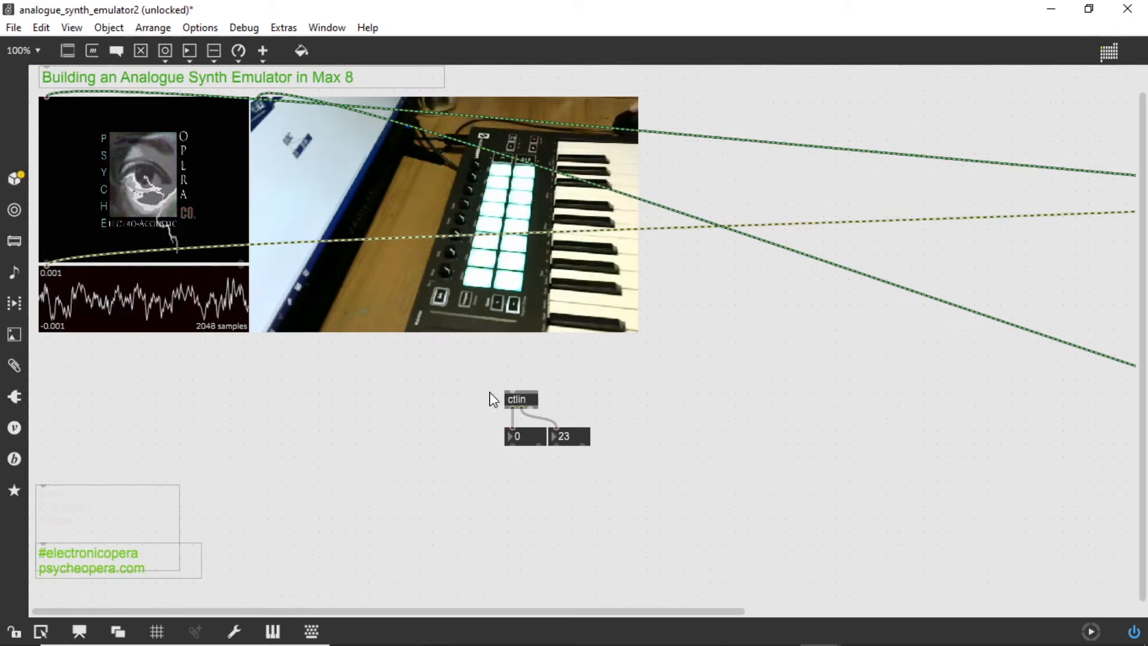
drag(489, 399, 636, 490)
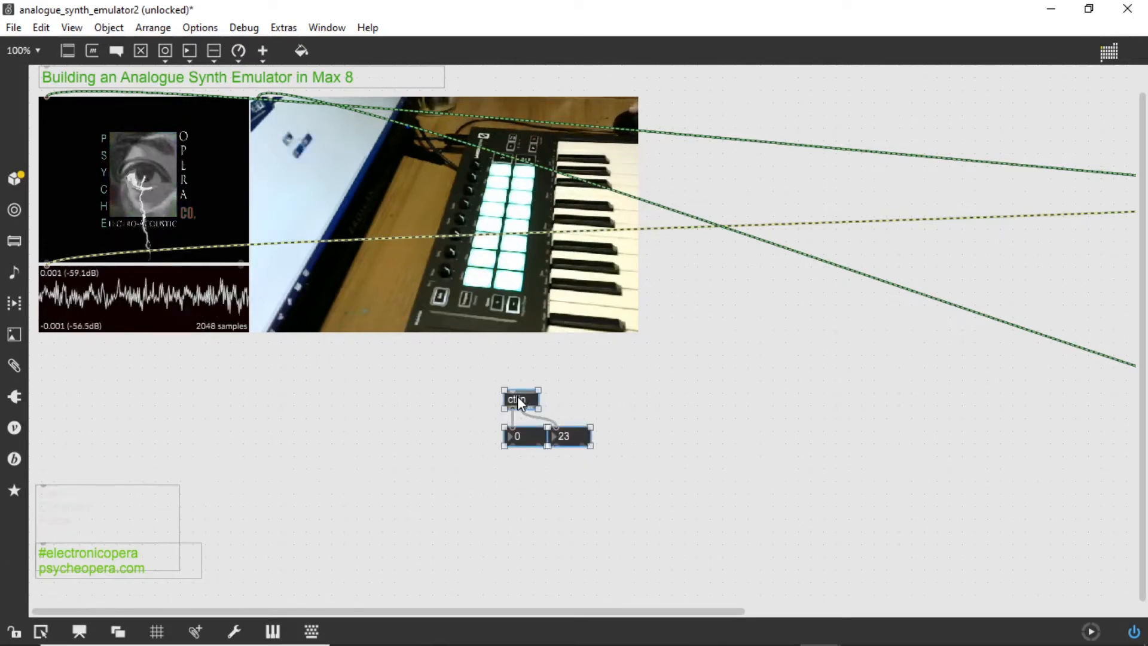
drag(519, 404, 274, 367)
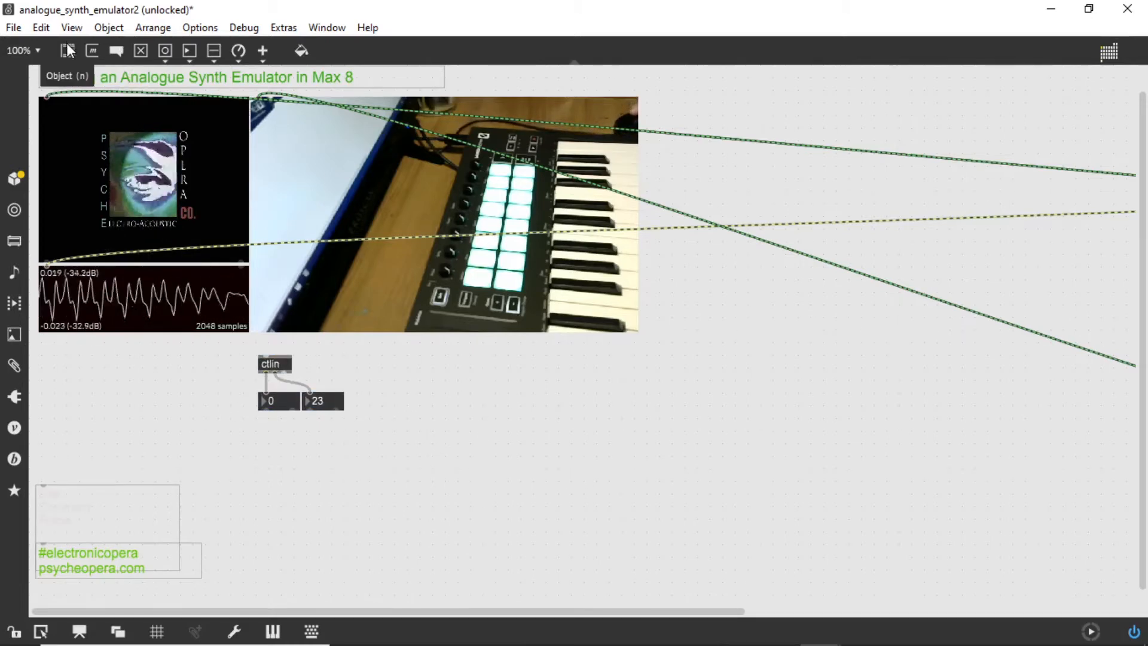
Step: Add a gate 9 object below the number boxes and connect the control value number box to its right inlet
drag(67, 46, 391, 476)
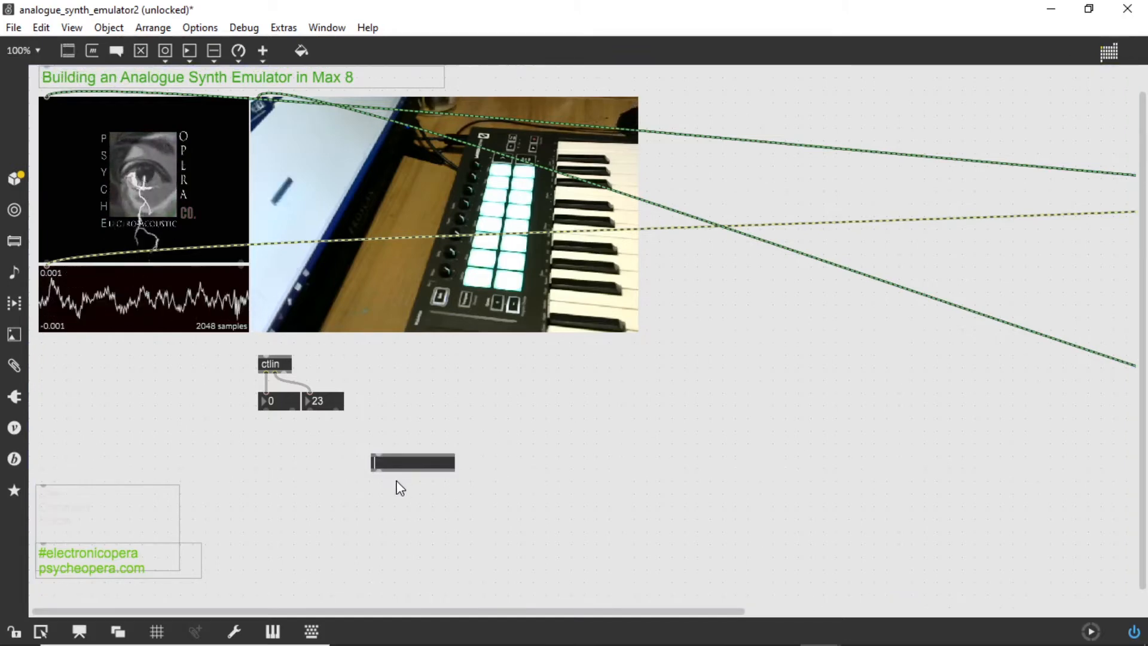
text(gate 9)
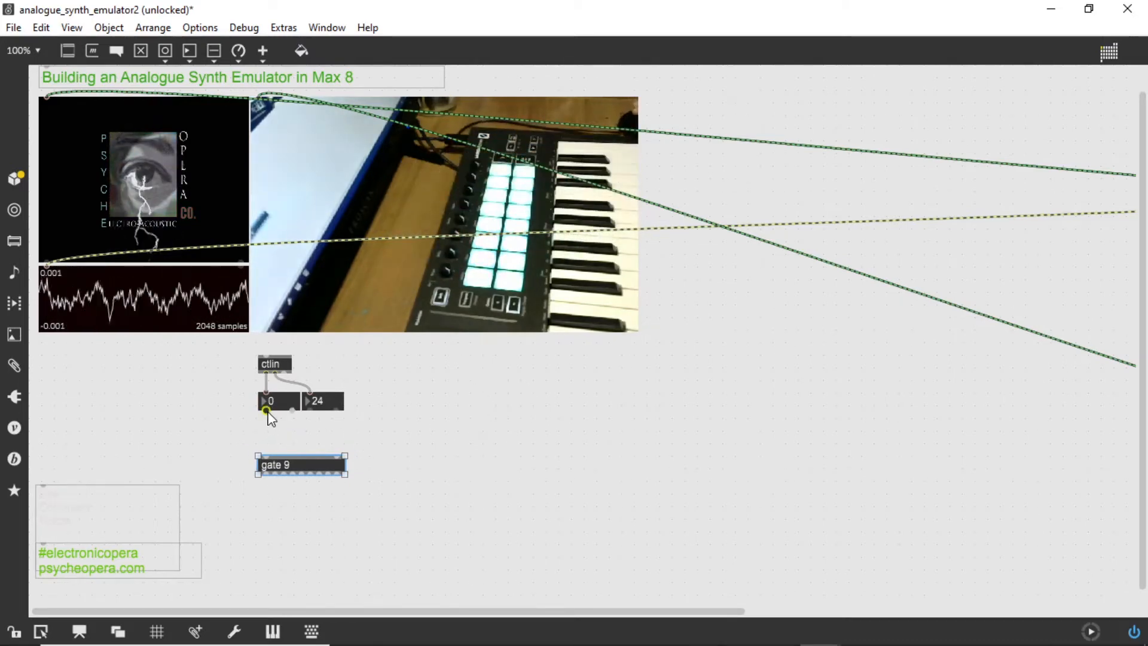
drag(267, 412, 340, 469)
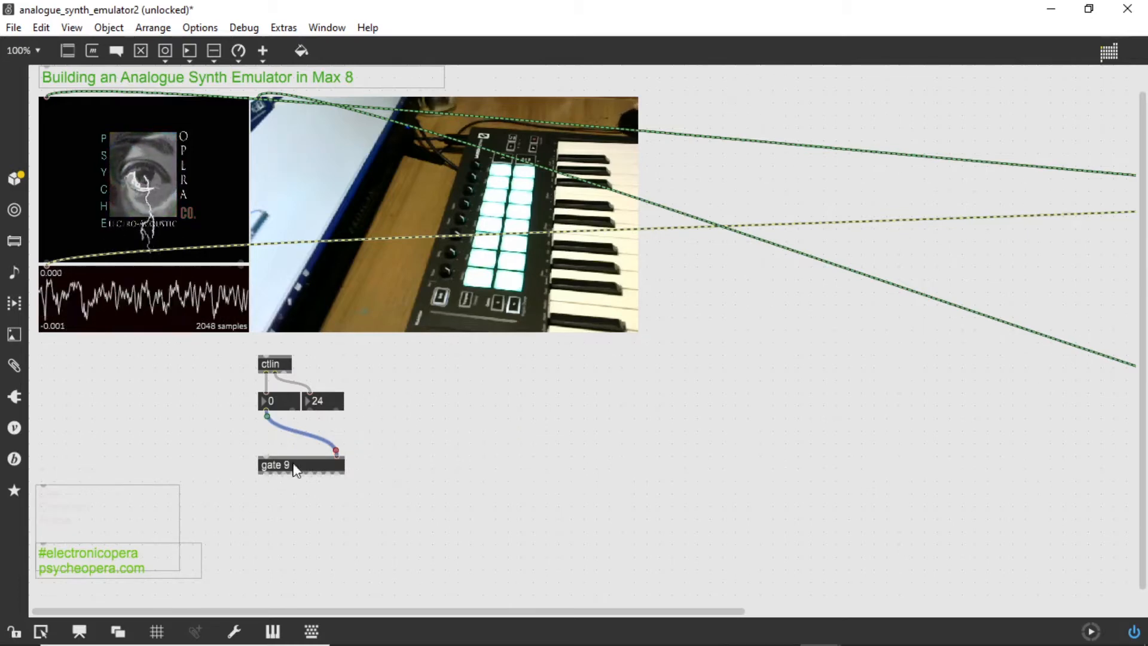
drag(293, 468, 293, 491)
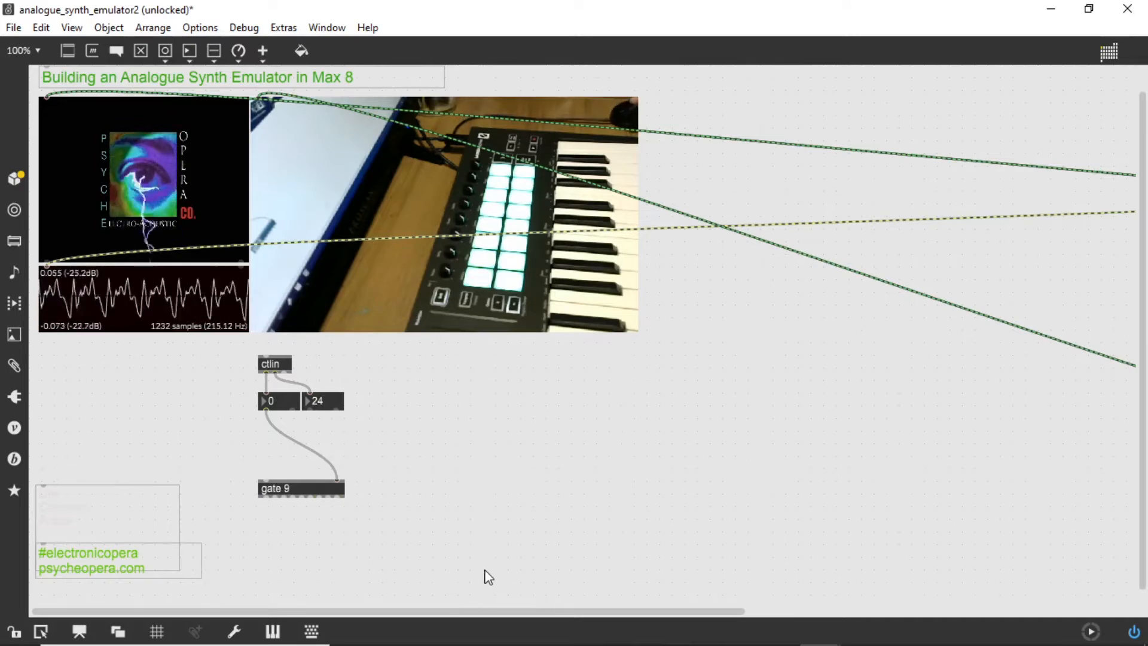
Step: Add a message box containing 1 above the gate, wire it to the gate's left inlet, and try it with the patch locked
click(91, 56)
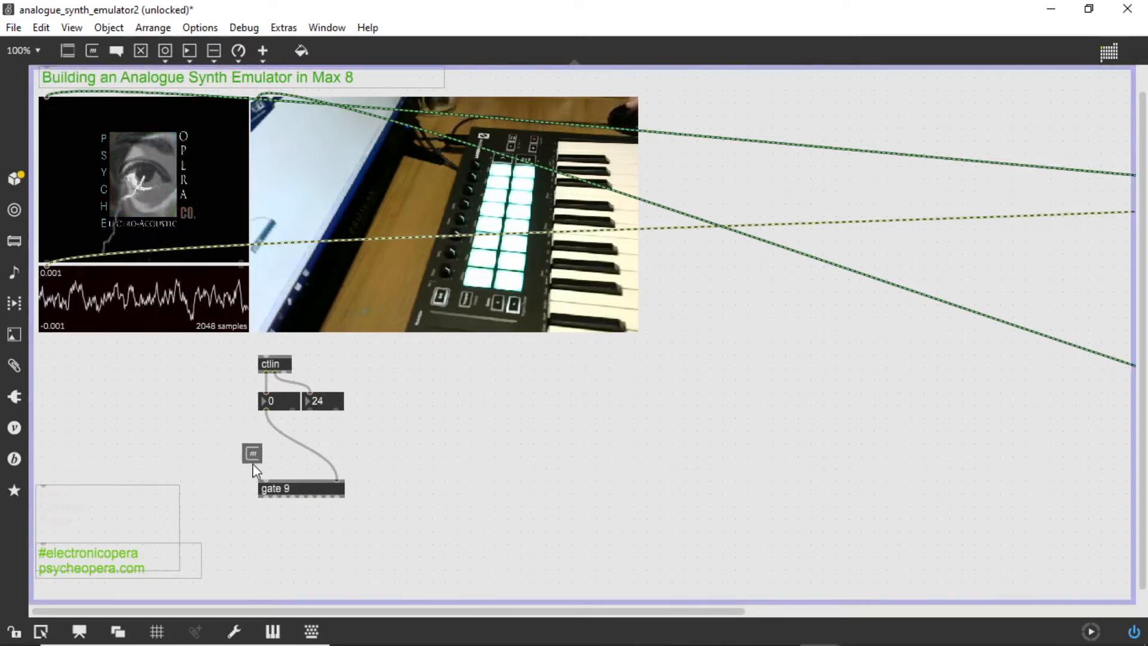
click(253, 462)
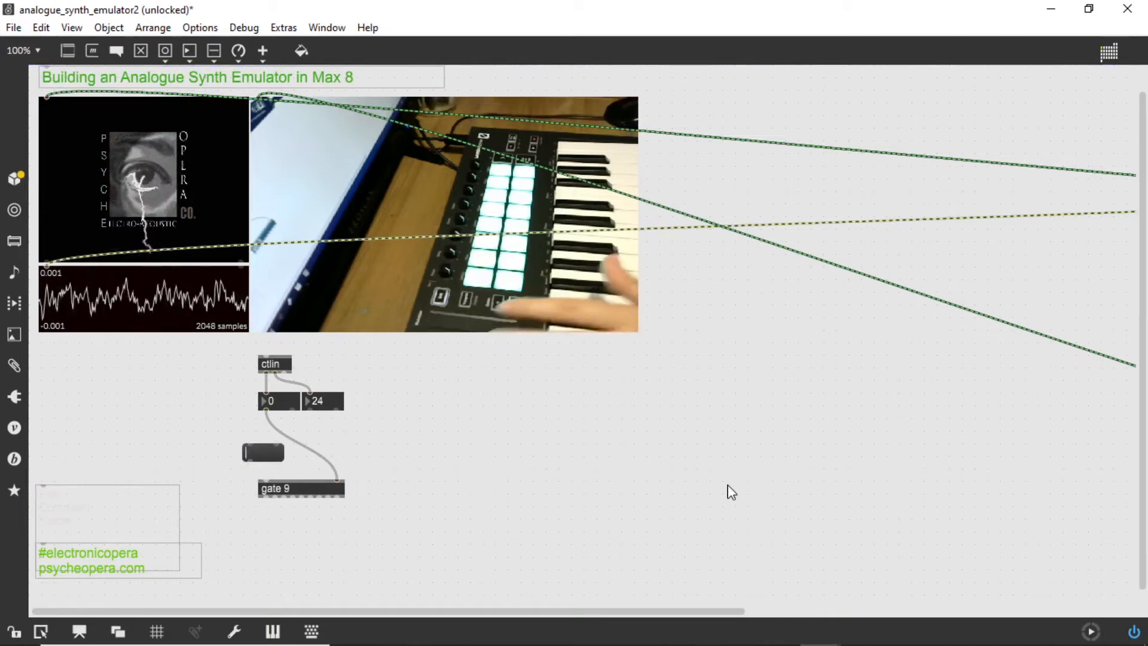
text(1)
click(253, 429)
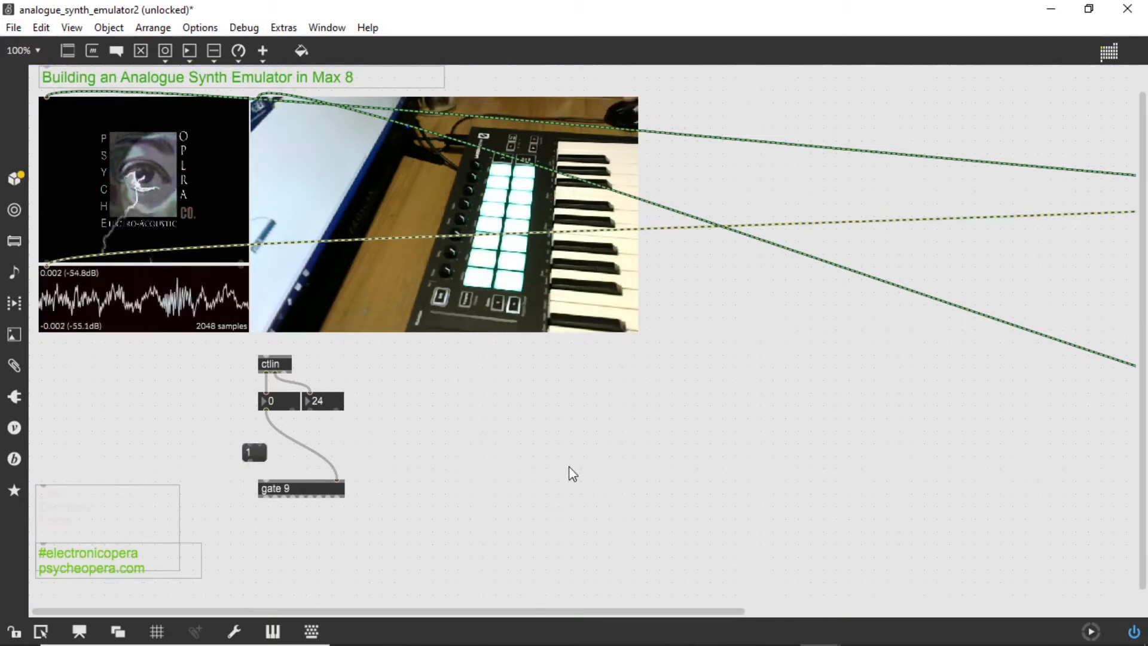
mouse_move(250, 461)
mouse_down()
mouse_move(263, 474)
mouse_move(249, 457)
mouse_up()
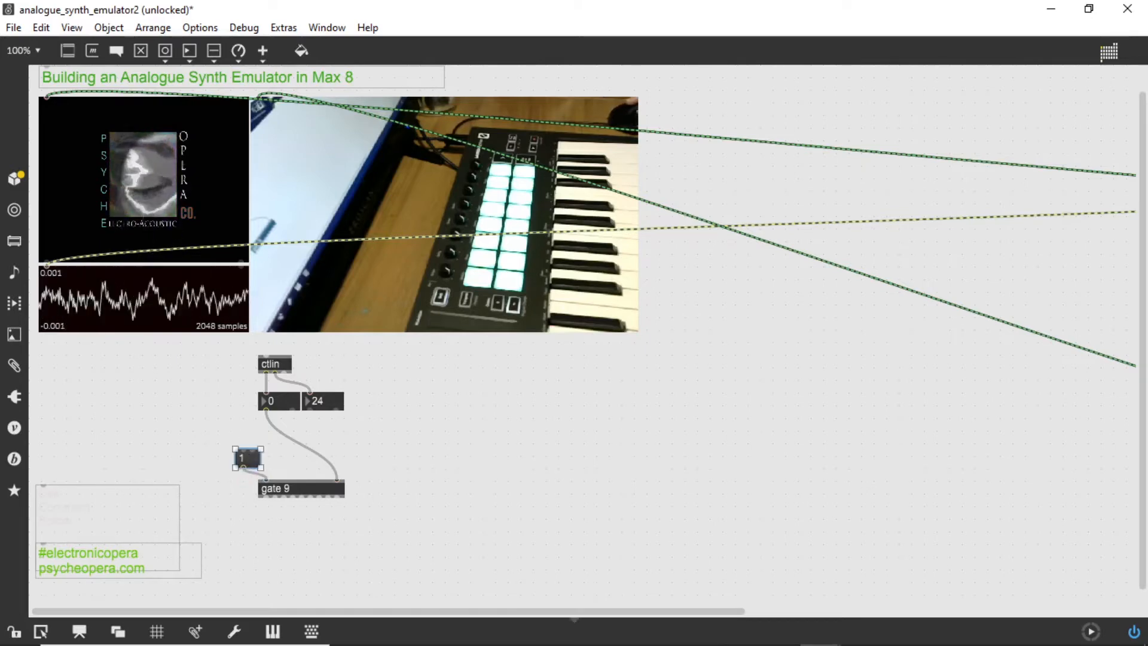
click(13, 631)
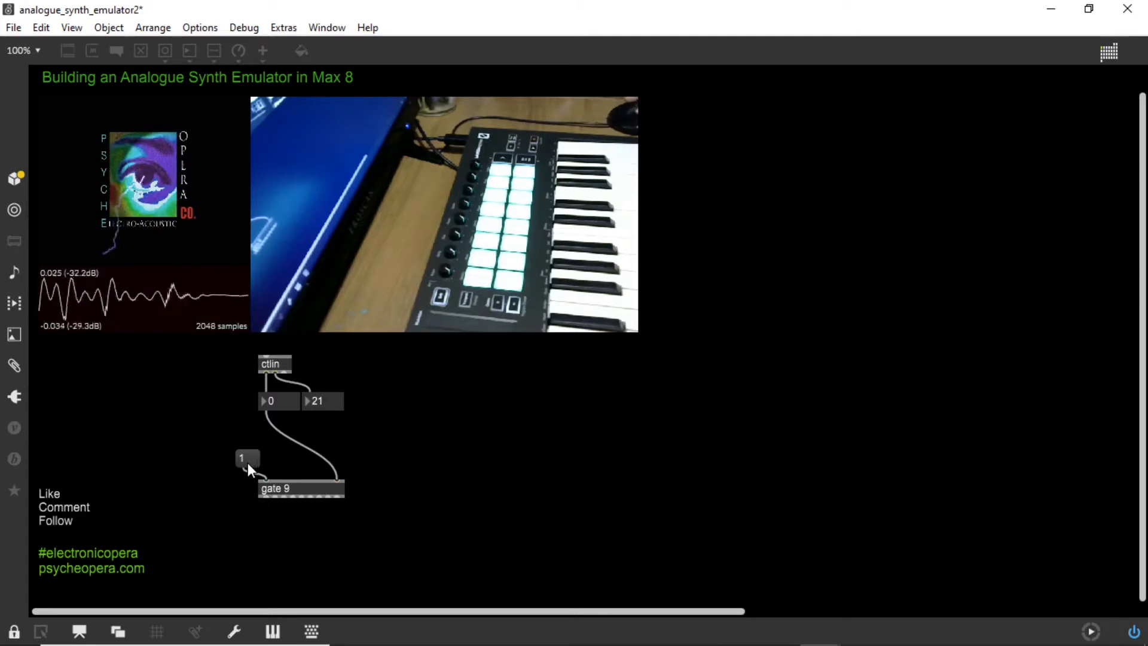
key(ctrl+e)
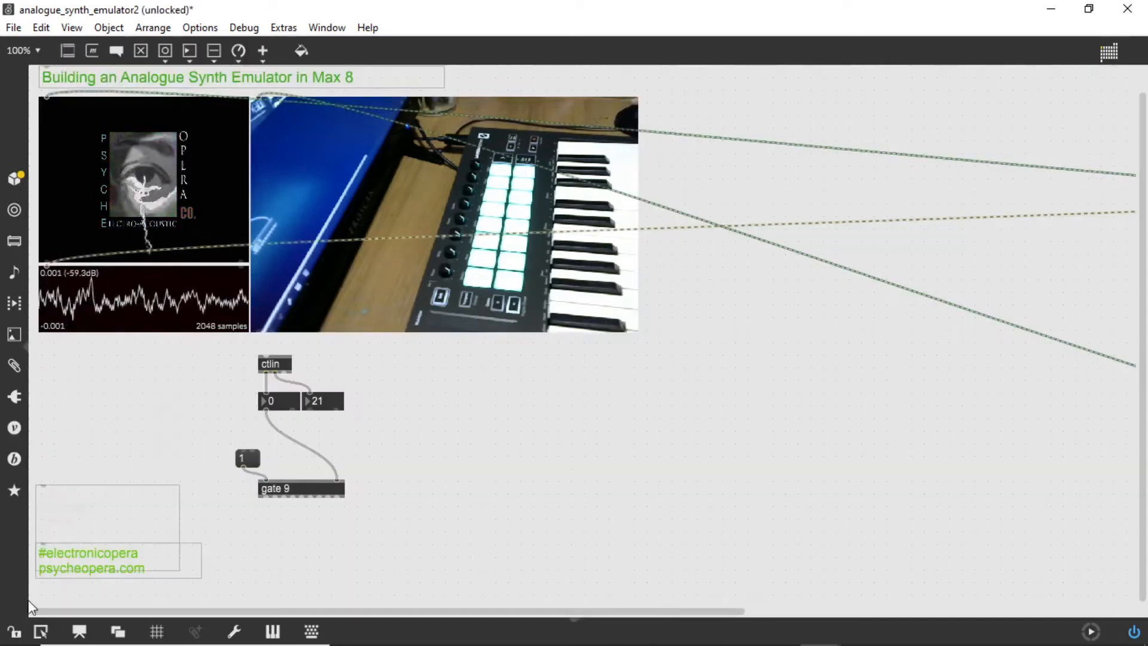
Step: Add a row of message boxes containing 2 through 9, wire each to the gate's left inlet, and lock the patch
text(m2)
click(288, 474)
key(m)
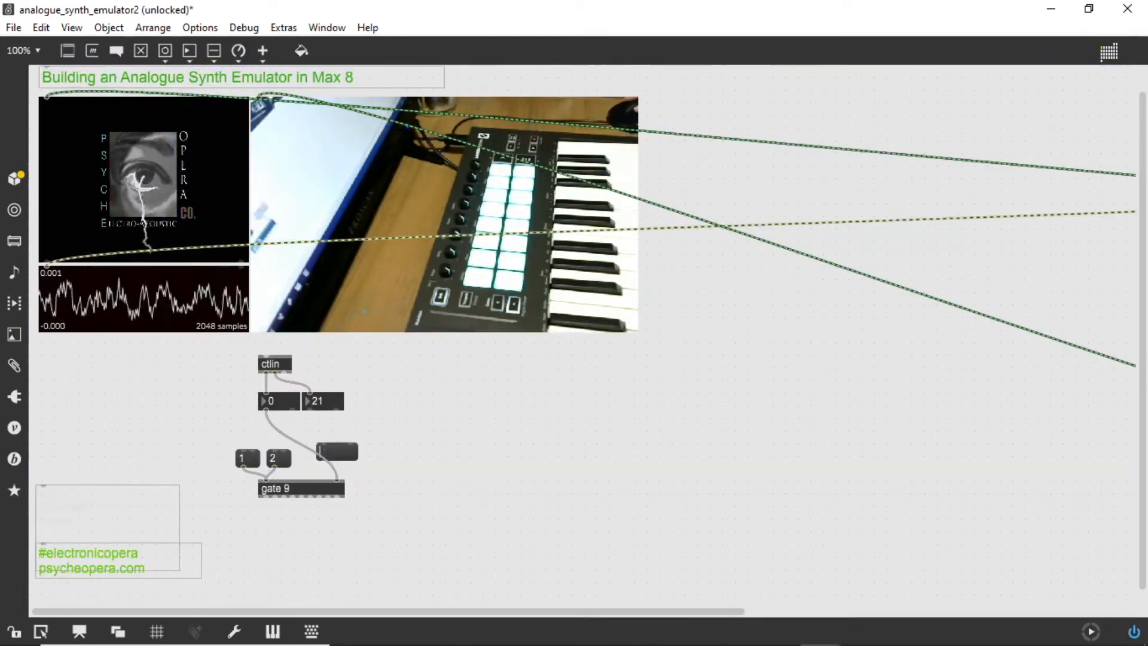
drag(325, 461, 266, 479)
drag(330, 453, 267, 479)
text(m4m)
text(5)
drag(411, 479, 266, 479)
drag(92, 52, 267, 480)
text(6)
text(7)
drag(92, 52, 267, 479)
text(8)
text(9)
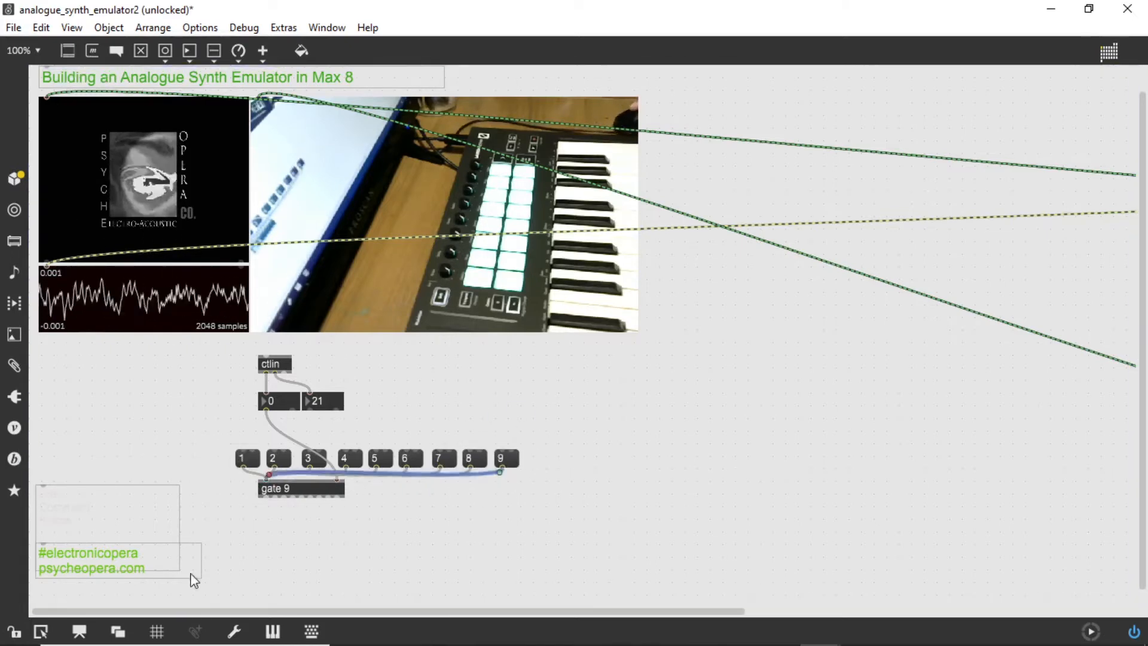
click(15, 633)
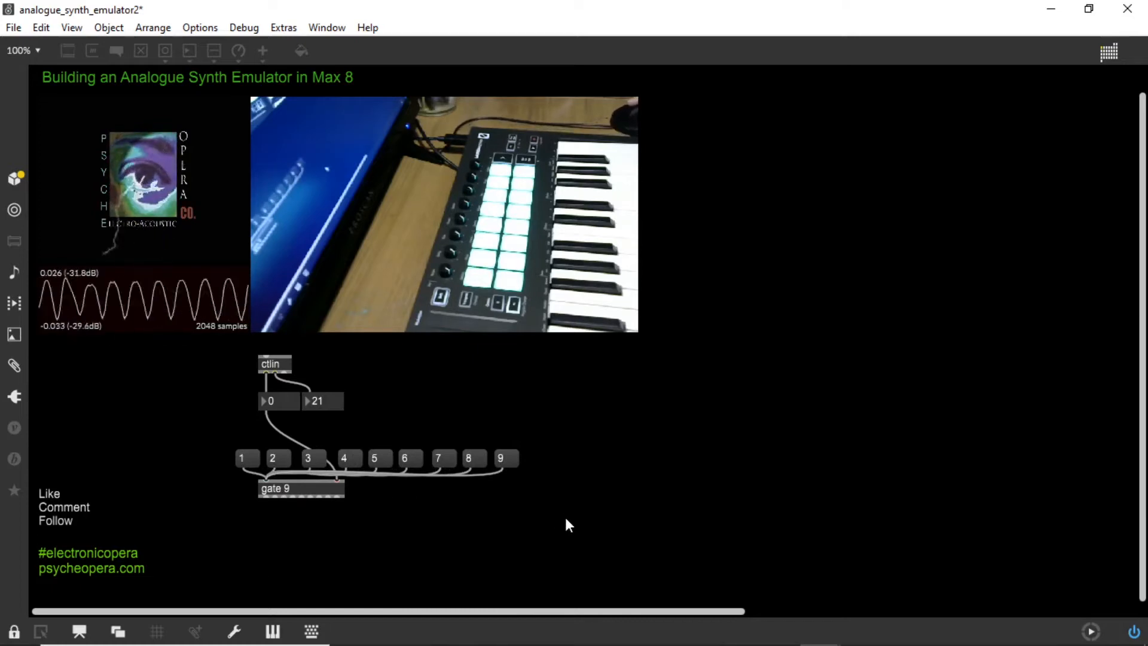
key(ctrl+e)
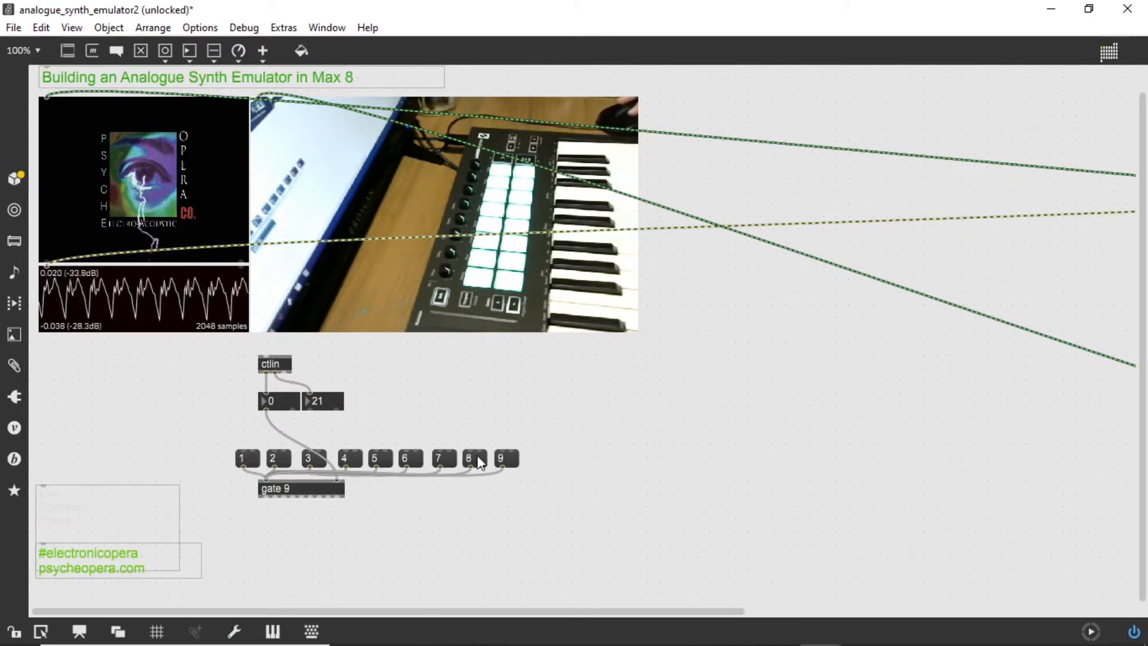
key(n)
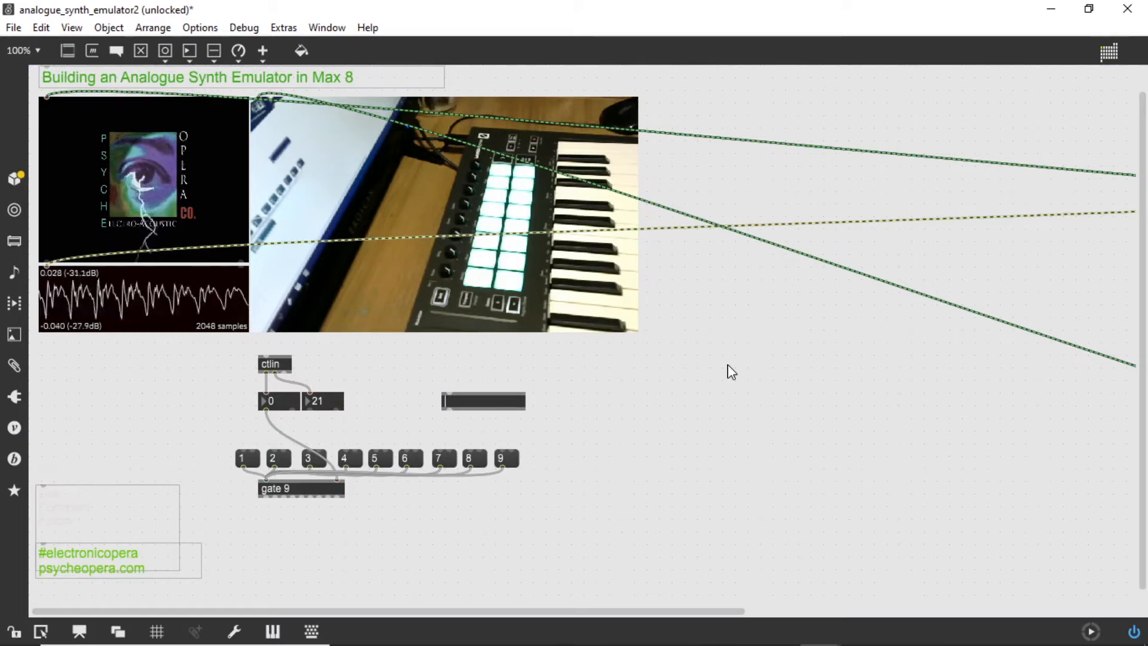
text(select 1 21 22 23 24 25 26 27 28)
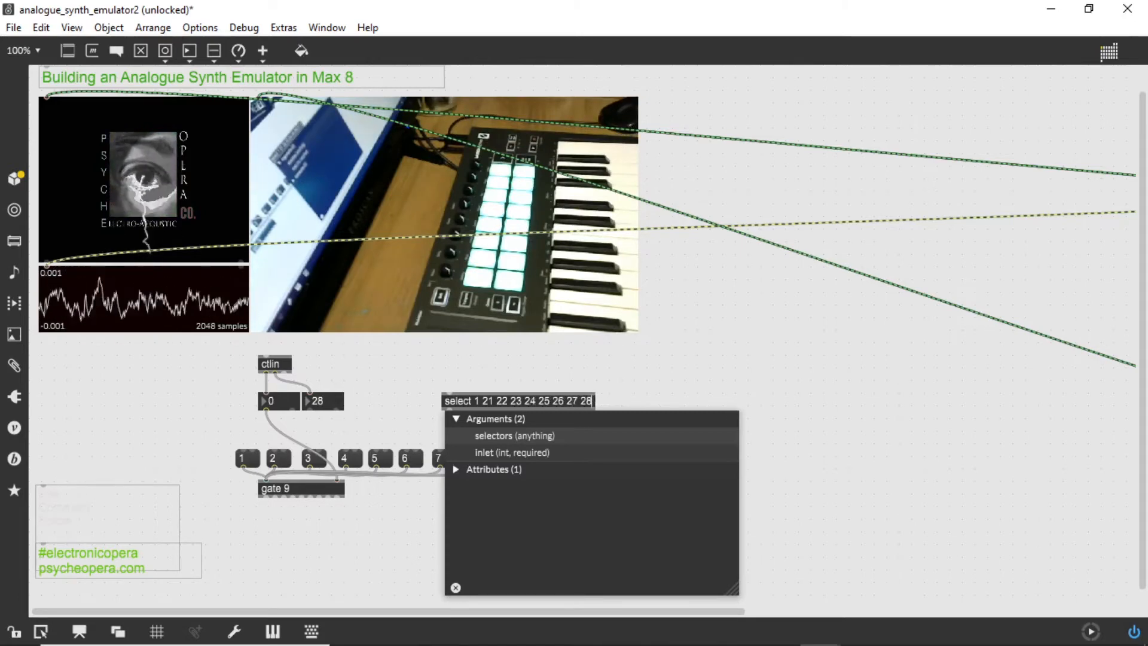
click(310, 419)
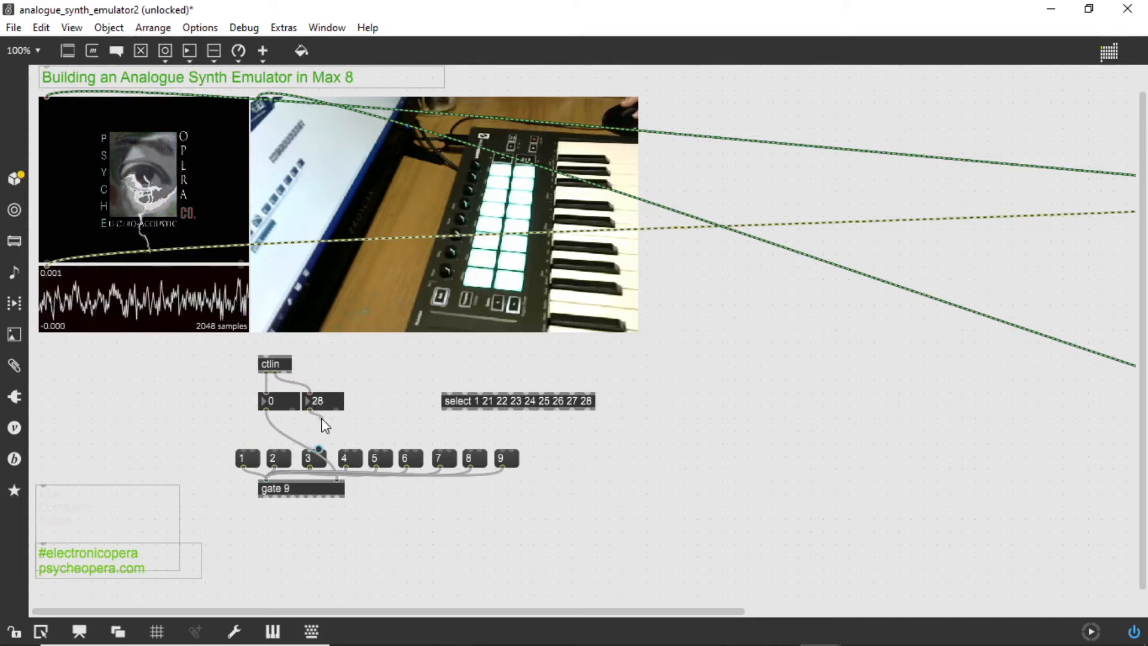
drag(313, 412, 398, 402)
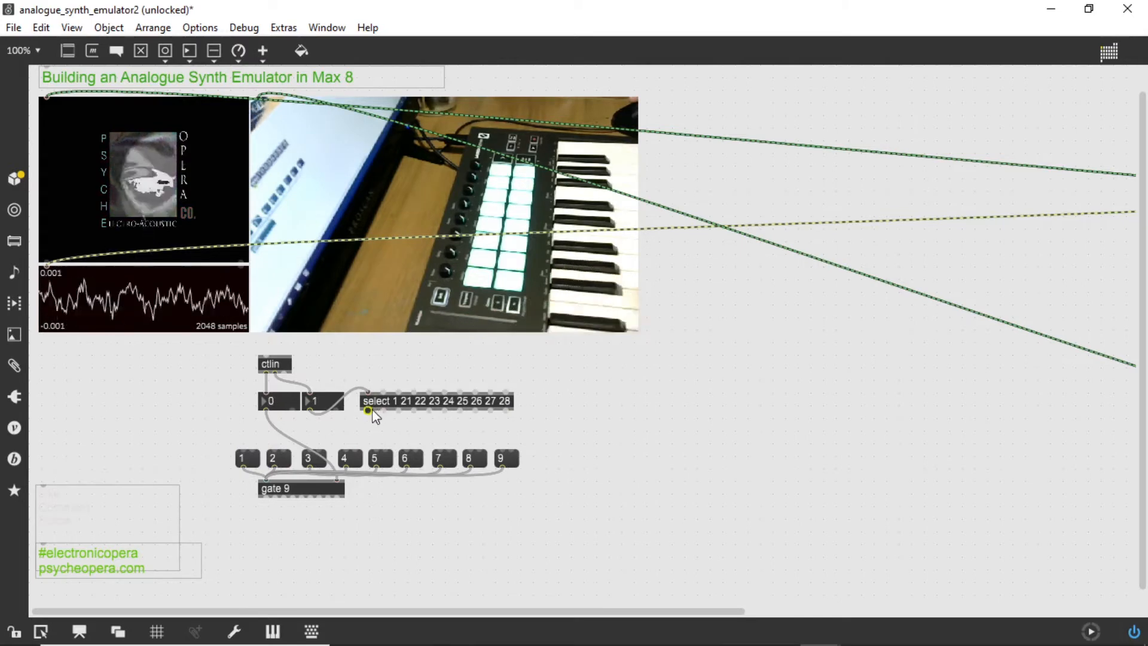
Step: Connect the first three outlets of the select object to message boxes 1, 2 and 3 respectively
drag(345, 428, 245, 444)
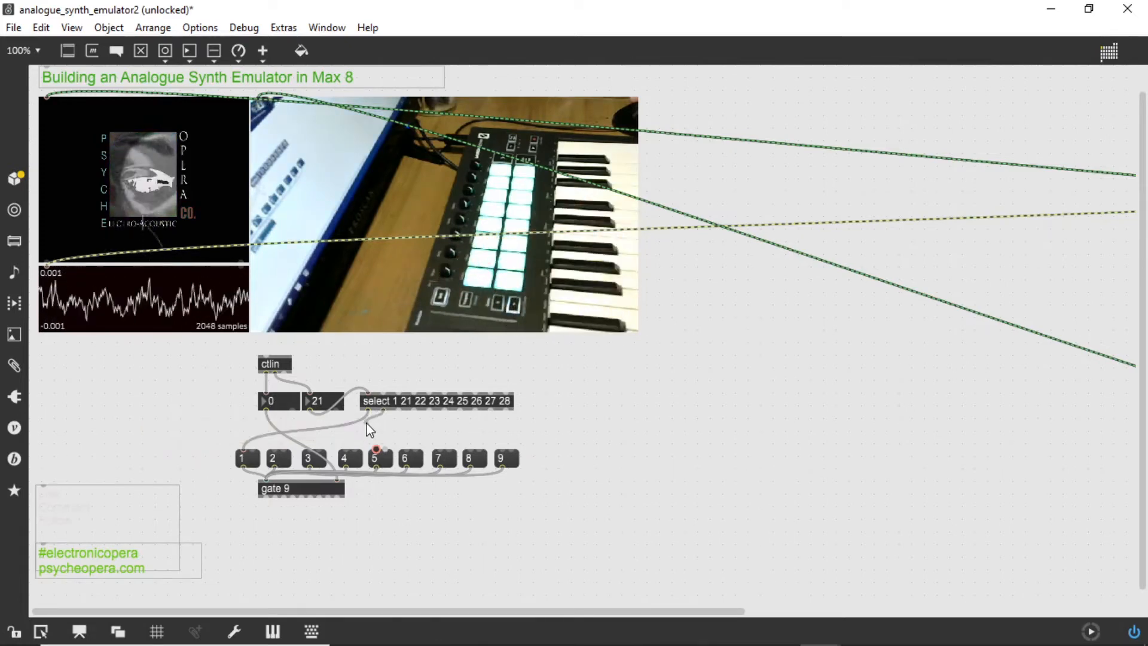
click(272, 452)
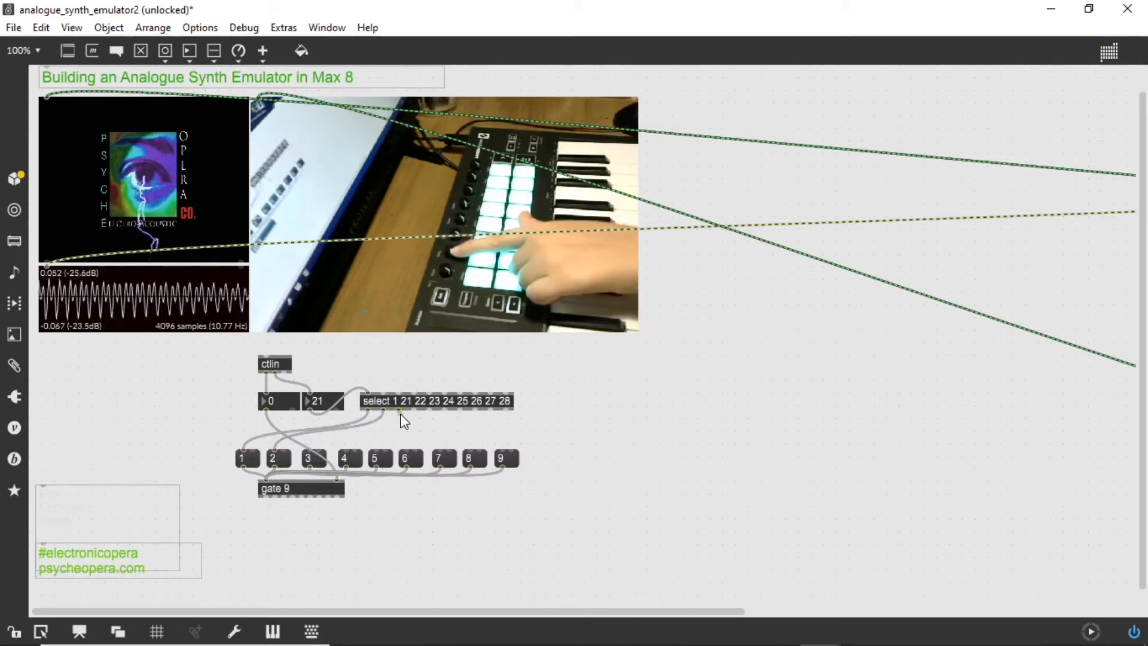
drag(401, 417, 309, 452)
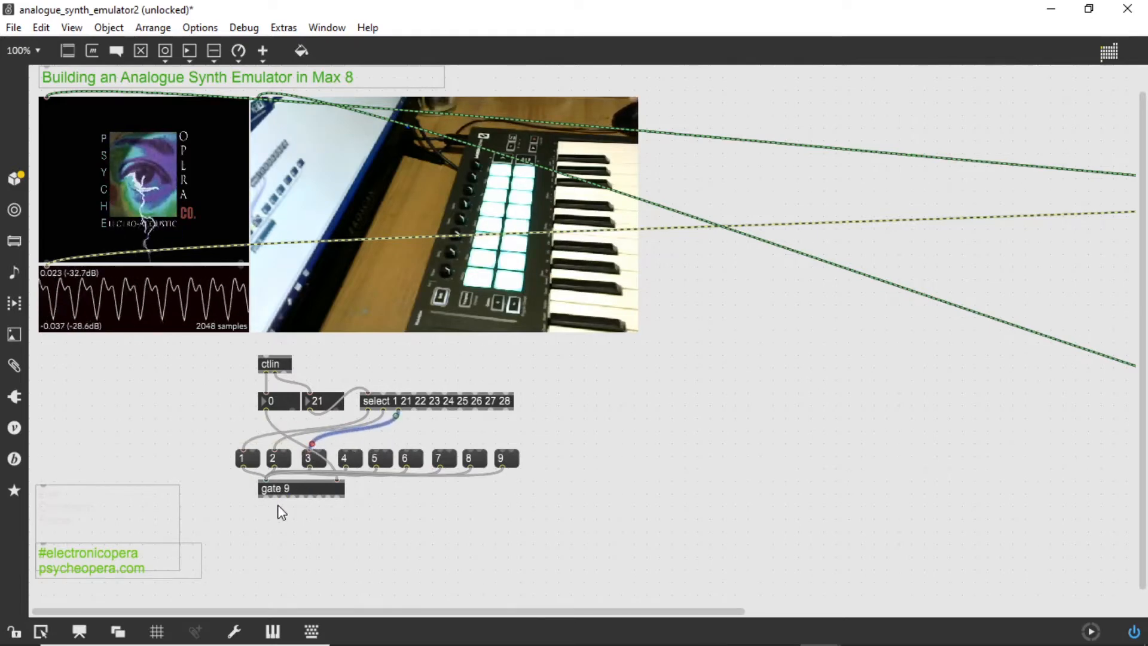
mouse_move(285, 500)
mouse_down()
mouse_move(282, 531)
mouse_move(295, 505)
mouse_move(282, 512)
mouse_up()
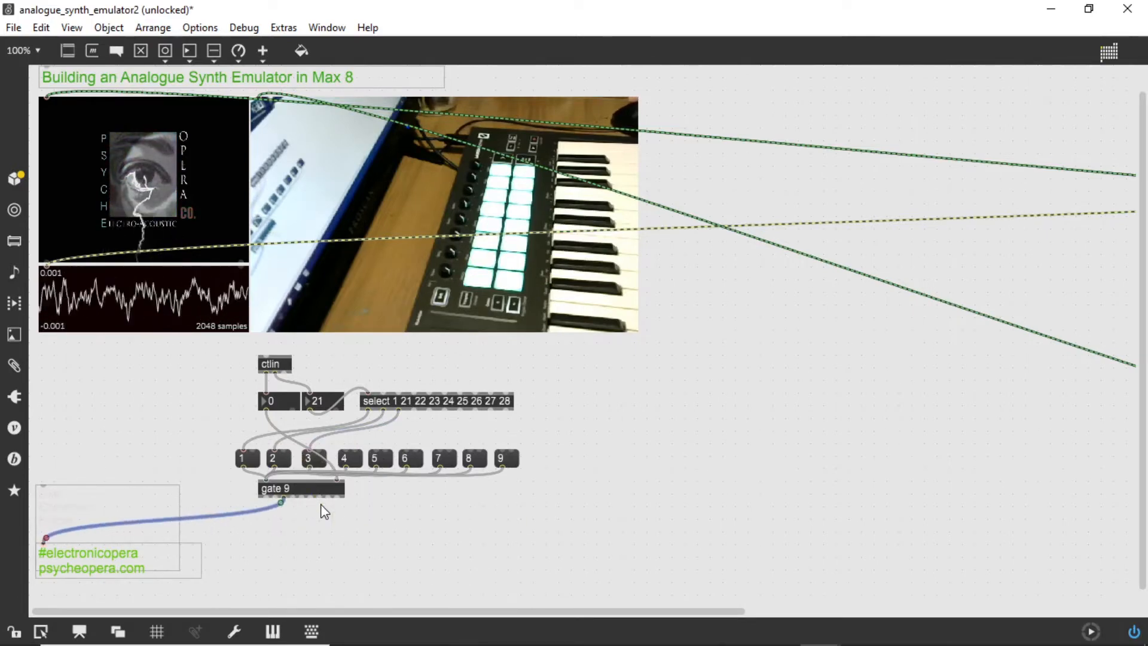
Step: Delete the stray gate cord, connect the fourth through ninth select outlets to message boxes 4 through 9, and try the patch locked
key(Delete)
drag(414, 410, 349, 456)
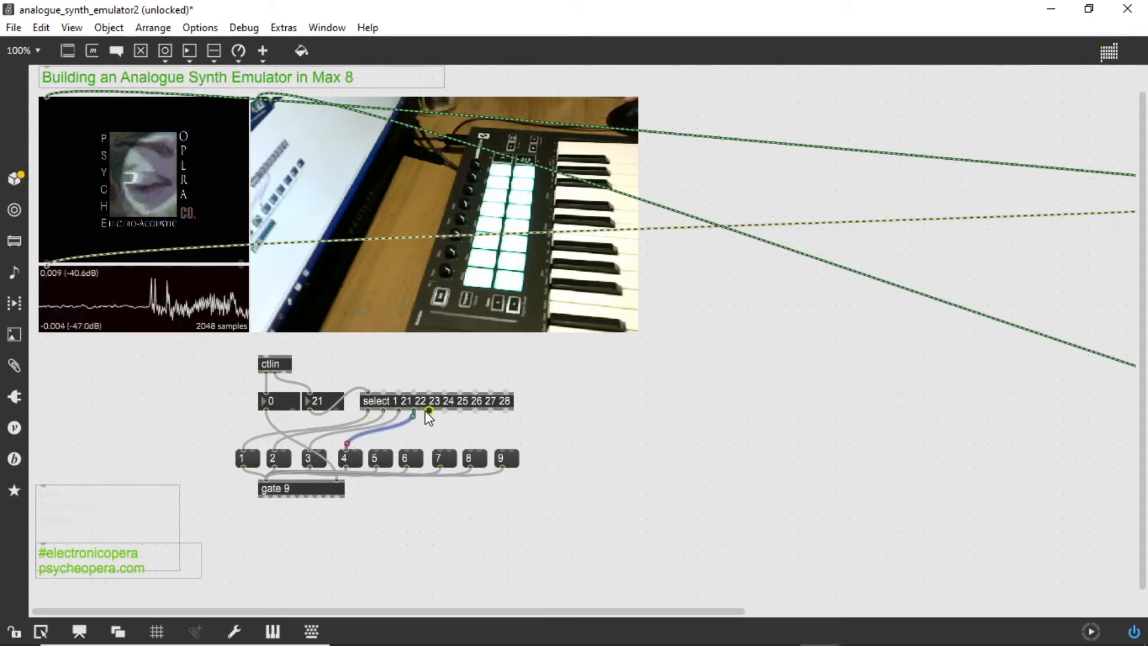
drag(429, 410, 373, 459)
click(387, 437)
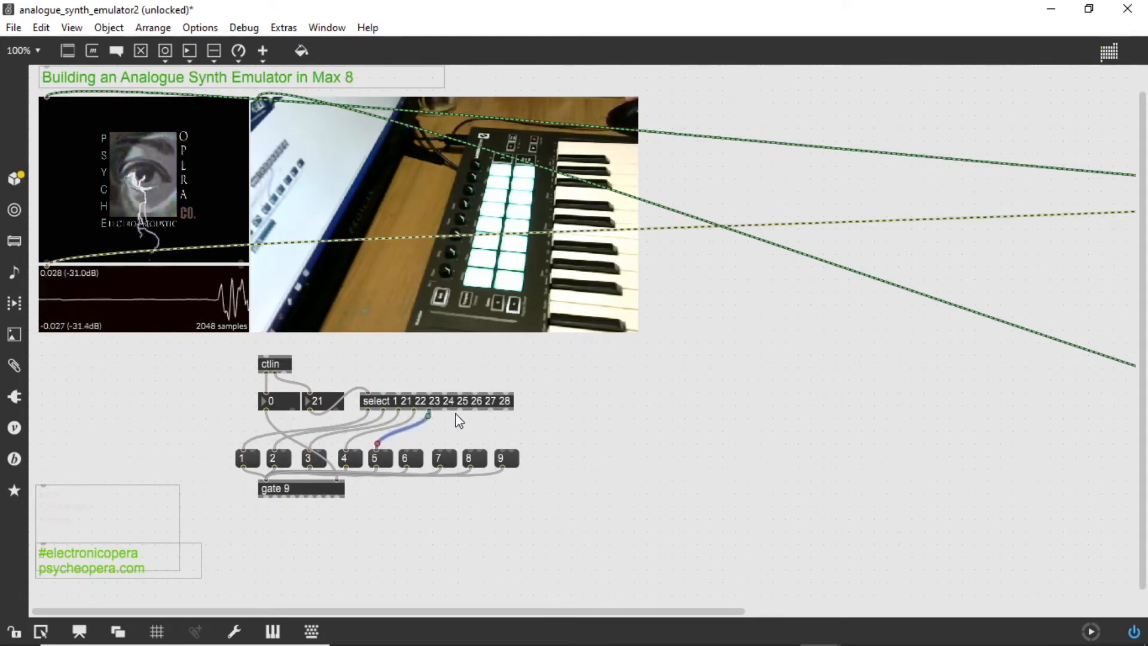
drag(445, 412, 374, 458)
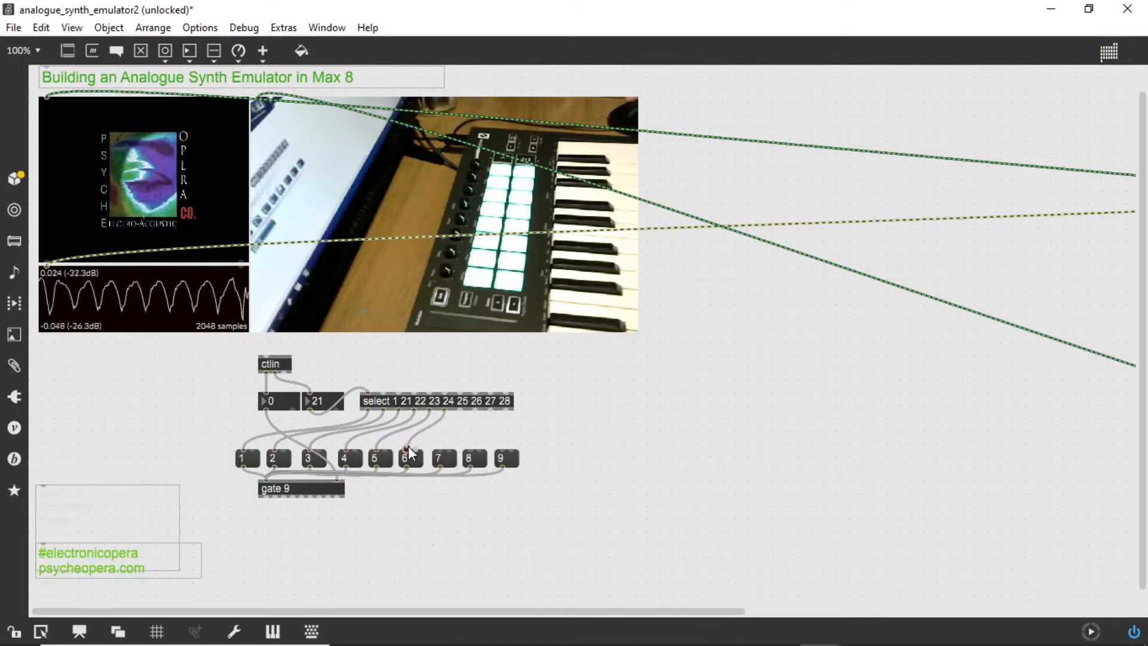
mouse_move(460, 413)
mouse_down()
mouse_move(441, 445)
mouse_move(477, 431)
mouse_move(469, 450)
mouse_move(502, 454)
mouse_up()
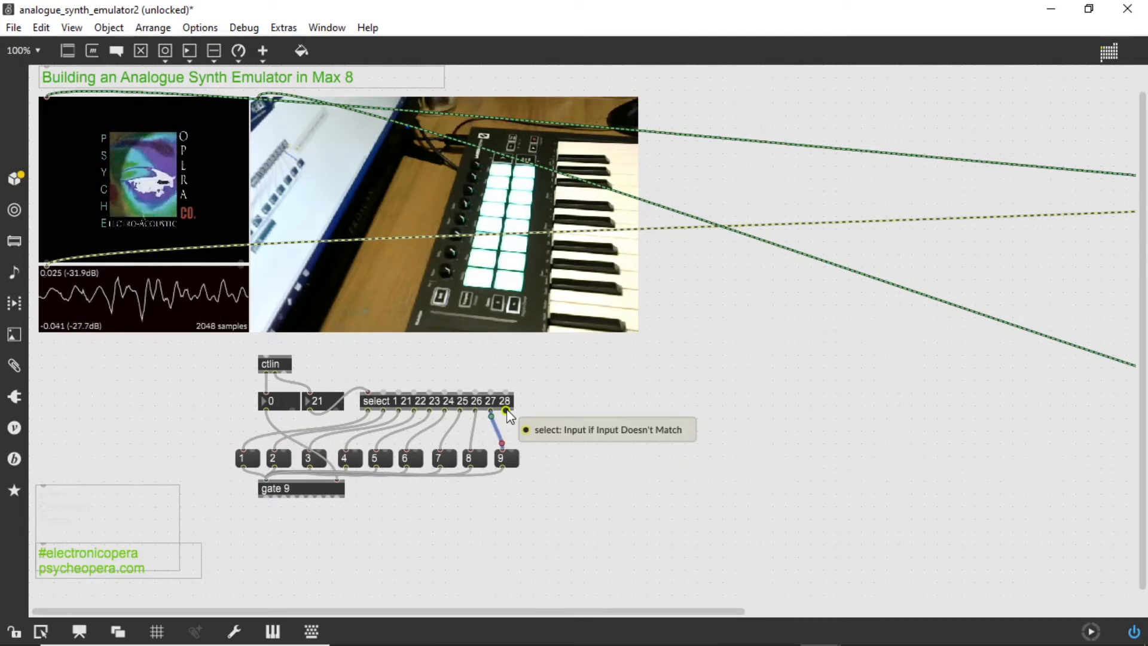
key(ctrl+e)
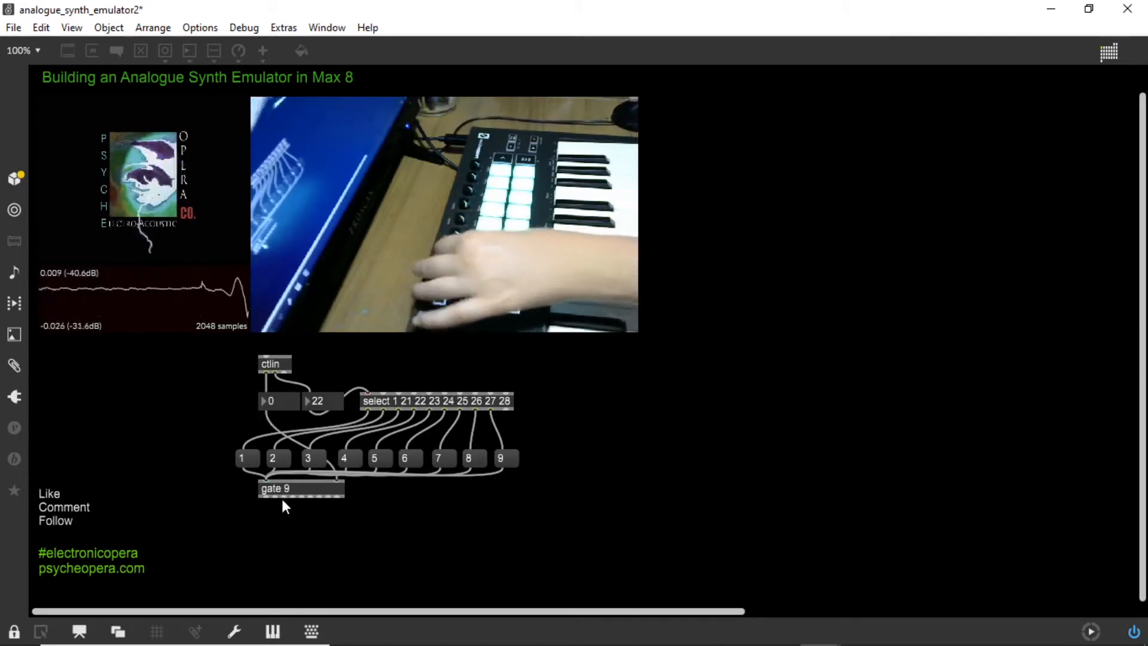
click(13, 632)
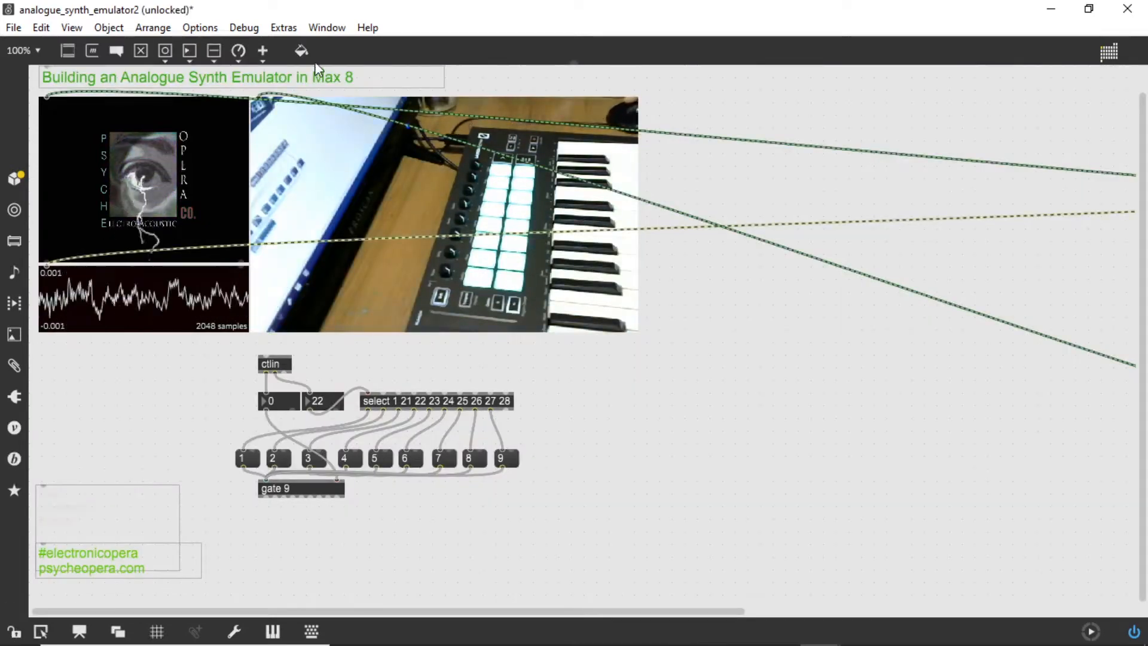
click(215, 54)
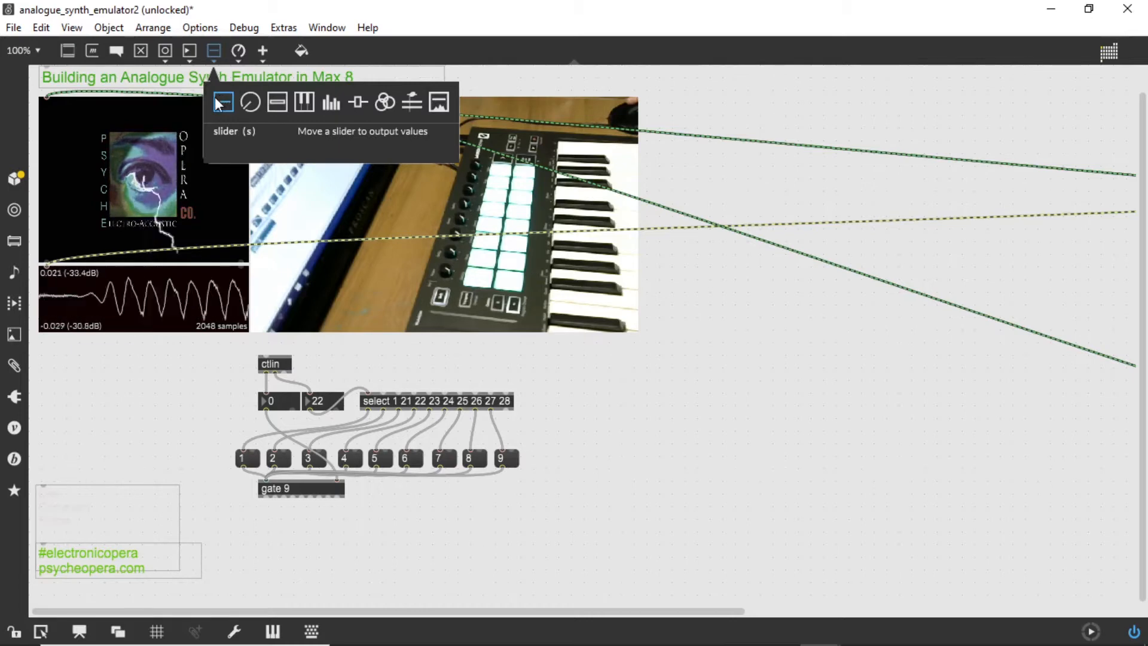
drag(218, 105, 627, 477)
key(Delete)
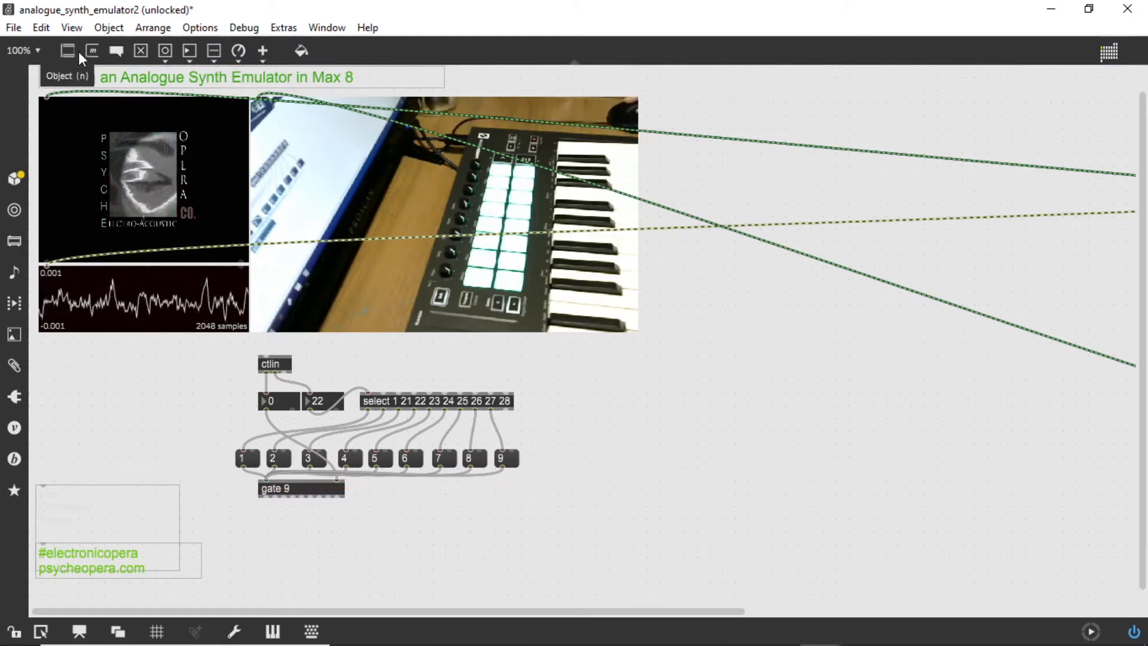
Step: Add a slider object, shorten it, and place it just below the gate
drag(69, 54, 564, 465)
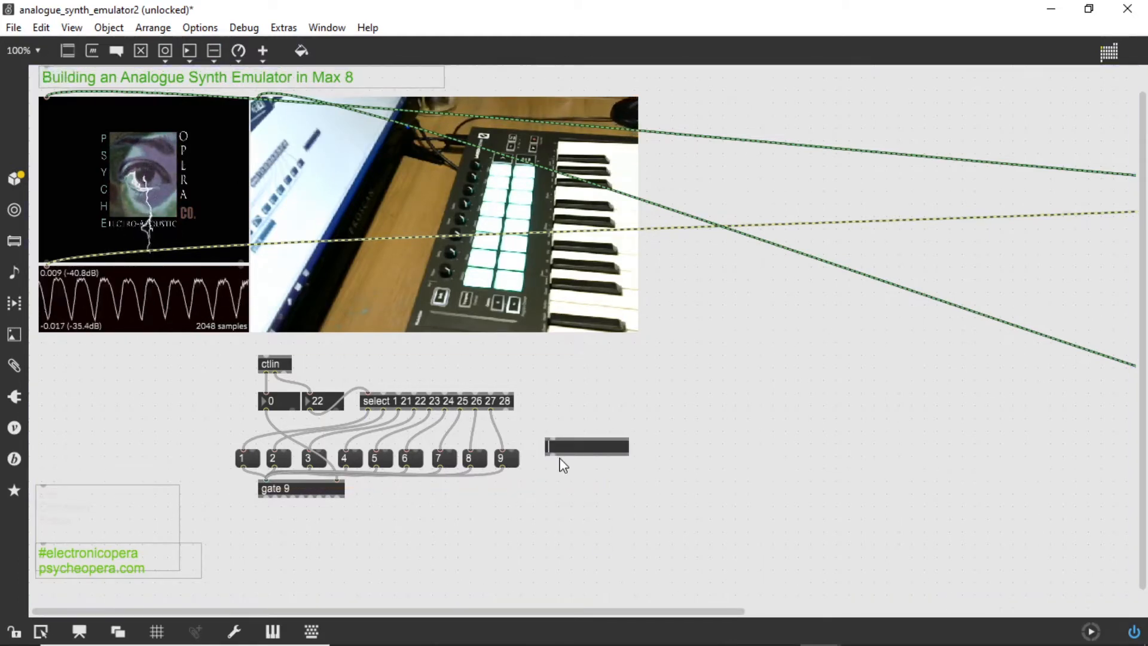
text(slide)
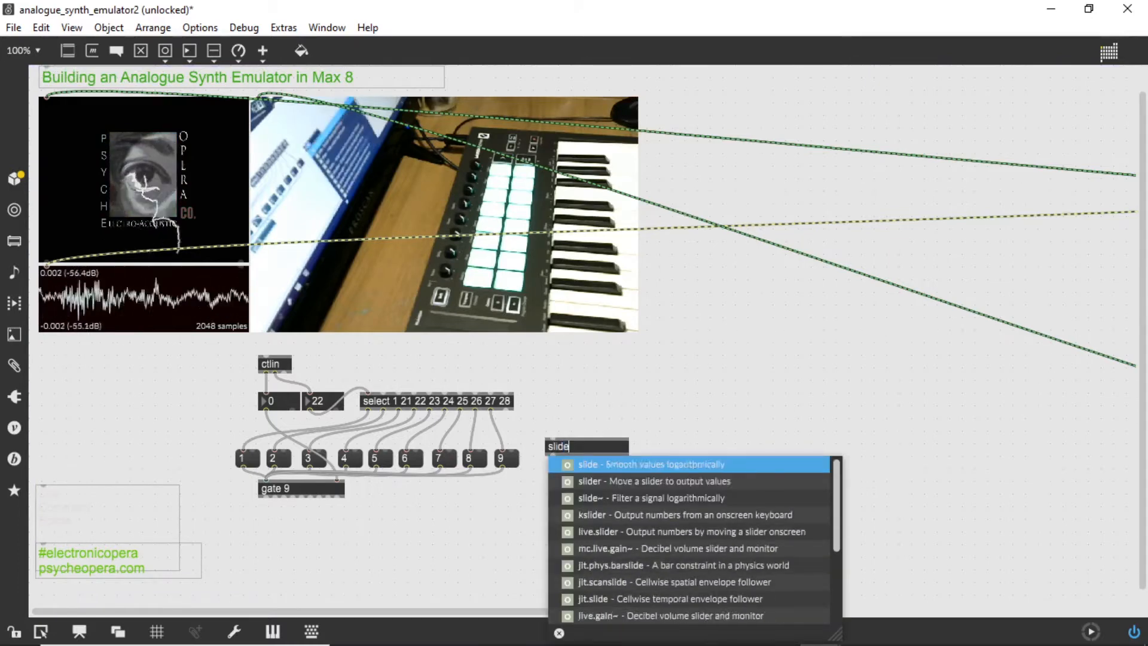
text(r)
key(Return)
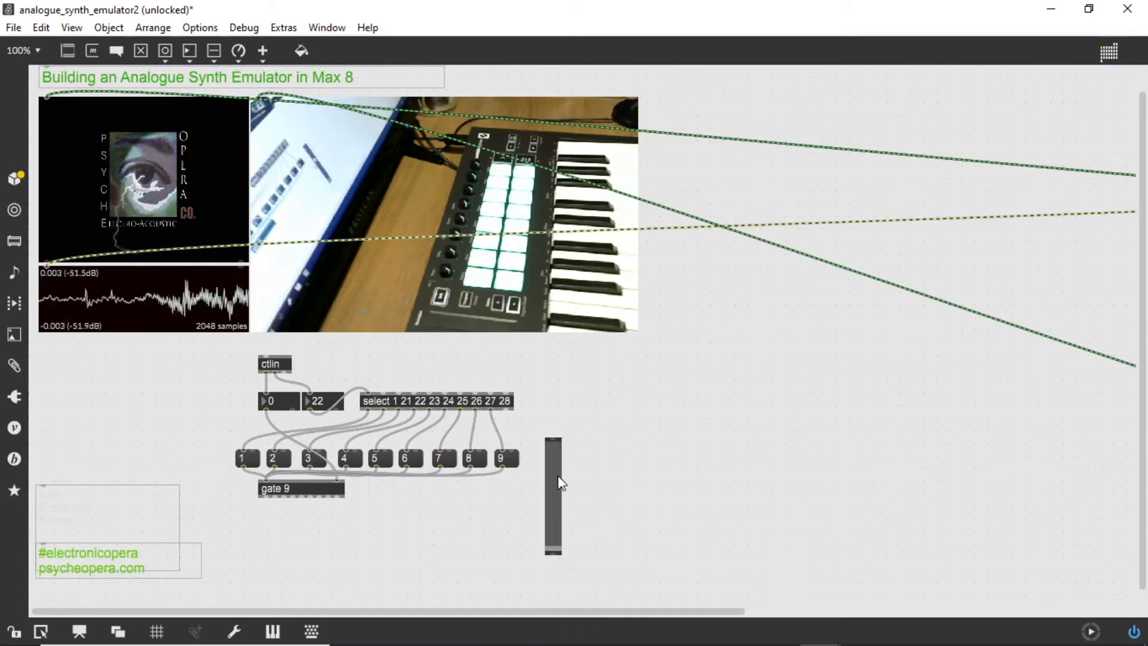
drag(559, 480, 560, 435)
click(558, 435)
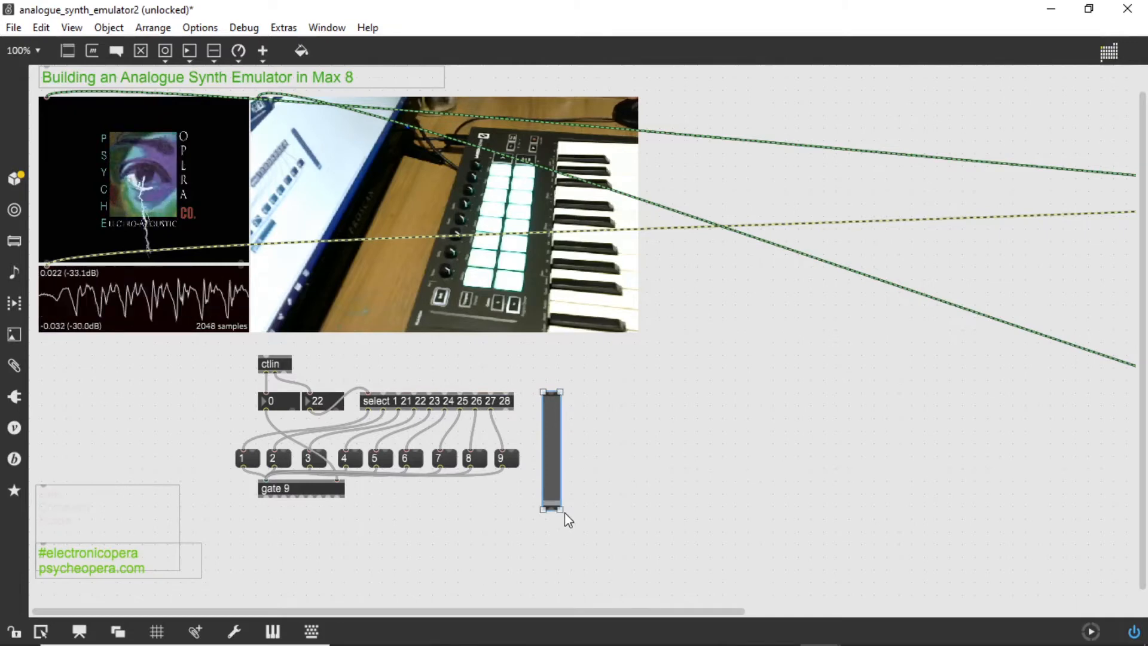
drag(557, 509, 259, 545)
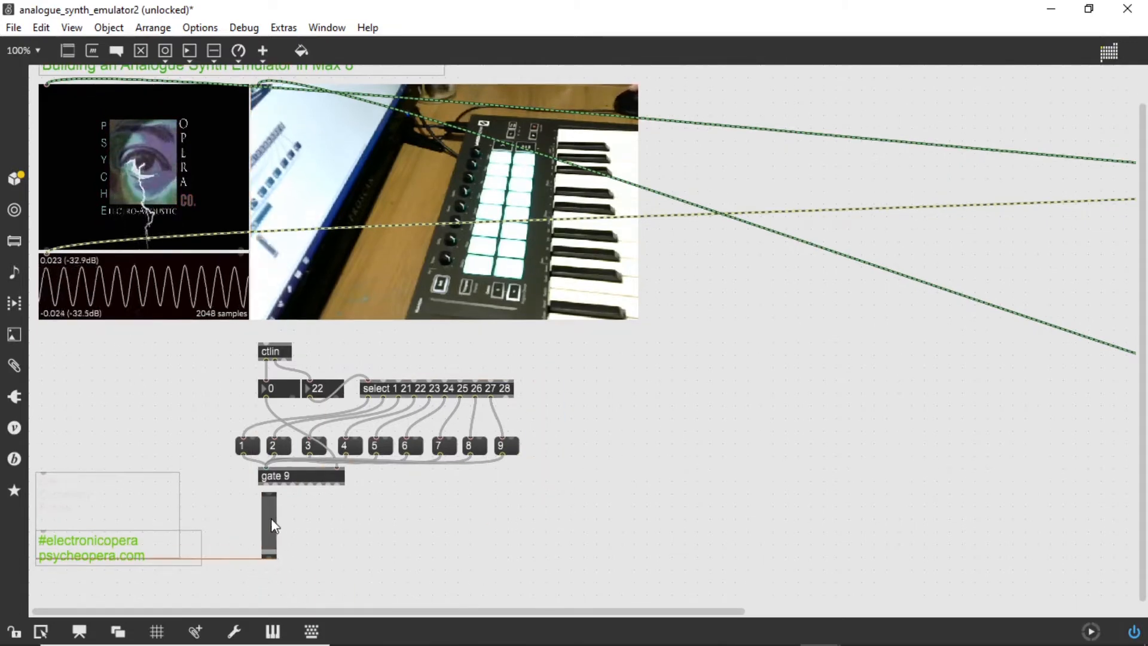
Step: Copy the slider and paste it five times, arranging the six sliders side by side below the gate
click(41, 27)
click(49, 110)
click(41, 27)
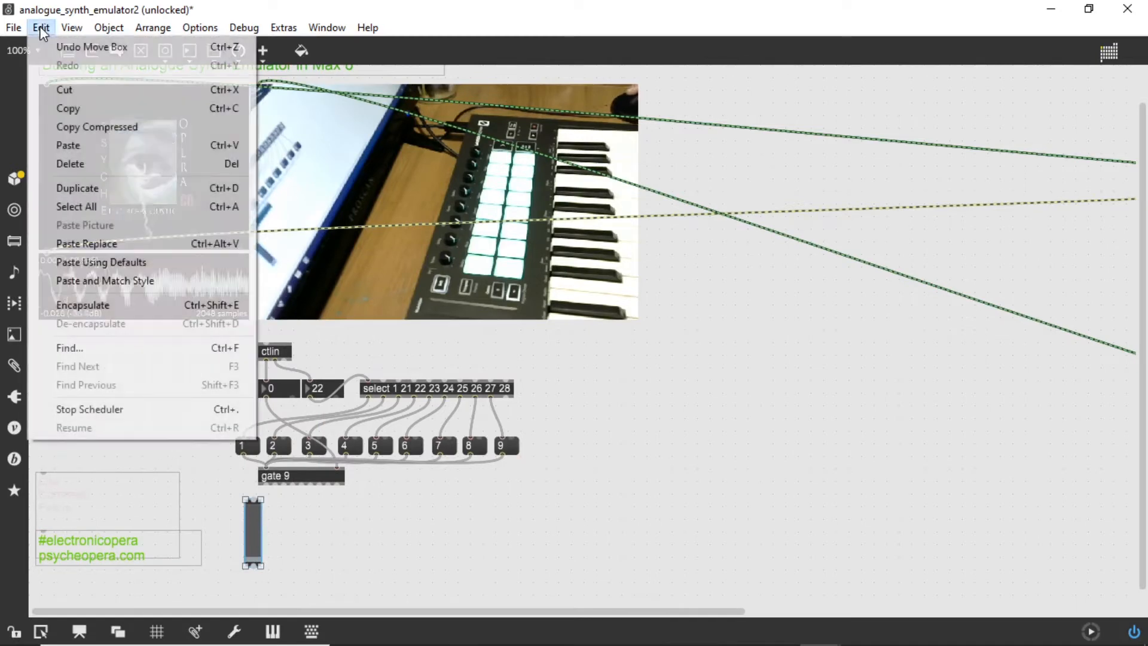
click(62, 150)
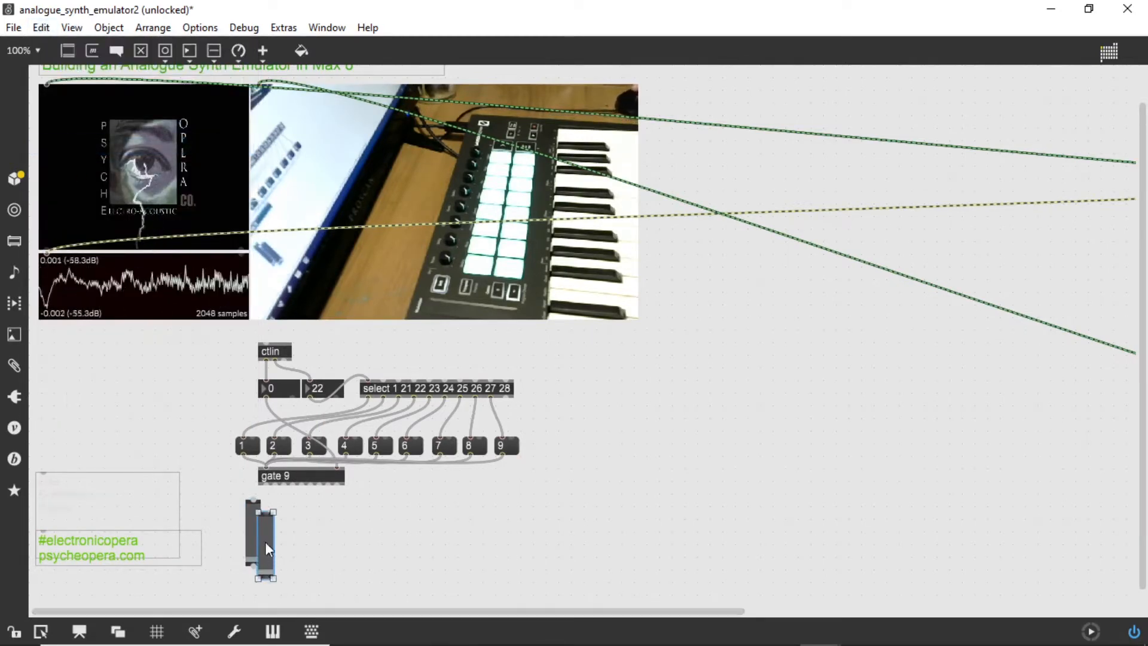
drag(250, 537, 322, 531)
click(45, 27)
click(62, 147)
click(42, 29)
click(62, 147)
click(42, 27)
click(62, 147)
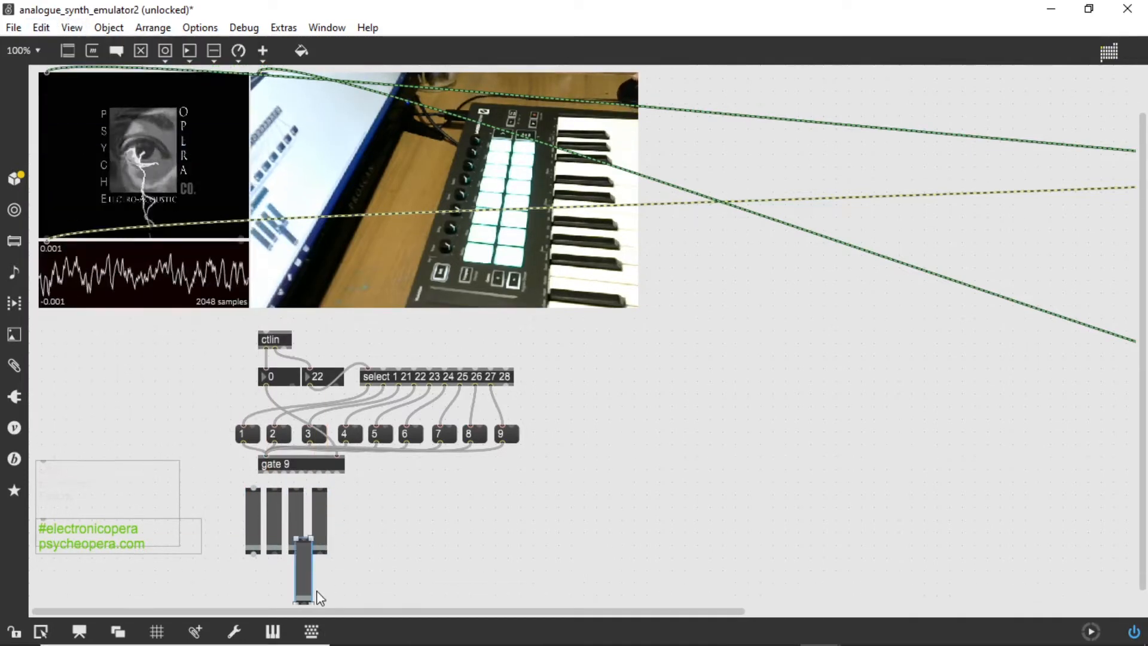
drag(306, 577, 346, 527)
click(41, 28)
click(62, 146)
drag(313, 583, 367, 523)
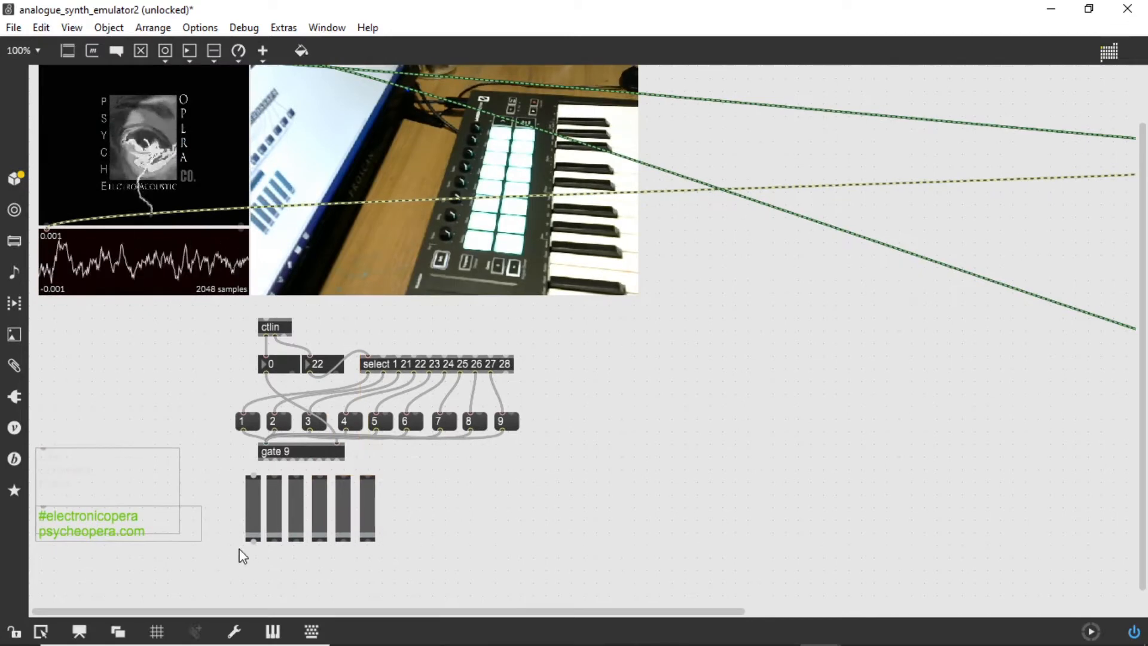
Step: Paste four more slider copies and line them up to extend the row to ten
click(41, 28)
drag(241, 550, 392, 508)
click(62, 147)
click(615, 551)
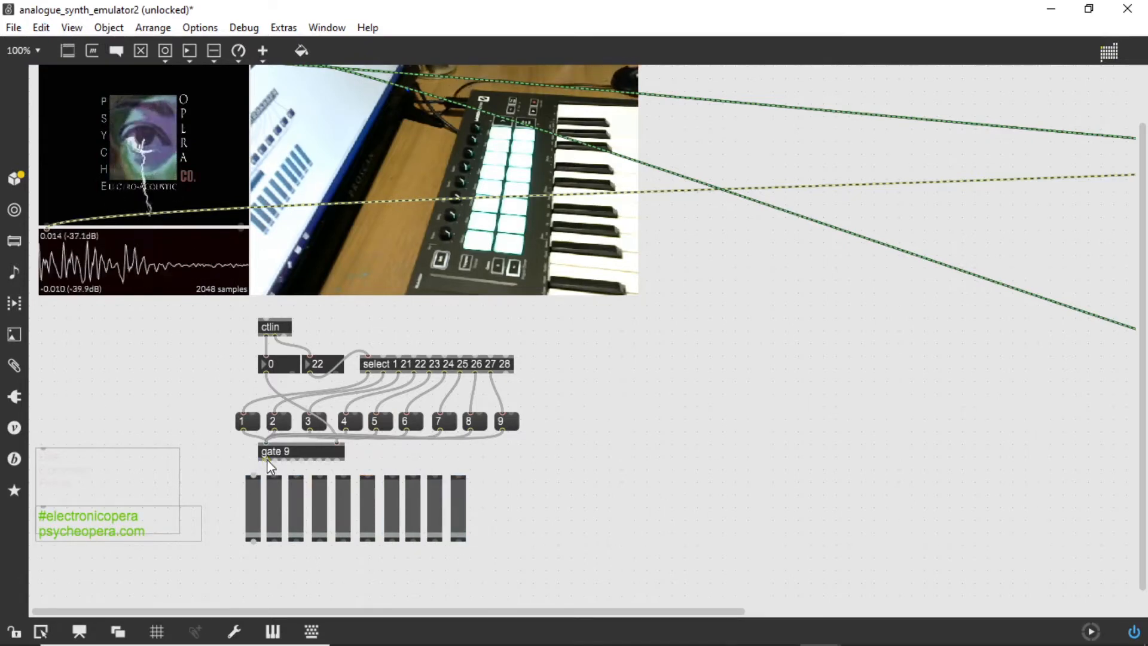
Step: Connect the gate's nine outlets in order to the first nine sliders, and delete the spare tenth slider
drag(274, 464, 296, 476)
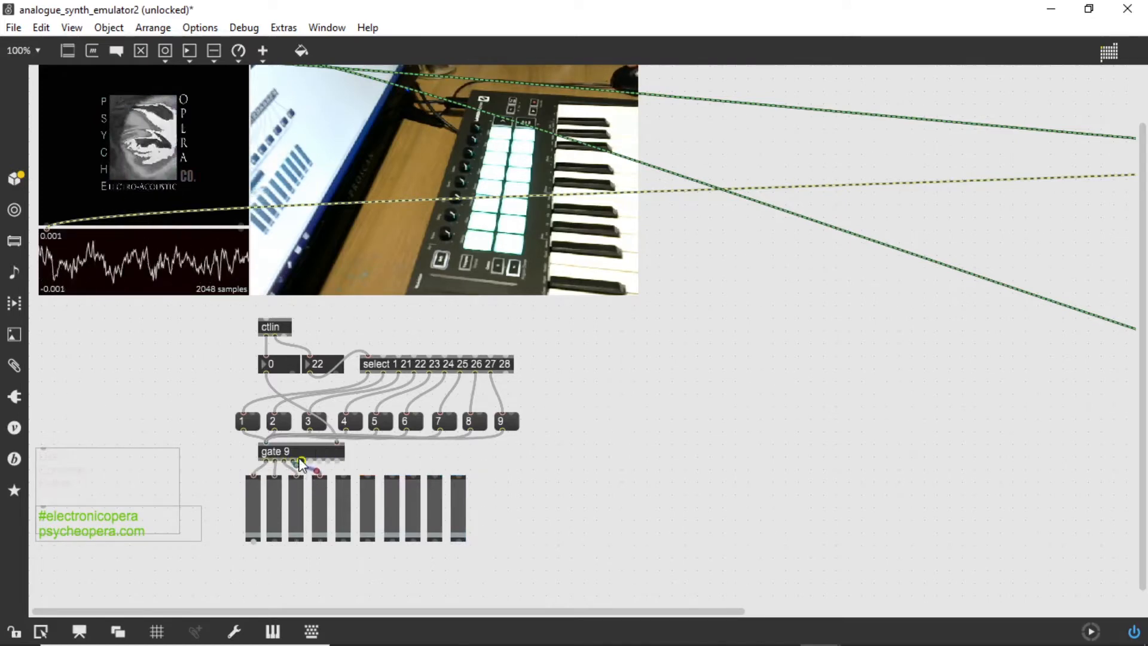
drag(311, 464, 413, 476)
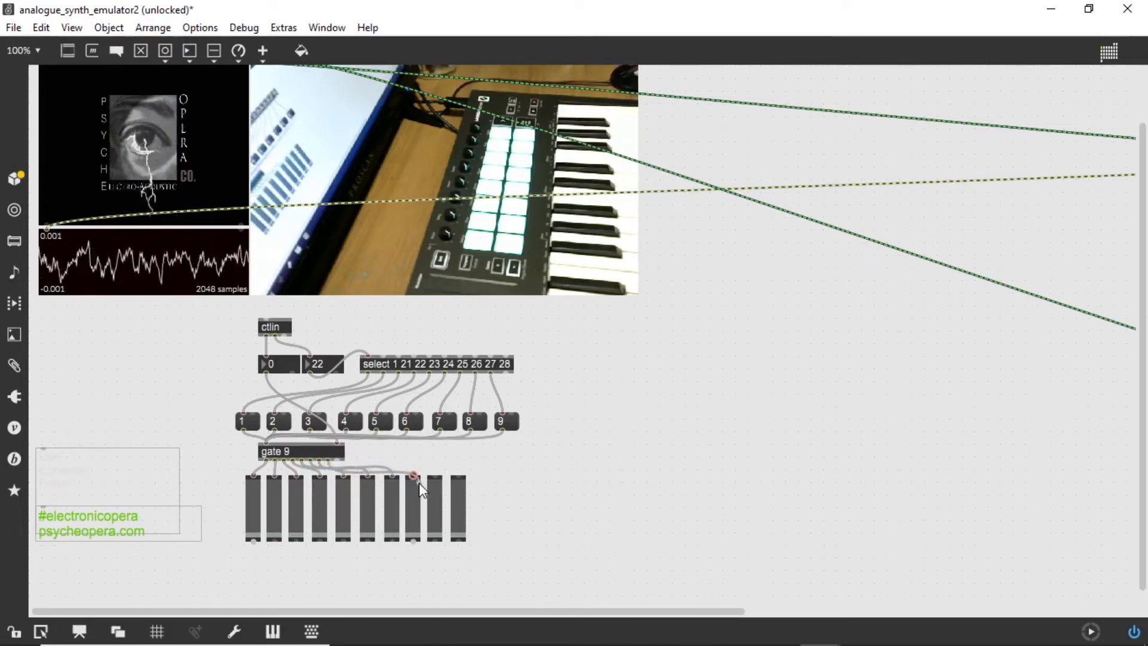
drag(338, 466, 439, 483)
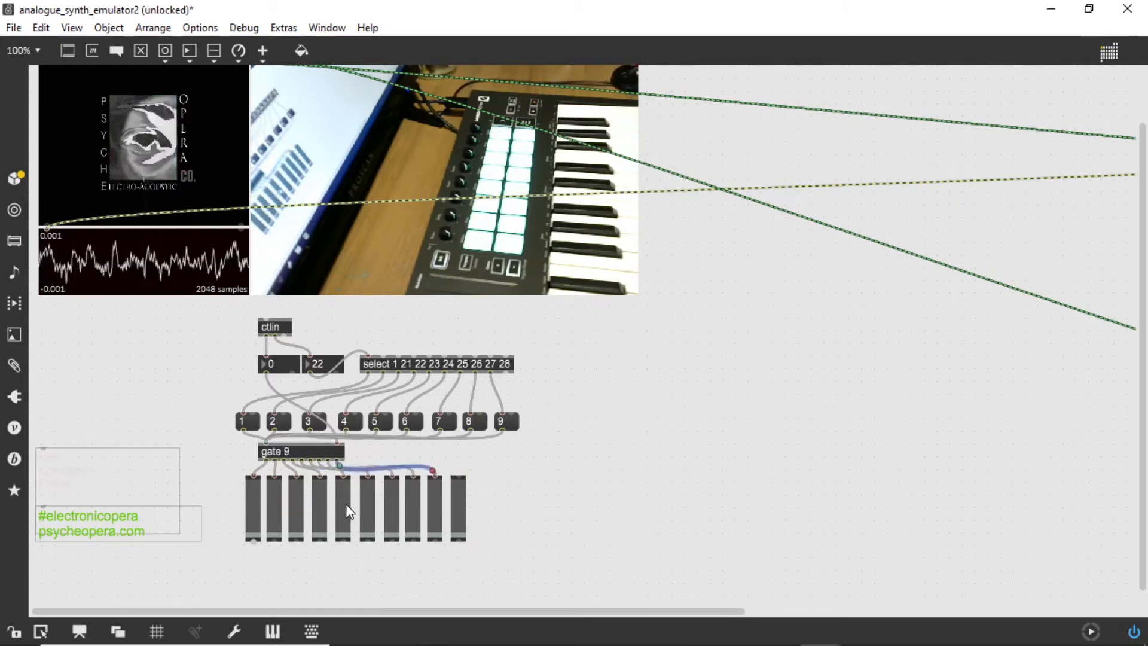
click(379, 509)
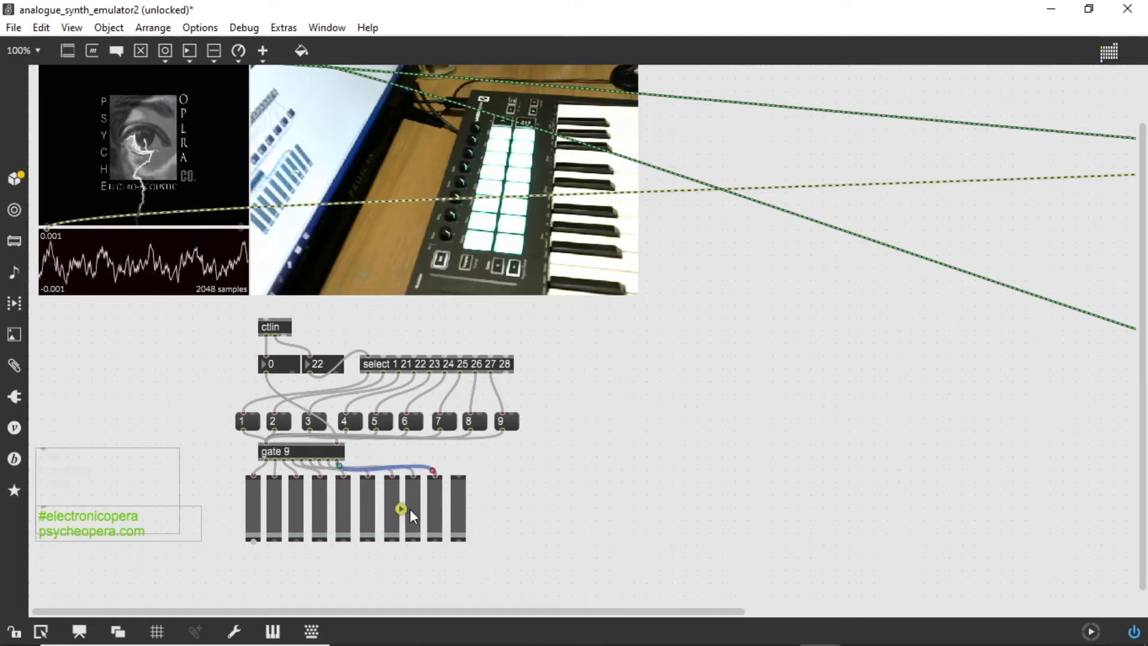
click(458, 501)
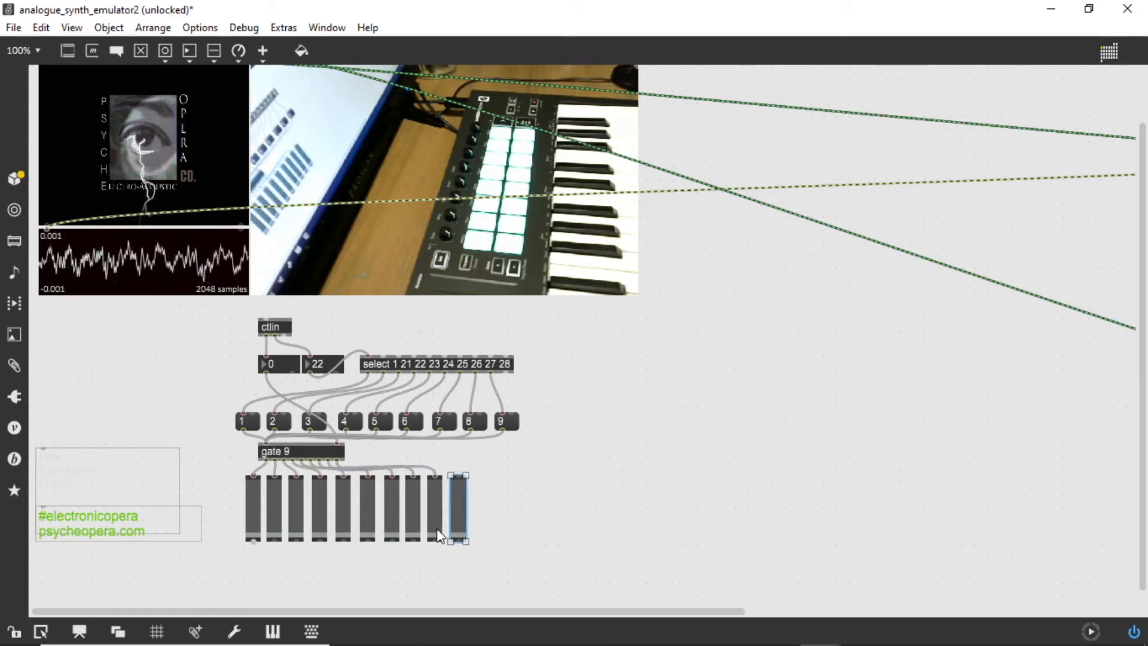
key(Delete)
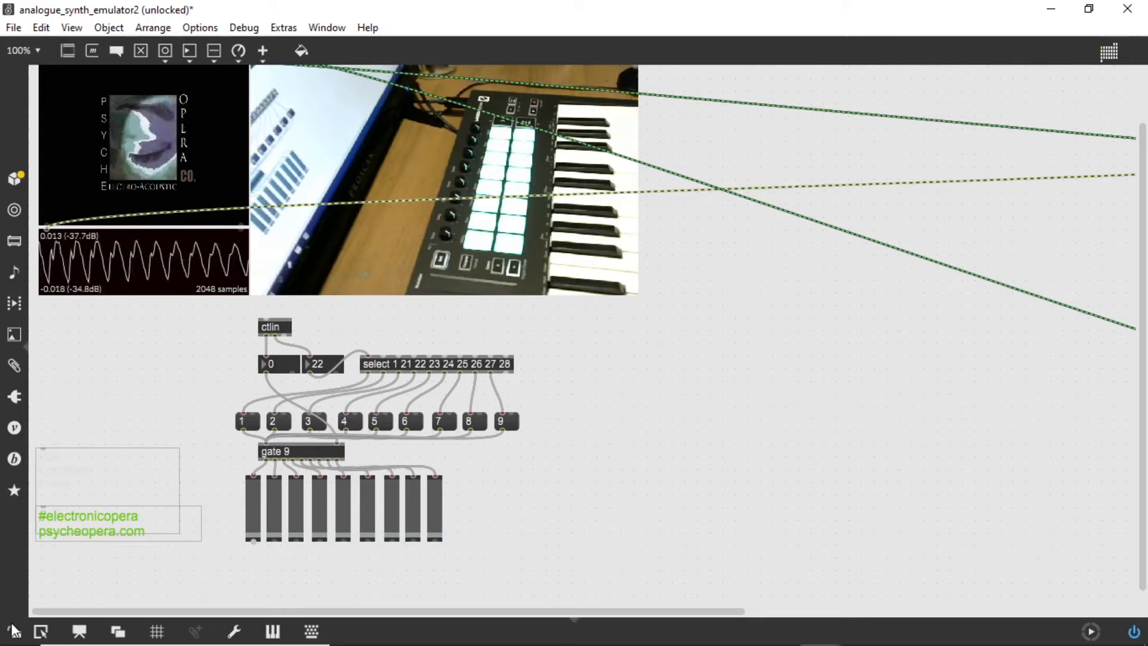
Step: Lock the patch to try the controller routing into the nine sliders, and unlock it
key(ctrl+e)
scroll(658, 527, up, 1)
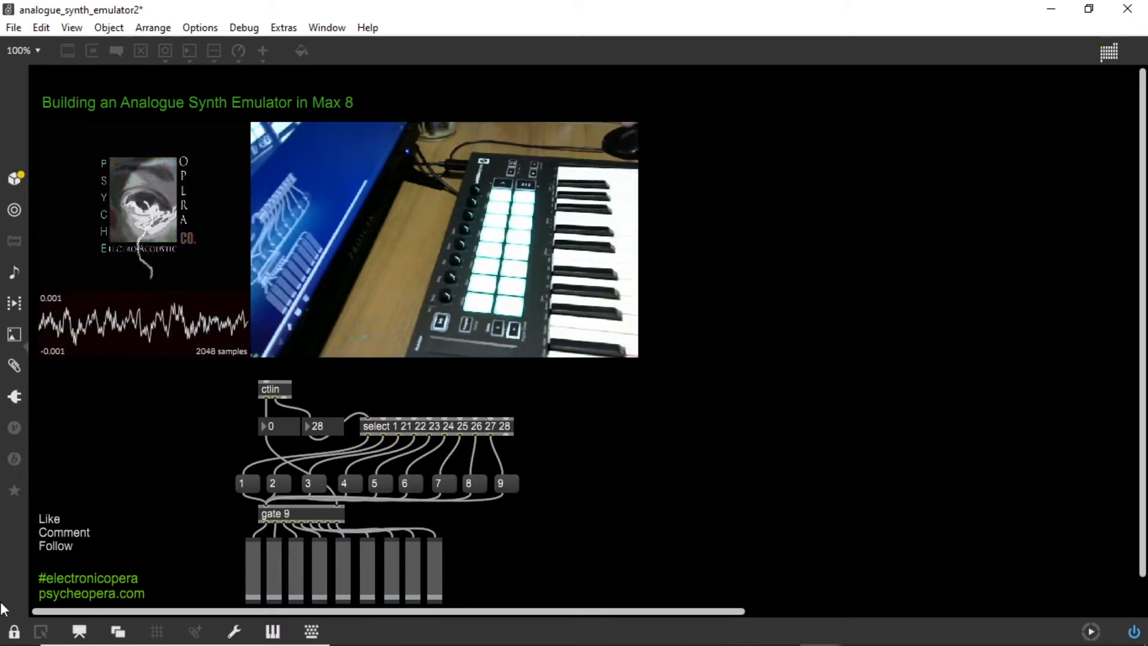
click(10, 631)
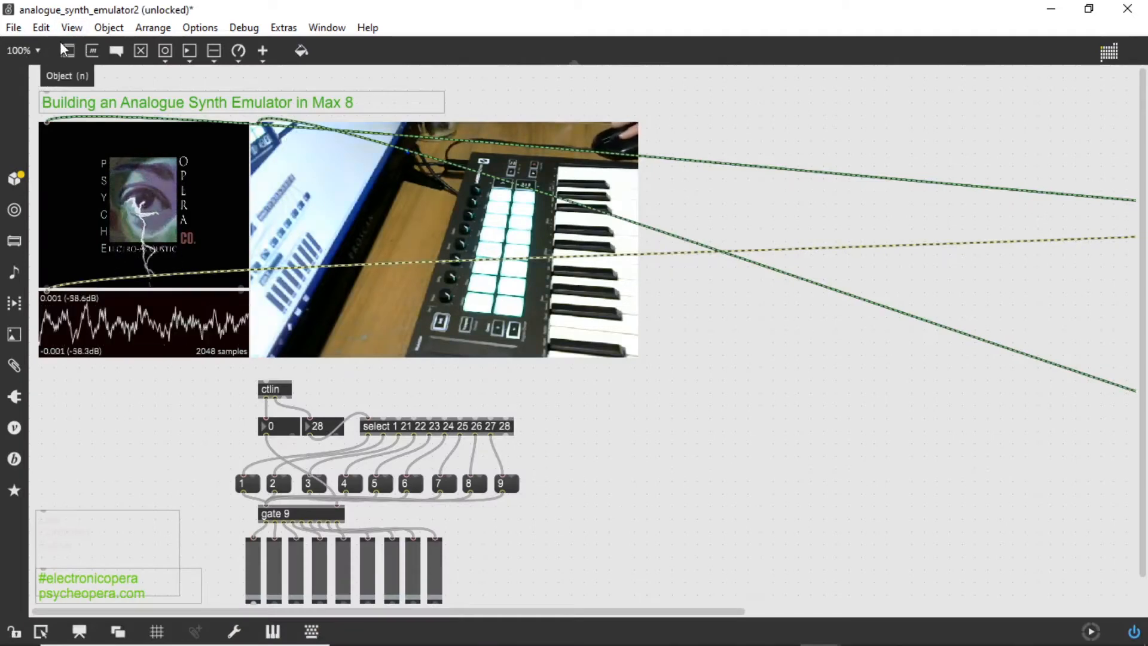
Step: Add a notein object in the empty area to the right of the select object
text(nnotein)
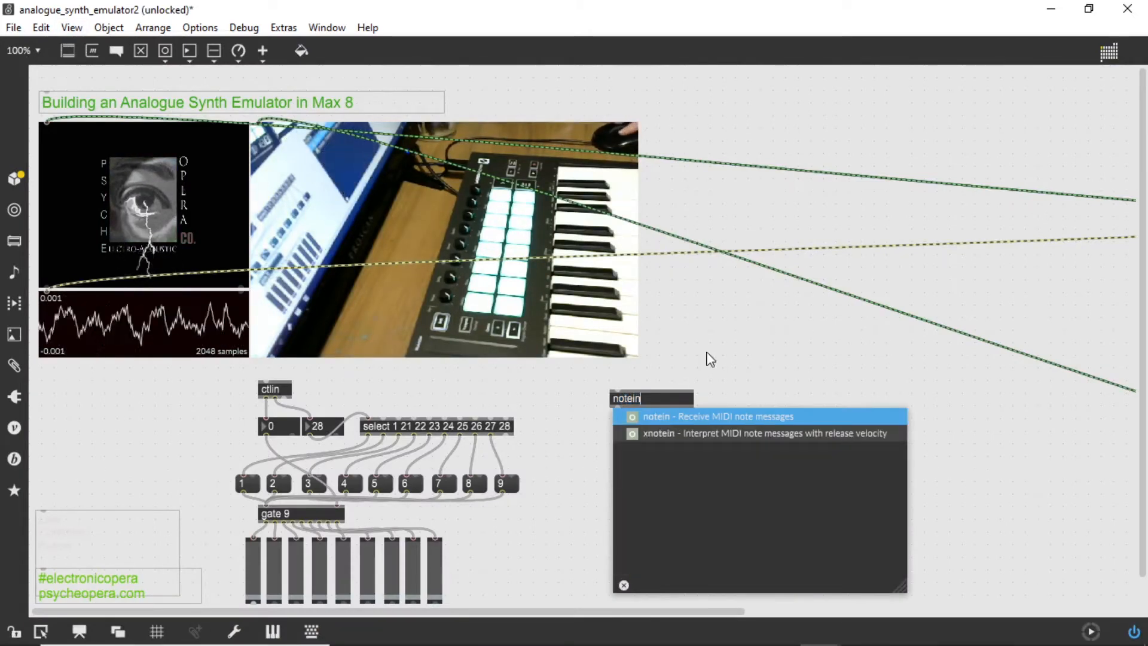
click(707, 353)
drag(636, 400, 625, 388)
click(627, 392)
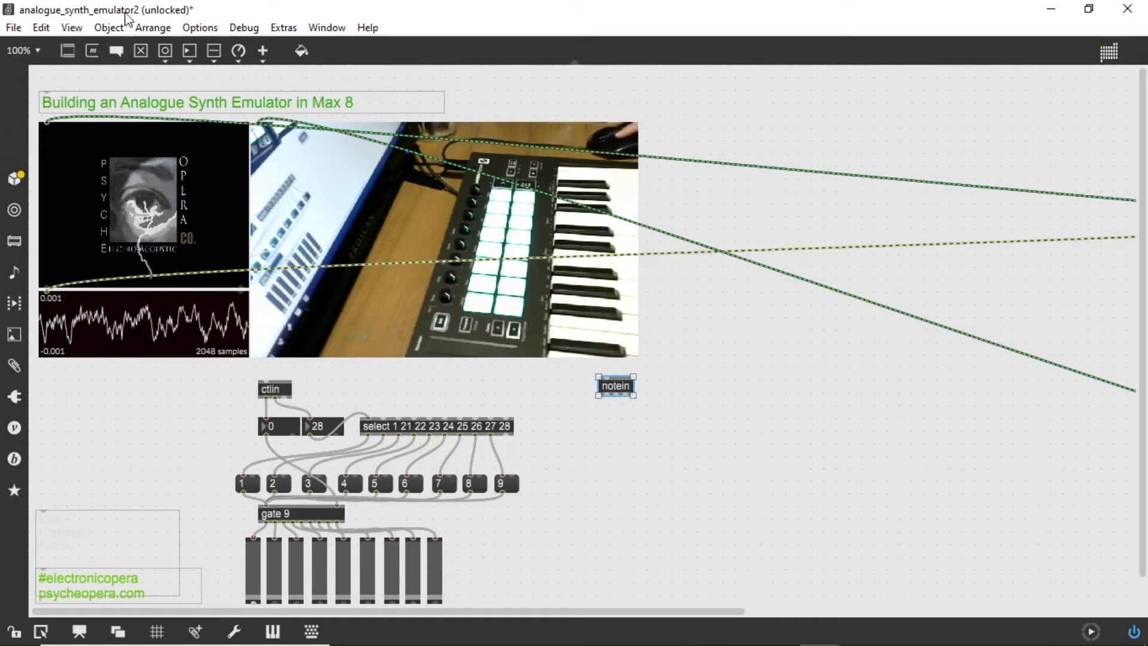
Step: Add two number boxes side by side below notein and wire its first two outlets to them
drag(189, 51, 592, 440)
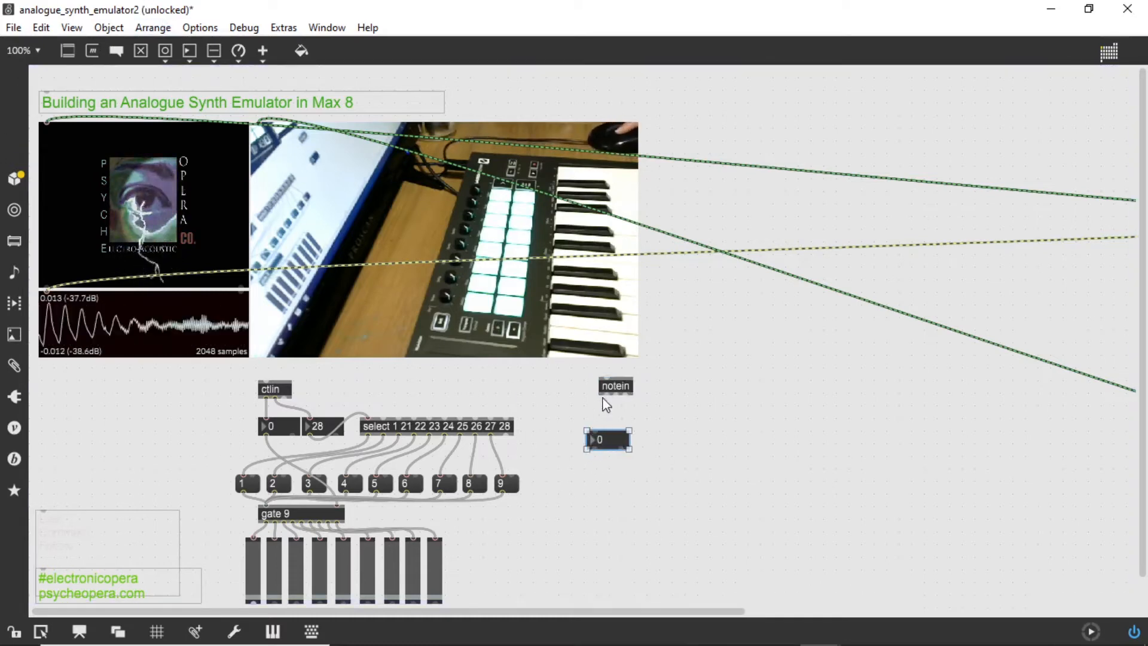
drag(606, 400, 585, 427)
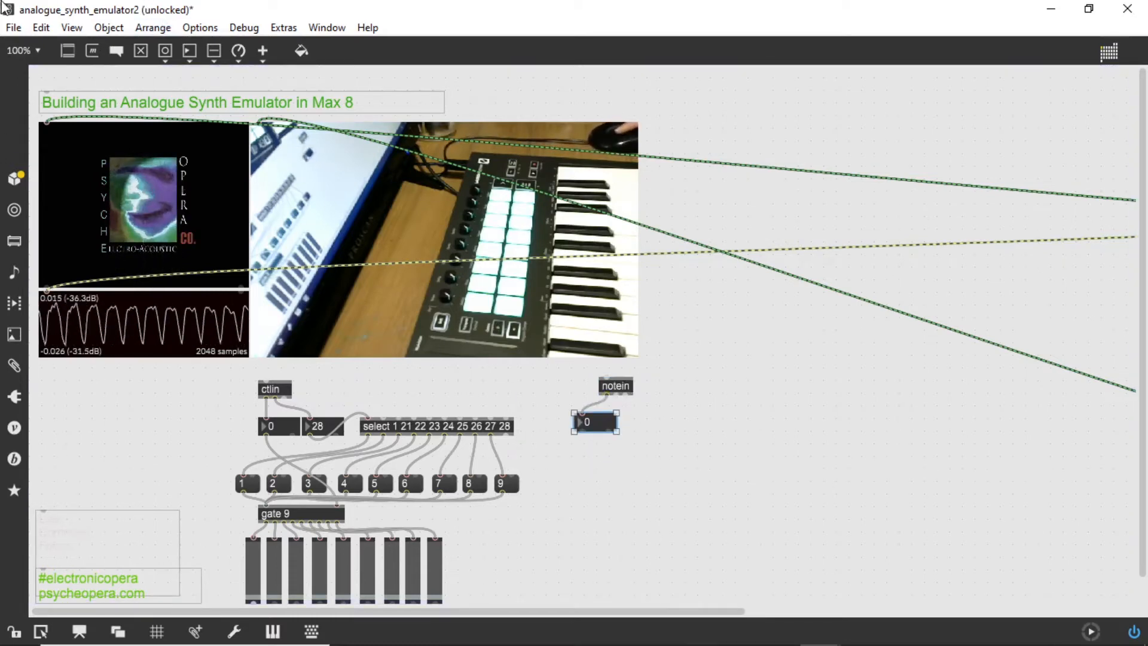
mouse_move(189, 51)
mouse_down()
mouse_move(640, 406)
mouse_move(630, 421)
mouse_move(622, 412)
mouse_move(637, 417)
mouse_up()
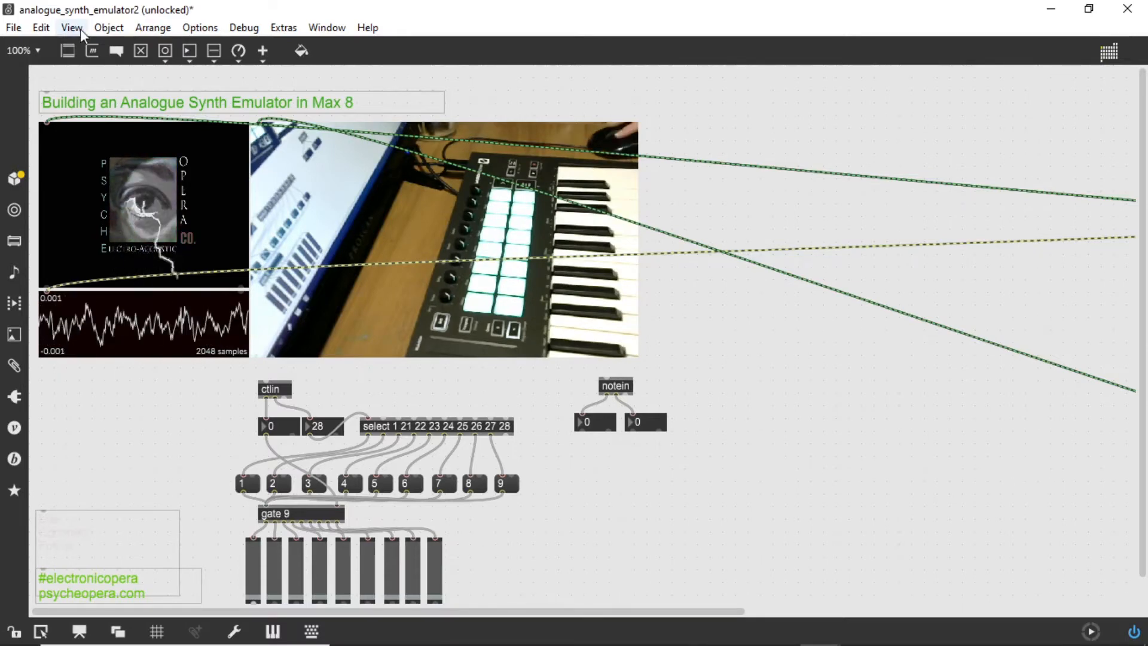
Step: Add a midiformat object and place it below the two notein number boxes
key(s)
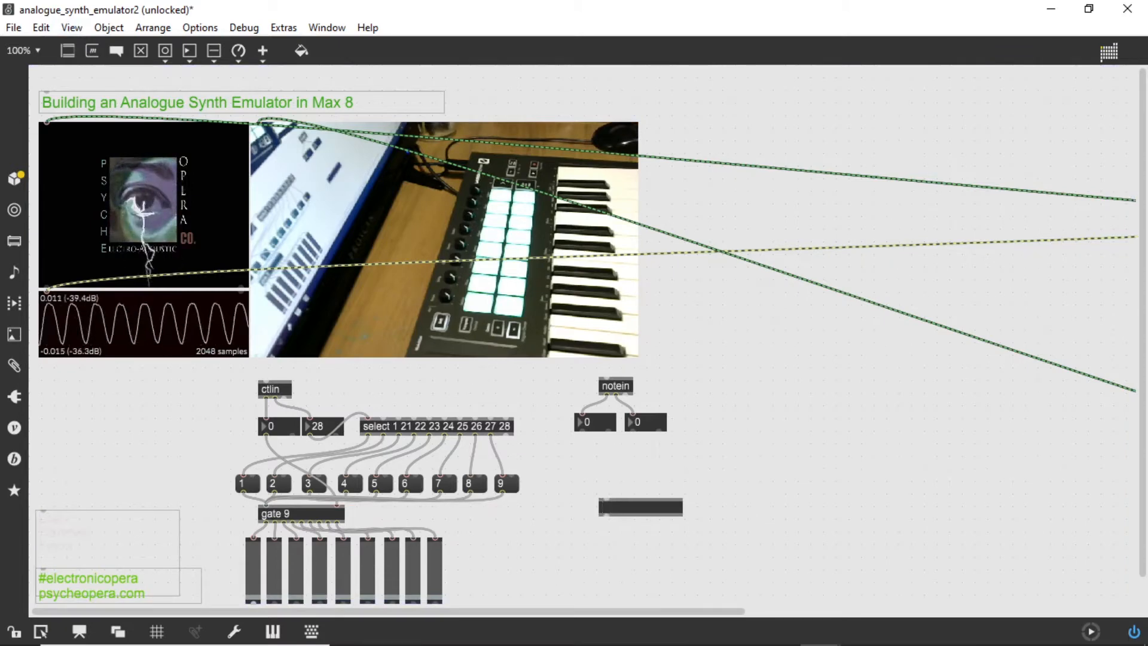
text(midifor)
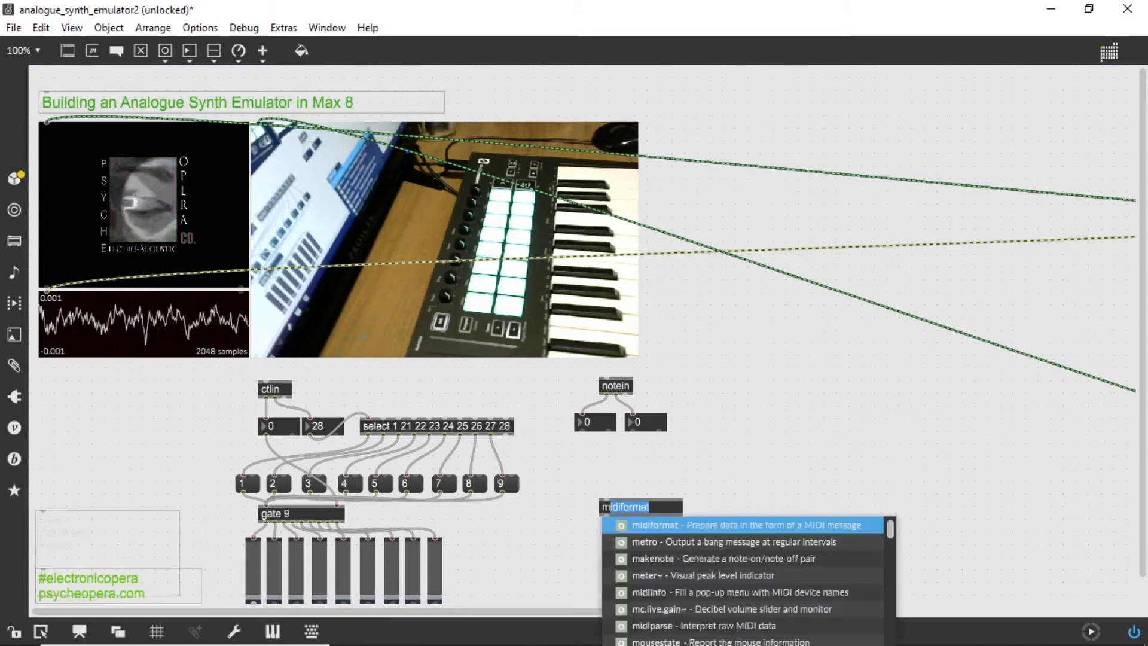
text(mat)
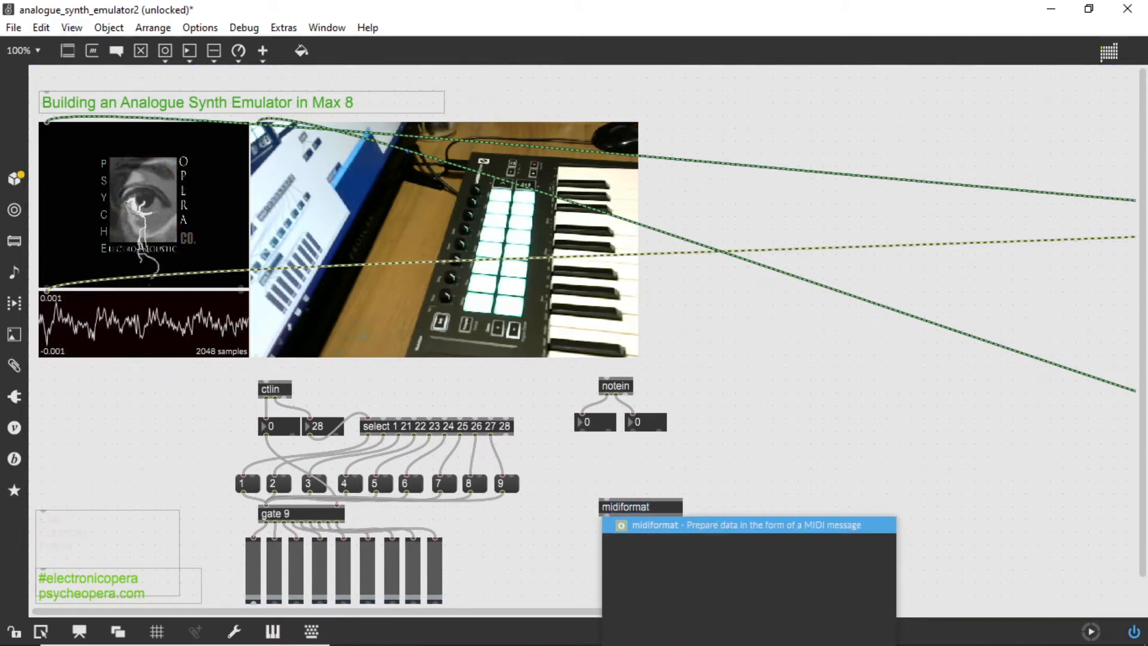
click(654, 475)
drag(633, 514, 609, 543)
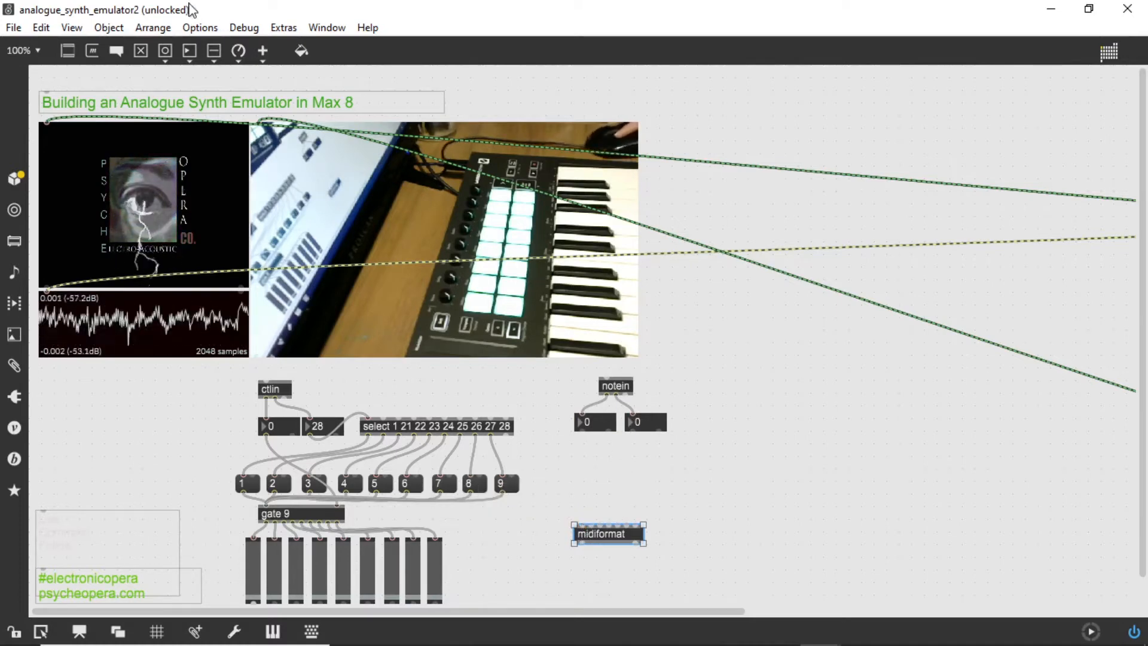
Step: Add a pack 0 0 object between the notein number boxes and midiformat
drag(68, 51, 571, 484)
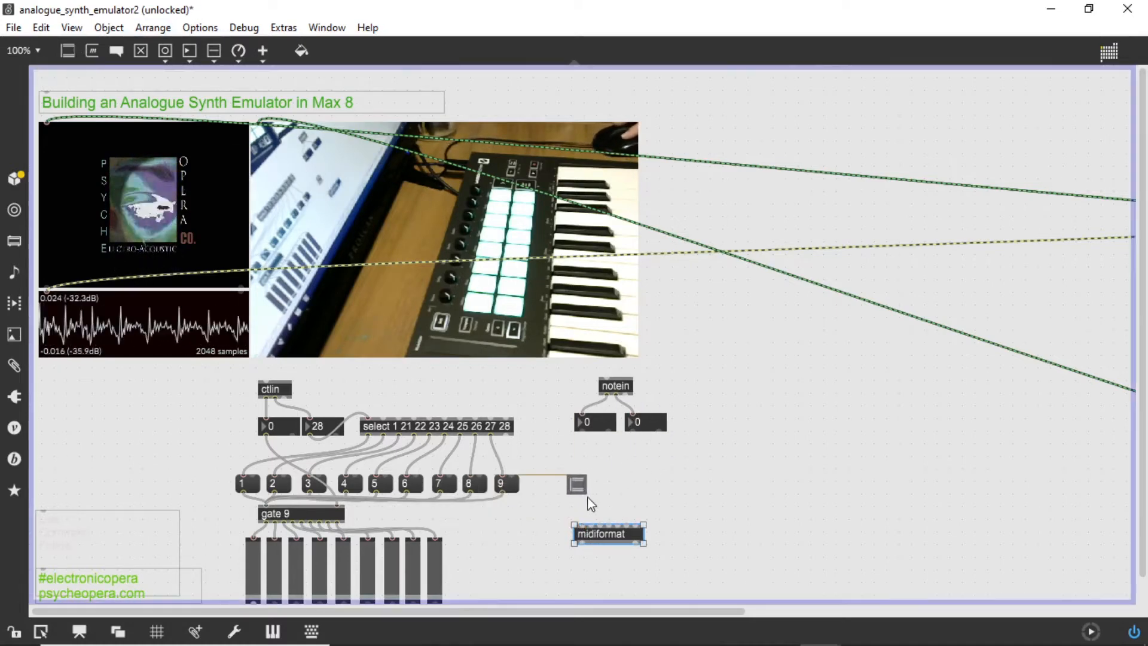
text(p)
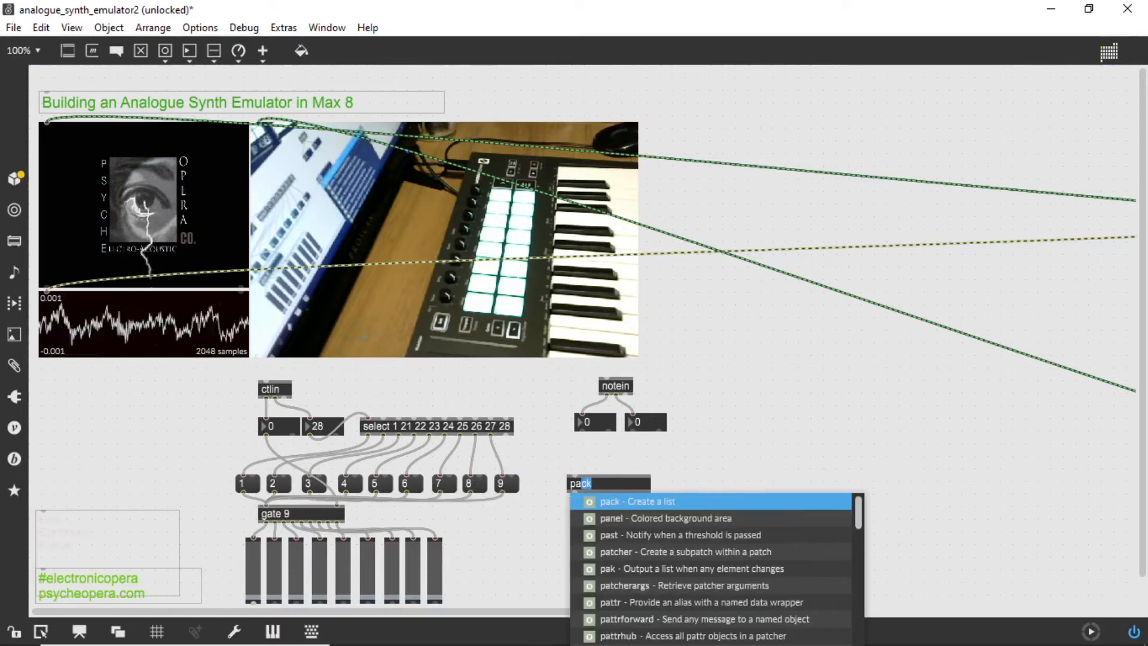
text(ack 0 0)
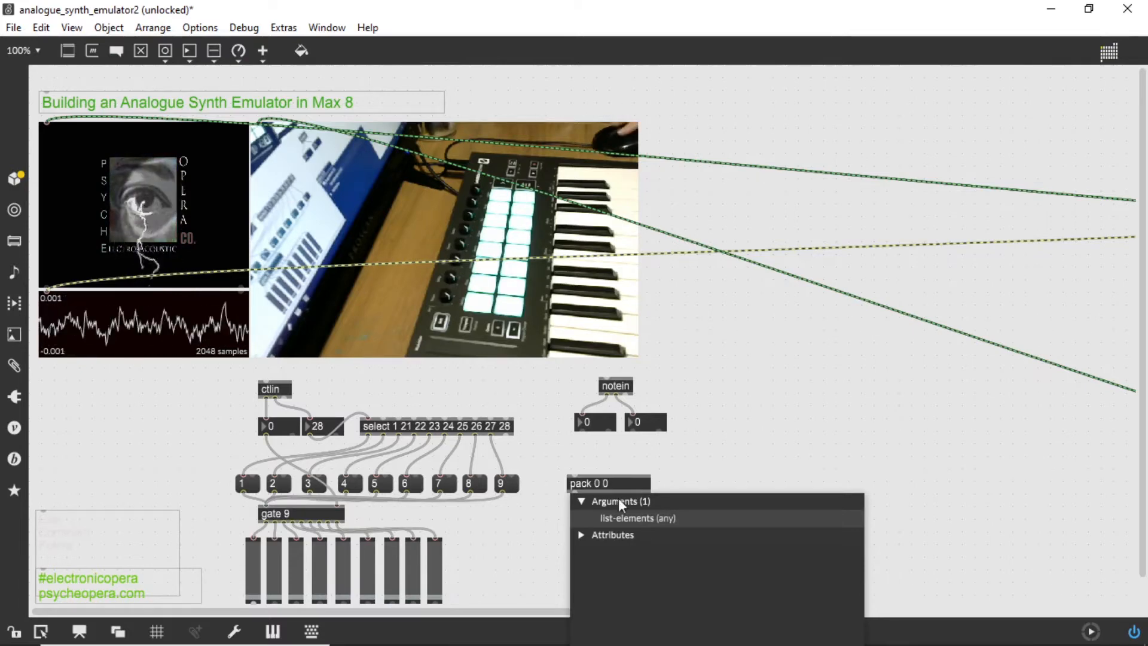
click(712, 469)
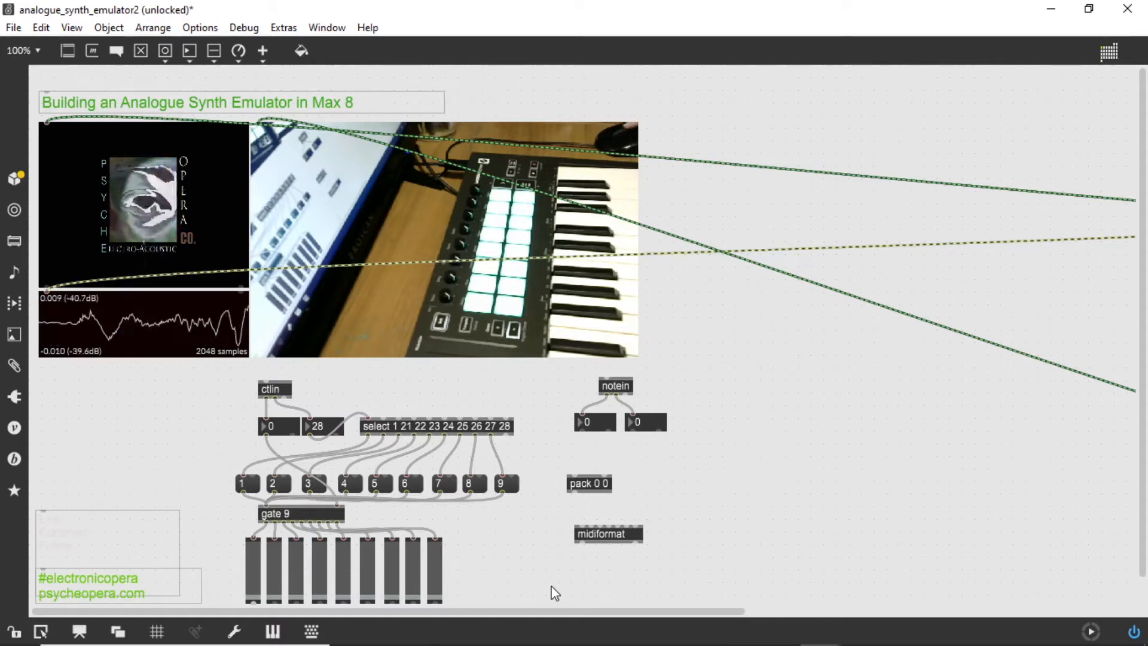
Step: Wire the two notein number boxes into pack 0 0, connect pack to midiformat's first inlet, and tidy the objects into a compact column
drag(580, 430, 574, 478)
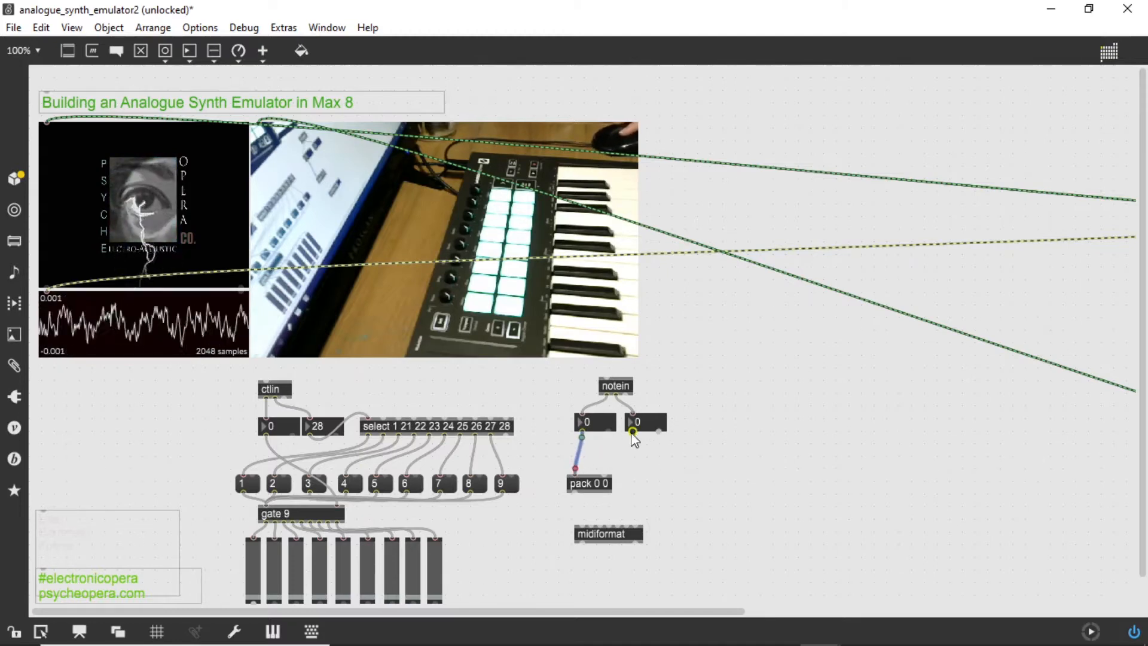
mouse_move(633, 431)
mouse_down()
mouse_move(607, 479)
mouse_move(596, 467)
mouse_move(582, 534)
mouse_move(610, 519)
mouse_move(610, 501)
mouse_up()
click(596, 467)
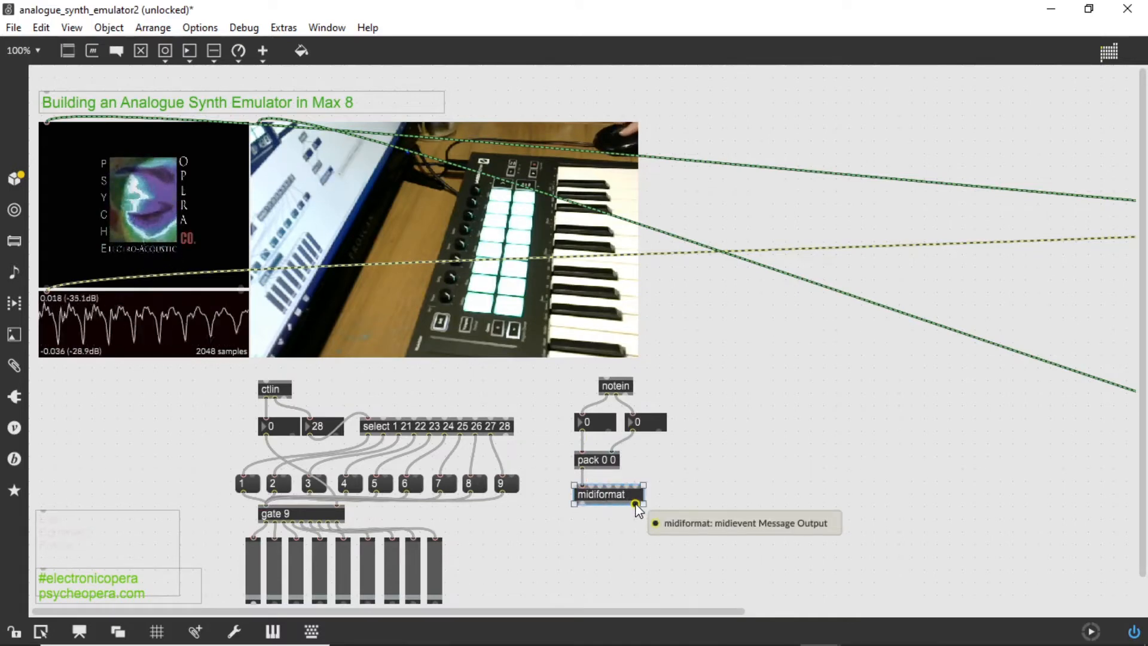
drag(638, 509, 511, 541)
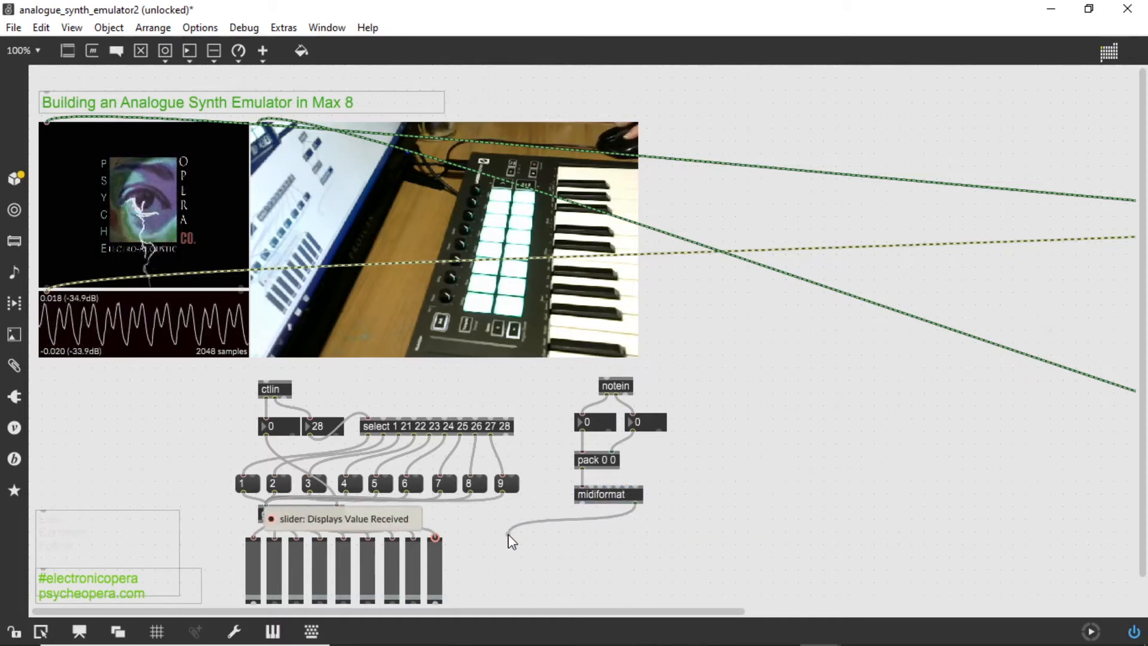
drag(511, 541, 511, 542)
Step: Lock the patch and set the MIDI input device of both ctlin and notein to Launchkey Mini MK3
key(ctrl+e)
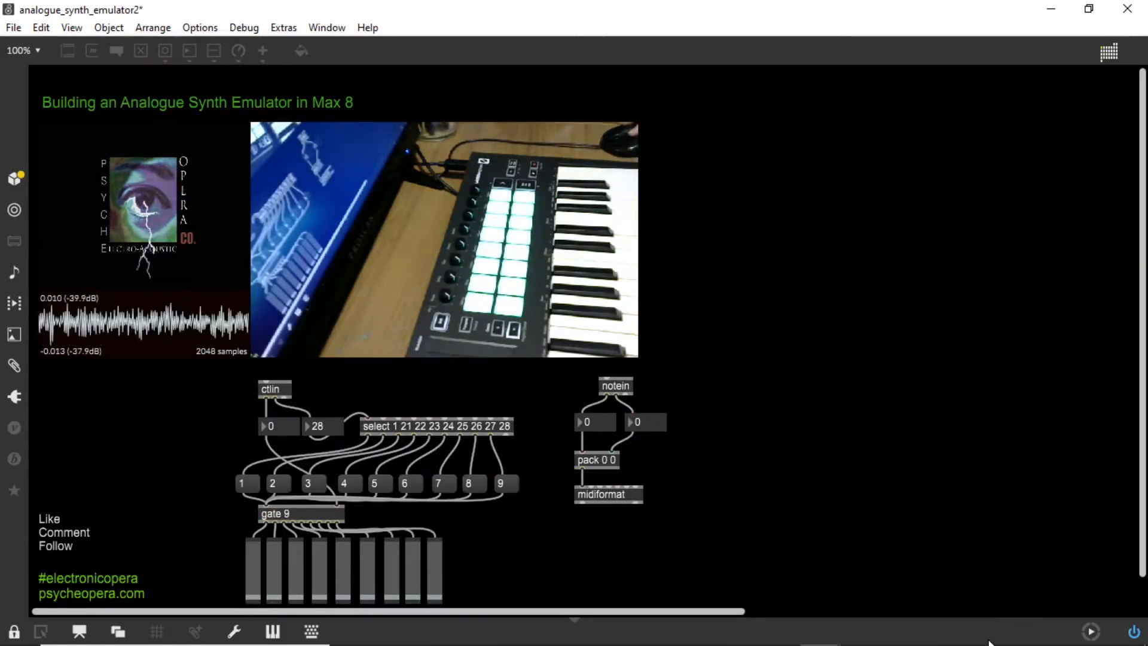
mouse_move(988, 643)
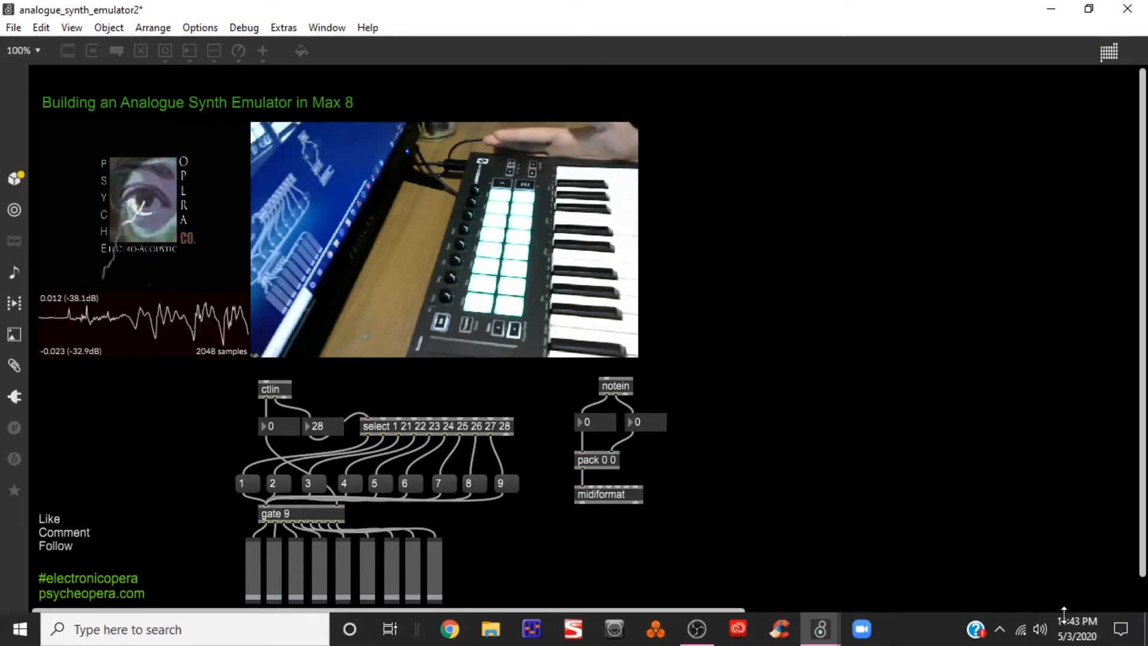
double_click(274, 390)
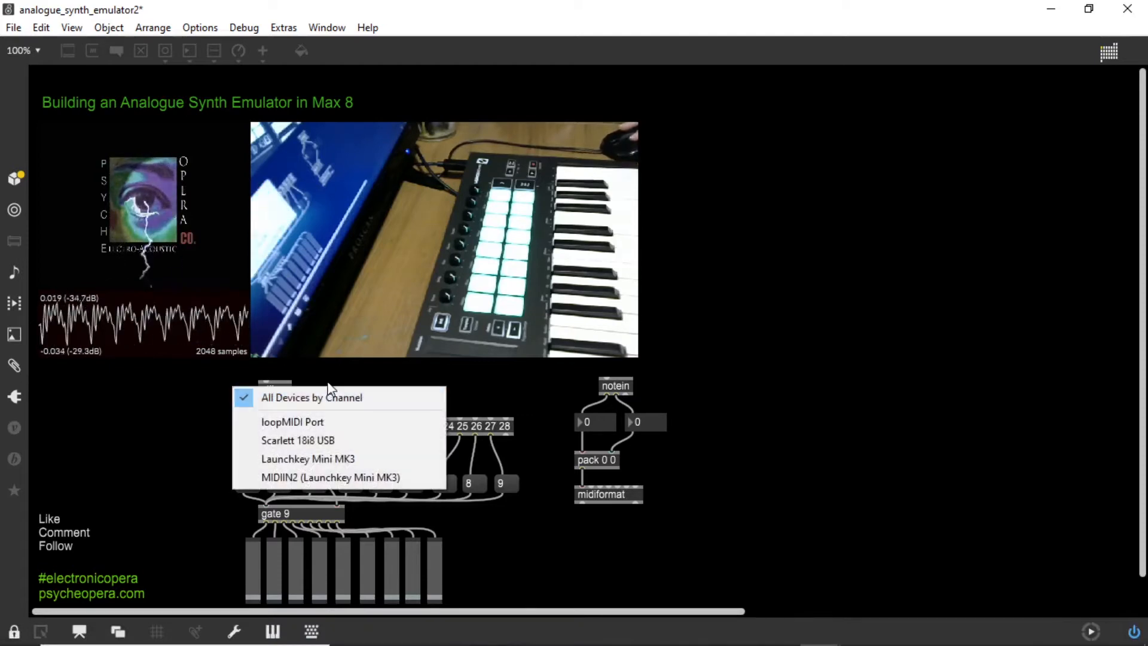
click(279, 393)
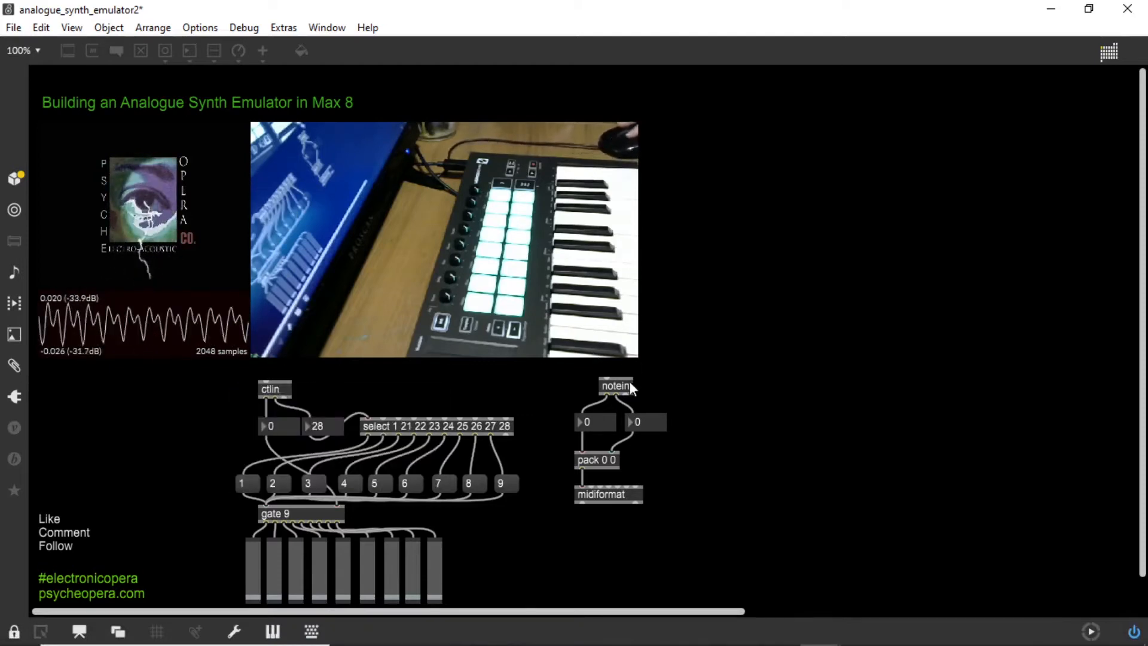
double_click(277, 392)
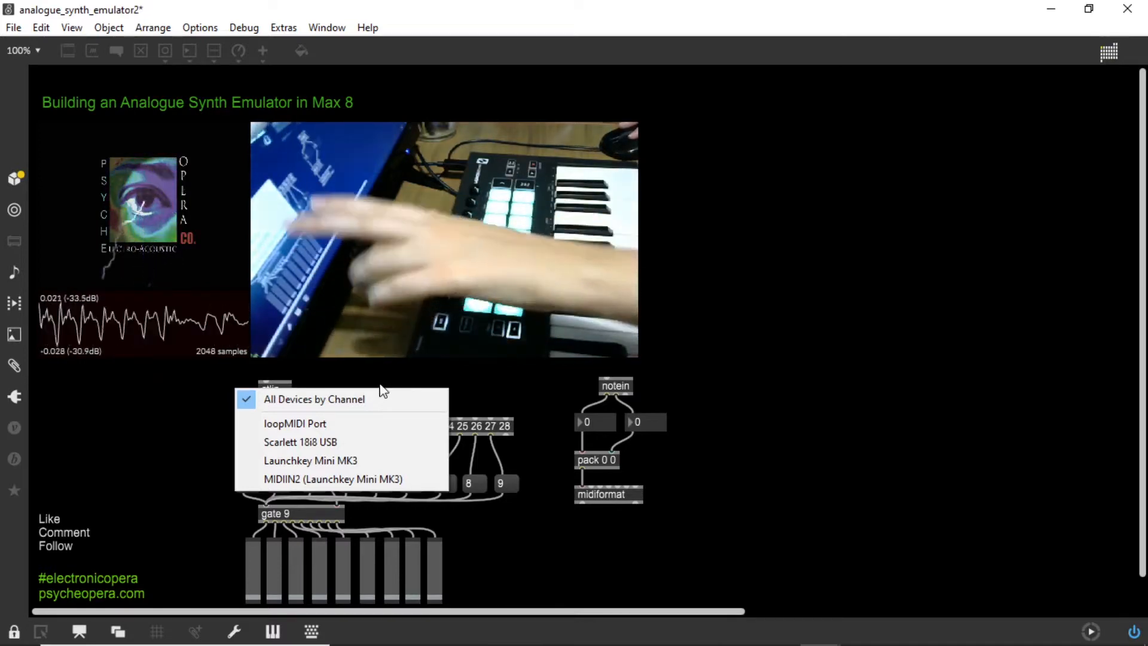
click(377, 460)
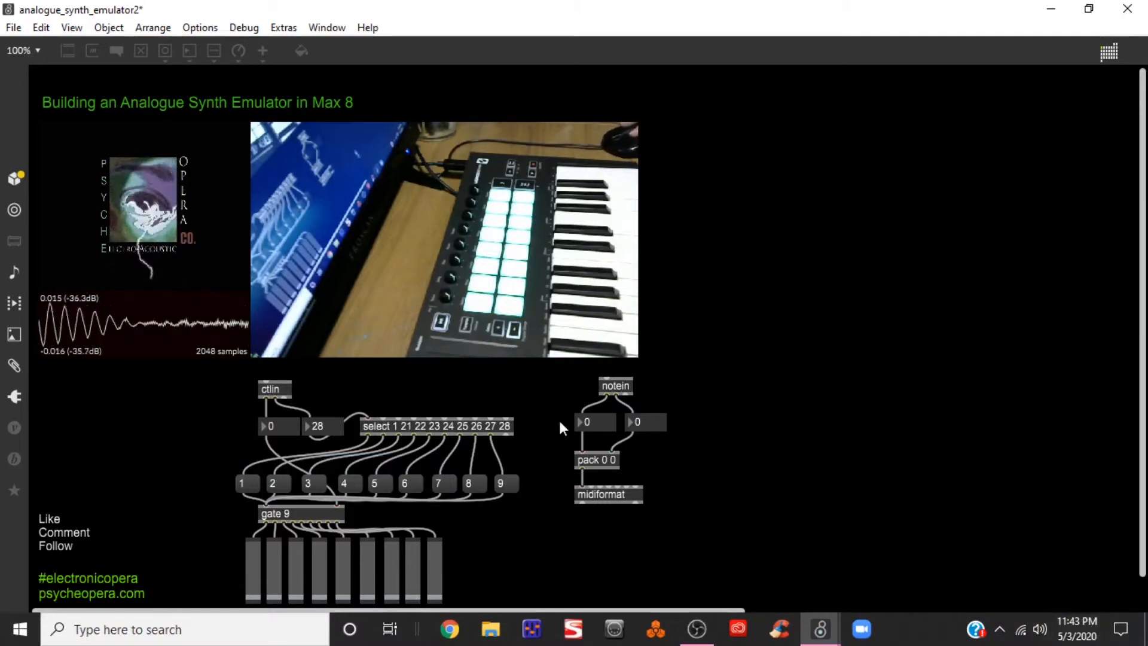
double_click(619, 385)
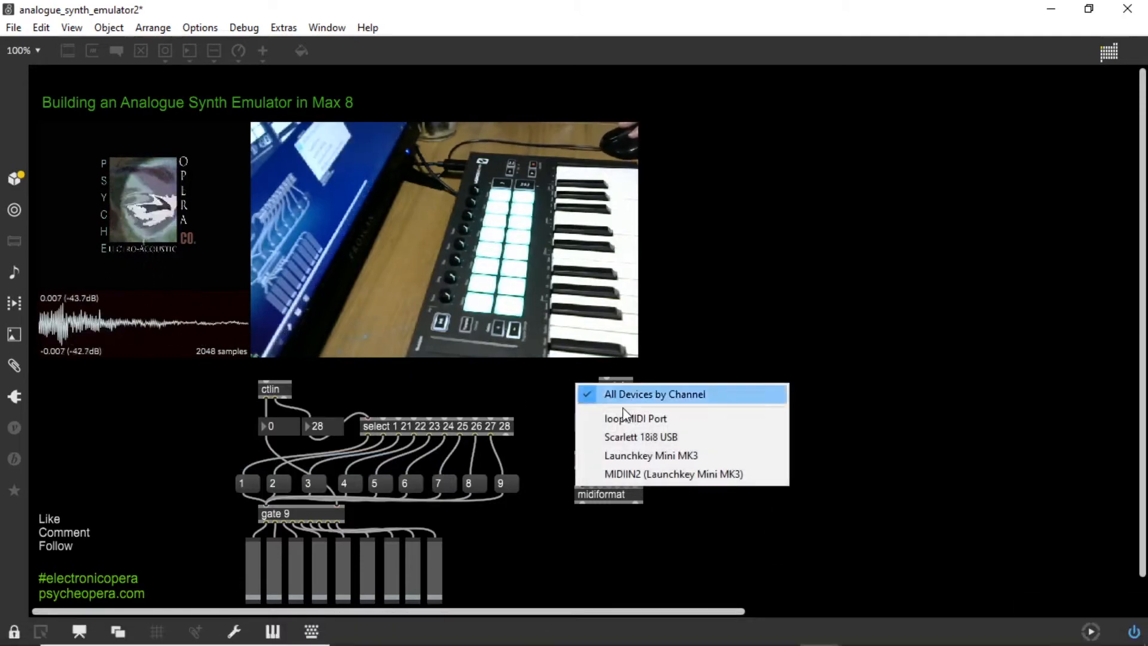
click(652, 455)
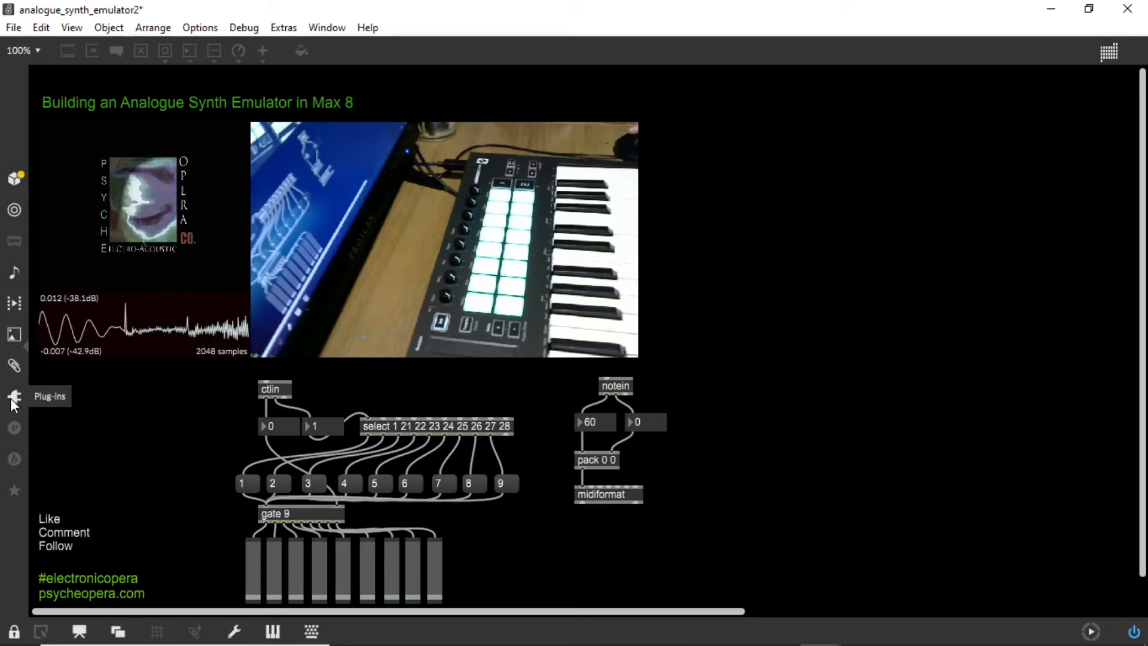
Step: Unlock the patch and add the Big Ben Bell plug-in to the empty area right of the notein chain
mouse_move(18, 643)
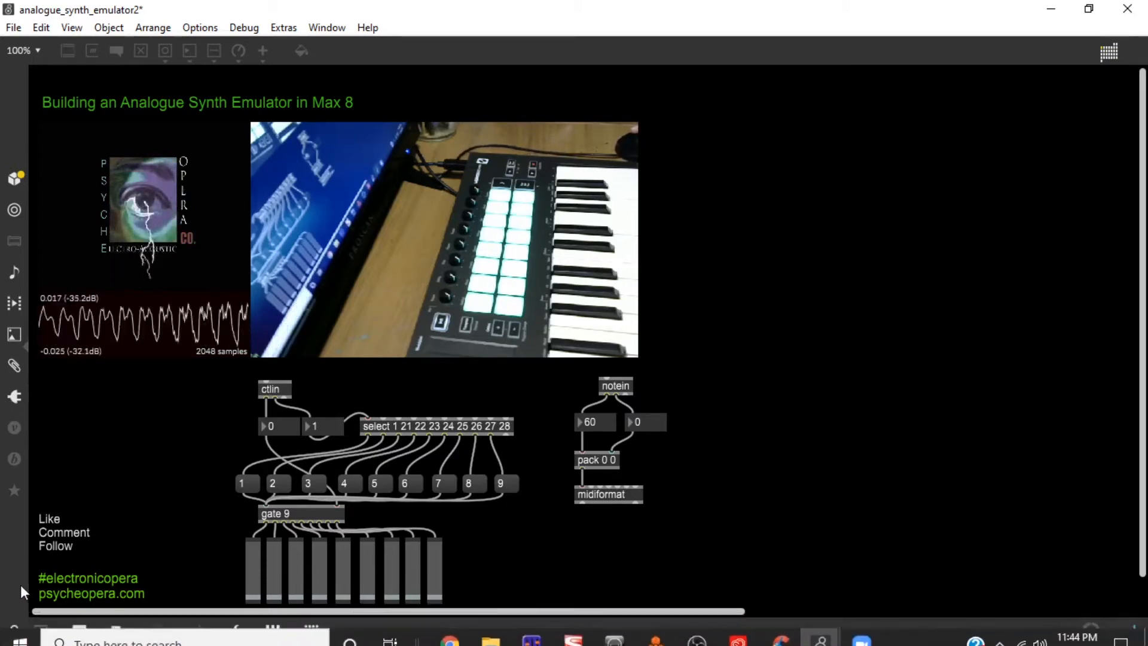
key(ctrl+e)
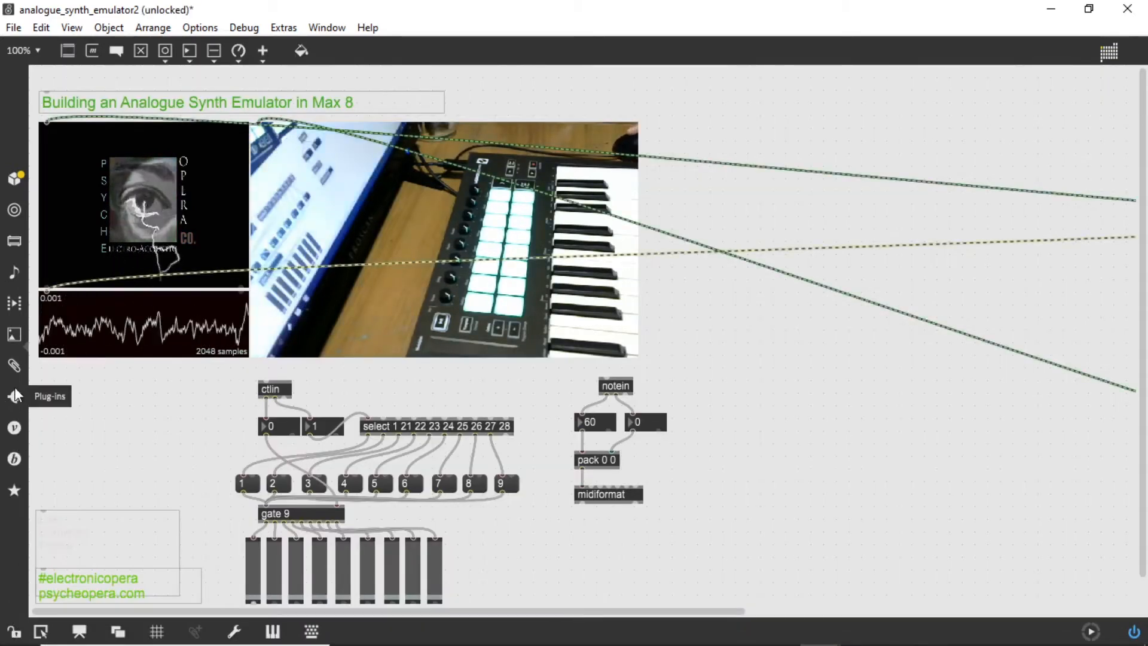
click(14, 402)
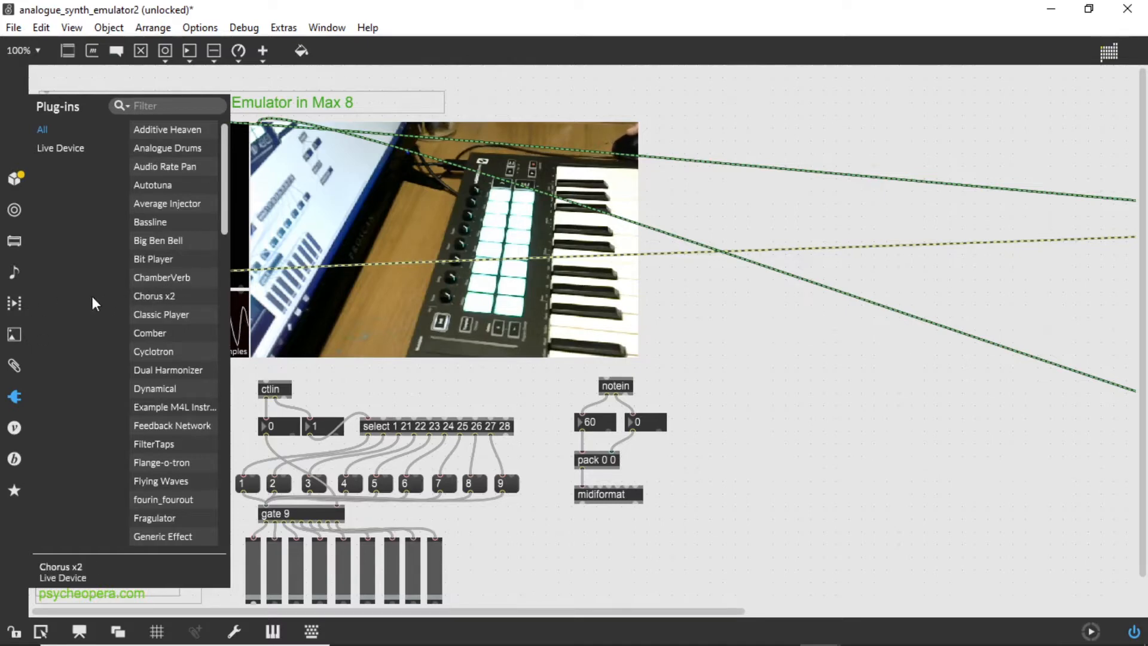
click(139, 245)
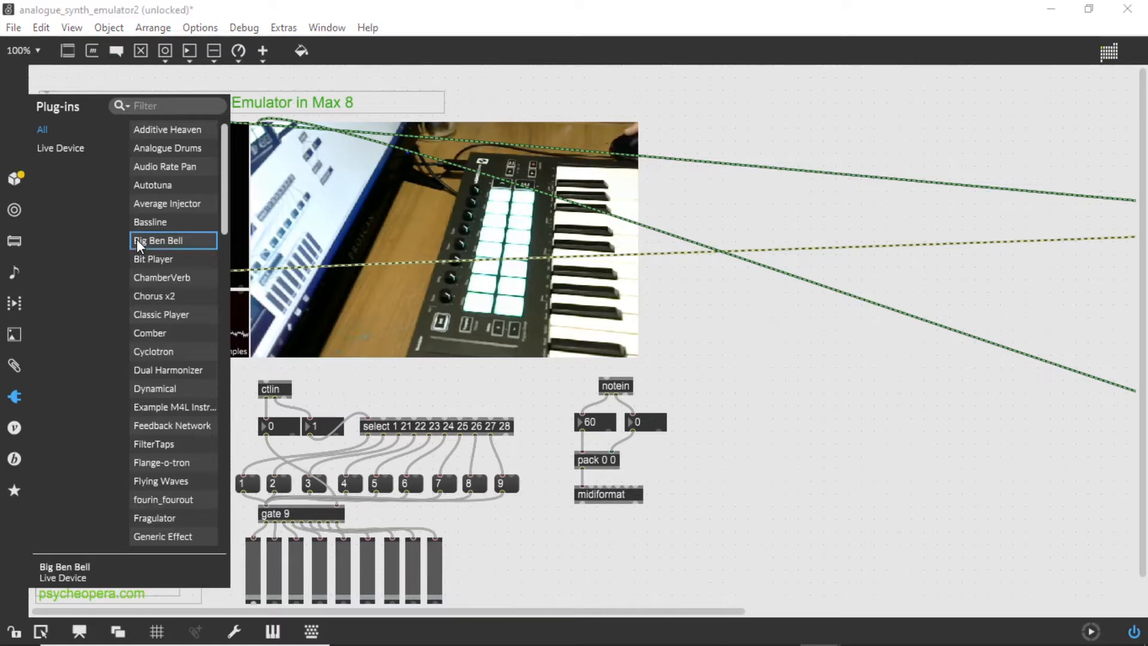
drag(139, 245, 743, 402)
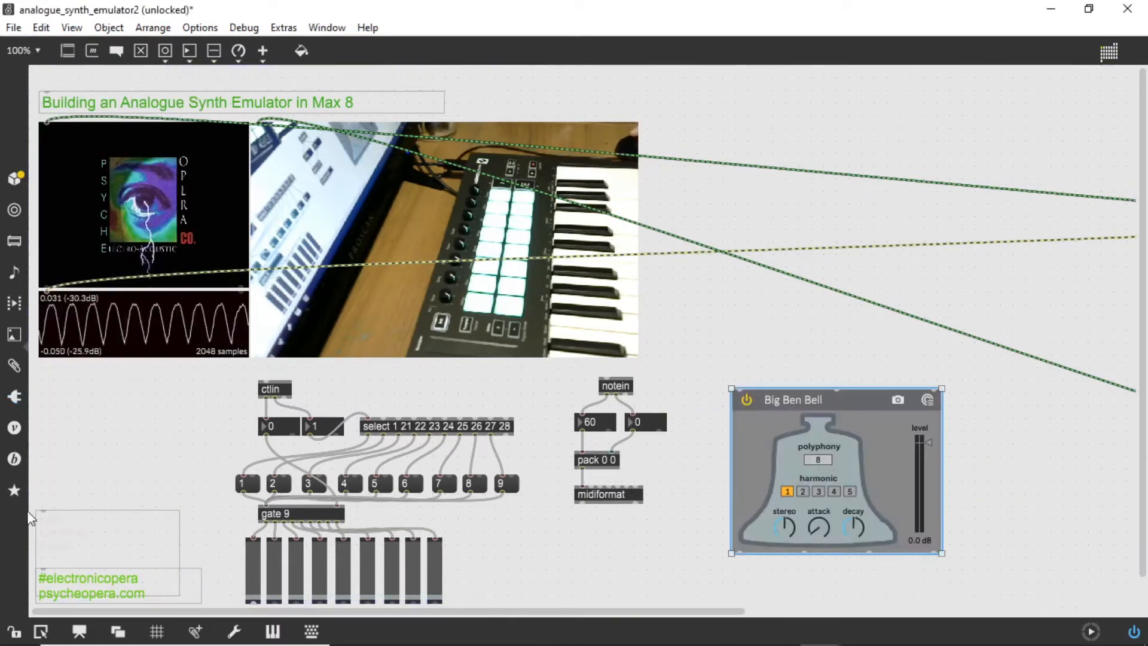
click(14, 397)
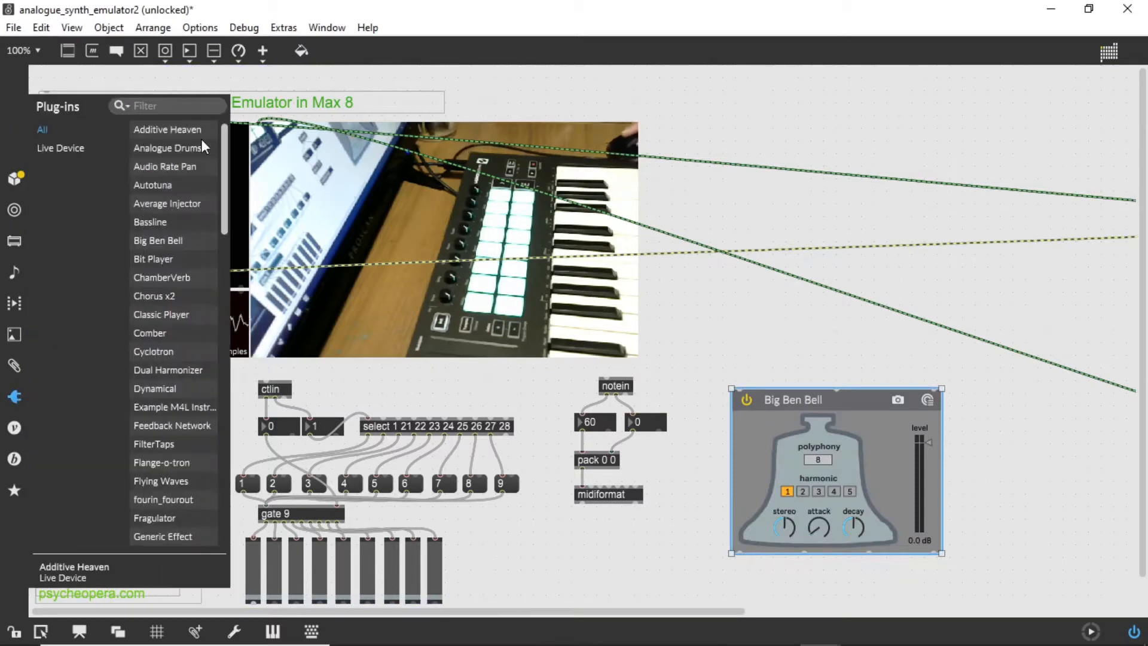
scroll(186, 458, down, 3)
scroll(186, 458, down, 15)
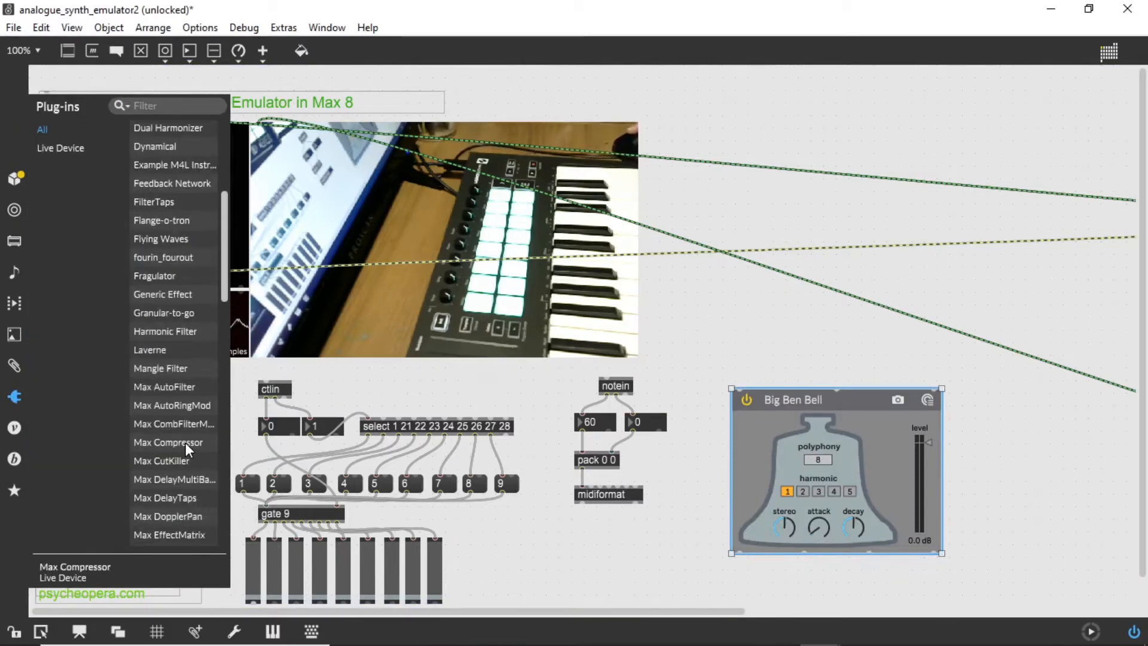
scroll(189, 427, down, 2)
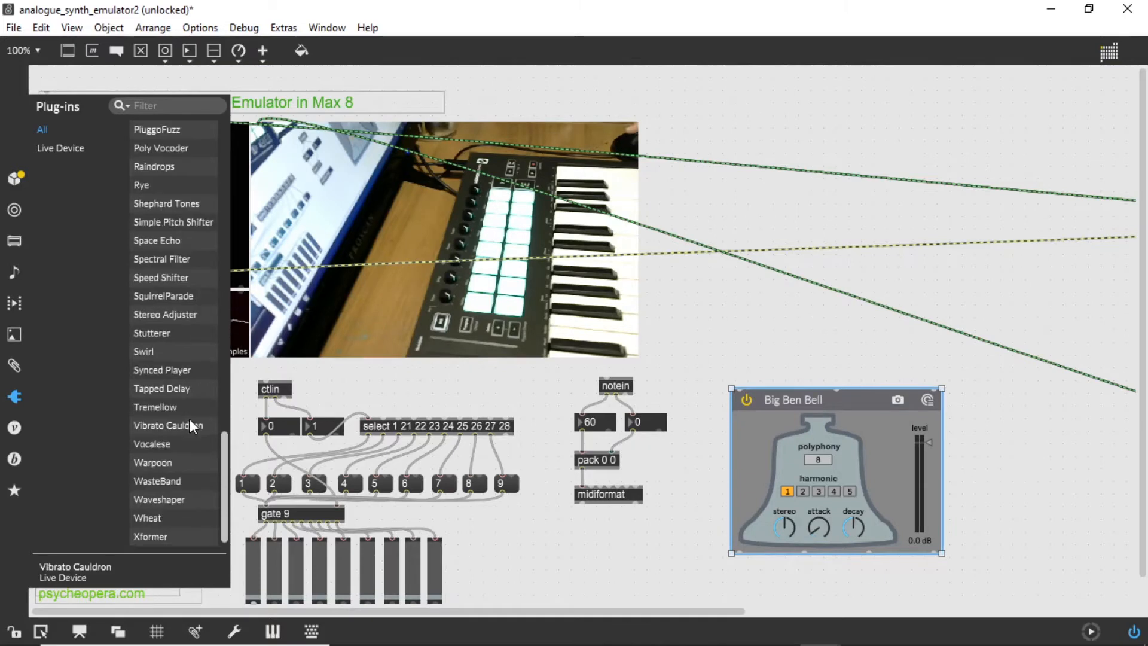
scroll(191, 427, up, 18)
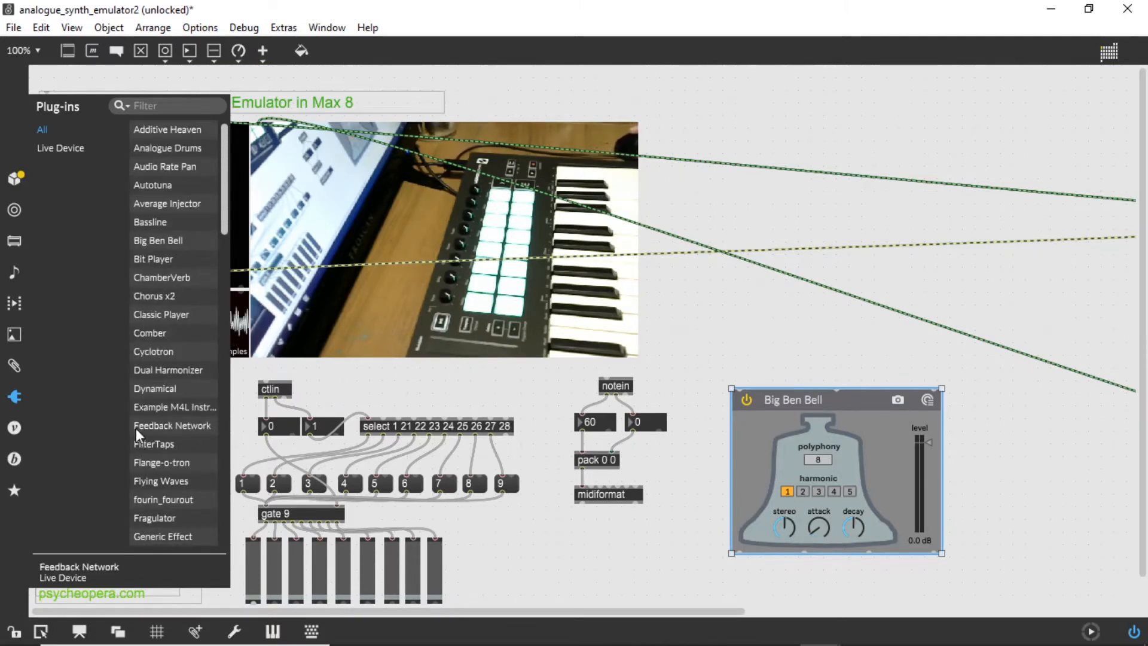
Step: Wire midiformat's midievent outlet to Big Ben Bell's first inlet and move the plug-in closer to the notein chain
drag(917, 512, 908, 490)
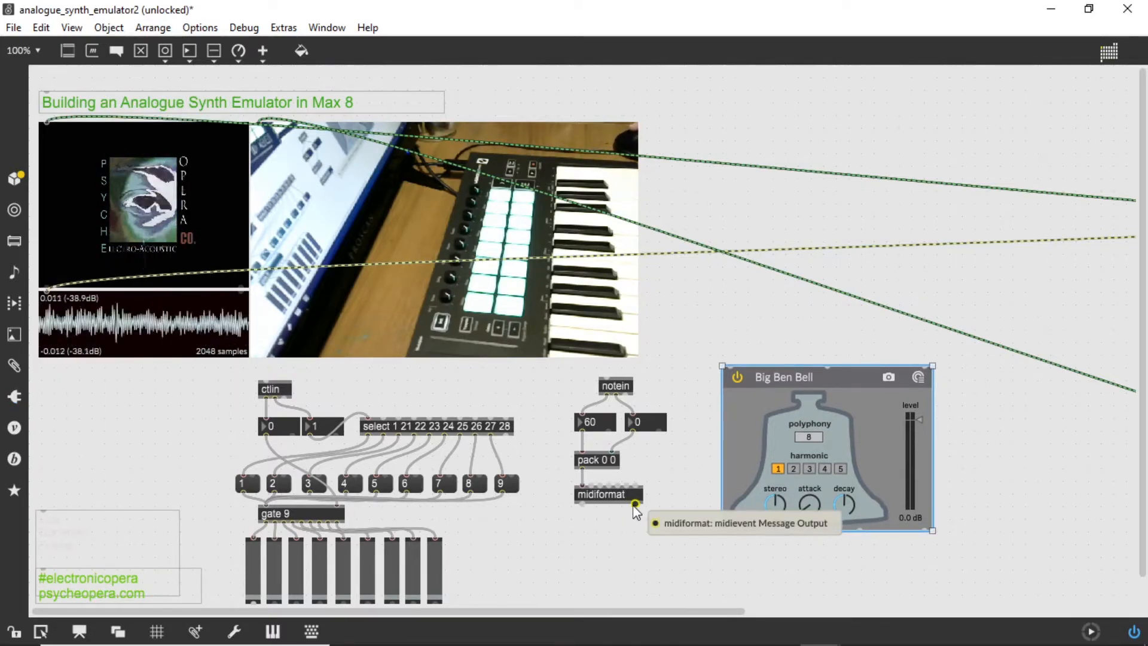
drag(635, 504, 730, 366)
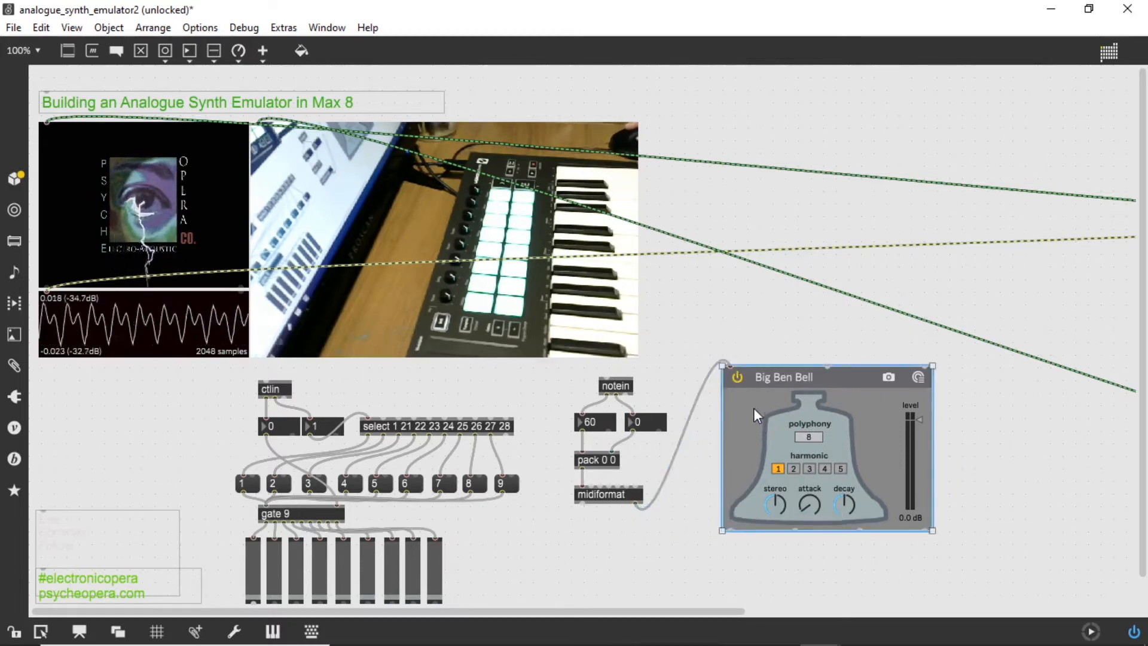
drag(756, 421, 729, 414)
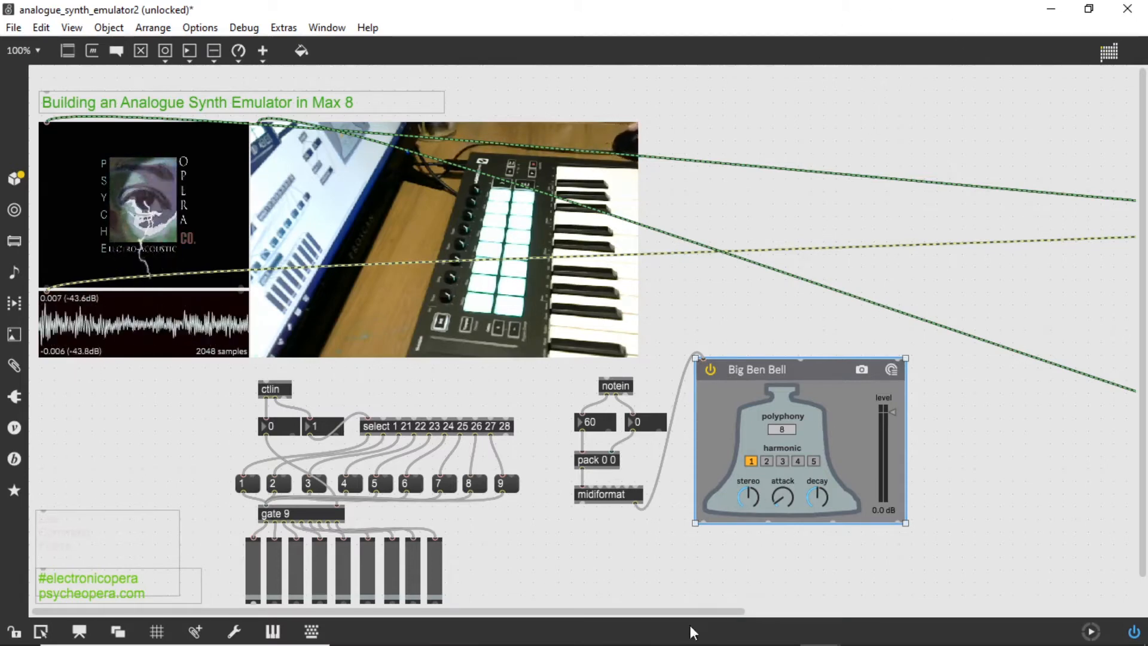
drag(704, 522, 699, 568)
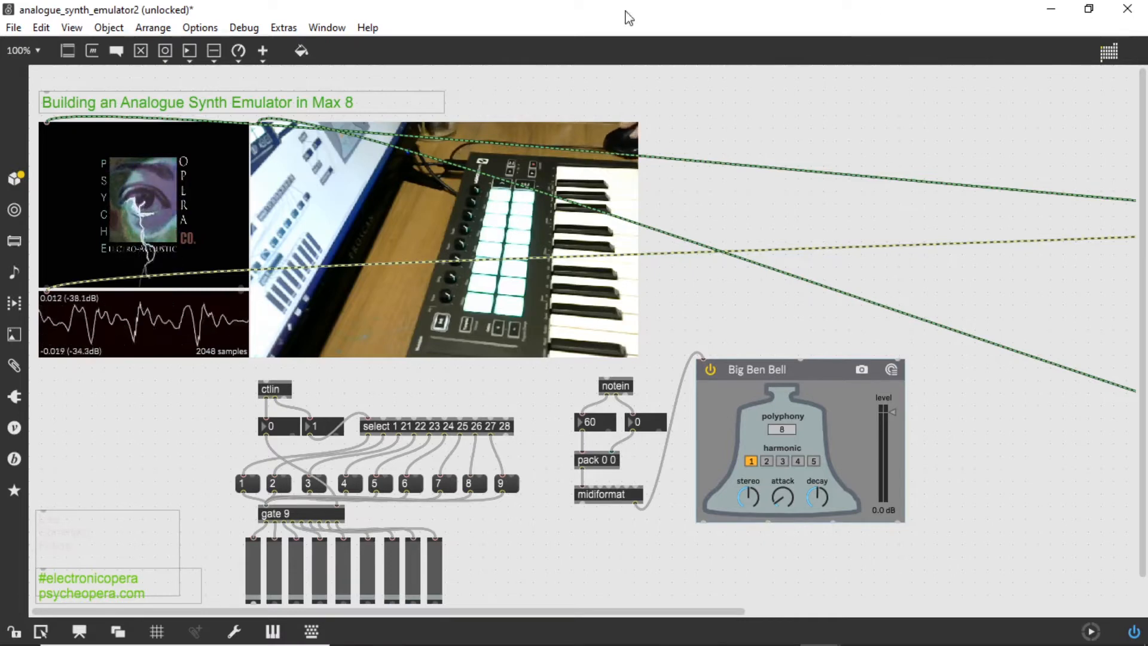
Step: Add a gain~ slider, place it just right of Big Ben Bell and stretch it taller
click(215, 55)
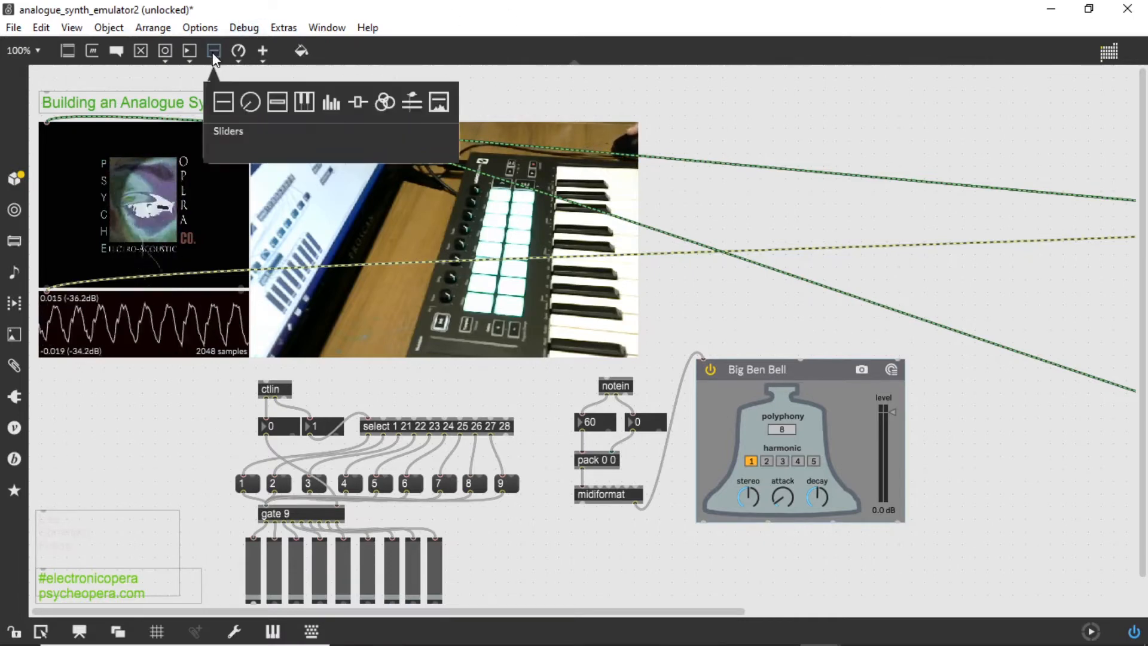
drag(223, 101, 713, 577)
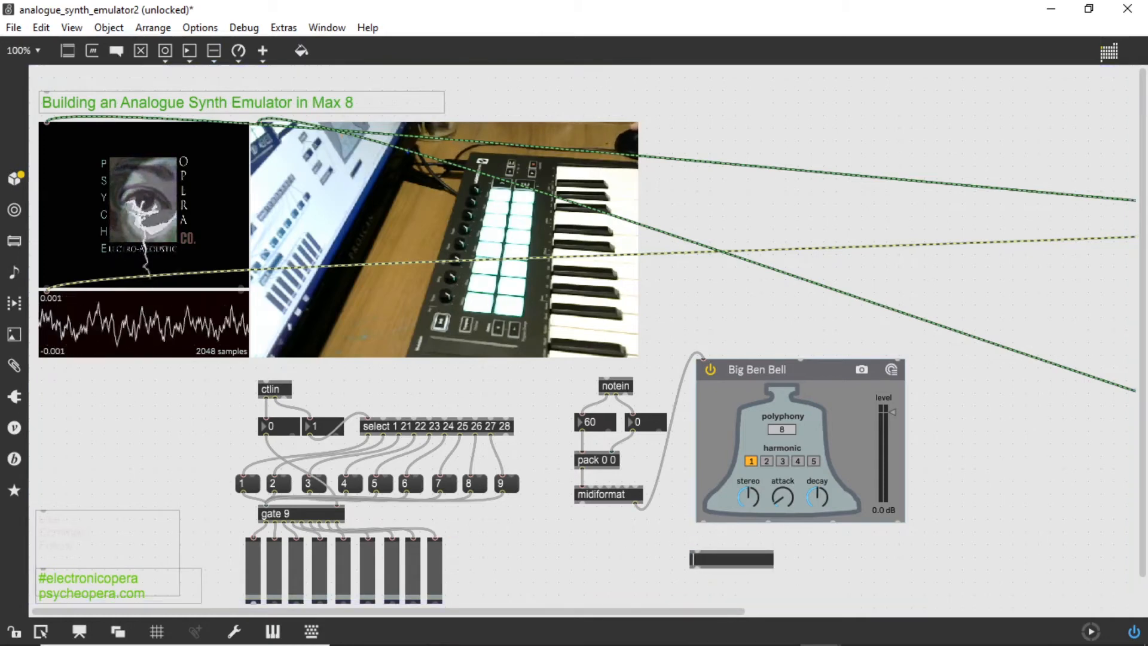
text(gain~)
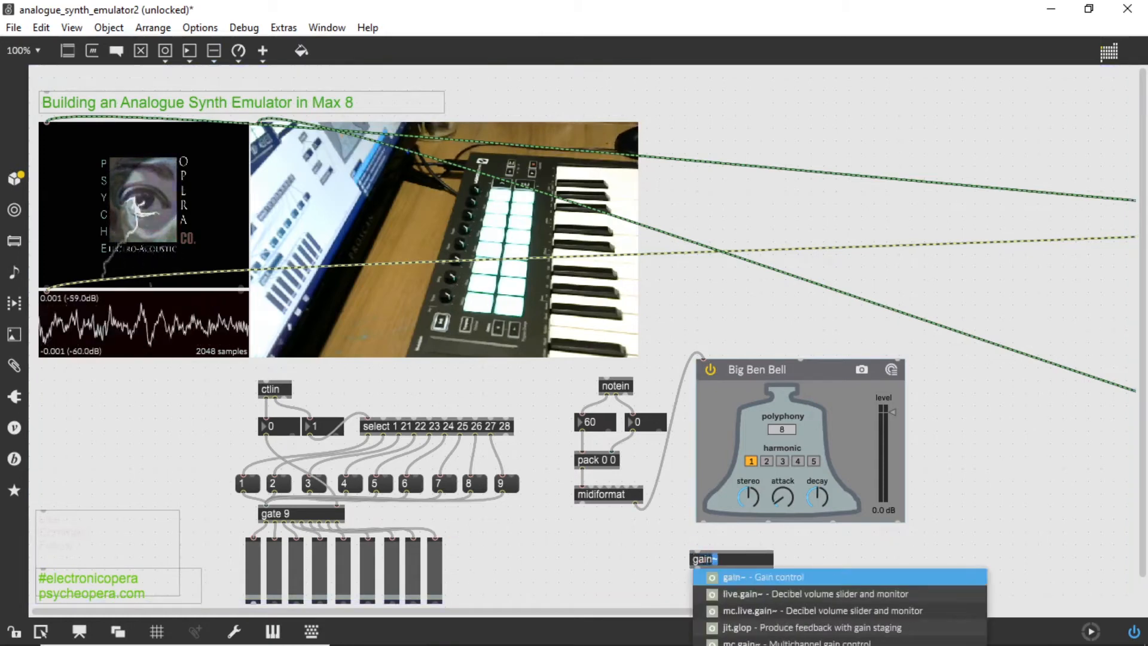
key(Return)
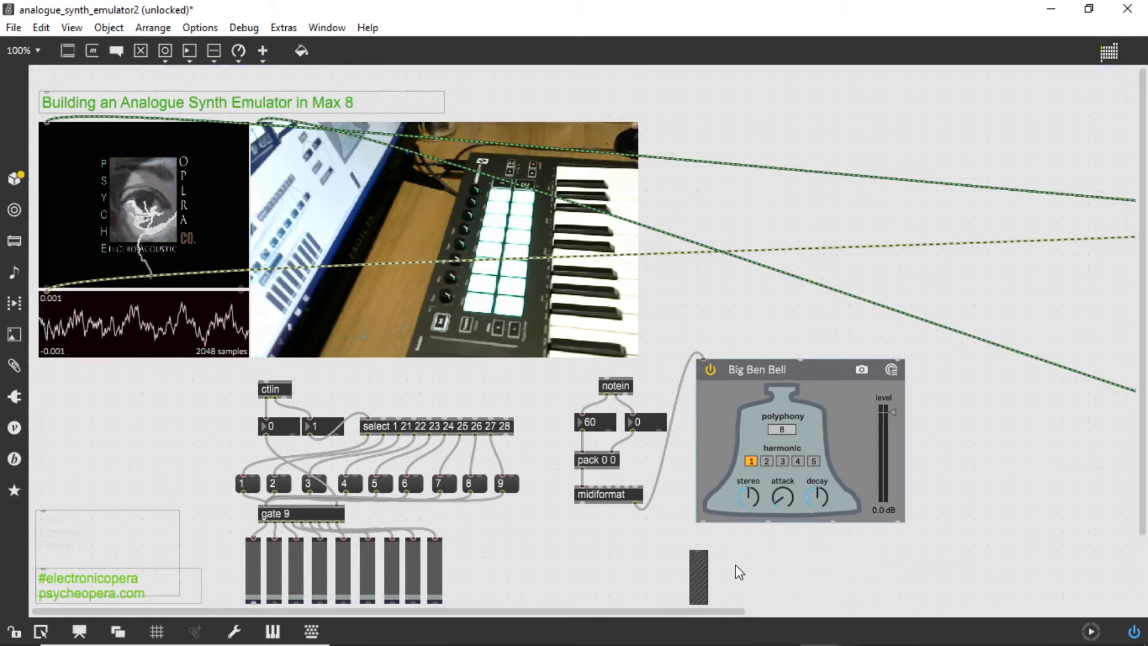
drag(700, 585, 935, 445)
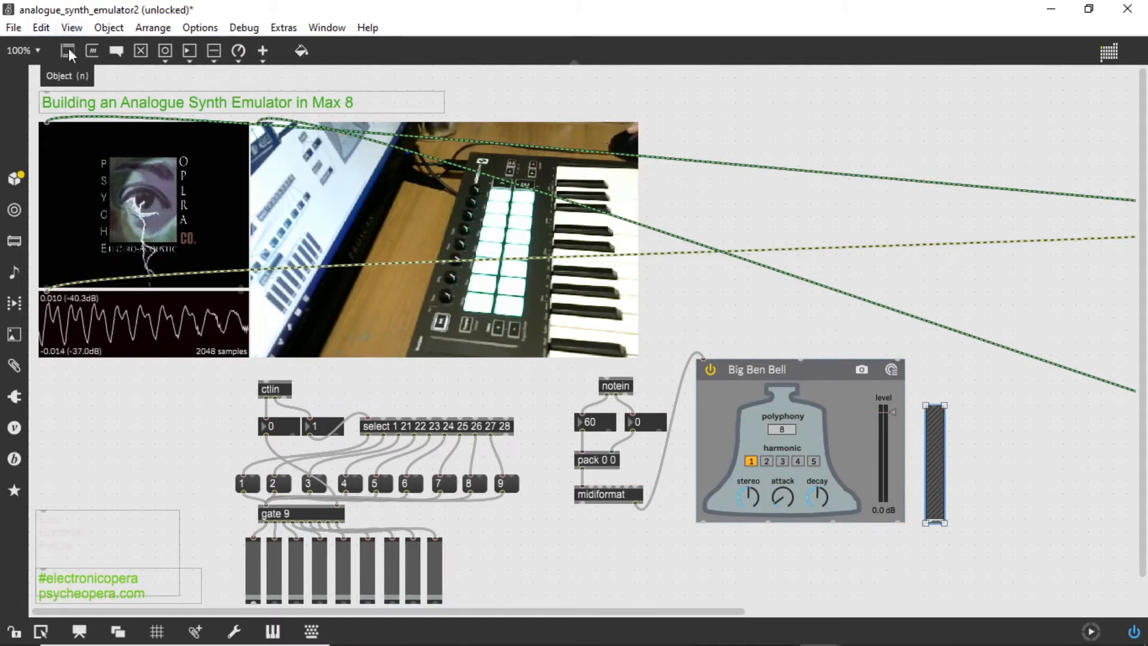
Step: Add a second gain~ slider beside the first and wire Big Ben Bell's first two outlets into the two sliders, one each
drag(68, 51, 976, 430)
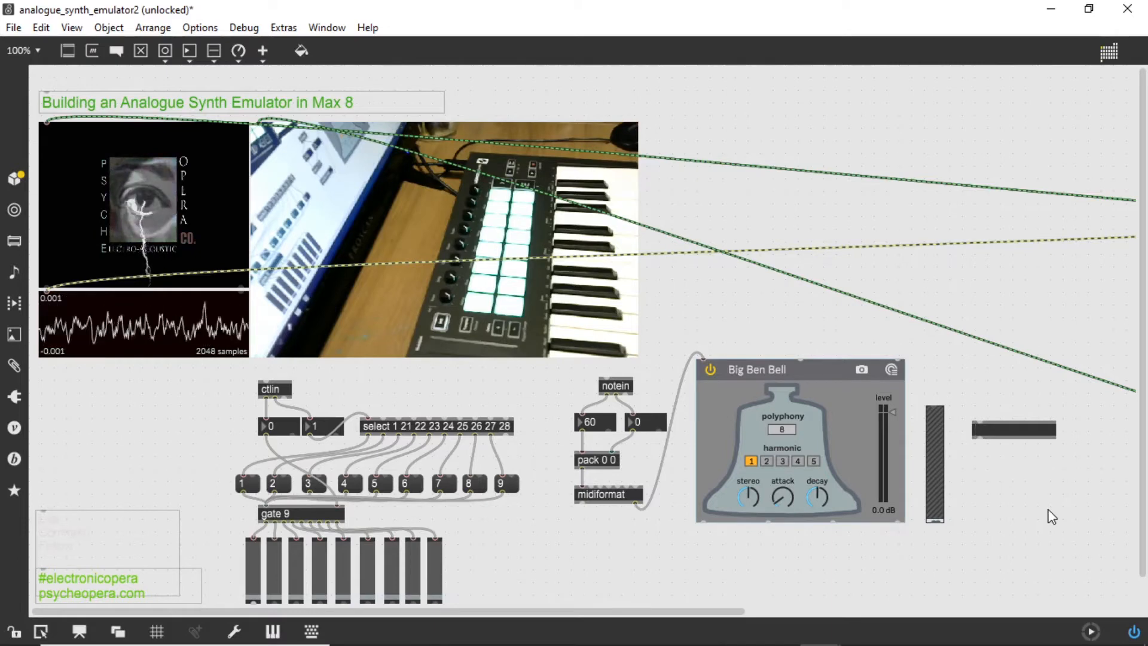
text(gain~)
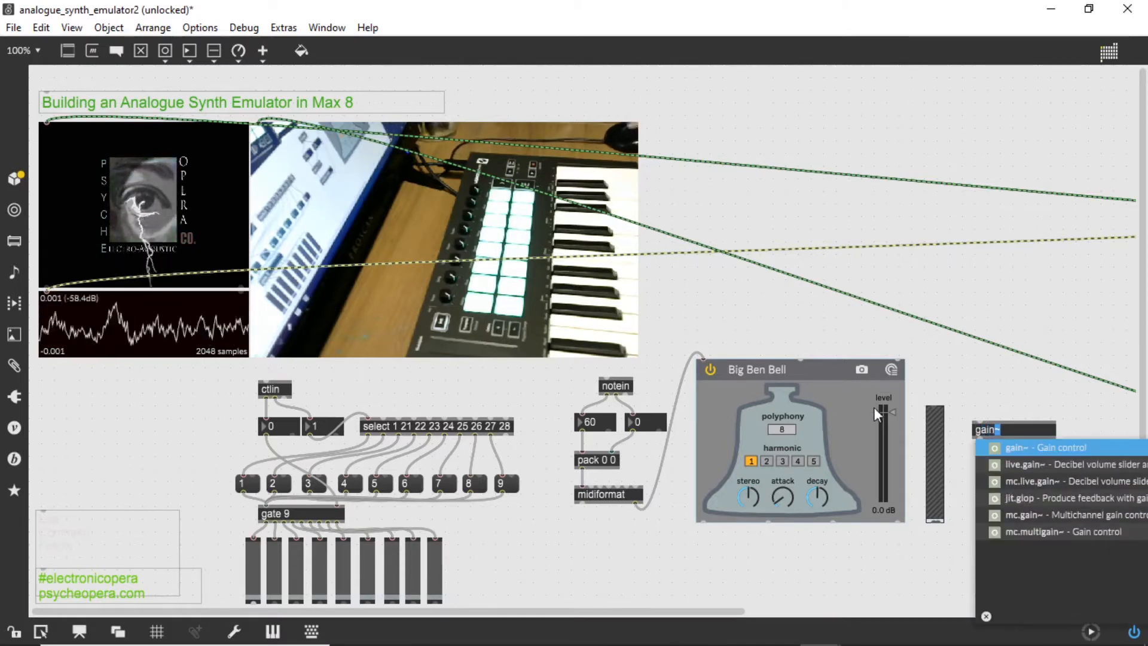
key(Return)
drag(989, 473, 970, 457)
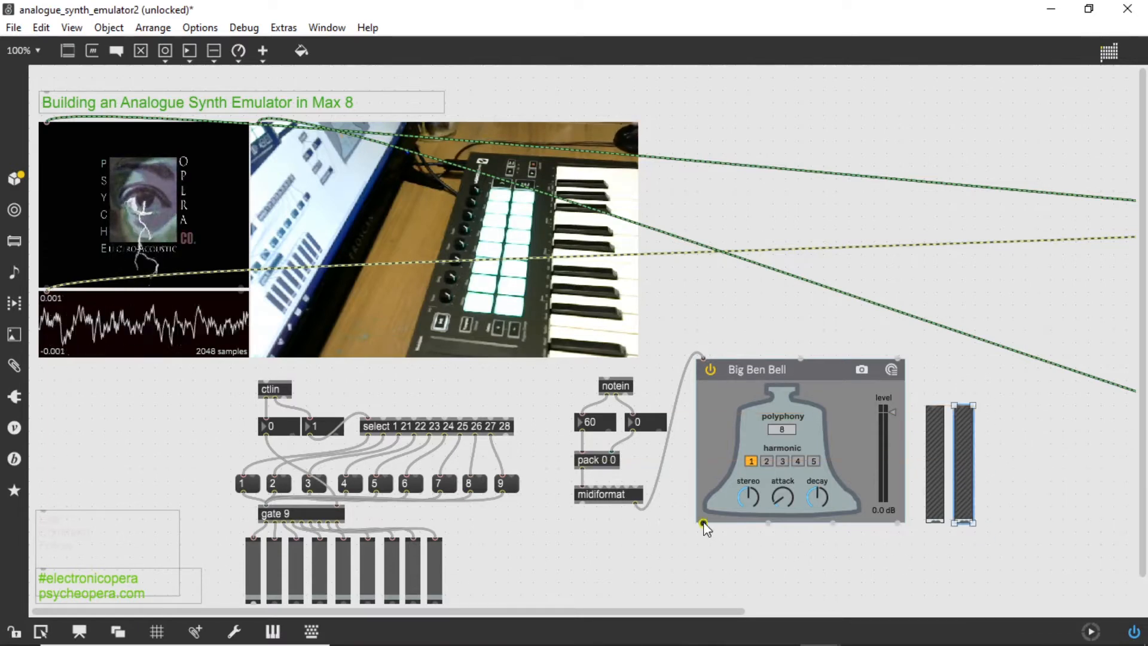
drag(704, 523, 931, 402)
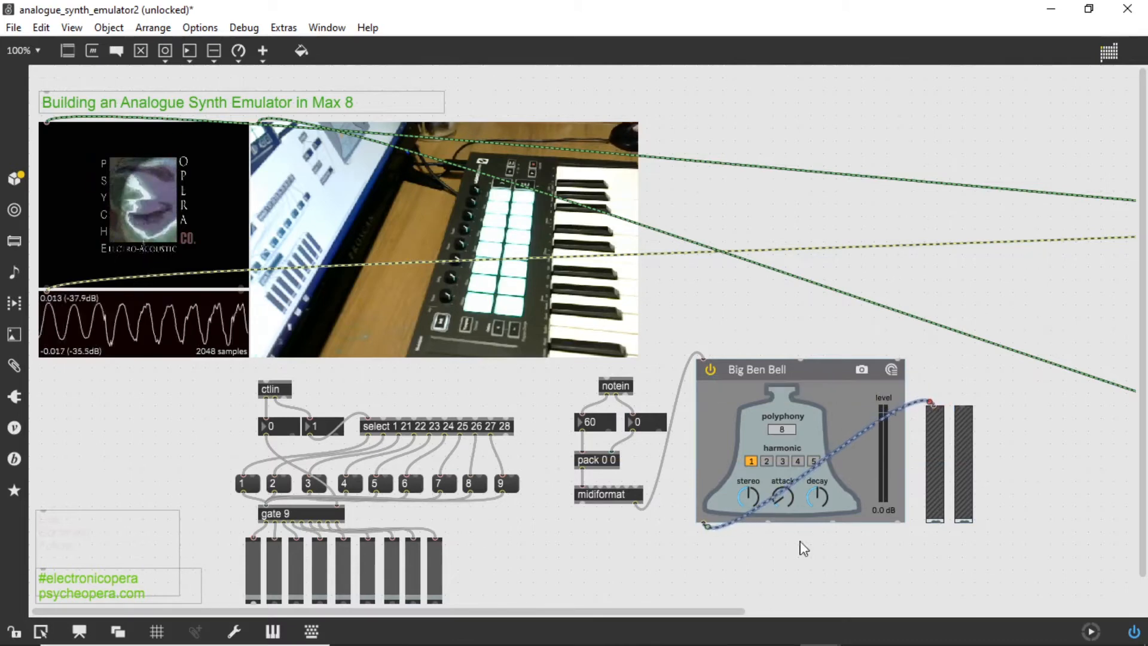
drag(768, 524, 962, 406)
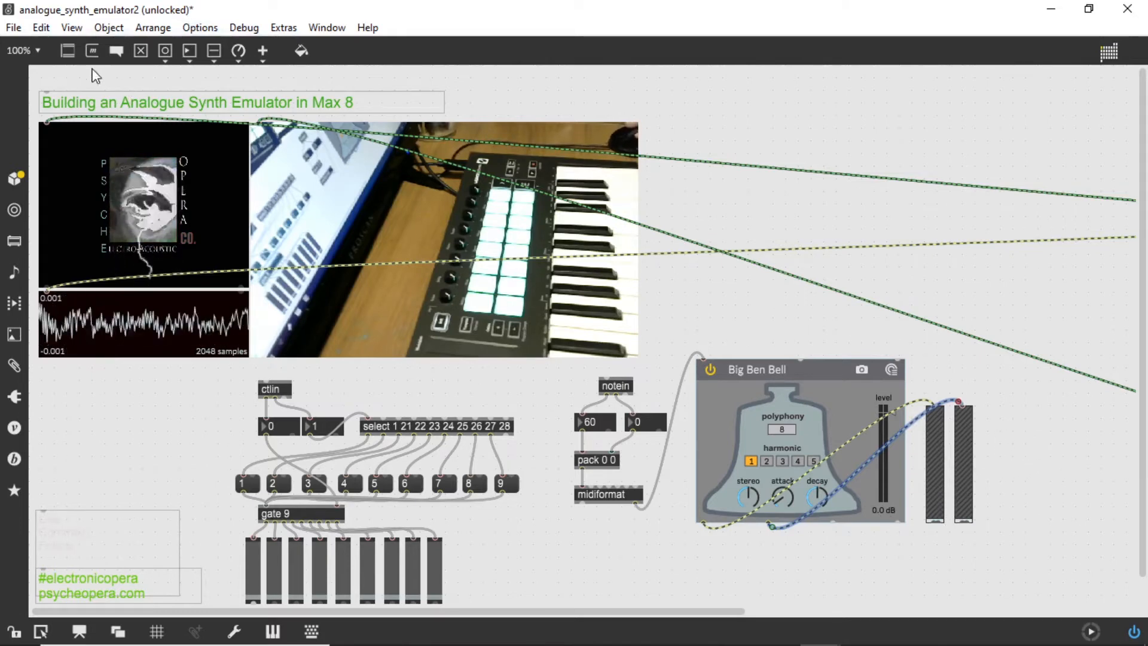
Step: Add a third gain~ slider and place it just right of the other two, aligned with them
drag(73, 55, 846, 151)
text(gain~)
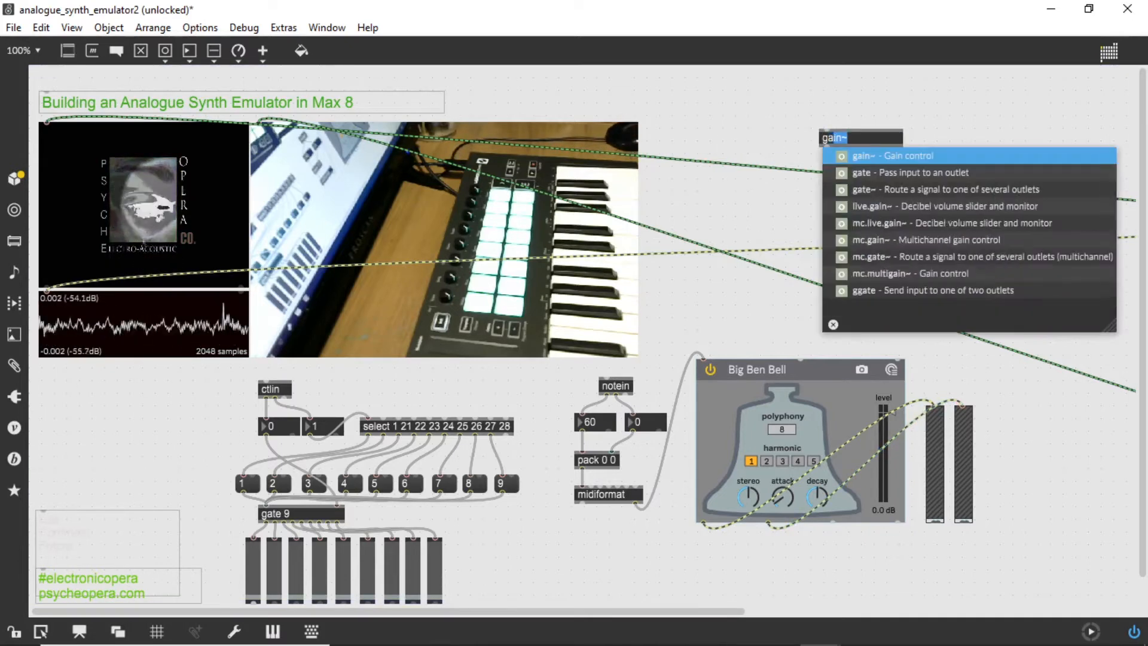
click(834, 157)
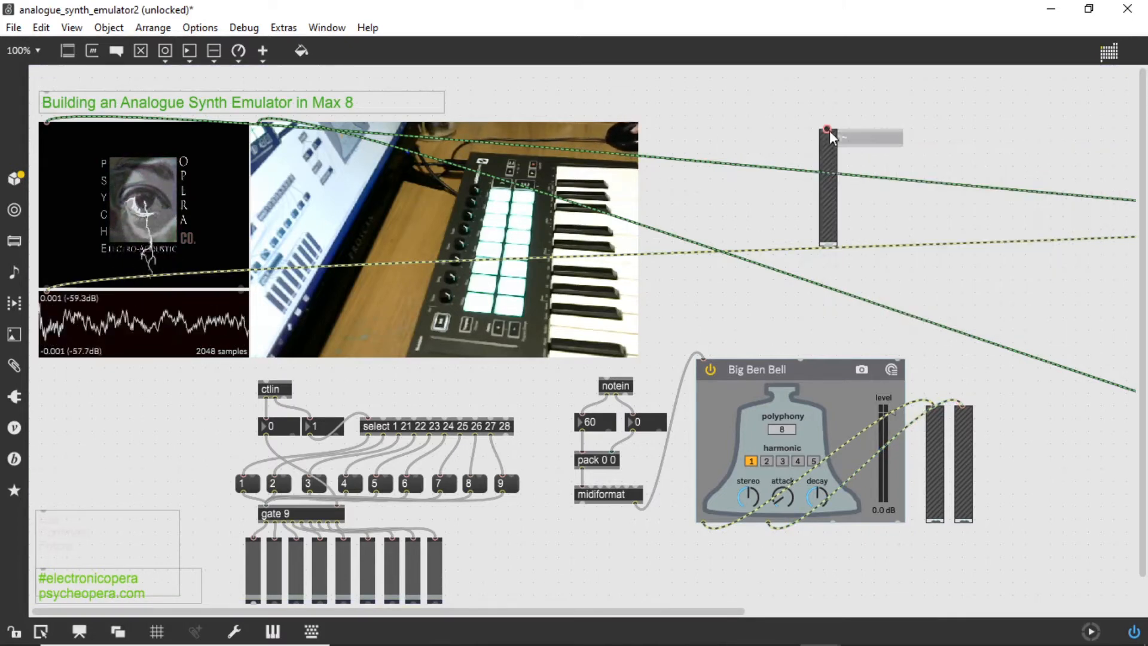
drag(833, 159, 997, 438)
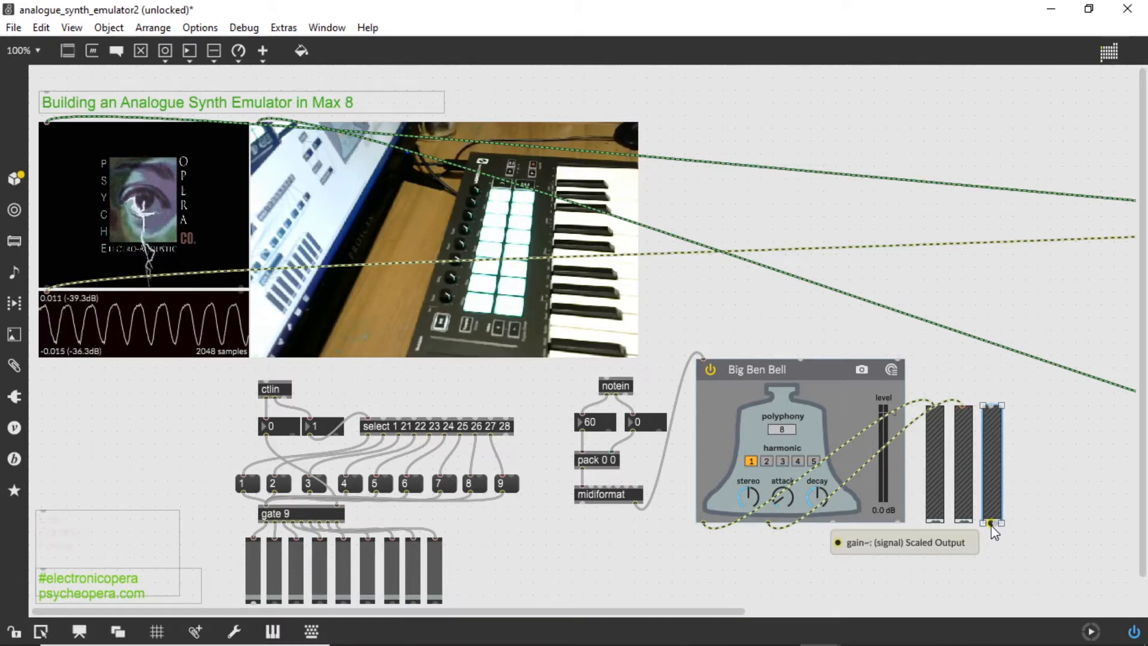
Step: Wire the third gain~ slider's value outlet to the inlets of the first and second sliders
drag(992, 527, 981, 563)
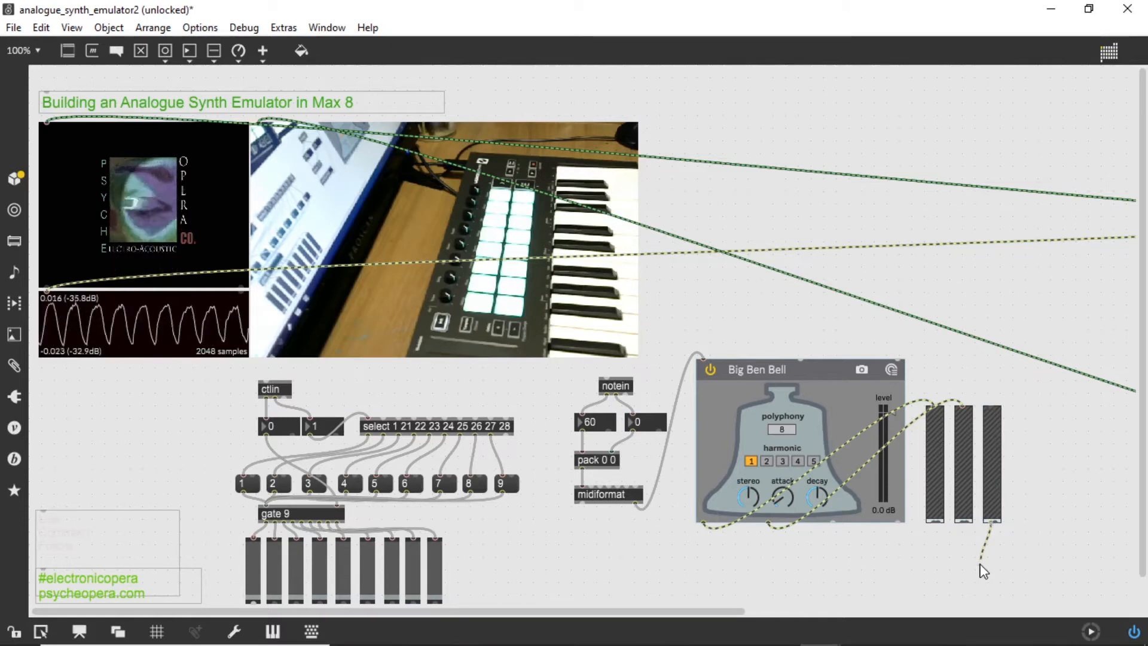
drag(994, 529, 1007, 568)
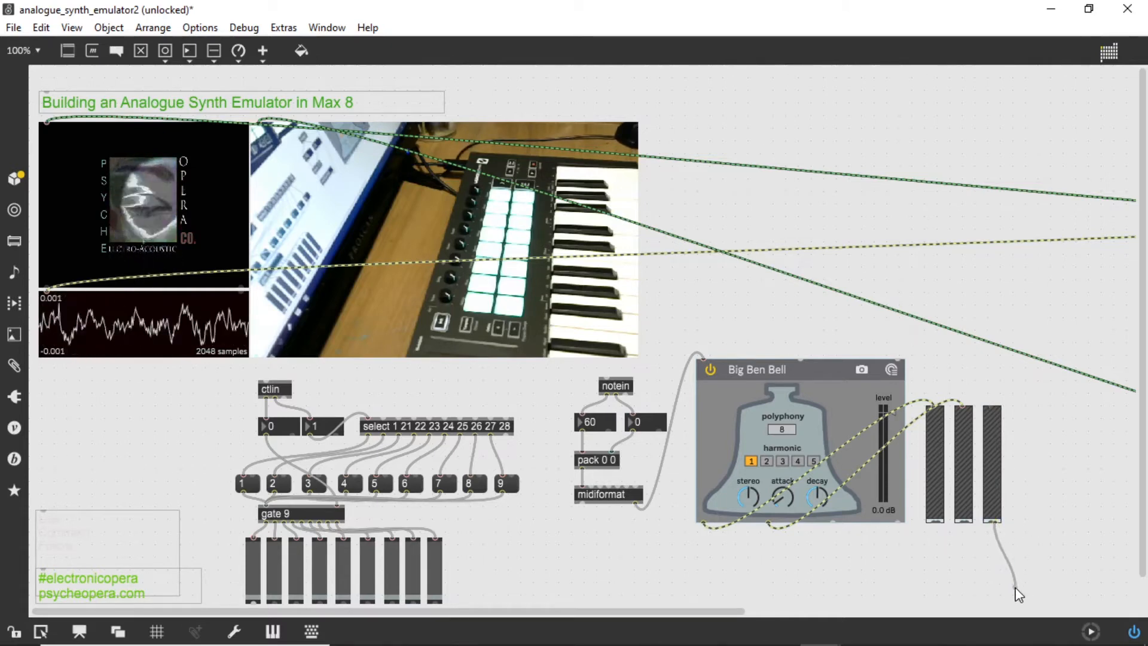
drag(1019, 595, 935, 408)
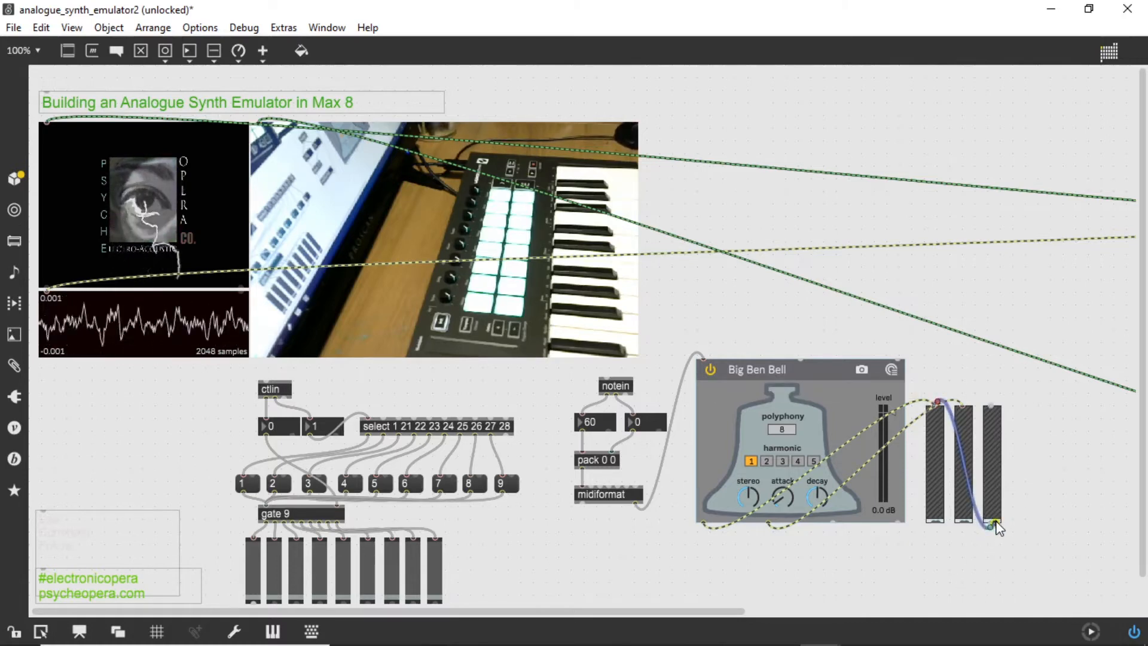
drag(995, 527, 966, 402)
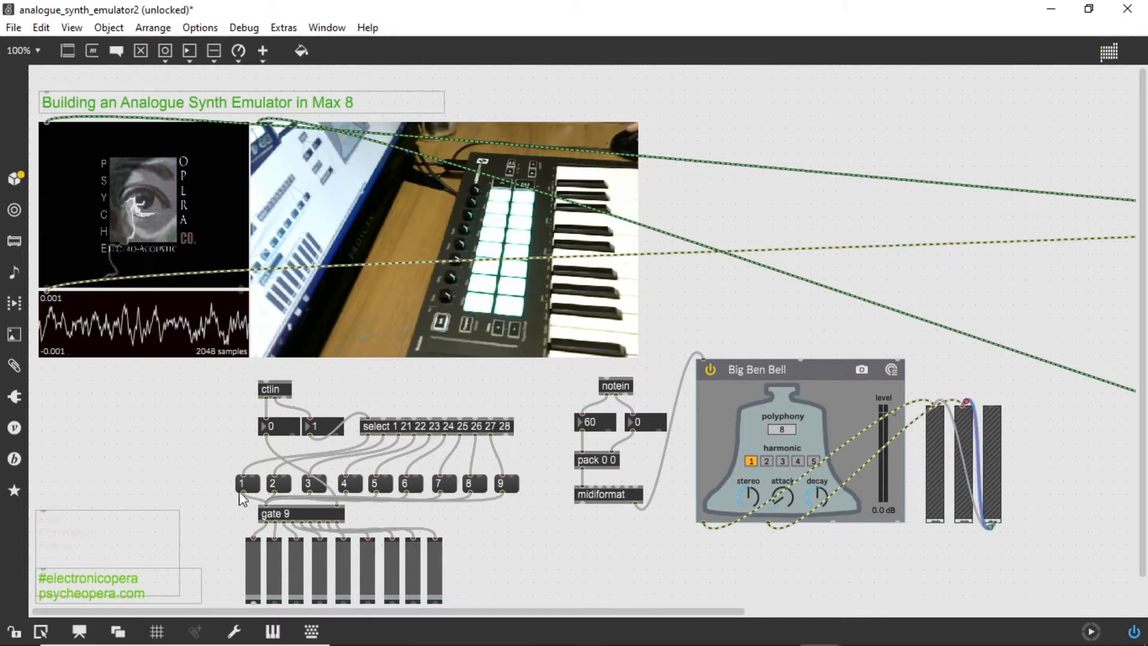
Step: Raise the third gain~ slider to 101 in the locked patch, and position a number box under its value outlet
click(13, 631)
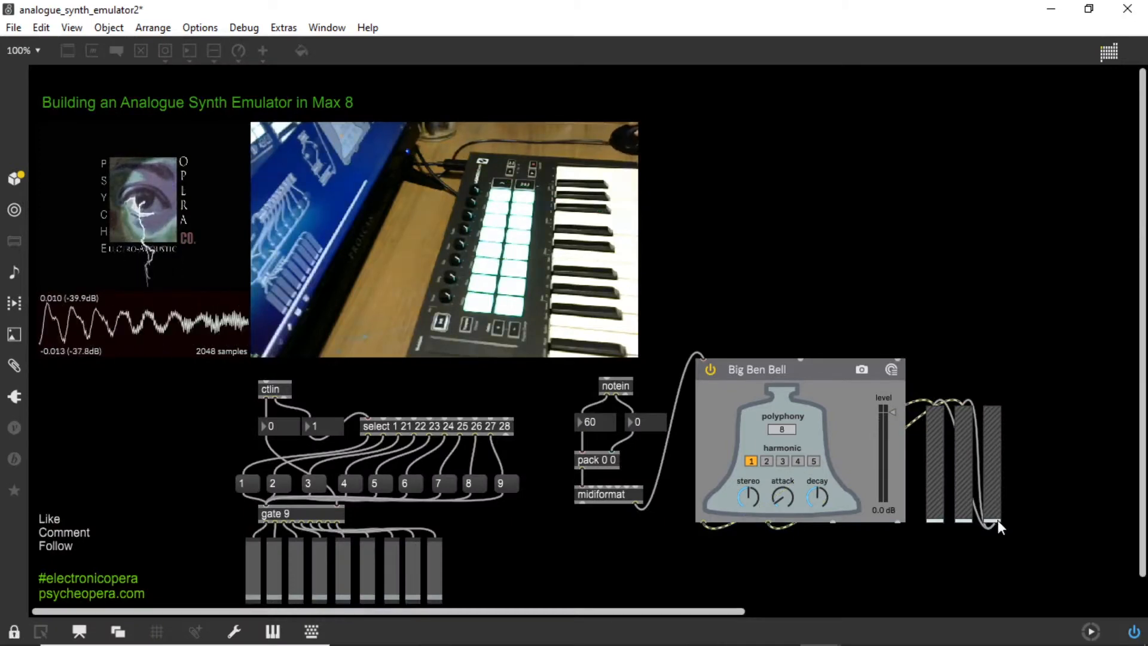
drag(994, 501, 993, 463)
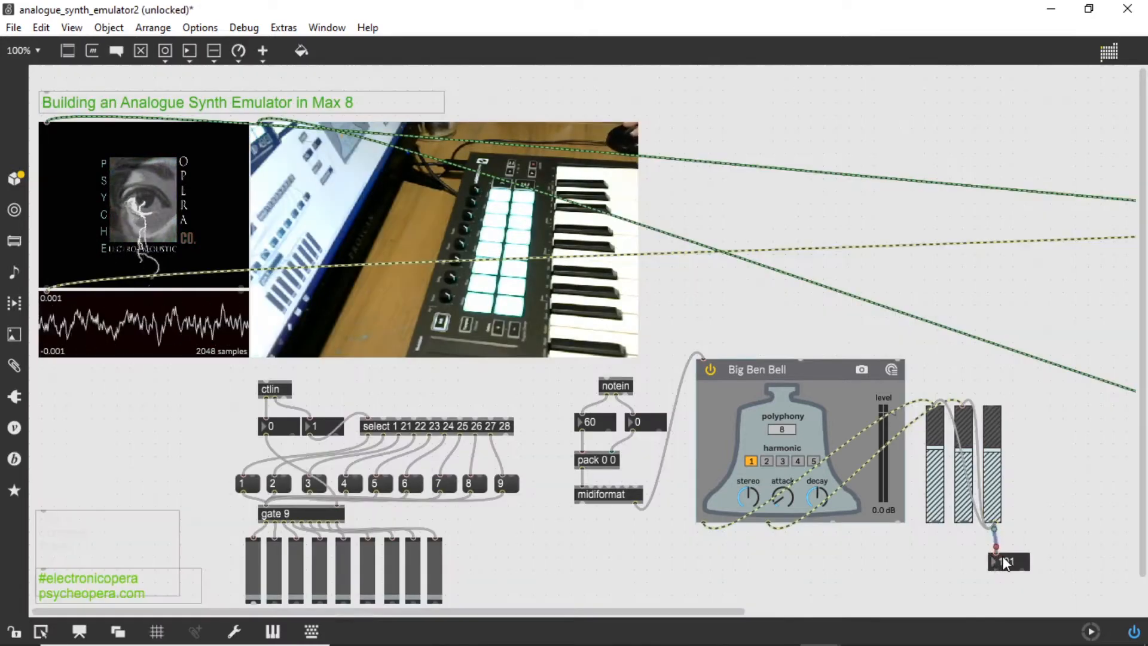
drag(1005, 561, 1005, 549)
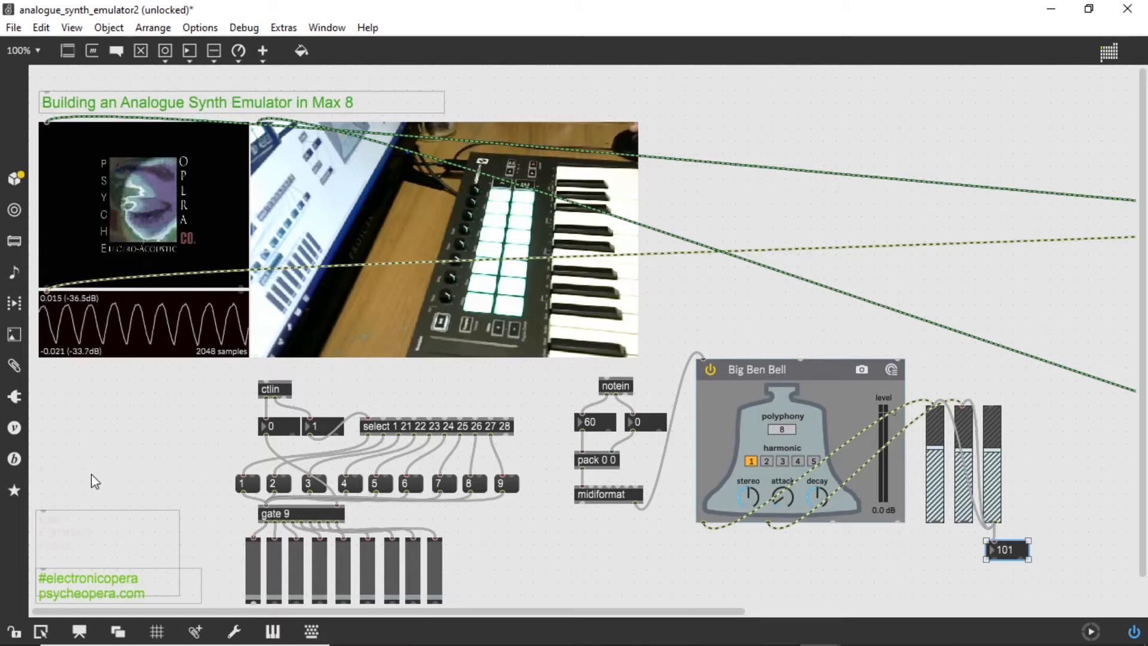
mouse_move(378, 626)
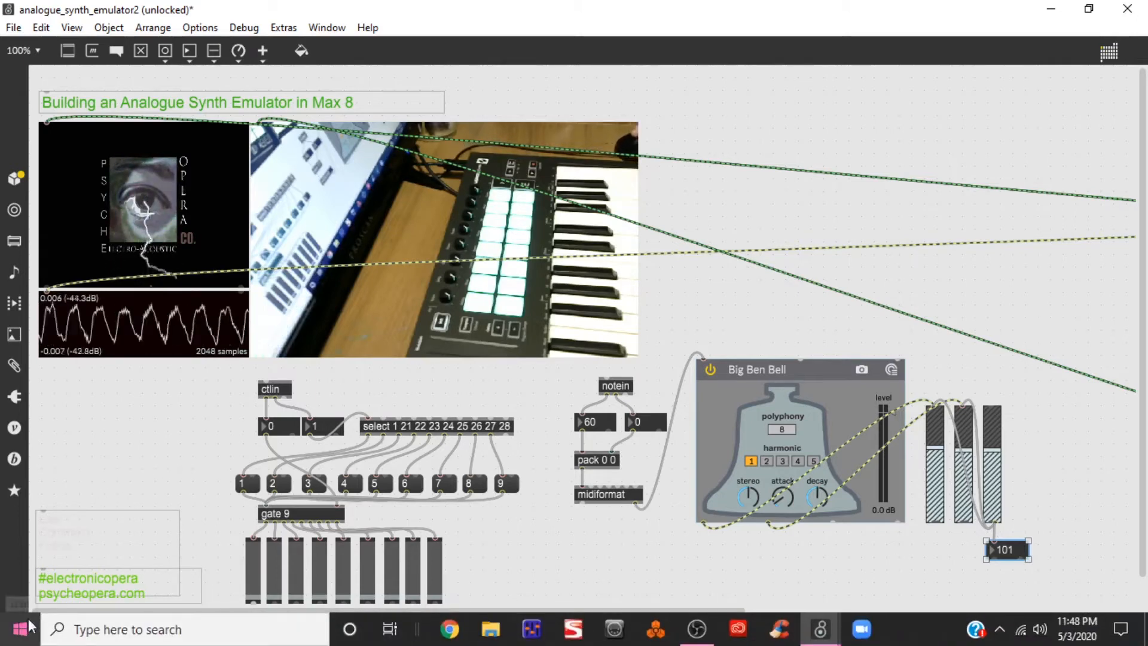
click(15, 633)
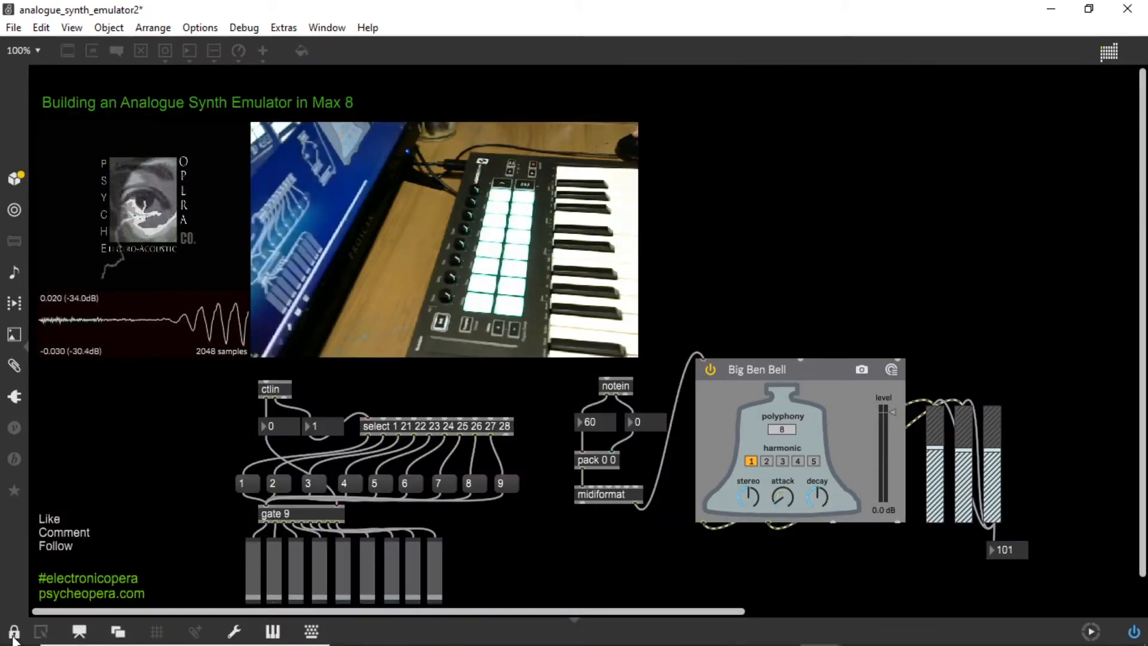
click(14, 632)
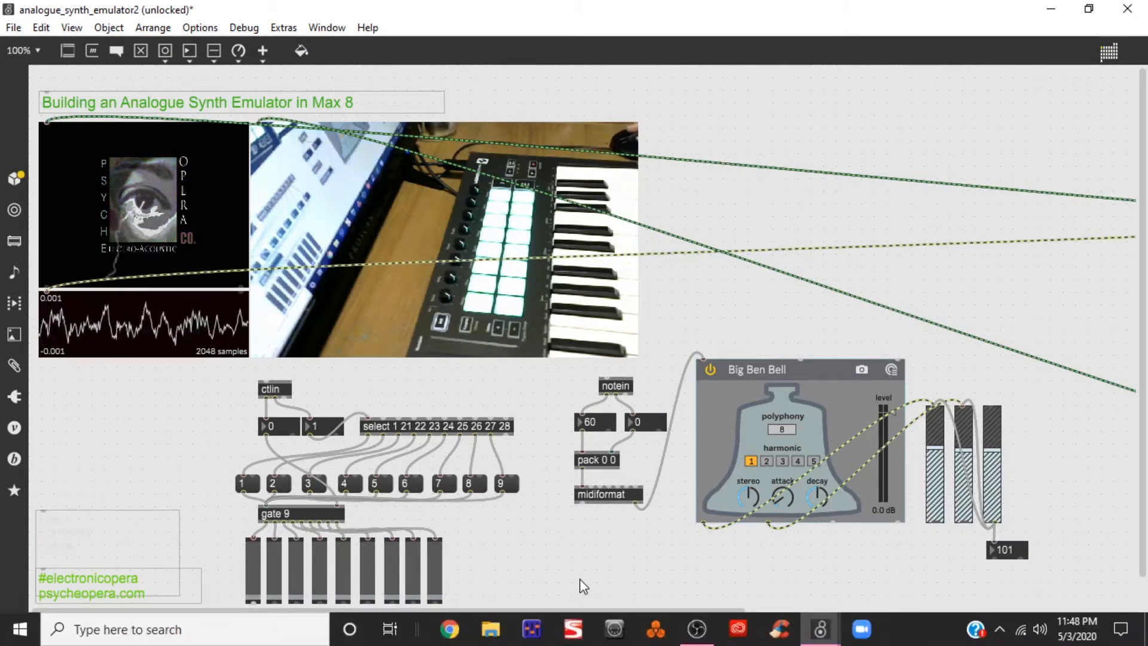
Step: Change the third gain~ slider's background color to red
drag(569, 613, 736, 628)
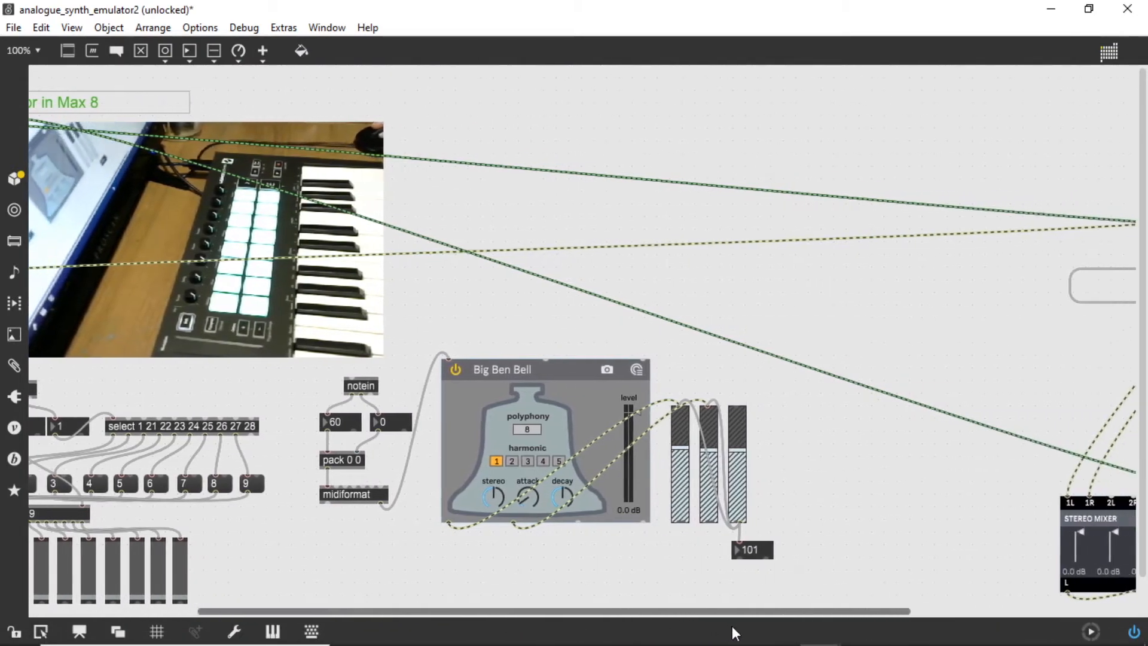
click(740, 431)
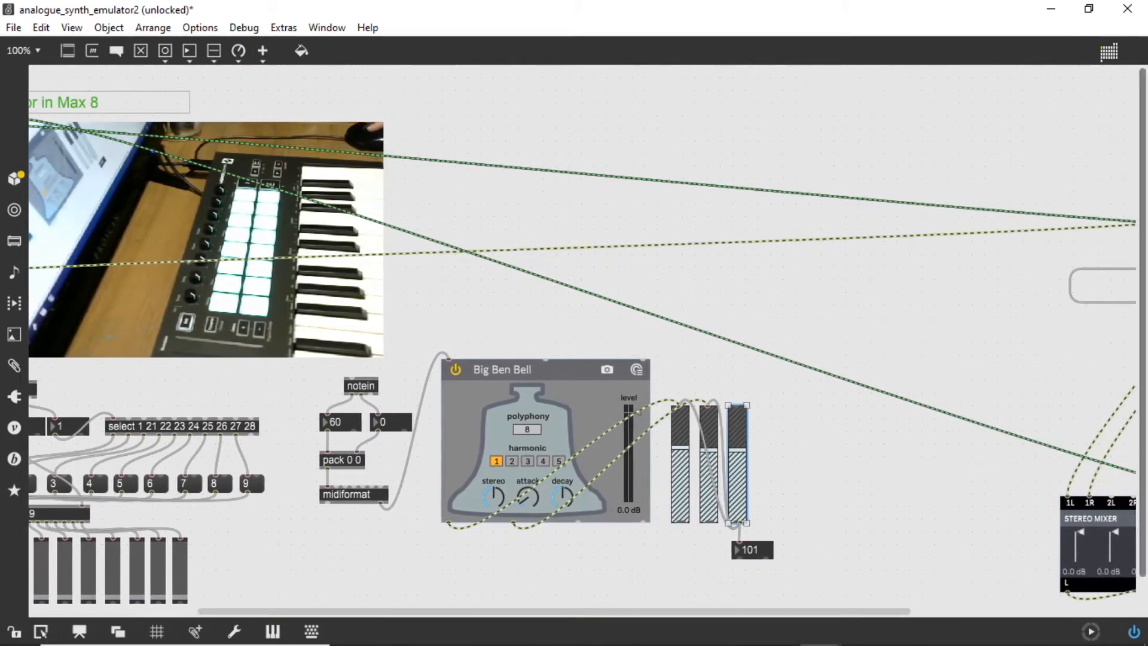
mouse_move(1147, 299)
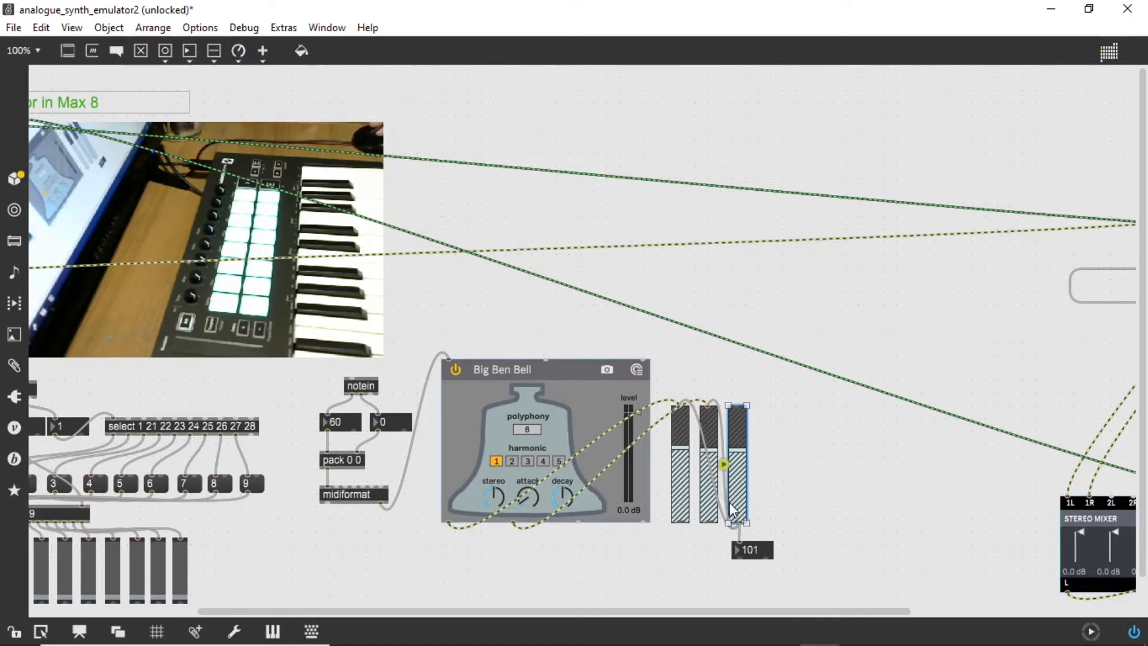
mouse_move(943, 226)
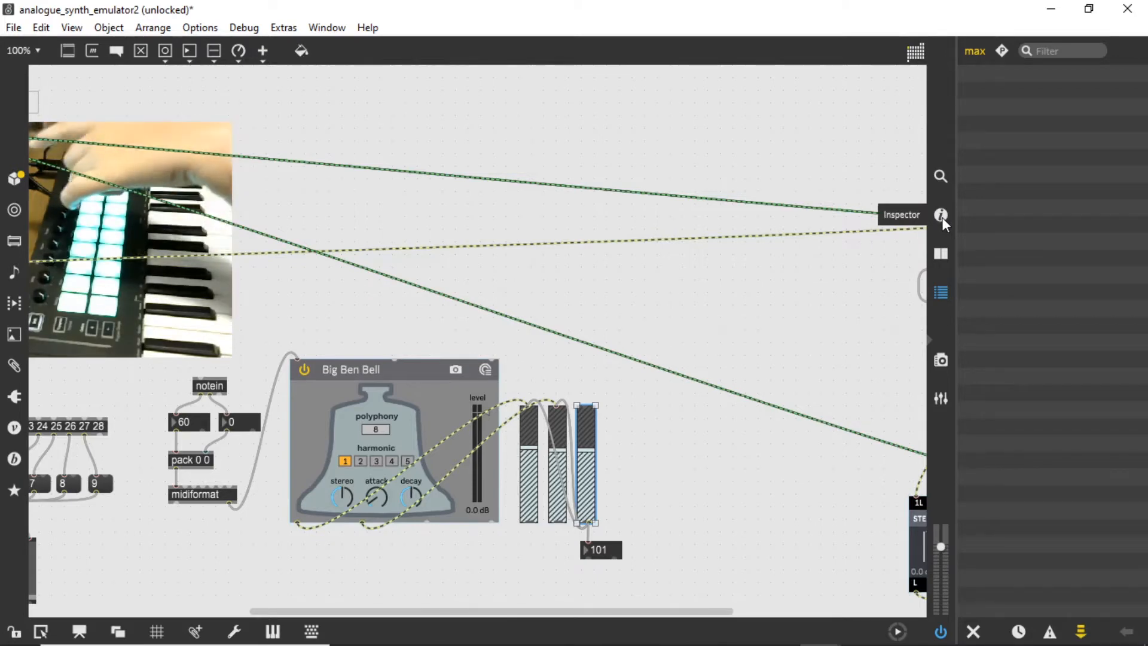
click(942, 221)
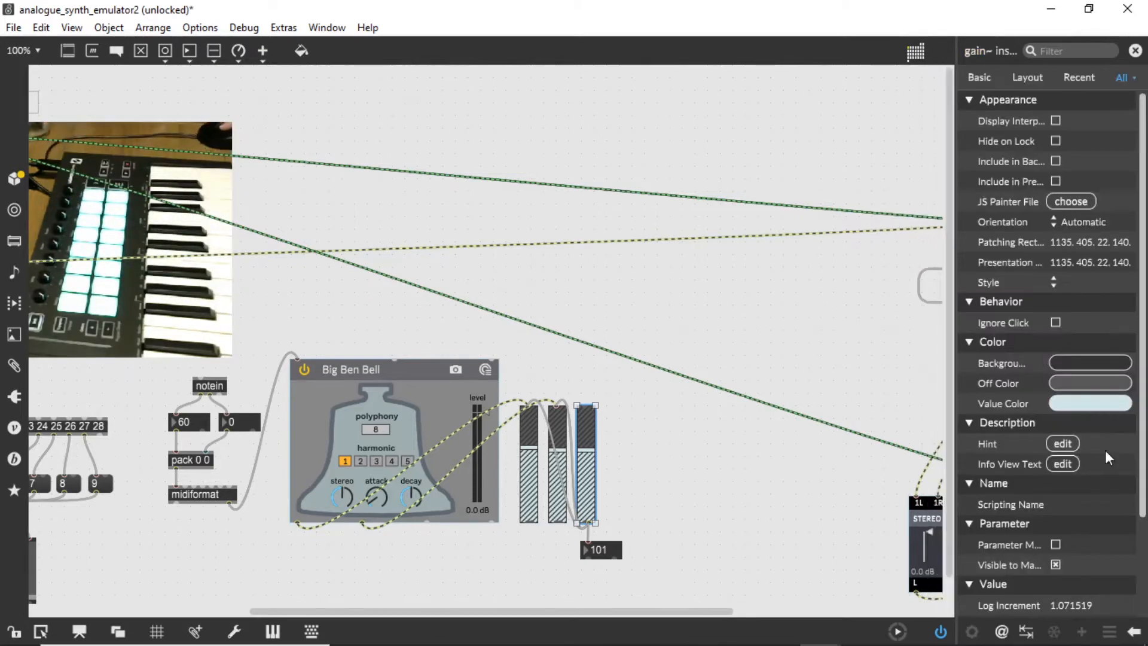
scroll(1111, 458, down, 3)
scroll(1113, 458, up, 3)
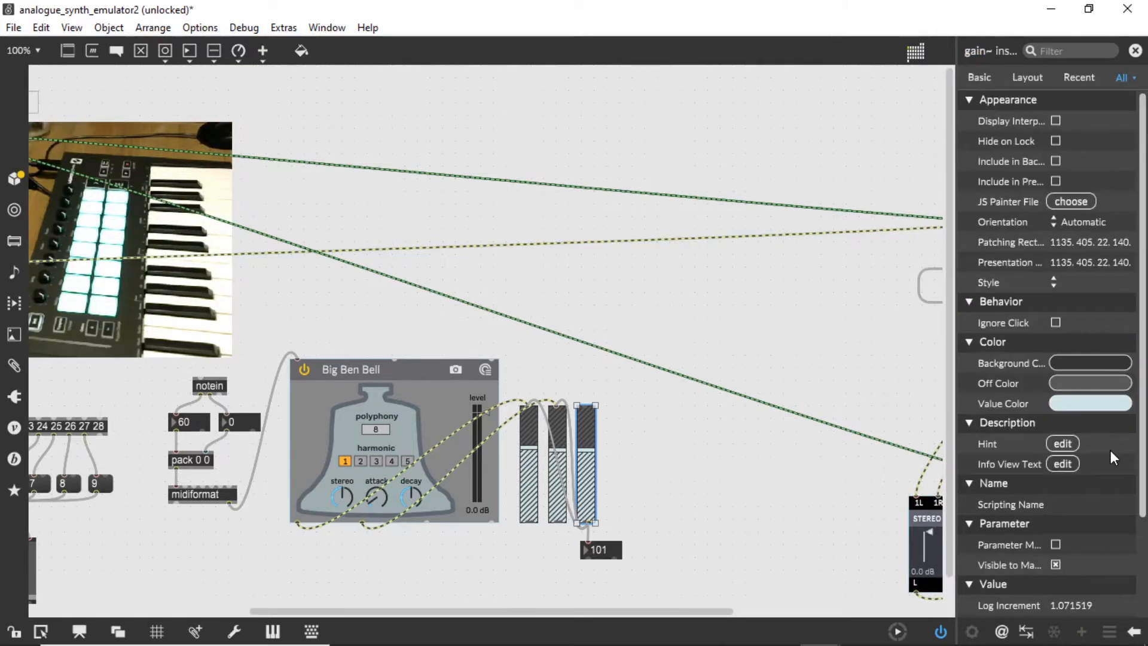
click(1084, 363)
click(1131, 443)
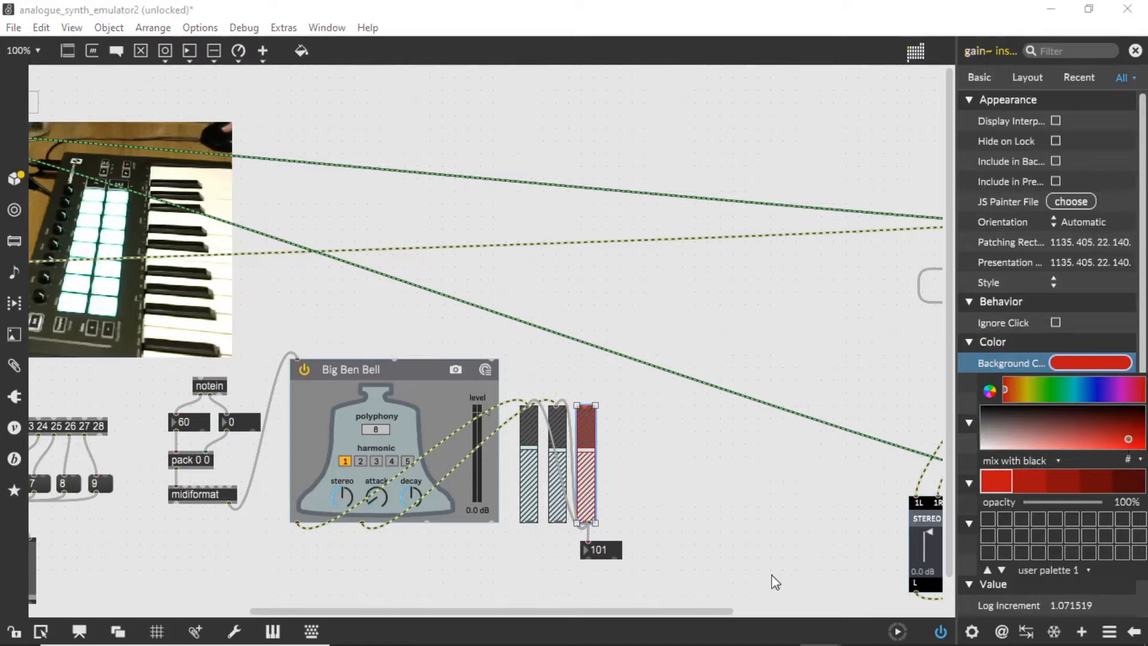
click(1135, 51)
Step: Lock the patch, lower the red gain~ slider to 2 and unlock the patch again
key(ctrl+e)
click(586, 520)
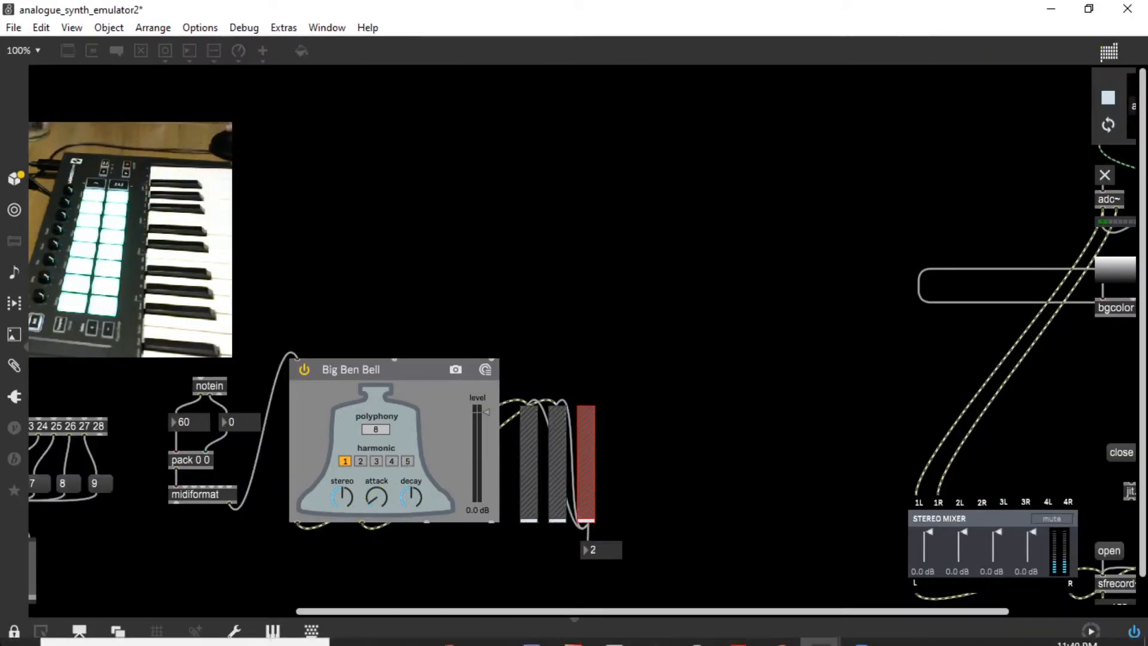
click(13, 632)
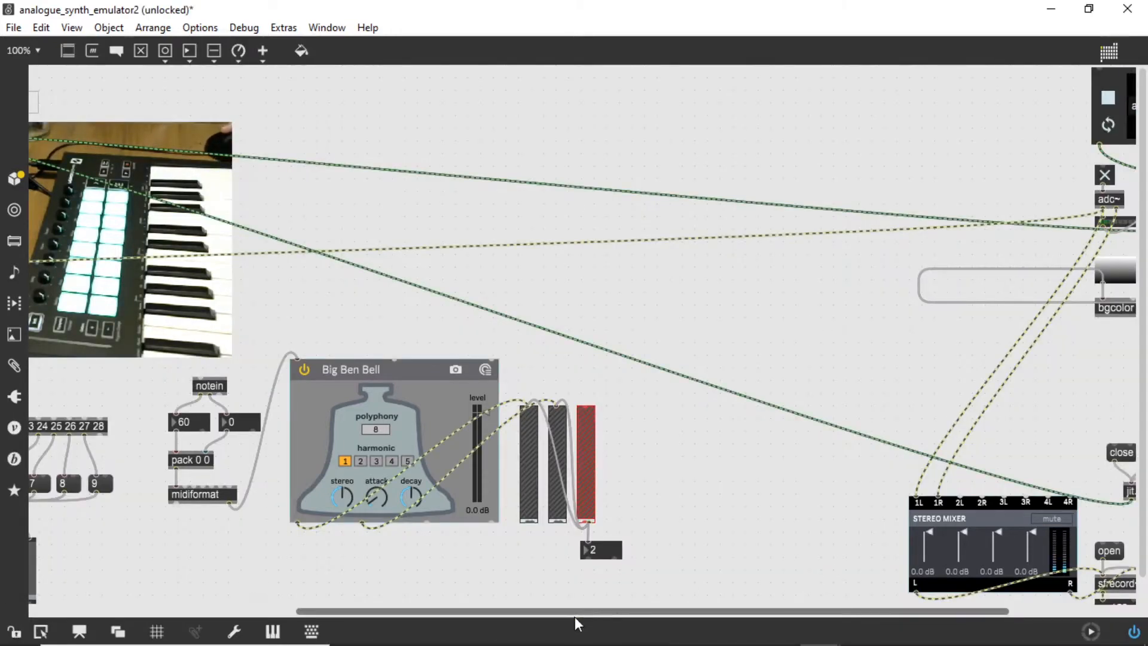
Step: Add a dac~ object and place it below the lower-left corner of Big Ben Bell
drag(601, 611, 335, 616)
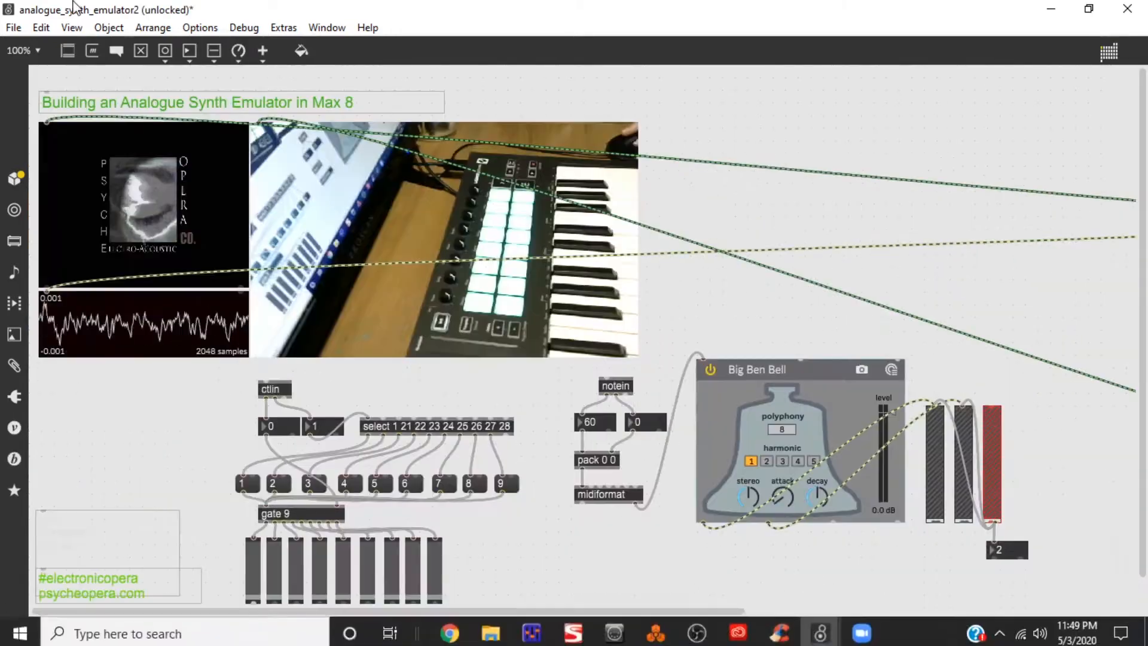
drag(71, 55, 618, 588)
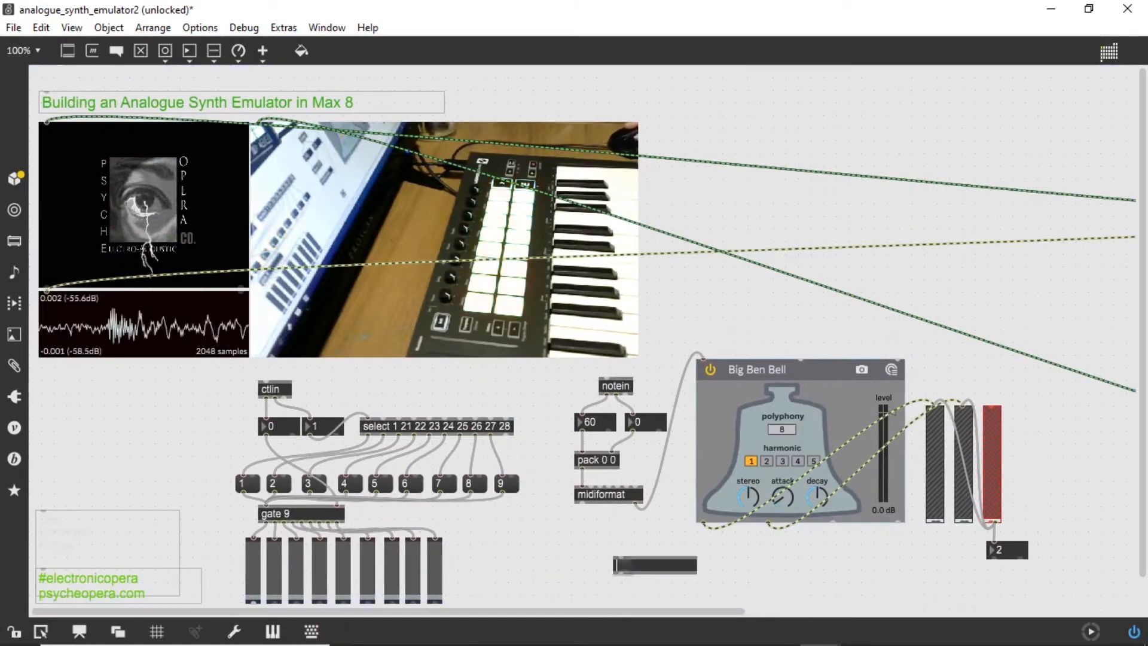
text(dac~)
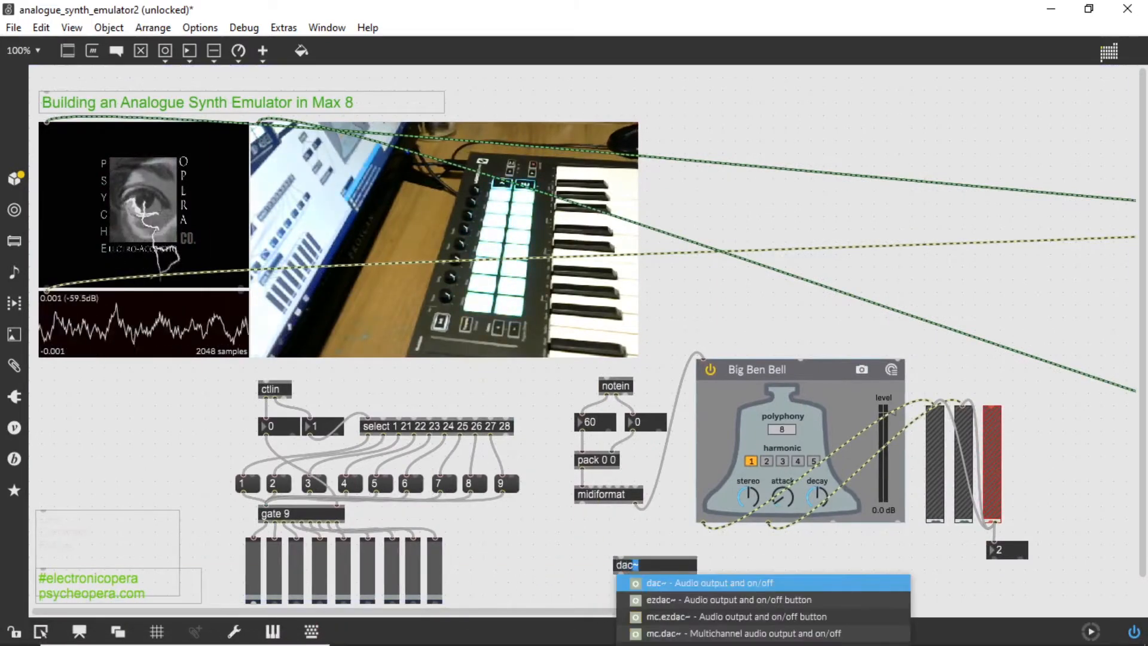
key(Return)
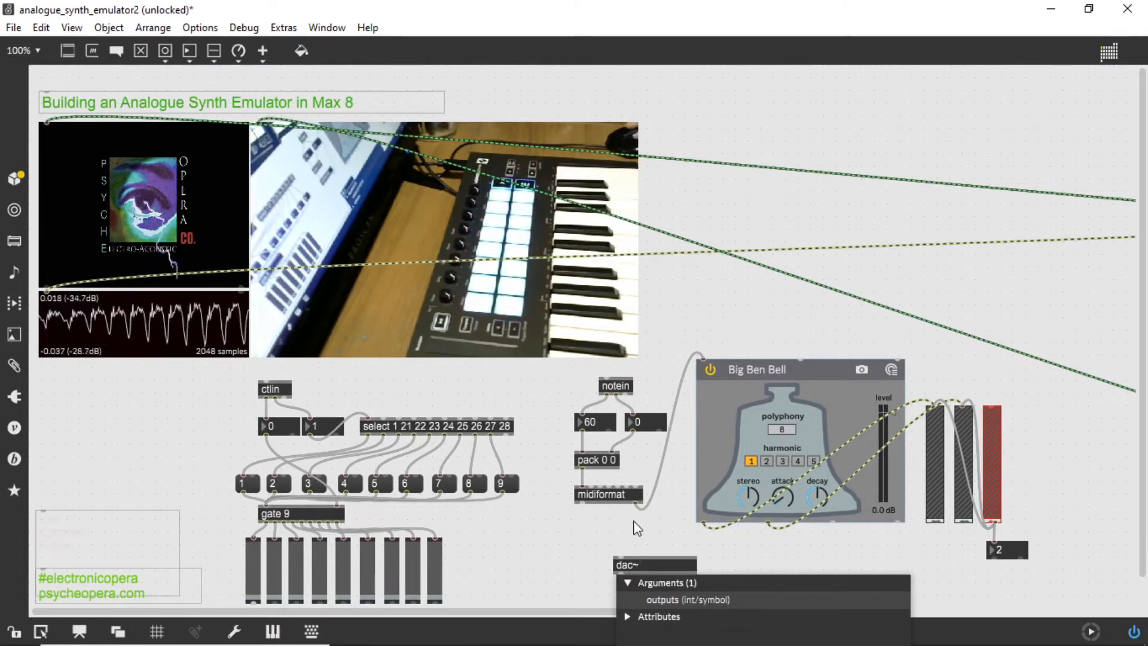
click(637, 541)
drag(627, 572, 606, 578)
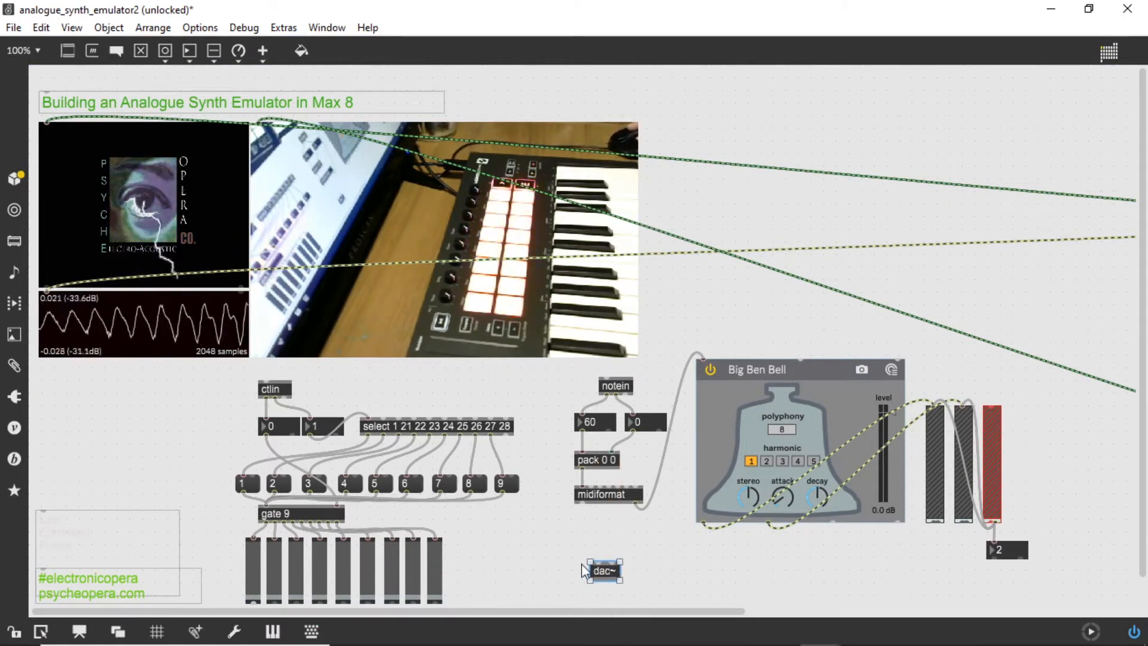
click(594, 594)
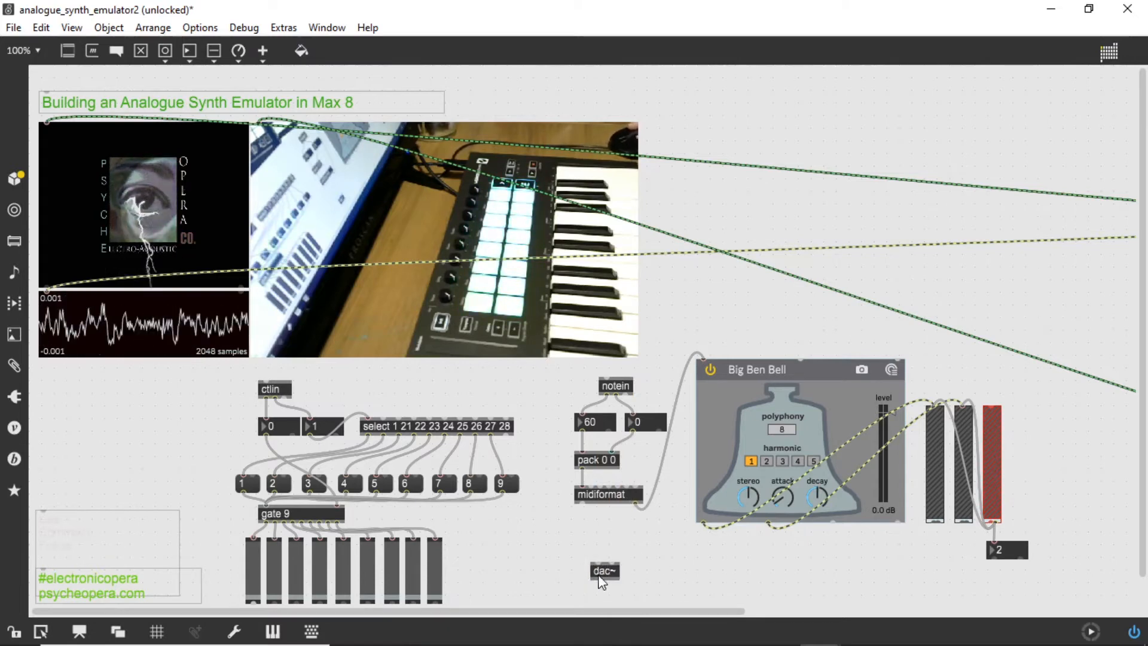
drag(600, 579, 708, 601)
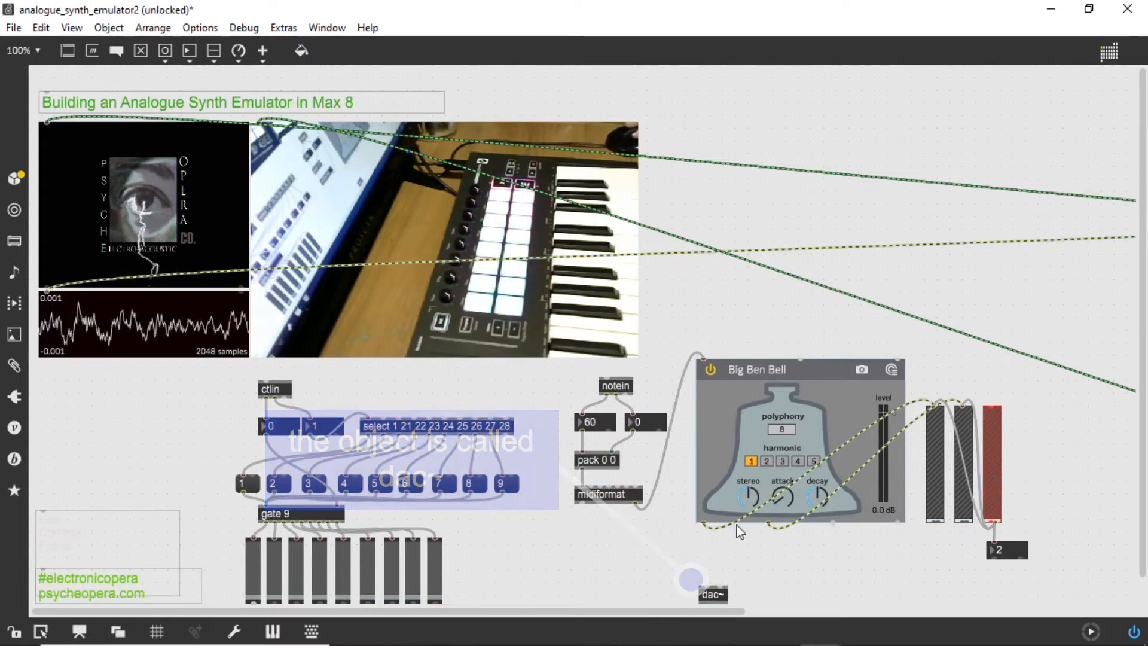
Step: Connect the first two gain~ sliders to the two inlets of dac~, and add a toggle wired to its left inlet
drag(935, 522, 709, 585)
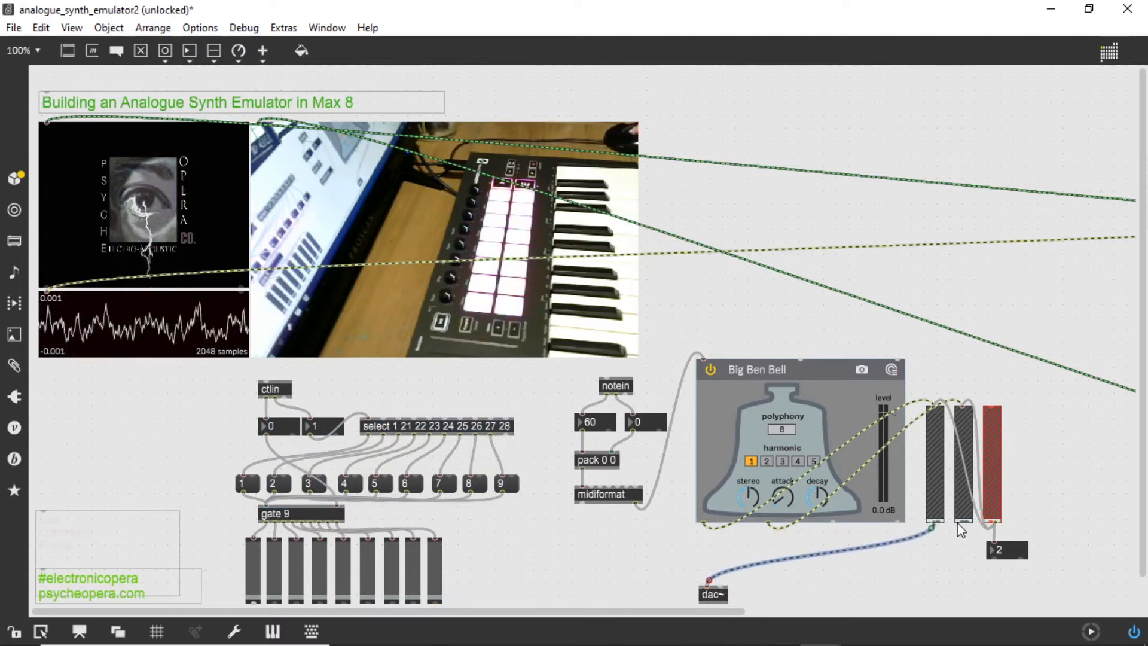
drag(962, 525, 722, 582)
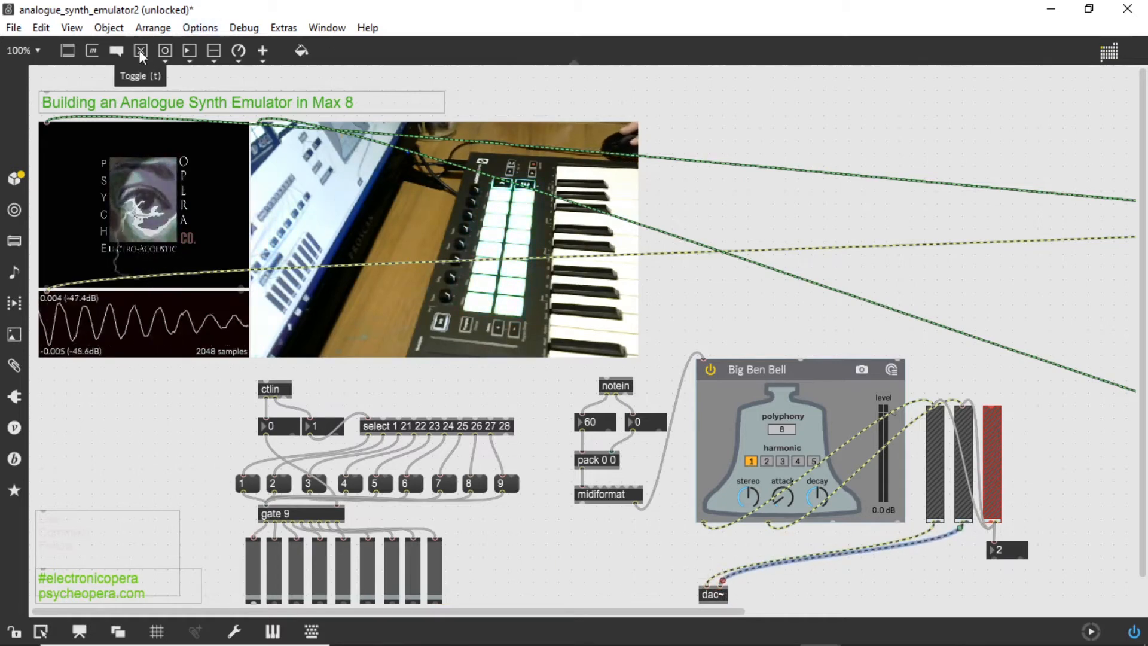
drag(141, 56, 705, 589)
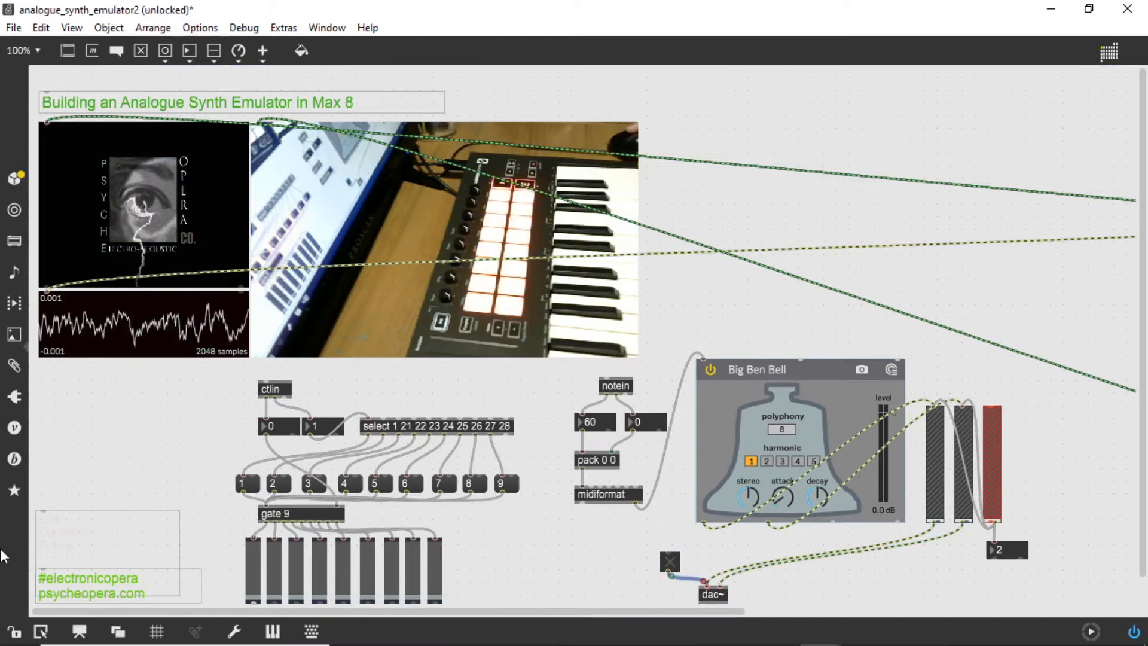
Step: Lock the patch, raise the red gain~ slider to 51, and unlock the patch again
key(ctrl+e)
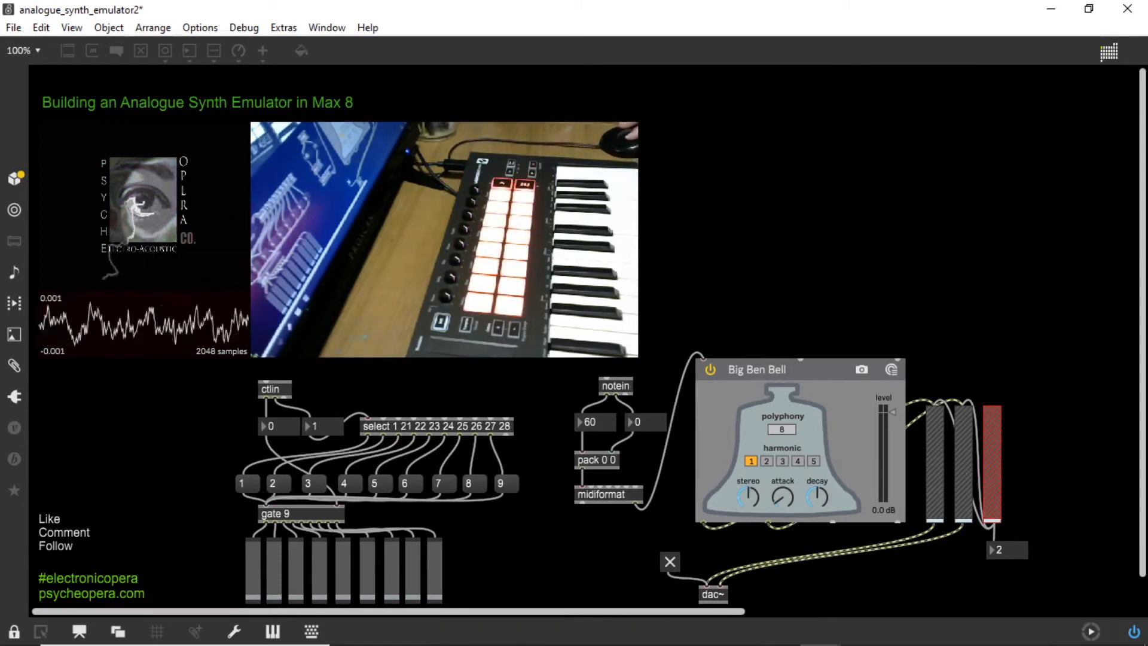
drag(1003, 523, 993, 468)
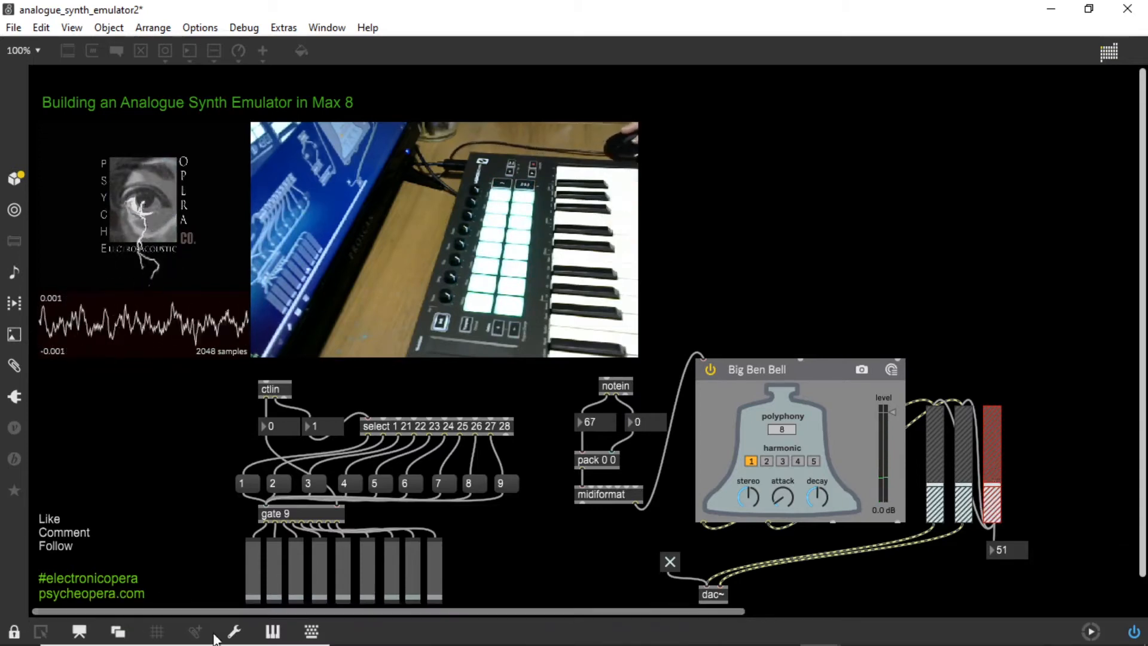
click(14, 632)
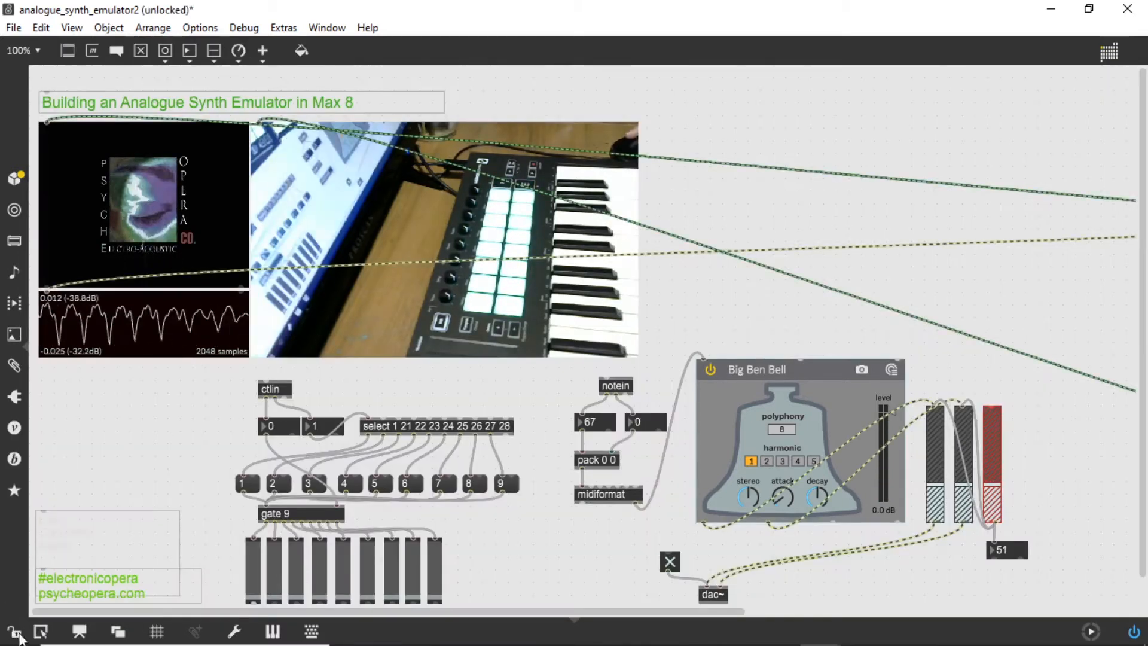
Step: Connect the second gain~ slider to inlet 2L and the first gain~ slider to inlet 2R of the Stereo Mixer
drag(551, 613, 790, 613)
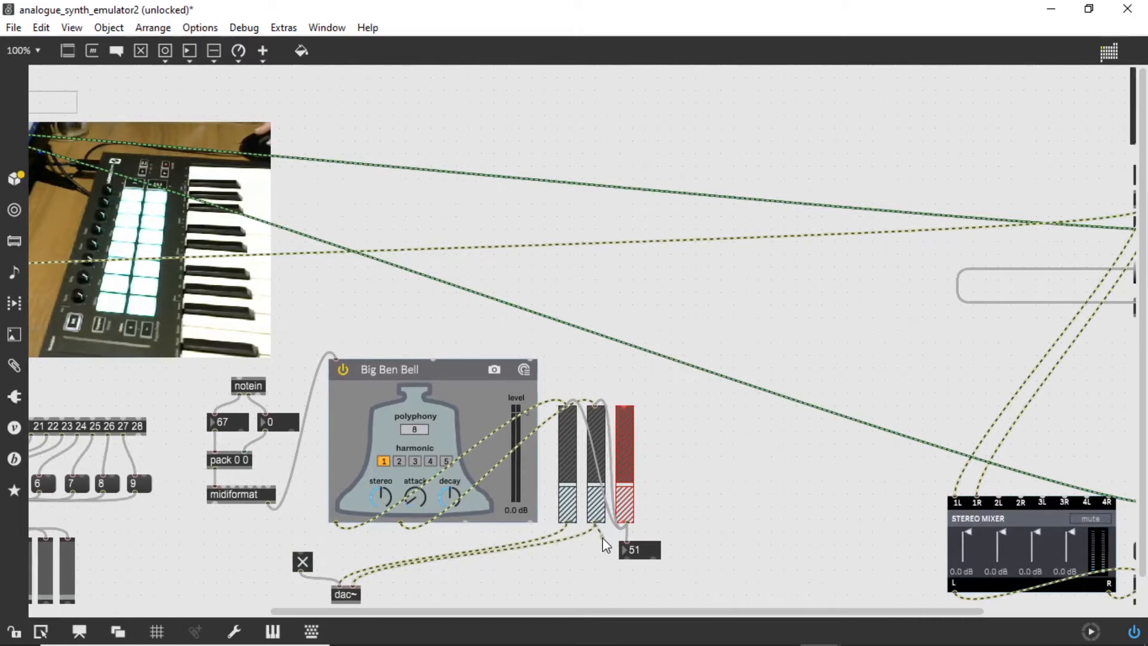
drag(604, 538, 974, 405)
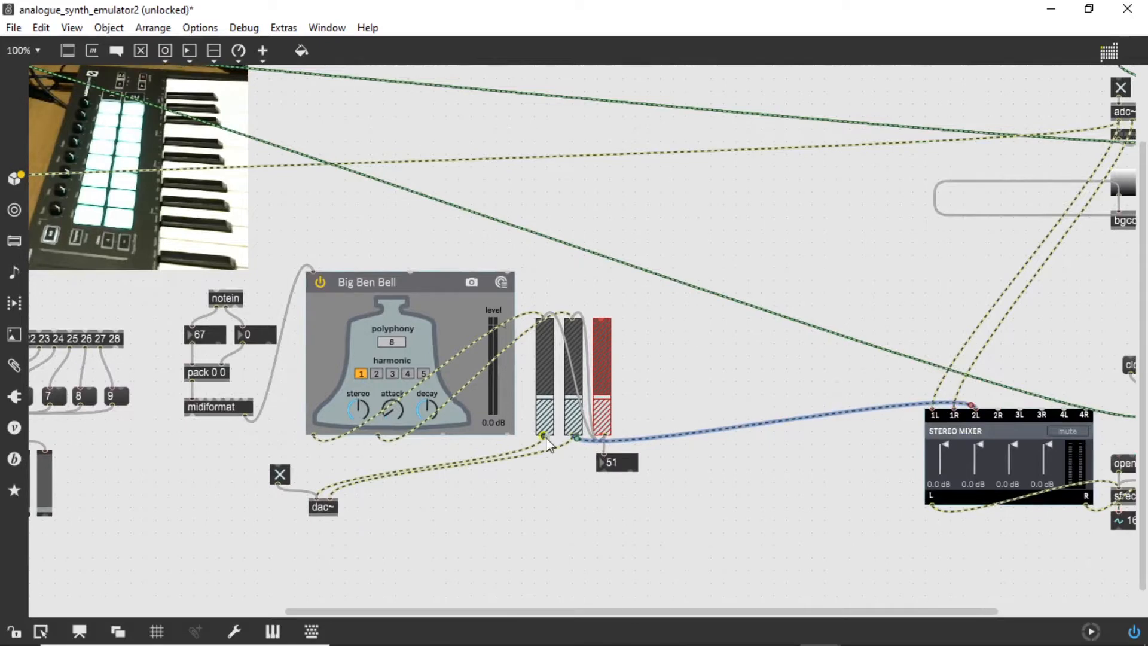
drag(543, 442, 1003, 414)
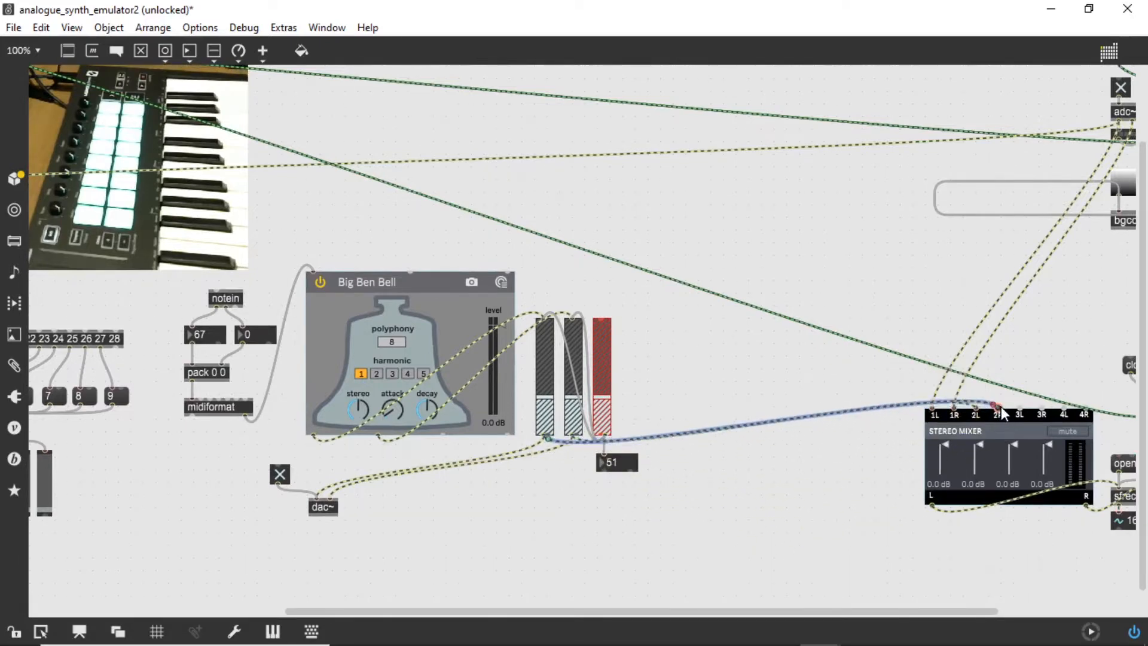
Step: Lock the patch and raise the red gain~ slider to 89
drag(833, 610, 580, 645)
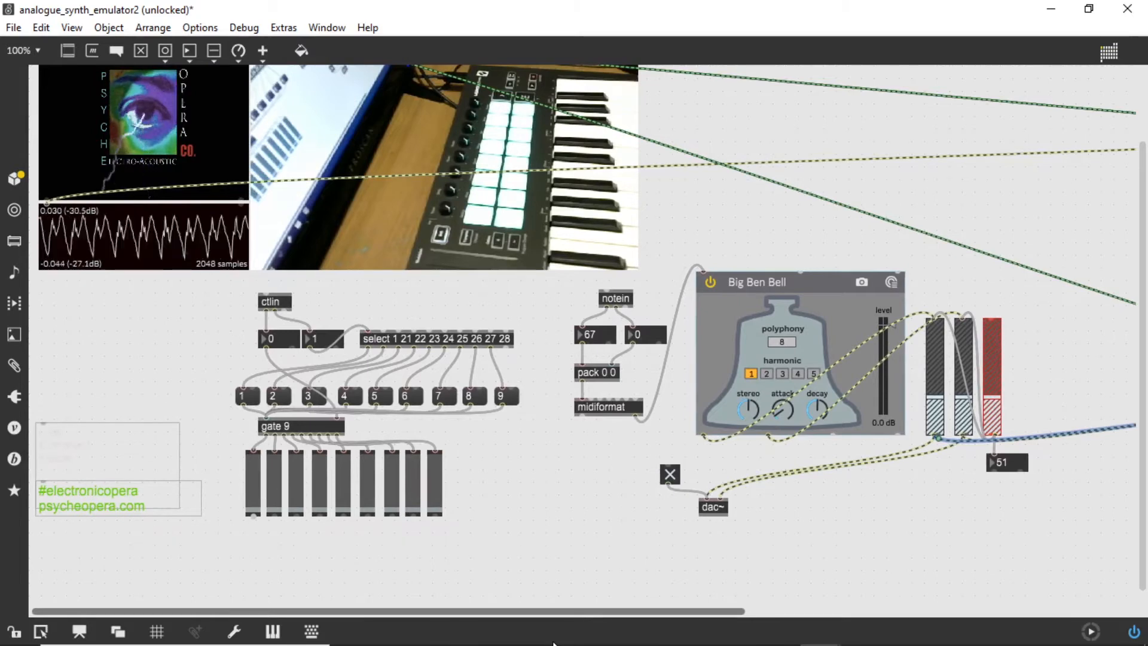
drag(564, 643, 890, 643)
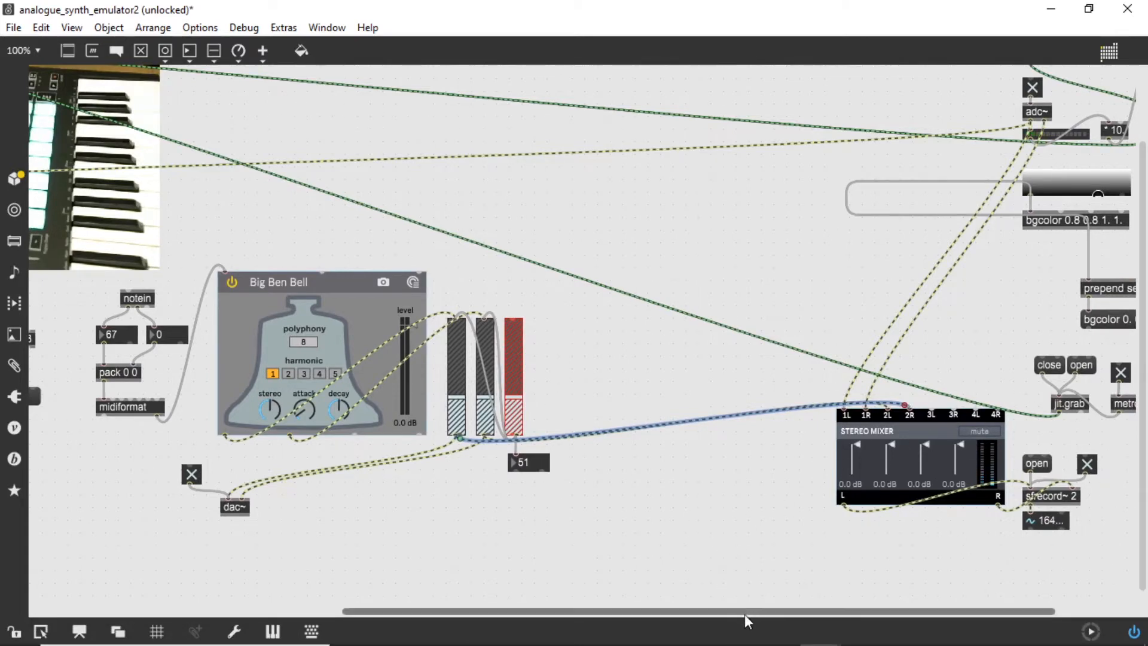
drag(745, 614, 417, 636)
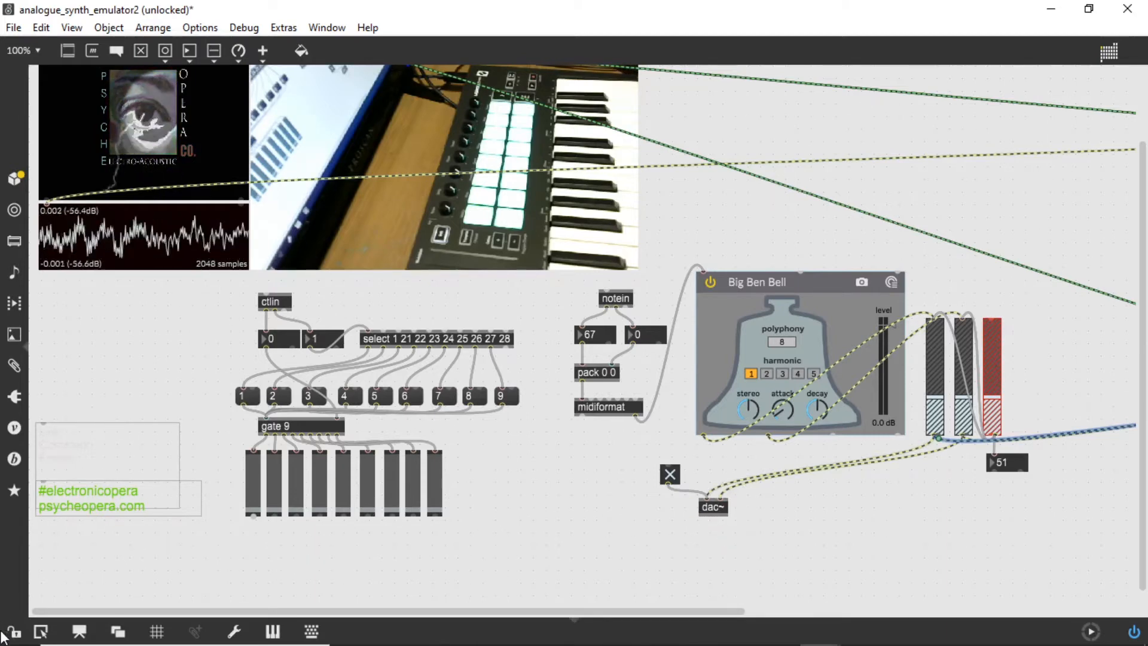
click(9, 632)
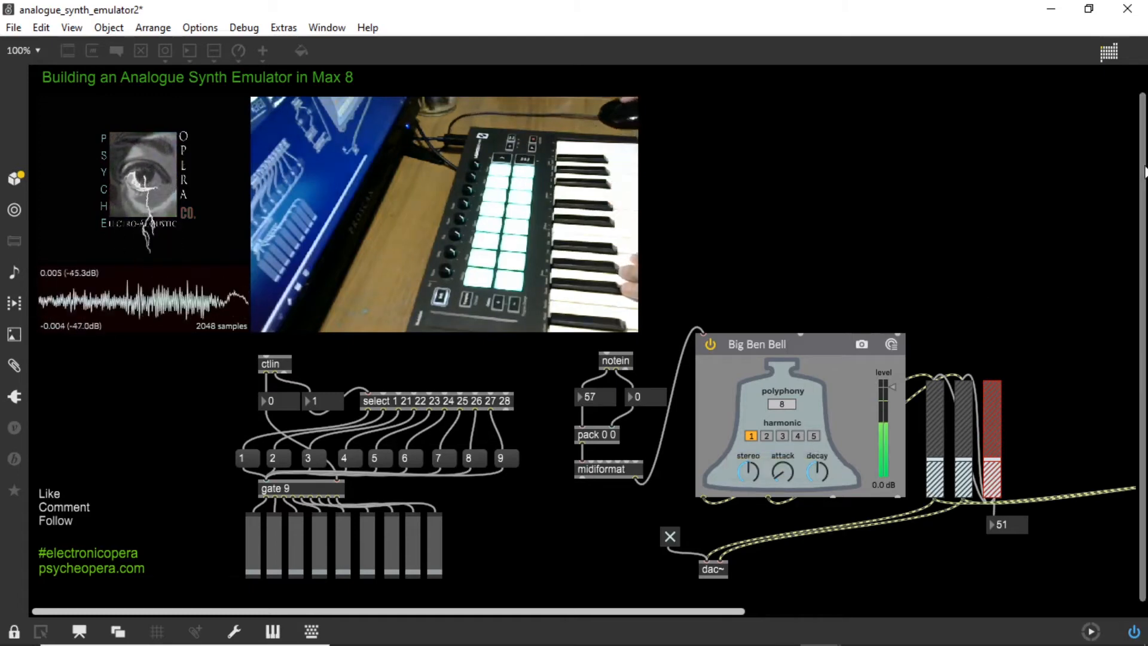
drag(998, 463, 998, 437)
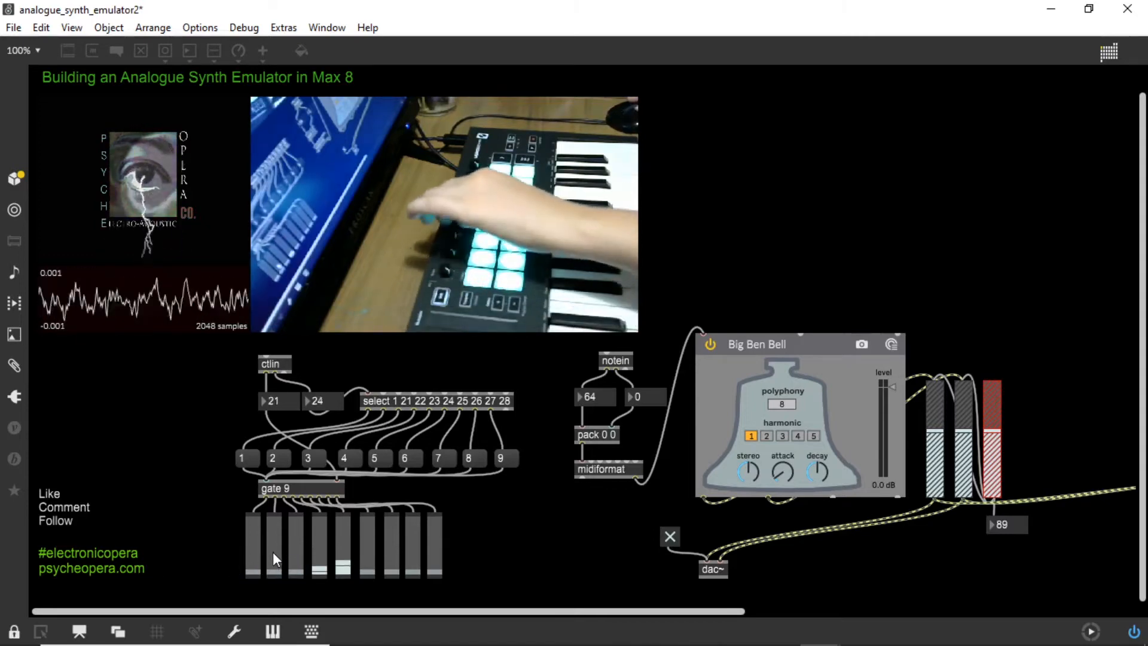
Step: Unlock the patch, add a message reading stereo $1 just above Big Ben Bell, and connect it to the plug-in's left inlet
key(ctrl+e)
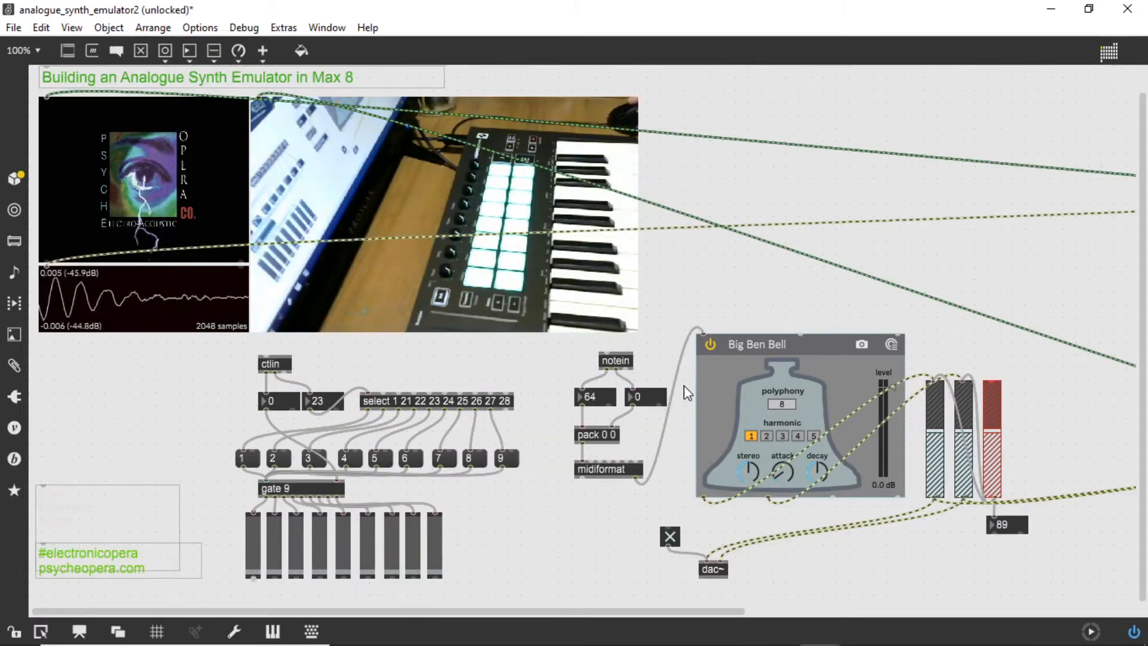
click(92, 52)
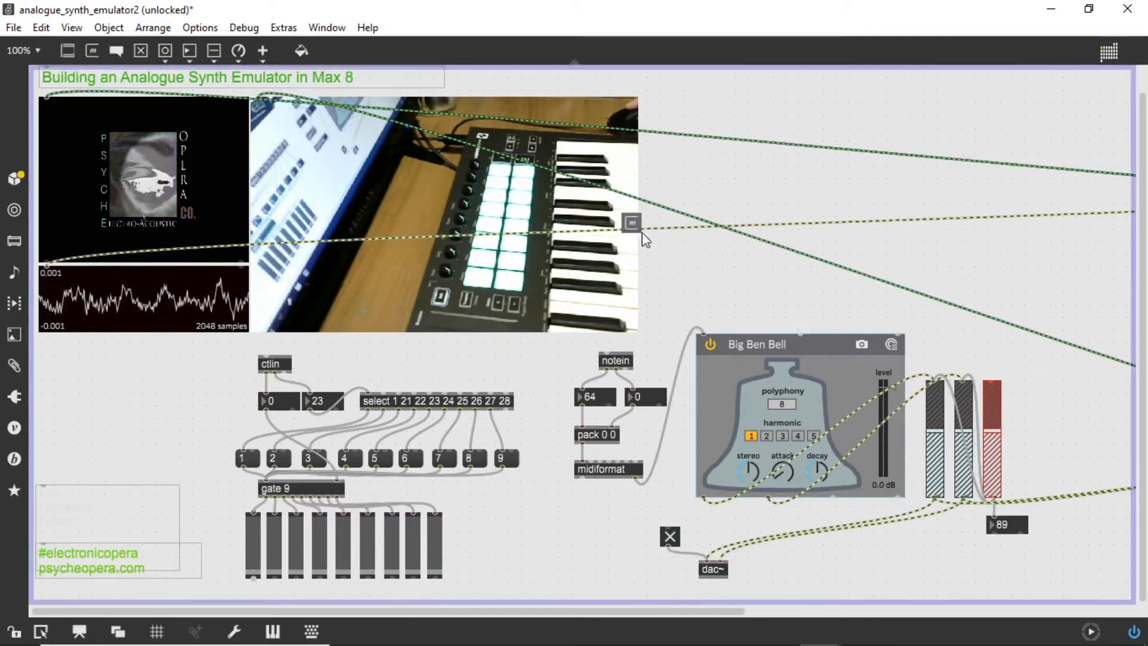
click(698, 280)
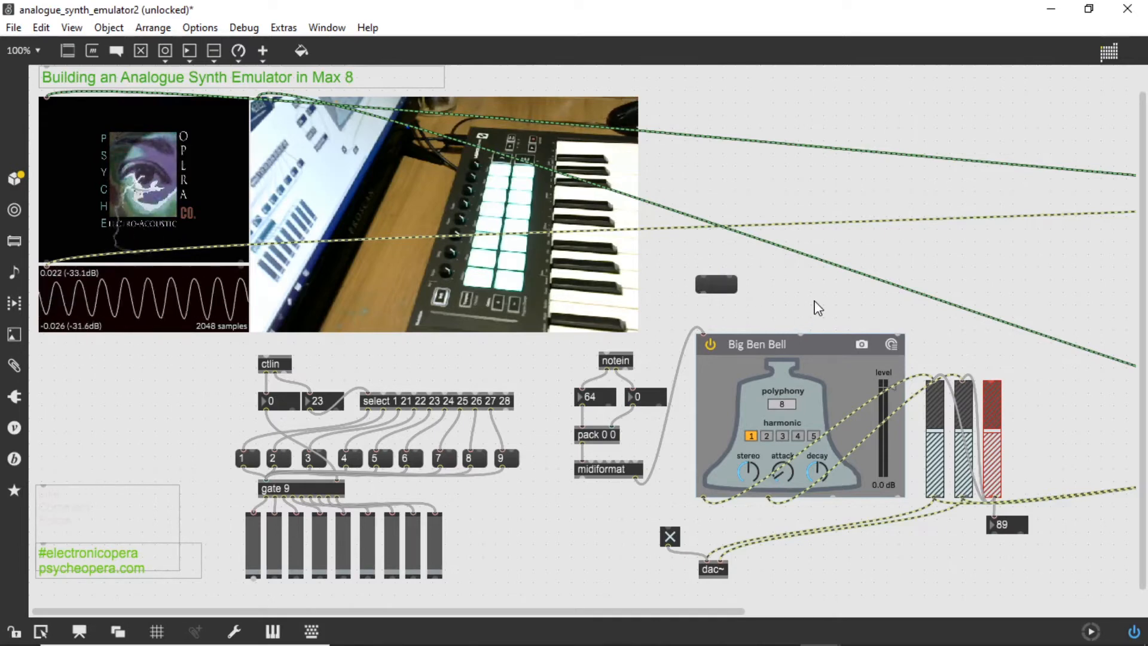
text(st)
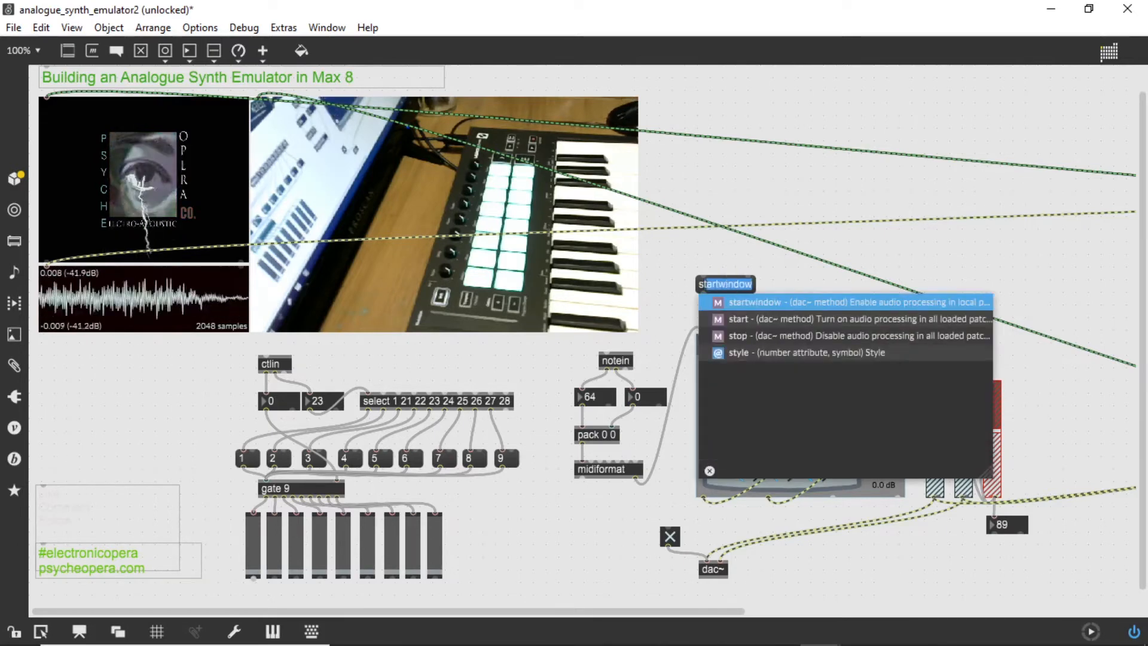
text(ere)
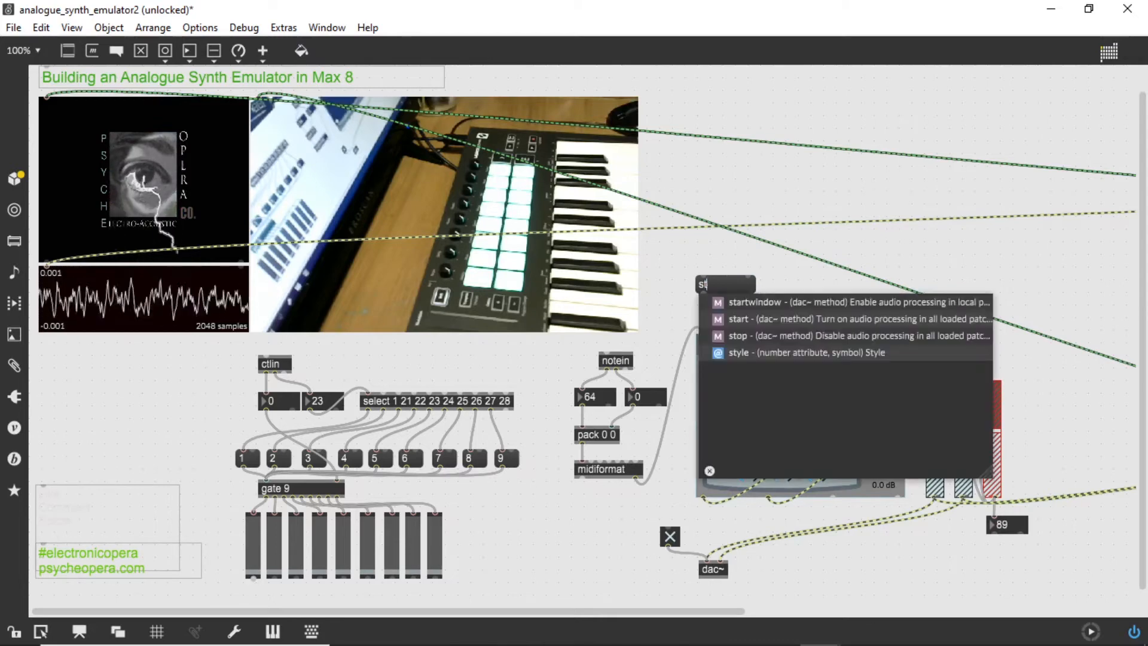
text(ereo $1)
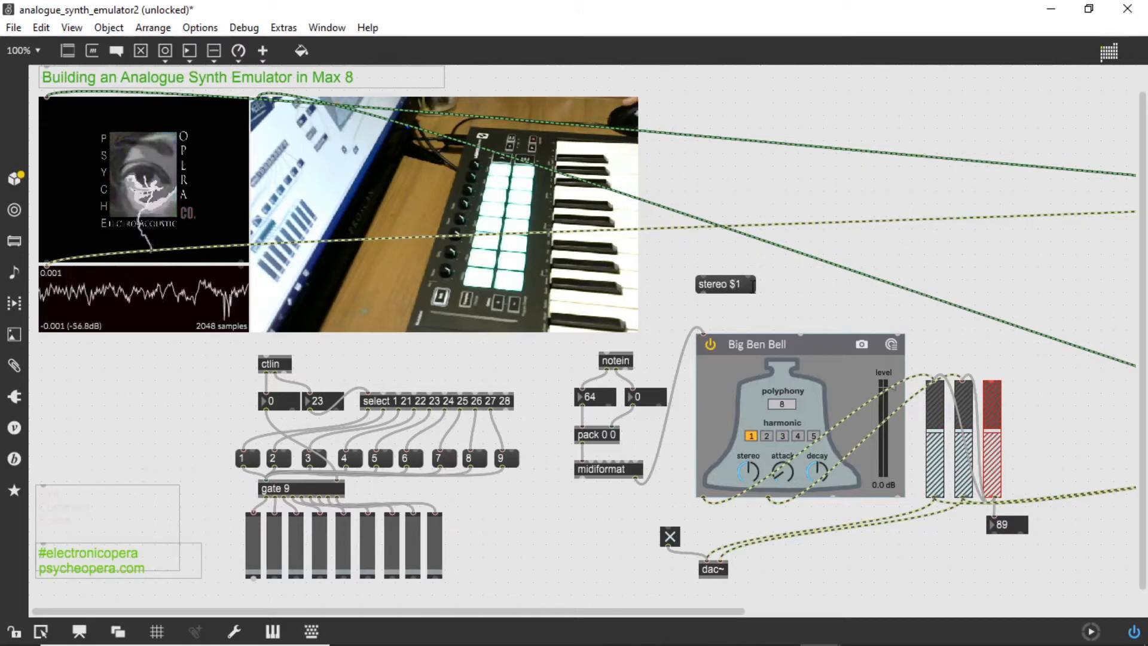
click(759, 264)
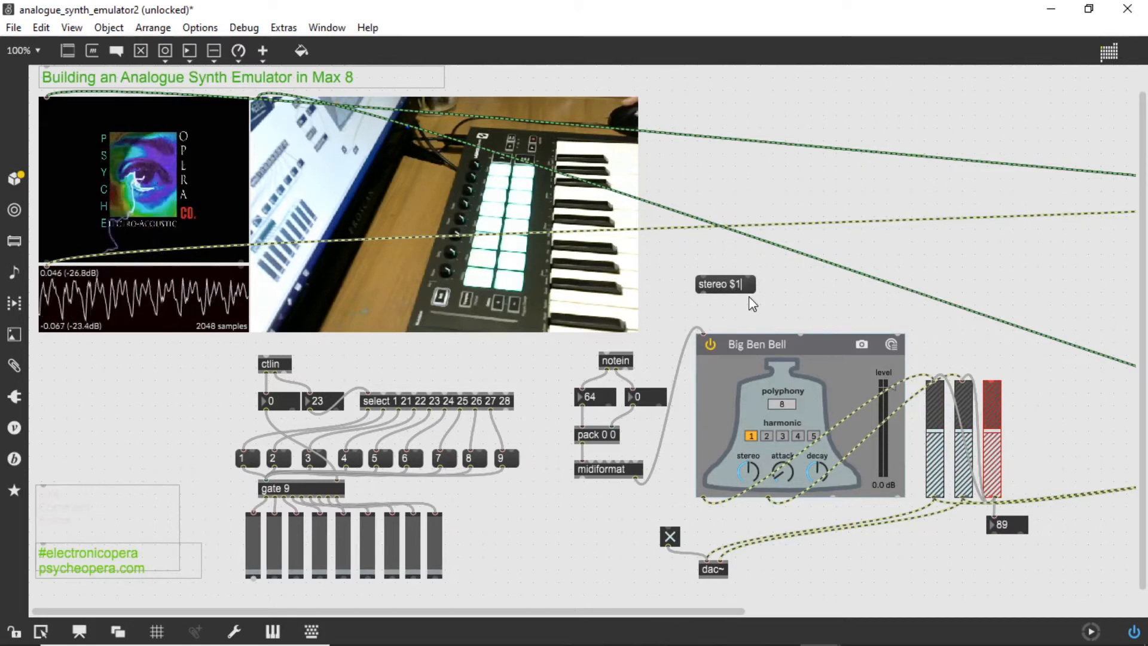
double_click(745, 286)
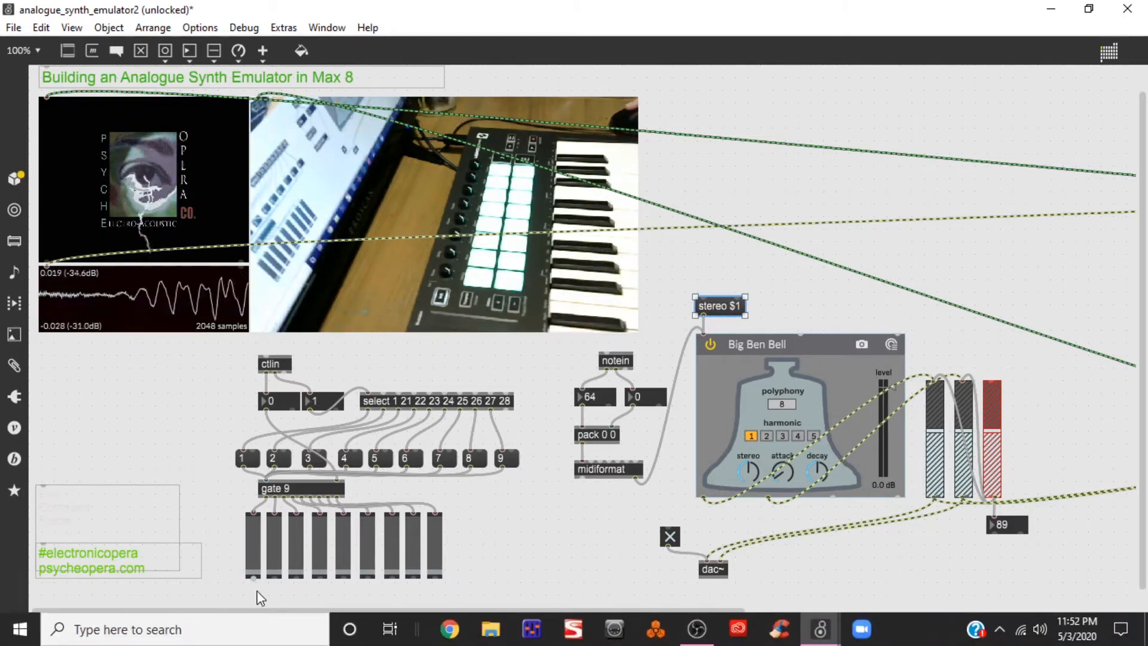
Step: Connect the first slider below gate 9 to the stereo $1 message, and lock the patch briefly to test the stereo control
drag(253, 578, 699, 291)
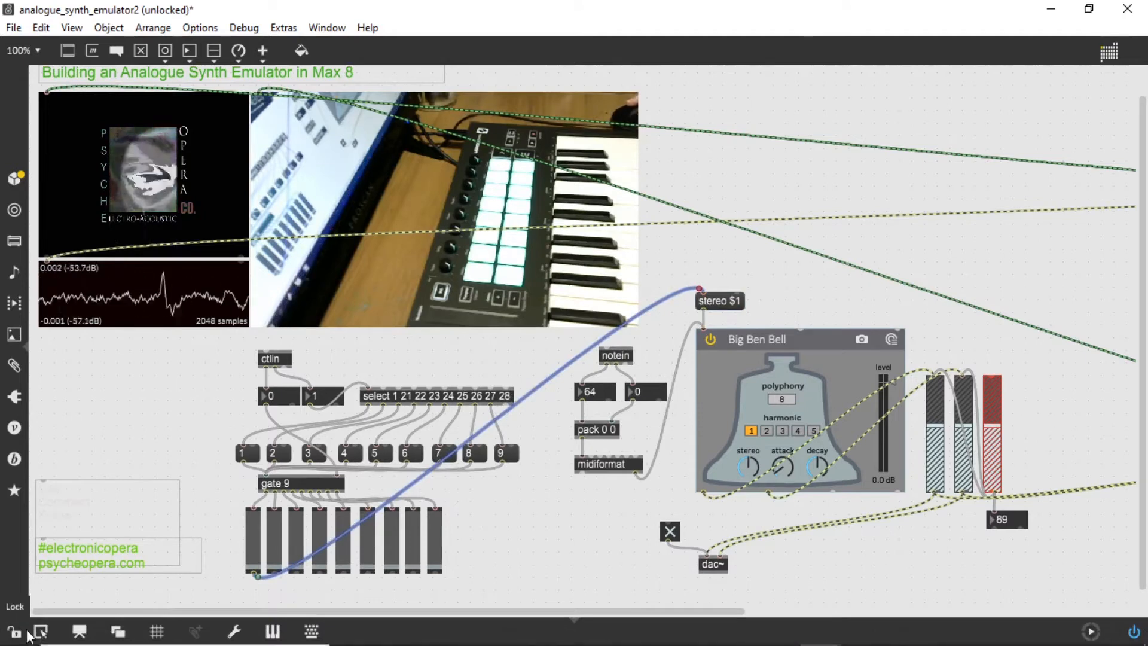
click(15, 631)
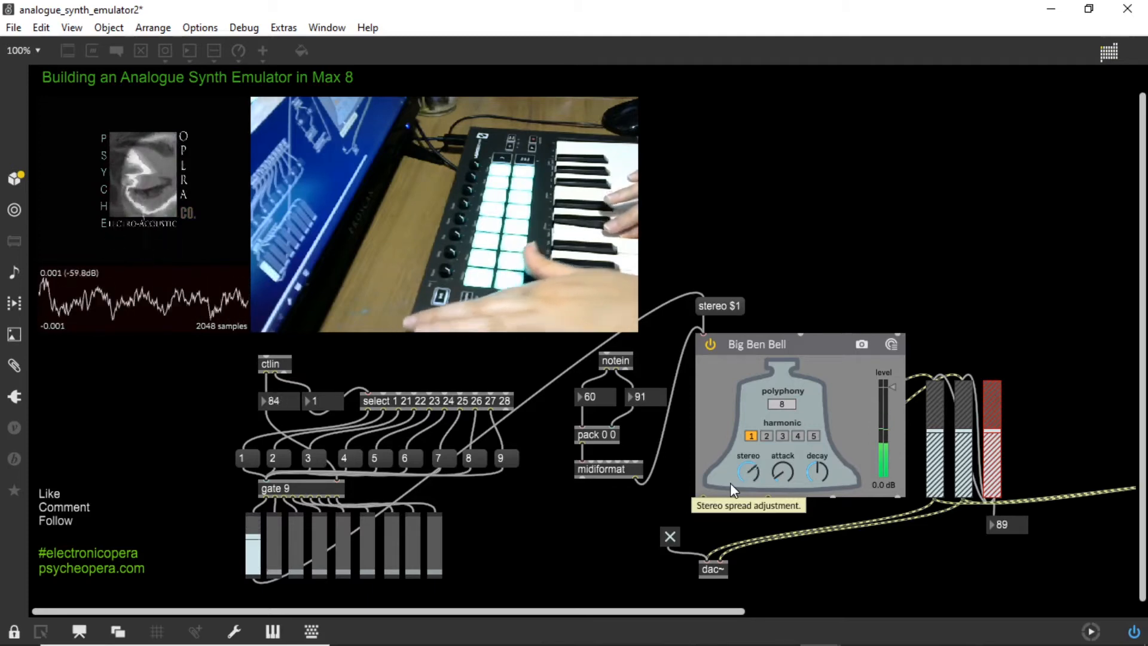
key(ctrl+e)
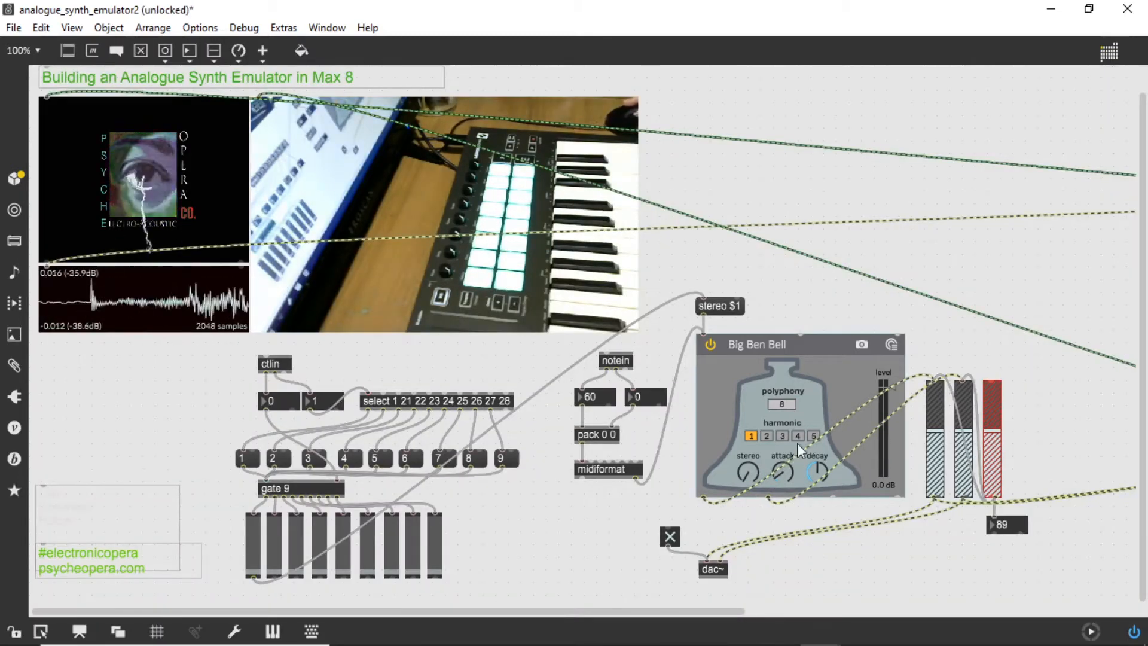
Step: Add an attack $1 message, connect it to Big Ben Bell's left inlet, and place it beside stereo $1
click(92, 51)
click(788, 300)
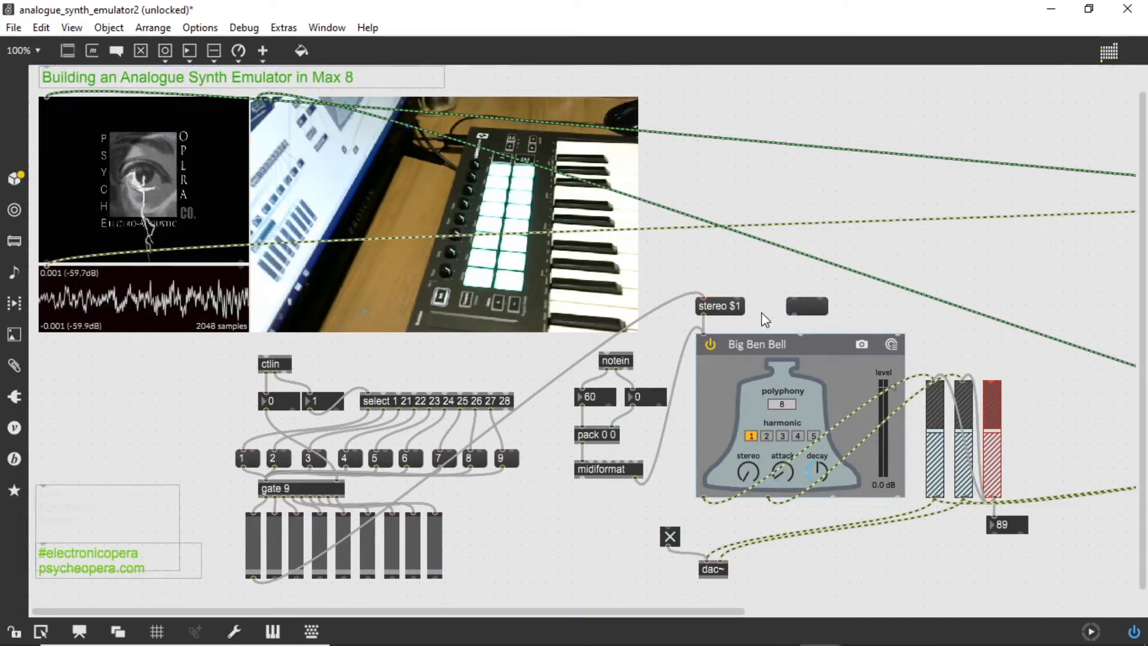
text(attack $1)
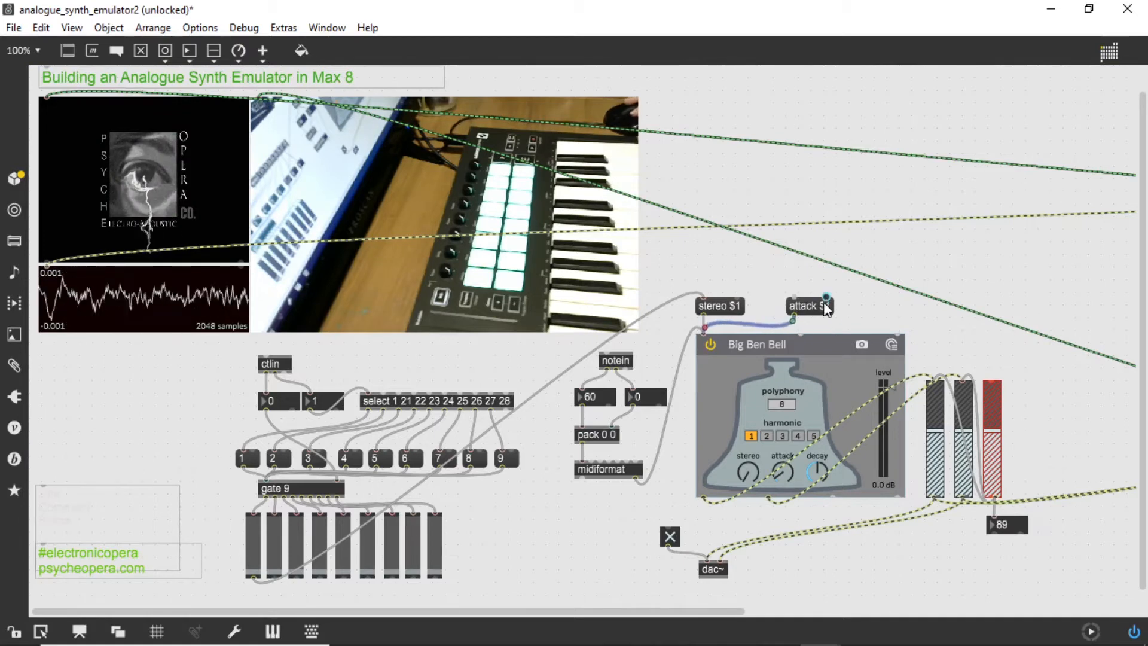
drag(825, 313, 796, 312)
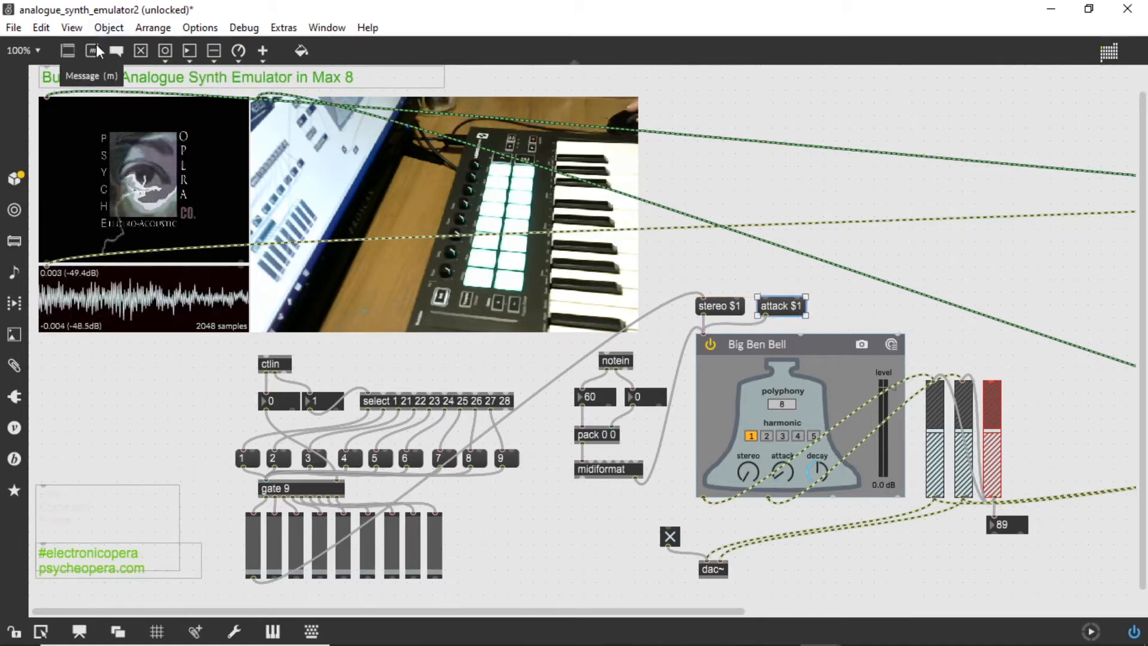
Step: Add a decay $1 message beside attack $1 and connect it to Big Ben Bell's left inlet
drag(92, 50, 850, 303)
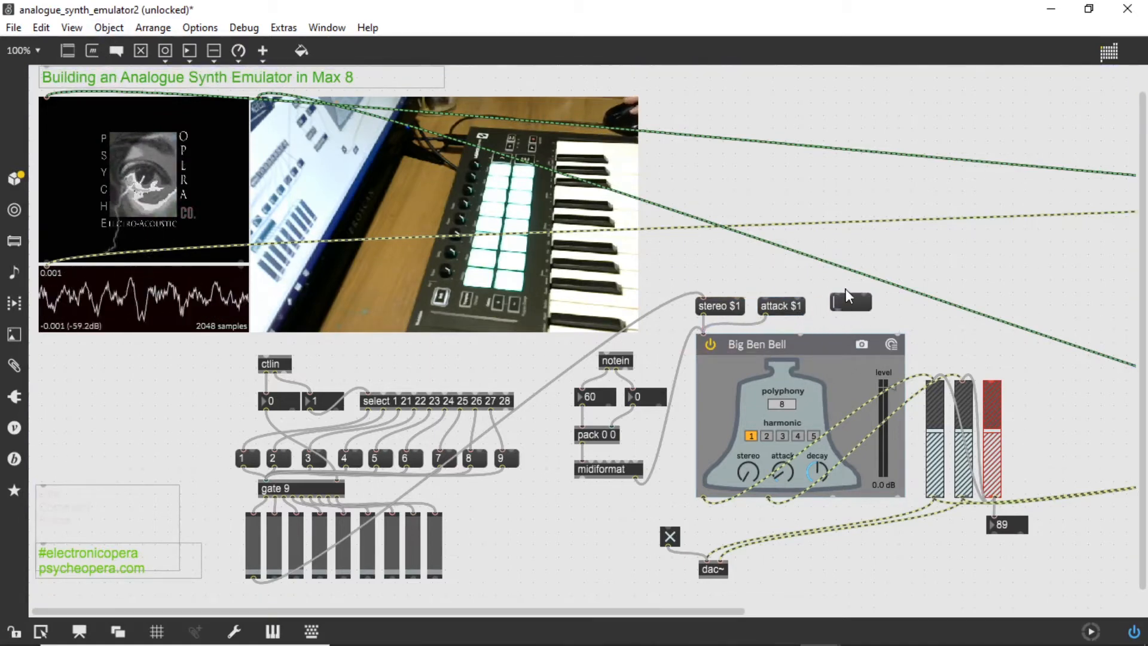
text(decay $1)
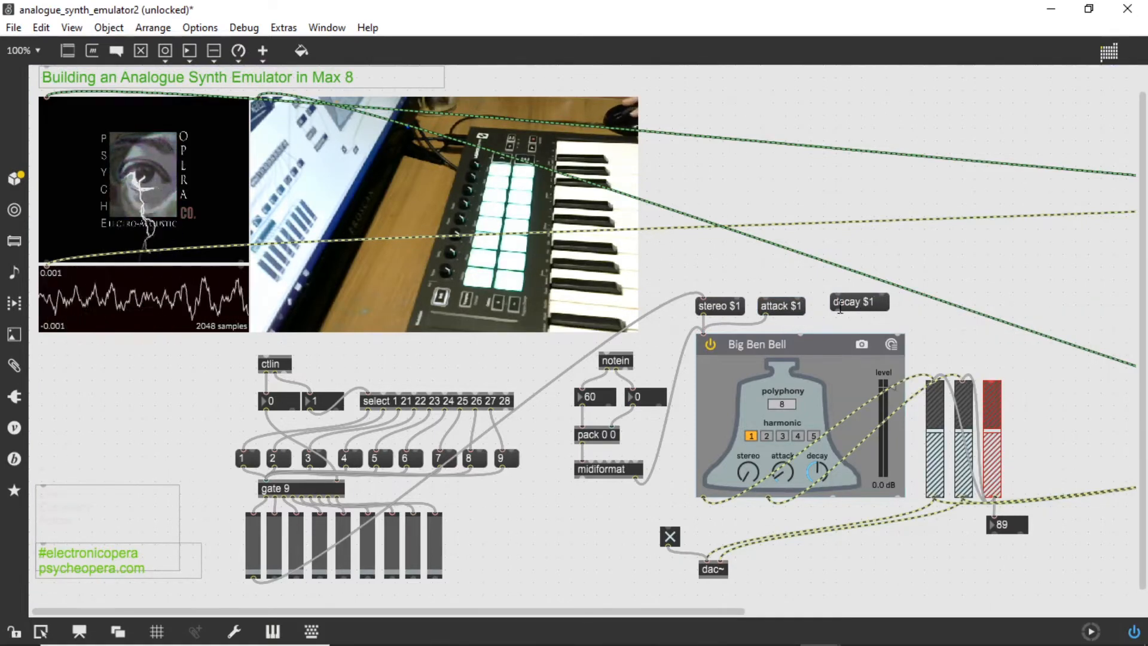
drag(839, 310, 704, 334)
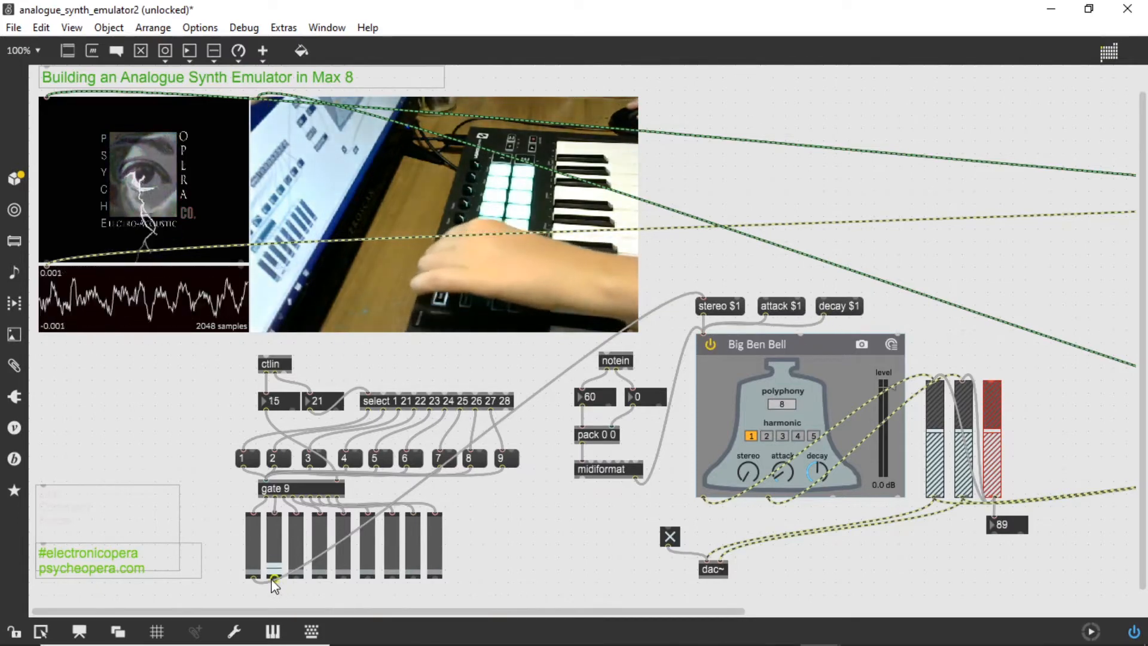
Step: Connect the second and third sliders below gate 9 to the attack $1 and decay $1 messages, and lock the patch
drag(275, 579, 766, 299)
drag(298, 589, 824, 275)
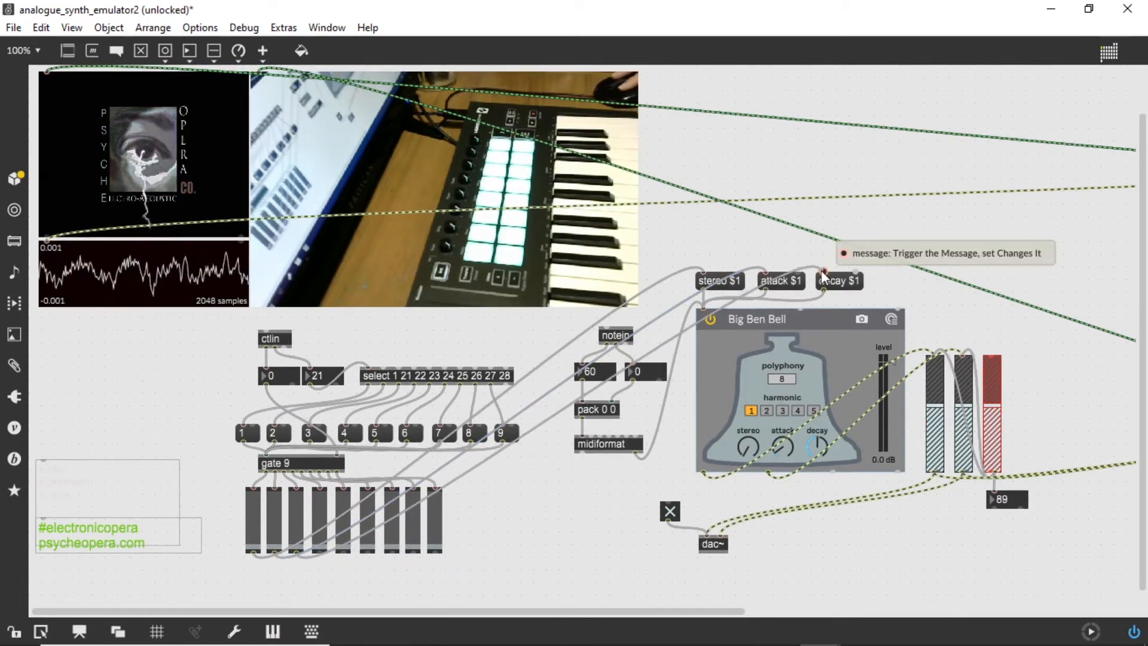
key(ctrl+e)
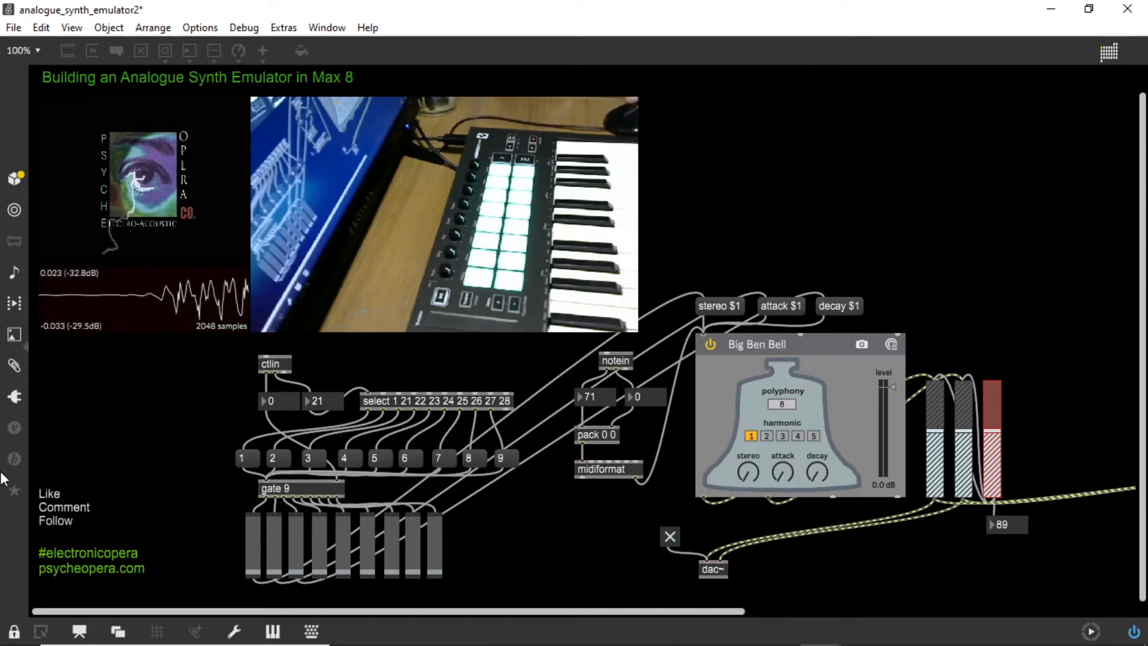
Step: Show the list of available plug-ins and close it again
click(15, 398)
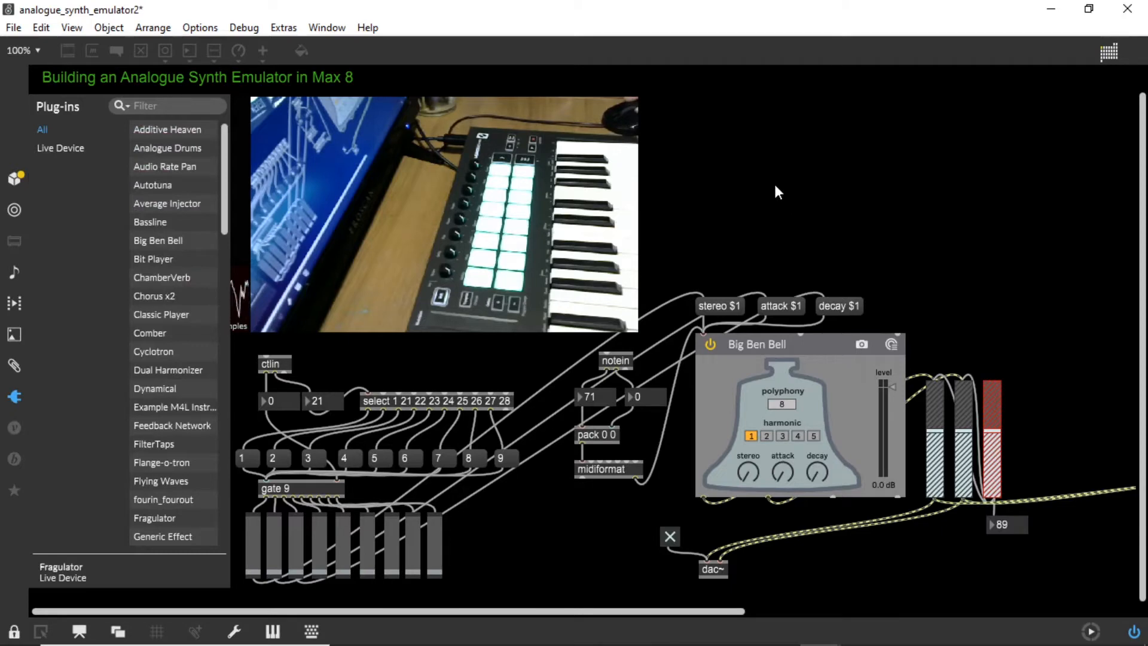
click(771, 207)
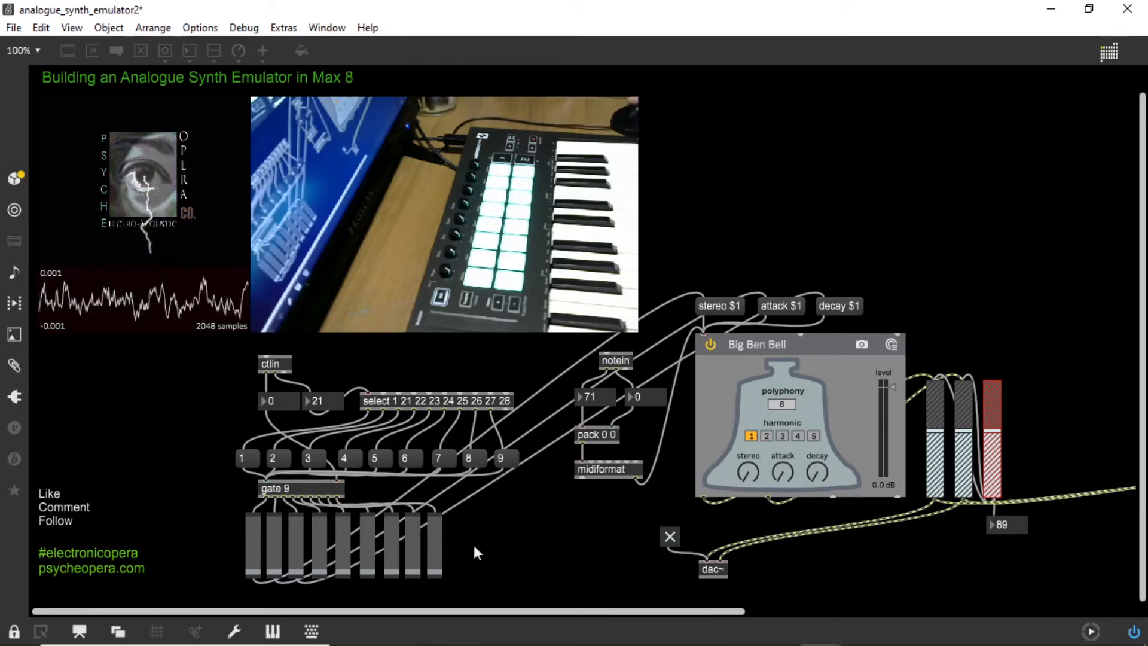
Step: Switch to Chrome, search Google for vst planet, and open the VSTPLANET website
mouse_move(371, 645)
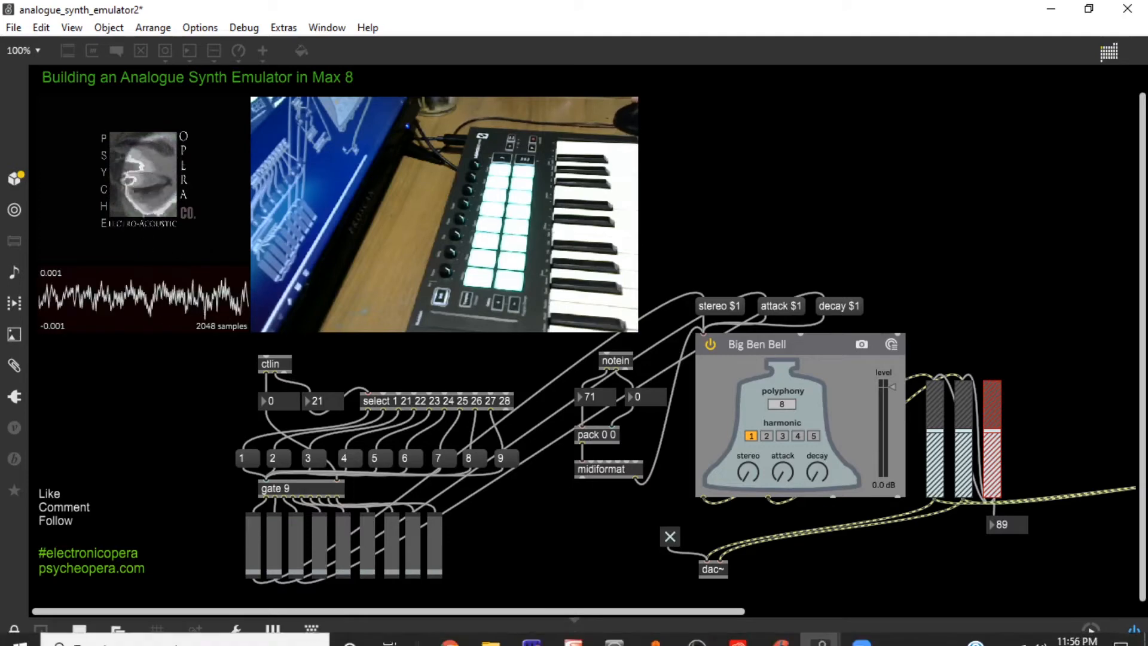
click(449, 643)
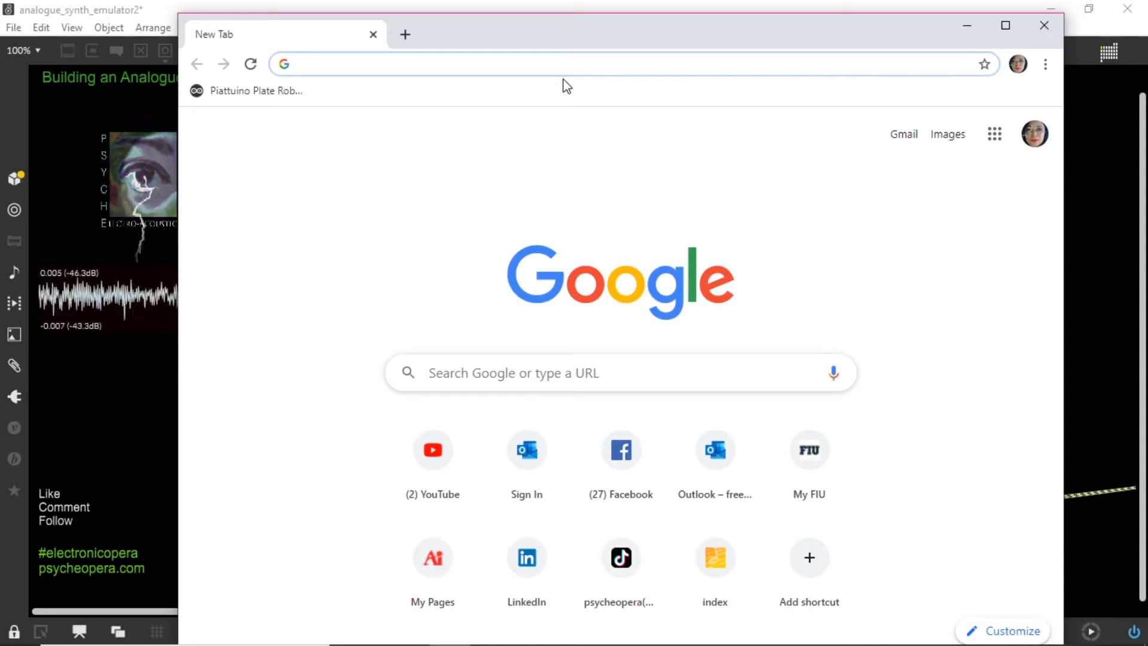
text(v)
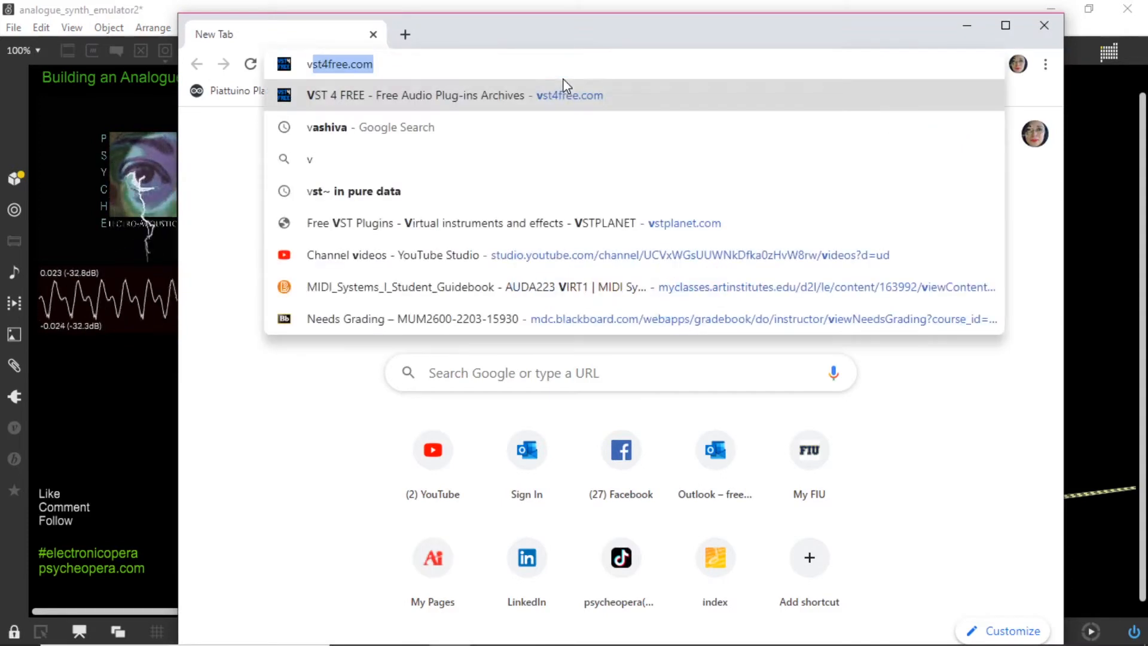
text(st plane)
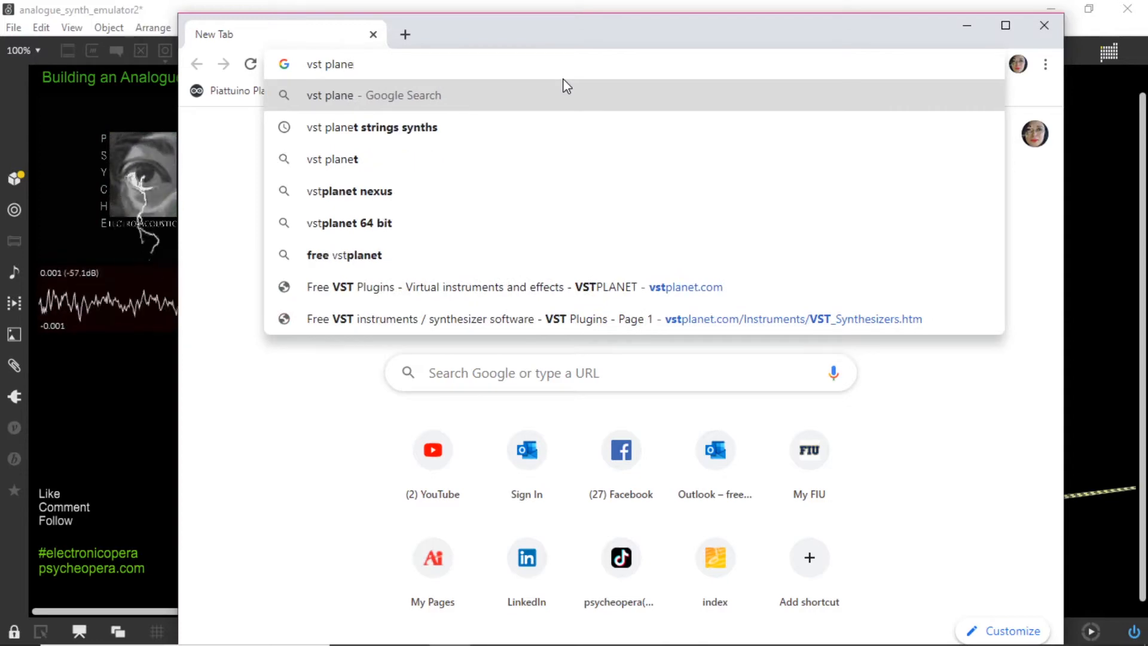
text(t)
key(Return)
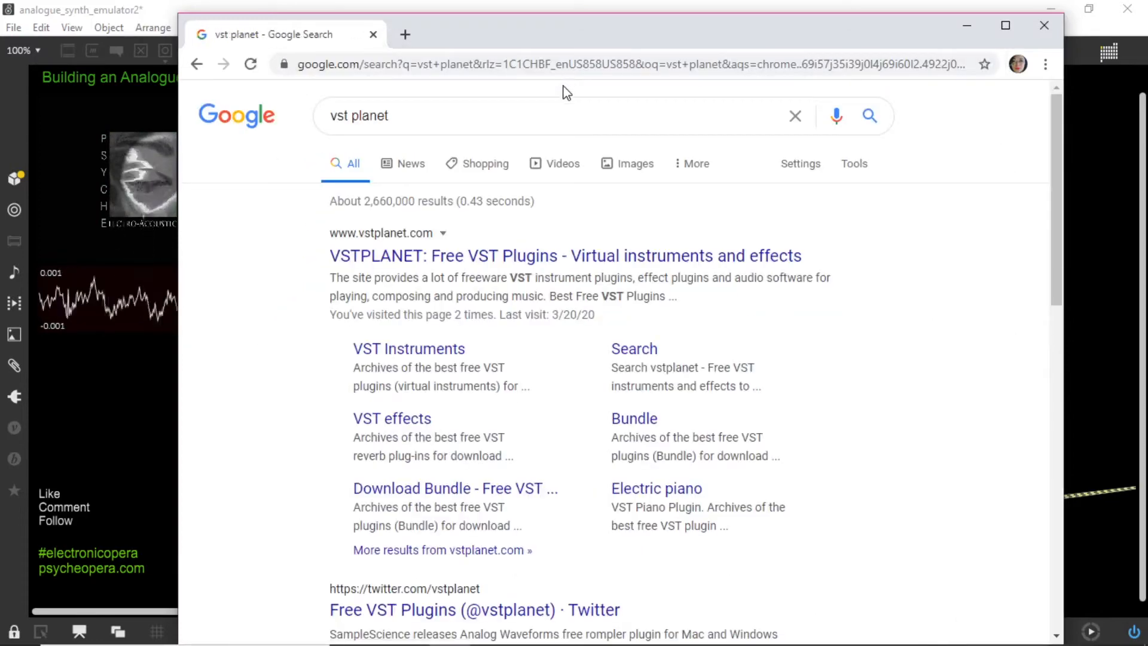
click(550, 255)
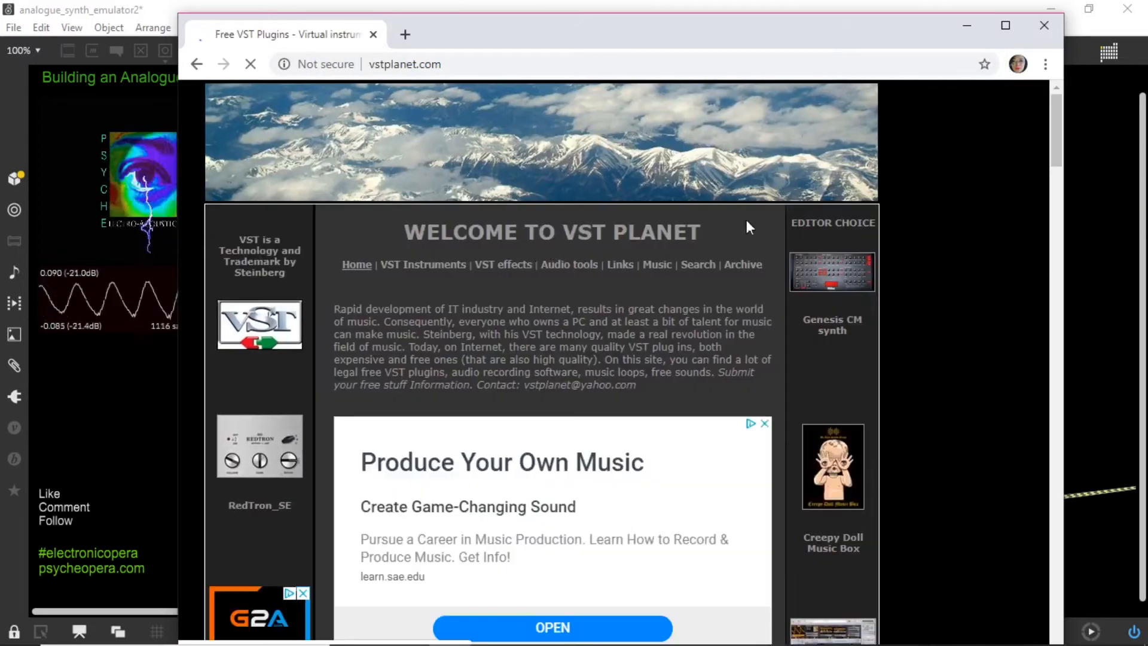
Step: Open VST Planet's VST Instruments section and look through the free synthesizer plug-ins and their download entries
scroll(666, 290, down, 5)
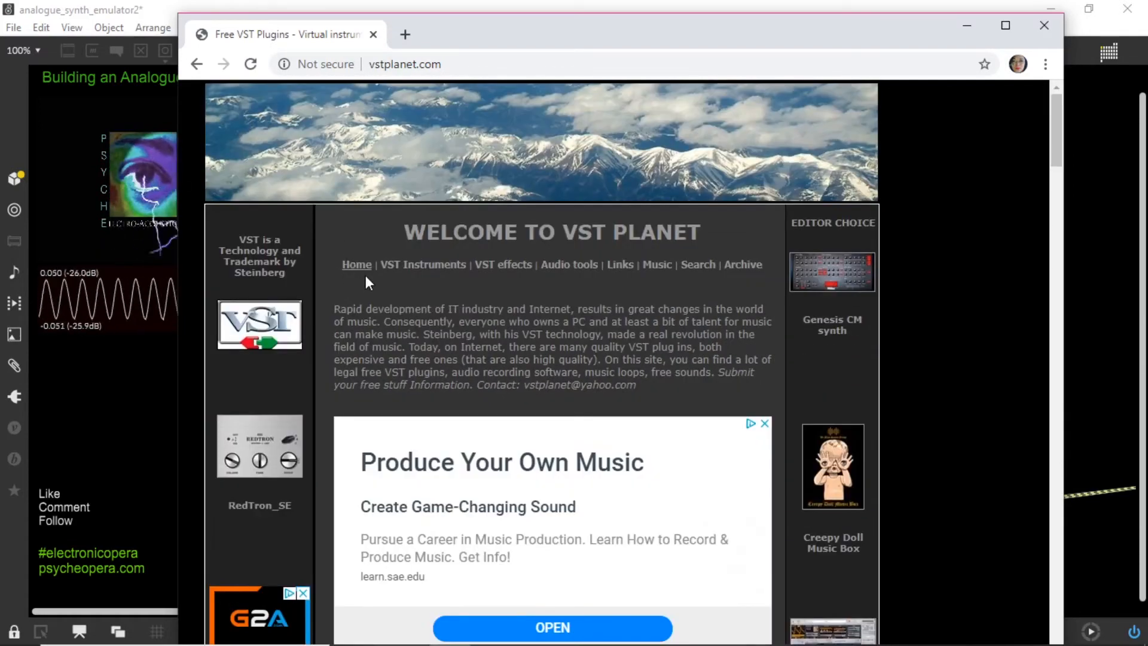
click(421, 269)
scroll(623, 466, down, 10)
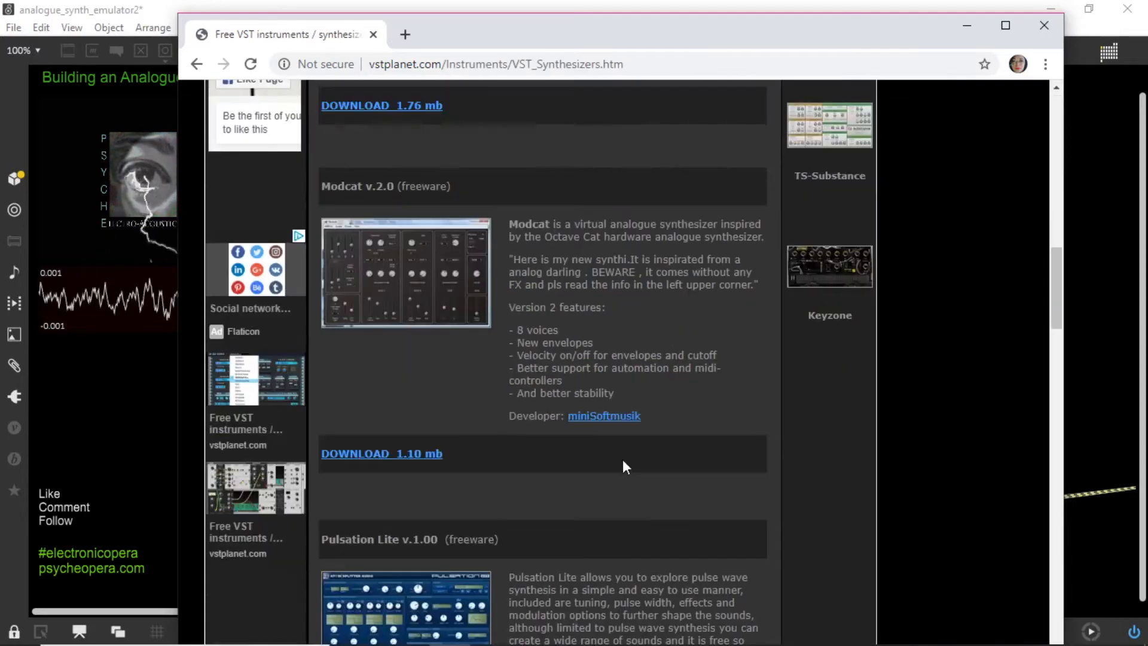
scroll(623, 461, down, 20)
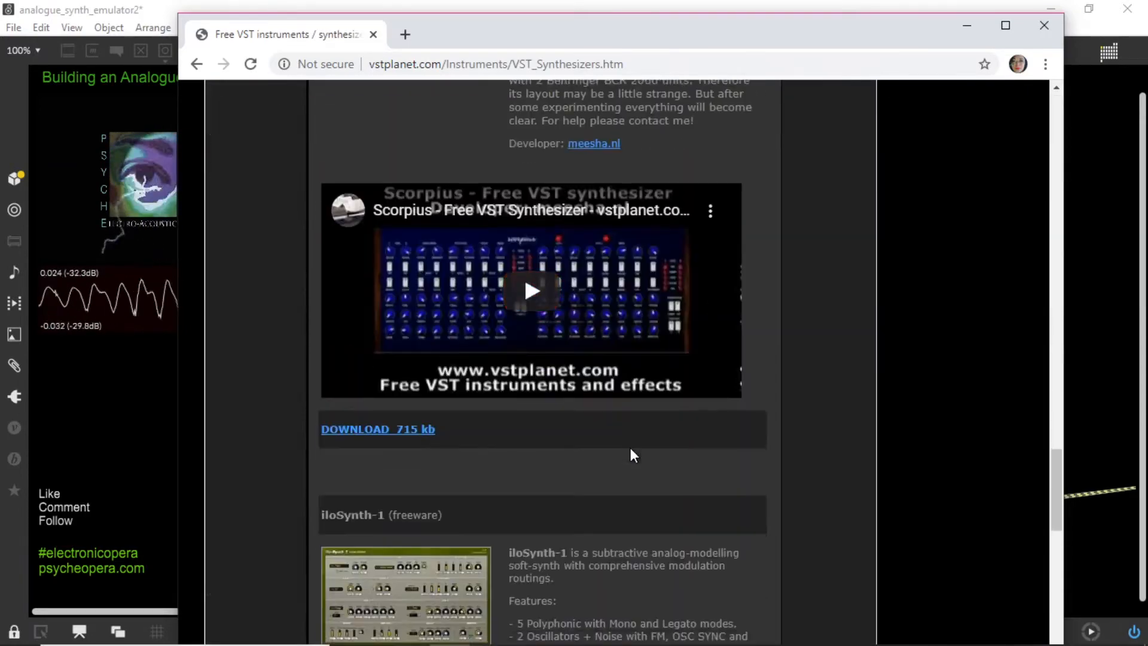
scroll(636, 424, down, 13)
scroll(648, 404, up, 6)
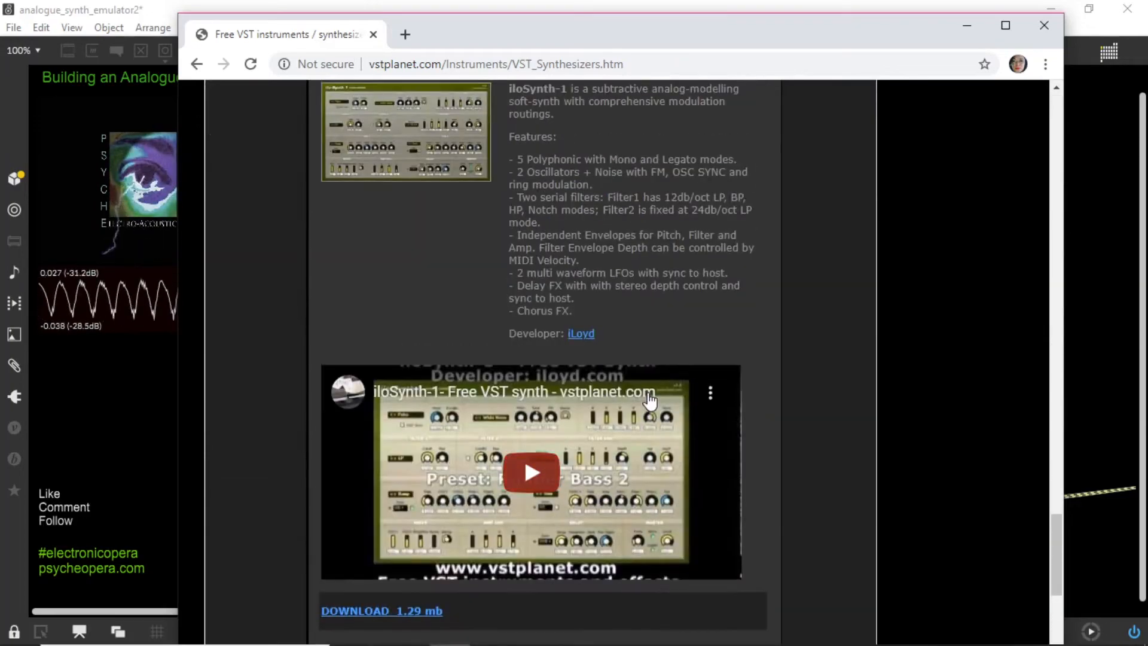
scroll(648, 402, up, 15)
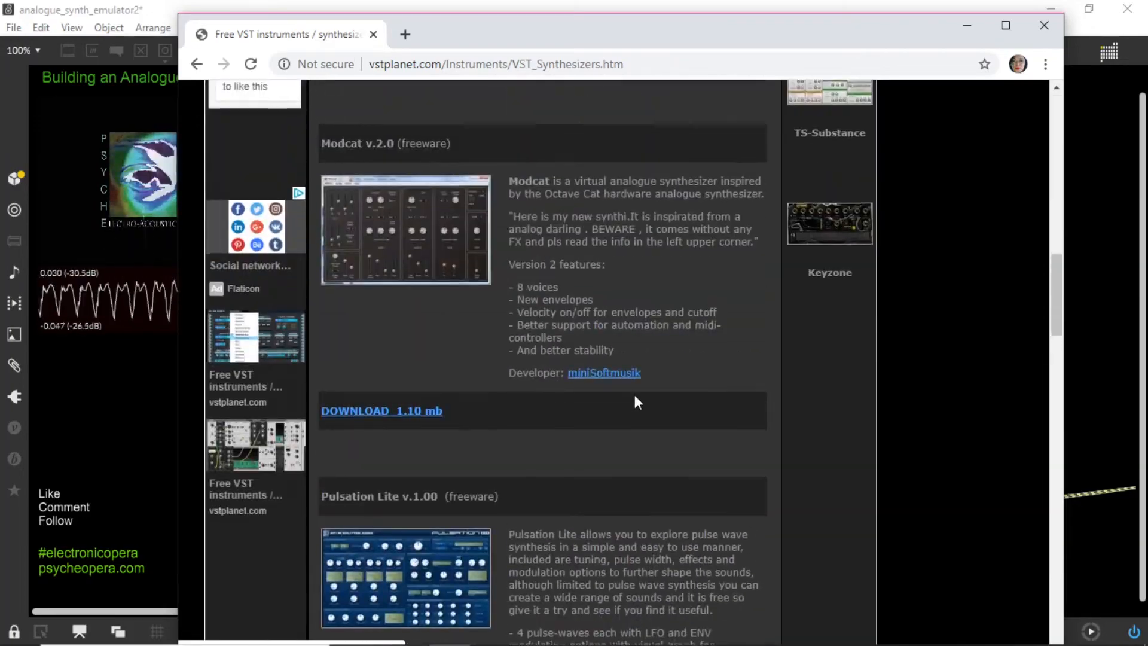
scroll(635, 397, up, 15)
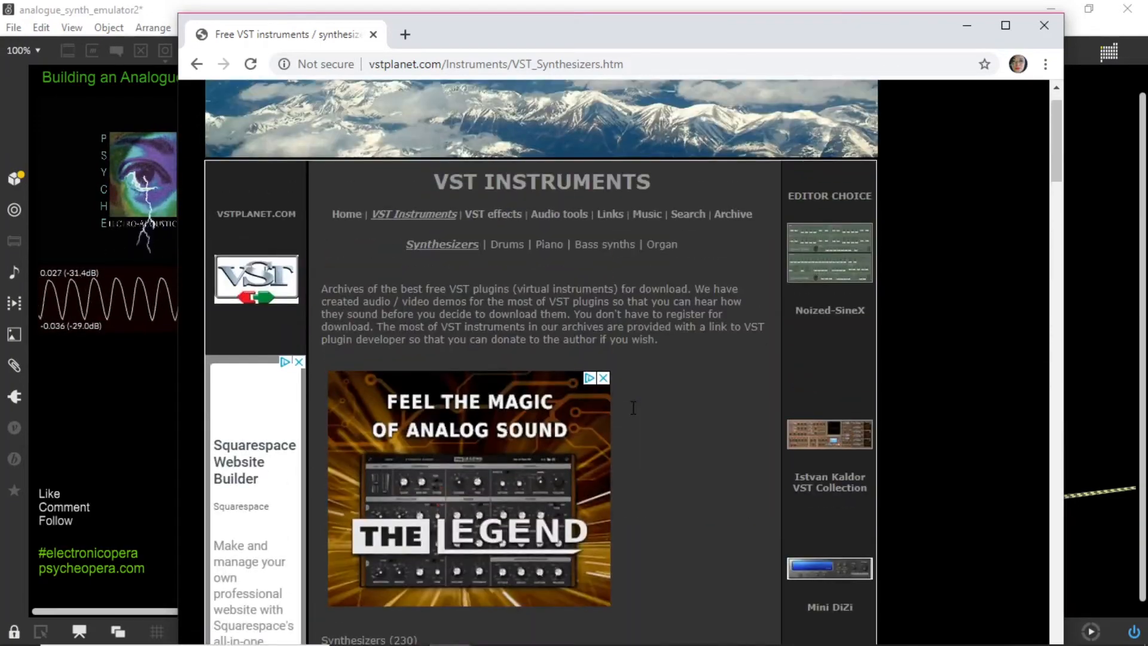
scroll(632, 408, down, 15)
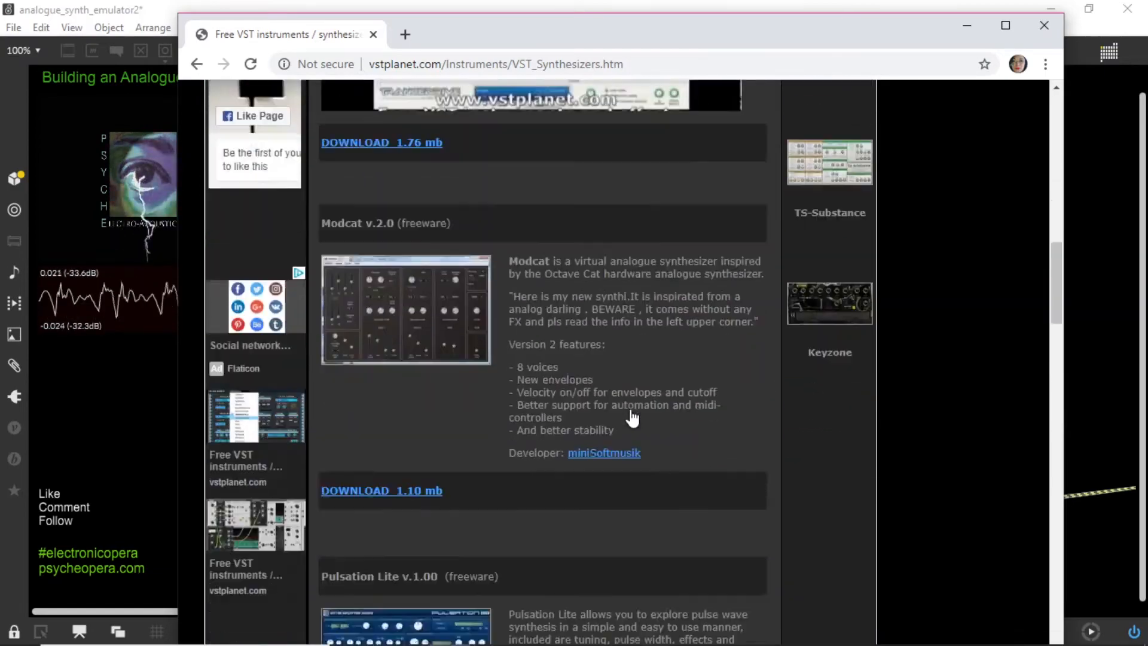
scroll(633, 413, down, 10)
scroll(638, 446, up, 6)
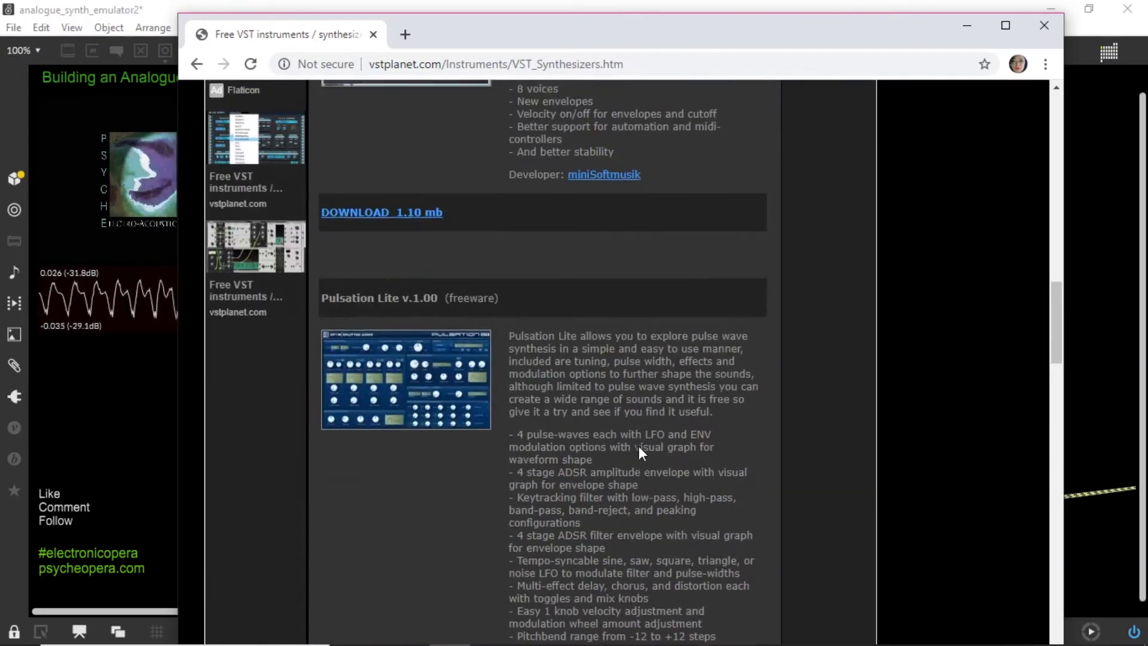
scroll(638, 446, up, 15)
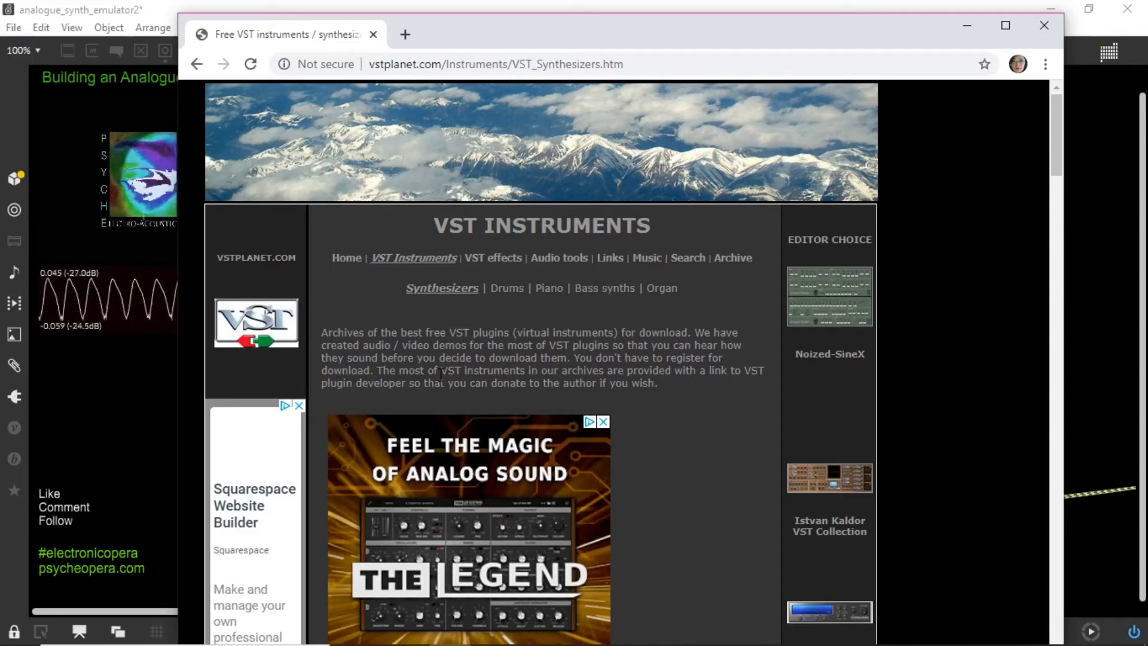
Step: Go to the vst4free.com website
click(551, 67)
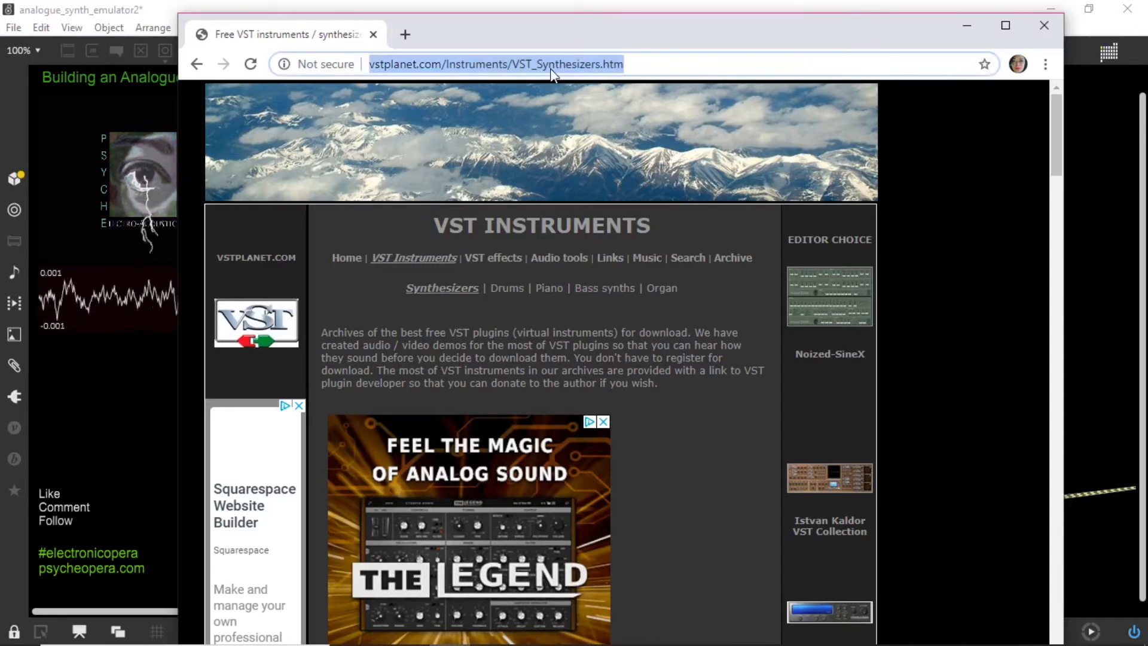
text(vst)
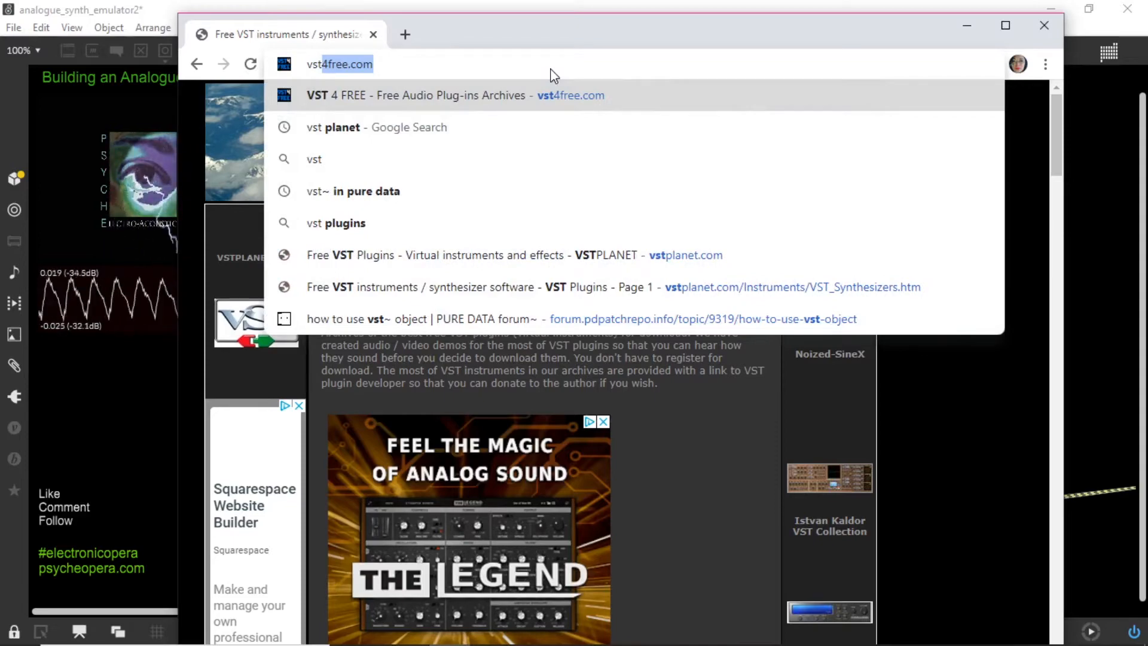
text(4free.com)
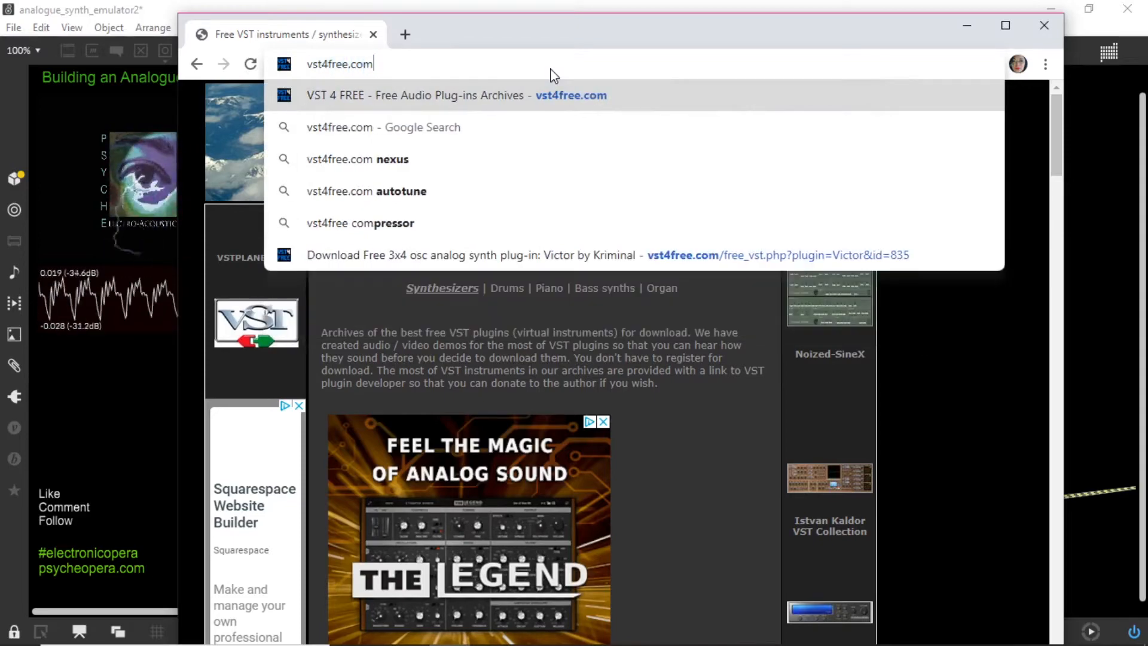
key(Return)
Step: Look through the plug-ins and categories on the VST 4 FREE front page and open the Ironhead:Spawn page
scroll(642, 335, down, 5)
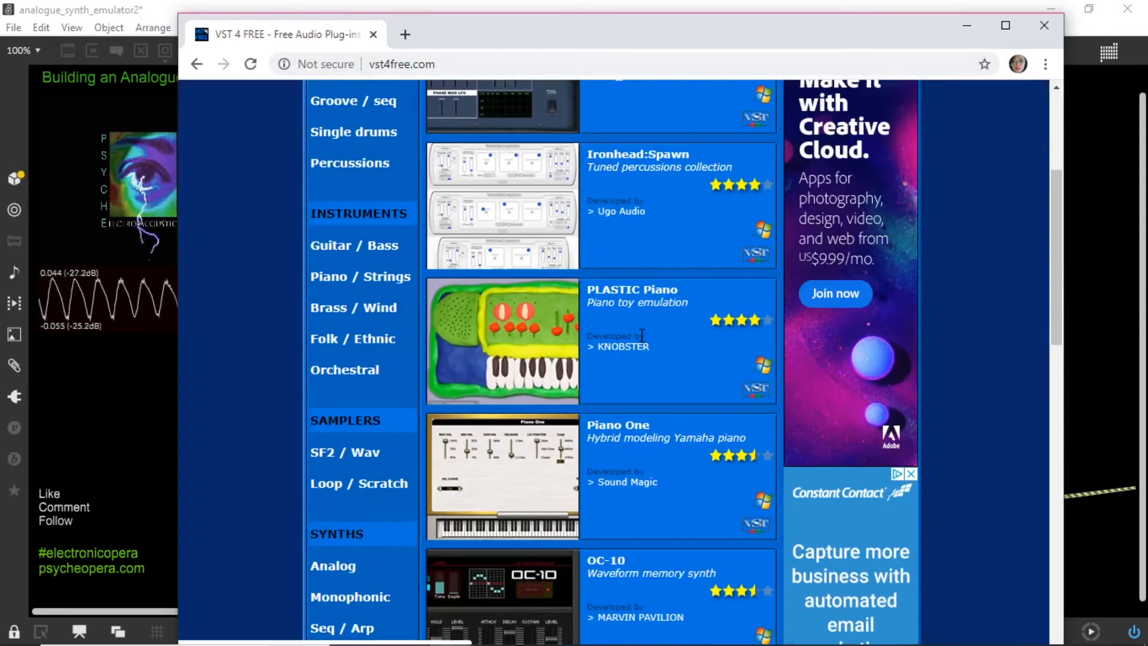
scroll(642, 336, down, 3)
scroll(631, 309, down, 8)
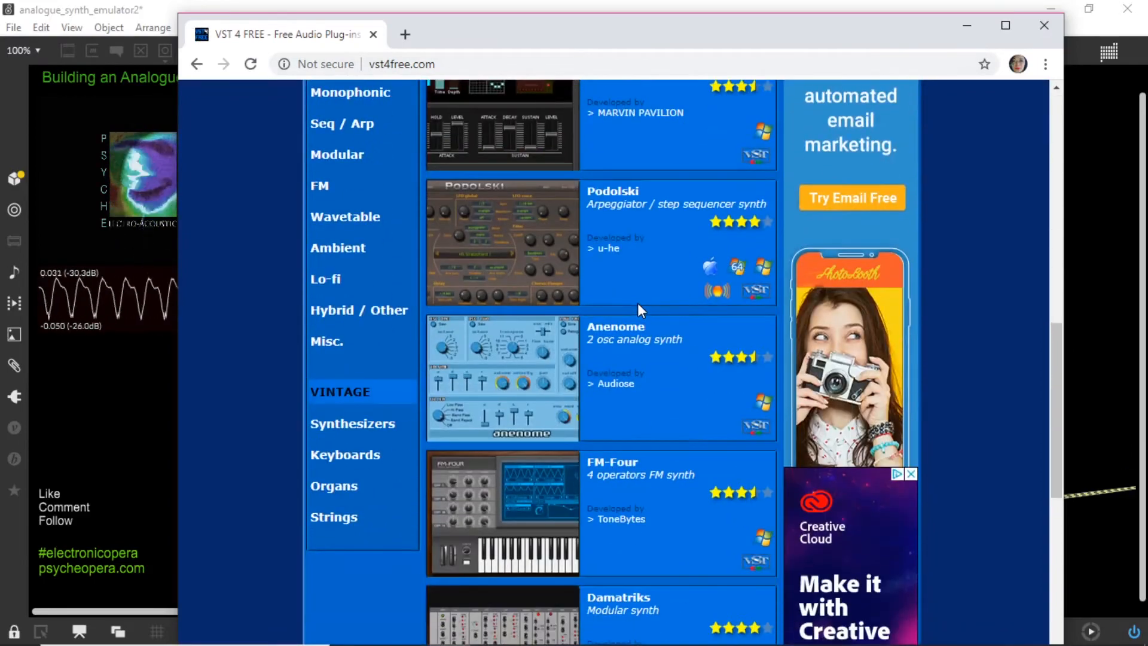
scroll(643, 302, down, 3)
scroll(645, 305, up, 12)
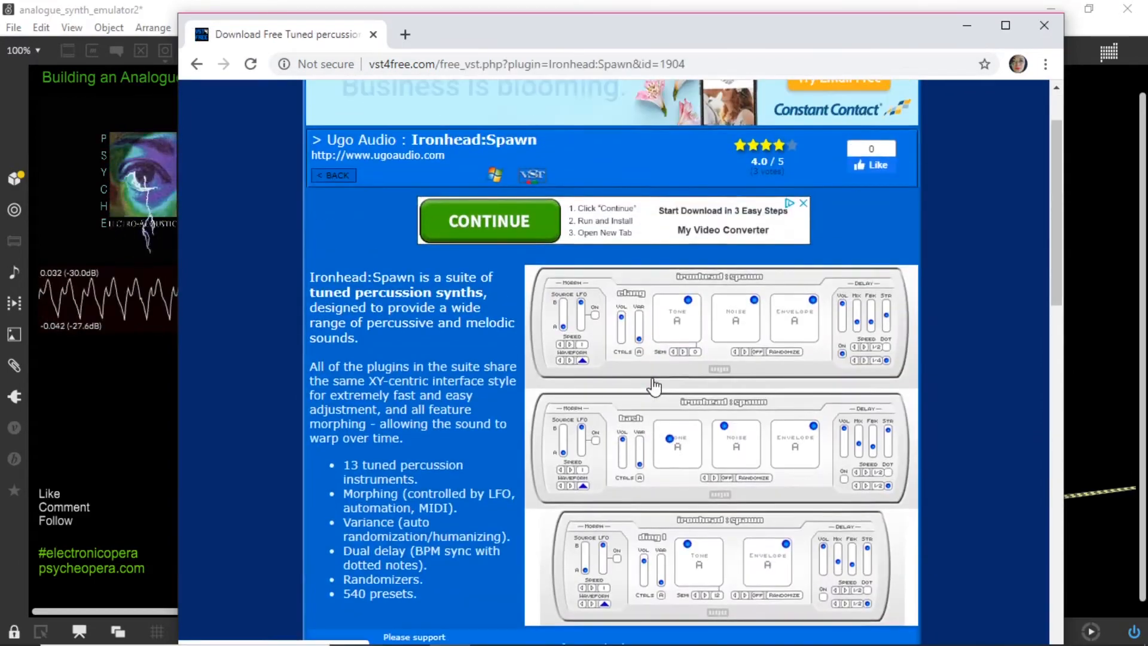
Step: Examine the Ironhead:Spawn page's description, interface pictures, audio demo and Win 32 VST download link
scroll(652, 383, down, 2)
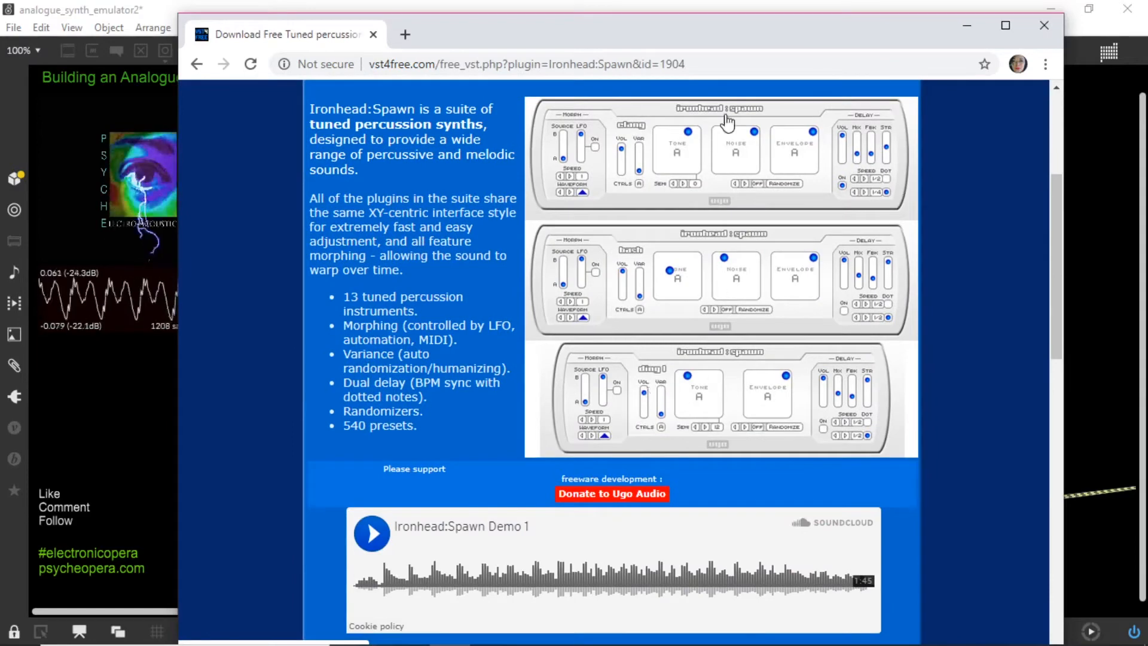
scroll(704, 357, down, 4)
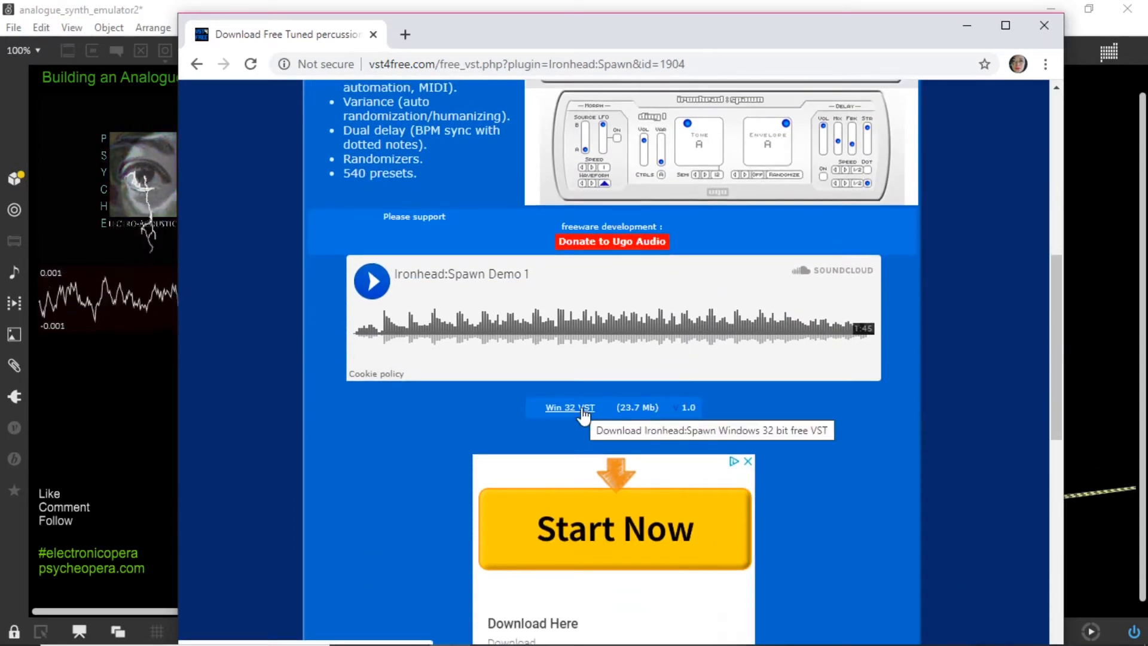
scroll(482, 182, up, 4)
scroll(512, 256, down, 5)
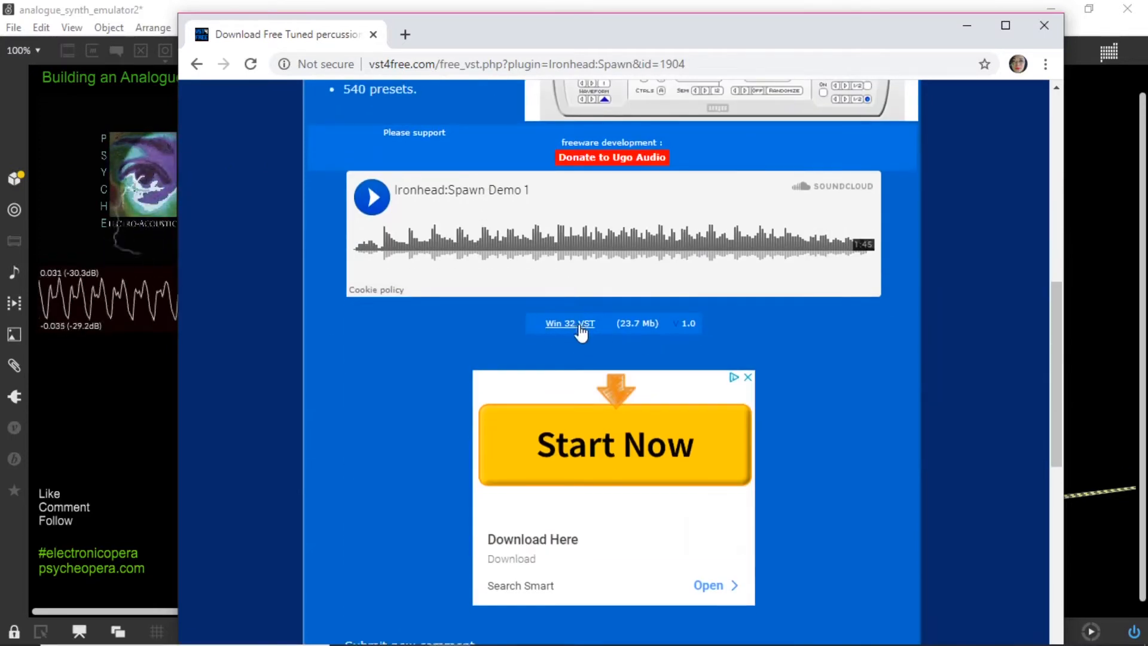
scroll(796, 251, up, 7)
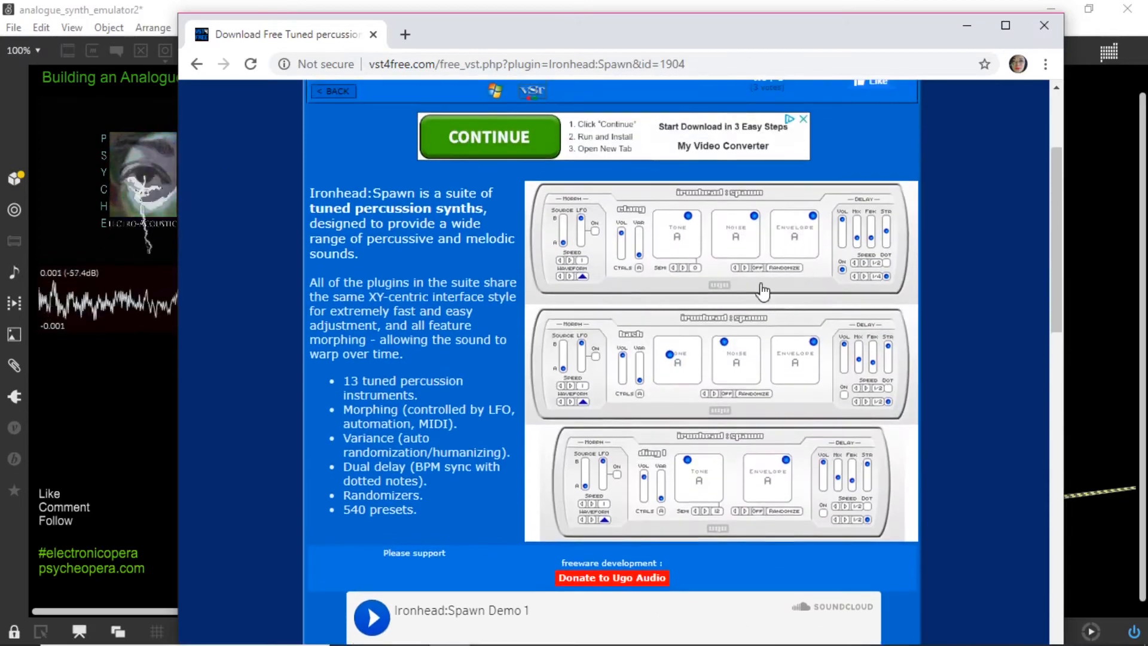
scroll(692, 431, down, 4)
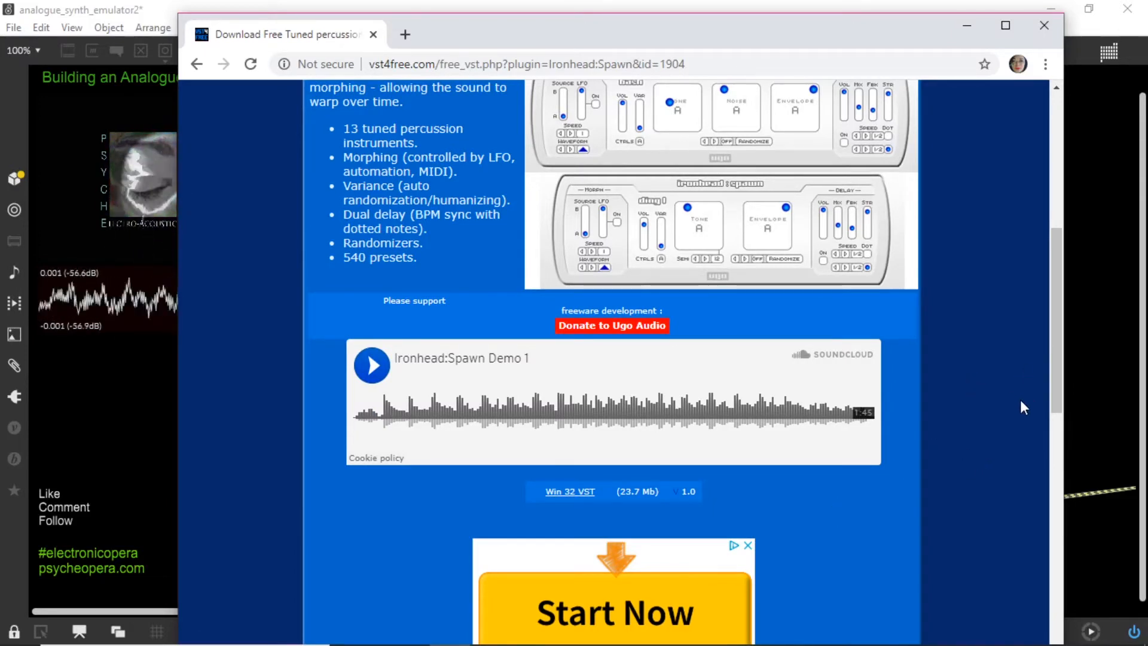
scroll(1017, 402, up, 1)
scroll(1006, 404, up, 5)
scroll(999, 406, down, 5)
scroll(998, 408, up, 5)
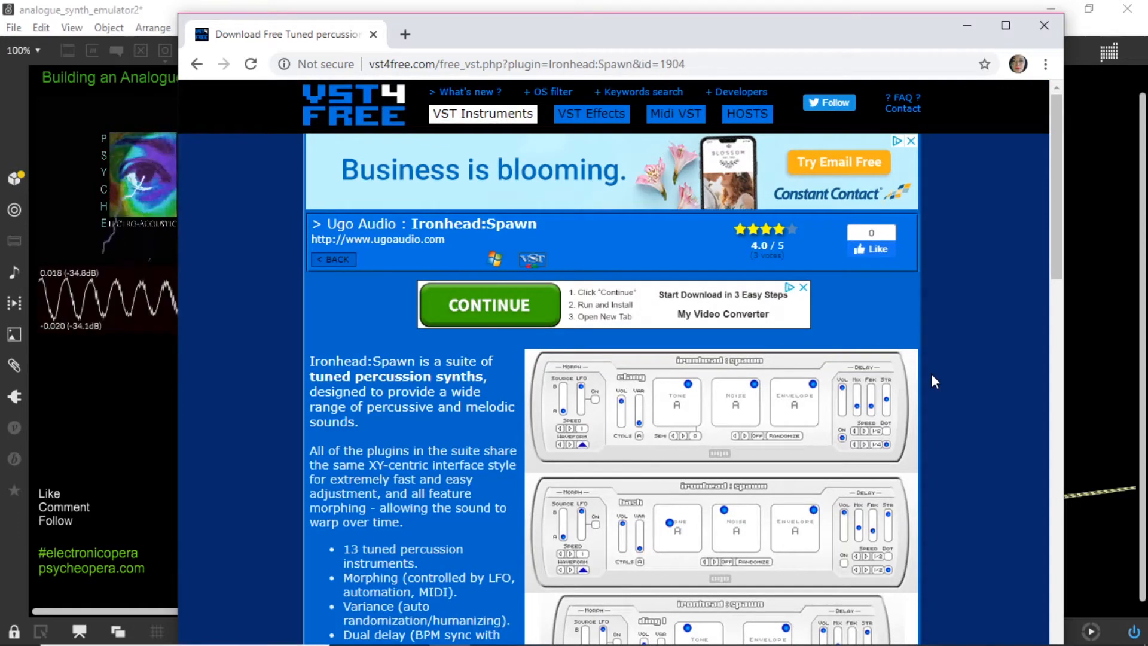
Step: Search Google for Full Bucket Synthesizers and open the vst + au - full bucket music result
click(726, 67)
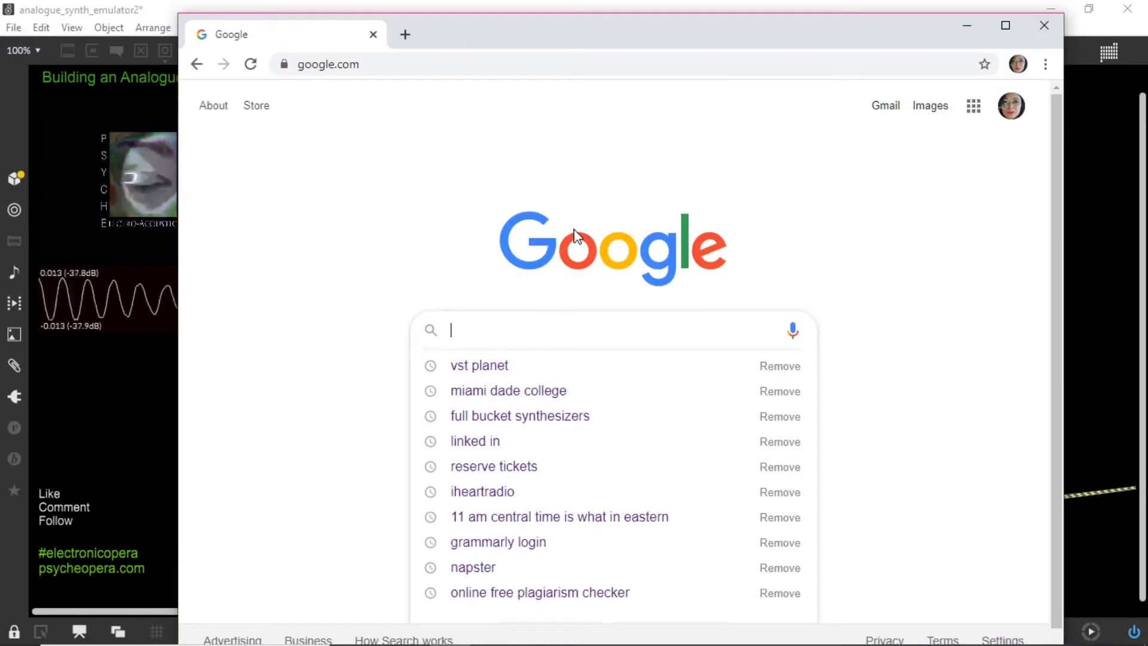
text(Full)
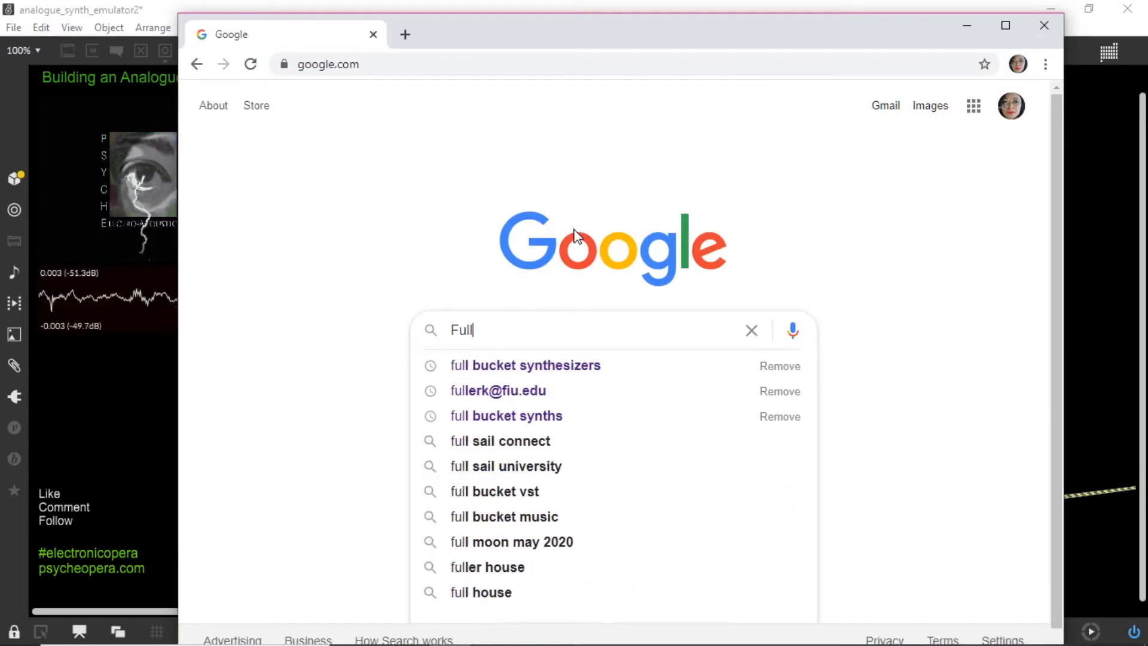
text( Bucket S)
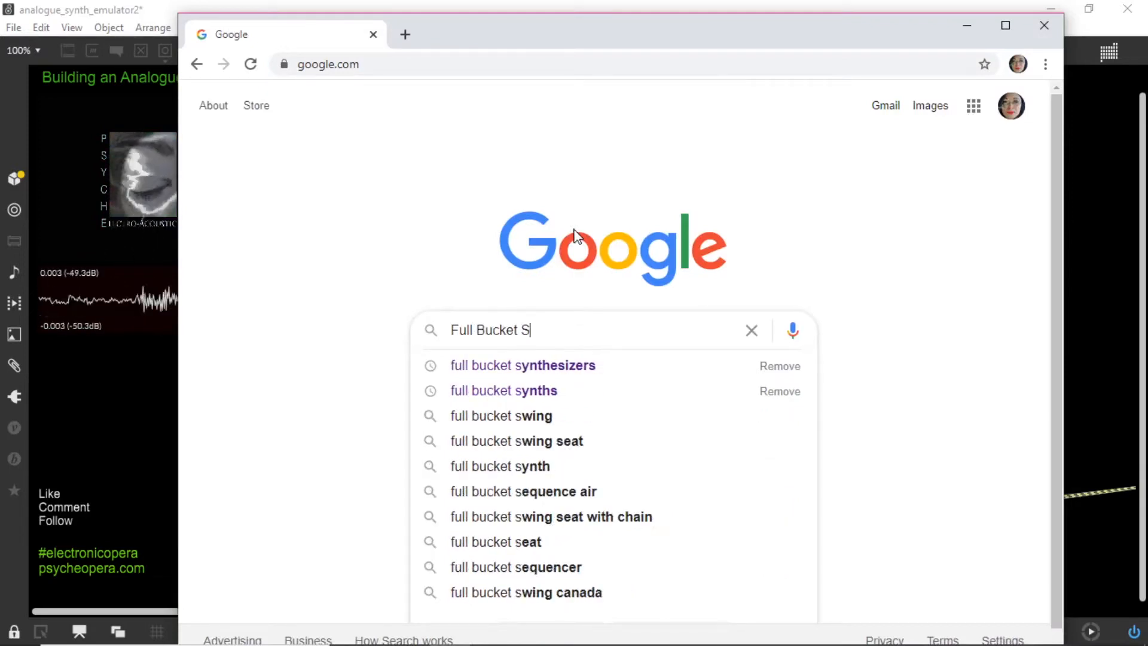
text(ynthesizers)
key(Return)
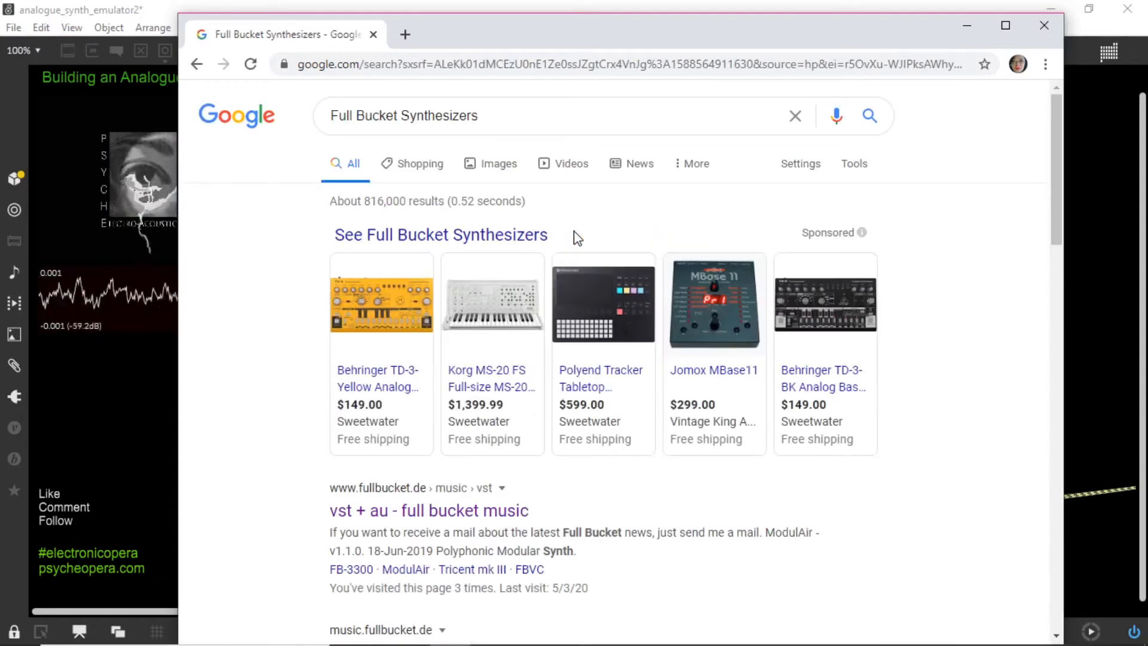
scroll(341, 299, down, 3)
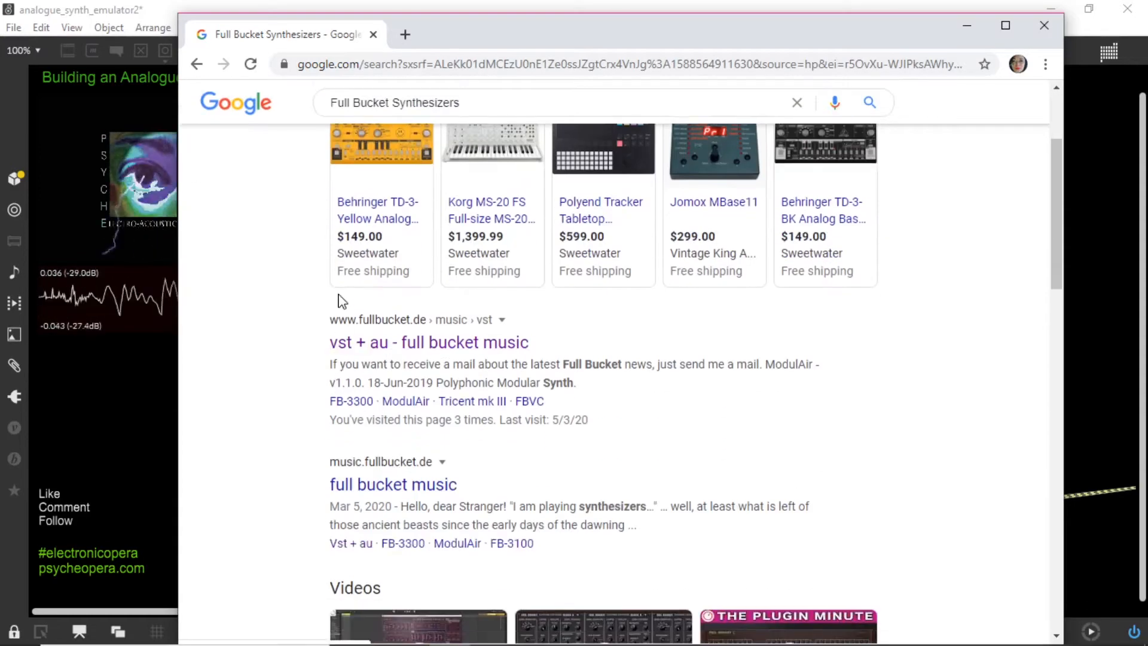
click(411, 343)
Step: Look through the free VST and Audio Units plug-ins listed on the Full Bucket Music page
scroll(614, 415, down, 5)
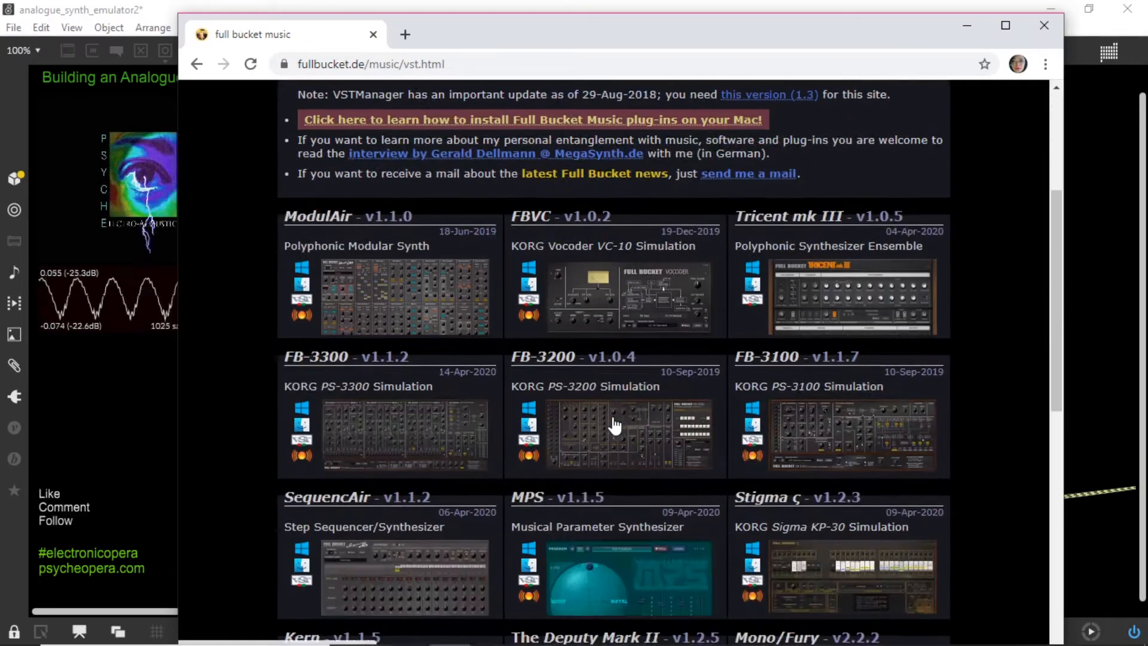
scroll(614, 425, down, 12)
scroll(605, 416, up, 15)
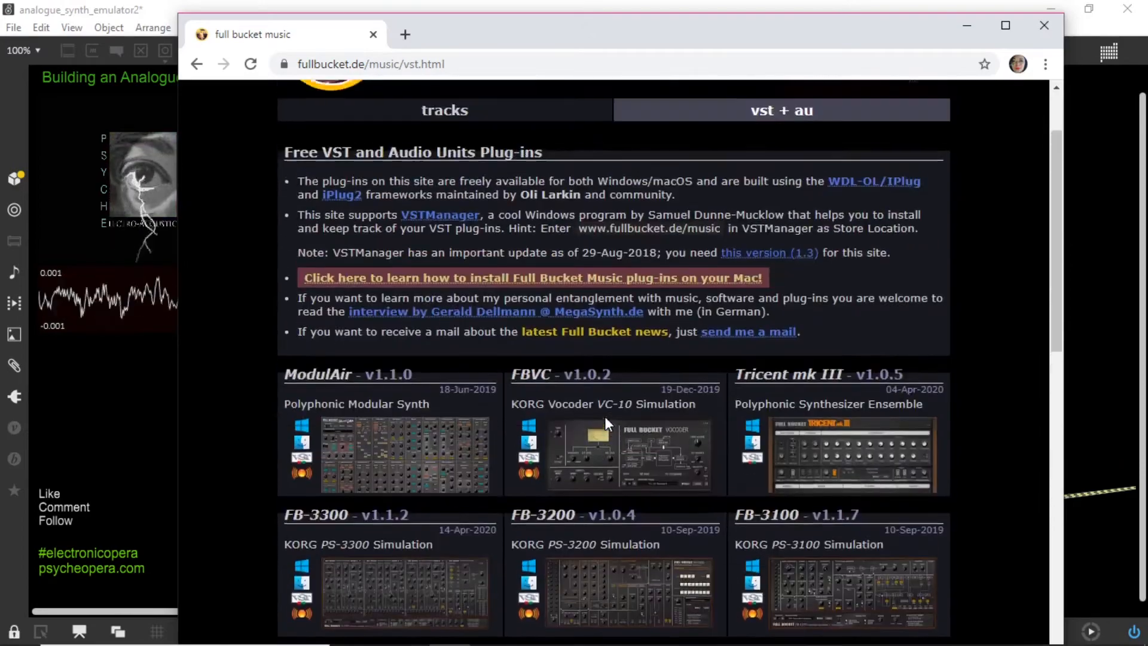
scroll(605, 417, down, 5)
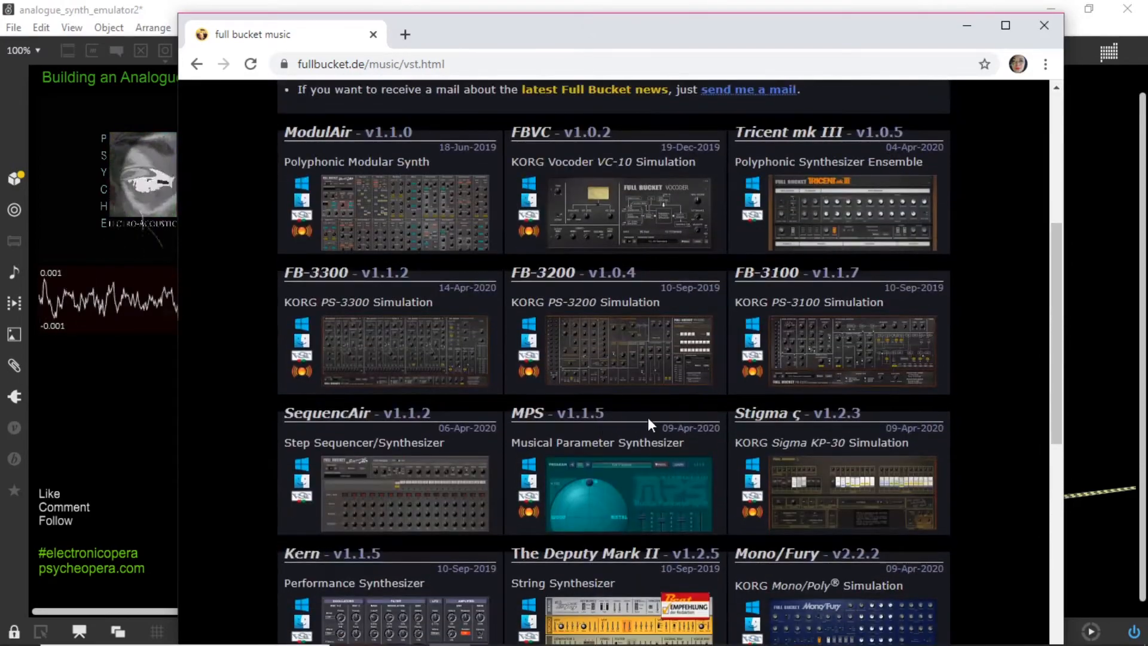
Step: Open the FB-3100 page from the Full Bucket plug-in list, examine its features and download links, and close the browser
scroll(649, 420, down, 8)
scroll(647, 418, up, 15)
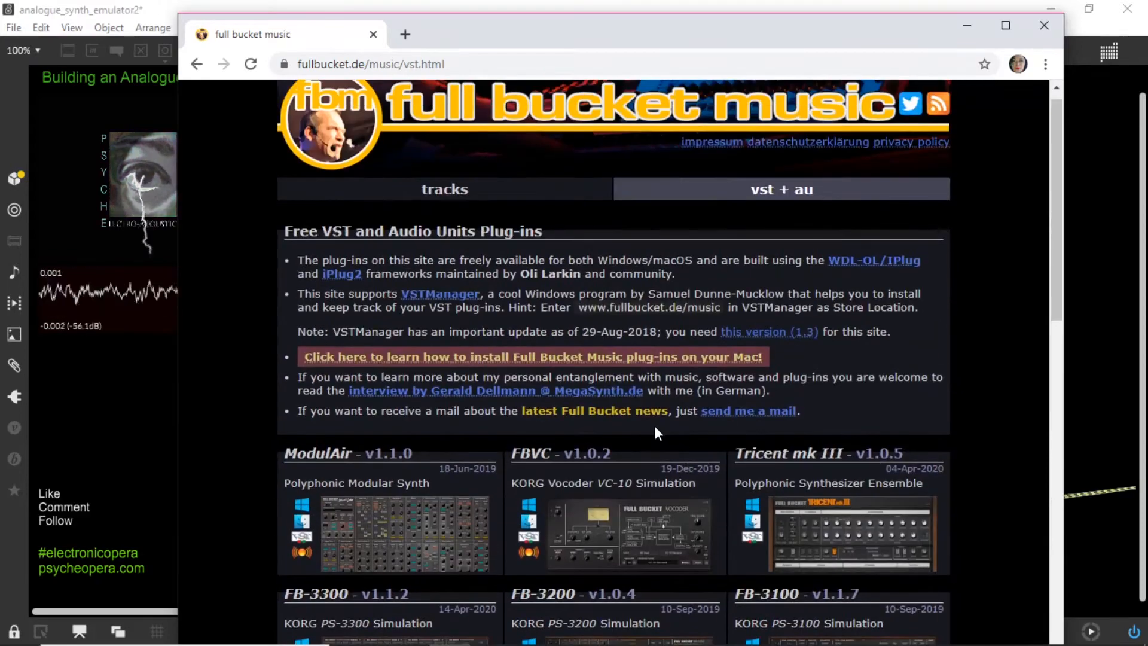
scroll(657, 428, down, 3)
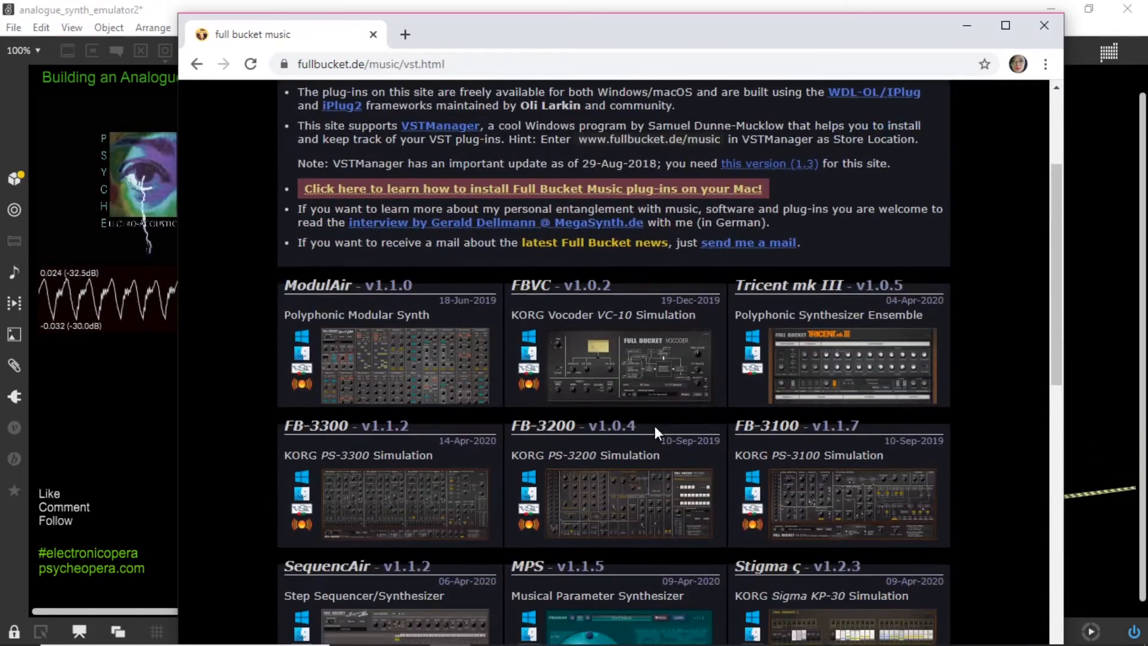
click(819, 502)
scroll(616, 533, down, 4)
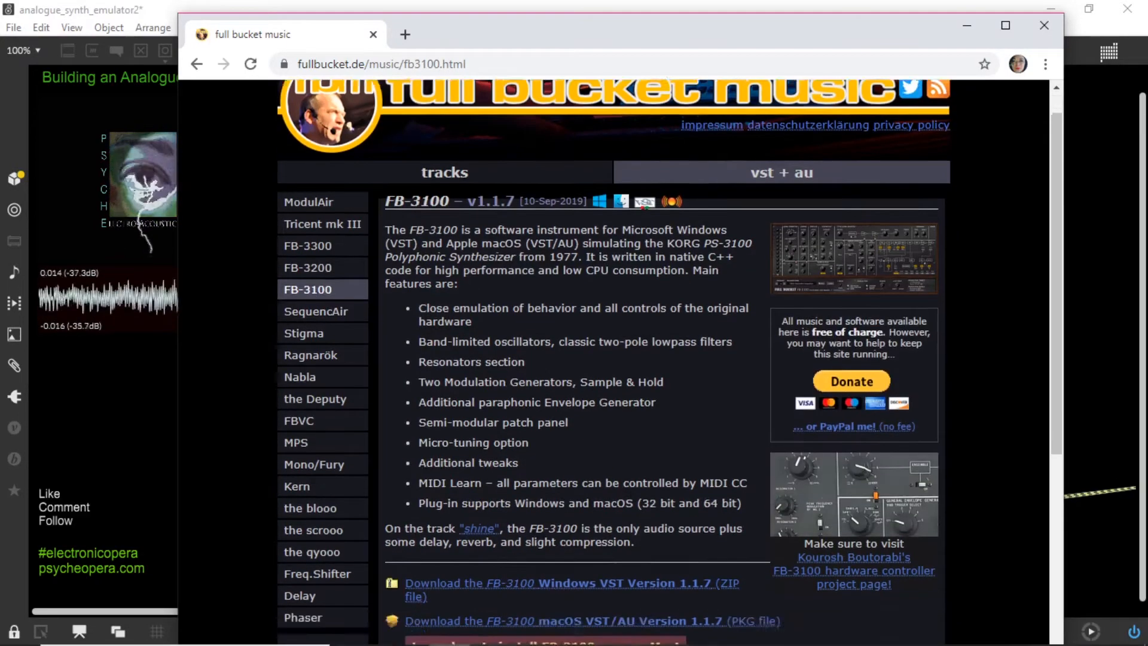
scroll(641, 512, down, 2)
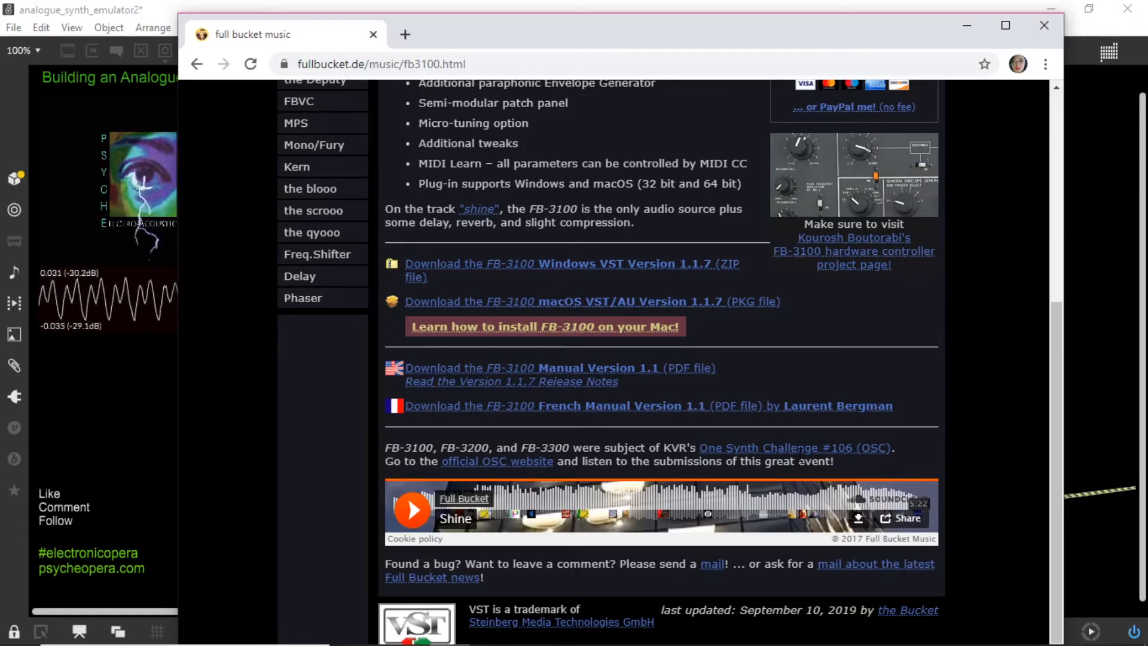
click(1046, 25)
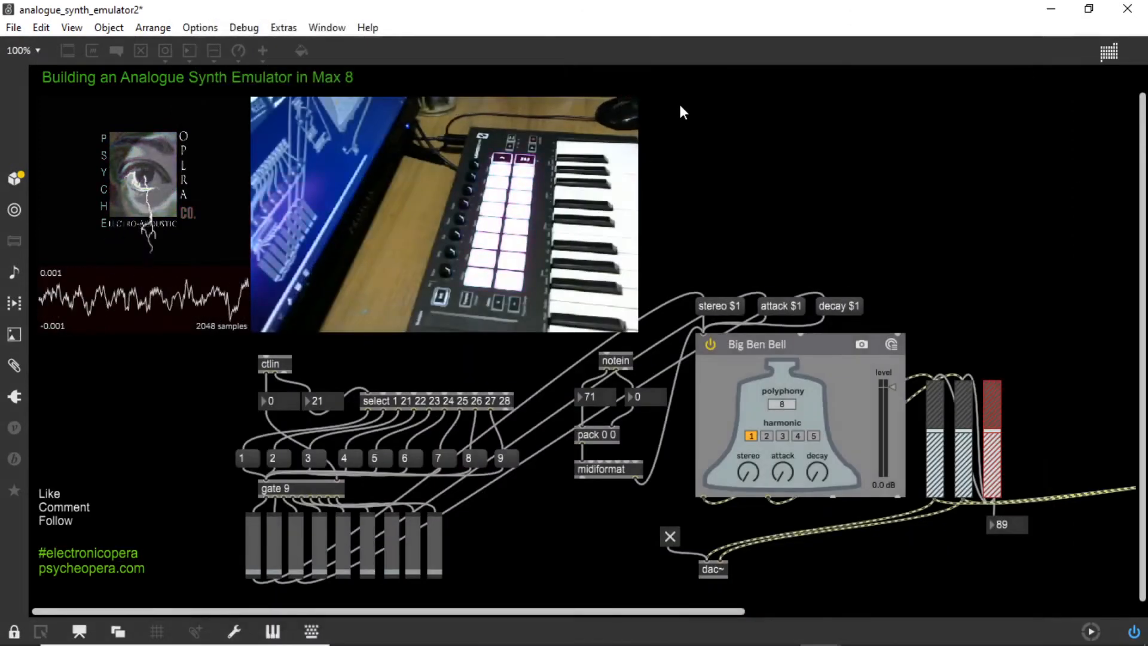
Step: Inspect the contents of the stigma_1_2_3 plug-in folder on the desktop and close it
click(1054, 8)
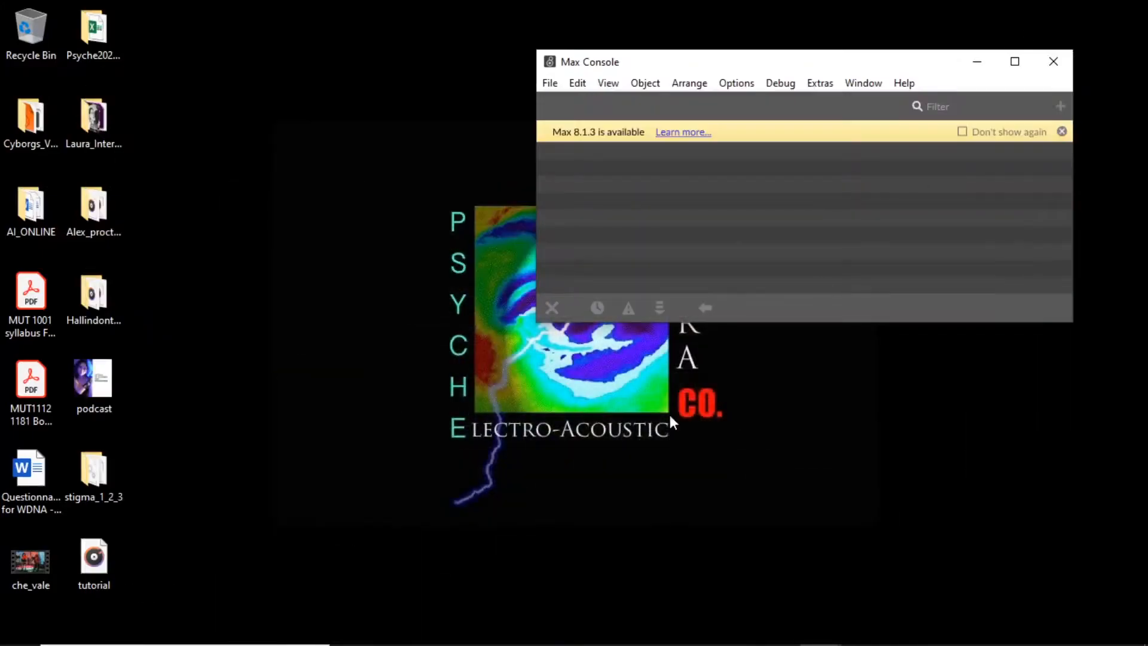
double_click(83, 475)
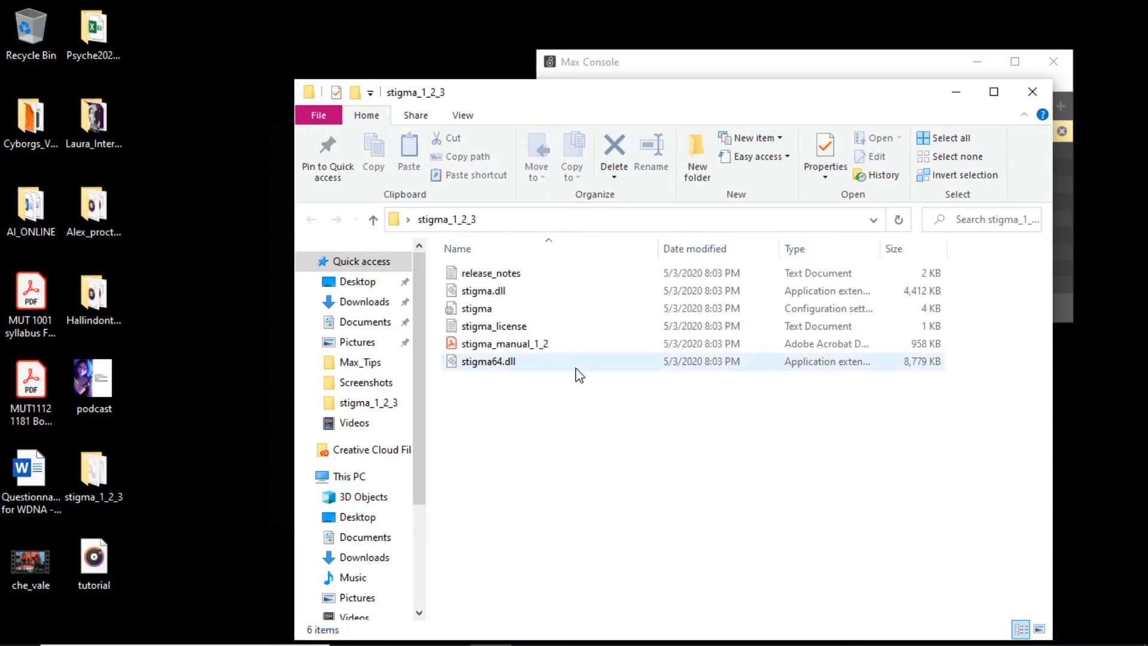
click(1033, 91)
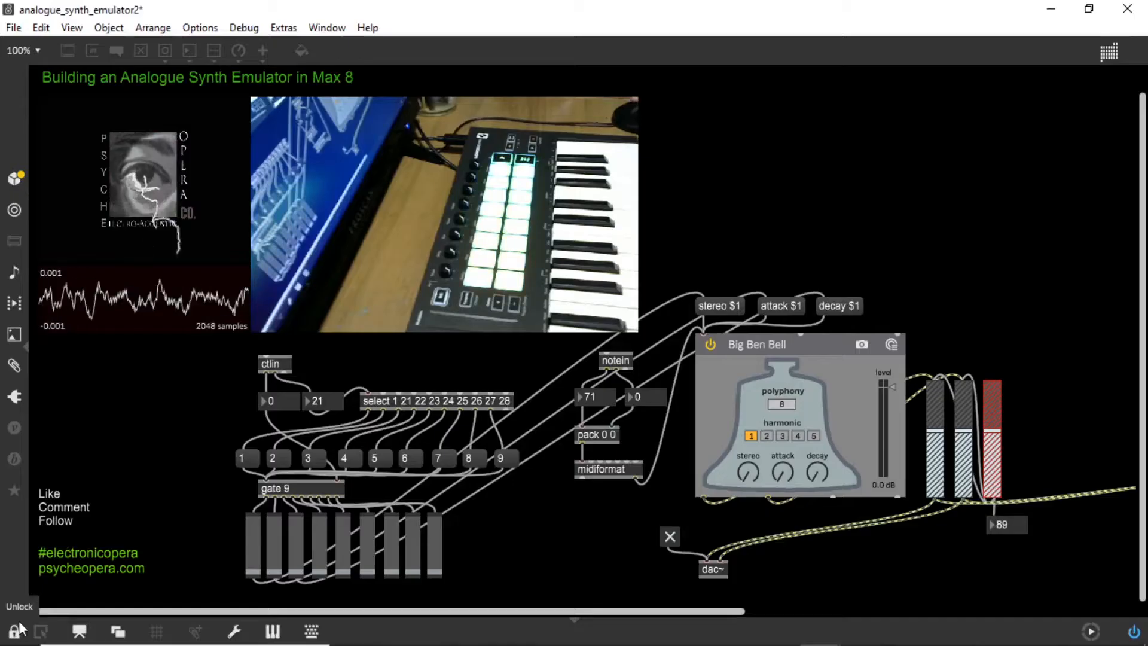
Step: Unlock the patch and add a vst~ object in the empty area beside the notein chain
click(15, 631)
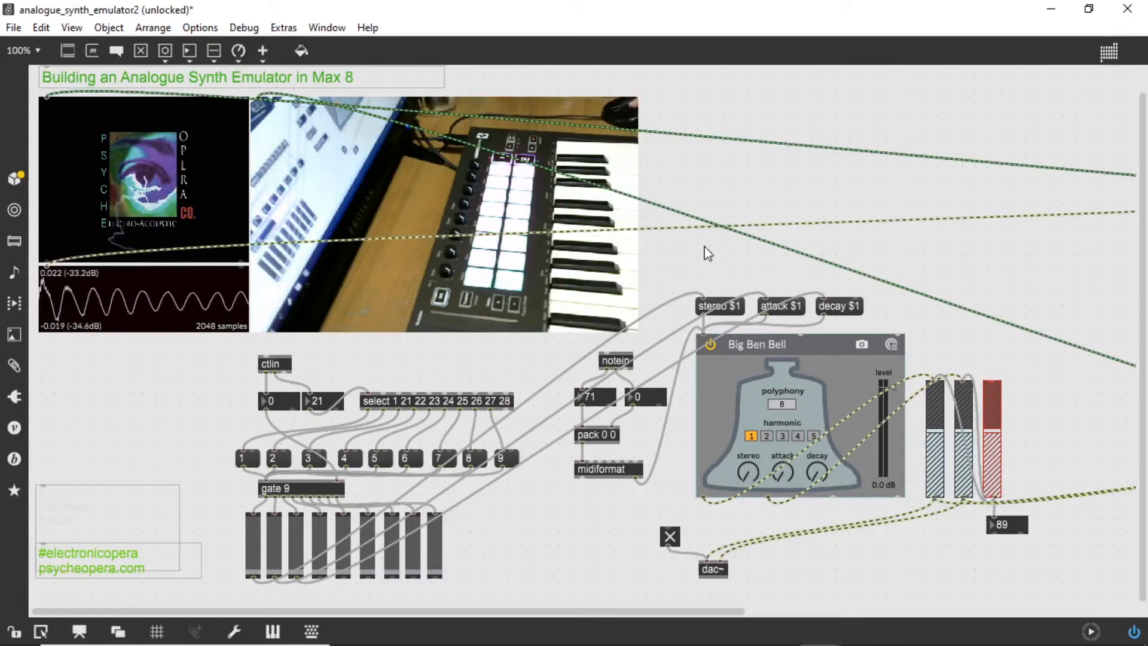
mouse_move(720, 259)
mouse_down()
mouse_move(712, 460)
mouse_move(725, 271)
mouse_up()
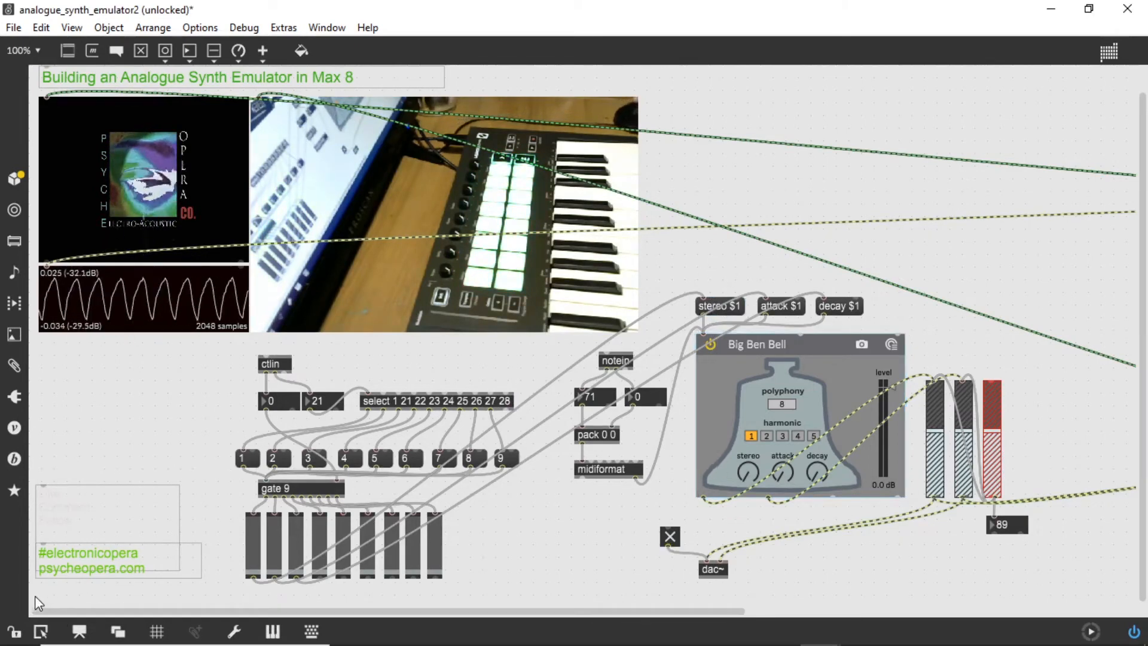
key(ctrl+e)
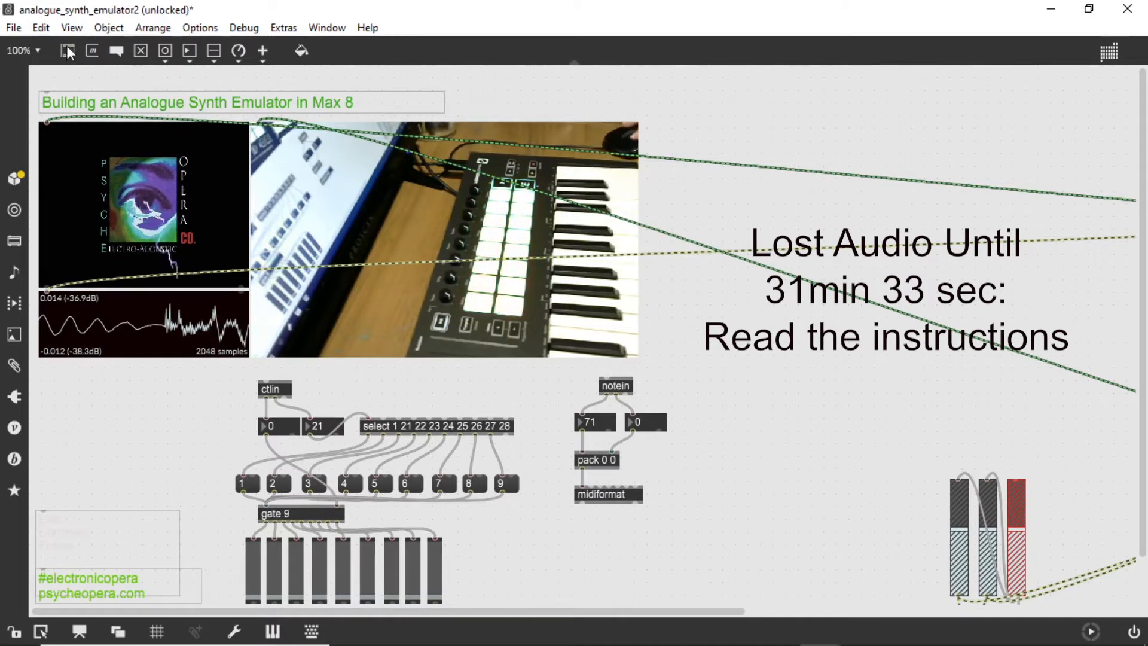
drag(68, 50, 782, 413)
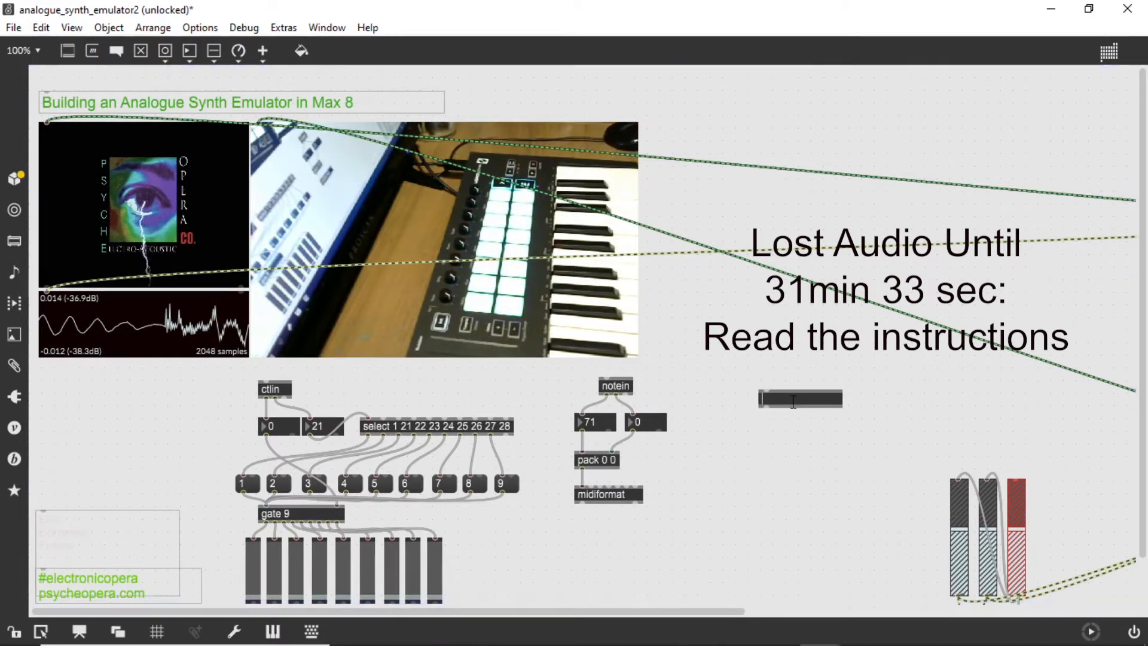
text(vst~)
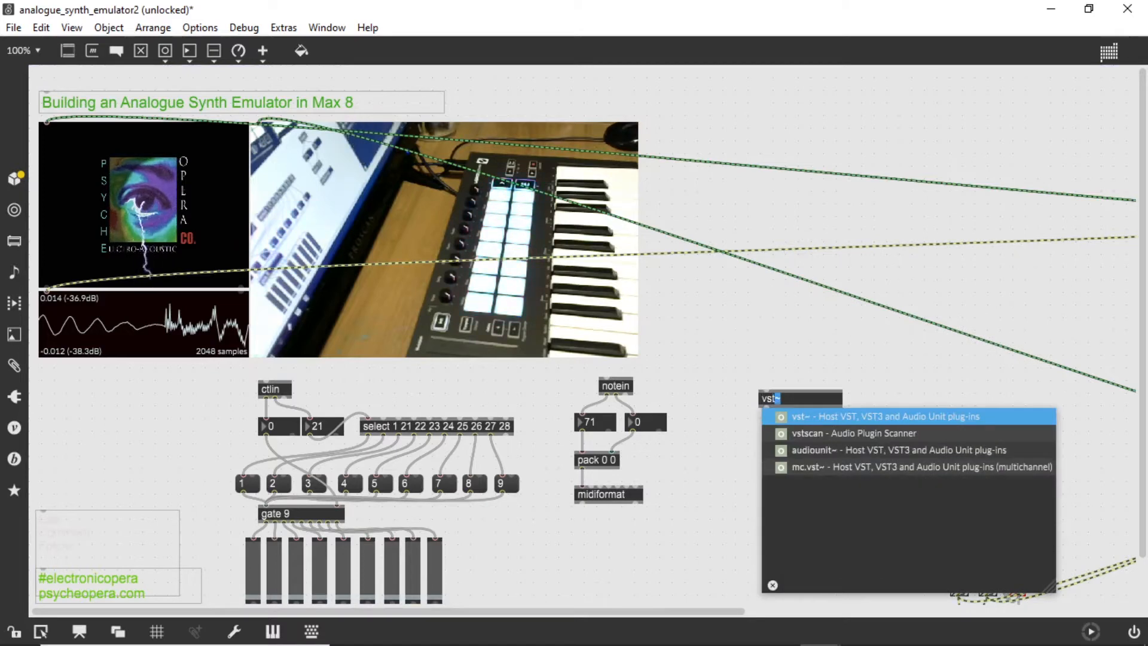
key(Return)
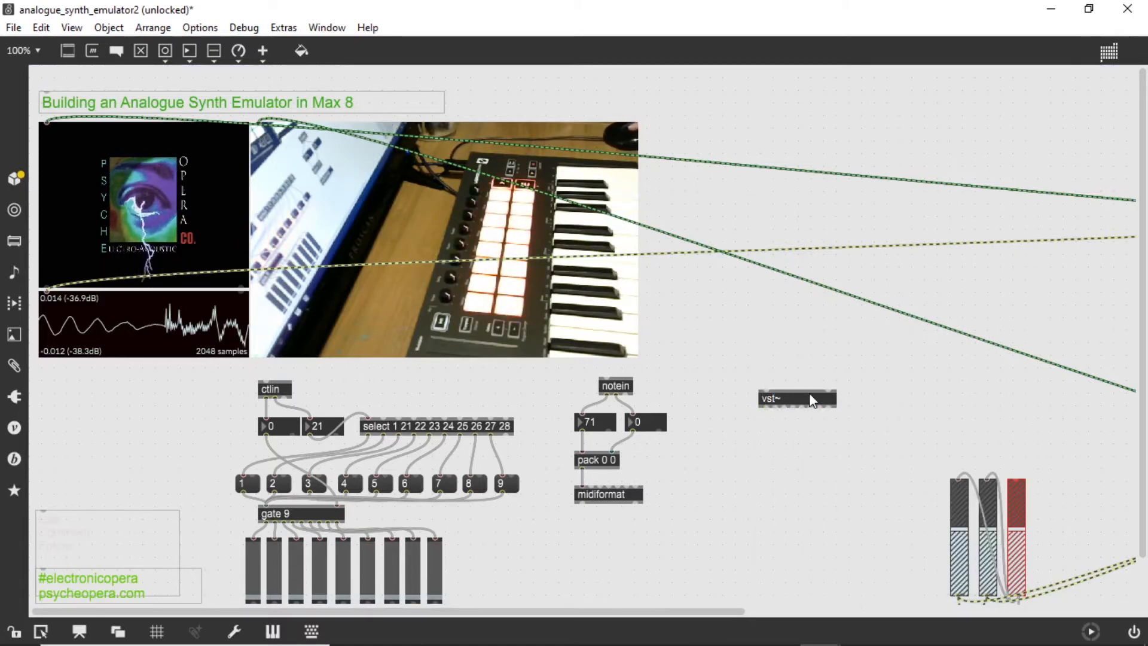
mouse_move(815, 417)
mouse_down()
mouse_move(826, 495)
mouse_move(833, 435)
mouse_move(820, 419)
mouse_move(811, 431)
mouse_up()
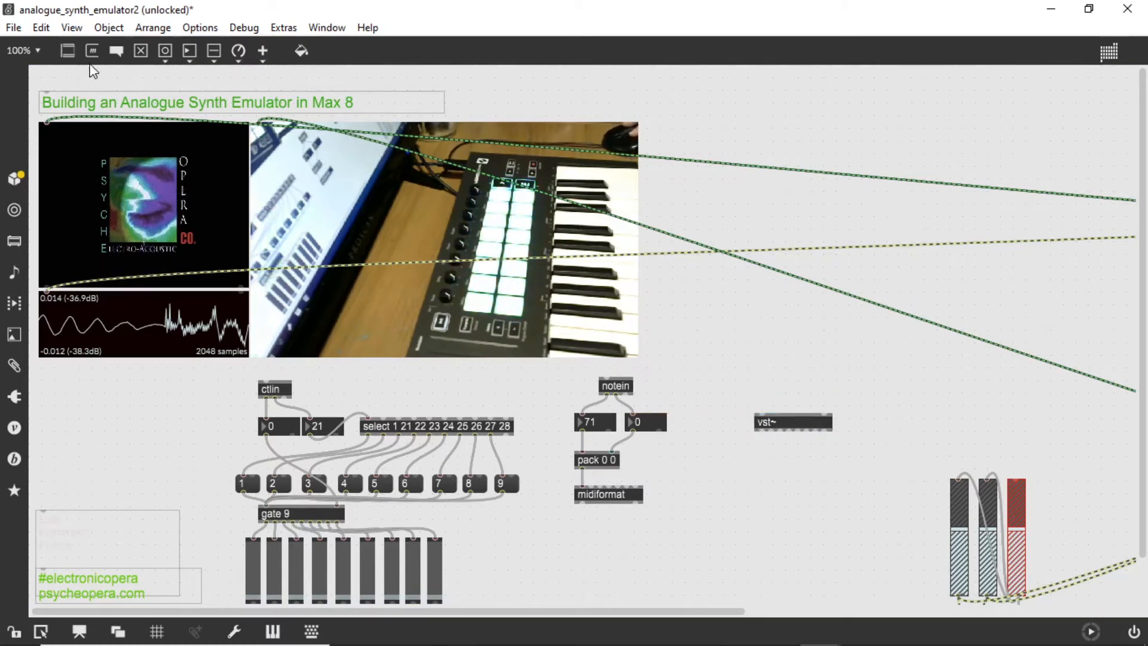
Step: Add a plug message above the vst~ object and connect it to vst~'s first inlet
drag(92, 50, 733, 389)
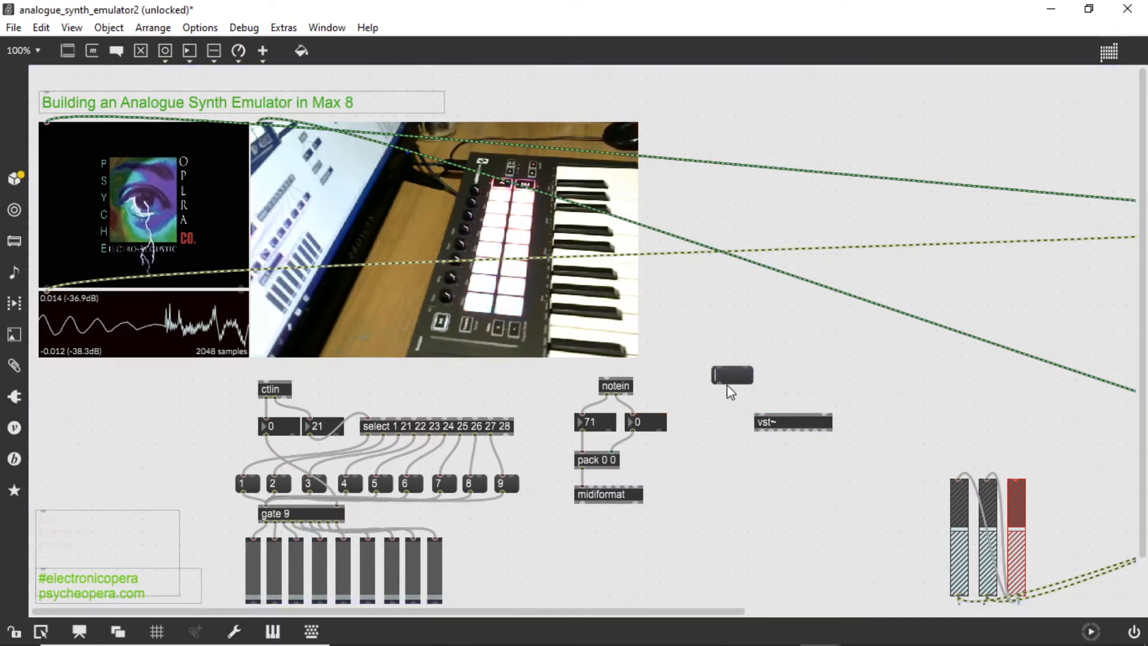
text(plug)
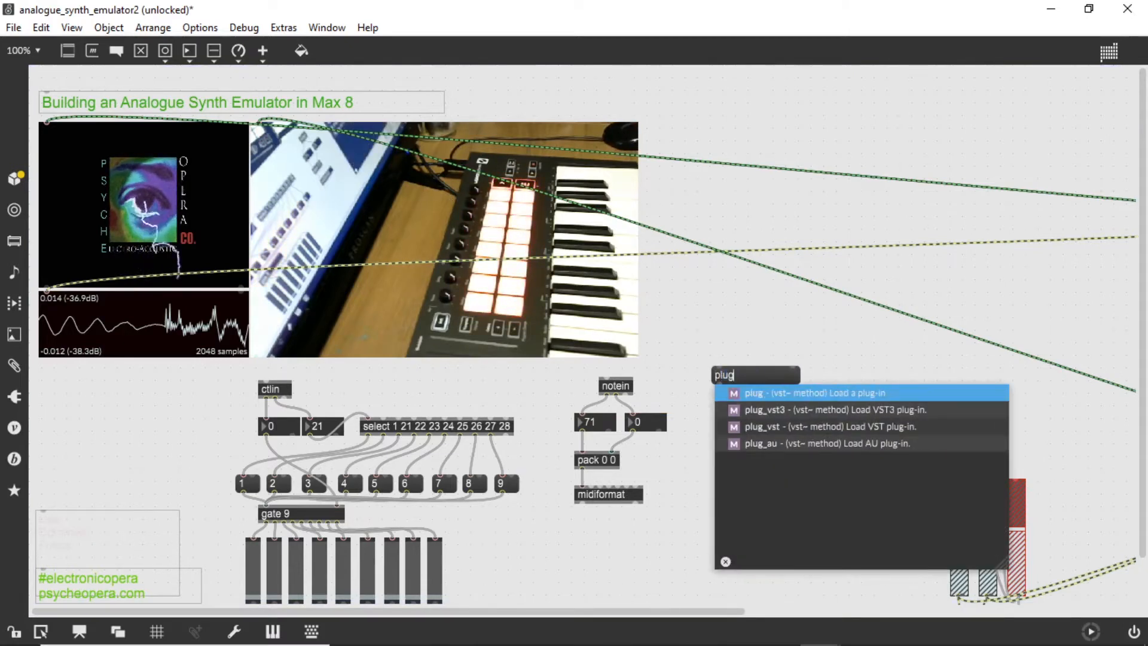
click(752, 342)
drag(718, 383, 770, 428)
drag(735, 379, 742, 401)
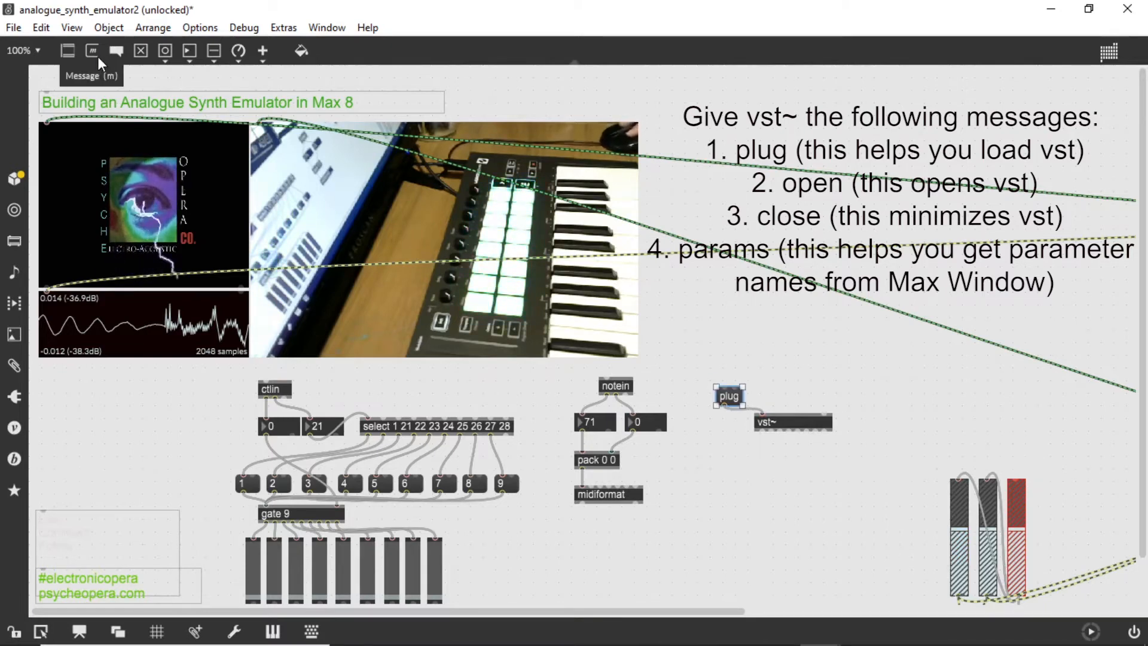
Step: Add an open message beside plug and connect it to vst~'s first inlet
drag(92, 51, 795, 409)
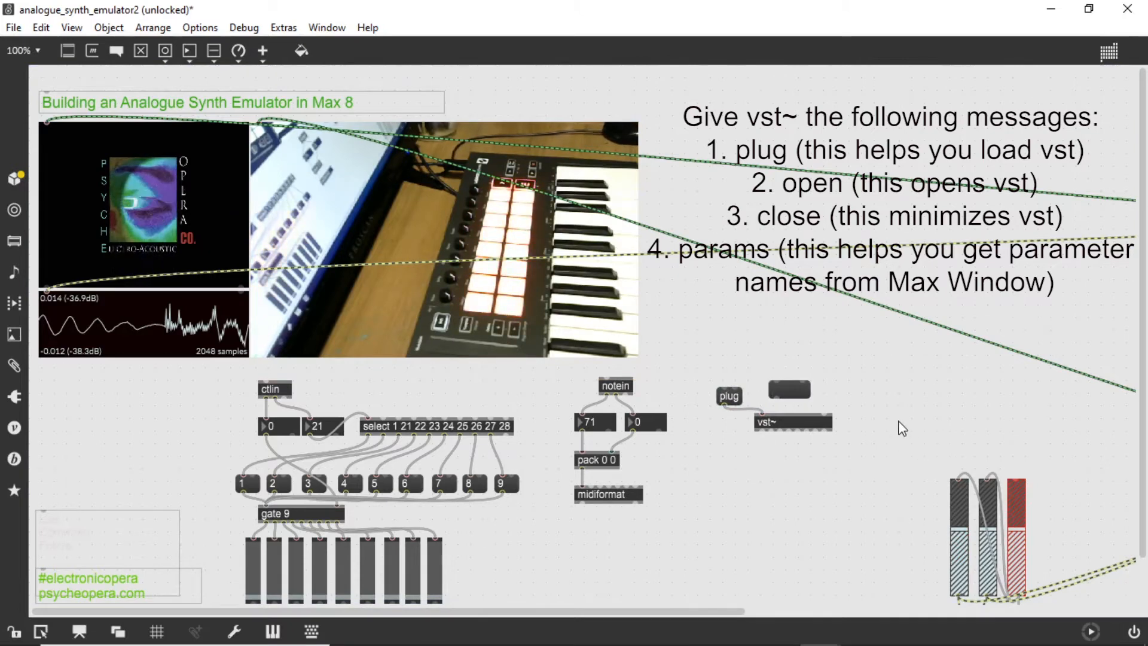
text(open)
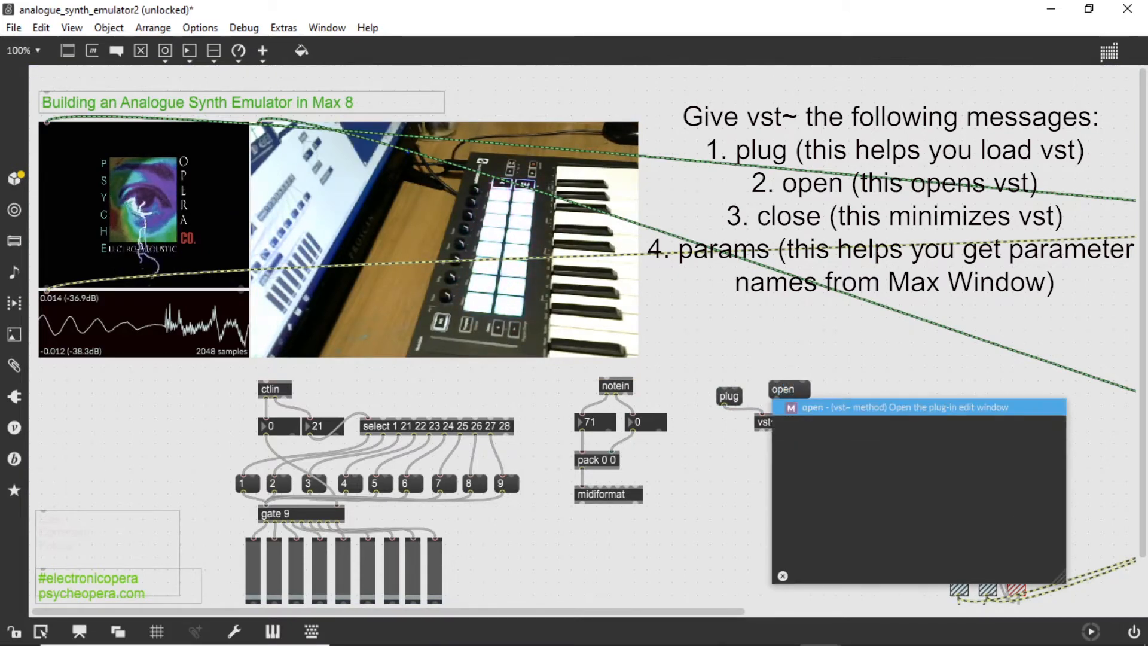
click(871, 351)
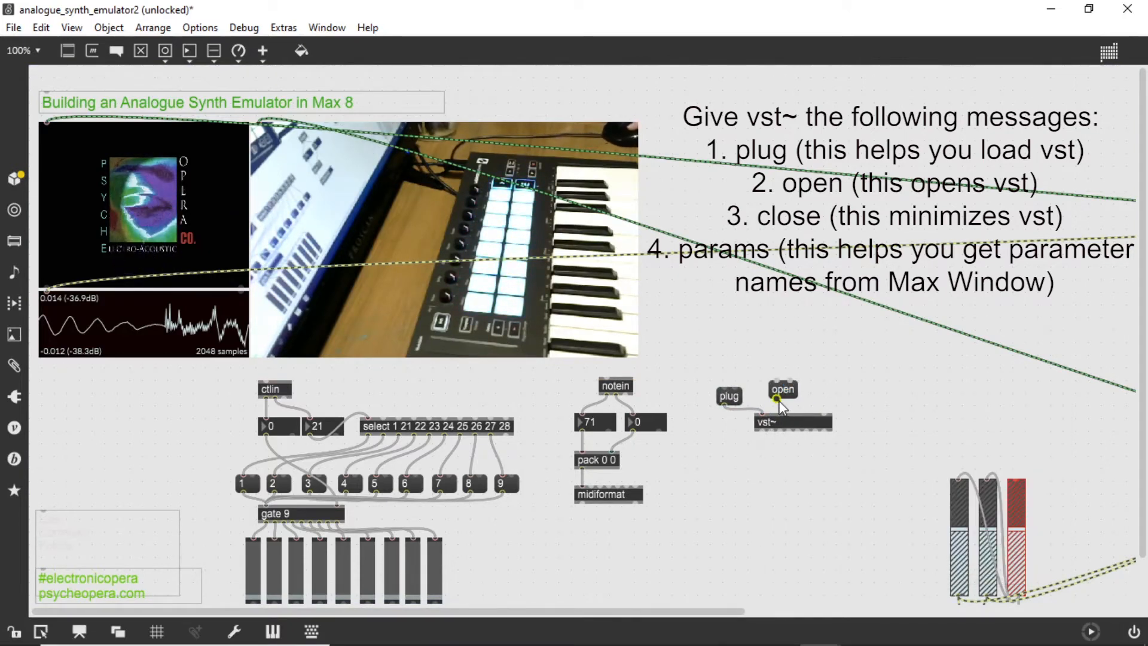
drag(787, 398, 769, 404)
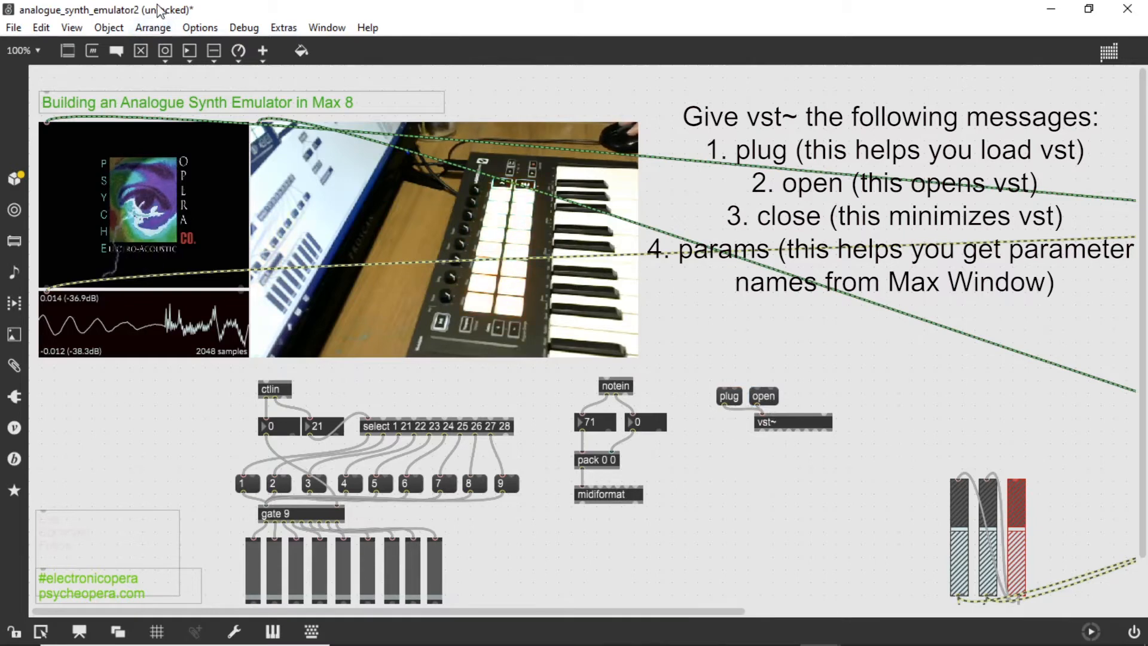
Step: Add a close message beside open, connect it to vst~'s first inlet and align it with the row
click(92, 51)
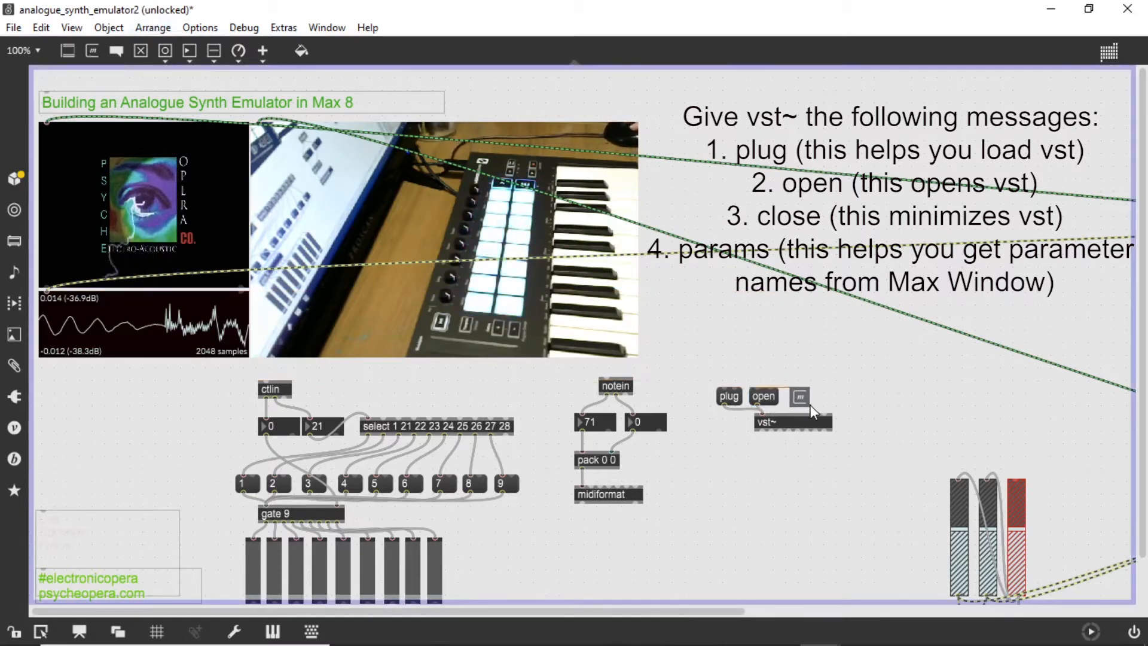
click(811, 406)
text(close)
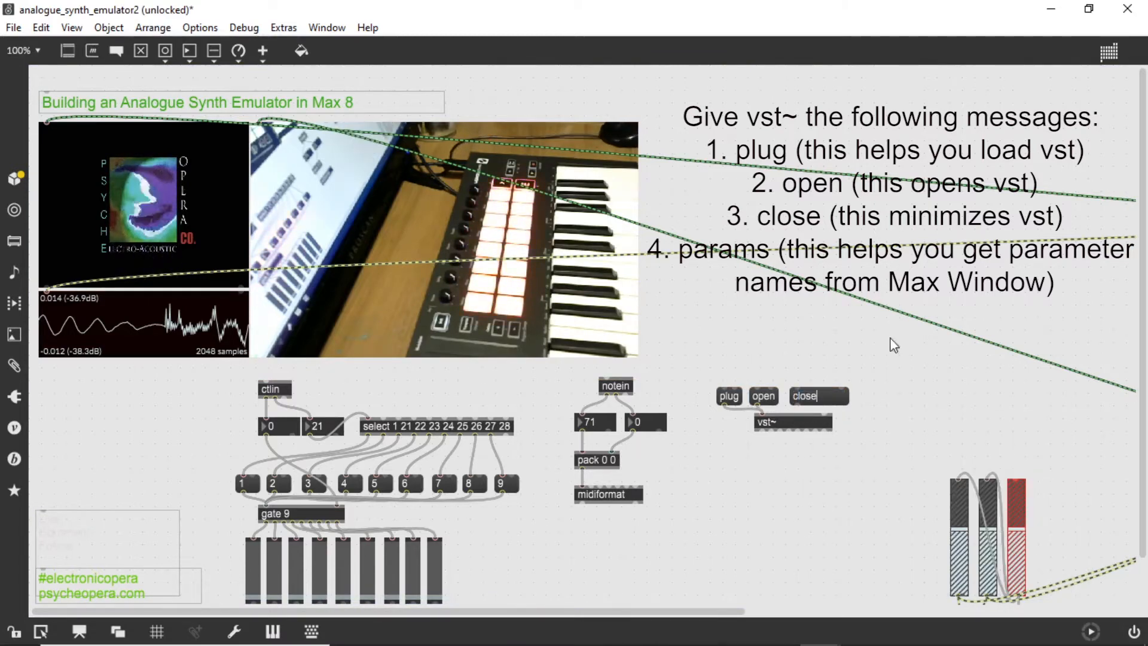
mouse_move(798, 406)
mouse_down()
mouse_move(763, 414)
mouse_move(802, 399)
mouse_up()
click(803, 399)
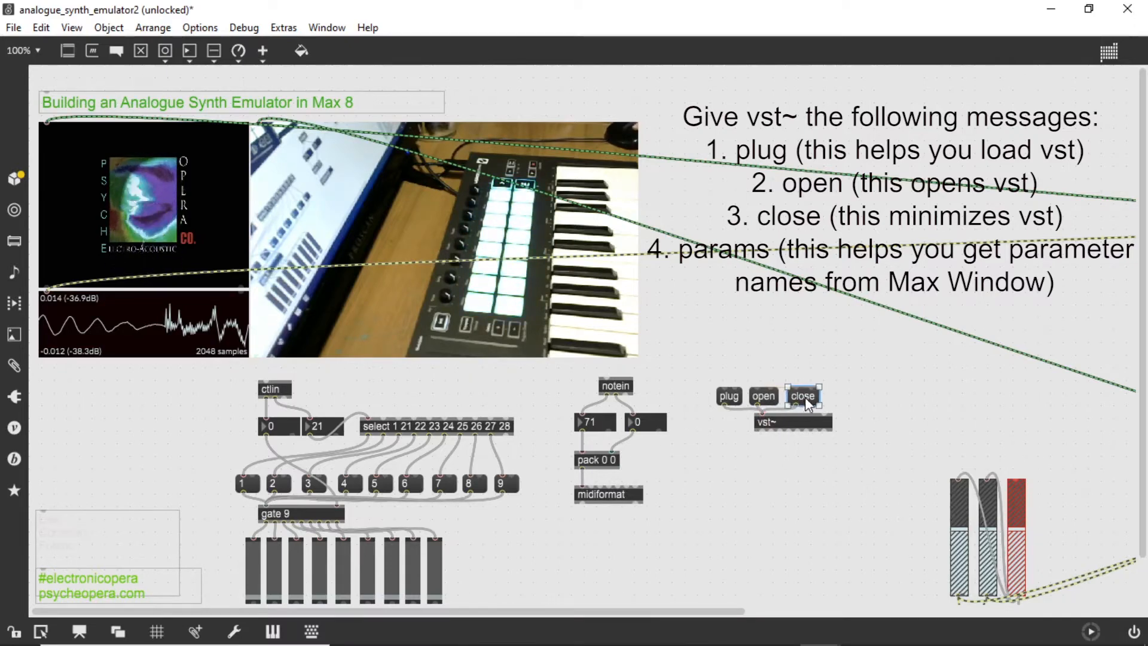
click(893, 408)
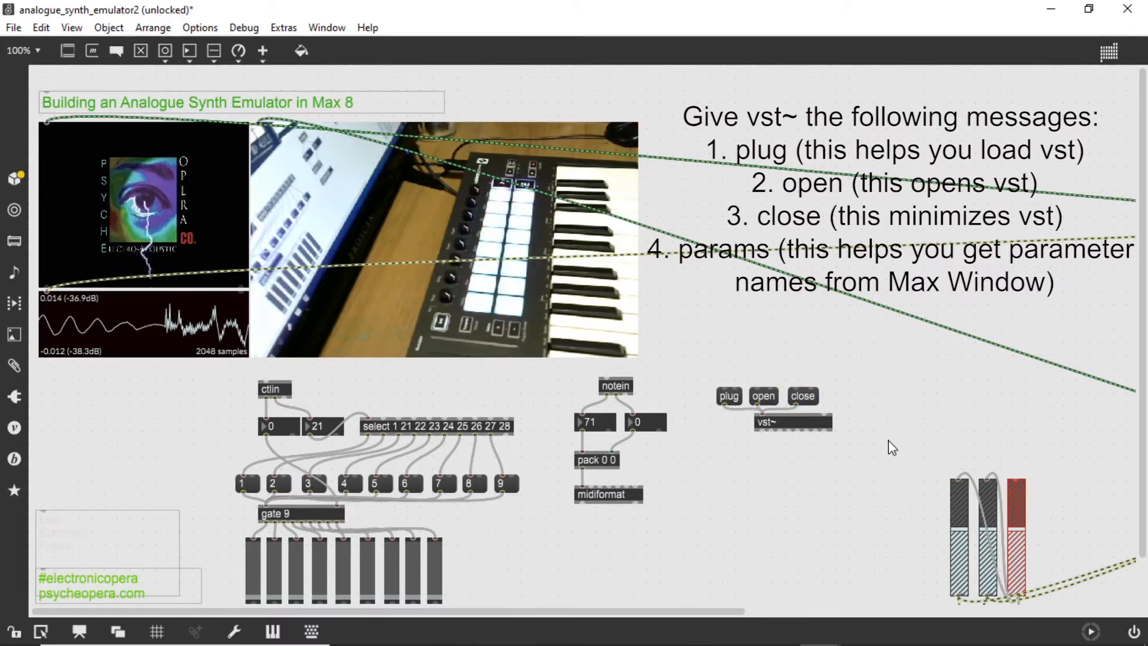
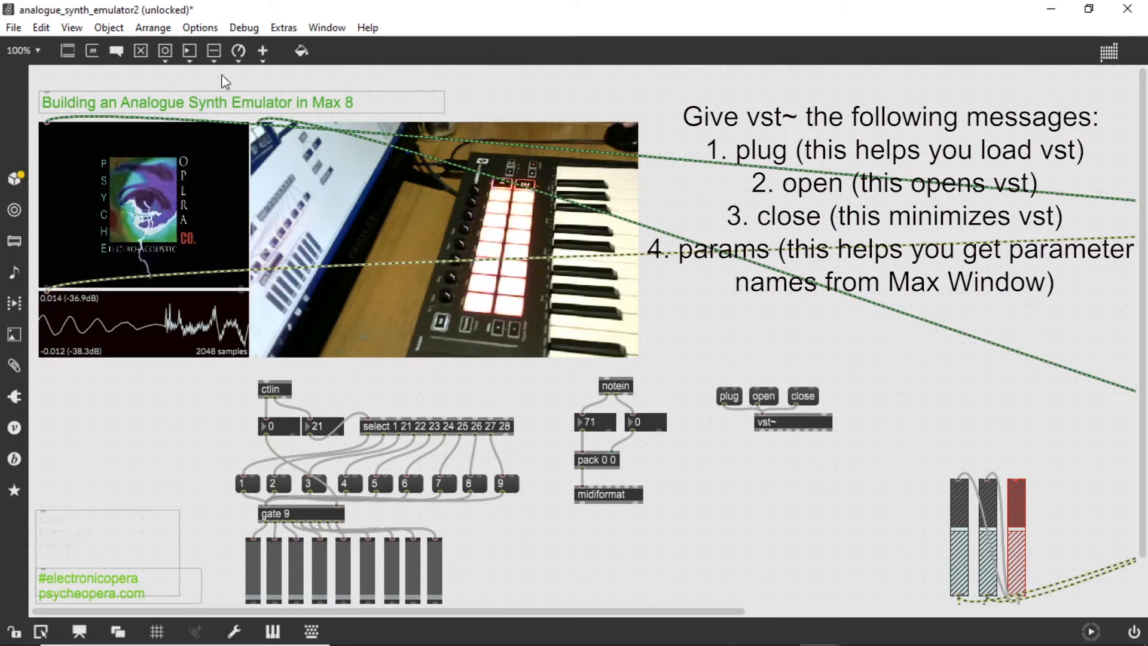
Step: Add a params message beside close, connect it to vst~'s first inlet and move it nearer the other messages
drag(92, 51, 859, 412)
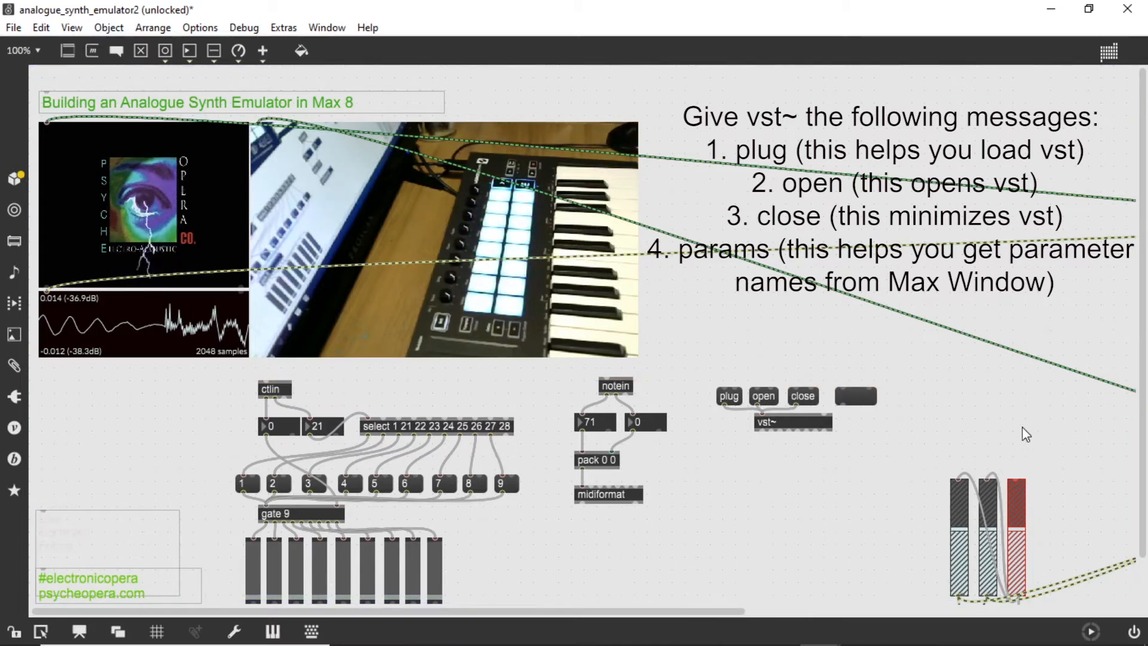
text(para)
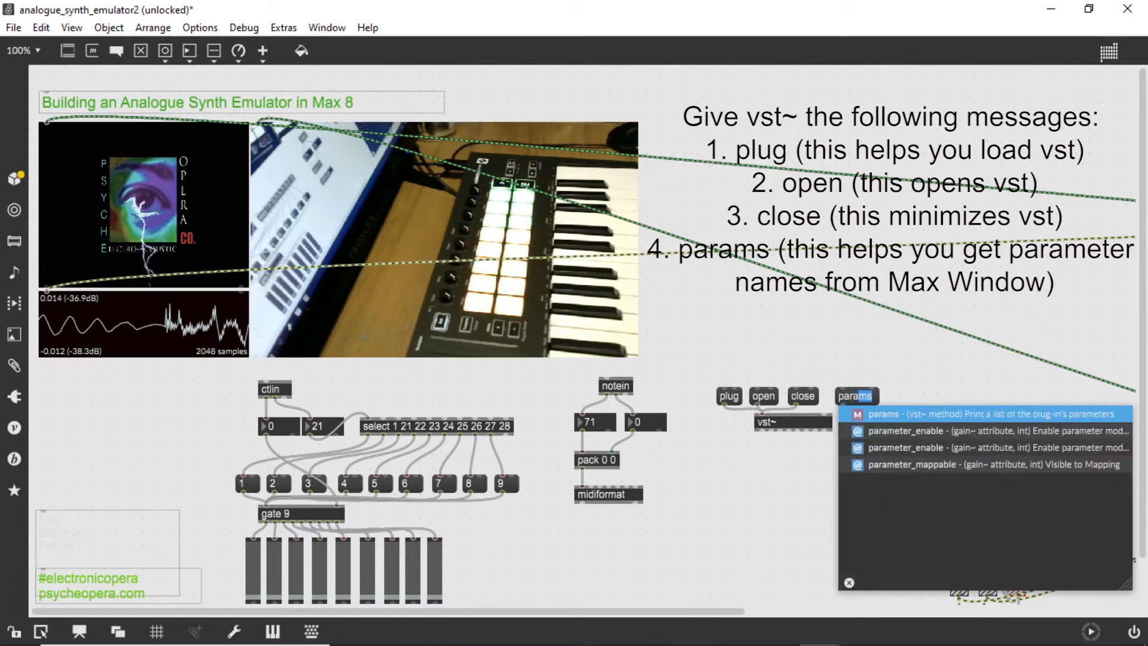
text(ms)
click(914, 365)
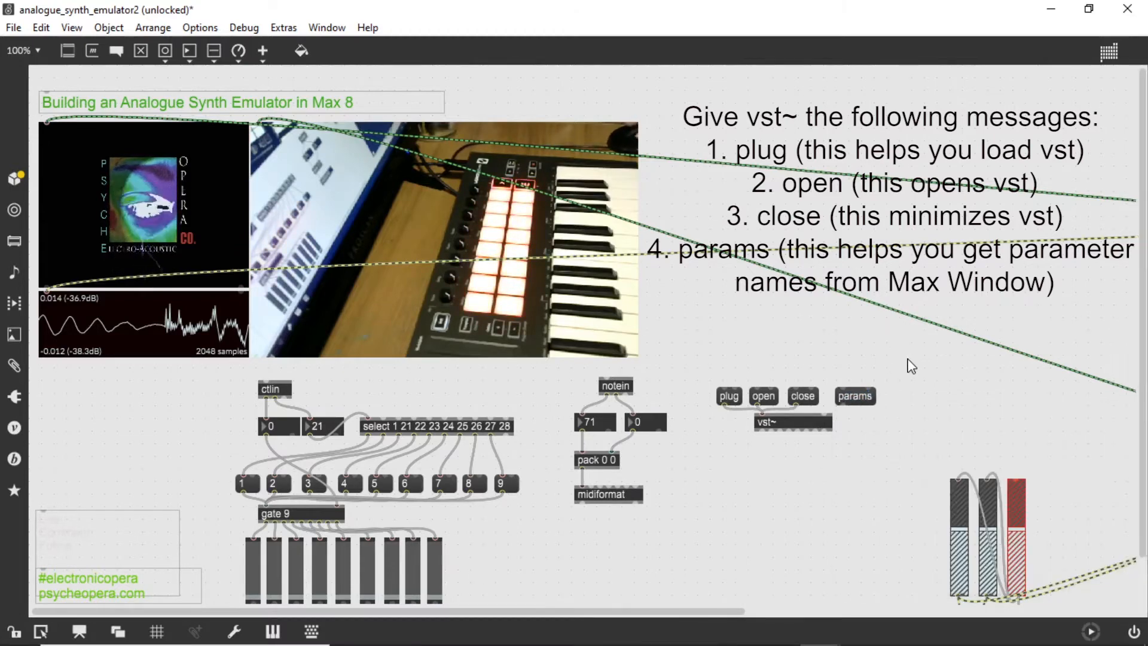
drag(833, 408, 763, 414)
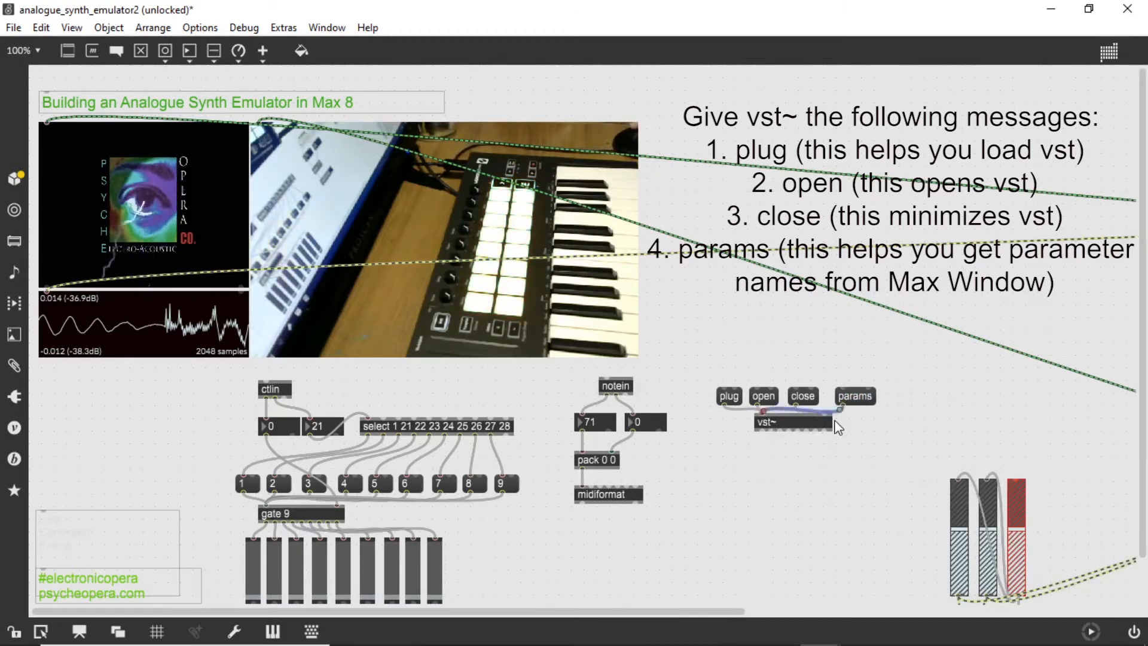
drag(854, 397, 845, 396)
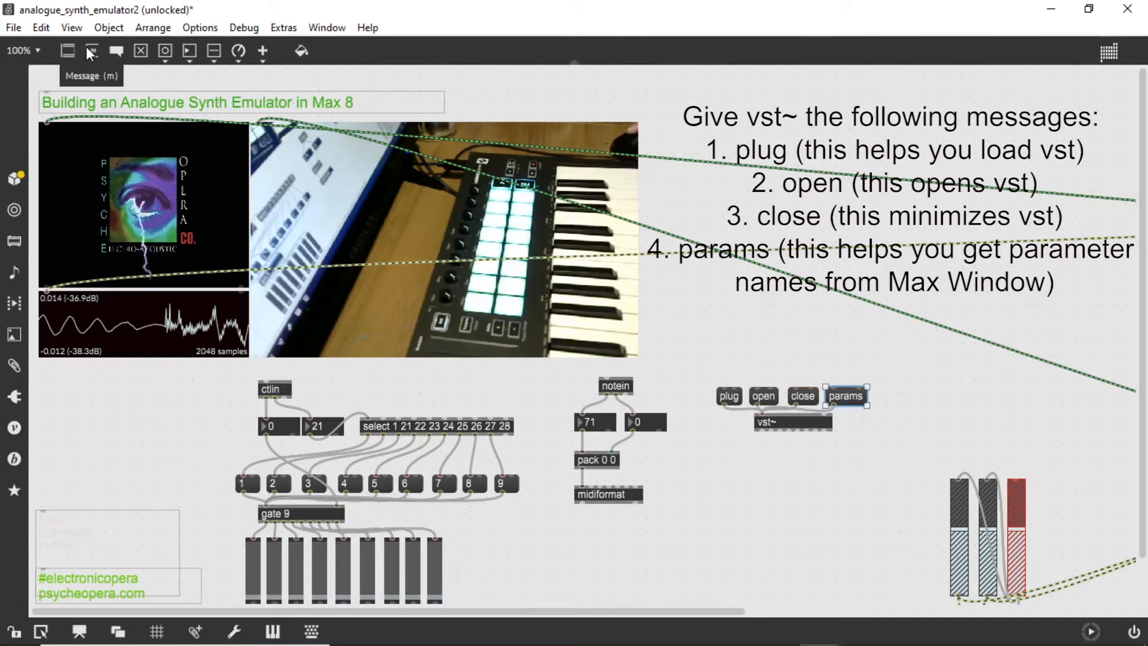
Step: Add a print names object below vst~, connect vst~'s third outlet to it and move it closer to vst~
text(n)
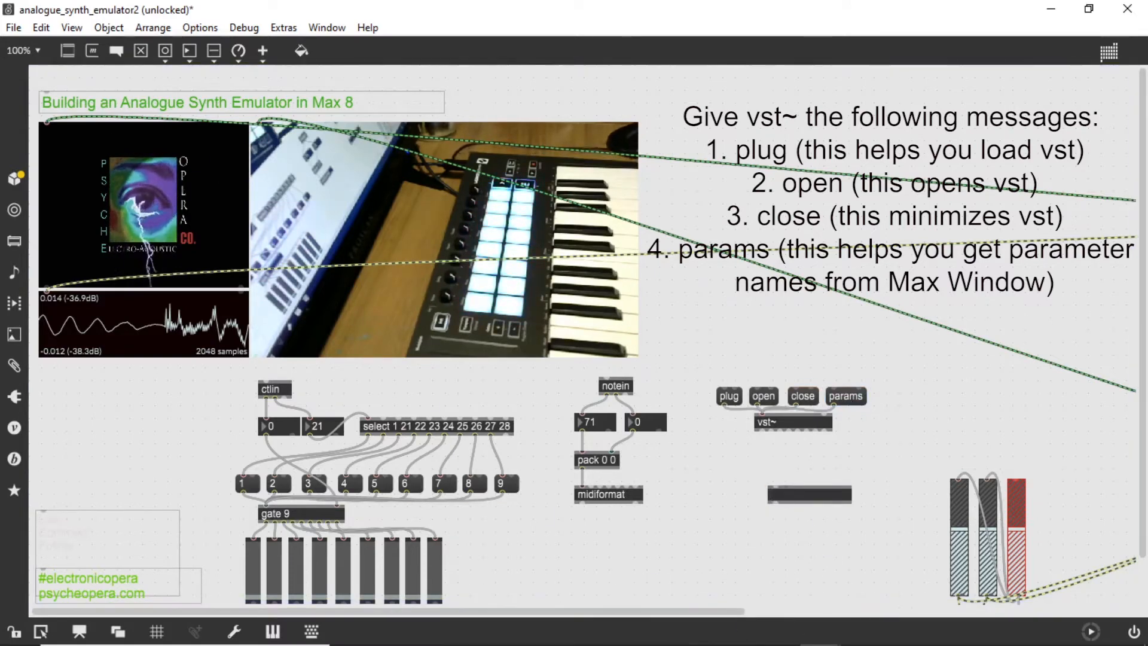
text(print)
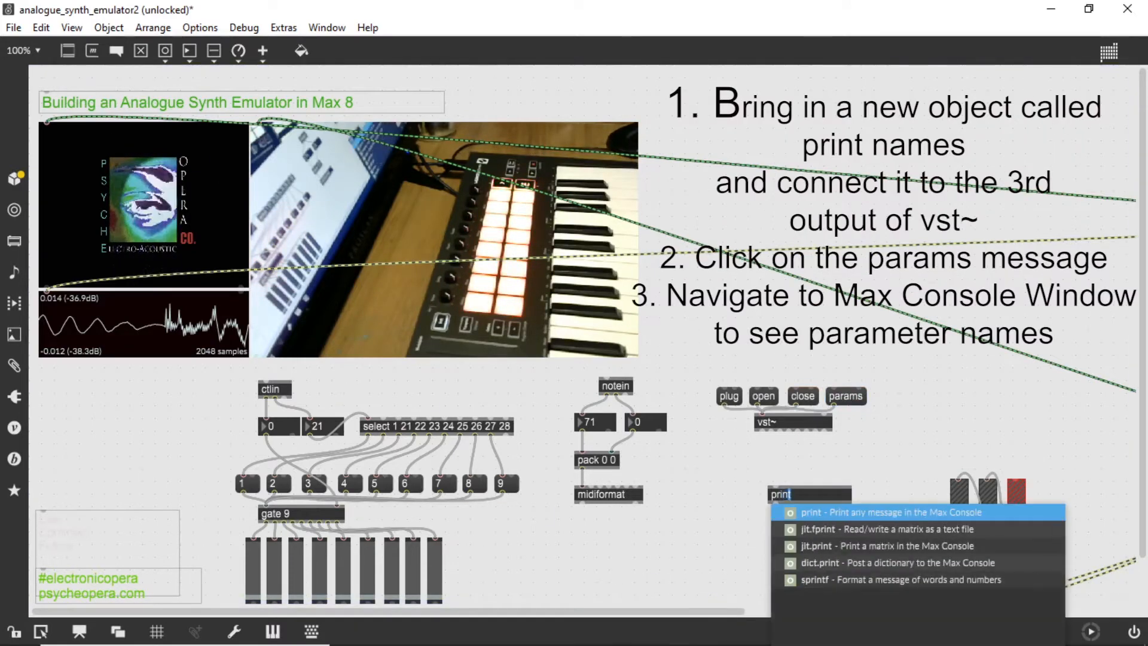
text( names)
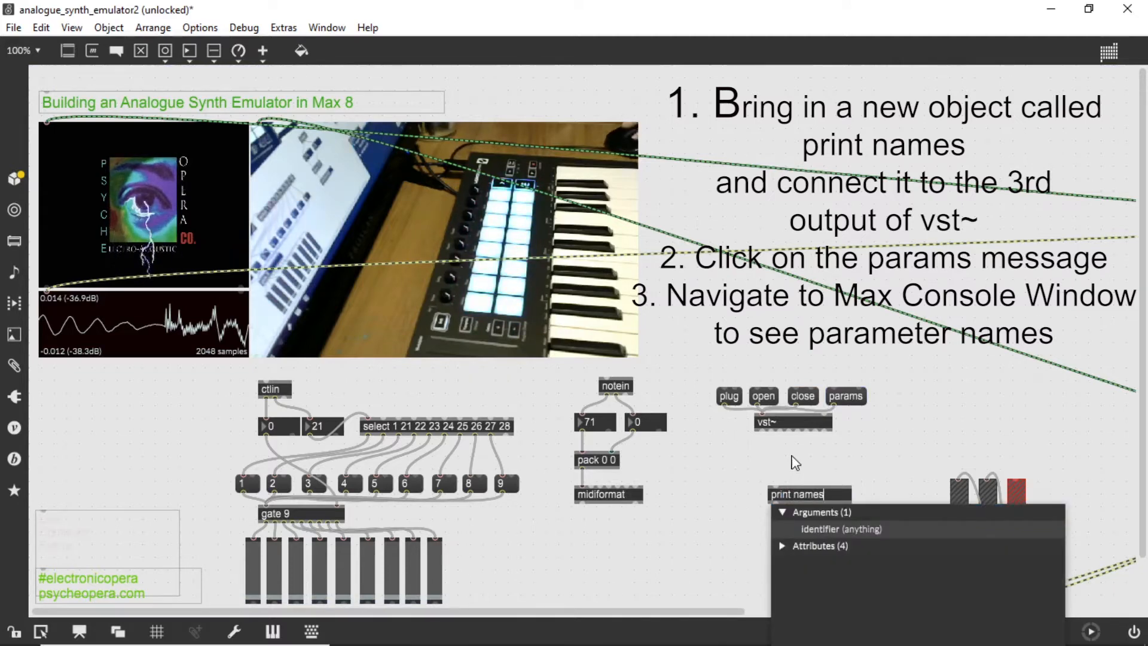
click(795, 463)
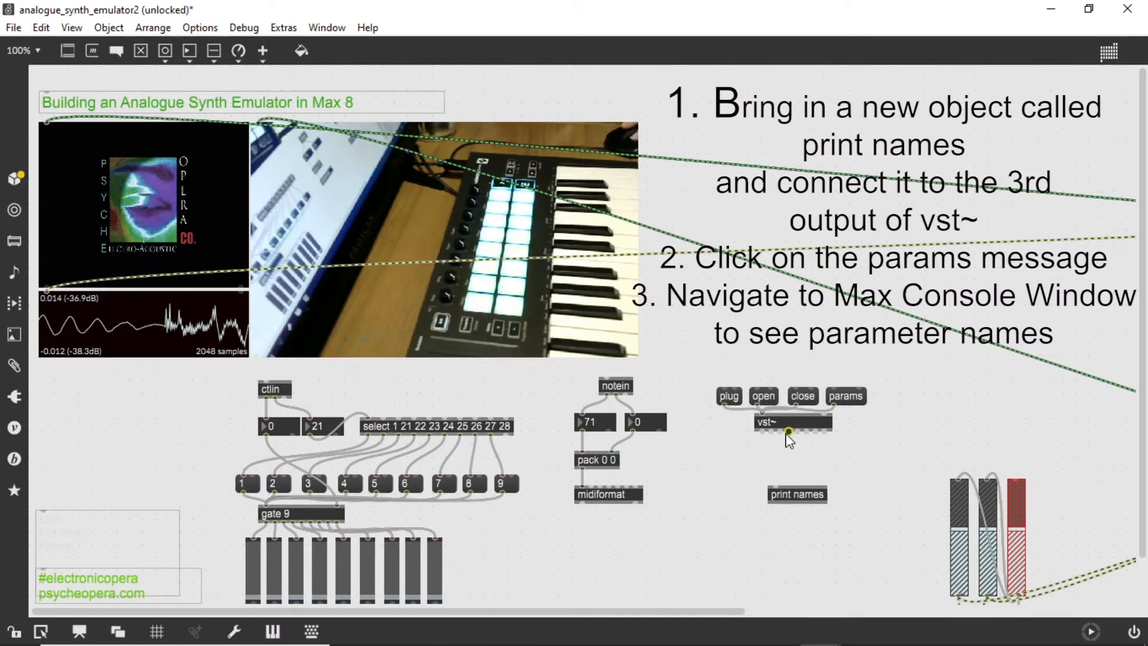
drag(781, 435, 780, 443)
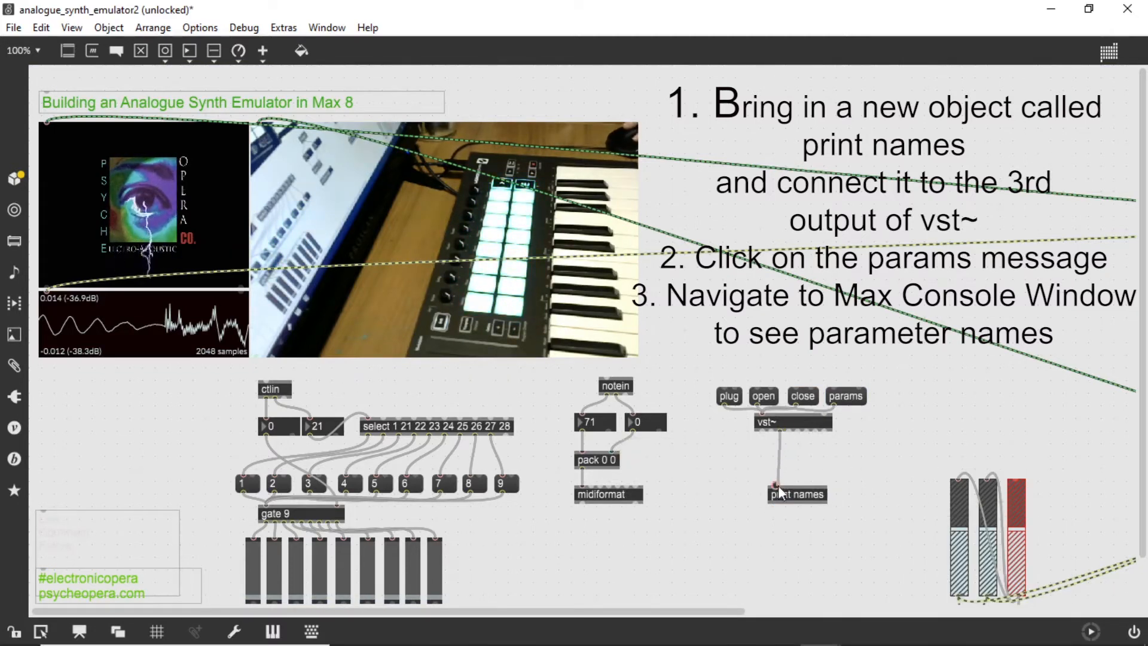
drag(780, 494, 796, 459)
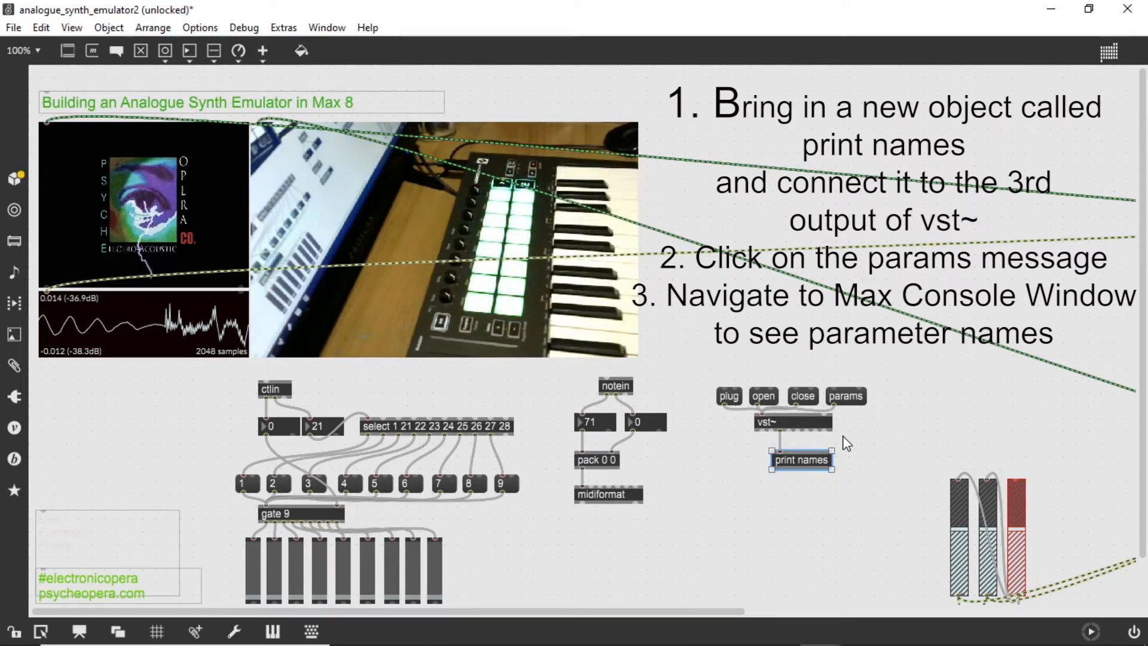
click(759, 522)
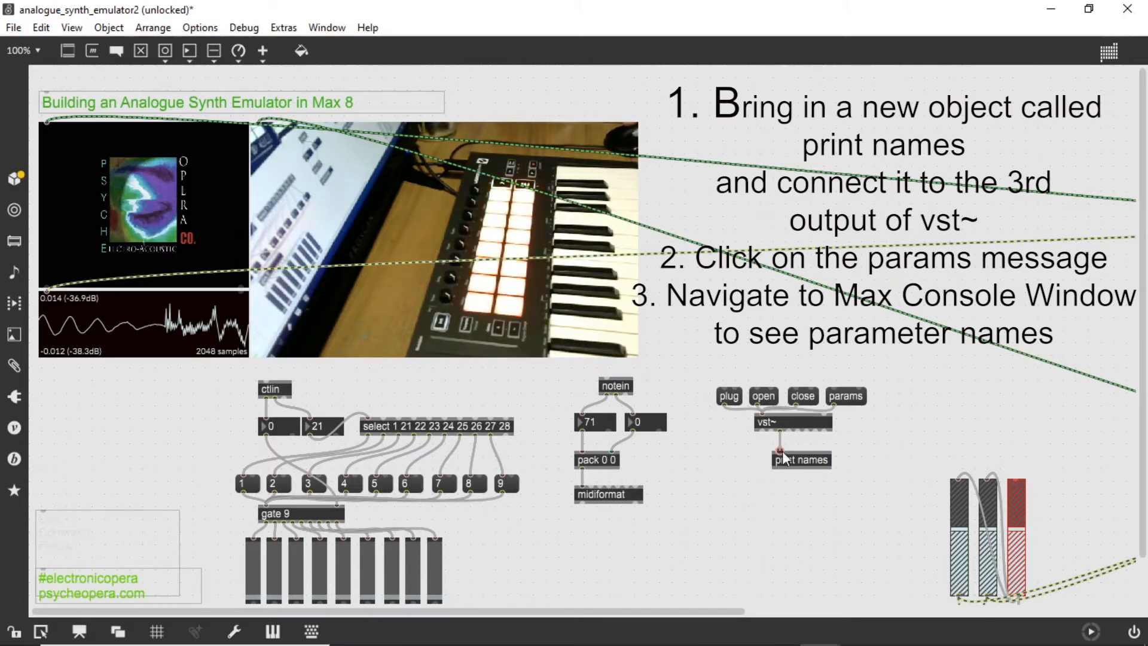
Step: Connect vst~'s first and second outlets to the first inlets of the first and second gain sliders above dac~
drag(771, 433, 780, 431)
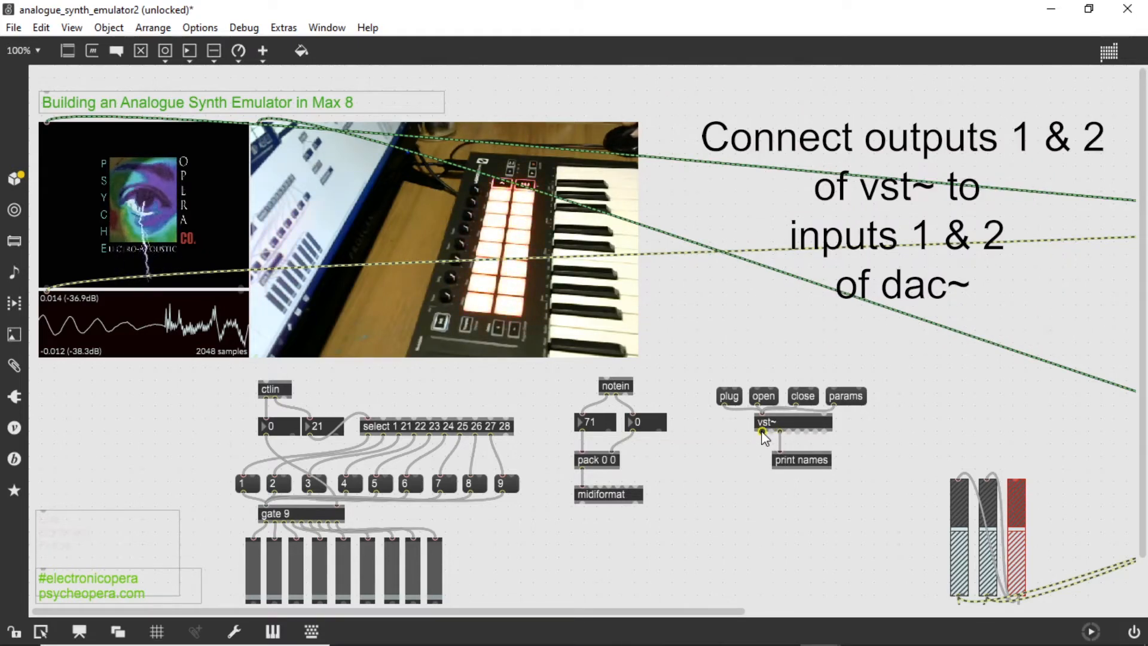
drag(758, 460, 959, 481)
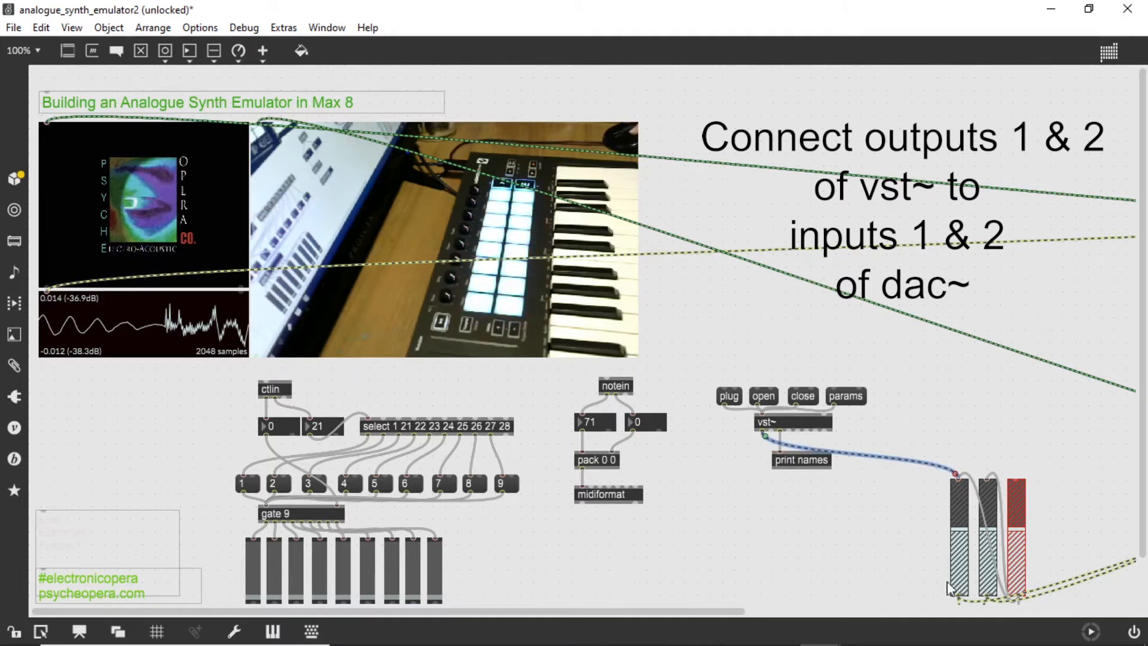
drag(772, 431, 984, 474)
click(973, 423)
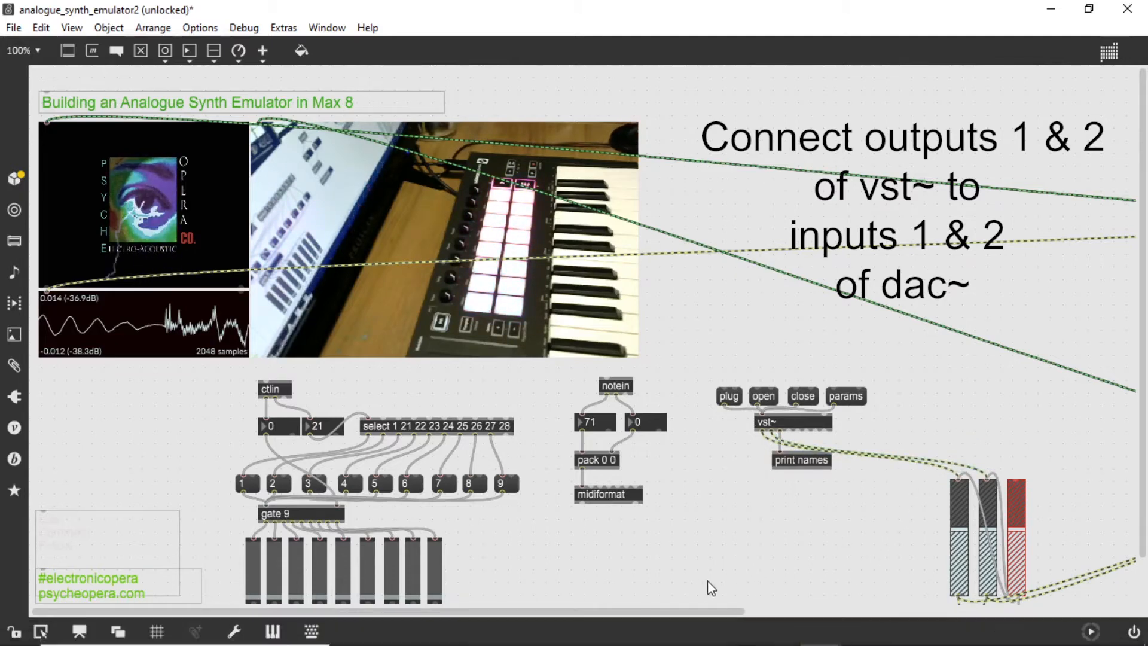
Step: Lock the patch and load stigma64.dll into vst~ with the plug message
click(14, 632)
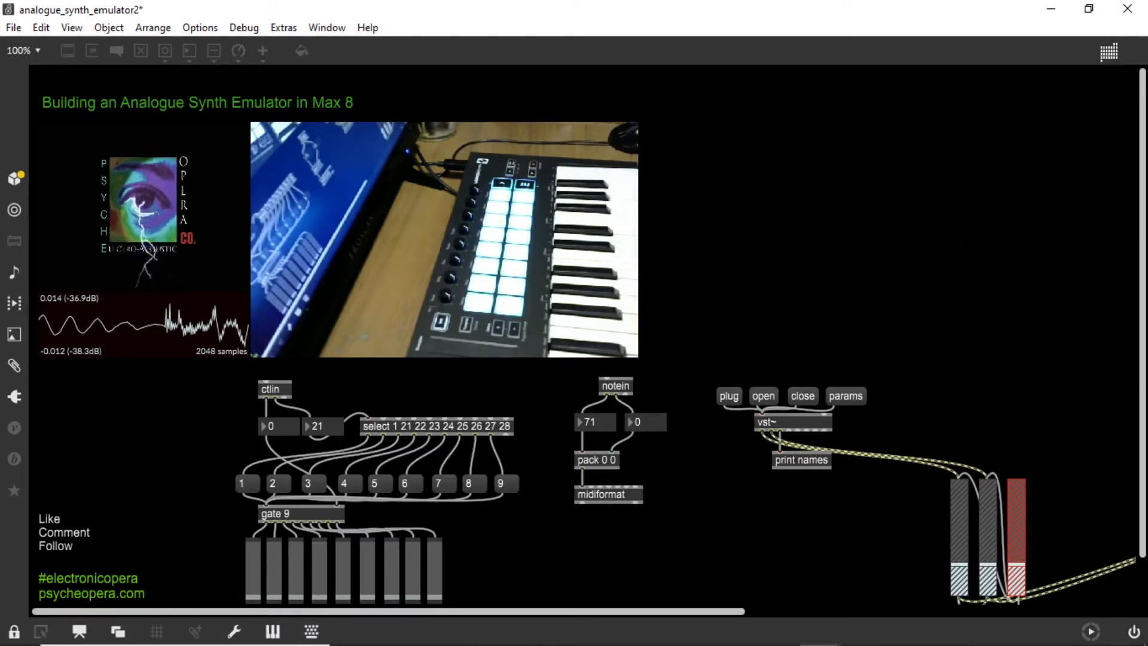
click(731, 397)
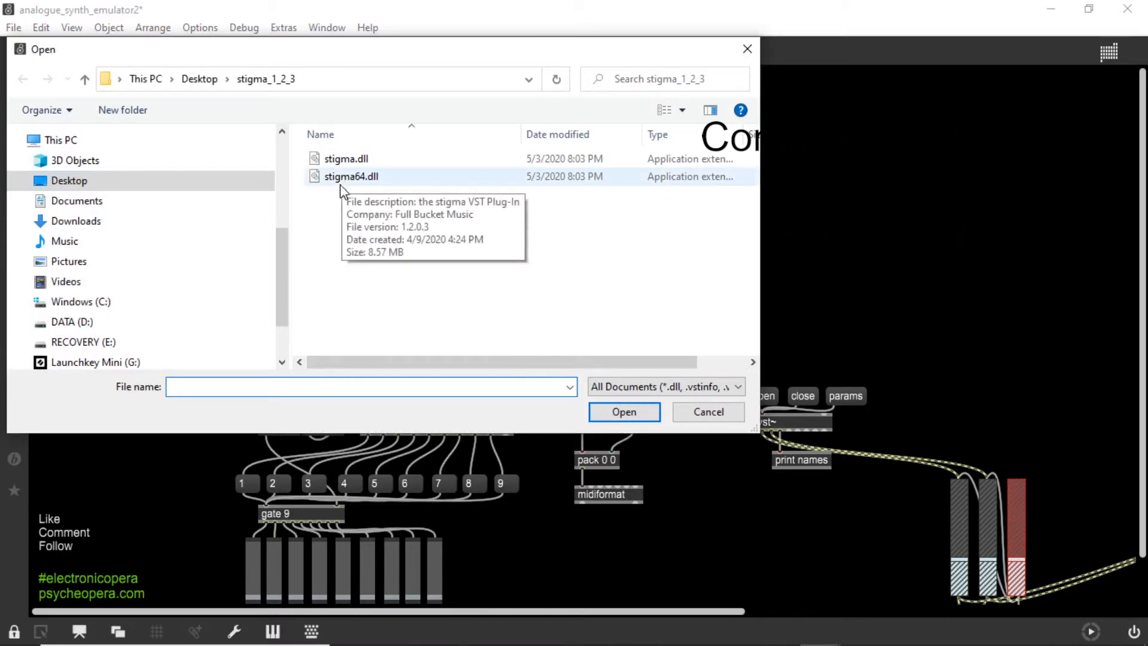
click(351, 179)
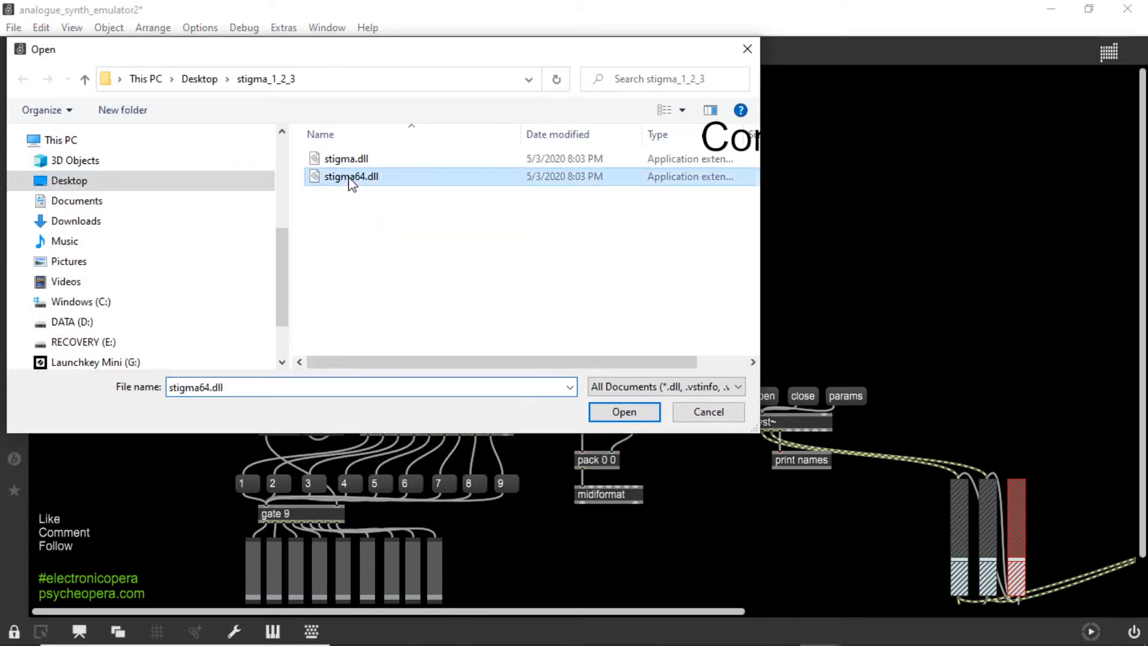
click(622, 413)
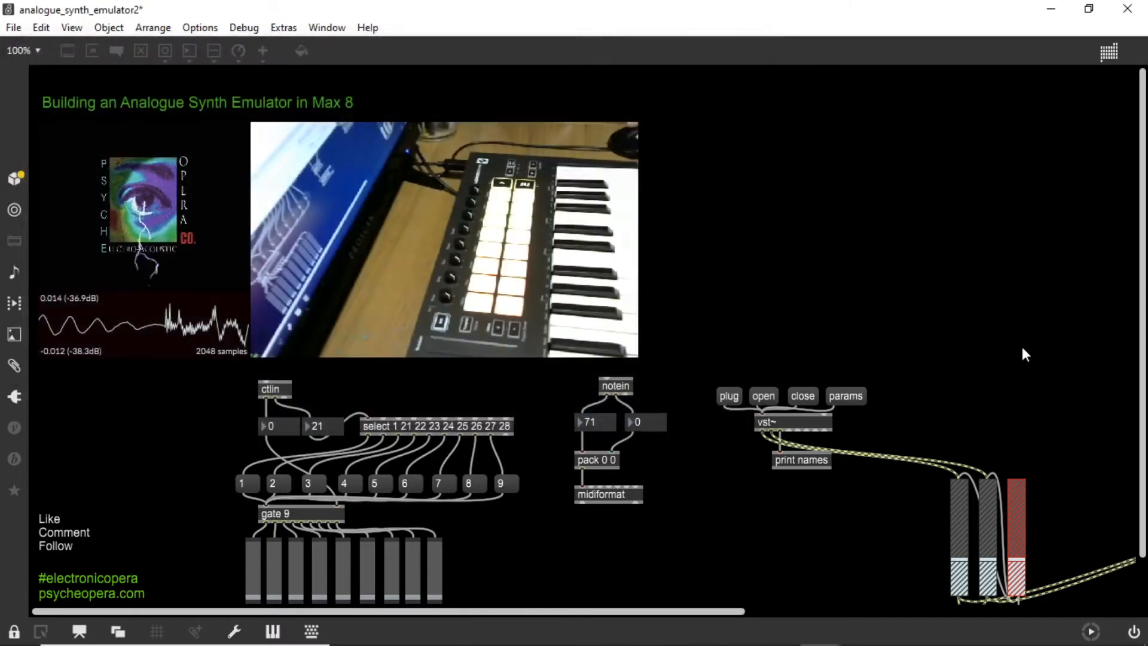
Step: Test the open message by showing the stigma64 interface, minimizing and reopening it, and close the window
click(769, 396)
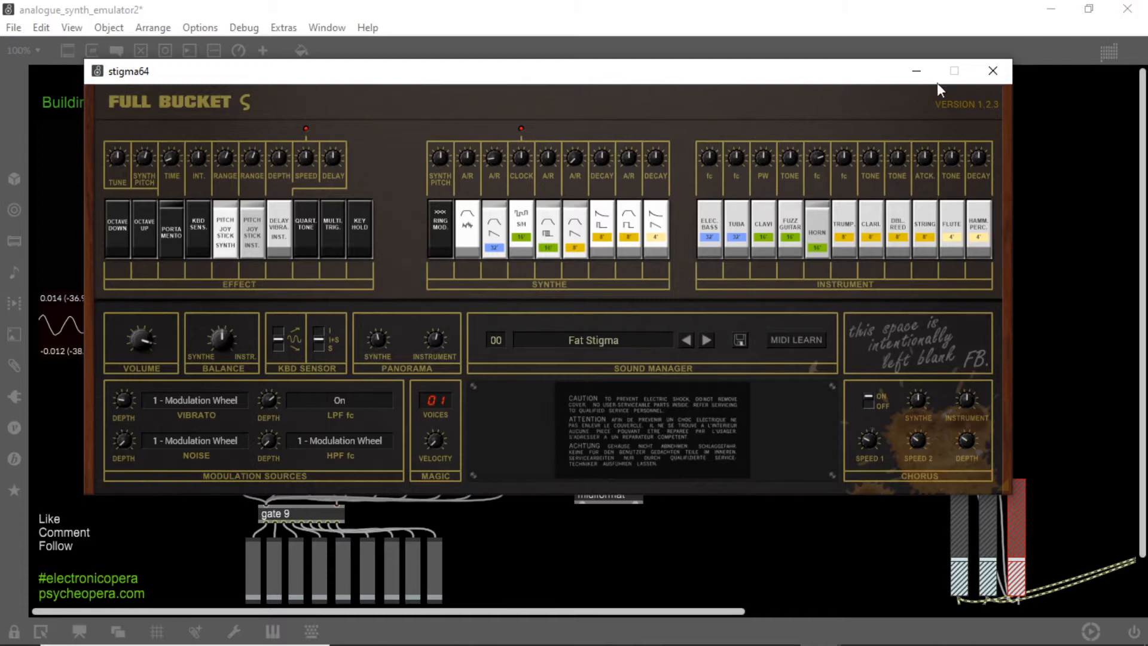
click(918, 71)
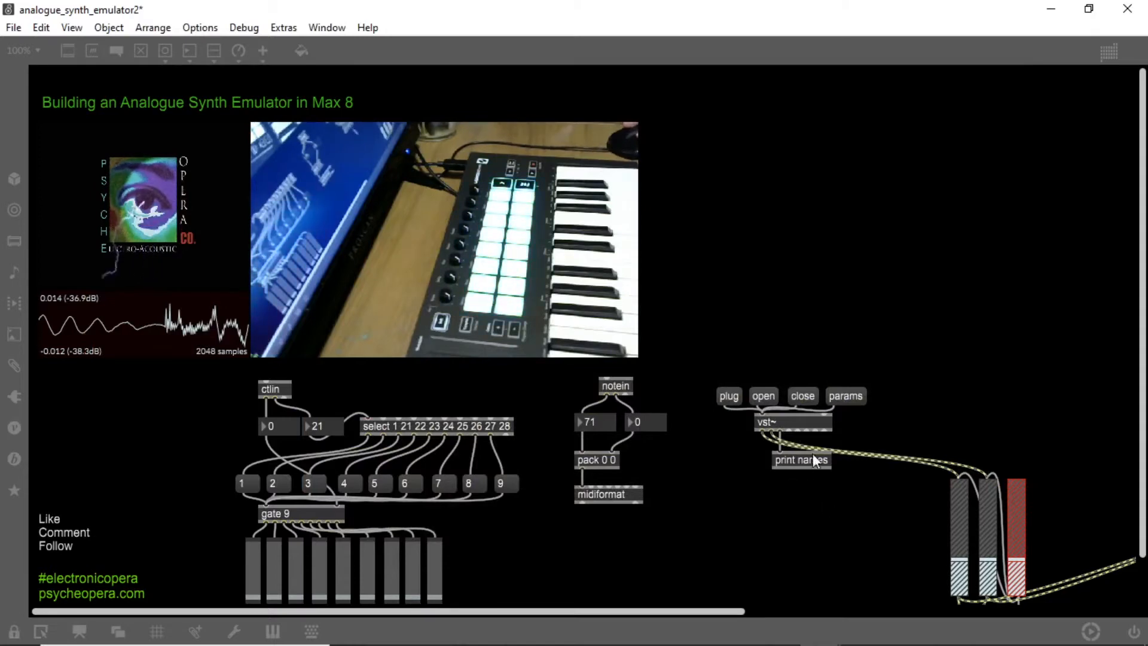
click(762, 400)
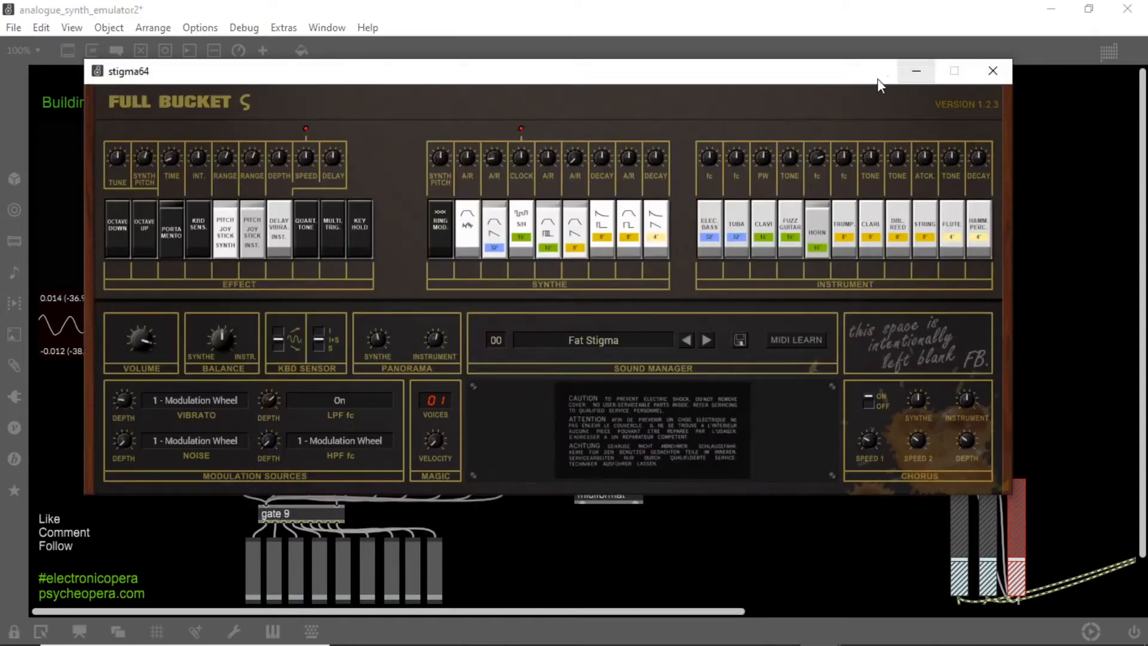
click(982, 70)
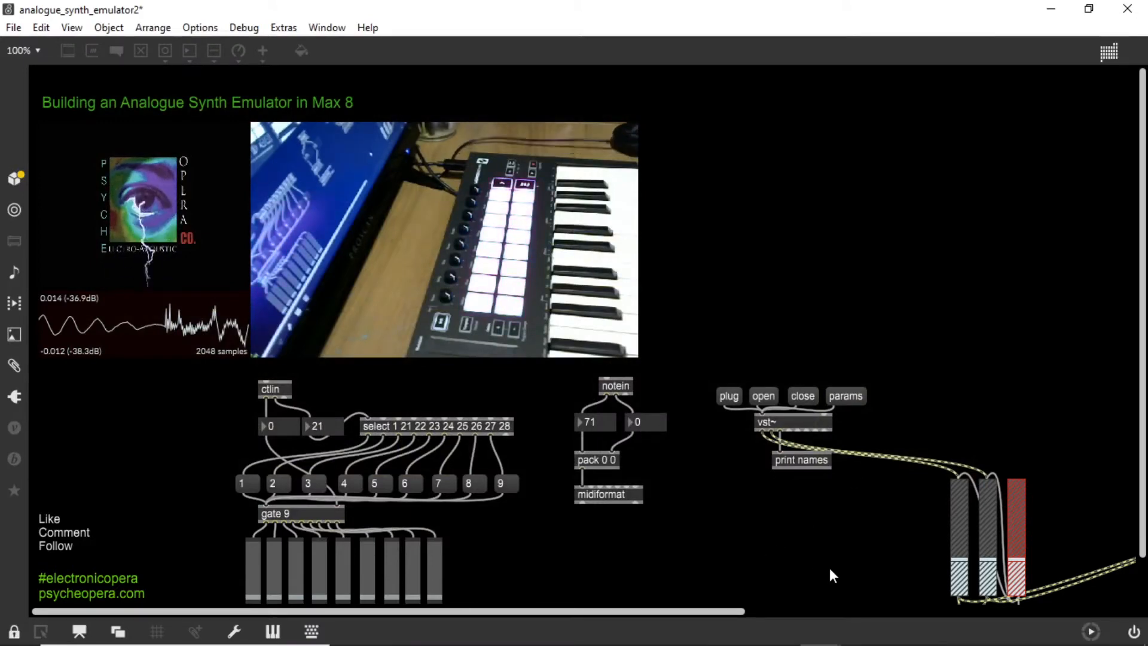
Step: Unlock the patch, connect midiformat's second outlet to vst~'s first inlet and lock the patch again
click(15, 632)
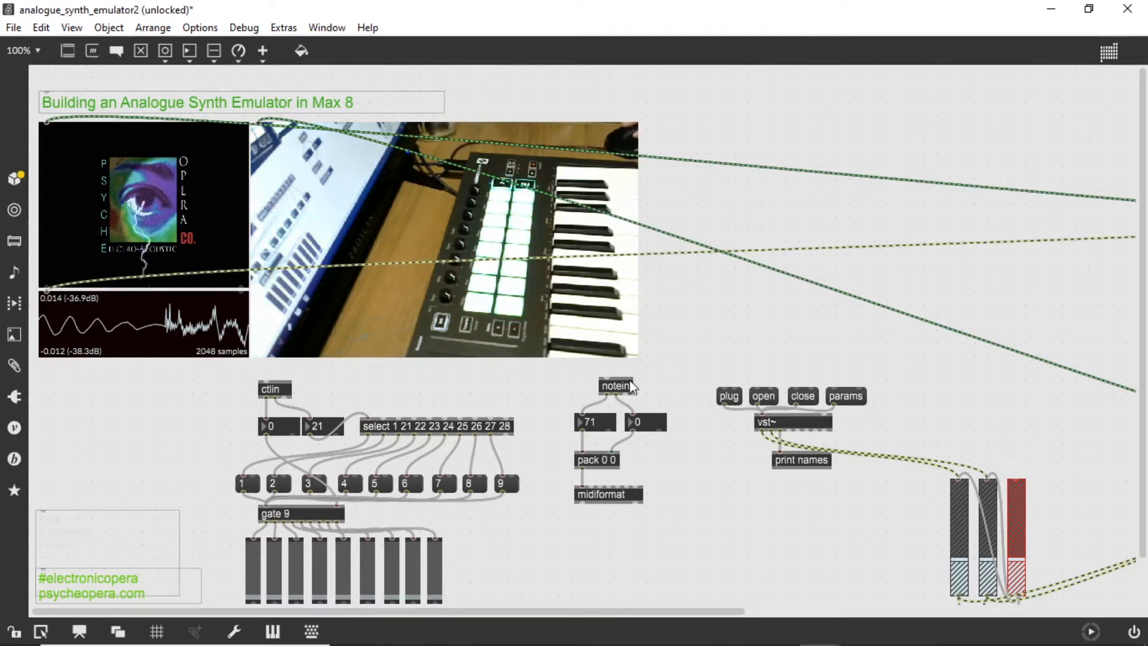
drag(638, 505, 758, 411)
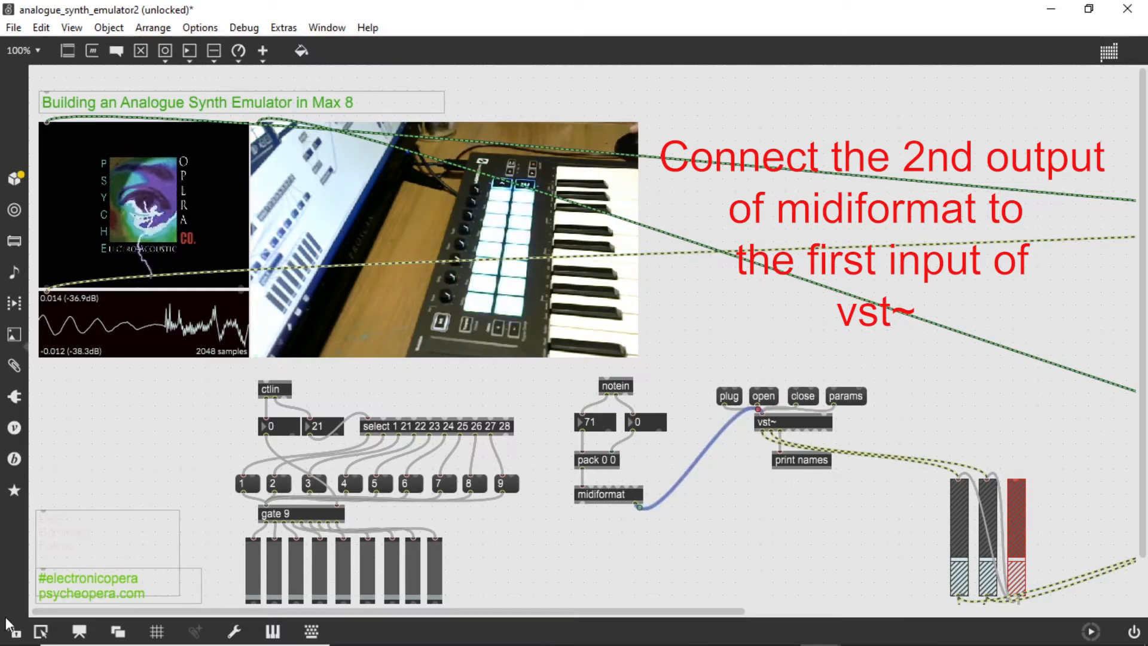
click(13, 631)
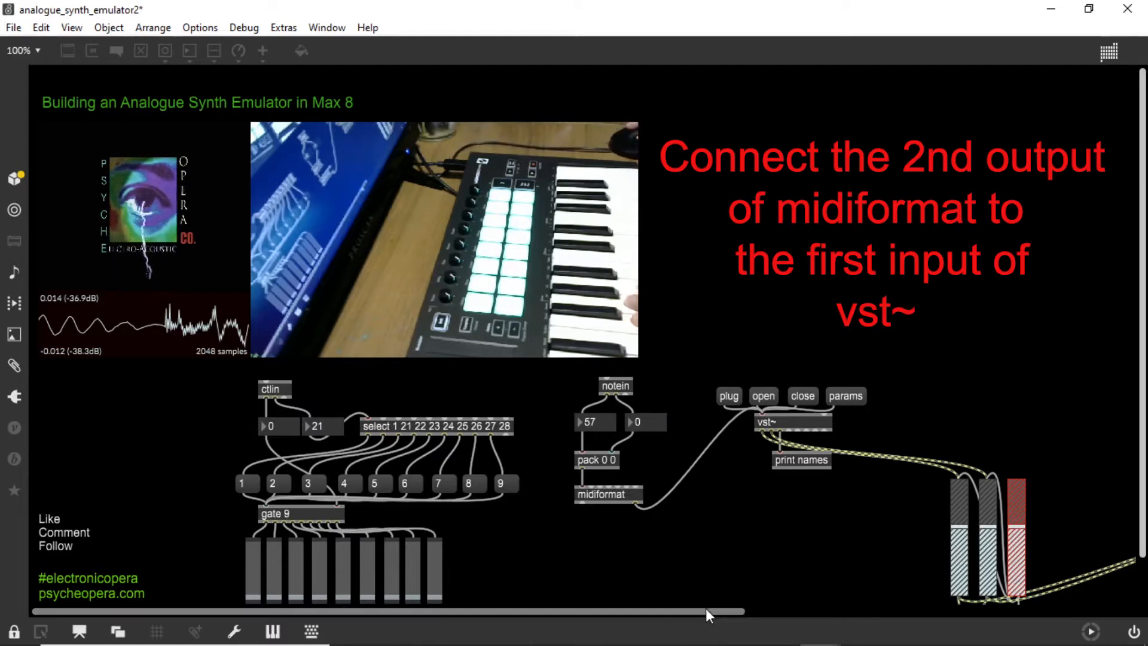
drag(706, 608, 2, 611)
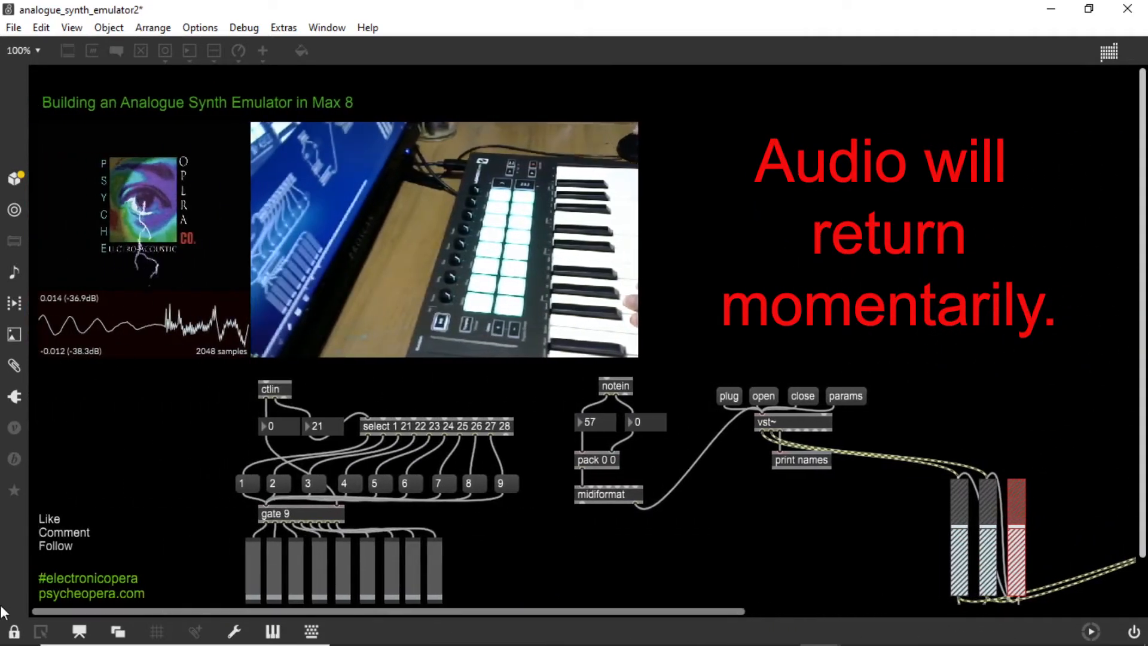
click(13, 631)
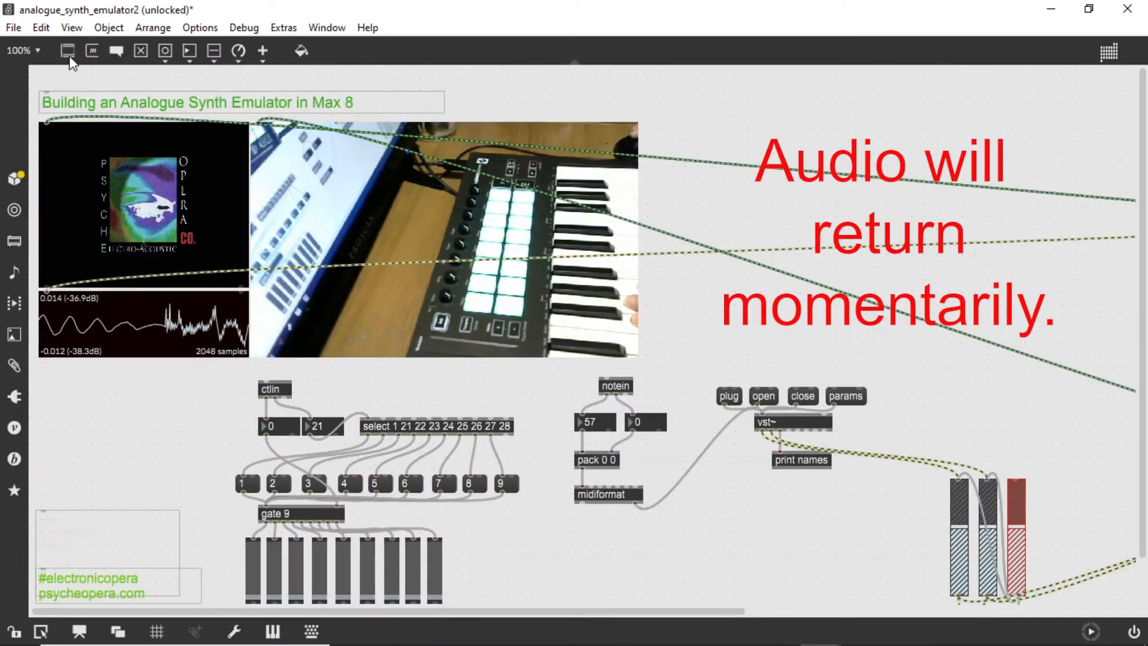
drag(70, 59, 782, 567)
scroll(888, 530, down, 3)
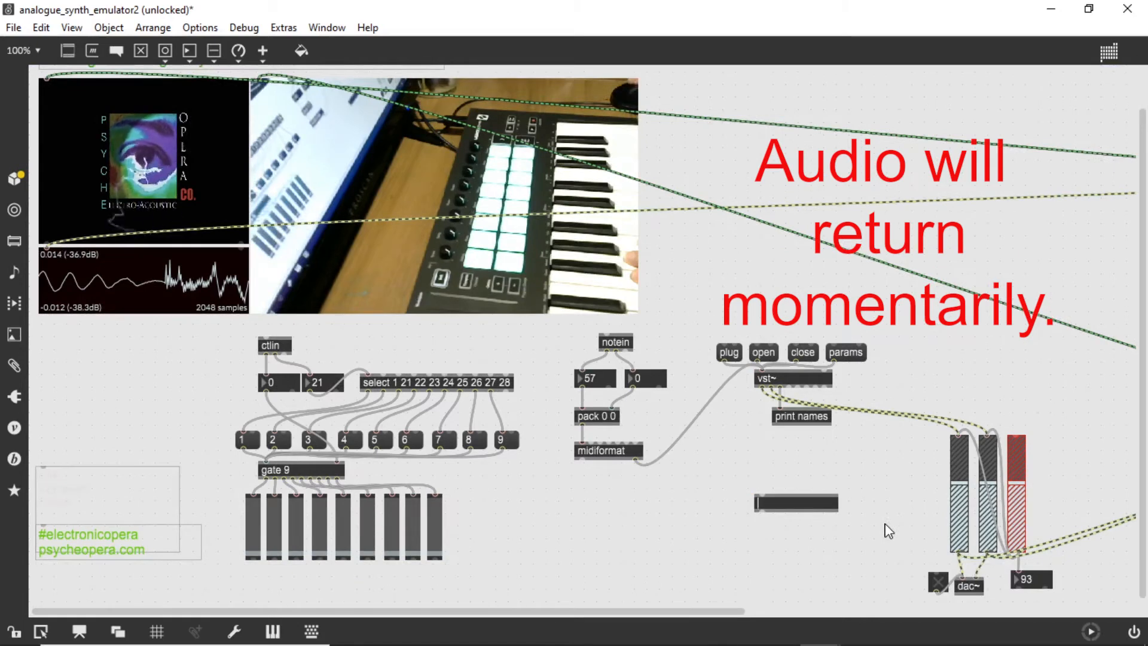
drag(752, 464, 816, 543)
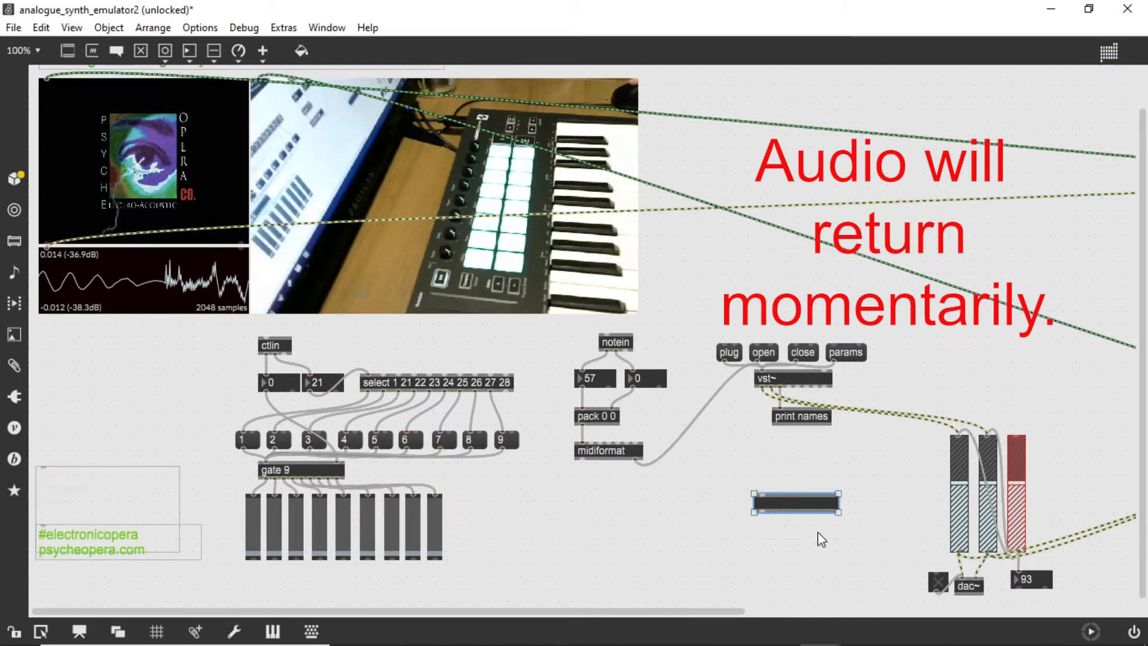
key(Delete)
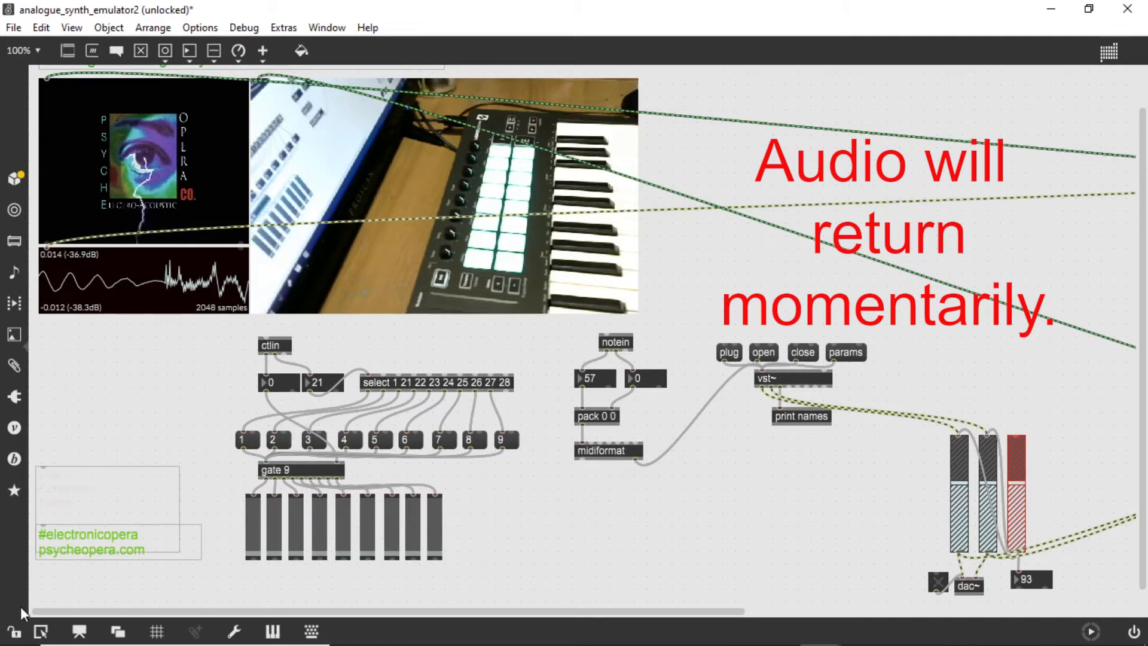
click(12, 632)
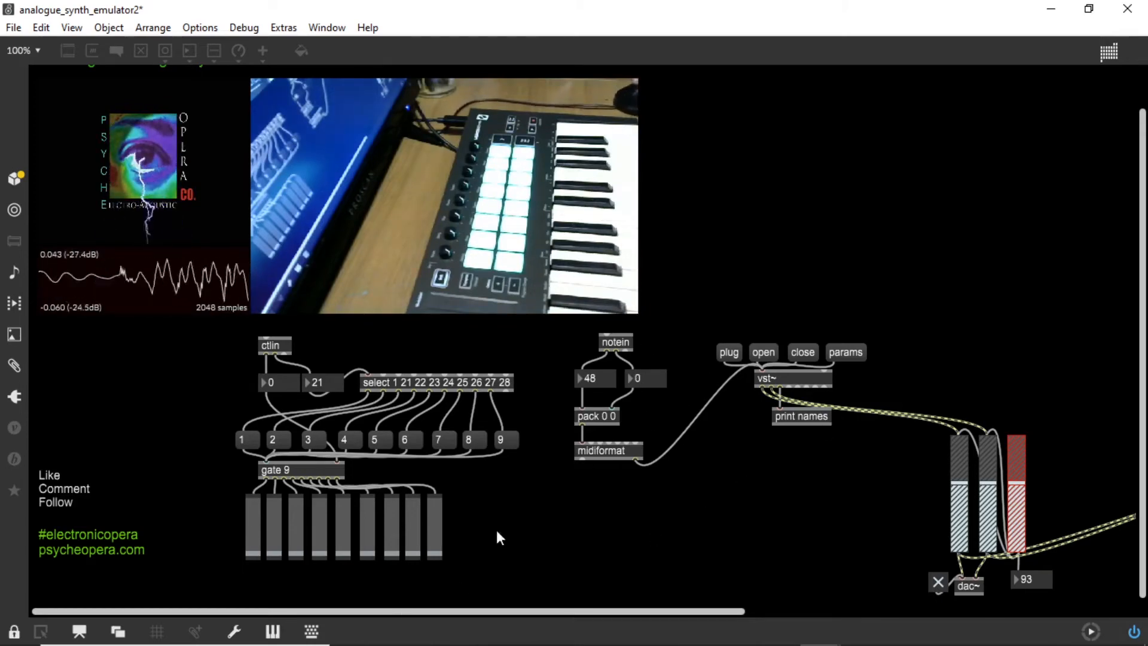
Step: Bring up the stigma64 interface again to examine its controls, and close it
click(764, 353)
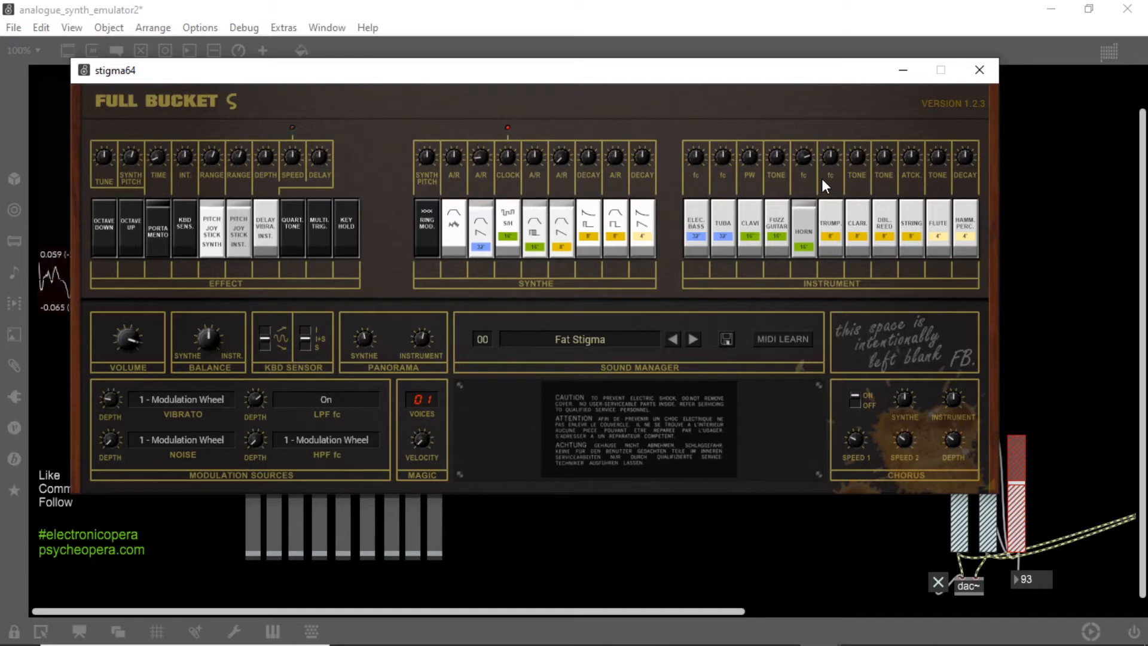
click(985, 70)
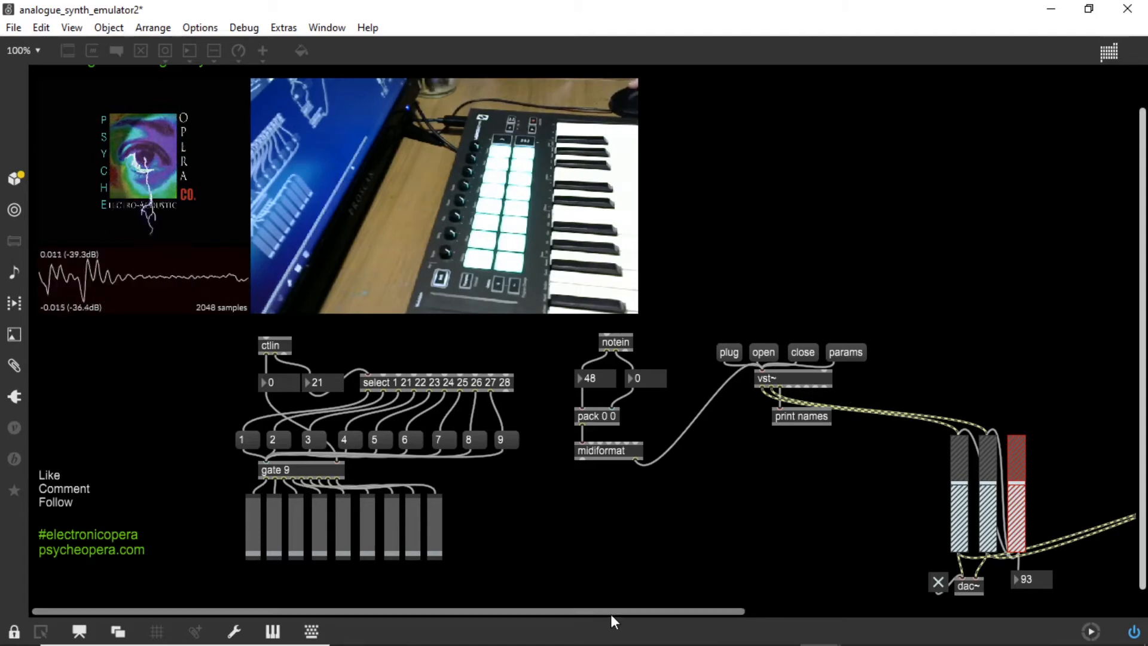
Step: Show the Max Console and send the params message to vst~ to list the plug-in's parameter names
drag(615, 610, 773, 612)
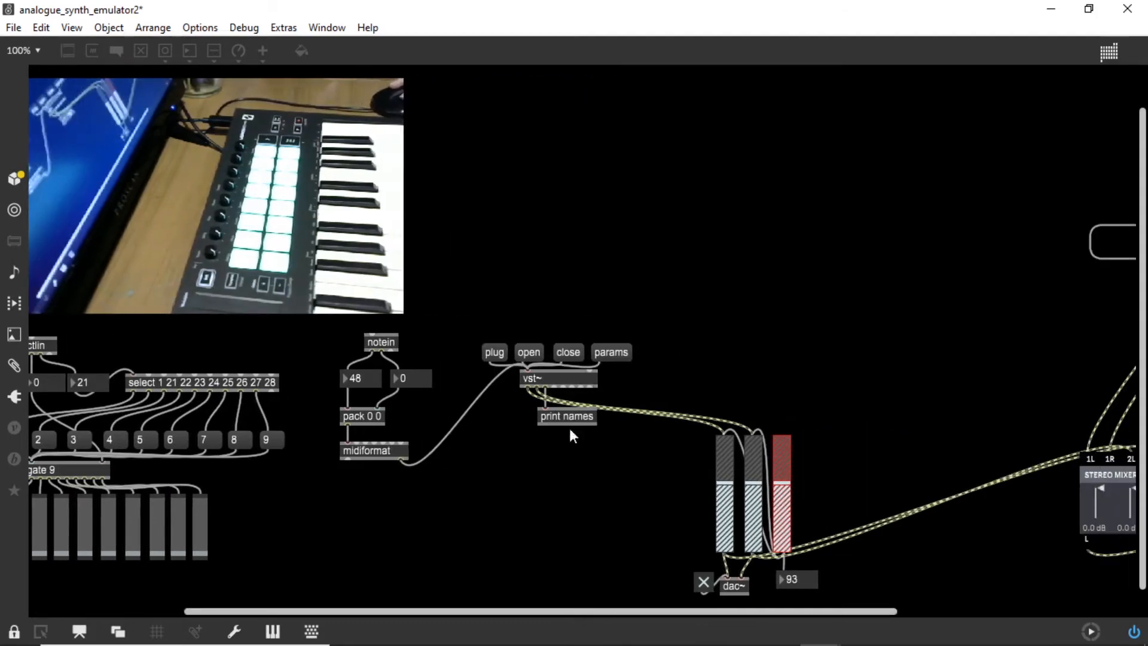
drag(533, 610, 1, 643)
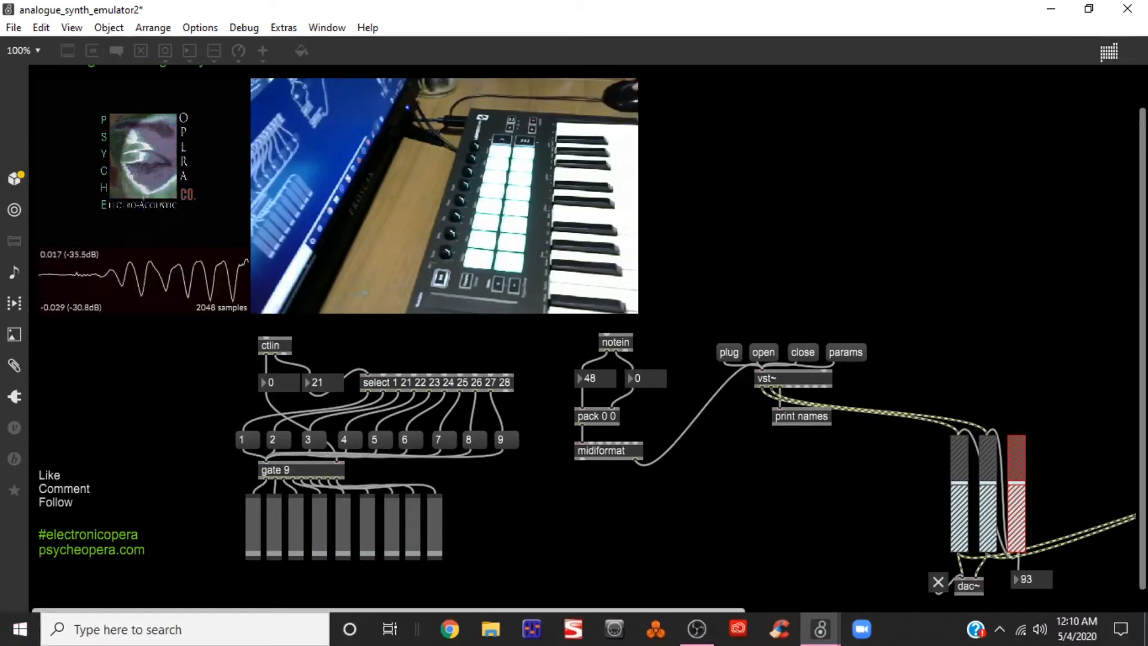
mouse_move(1144, 285)
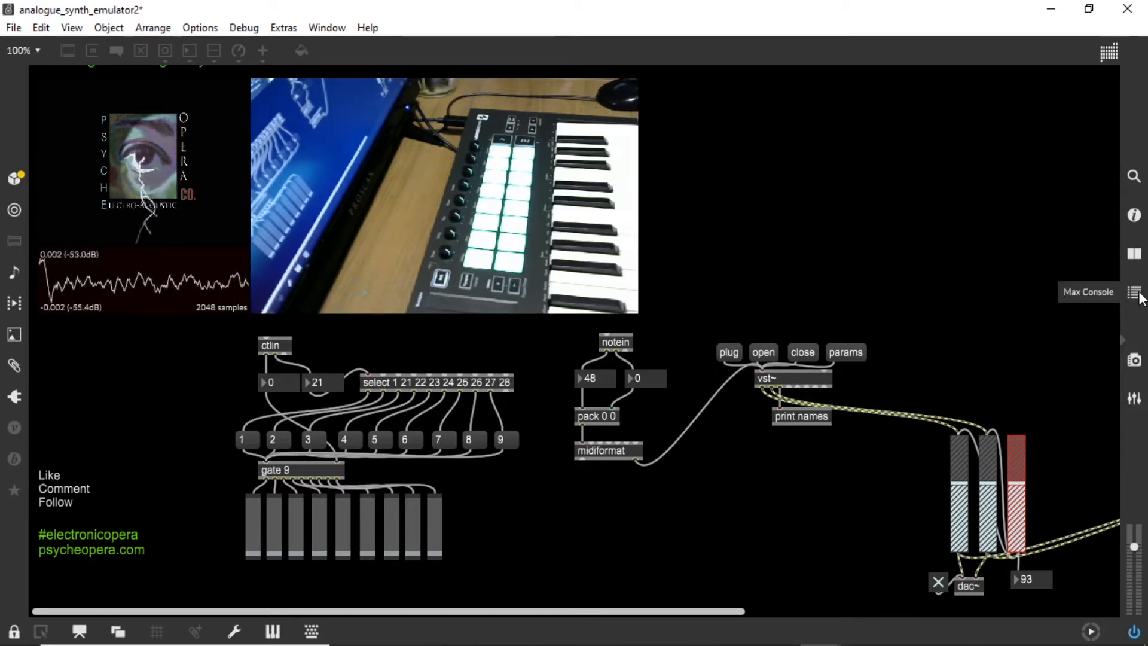
click(1135, 293)
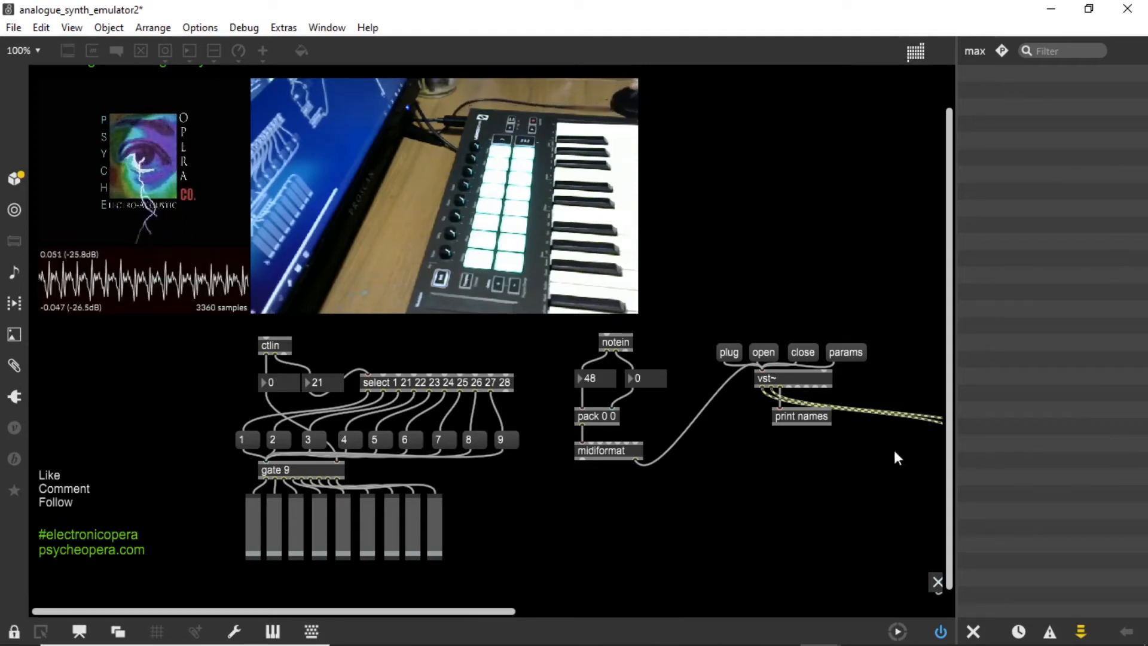
click(852, 353)
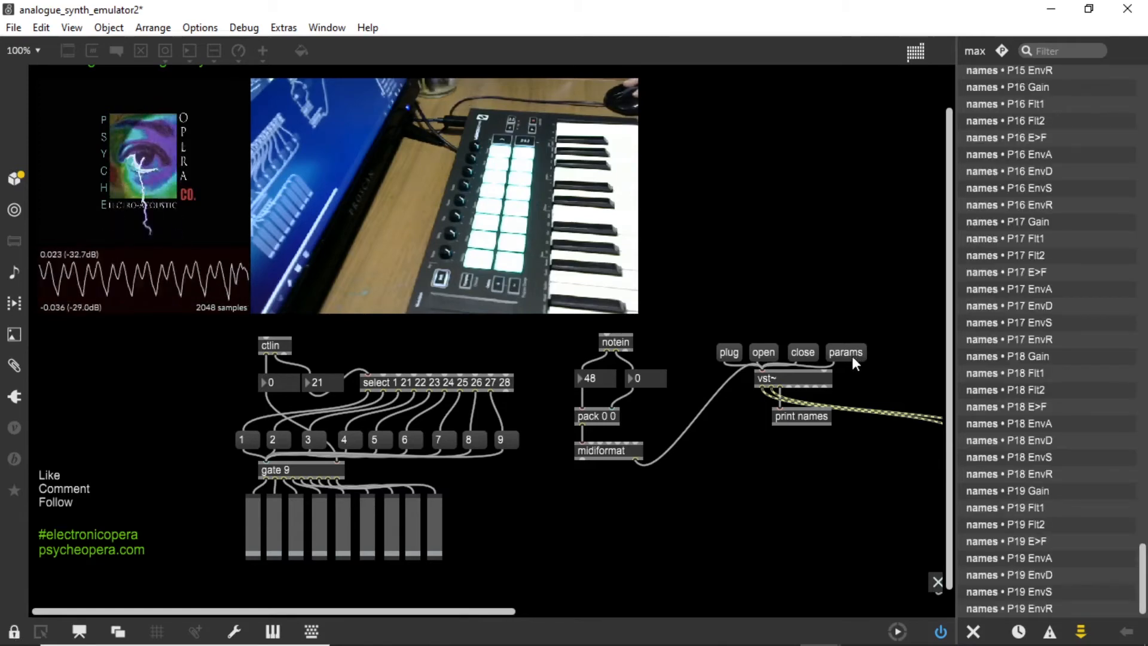
drag(1145, 575, 1143, 320)
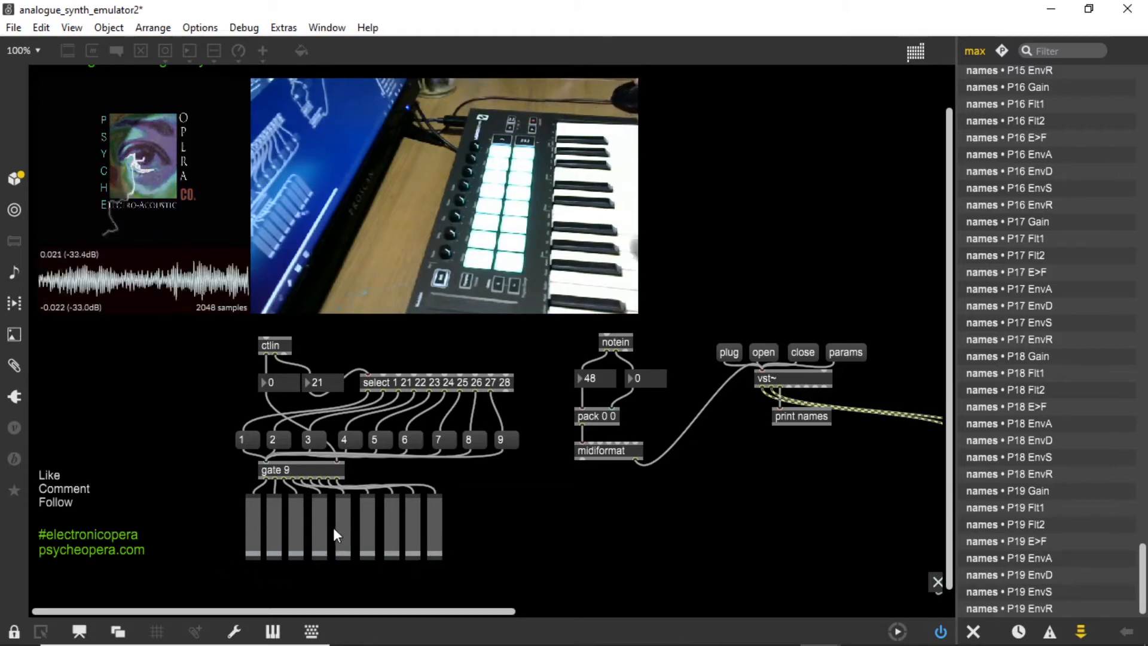
Step: List the plug-in's parameters again from the first name, and try the Key Hold switch in the stigma64 interface before minimizing it
click(846, 353)
drag(1143, 584, 1124, 103)
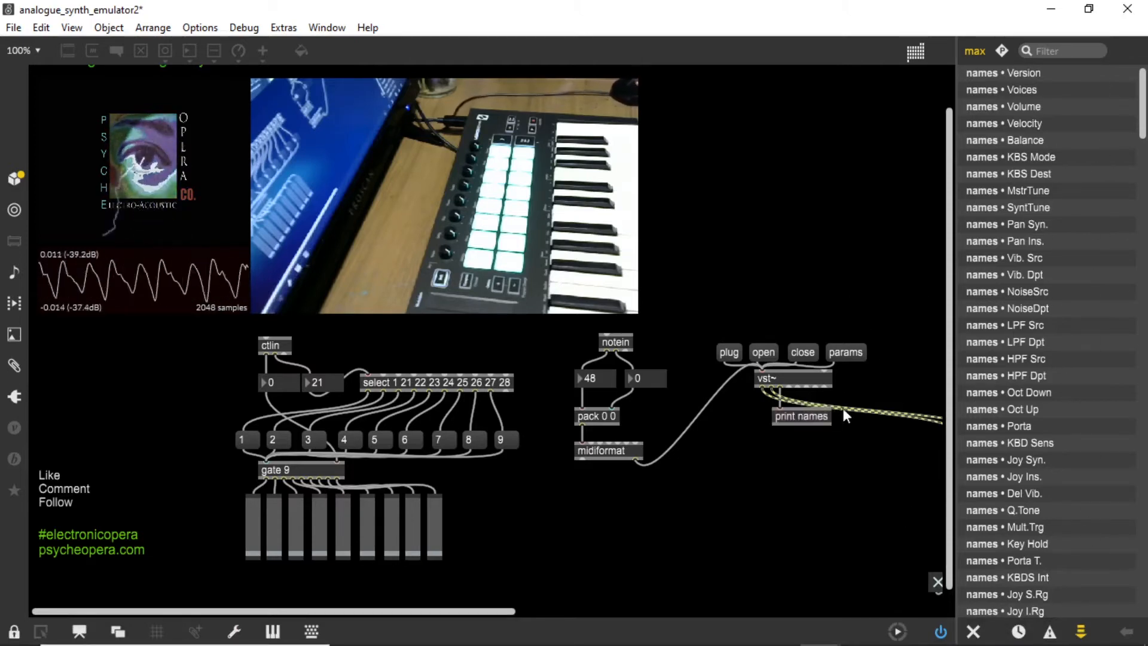
click(764, 353)
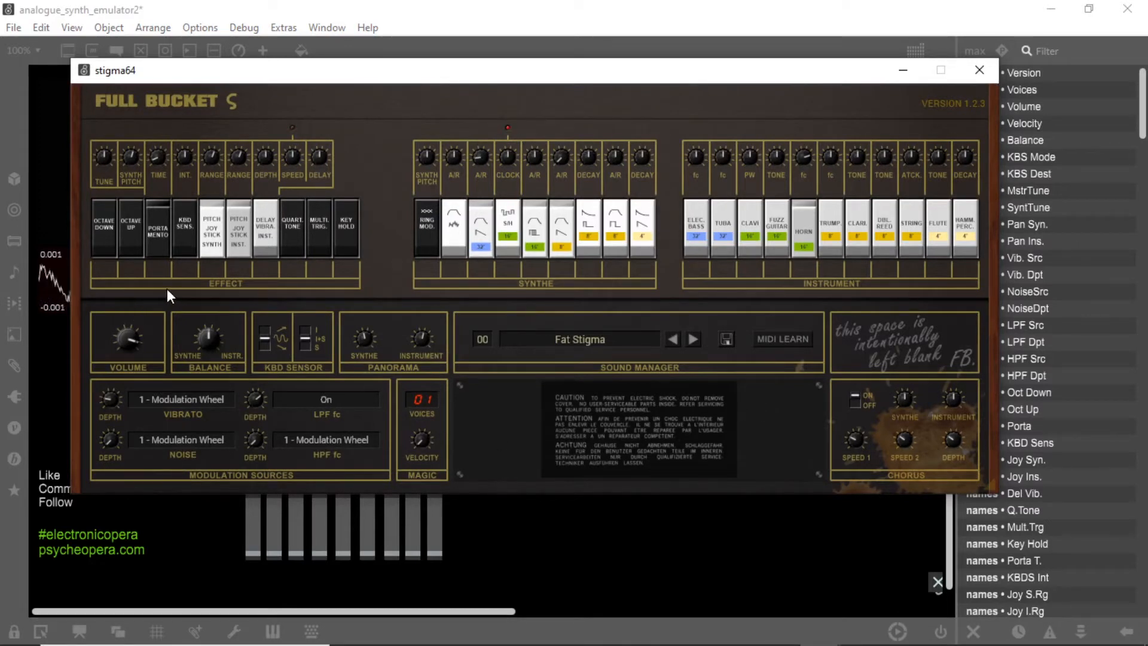
click(344, 242)
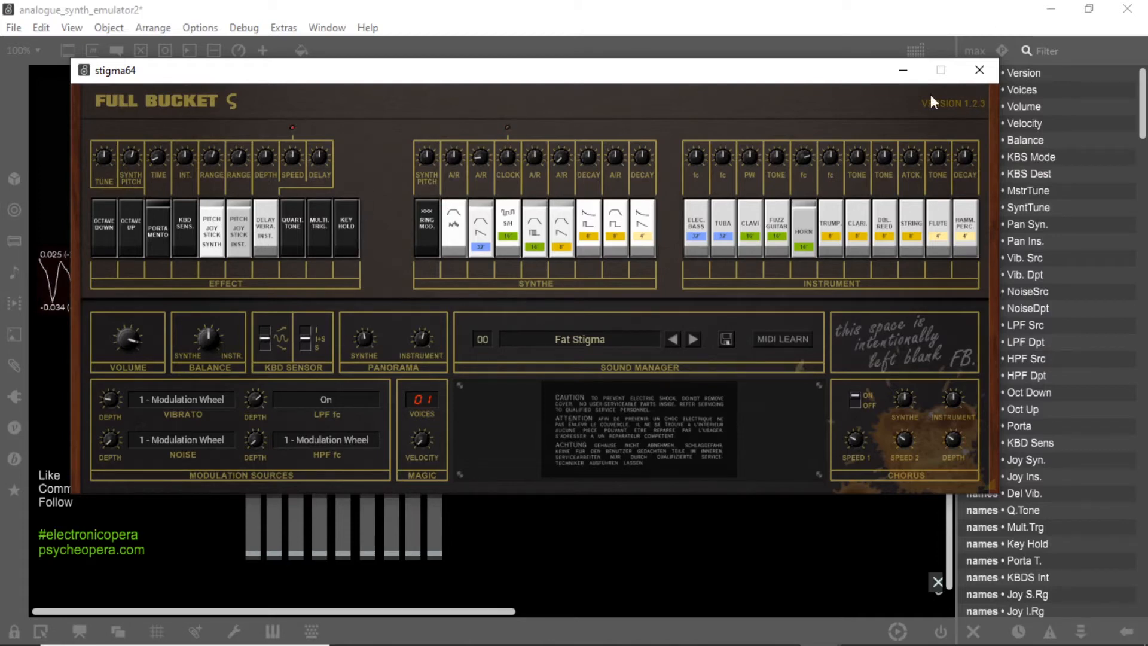
click(904, 70)
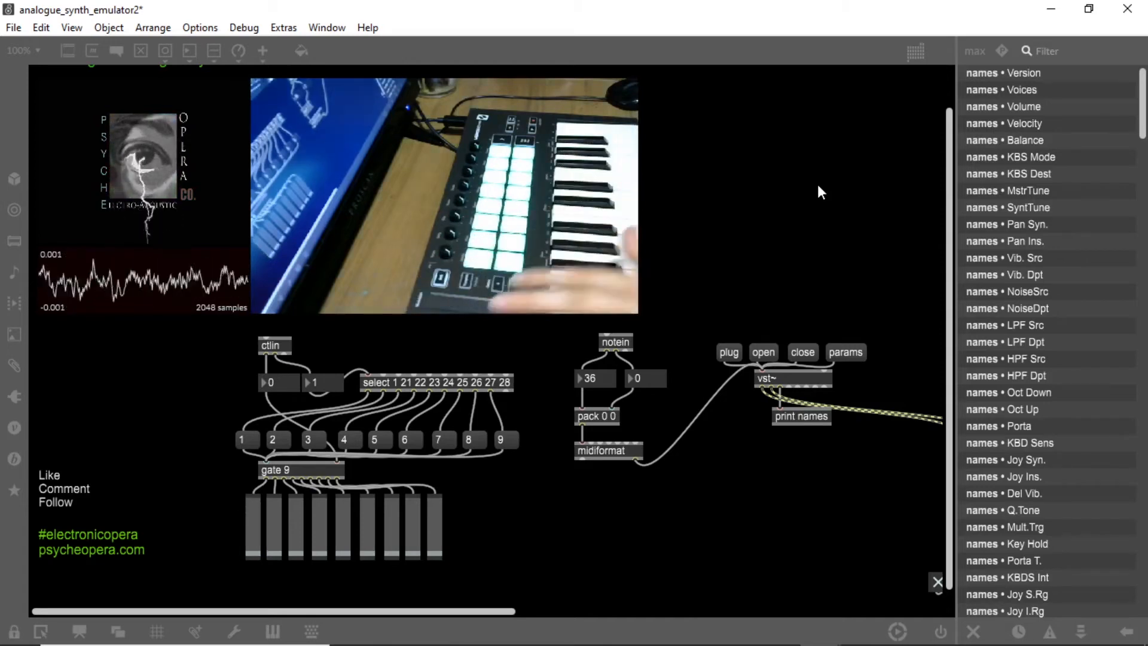
Step: Reopen the stigma64 interface to compare its controls with the parameter names in the console, and minimize it again
click(765, 353)
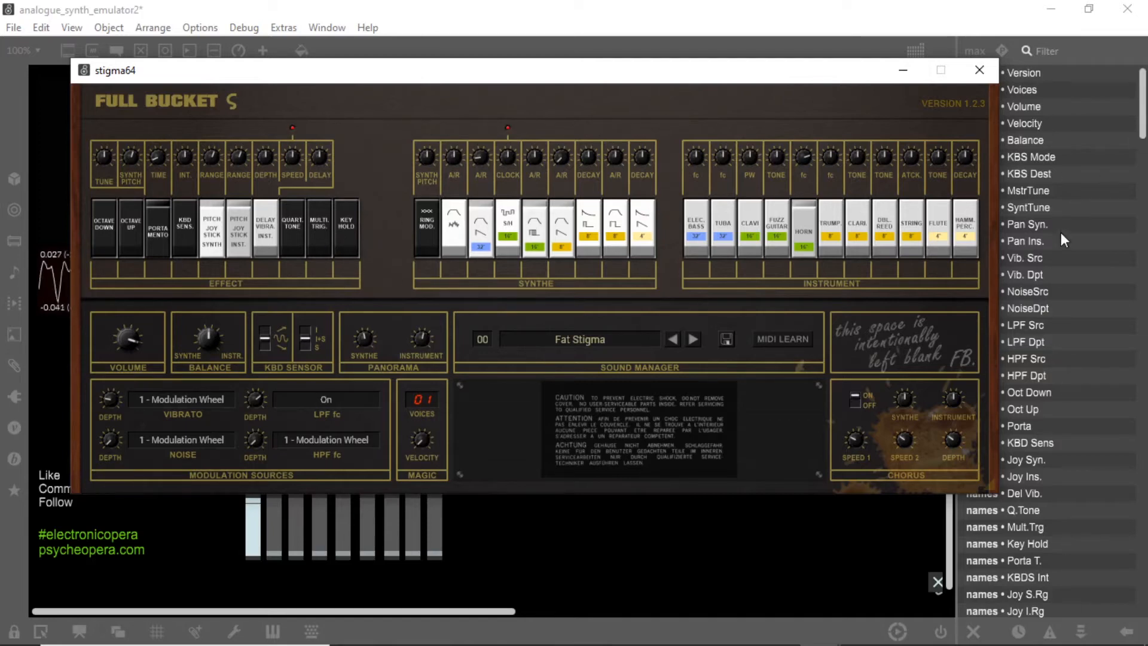
scroll(1067, 224, down, 3)
scroll(1067, 223, up, 3)
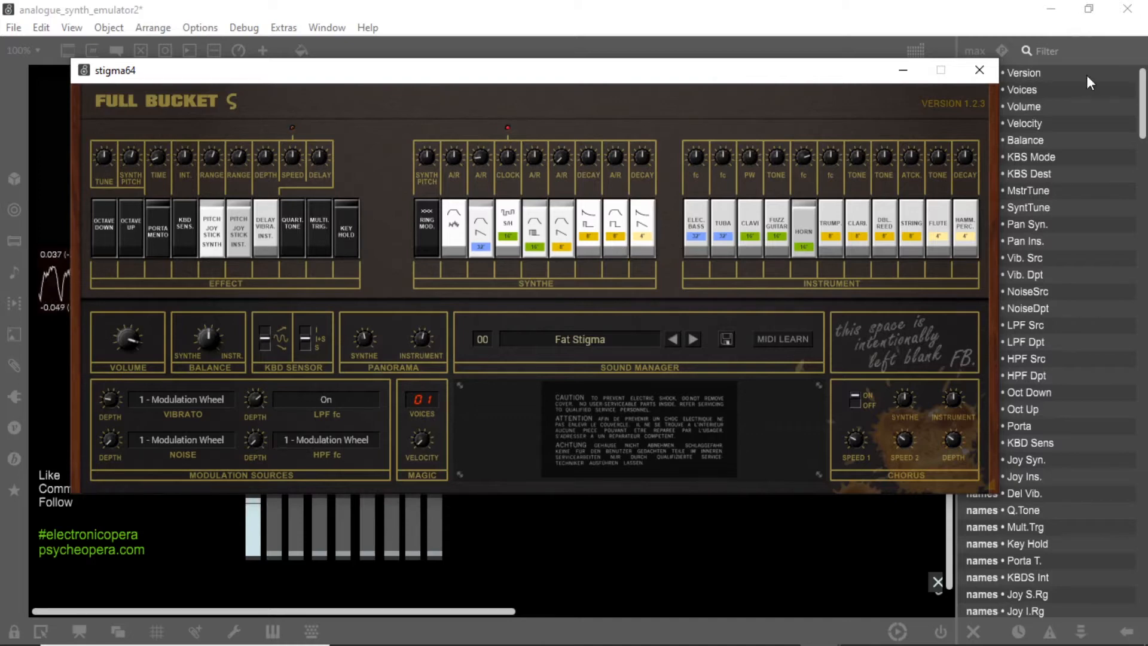
click(903, 70)
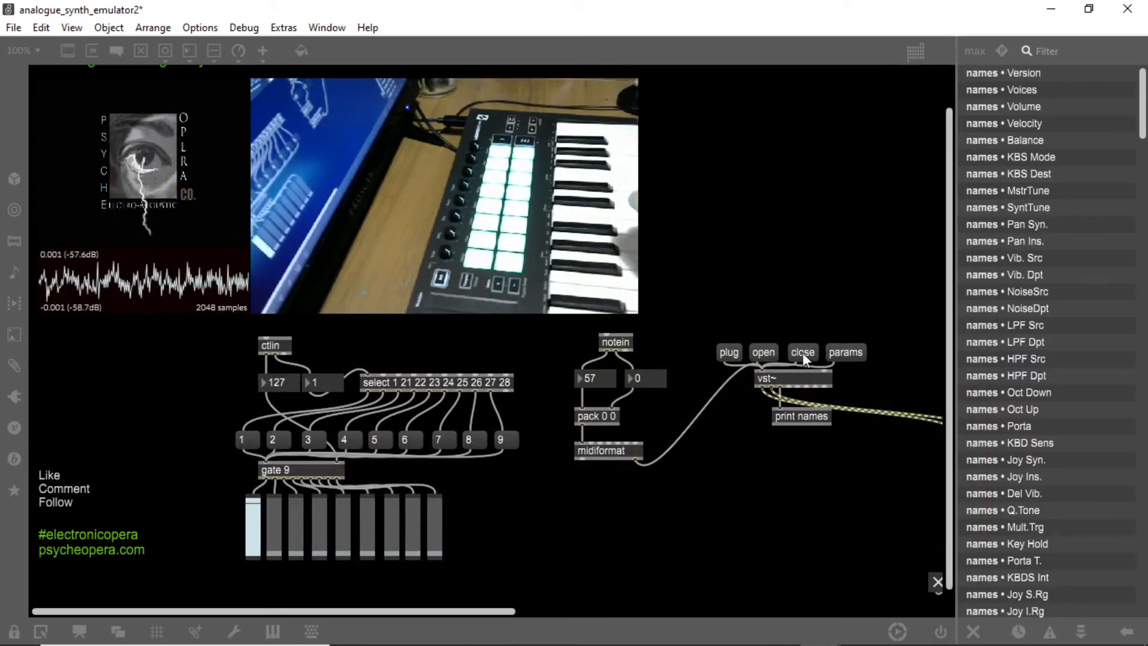
click(763, 354)
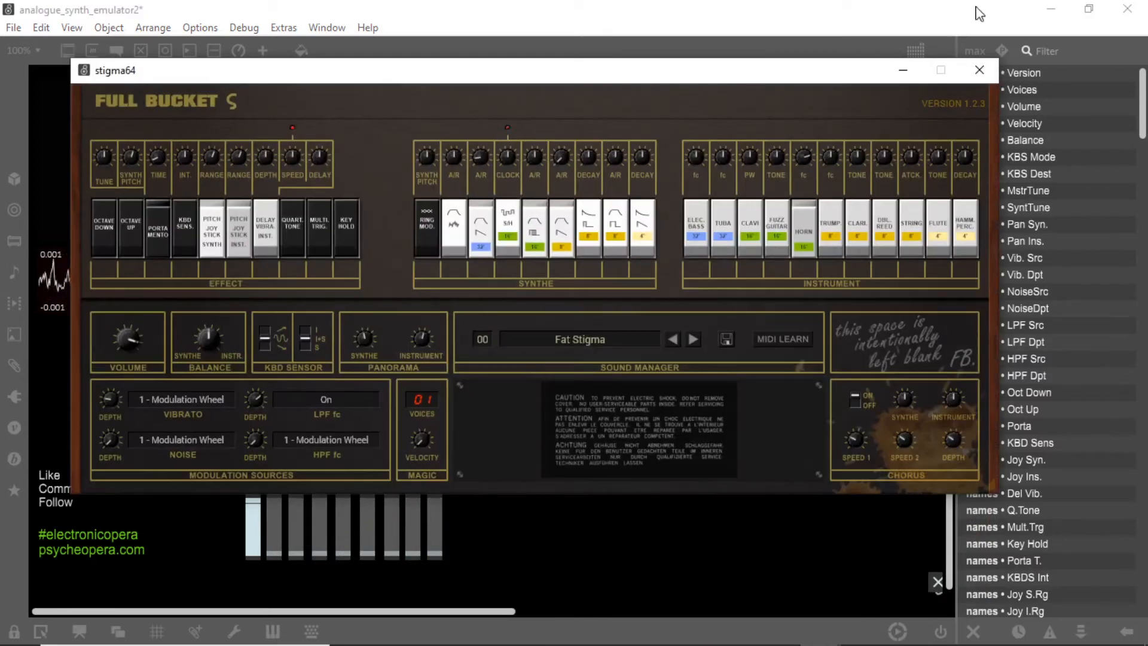
click(912, 75)
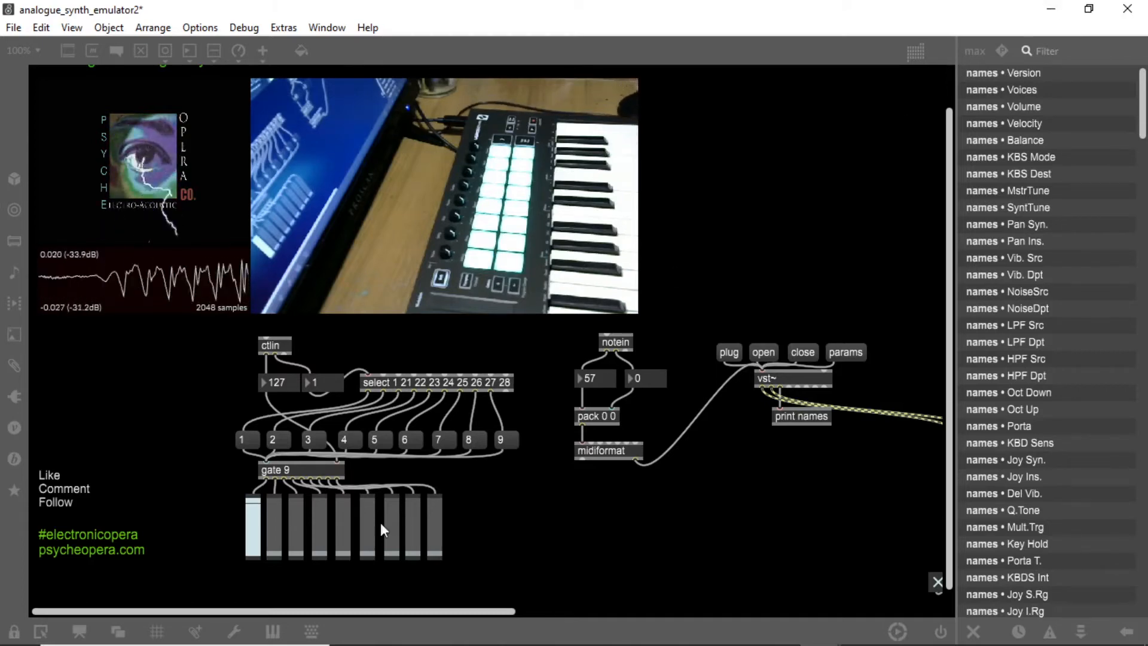
mouse_move(366, 608)
mouse_down()
mouse_move(580, 619)
mouse_move(358, 619)
mouse_up()
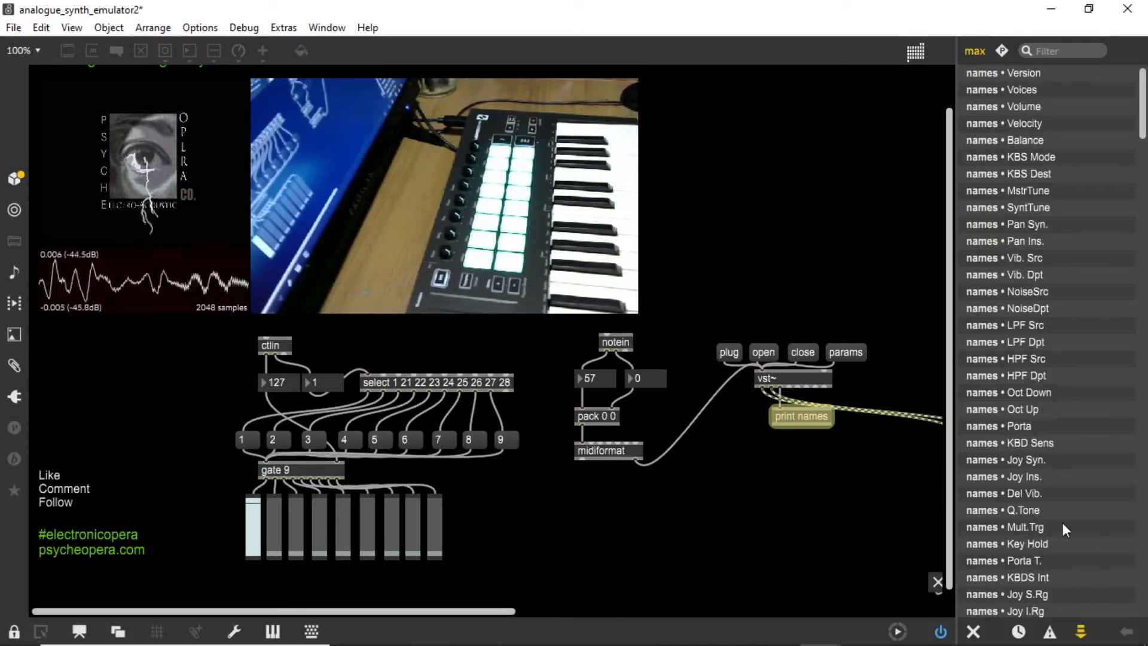
Step: Pick out the Key Hold parameter in the console, unlock the patch and add a message reading Key Hold $1 below vst~
click(1015, 544)
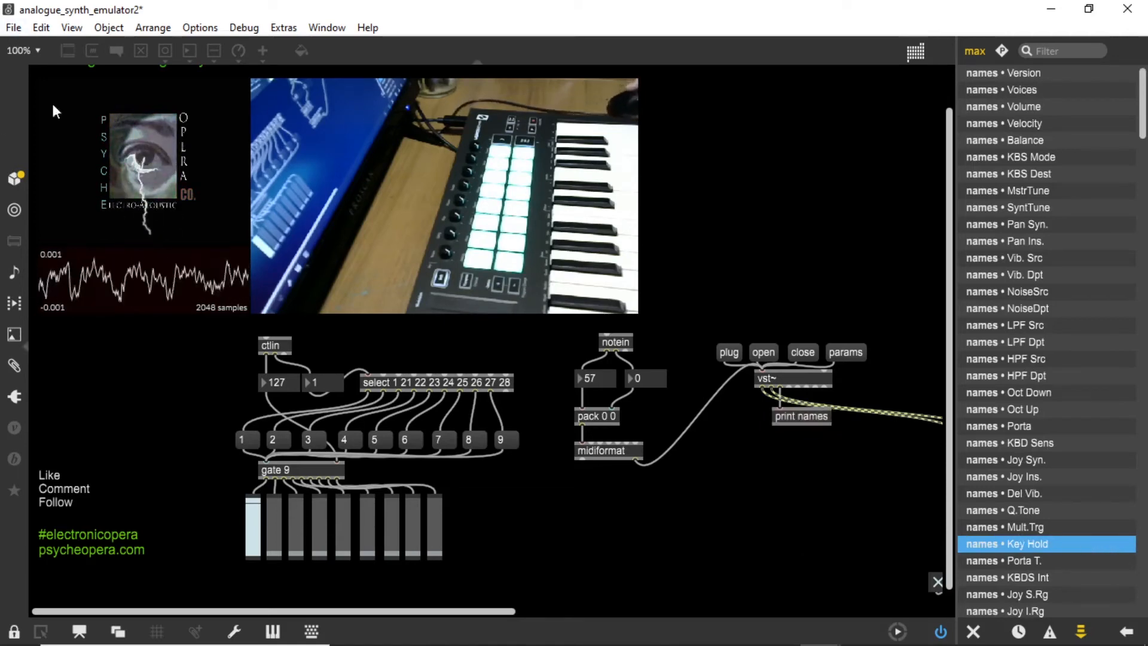
key(ctrl+e)
key(ctrl+alt+e)
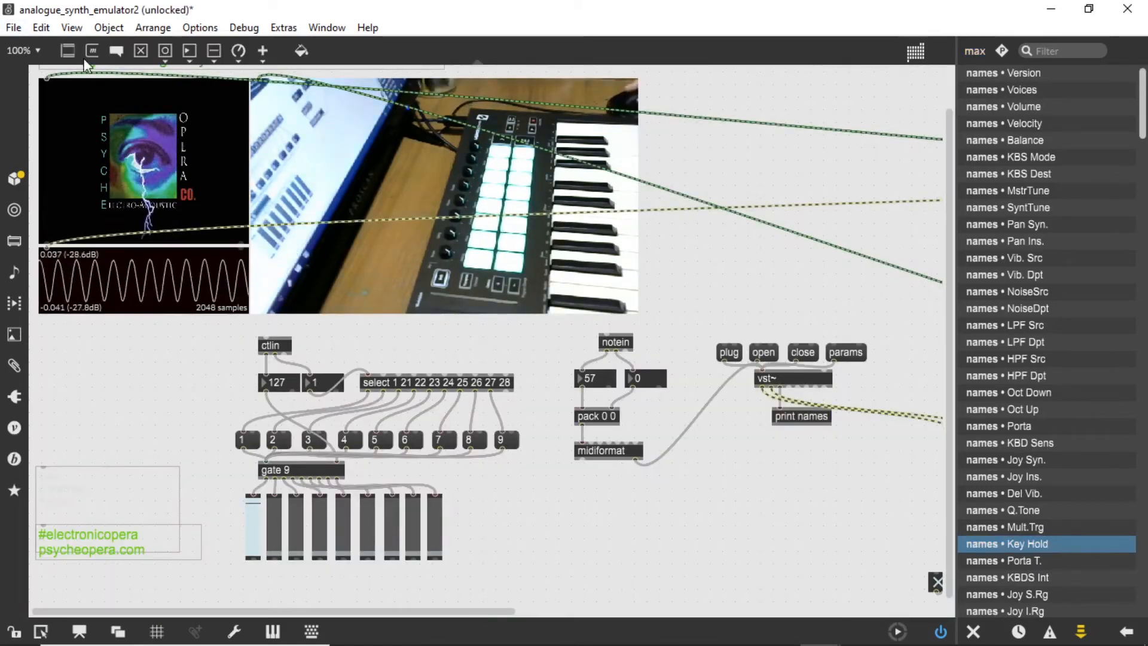
click(92, 51)
click(755, 518)
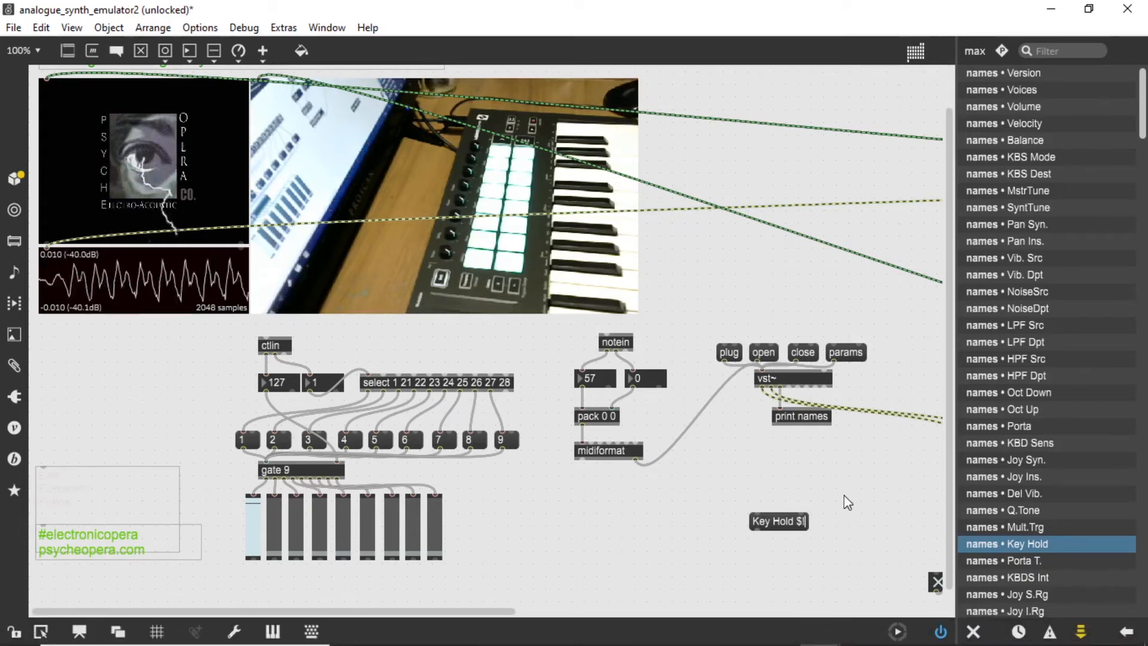
key(BackSpace)
click(796, 577)
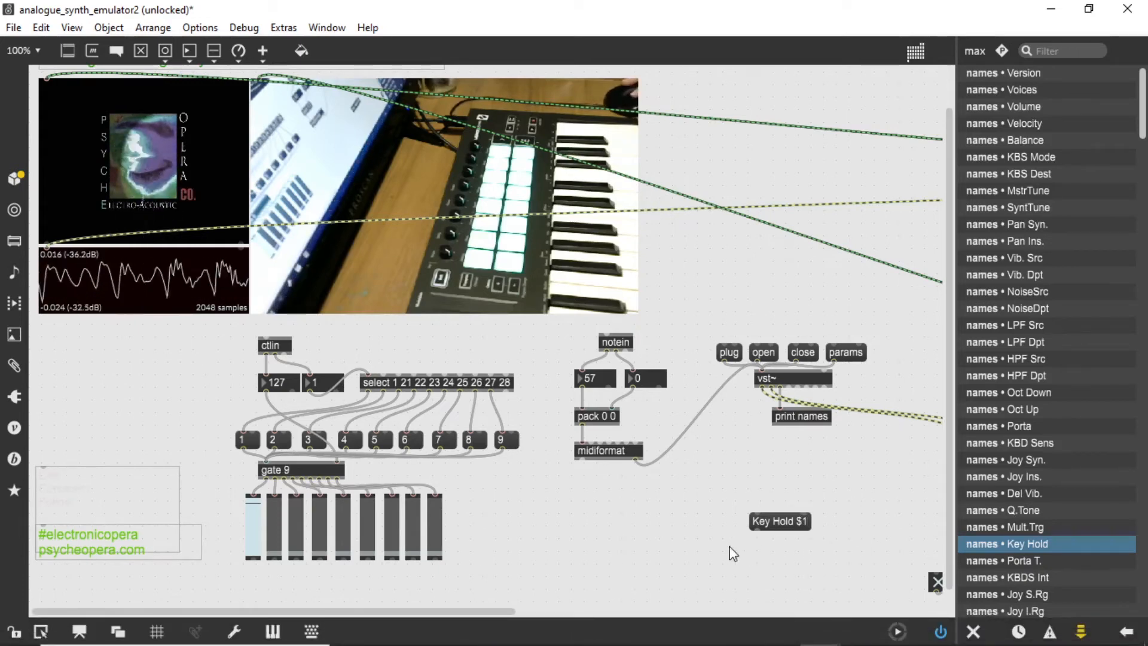
Step: Connect the Key Hold $1 message to vst~'s first inlet and move it above the plug and open messages
drag(760, 535, 766, 386)
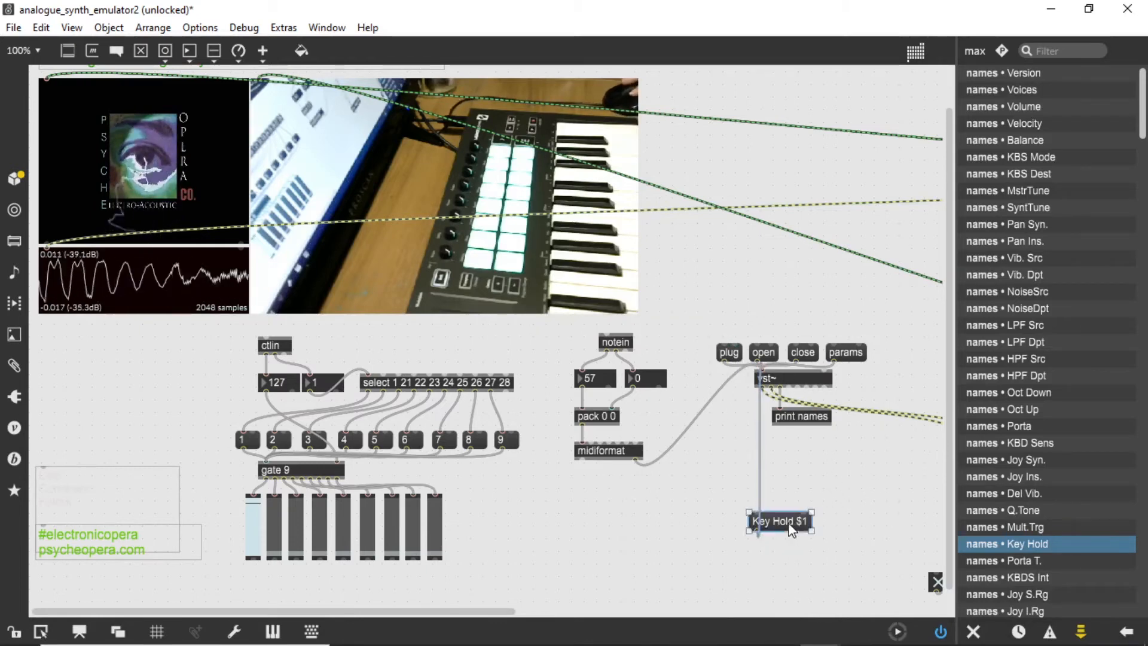
drag(794, 528, 771, 310)
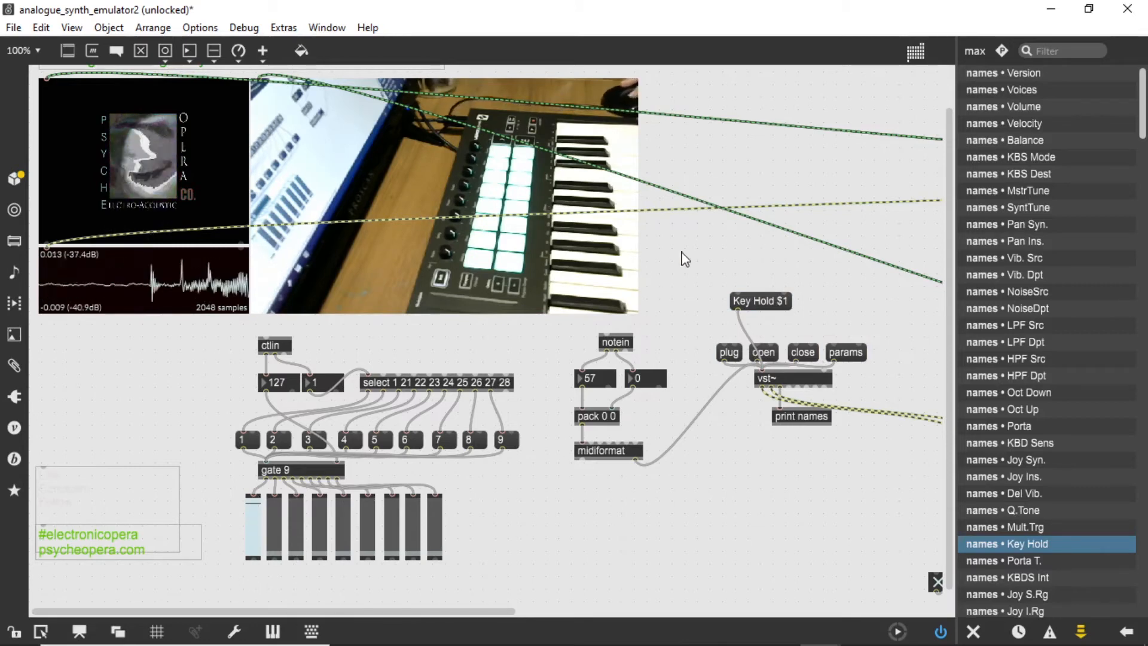
Step: Move the Key Hold $1 message down into the empty area below the vst~ object
drag(771, 304, 719, 484)
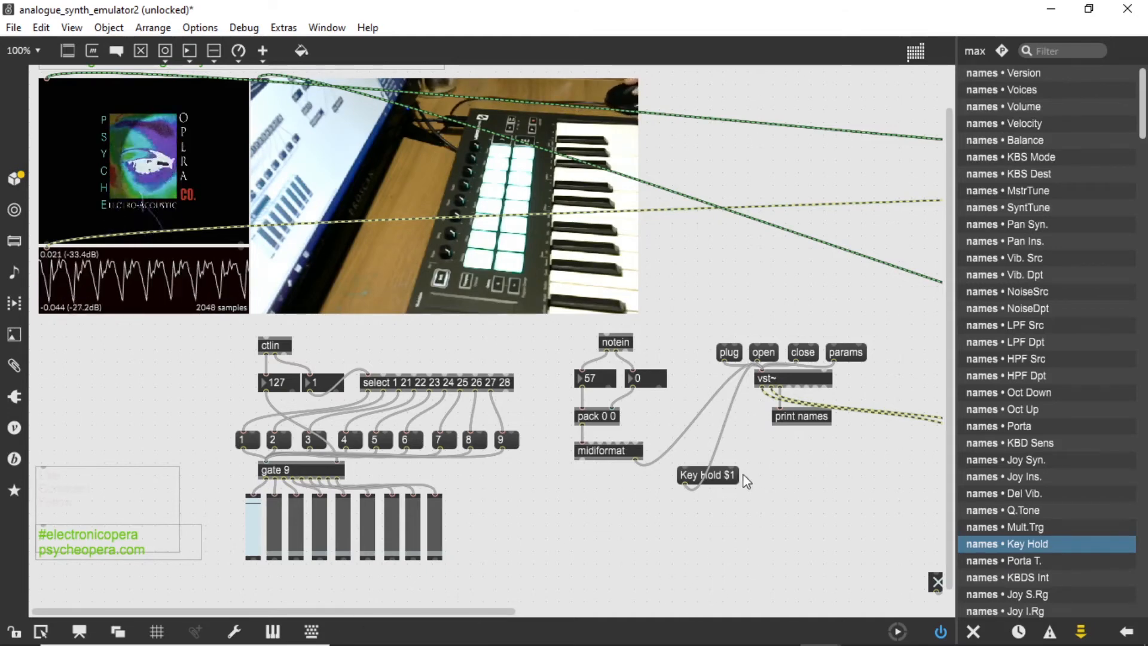
scroll(838, 505, down, 1)
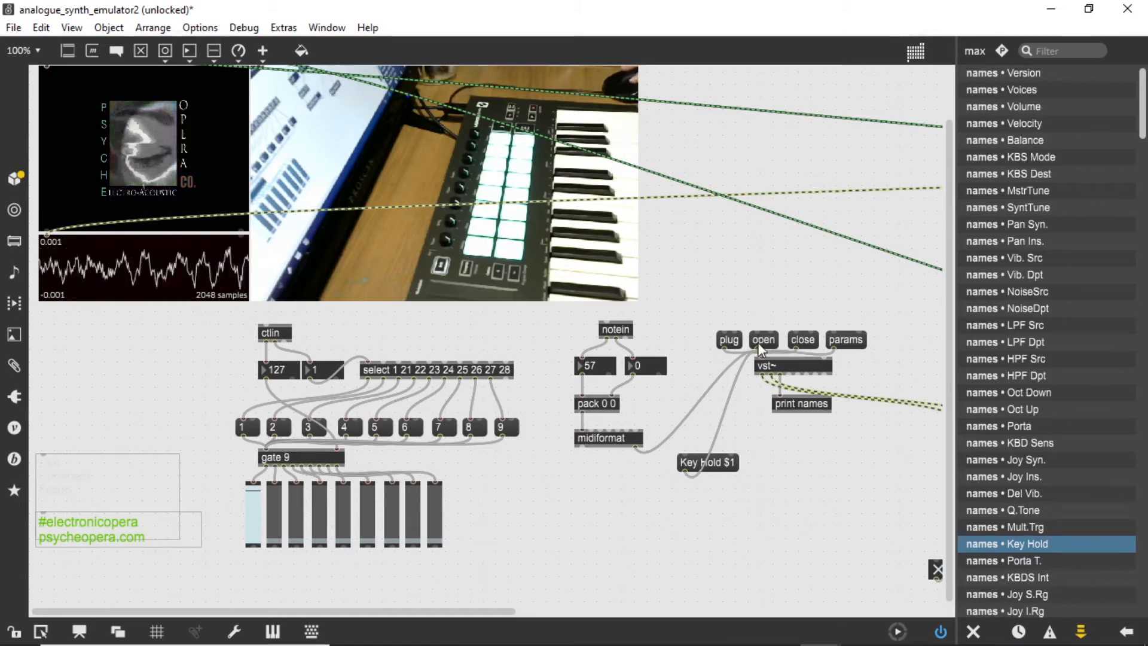
Step: Lock the patch, view the synth plug-in's window, and close it before unlocking the patch for editing
click(11, 628)
click(764, 340)
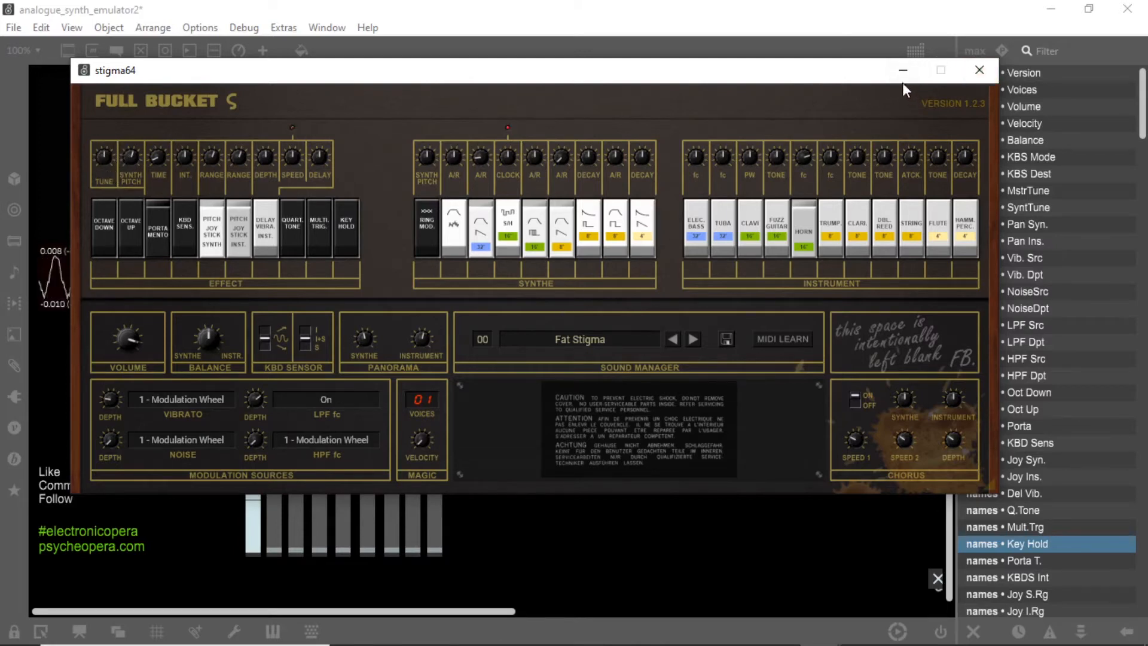
click(993, 72)
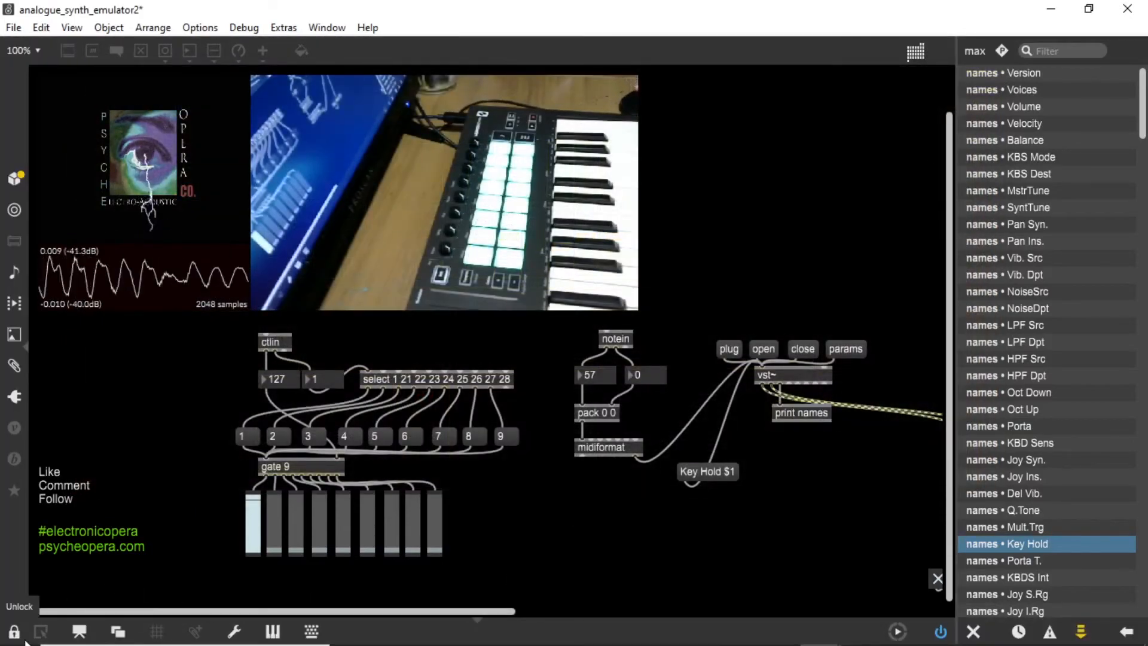
click(14, 633)
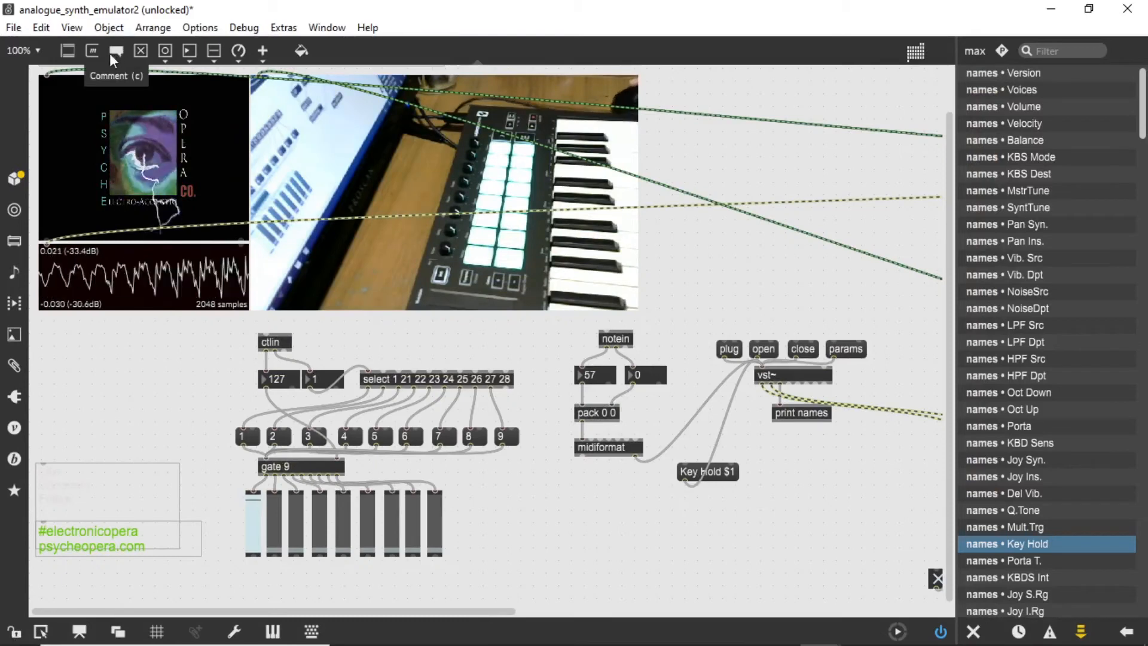
Step: Add a scale object with an input range of 0 127 in the empty area beside the slider row
drag(67, 52, 512, 515)
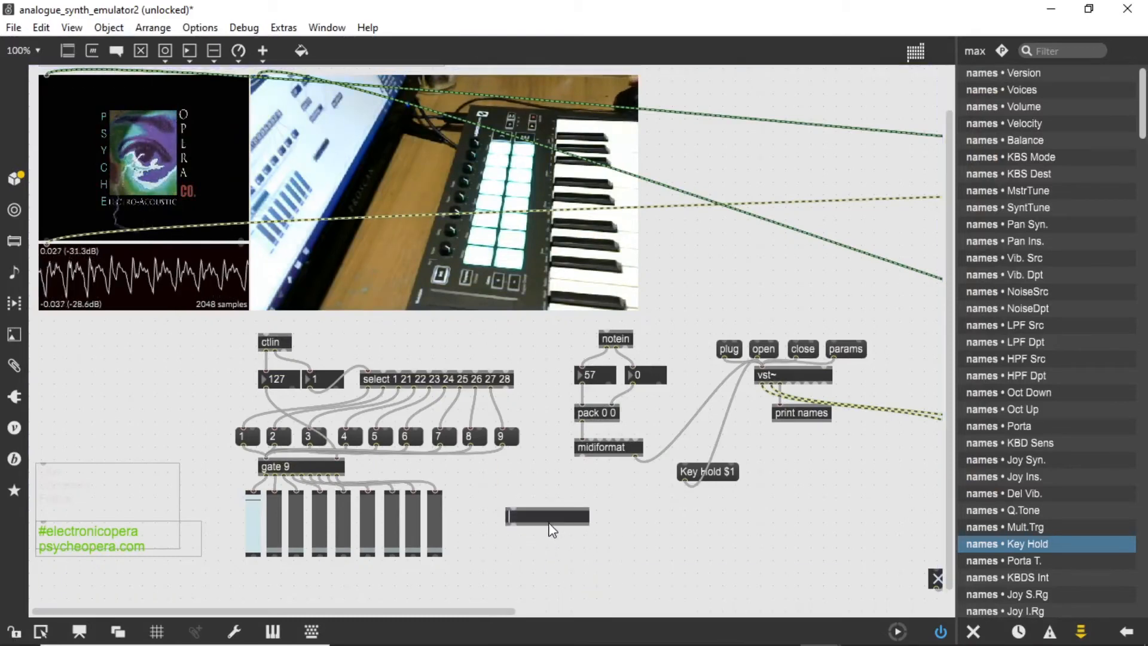
text(scale)
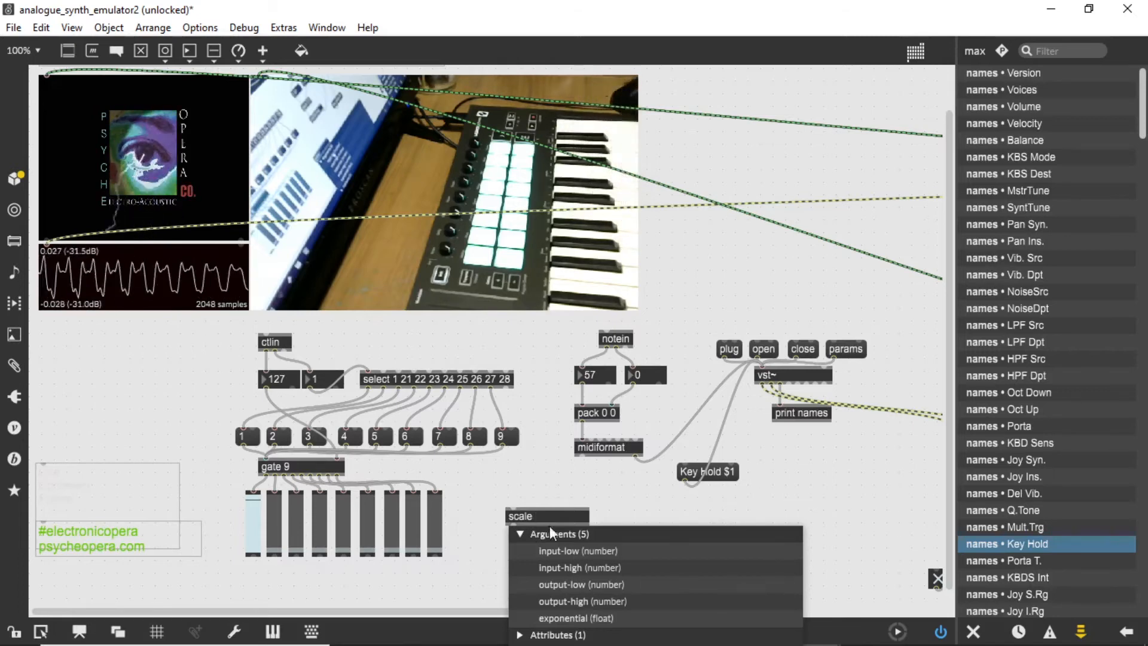
click(251, 535)
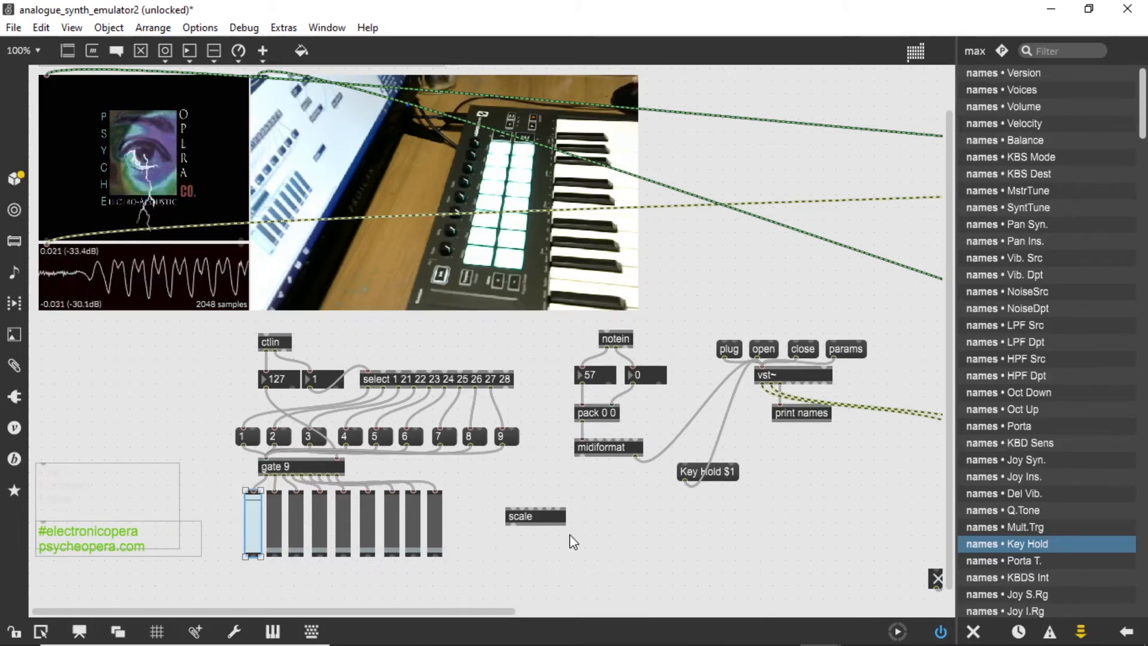
drag(554, 515, 555, 528)
double_click(551, 522)
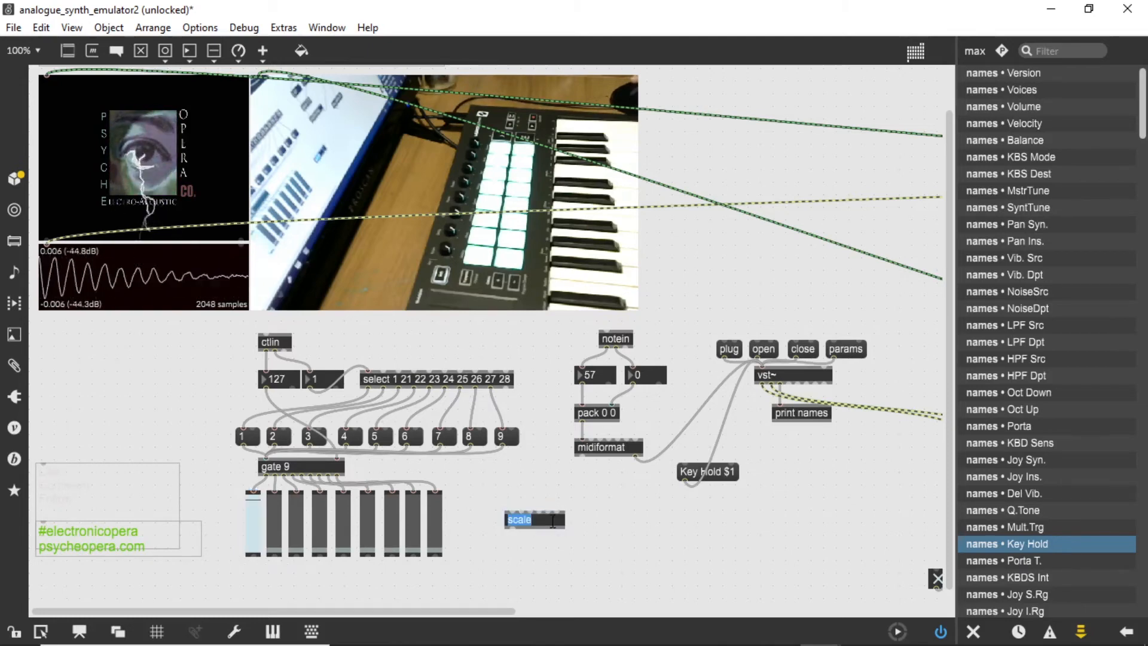
click(553, 521)
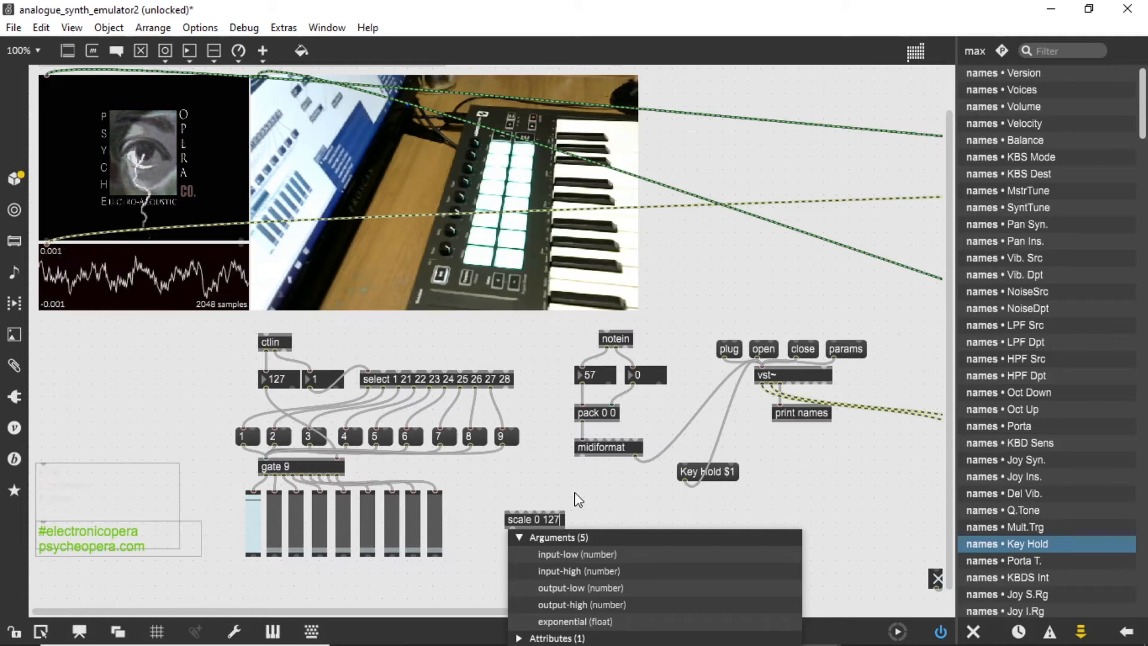
click(625, 498)
Step: Place the scale object beneath the first slider, connected to its output, and add the output range 0. 1. to its arguments
drag(253, 557, 300, 583)
double_click(299, 584)
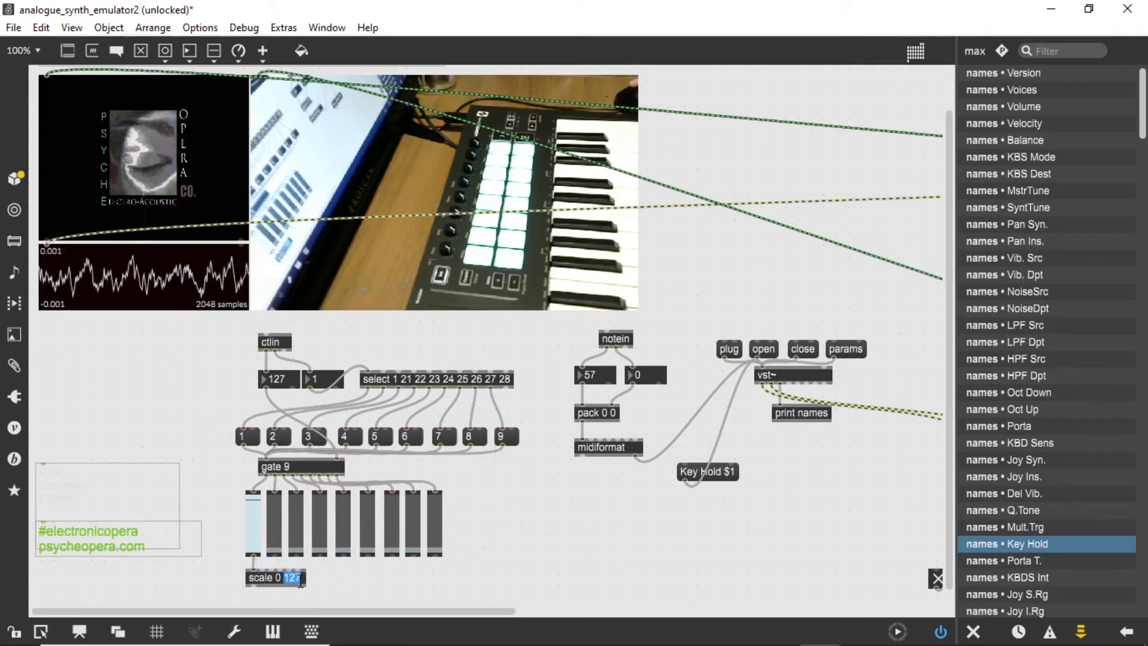
click(453, 570)
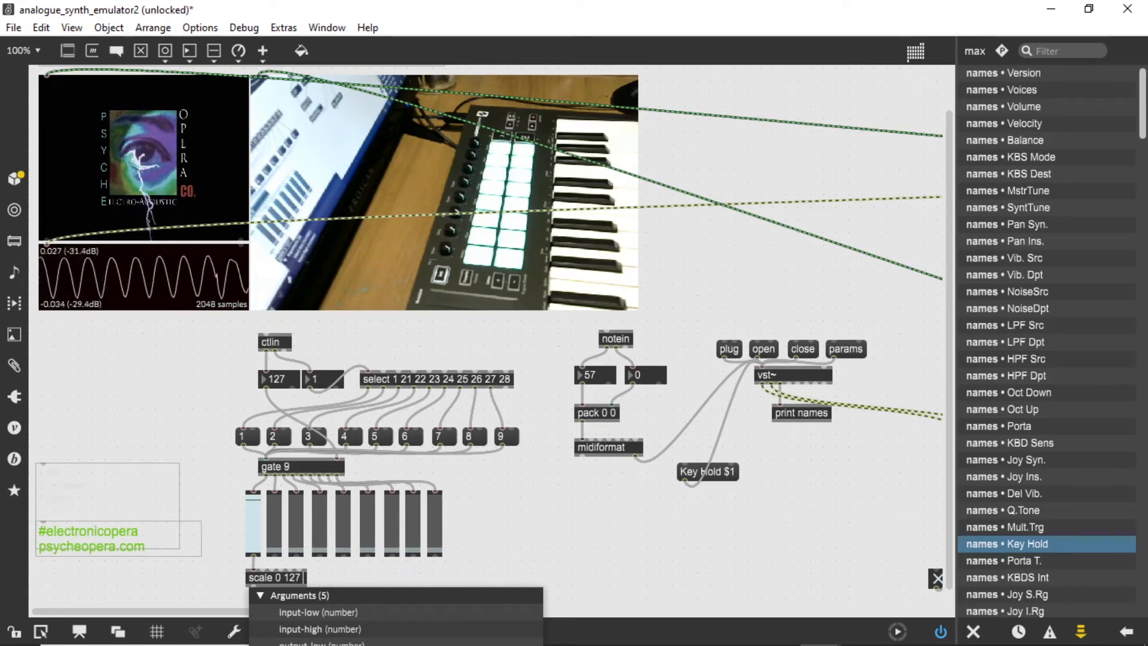
text(0)
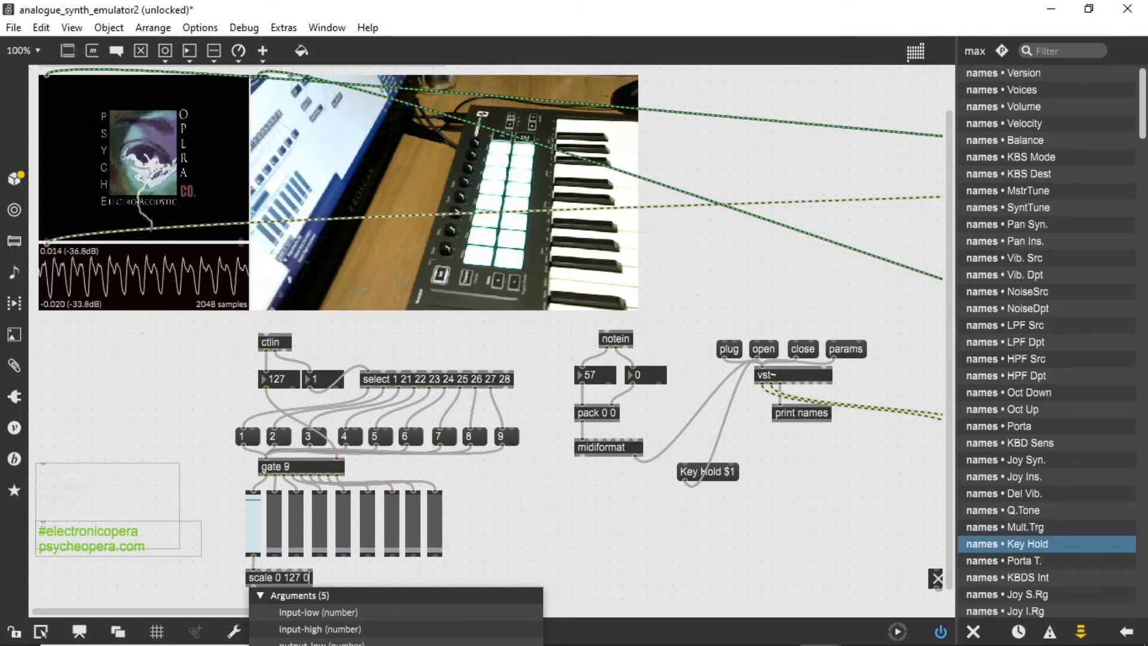
text(.)
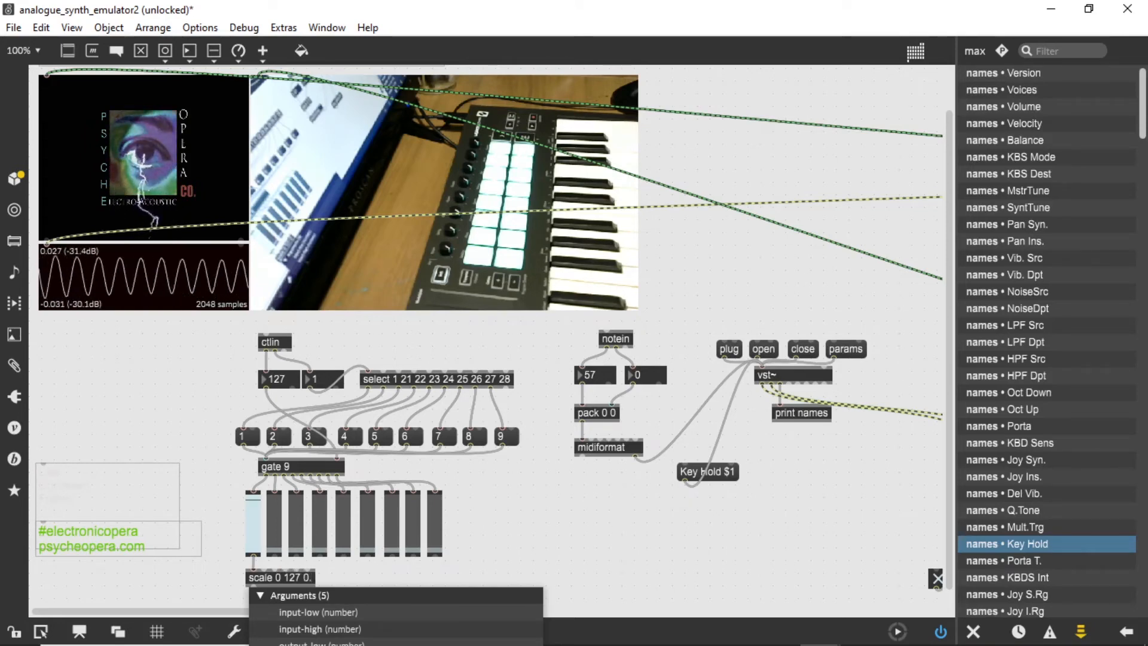
text( 1)
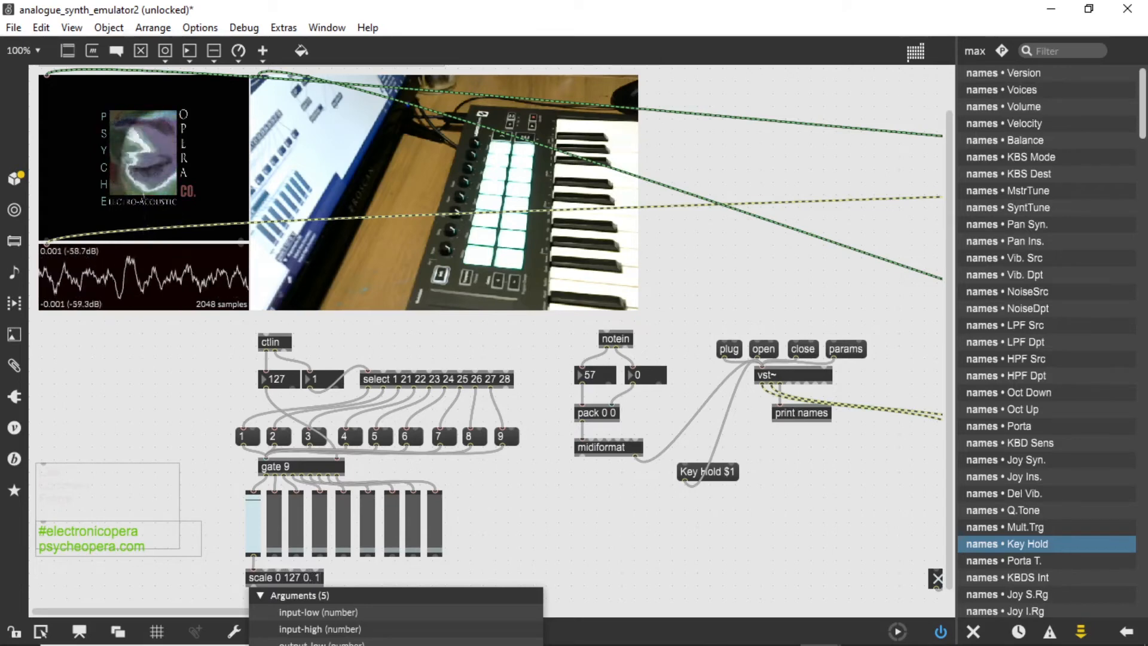
text(.)
click(628, 526)
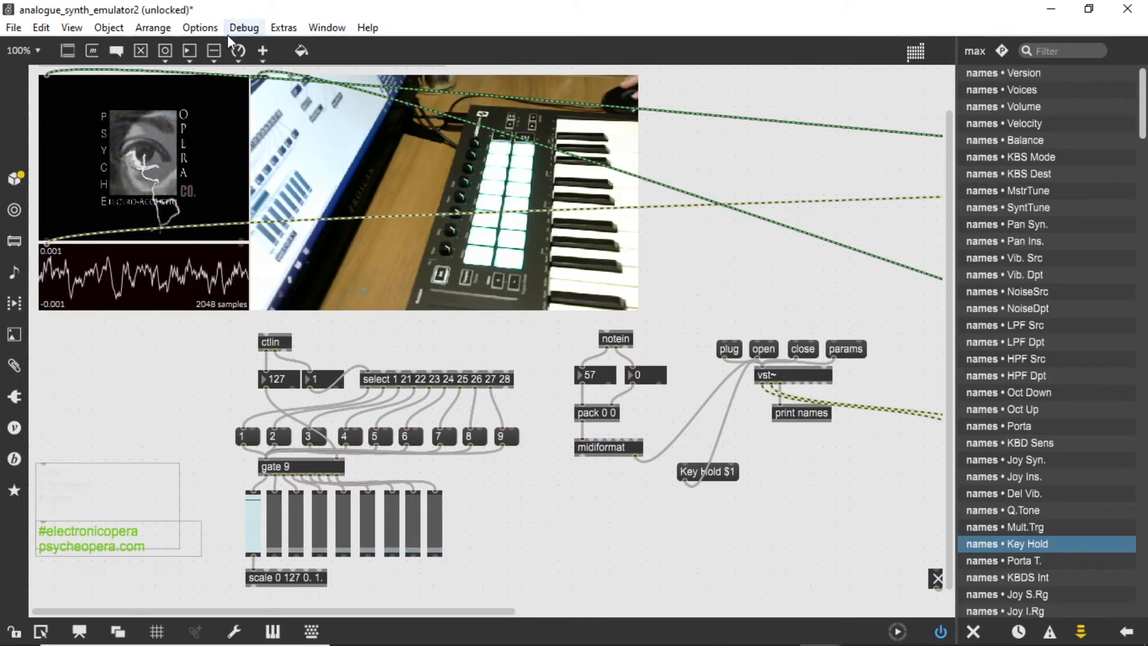
Step: Add a flonum number box, feed it from the scale object's output and place it beside the last slider
drag(68, 50, 520, 567)
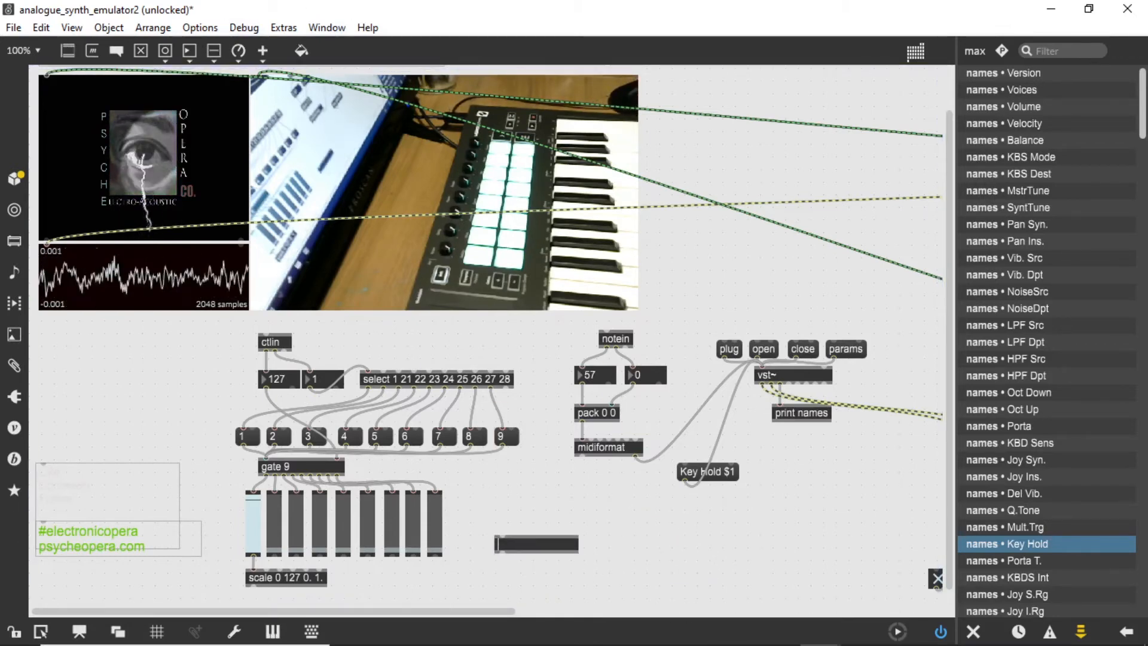
text(flun)
key(BackSpace)
key(BackSpace)
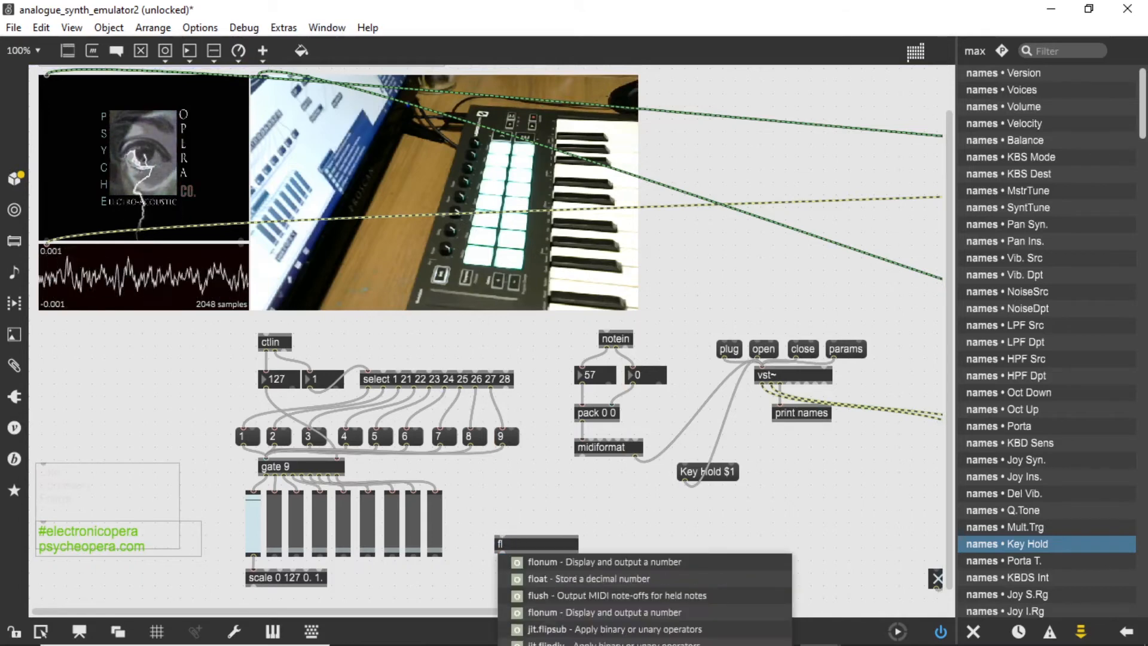
text(onum)
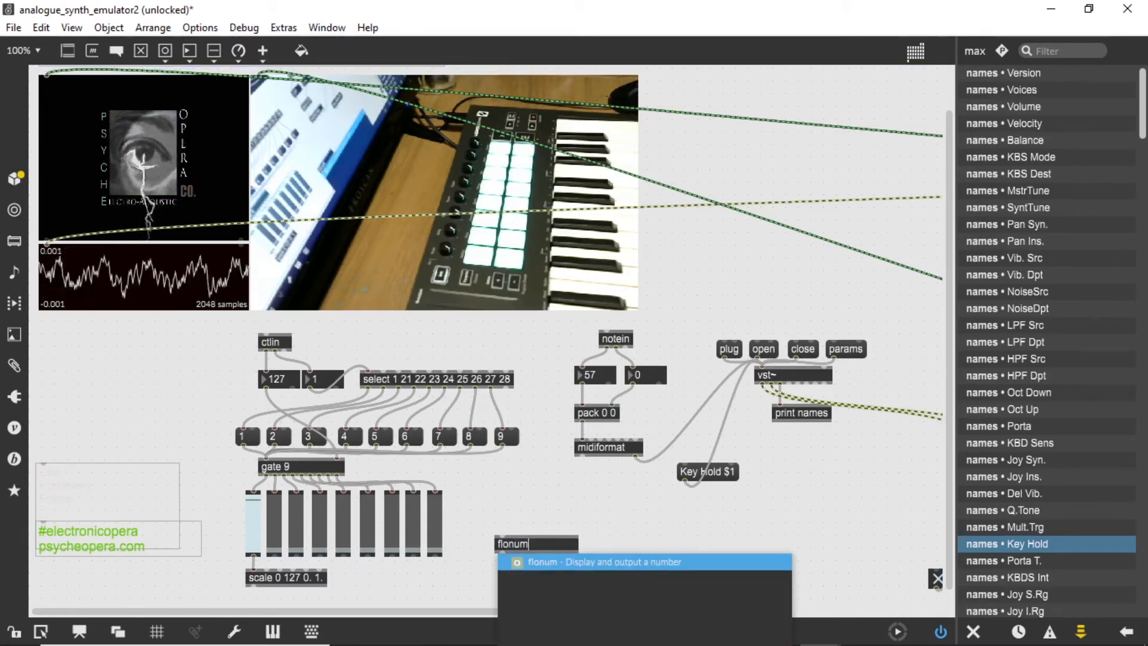
key(Return)
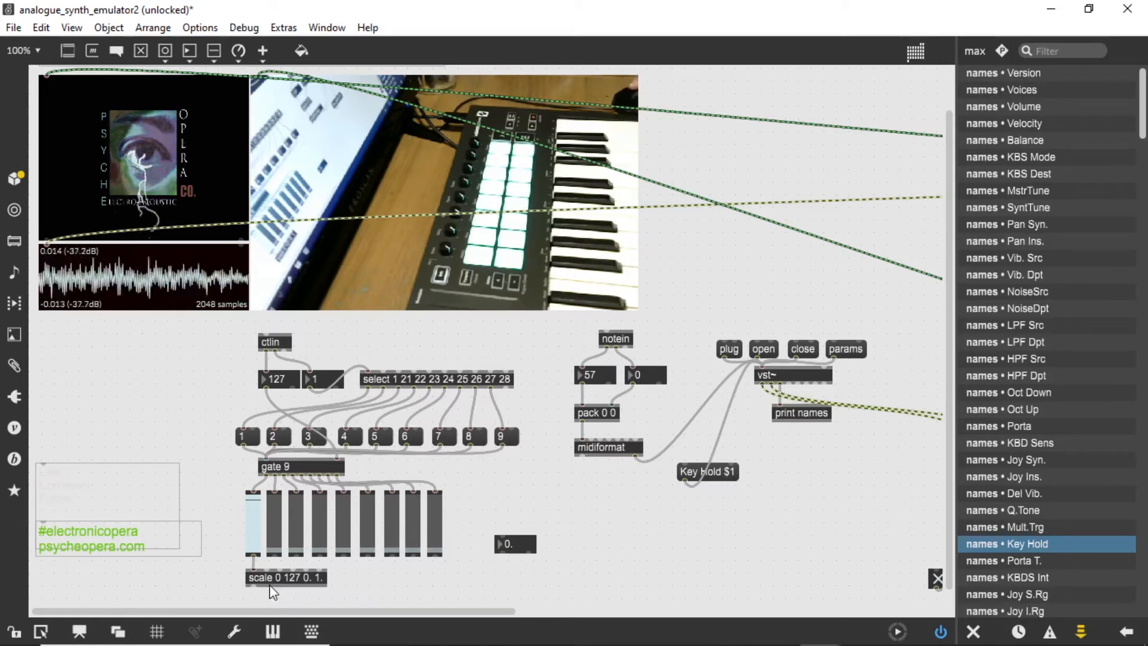
drag(250, 585, 484, 504)
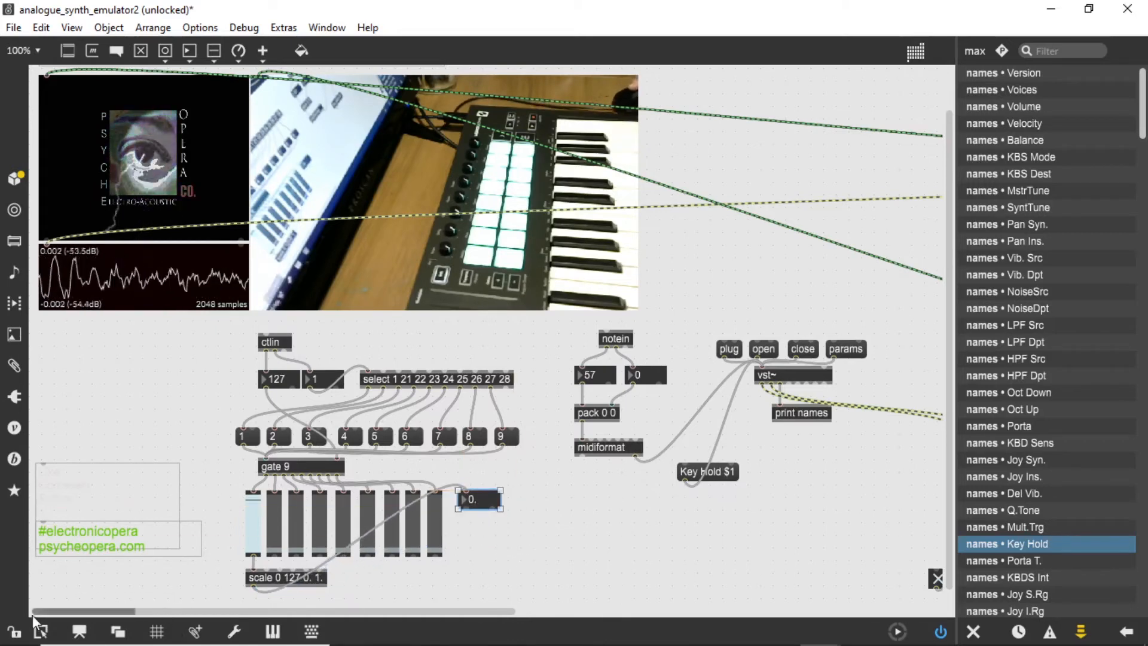
Step: Lock the patch to test the controller input through the scale object, and unlock it again
click(14, 632)
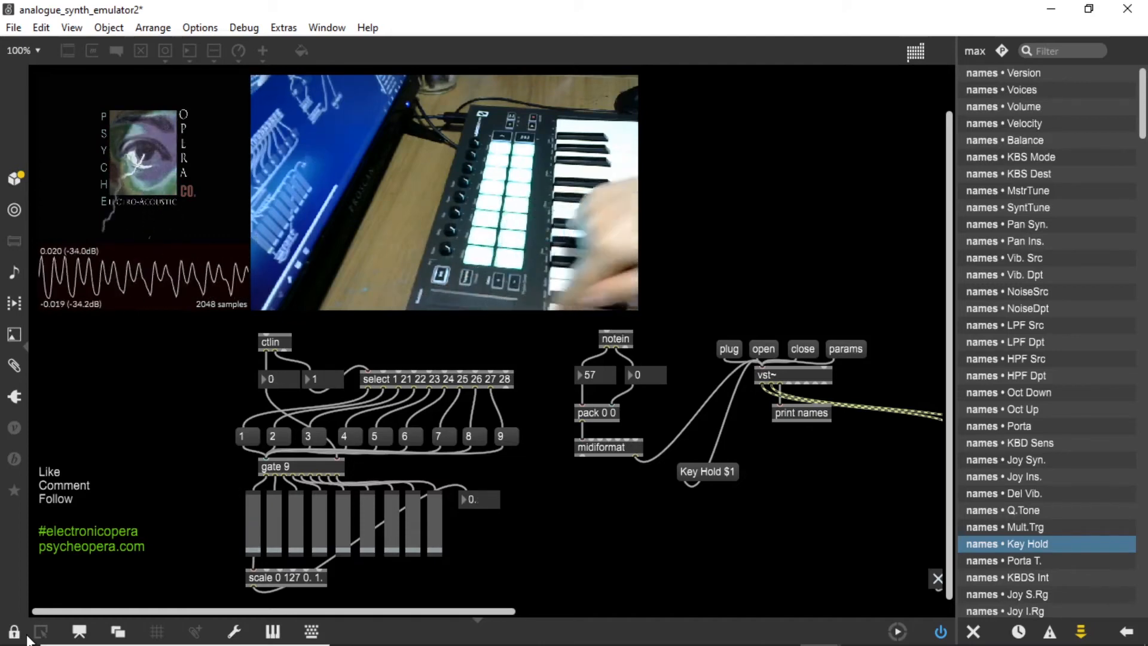
click(12, 633)
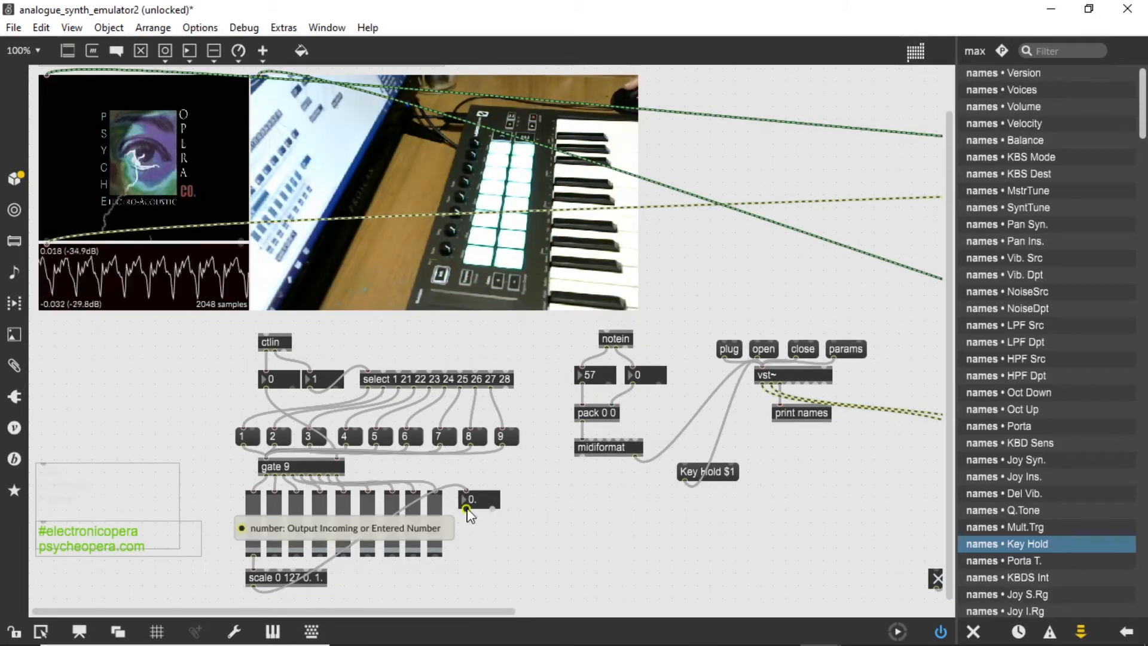
mouse_move(466, 509)
mouse_down()
mouse_move(608, 604)
mouse_move(684, 420)
mouse_move(655, 471)
mouse_move(558, 525)
mouse_move(500, 520)
mouse_move(458, 491)
mouse_up()
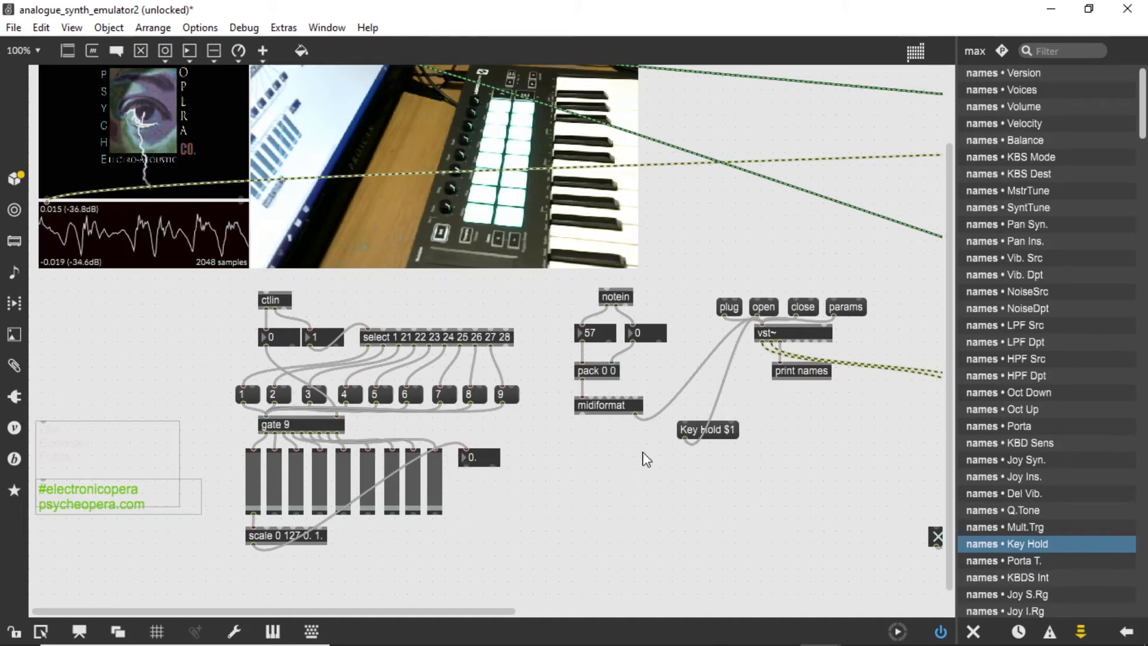
Step: Disconnect the scale object from the first slider and connect it under the second slider, with its number box directly below
double_click(261, 536)
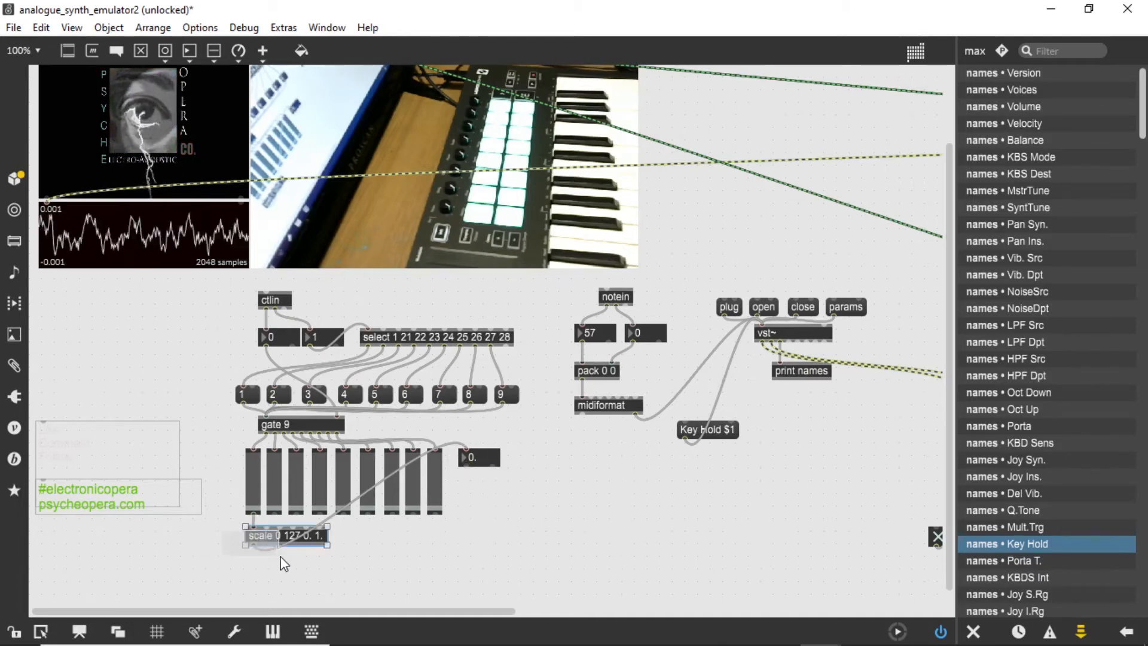
drag(223, 531, 265, 564)
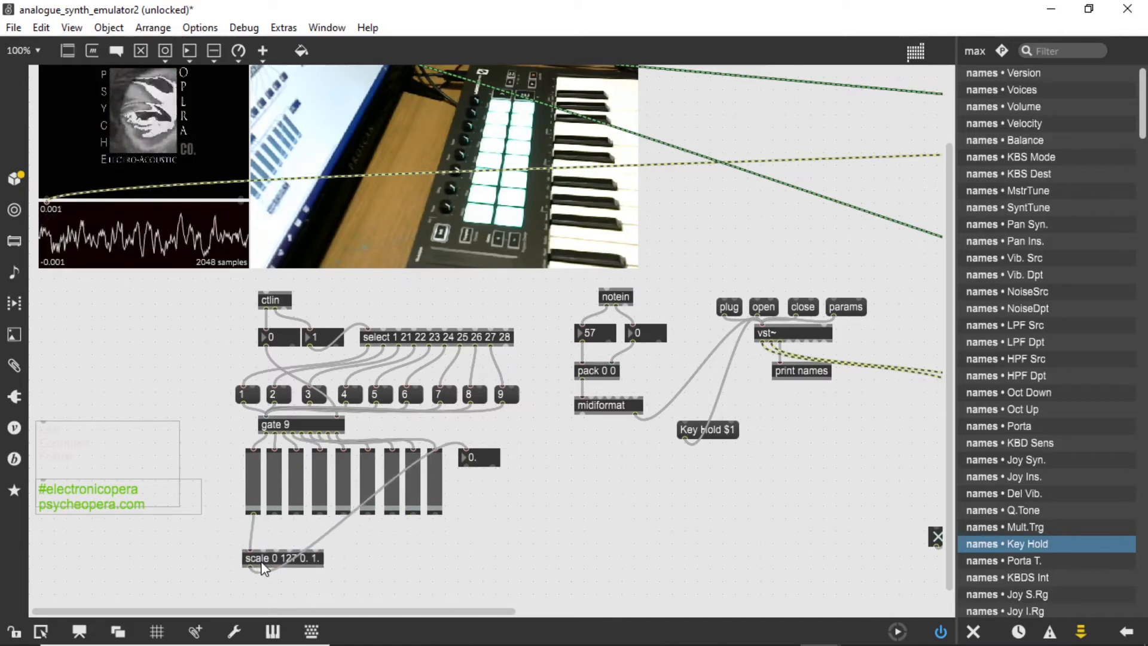
click(256, 534)
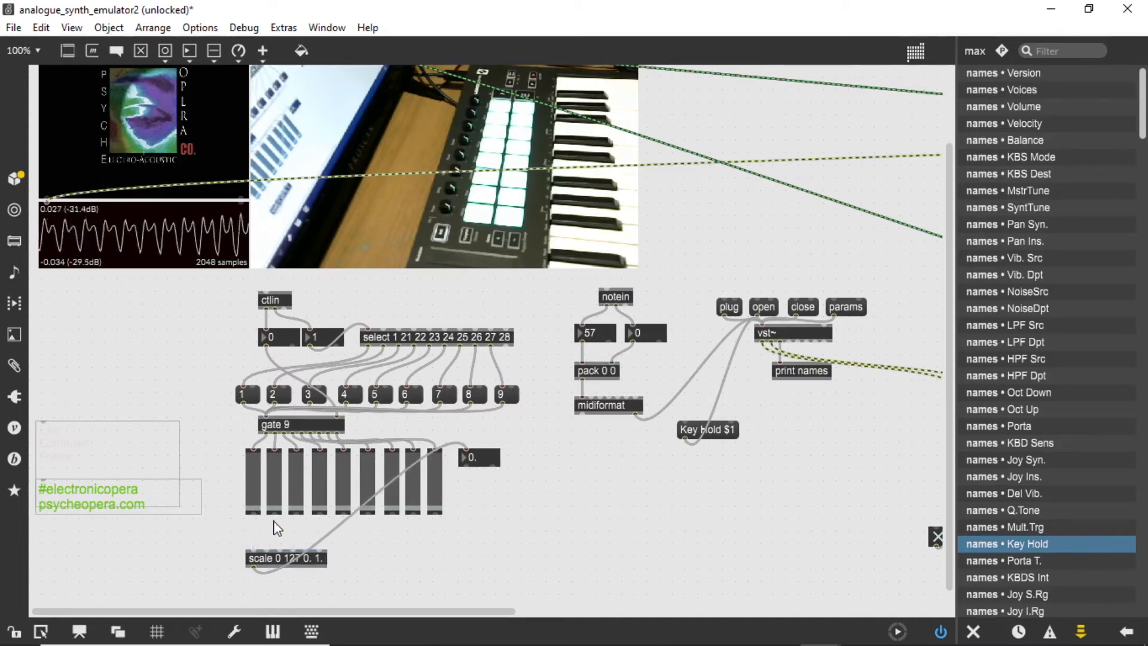
mouse_move(269, 560)
mouse_down()
mouse_move(512, 439)
mouse_move(486, 434)
mouse_move(459, 473)
mouse_move(497, 488)
mouse_move(485, 473)
mouse_move(308, 574)
mouse_move(288, 565)
mouse_move(299, 541)
mouse_move(275, 538)
mouse_up()
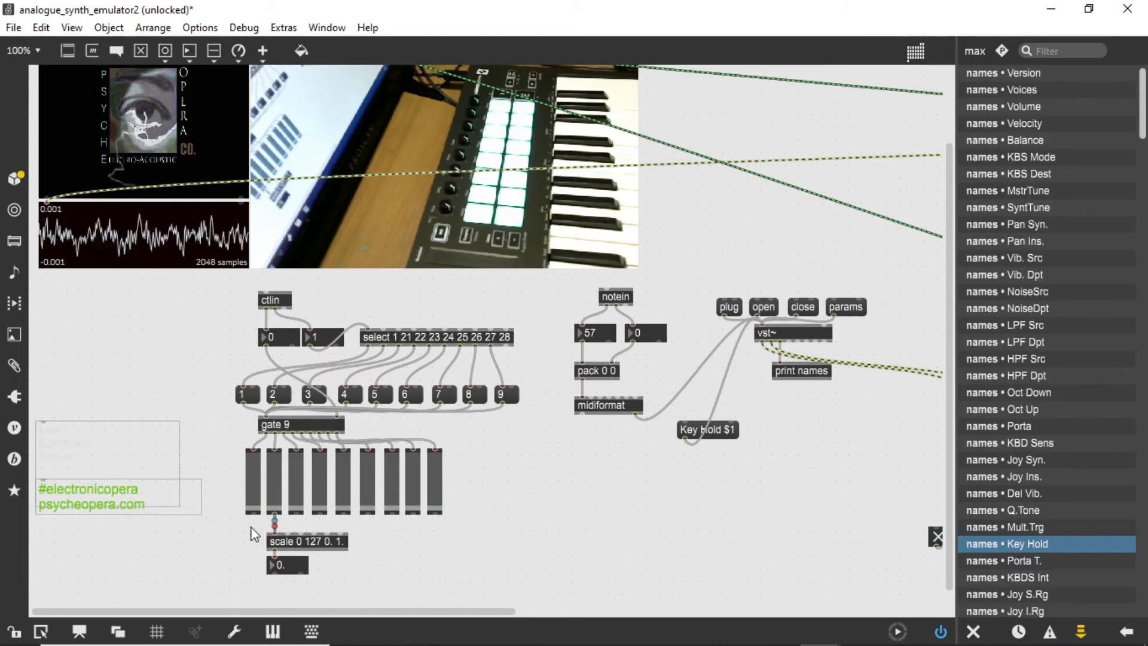
drag(254, 526, 324, 567)
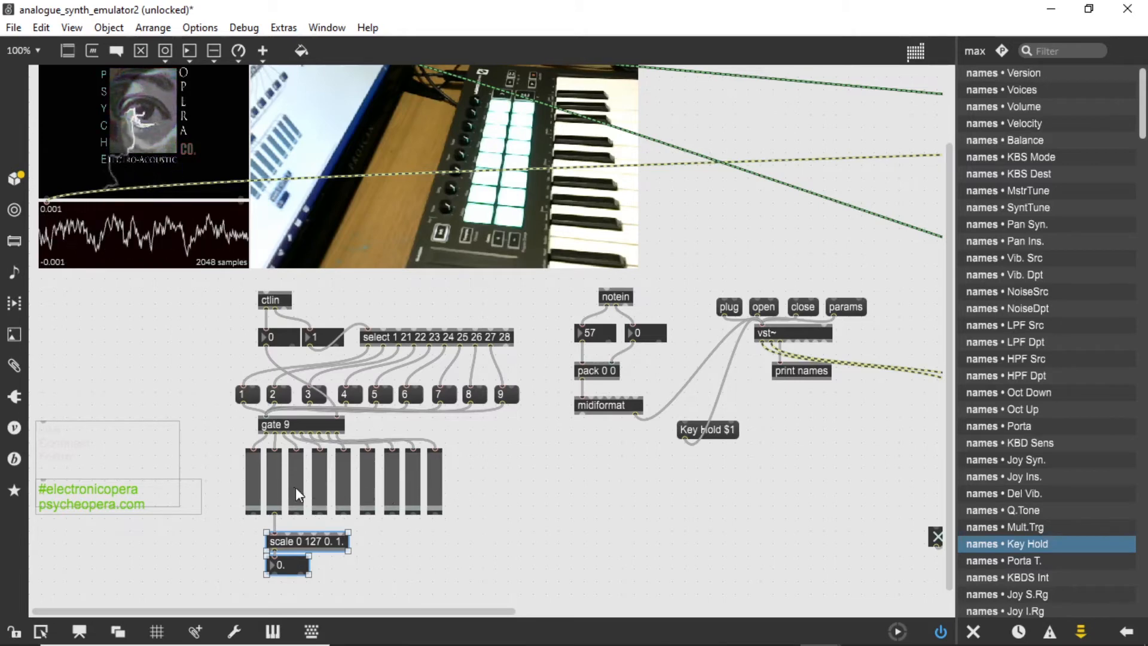
click(319, 491)
click(367, 498)
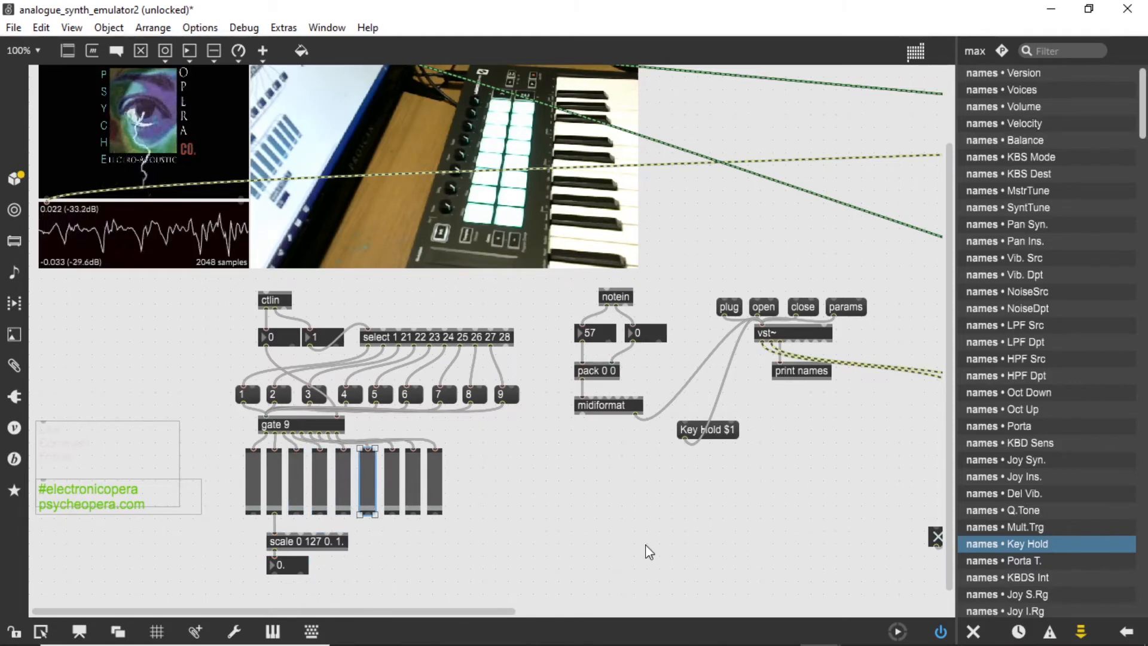
Step: Copy the scale object and its number box, place the pasted pair beside the originals and connect the third slider to it
drag(251, 544, 284, 564)
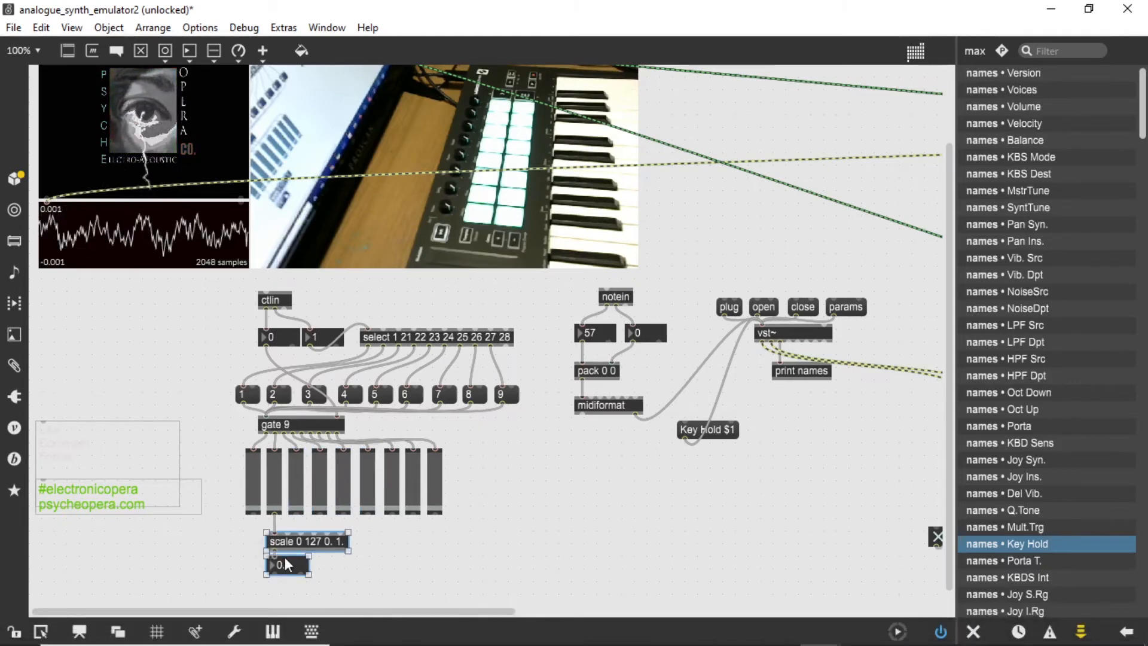
click(41, 28)
click(67, 108)
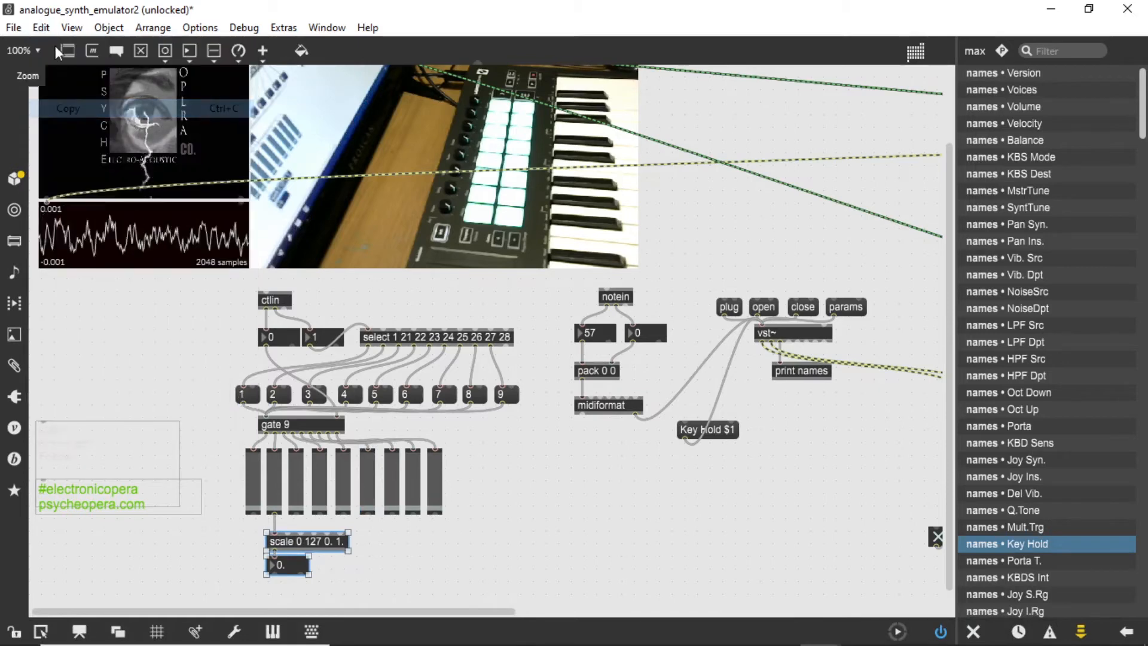
click(45, 30)
click(96, 151)
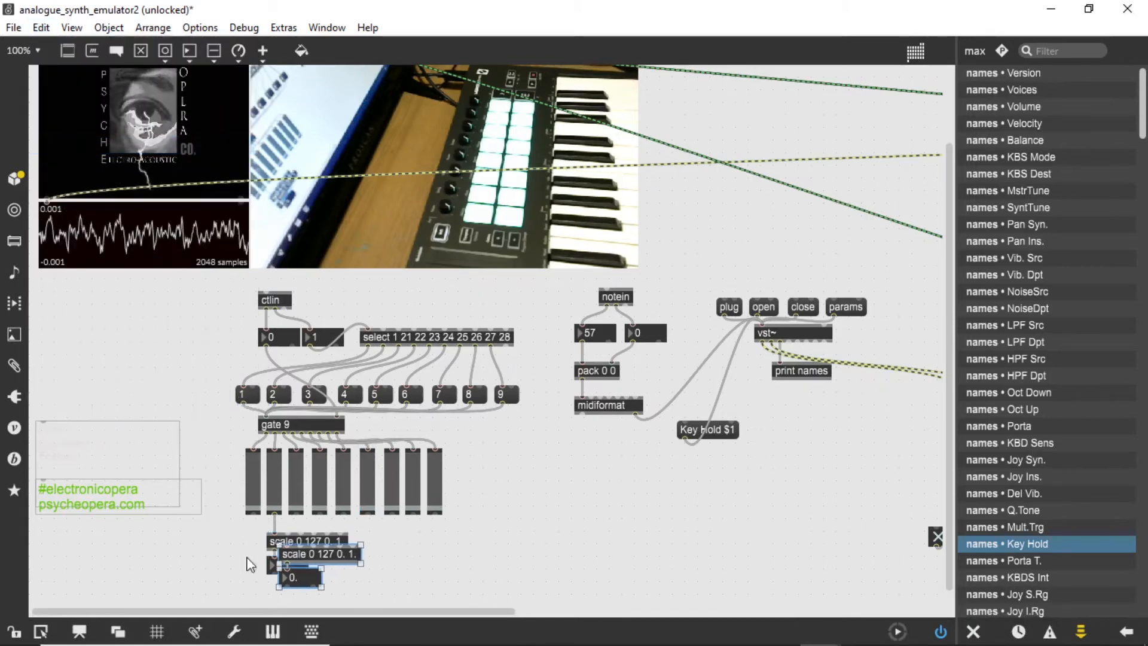
drag(290, 550, 372, 550)
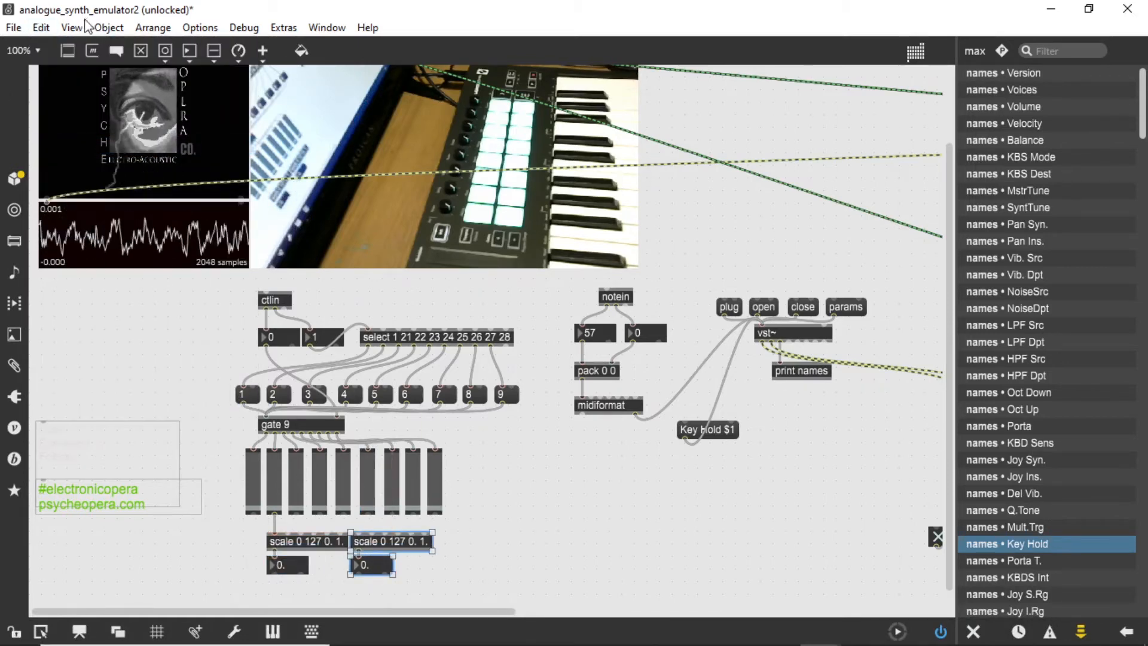
drag(298, 518, 356, 529)
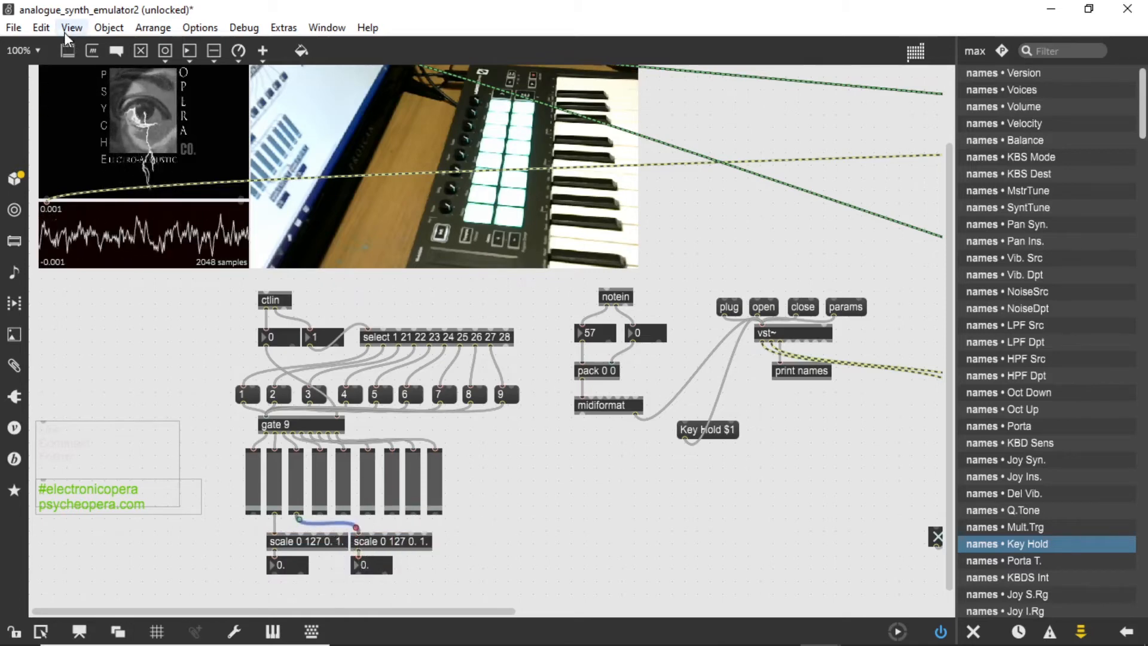
Step: Paste another scale object with its number box, place the pair third in the row and connect the fourth slider to it
click(40, 27)
click(68, 145)
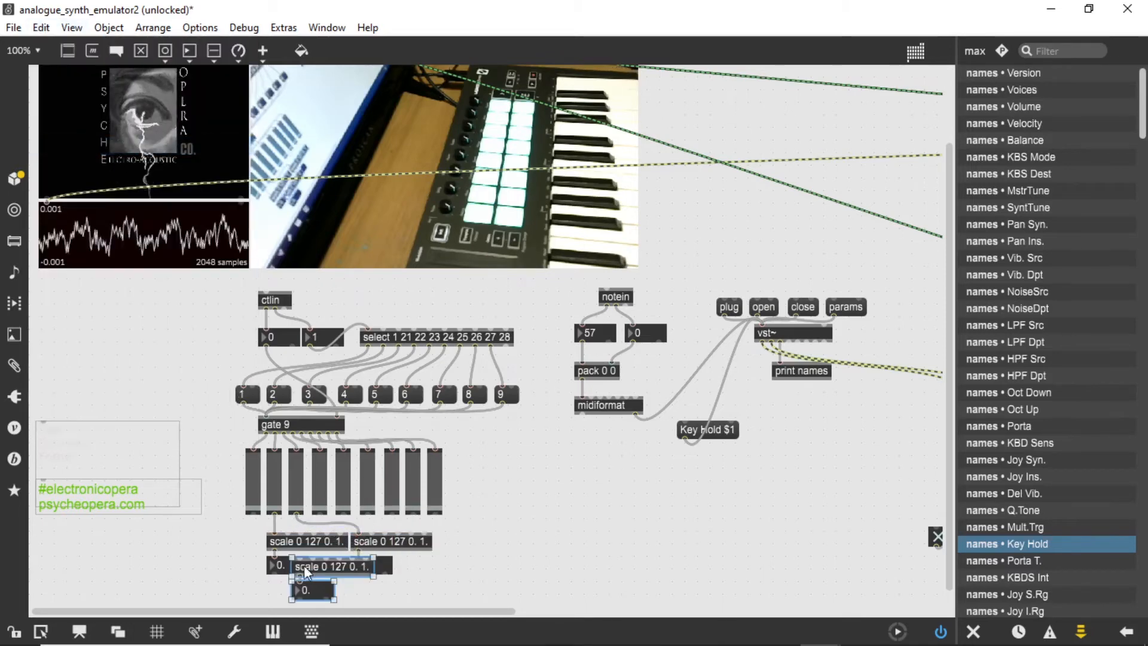
drag(311, 569, 460, 542)
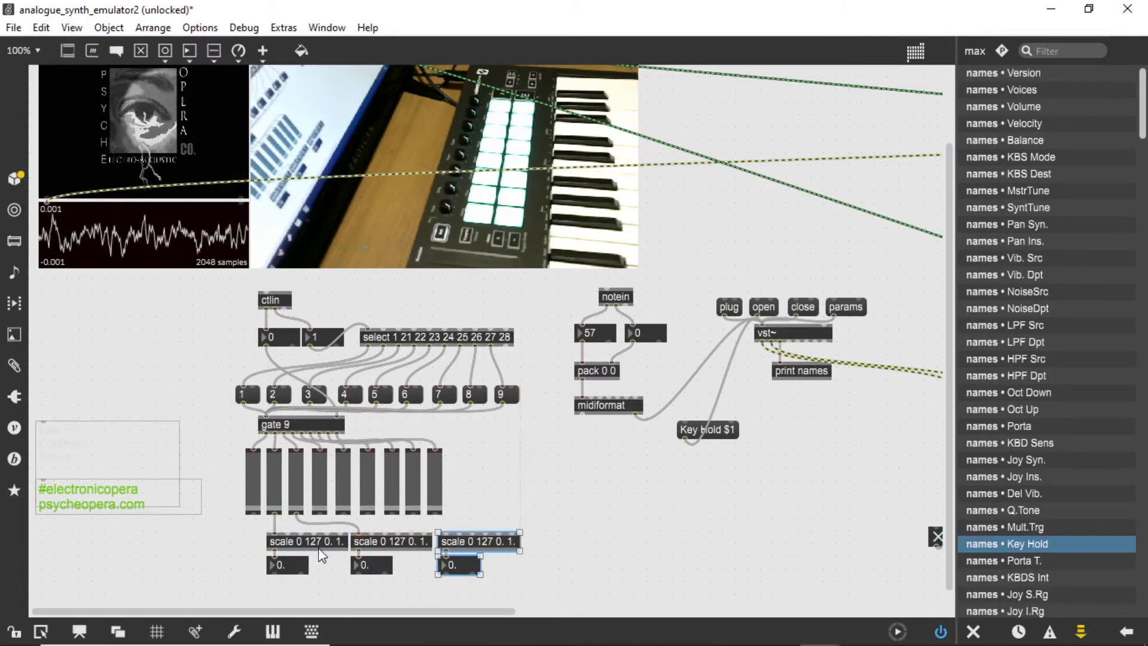
drag(319, 515, 444, 527)
Step: Paste a further scale and number box pair and place it unconnected as the fourth in the upper row
click(42, 27)
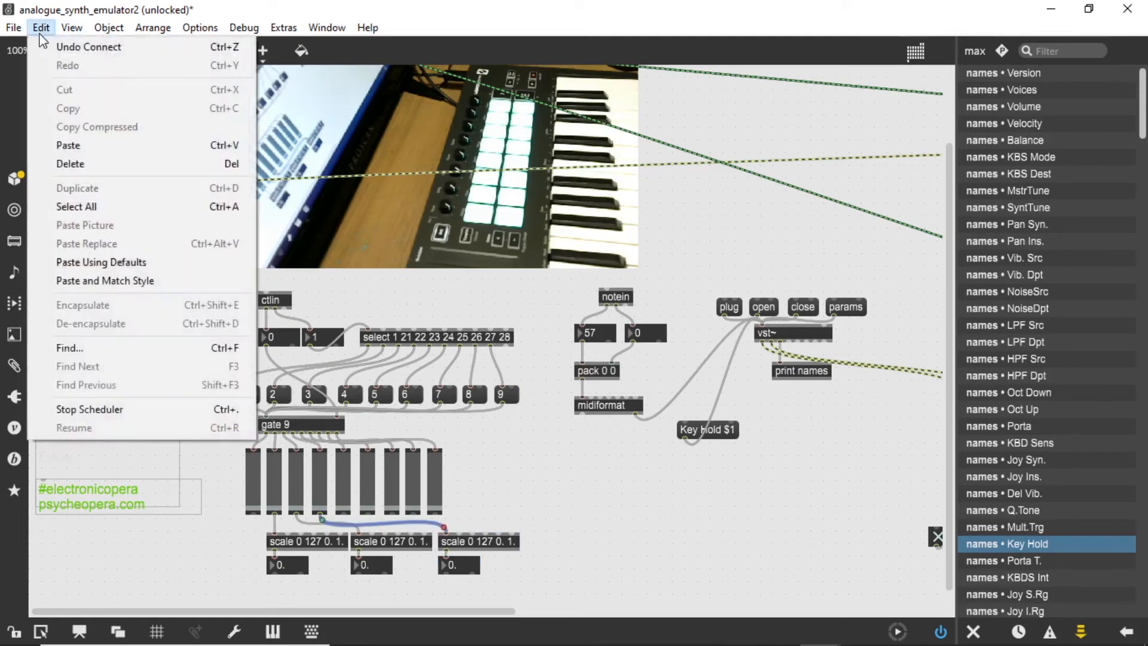
click(68, 145)
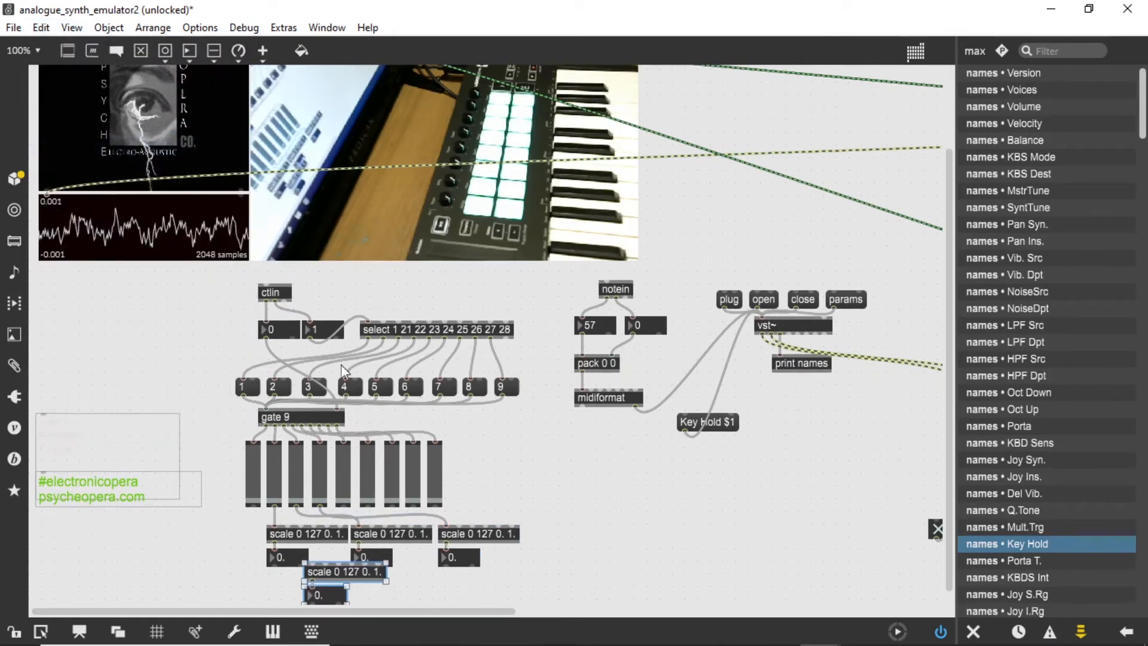
drag(331, 583, 553, 546)
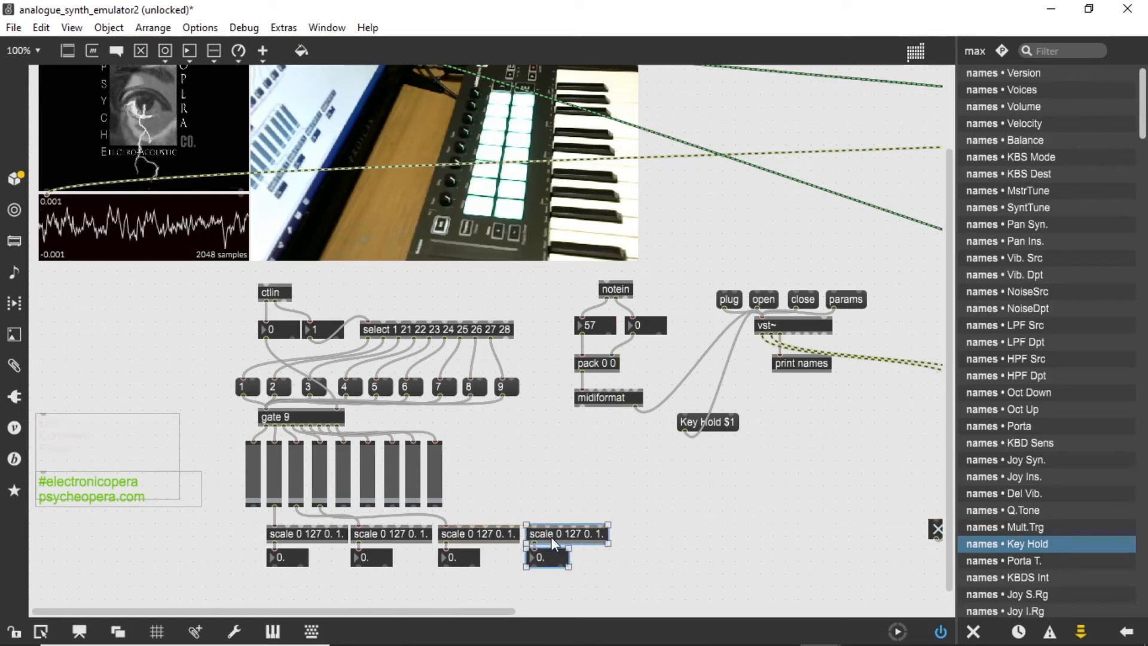
Step: Paste a scale and number box pair as the start of a second row below and connect the fifth slider to it
click(41, 28)
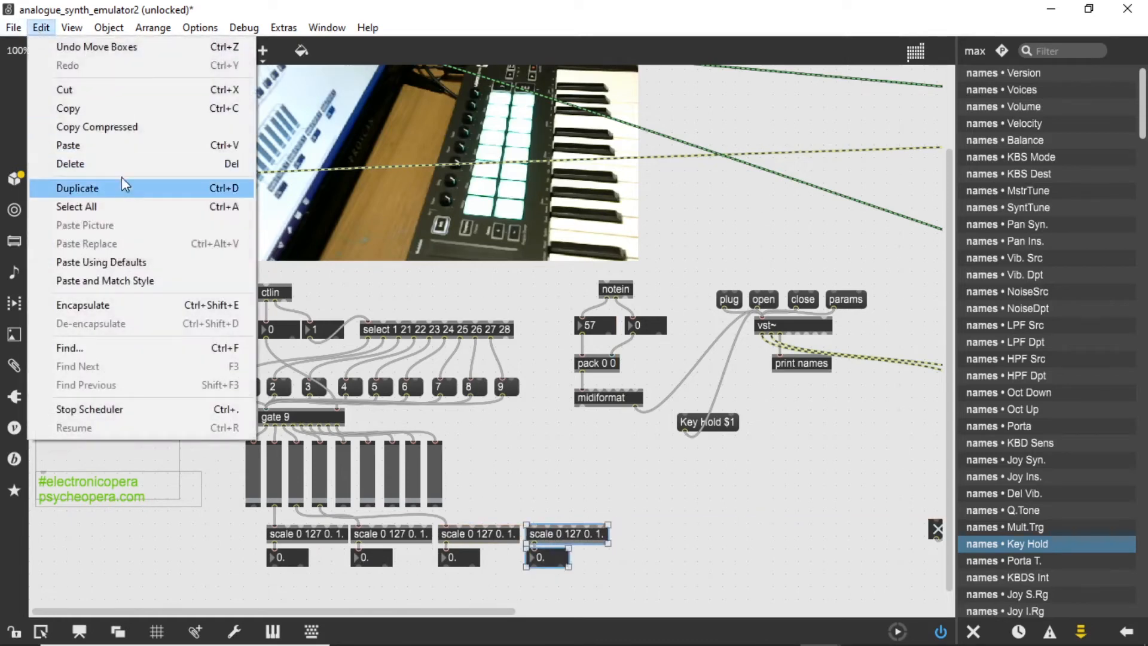
click(113, 145)
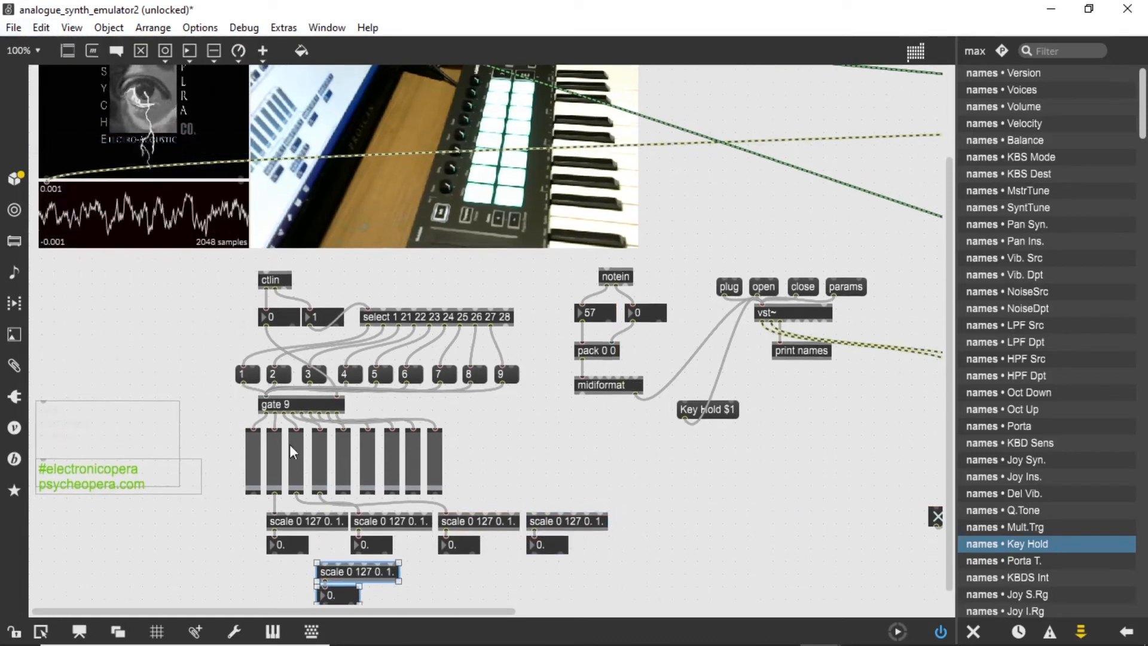
drag(346, 574, 292, 588)
drag(344, 499, 272, 569)
Step: Paste a scale and number box pair as the second in the lower row and connect the sixth slider to it
click(41, 28)
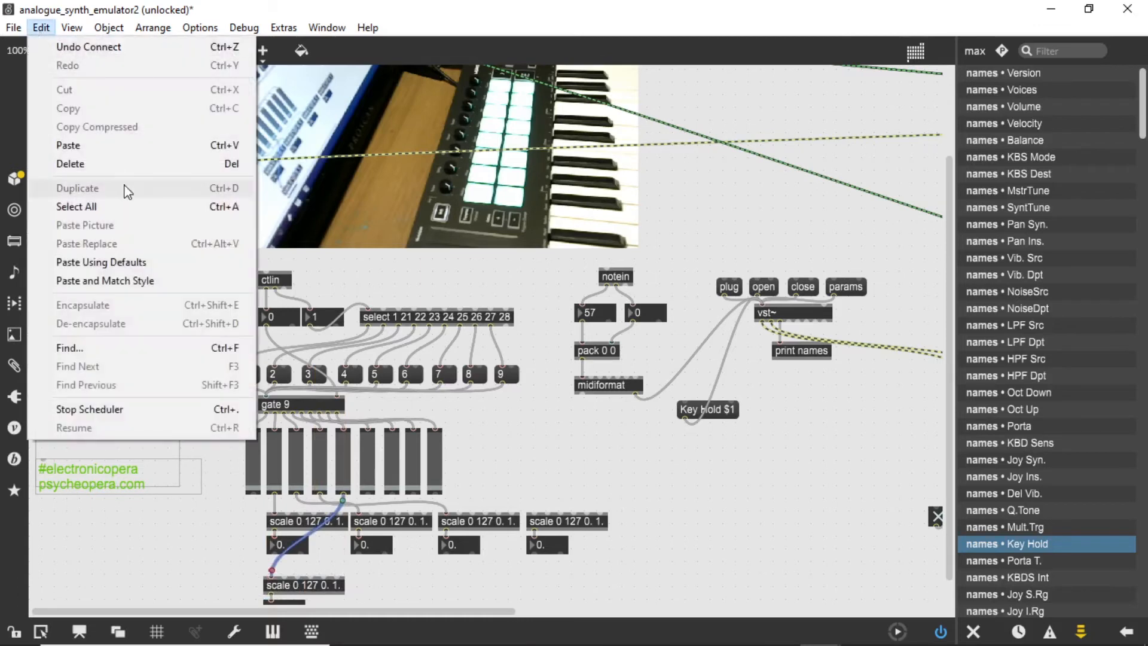
click(72, 145)
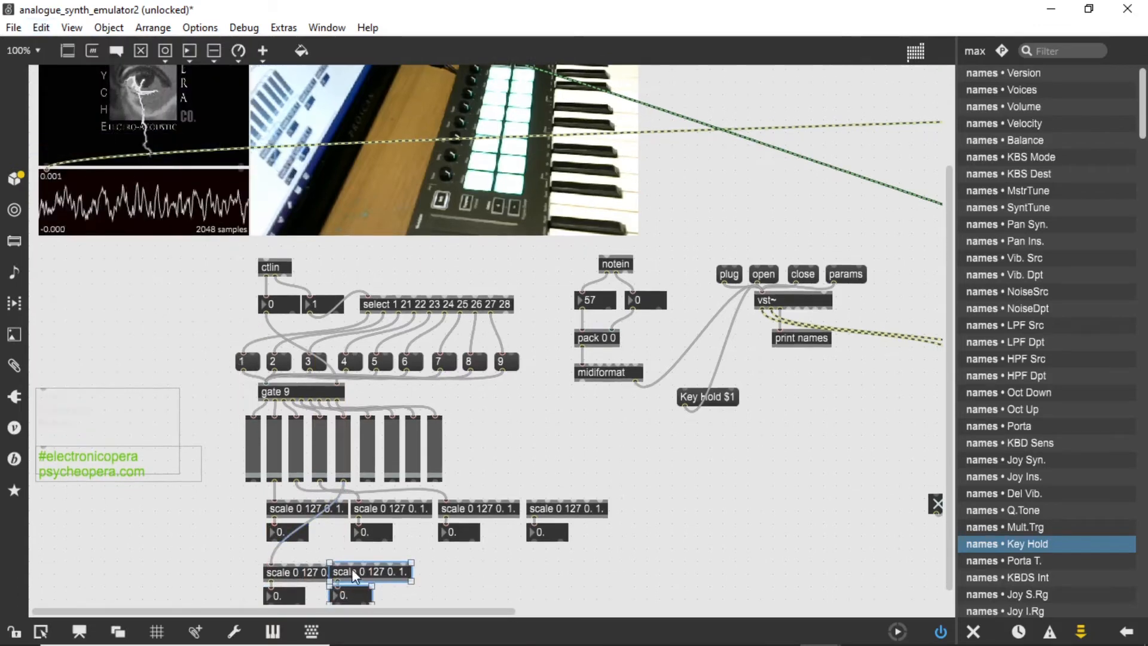
drag(354, 575, 376, 576)
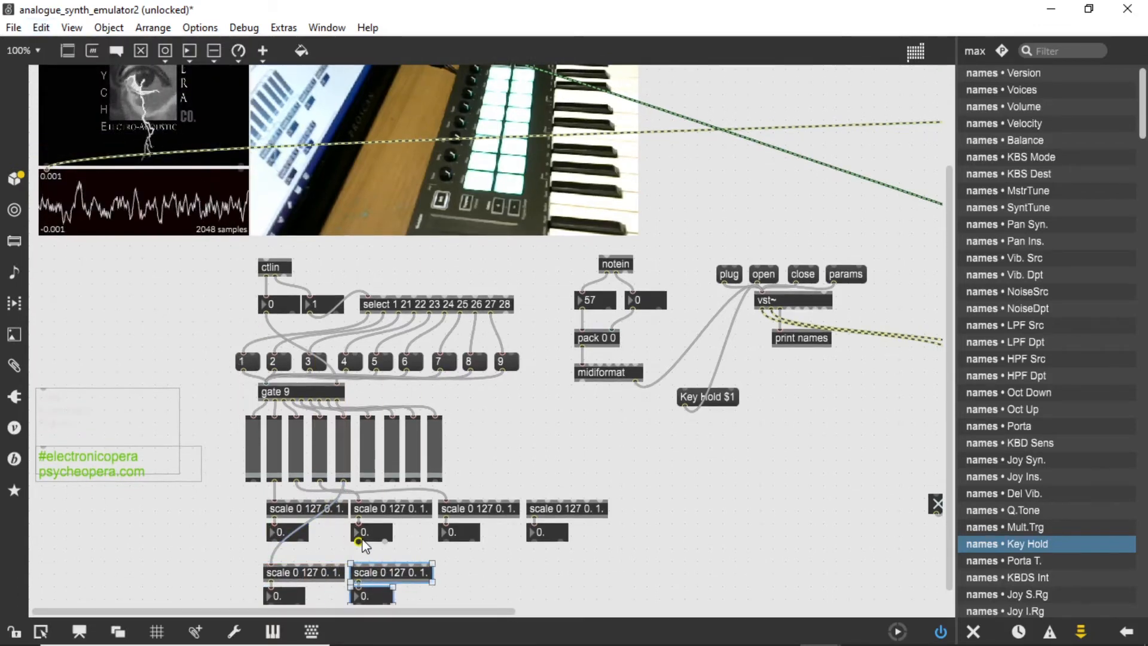
drag(366, 480, 359, 566)
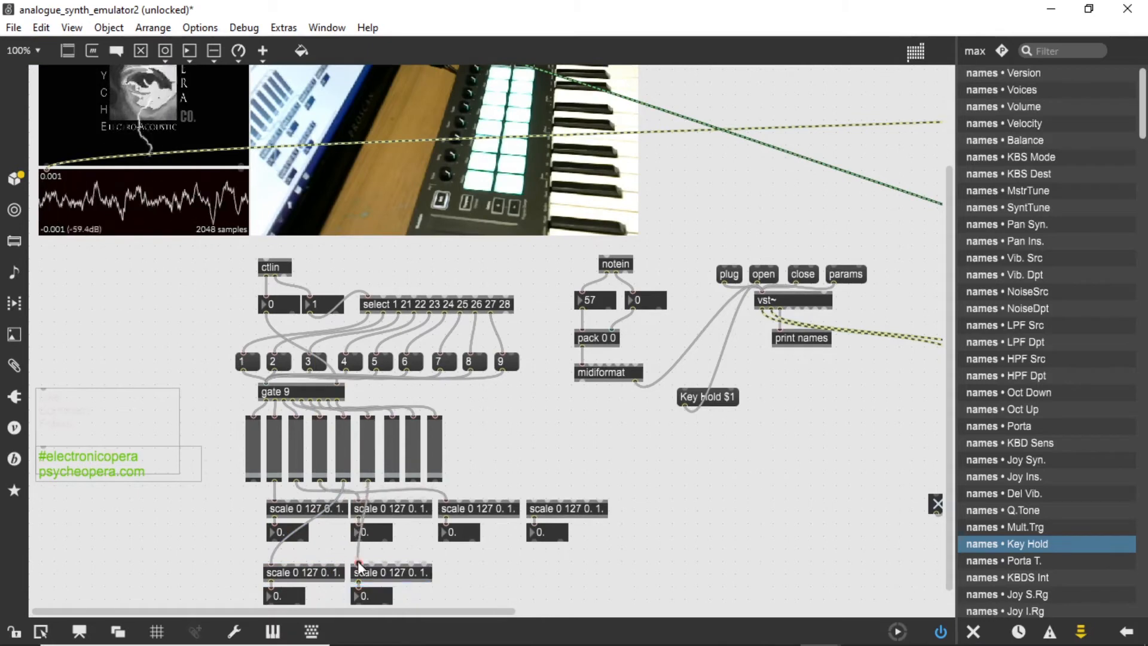
click(361, 536)
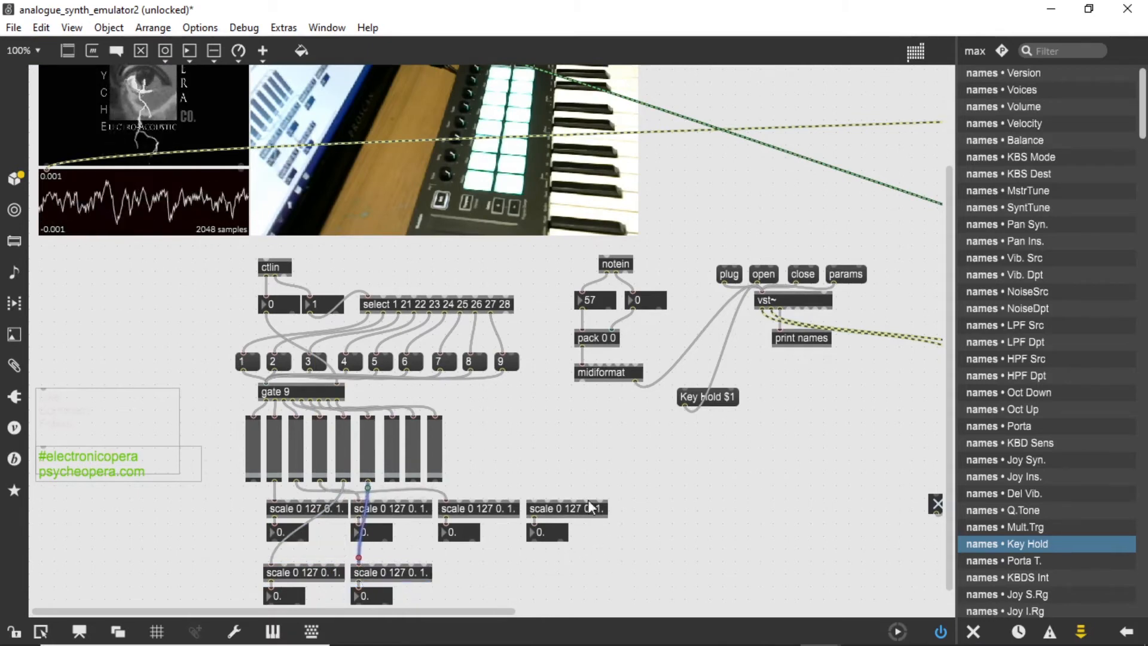
Step: Paste a scale and number box pair as the third in the lower row and connect the seventh slider to it
click(40, 28)
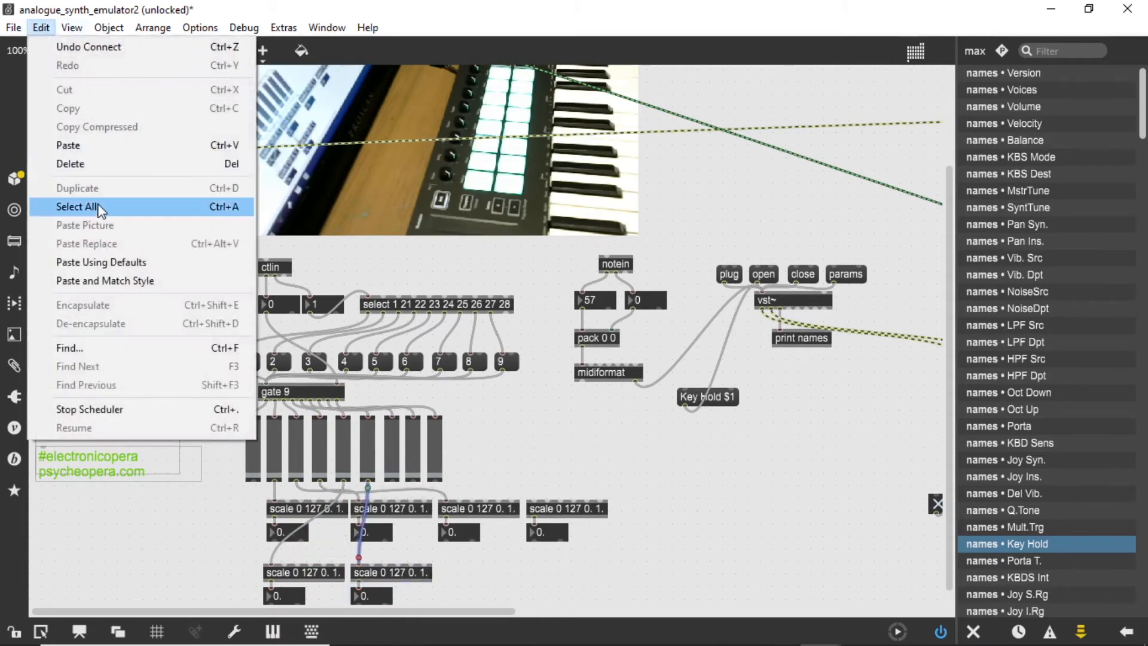
click(68, 145)
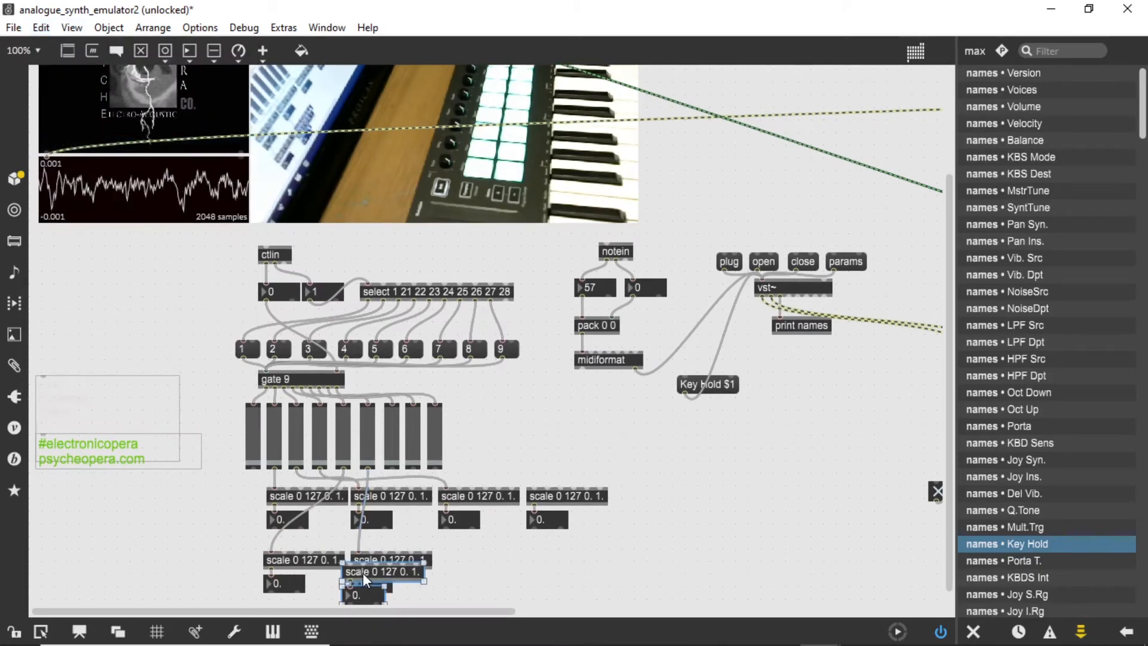
drag(364, 579, 461, 567)
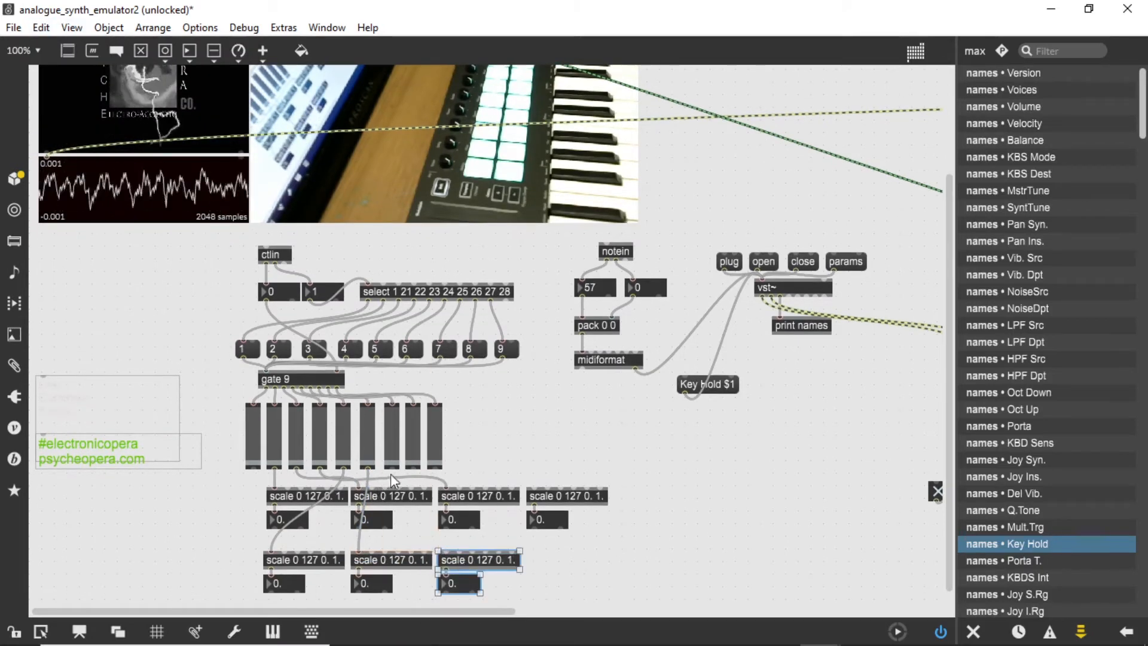
drag(392, 475, 445, 545)
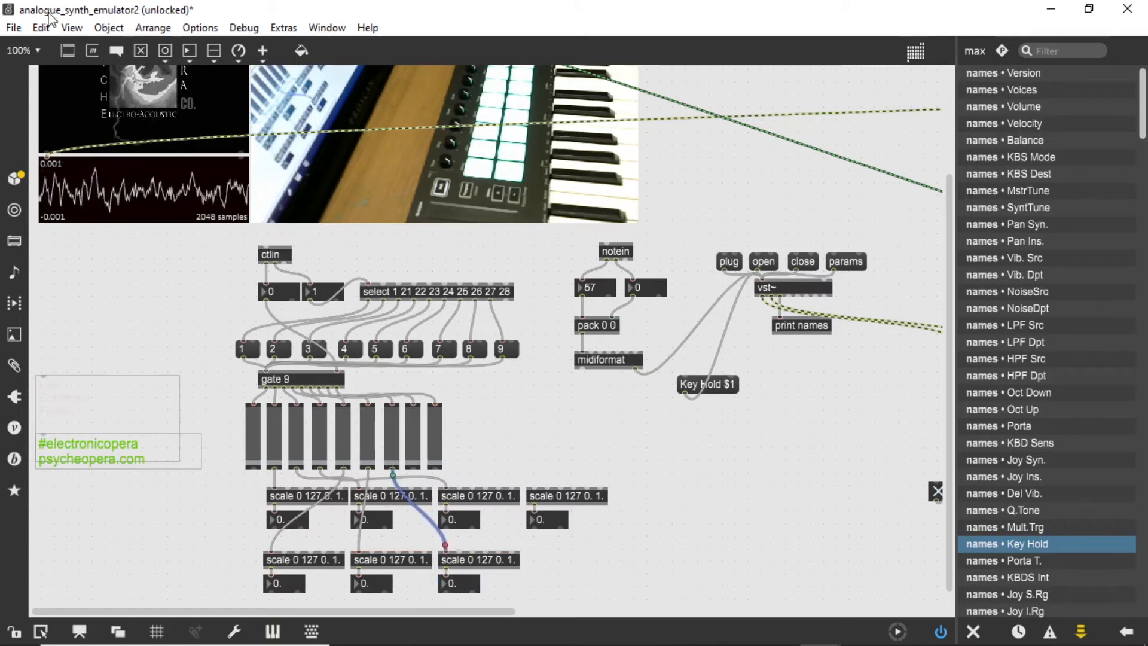
Step: Paste a scale and number box pair as the fourth in the lower row and connect the eighth slider to it
click(41, 27)
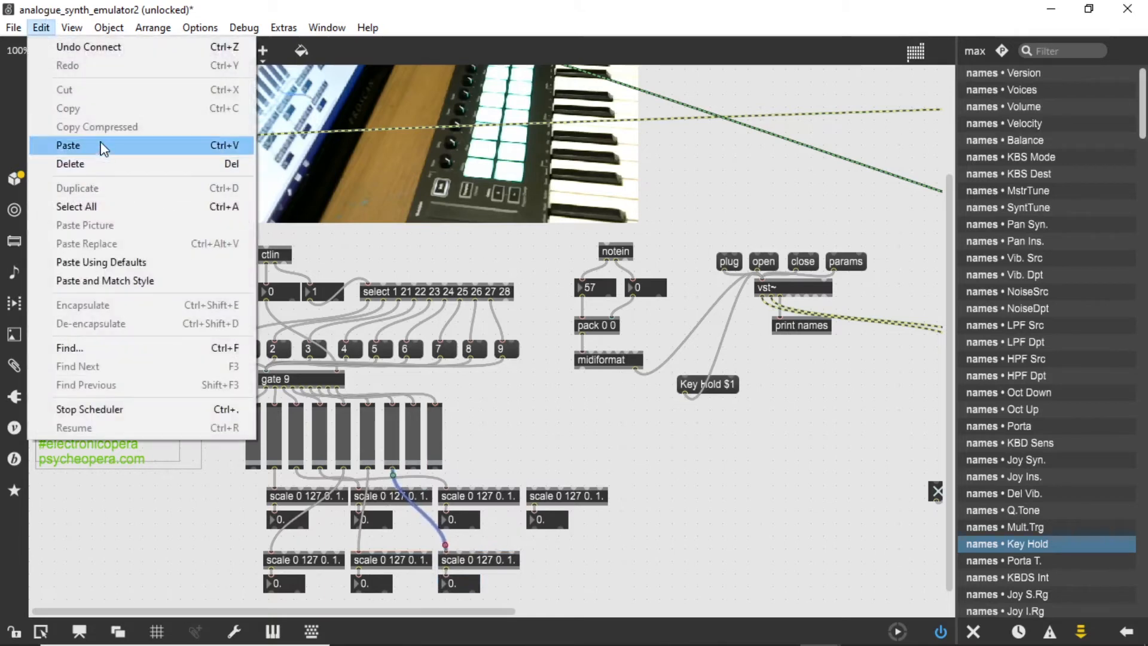
click(68, 145)
drag(375, 575, 549, 551)
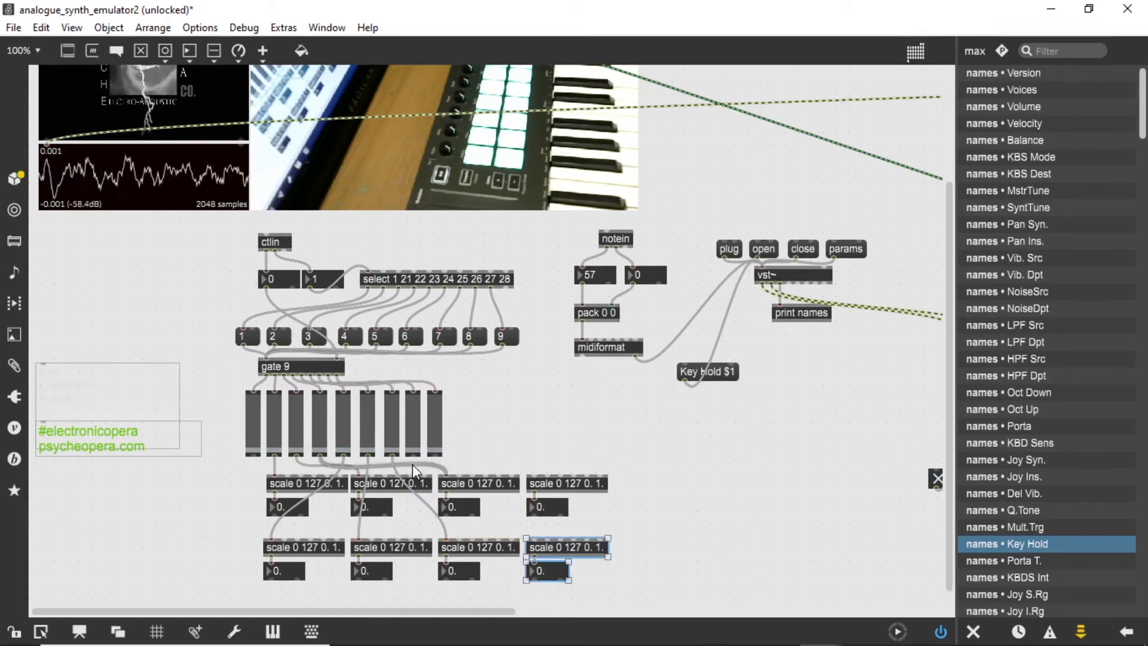
drag(414, 461, 533, 536)
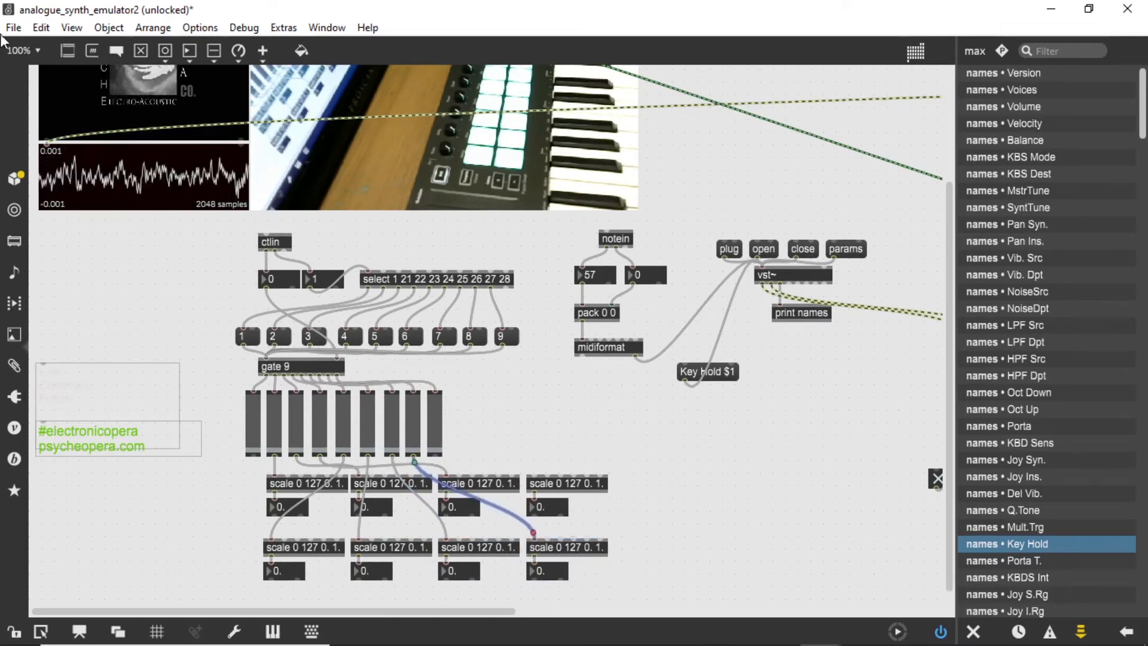
Step: Paste a fifth scale and number box pair in the lower row, connect the ninth slider to it, and lock the patch for testing
click(41, 28)
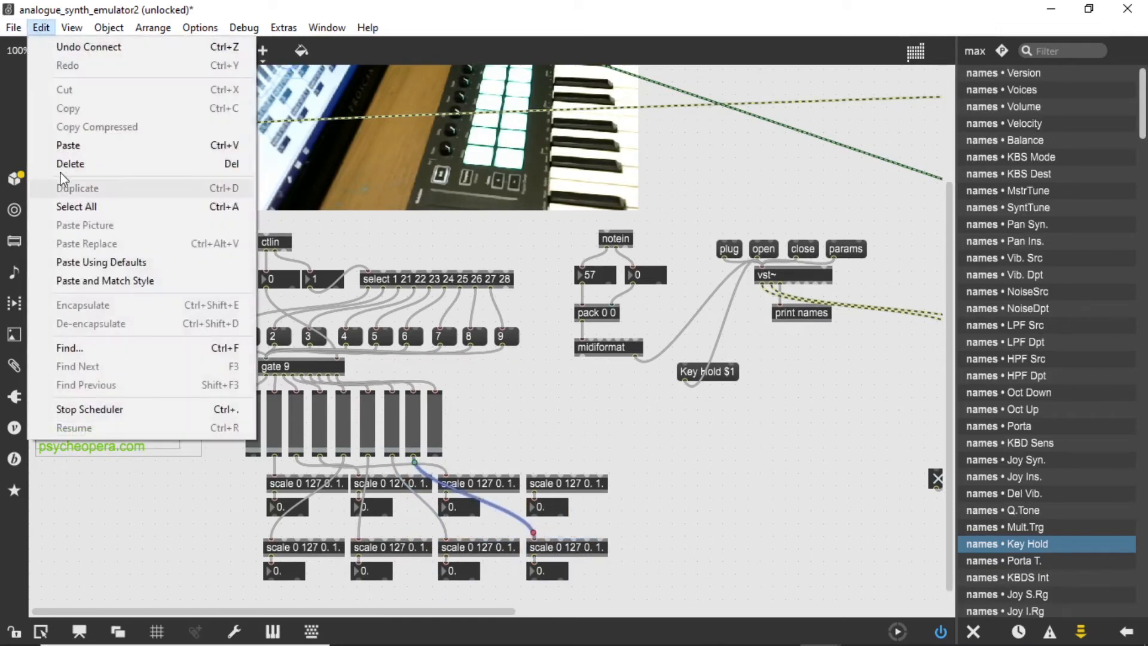
click(64, 148)
drag(389, 577, 641, 540)
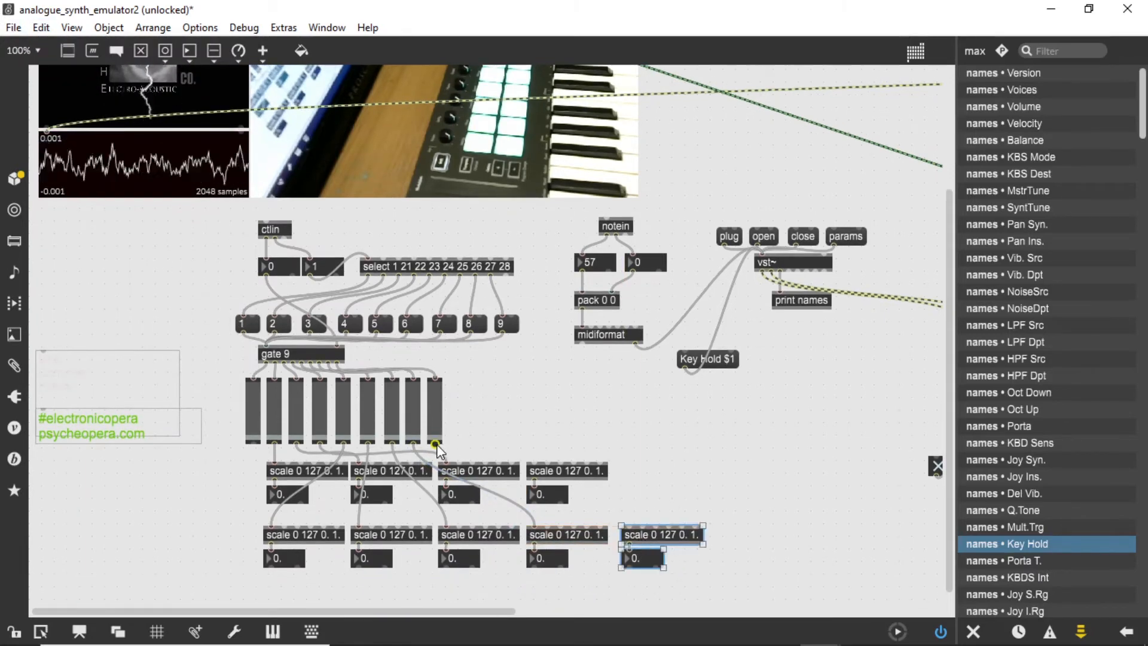
drag(436, 445, 627, 522)
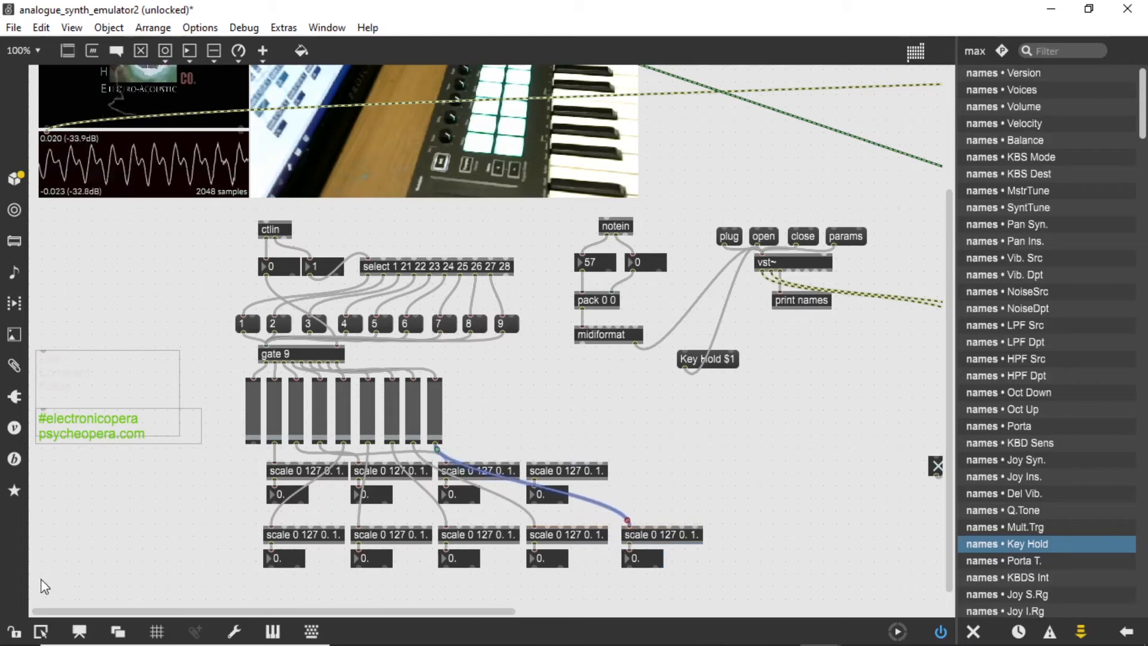
click(14, 633)
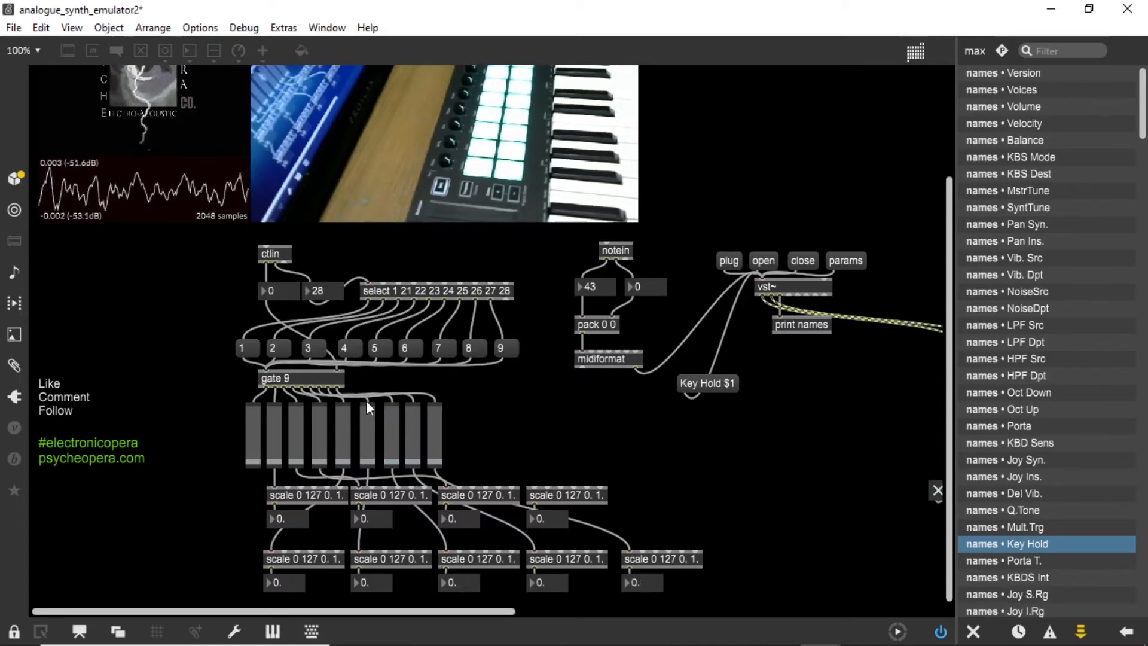
Step: Unlock the patch and change the Key Hold message's text to "Key Hold 0."
click(13, 632)
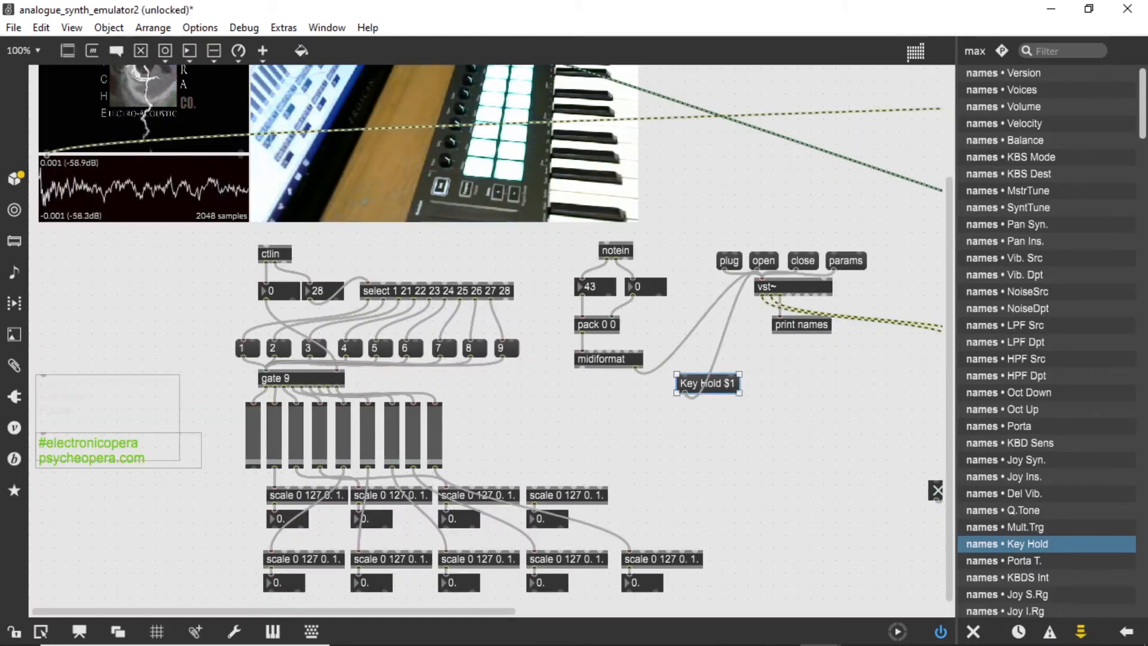
double_click(737, 387)
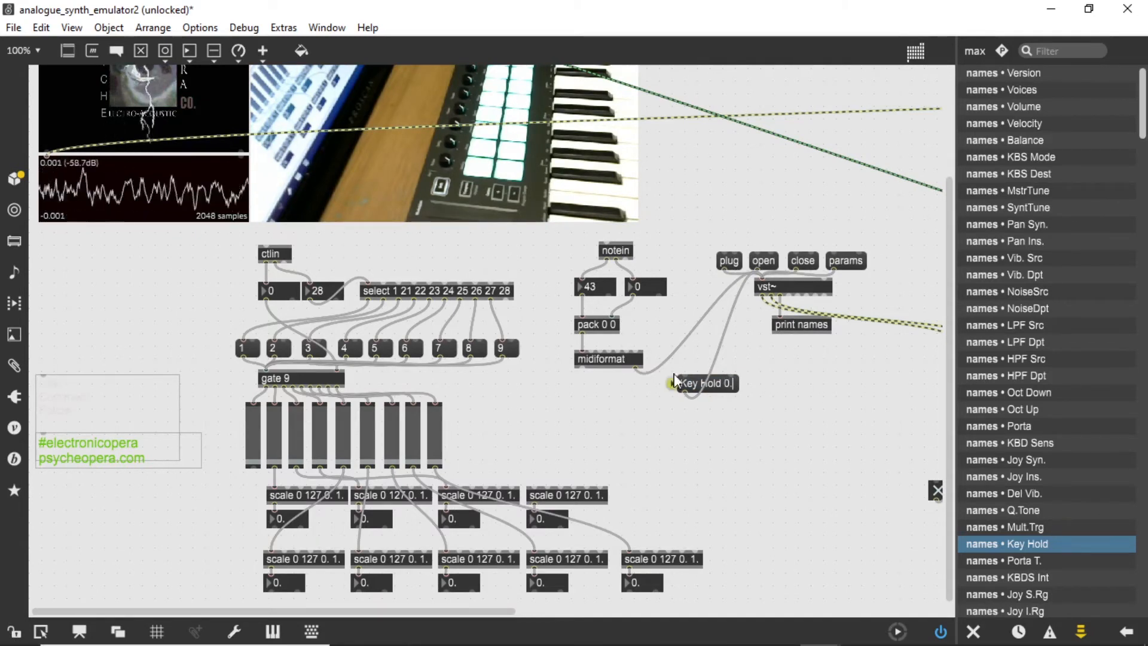
click(740, 443)
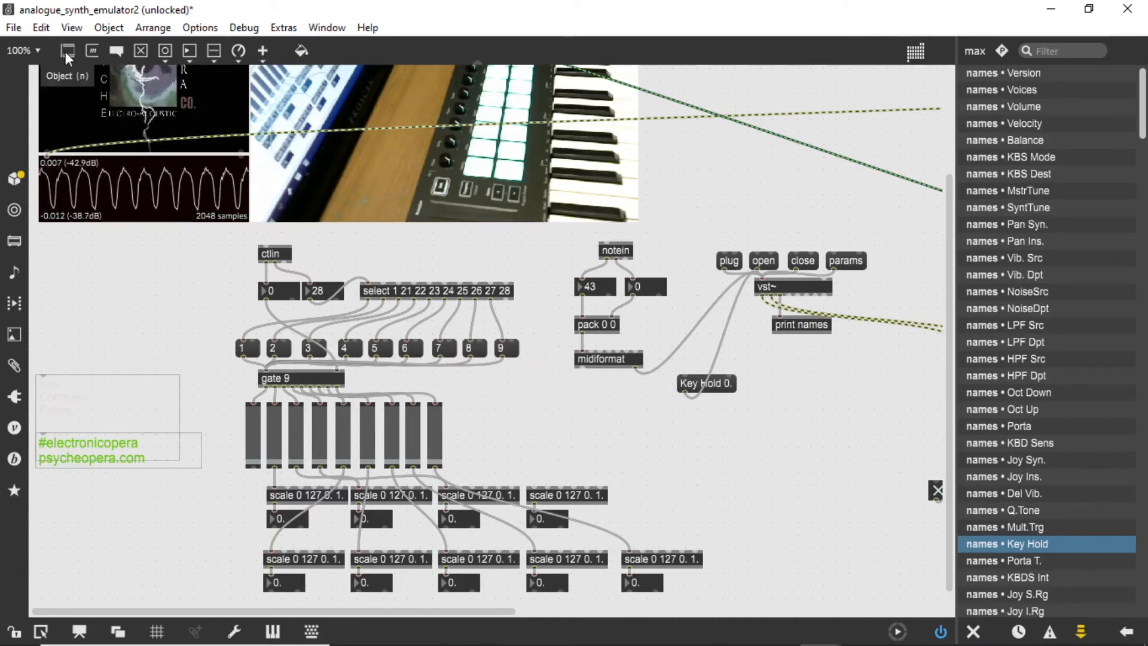
Step: Add a "Key Hold 1." message directly below "Key Hold 0.", moving the latter closer, and connect the new message to the vst~ inlet
drag(91, 53, 685, 432)
text(k)
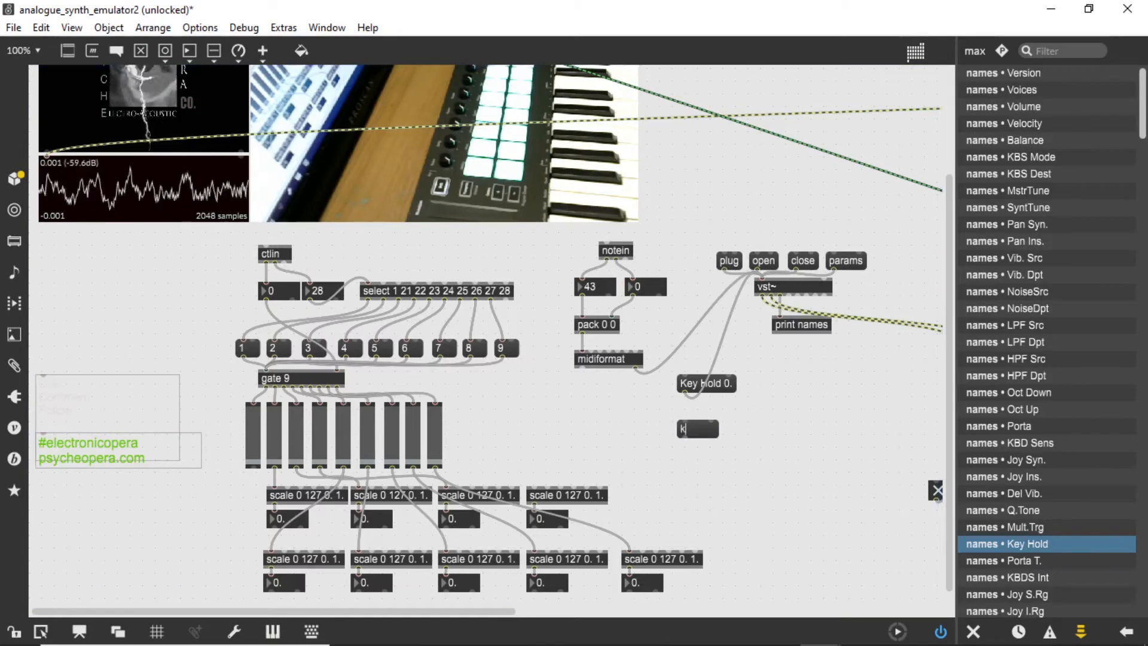
text(ey)
key(BackSpace)
key(BackSpace)
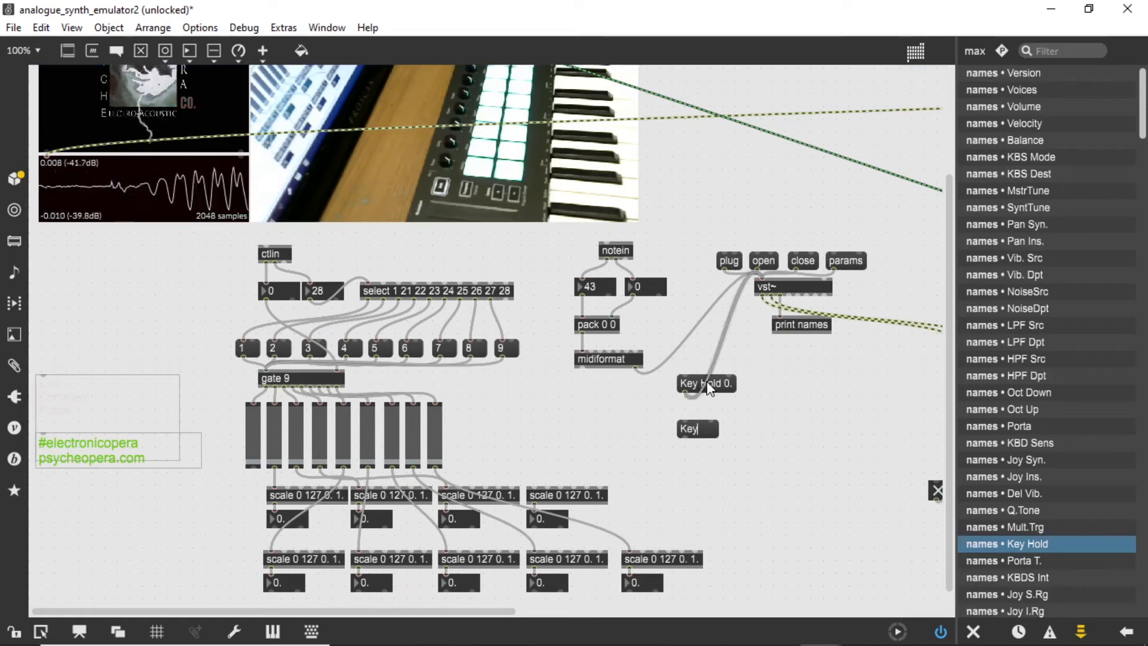
mouse_move(718, 390)
mouse_down()
mouse_move(769, 399)
mouse_move(824, 476)
mouse_move(708, 407)
mouse_up()
click(809, 462)
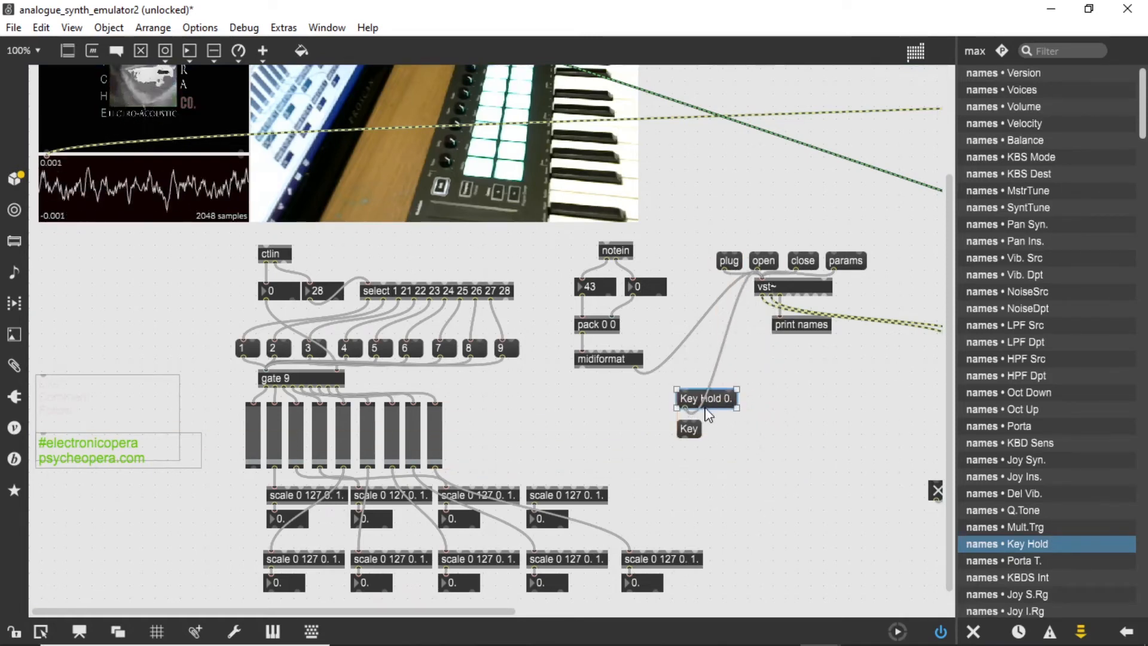
double_click(690, 429)
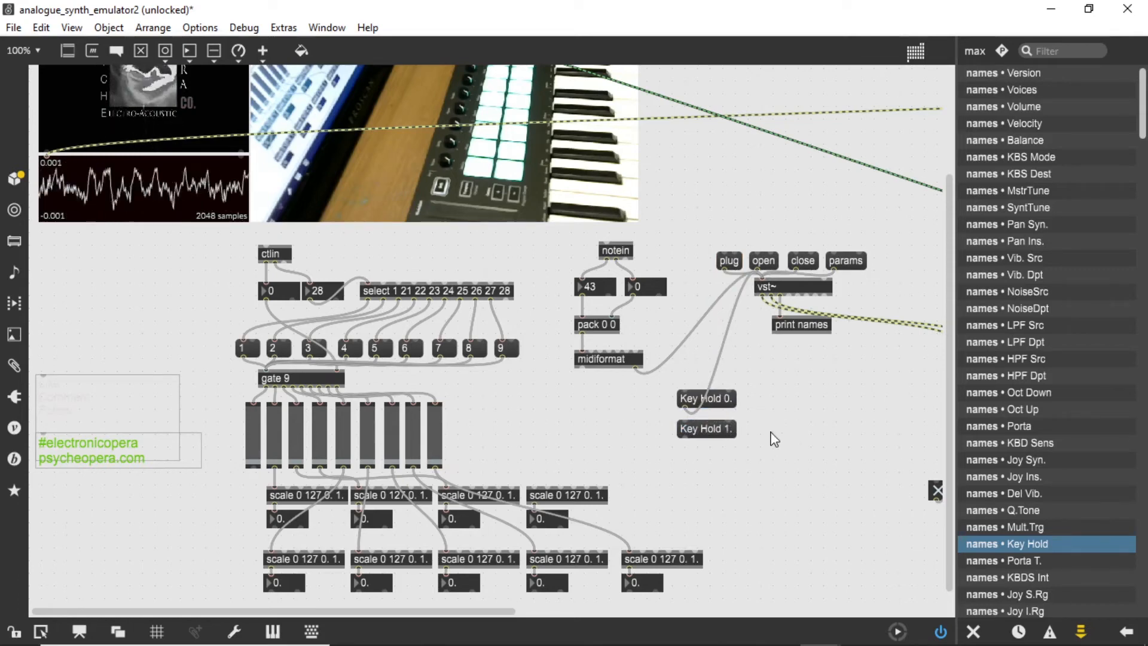
drag(686, 439, 760, 280)
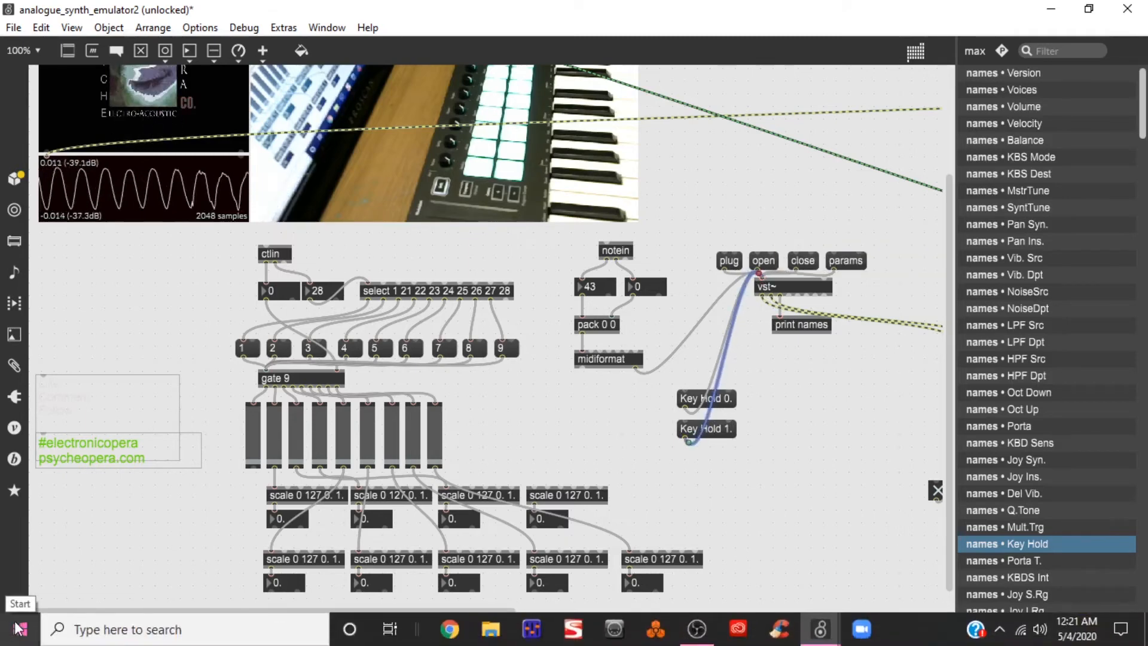
click(12, 629)
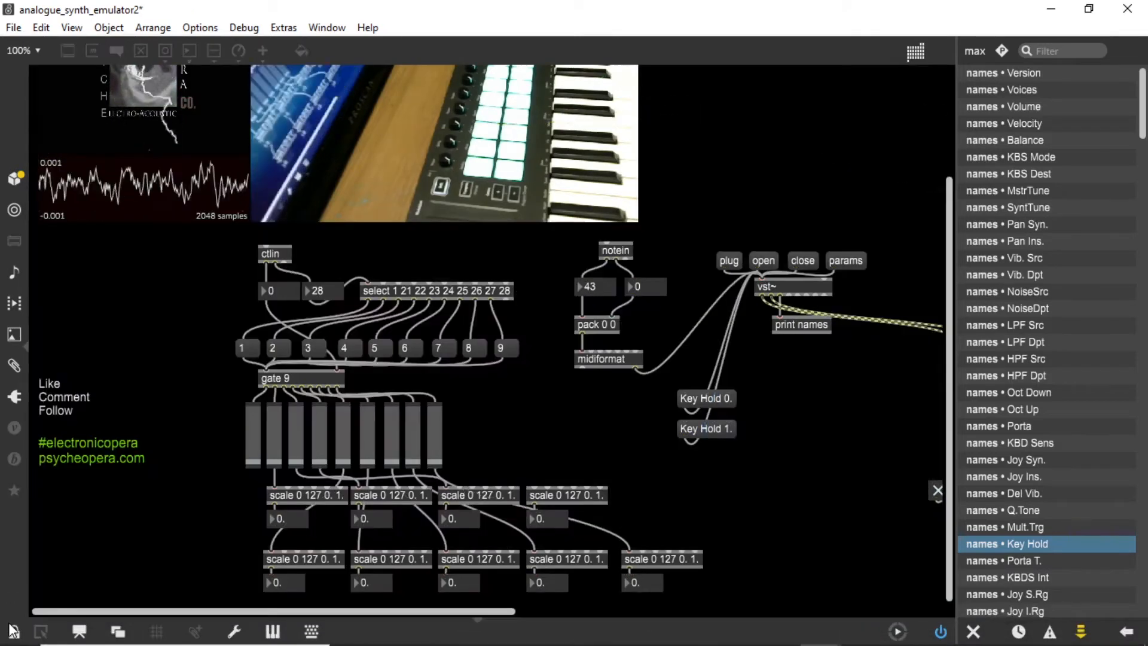
click(12, 629)
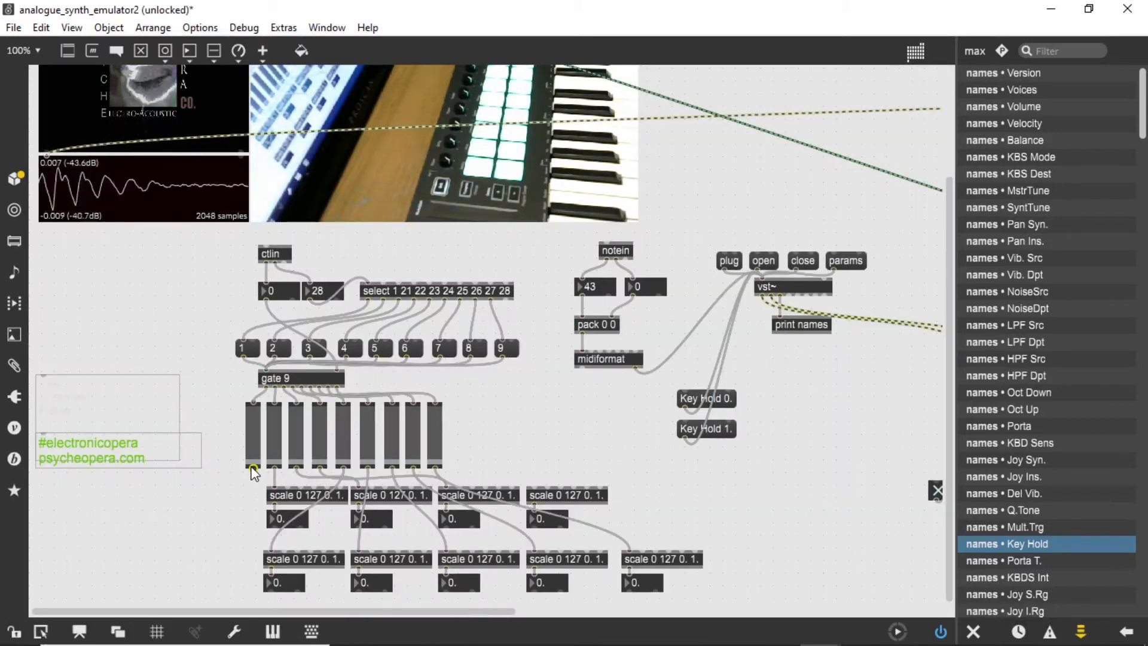
Step: Add a "select 0 127" object below the first slider, beside the upper row of scale objects
drag(9, 91, 167, 515)
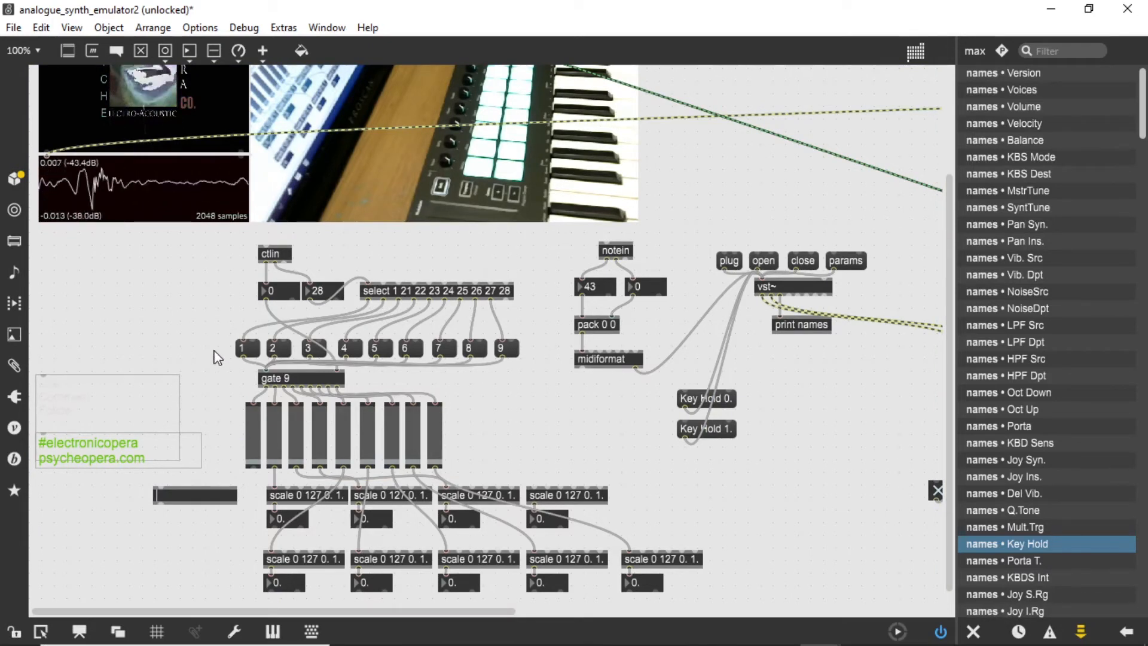
text(select 0 127)
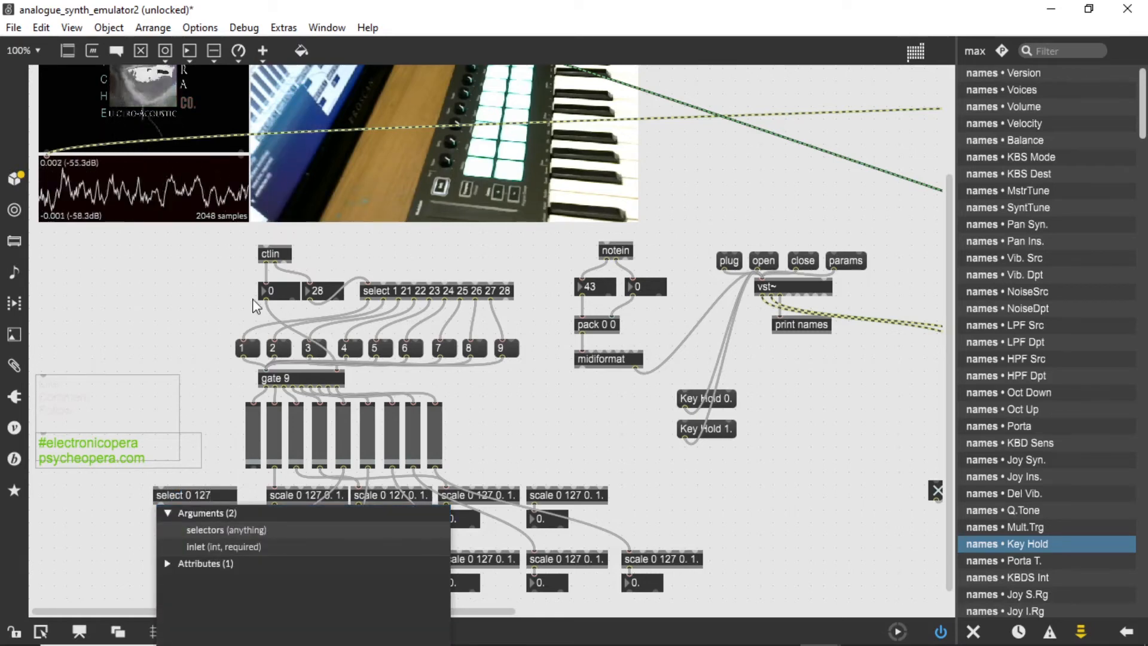
click(220, 403)
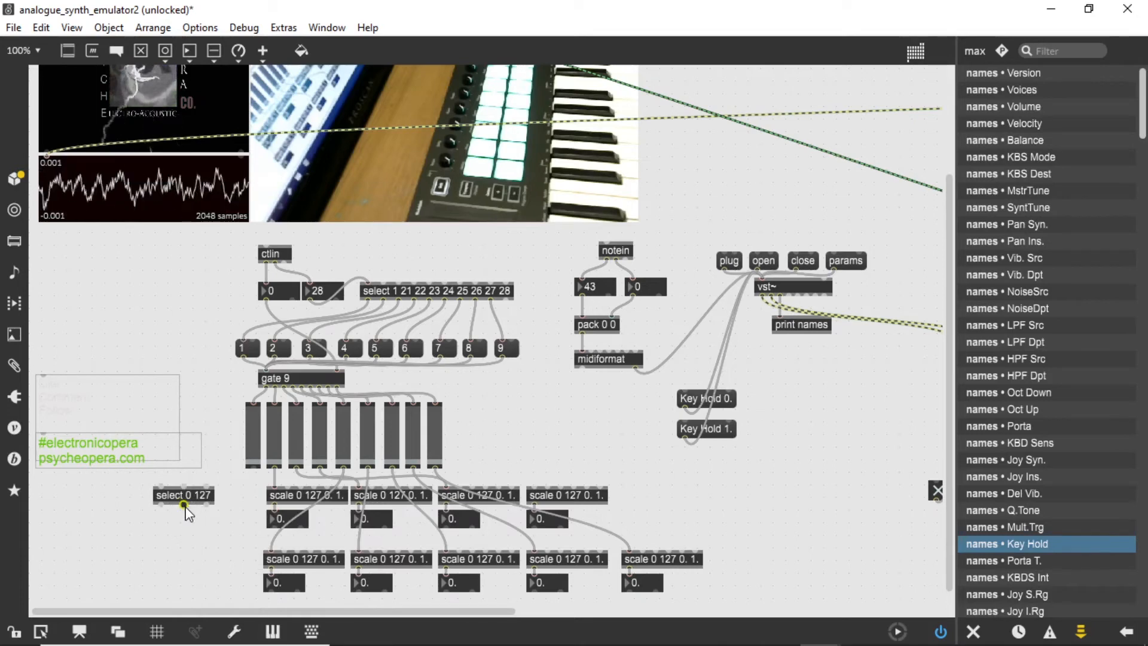
Step: Connect the select object's 0 and 127 outlets to the Key Hold 0. and 1. messages, feed it from the first slider, and move it closer
drag(184, 506, 681, 417)
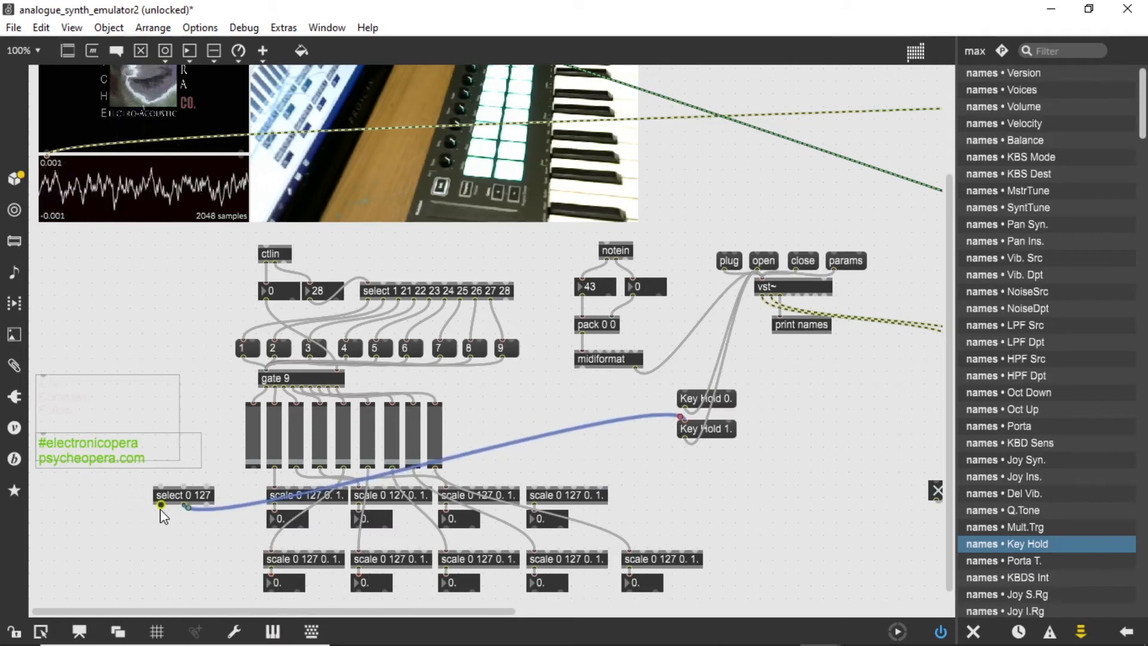
drag(159, 505, 688, 399)
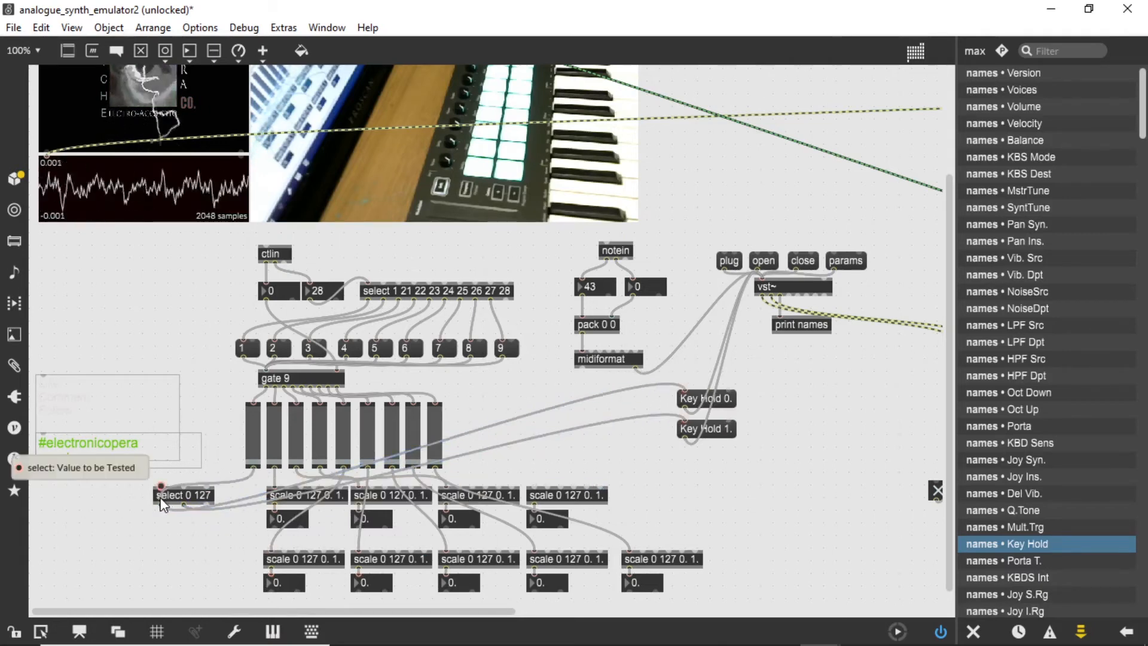
drag(170, 495, 204, 495)
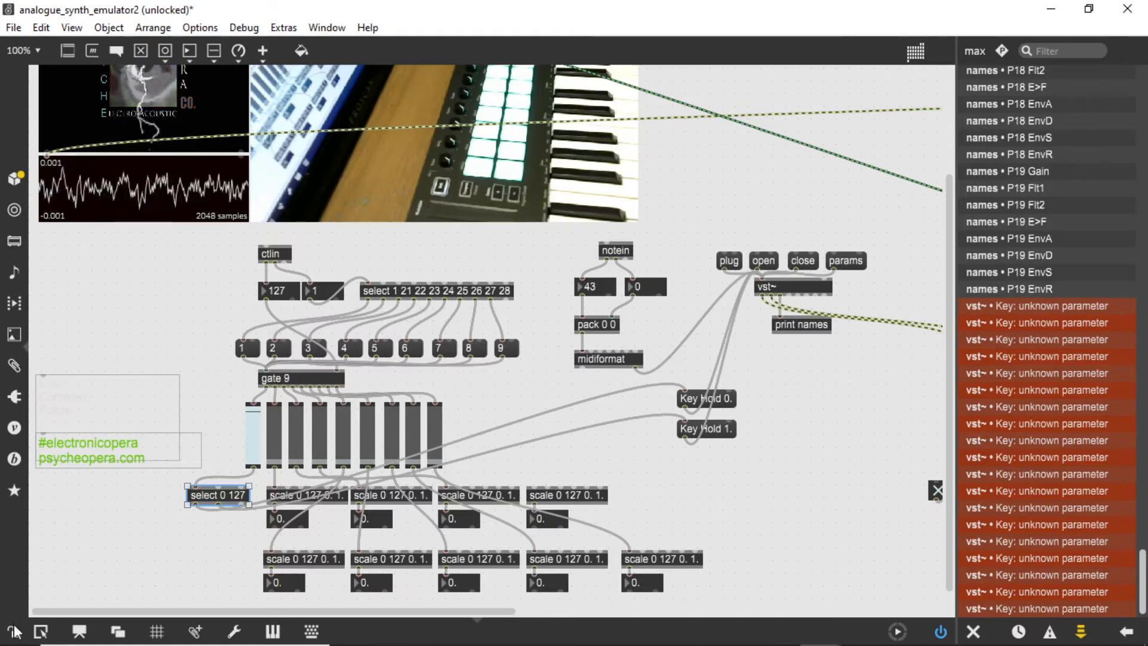
Step: Put quotation marks around the parameter name in the Key Hold 0. message so it reads "Key Hold" 0
click(688, 404)
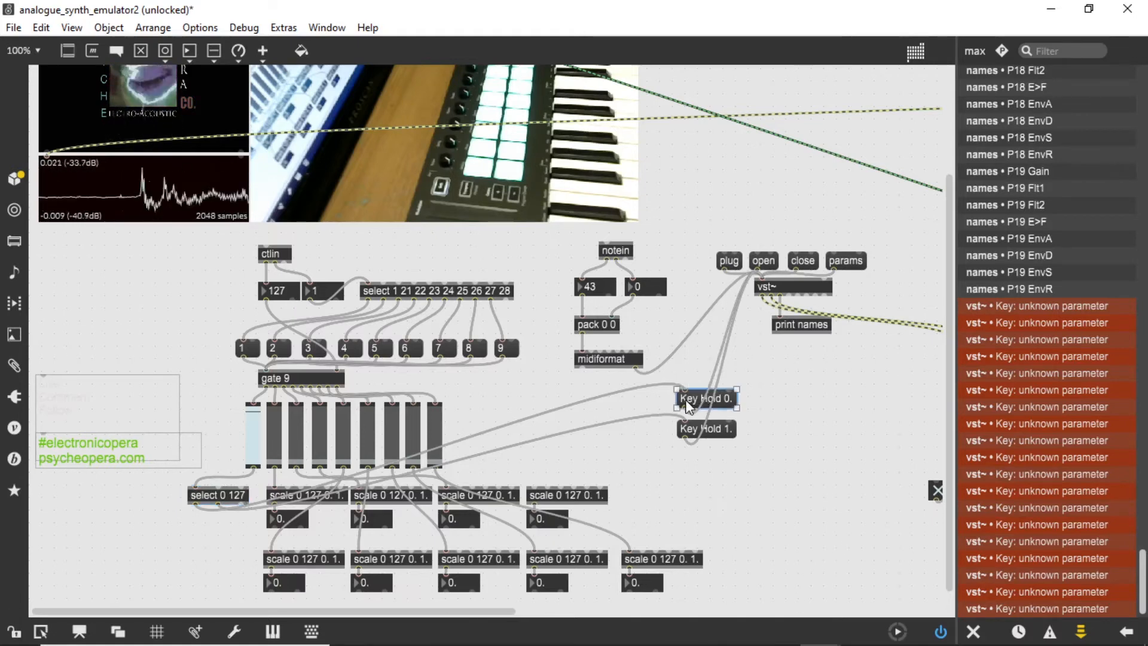
click(691, 429)
click(691, 400)
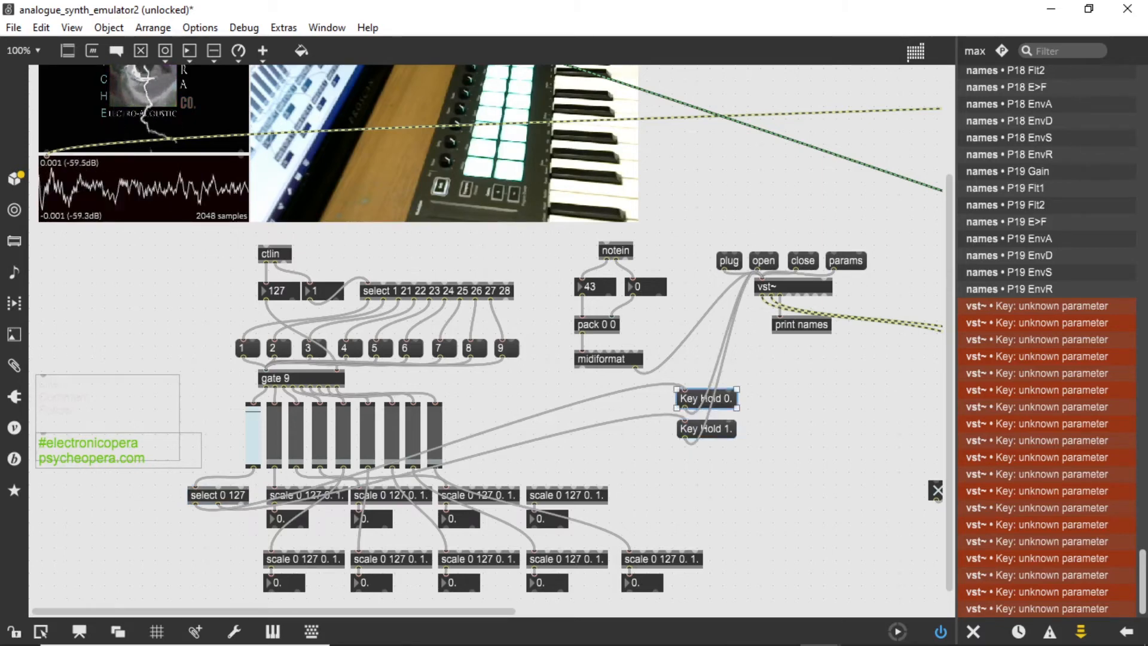
double_click(701, 399)
click(682, 399)
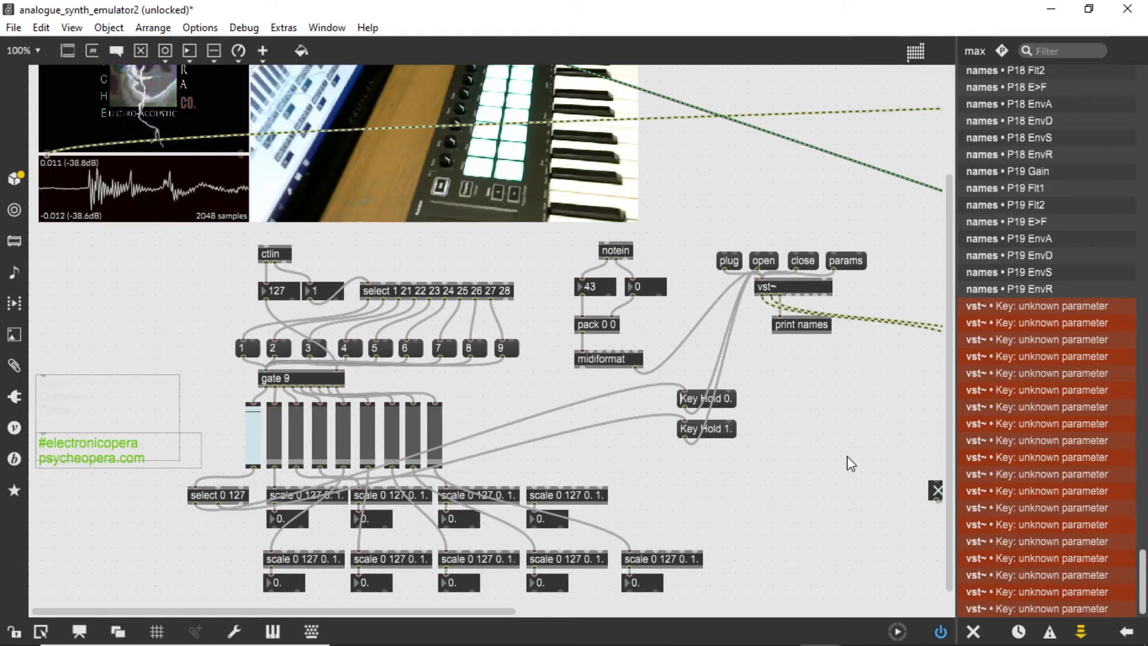
text(")
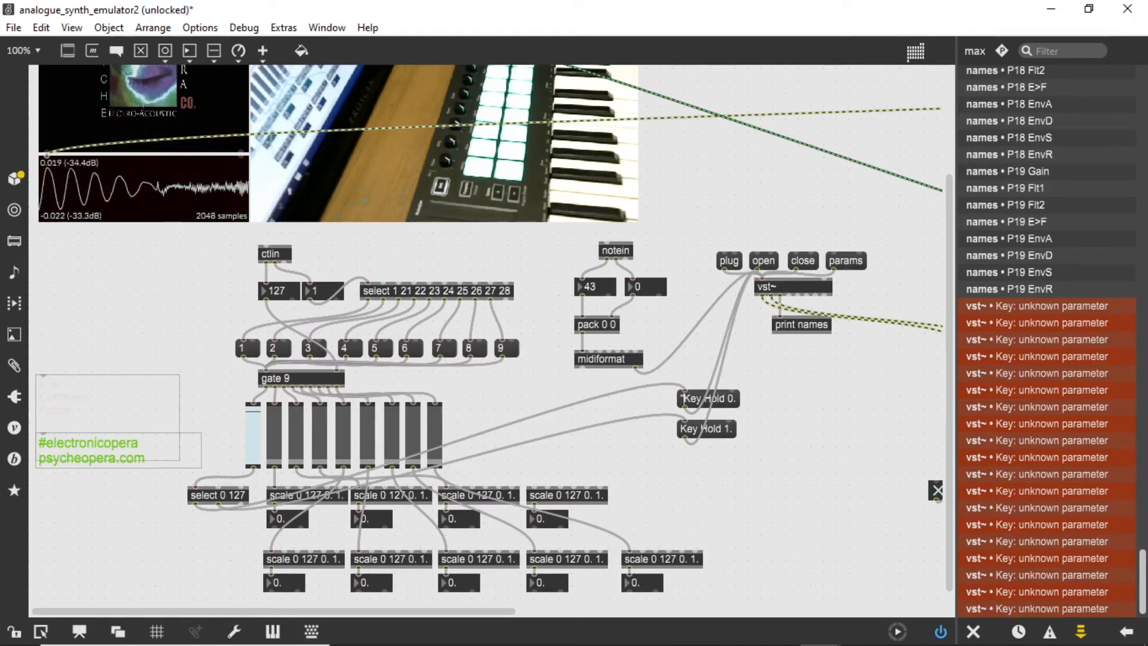
click(724, 399)
text(")
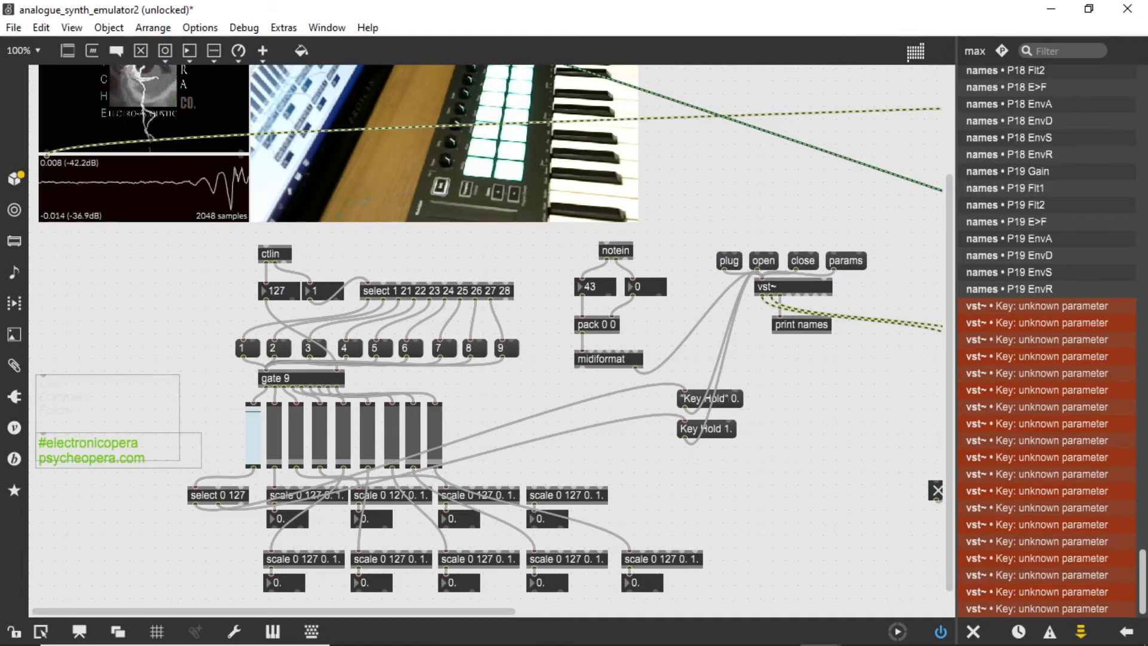
Step: Put quotation marks around the parameter name in the lower message so it reads "Key Hold" 1
double_click(684, 430)
click(680, 428)
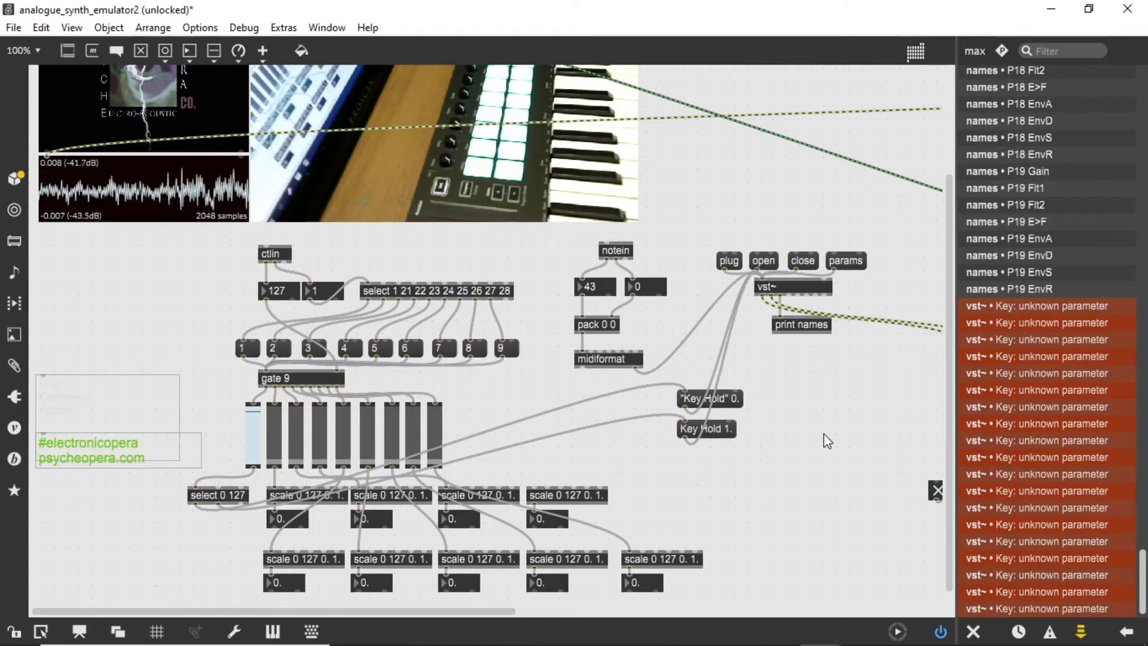
text(")
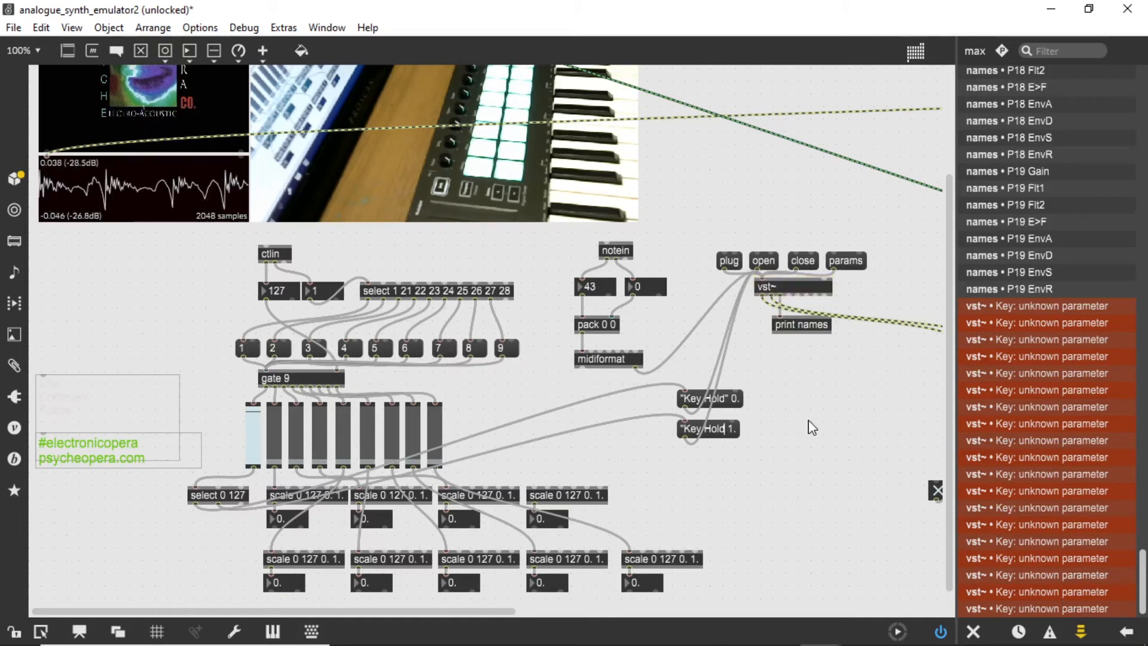
text(")
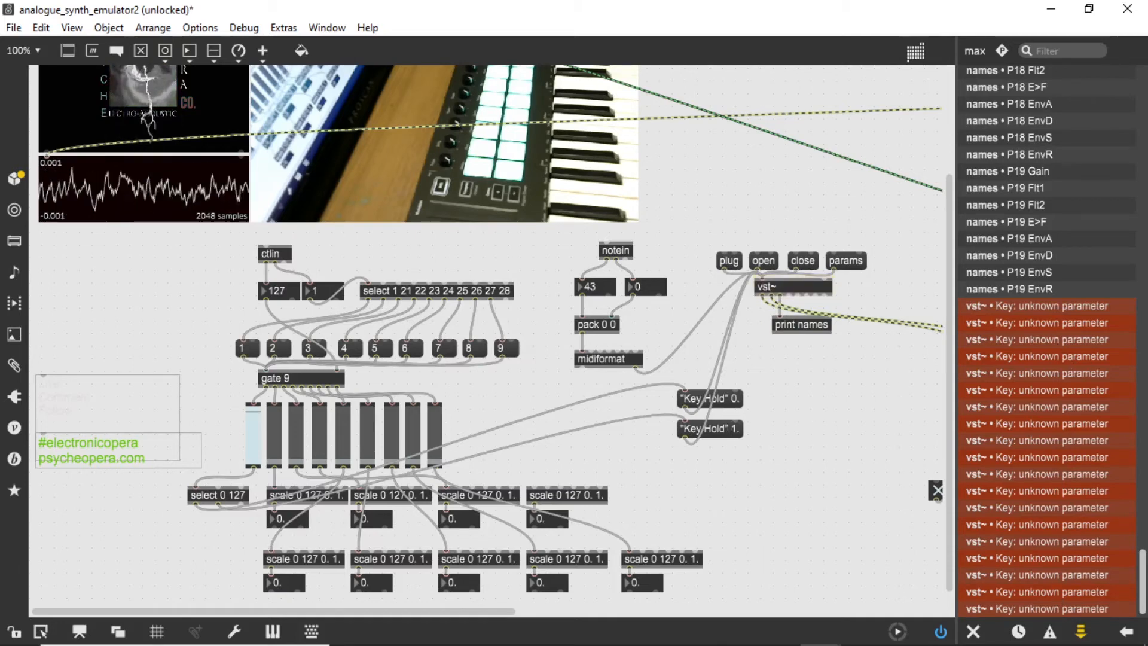
Step: Lock the patch and view the synth's plug-in window to check the Key Hold switch, closing the window when finished
click(12, 631)
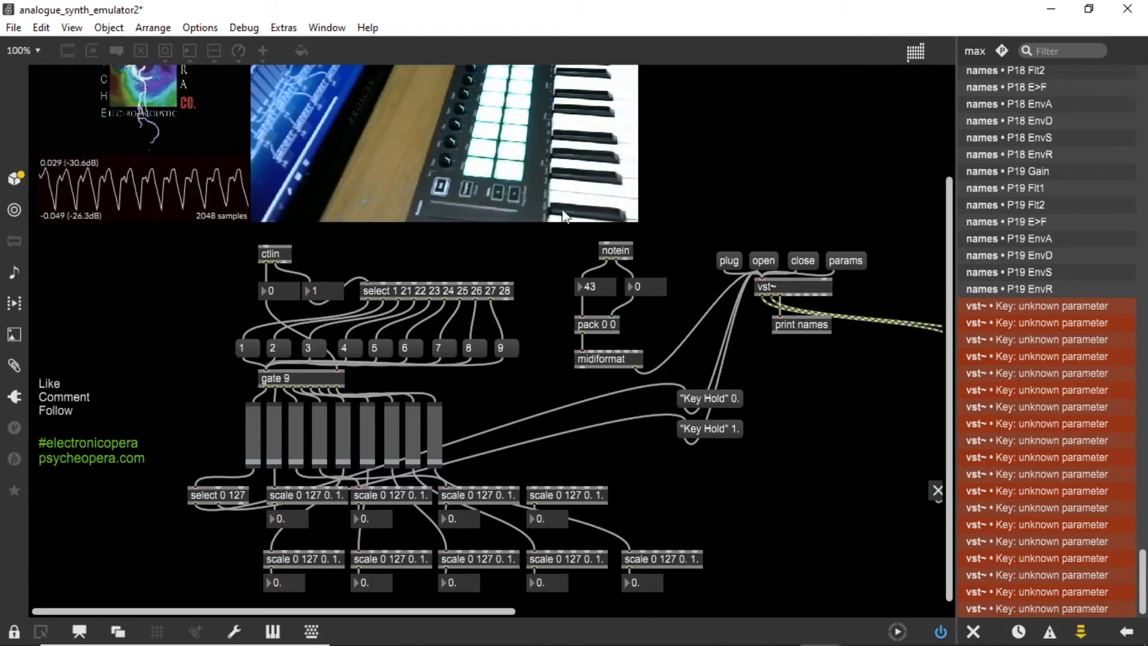
click(766, 261)
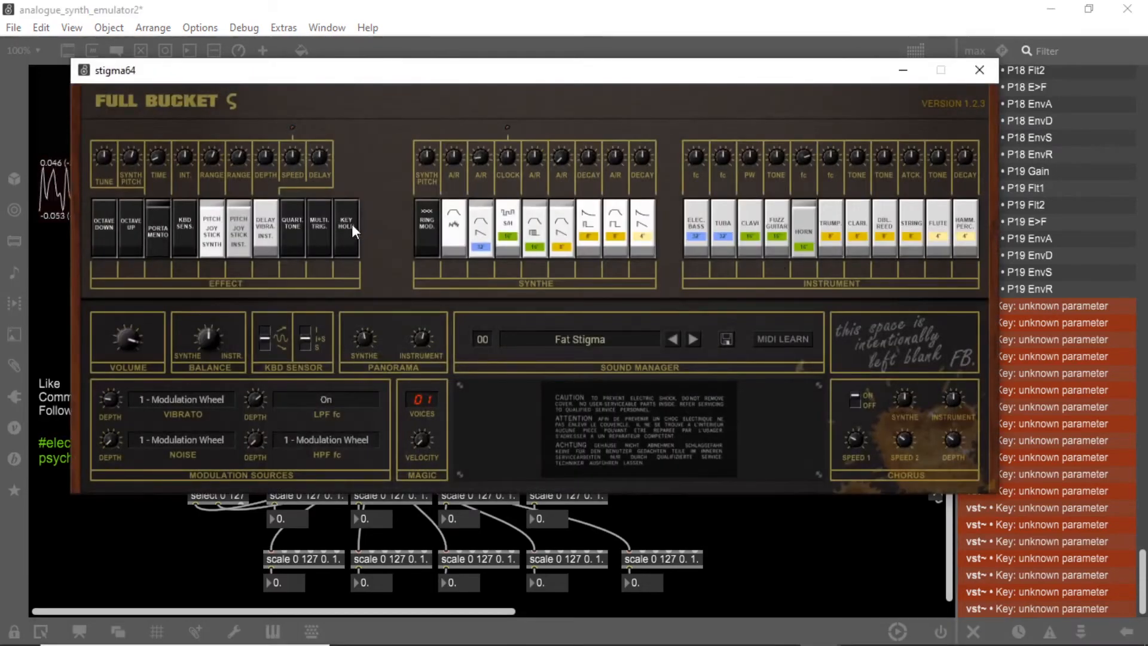
drag(403, 82, 467, 266)
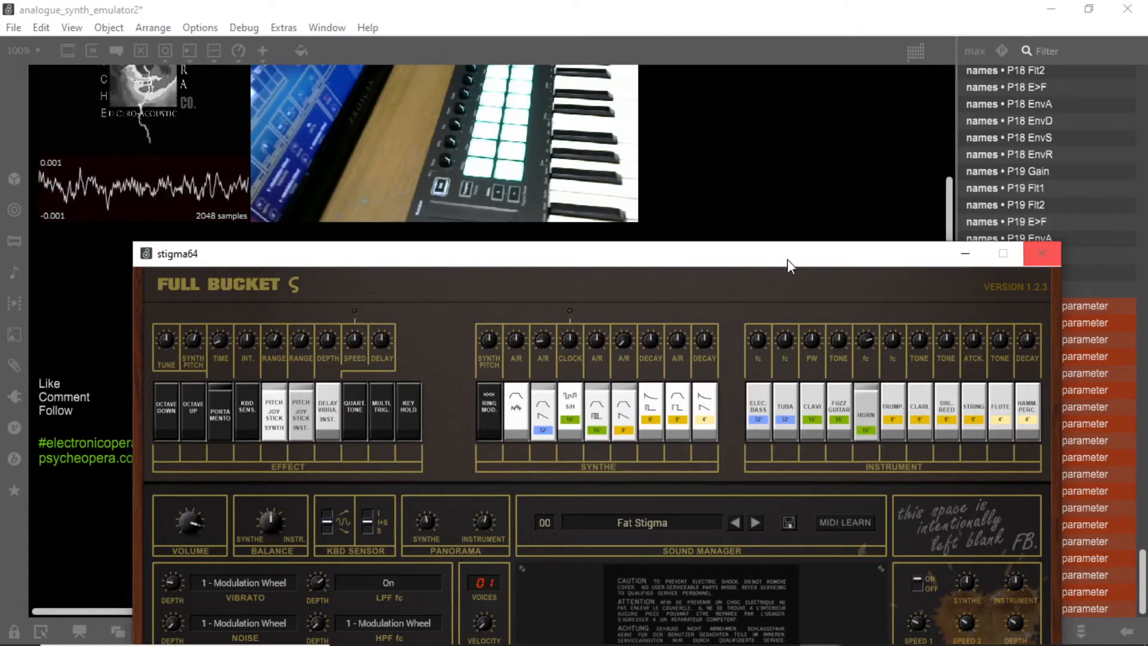
drag(790, 259, 730, 208)
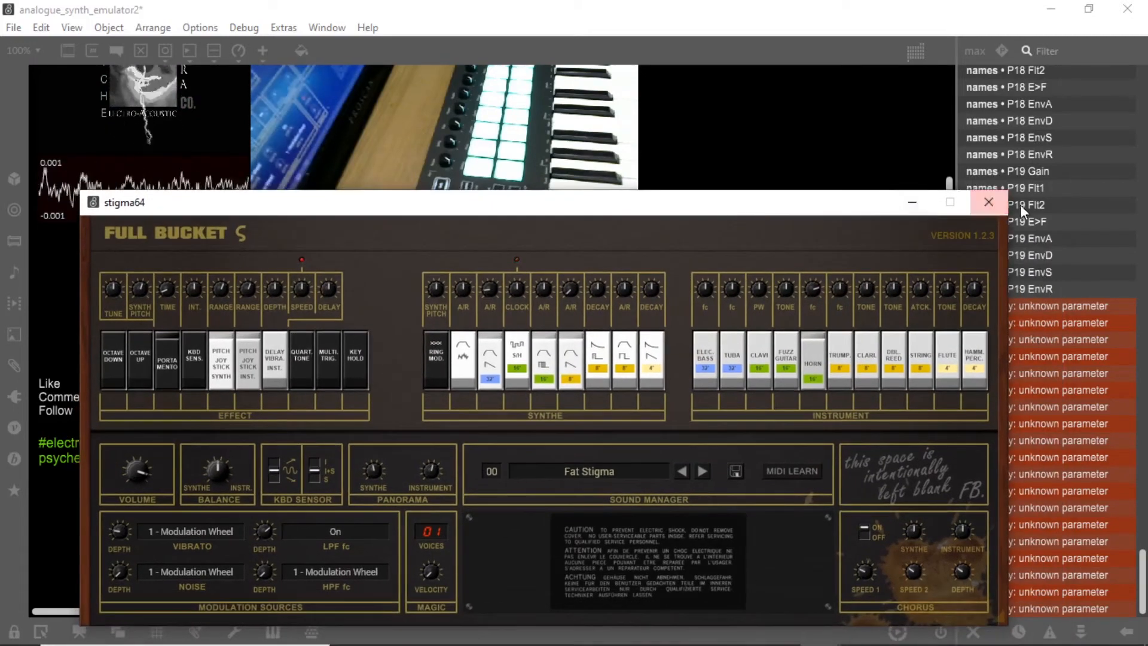
click(986, 204)
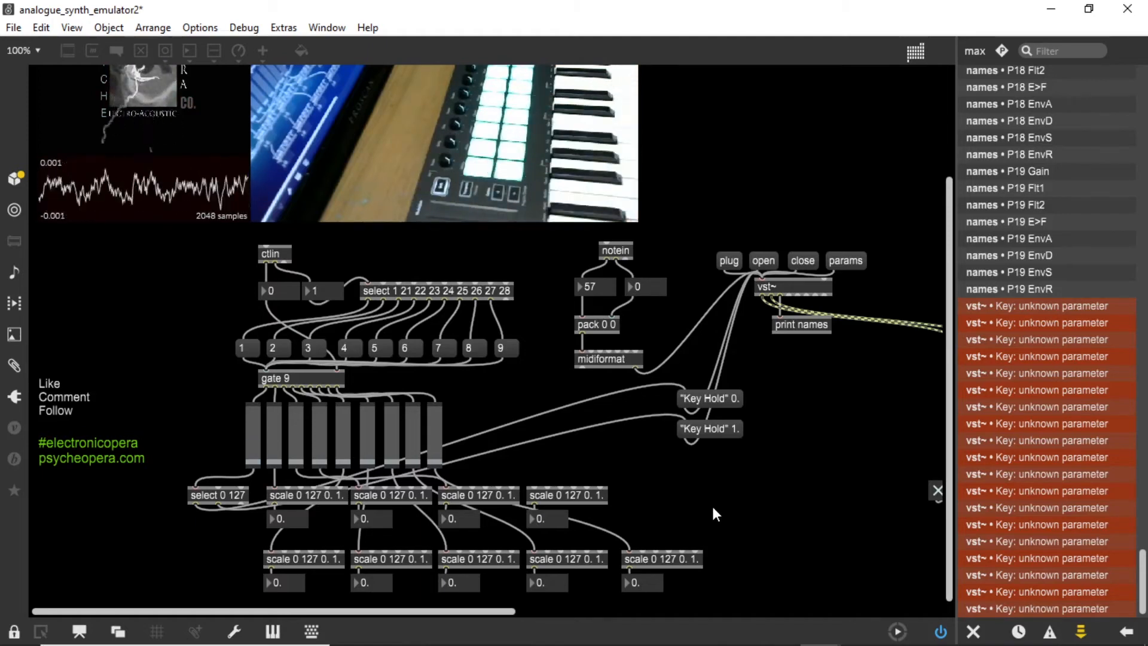
Step: Clear the console and print the synth's parameter names again, returning to the start of the list
drag(482, 606, 527, 606)
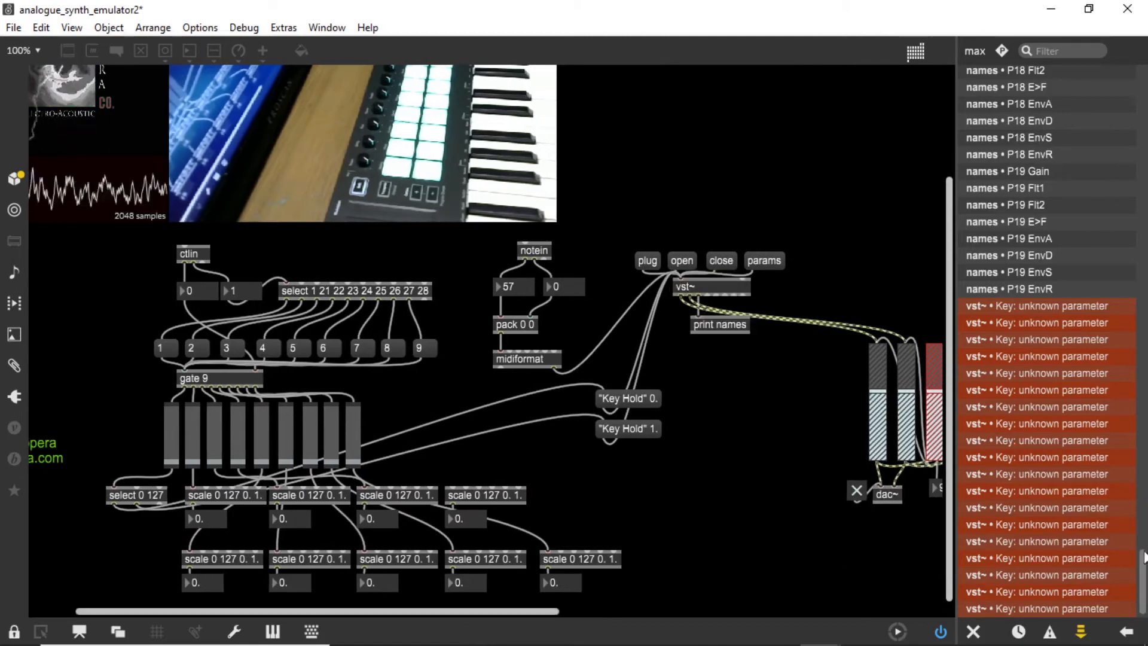
drag(1144, 583, 1143, 99)
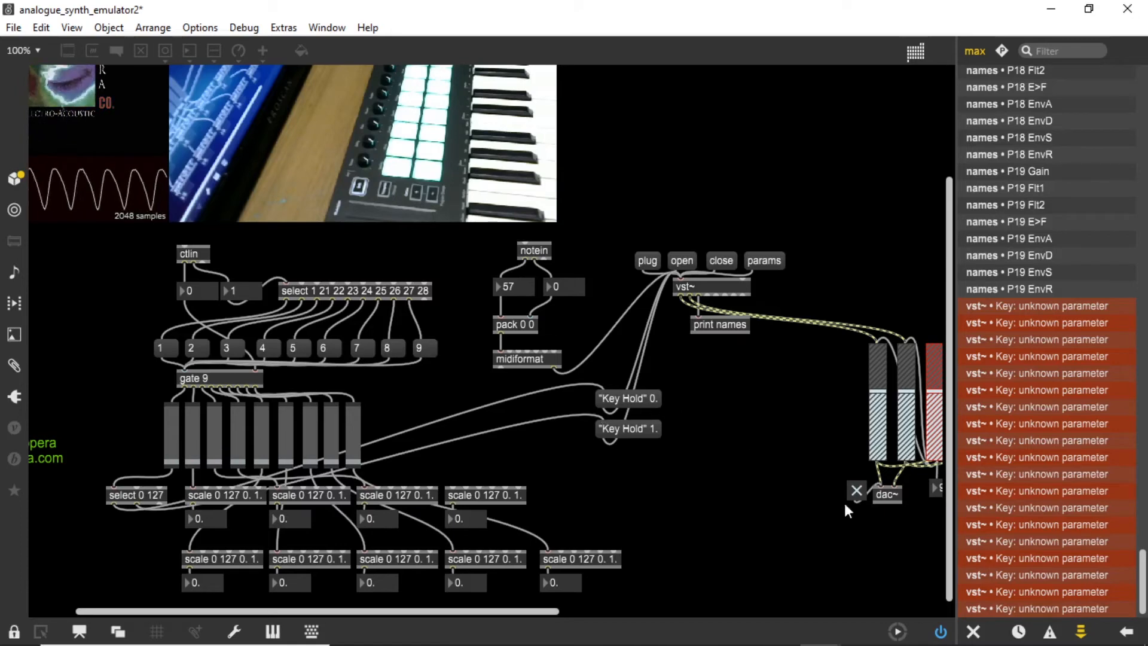
click(974, 632)
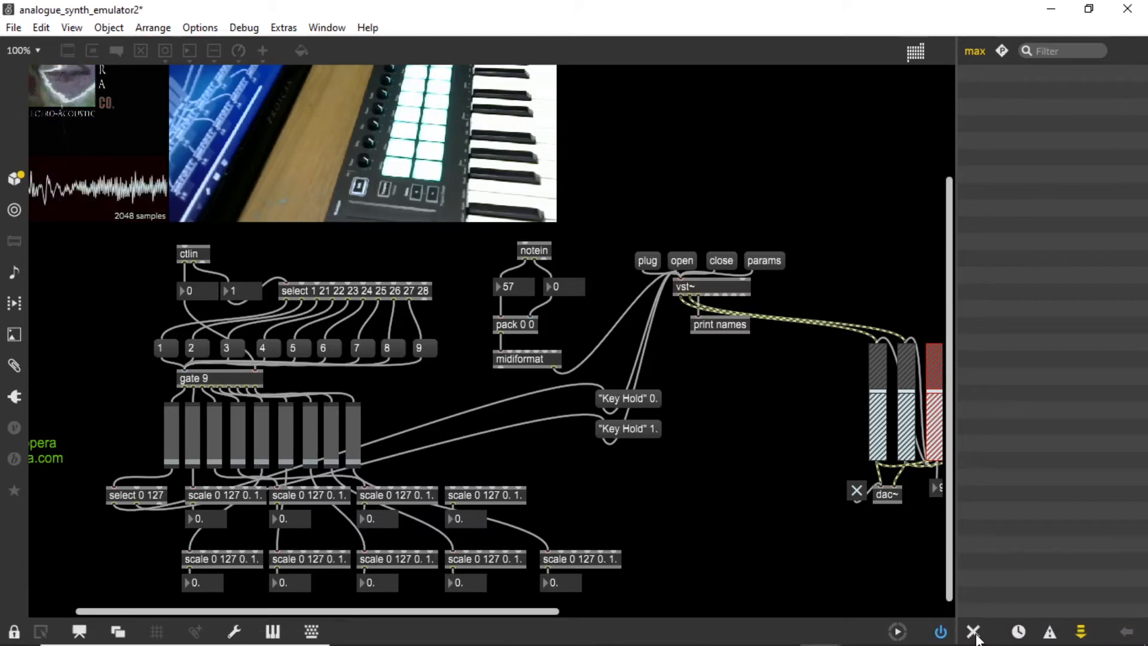
click(765, 261)
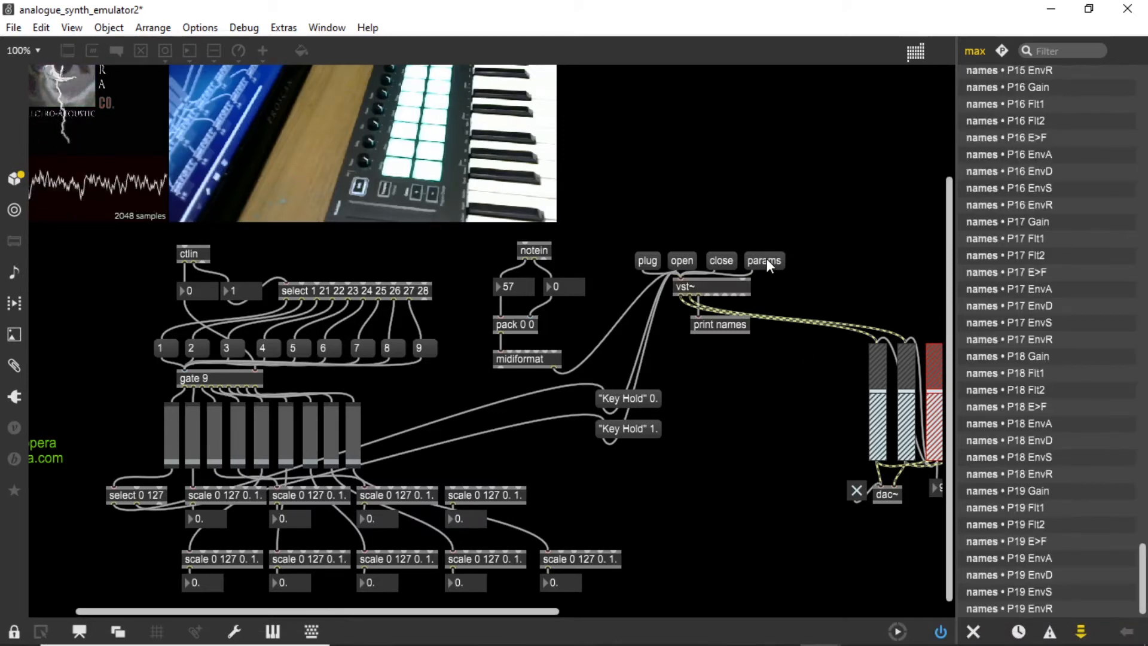
scroll(1108, 385, up, 3)
scroll(1107, 386, up, 15)
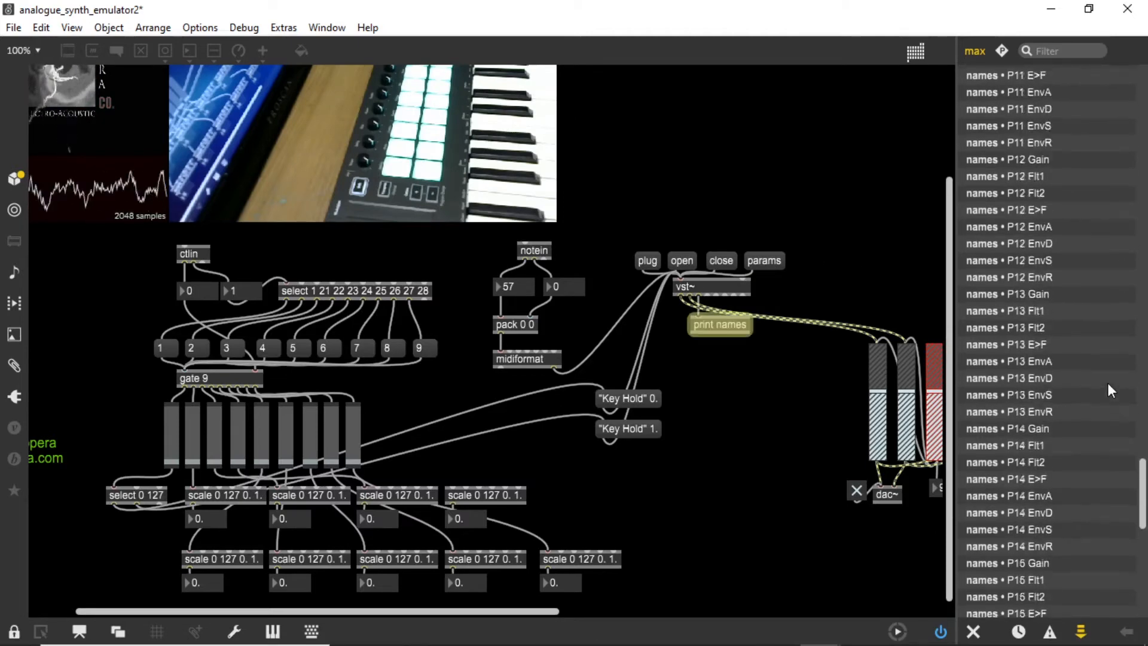
scroll(1108, 389, up, 20)
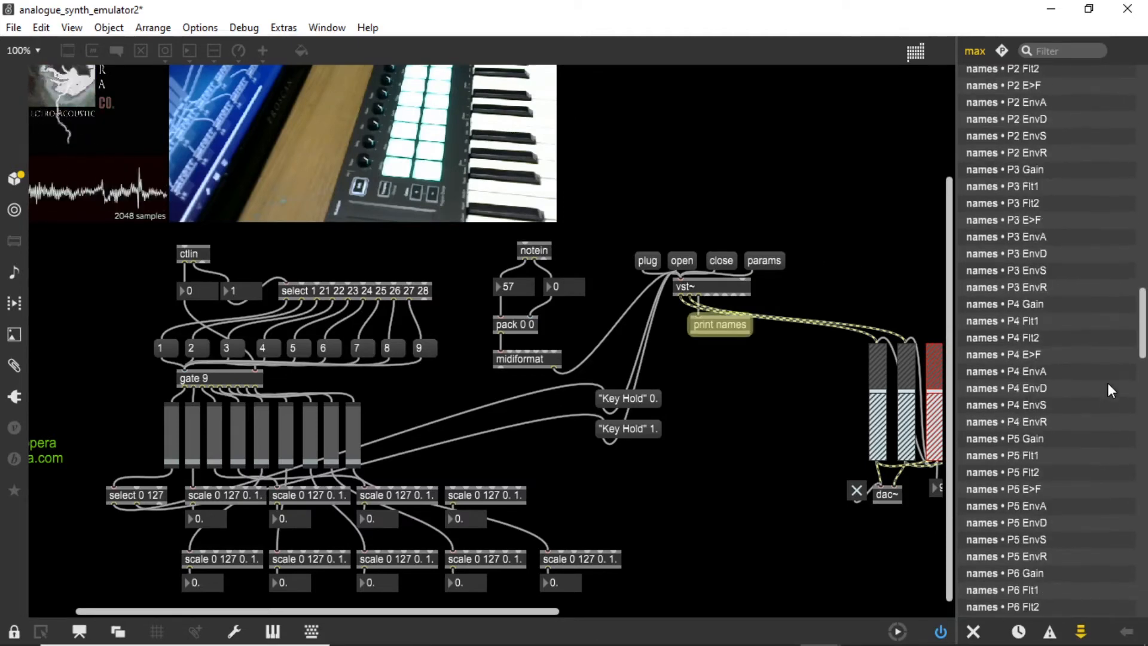
scroll(1108, 387, up, 10)
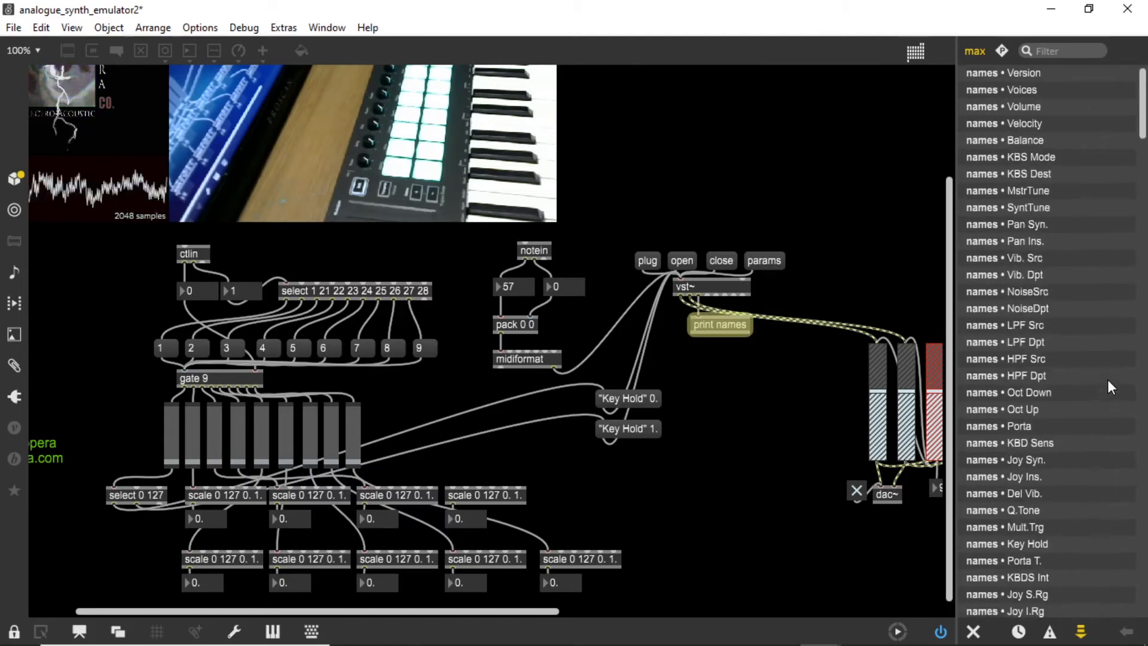
Step: Reopen the synth's plug-in window, place it higher on screen to examine its controls, and dismiss it
click(680, 259)
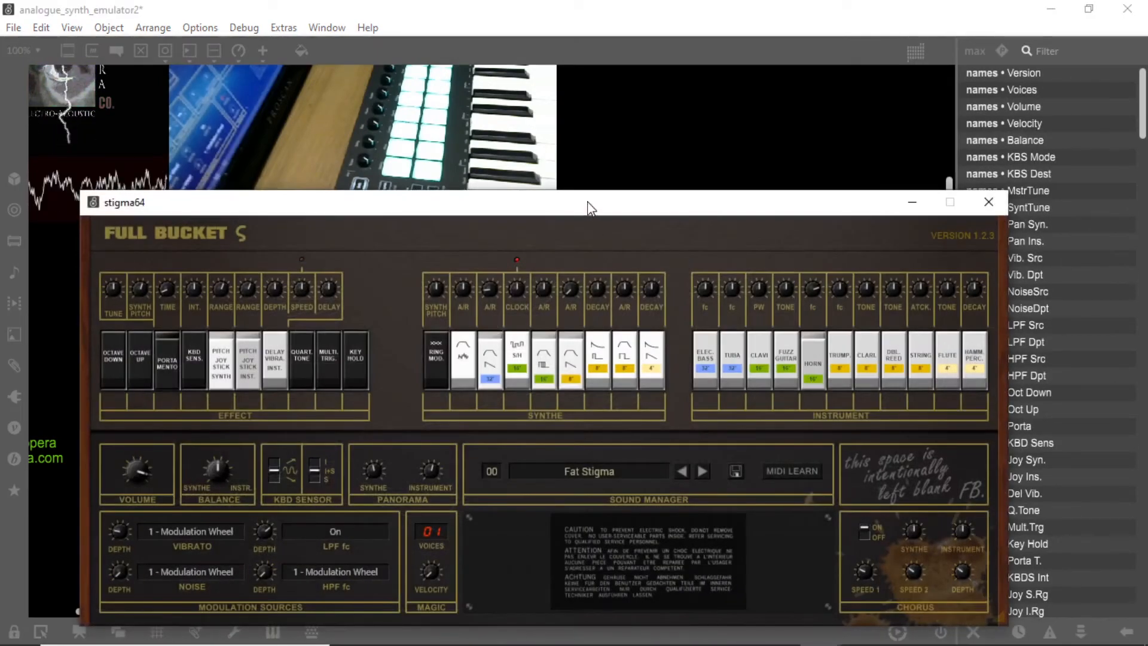
drag(590, 205, 563, 89)
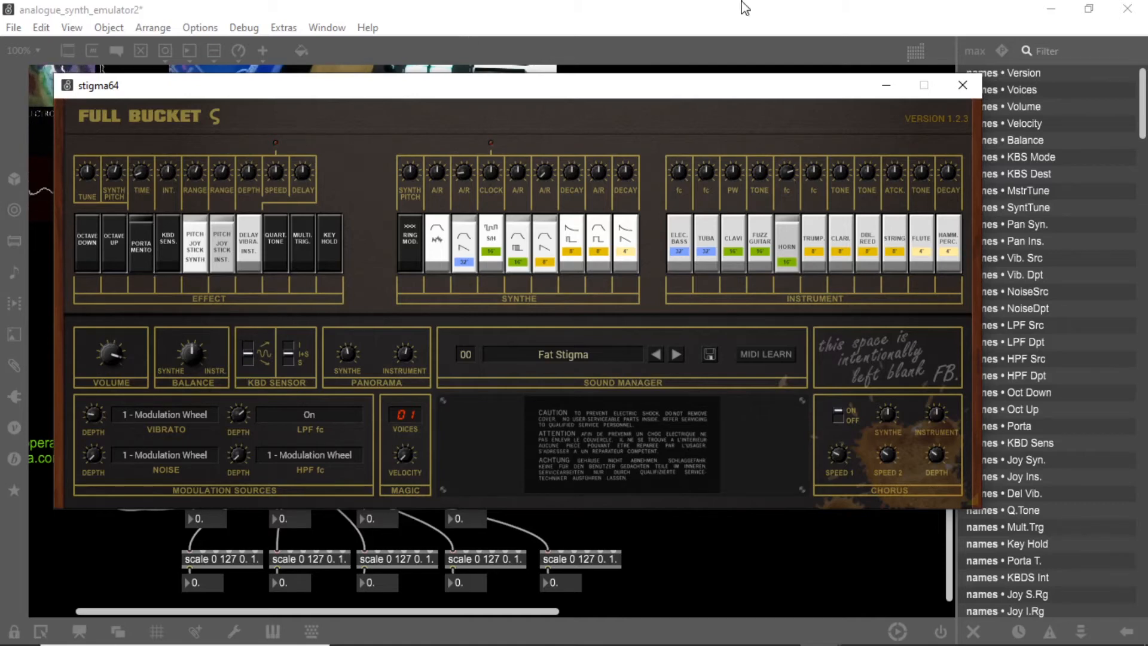
click(877, 85)
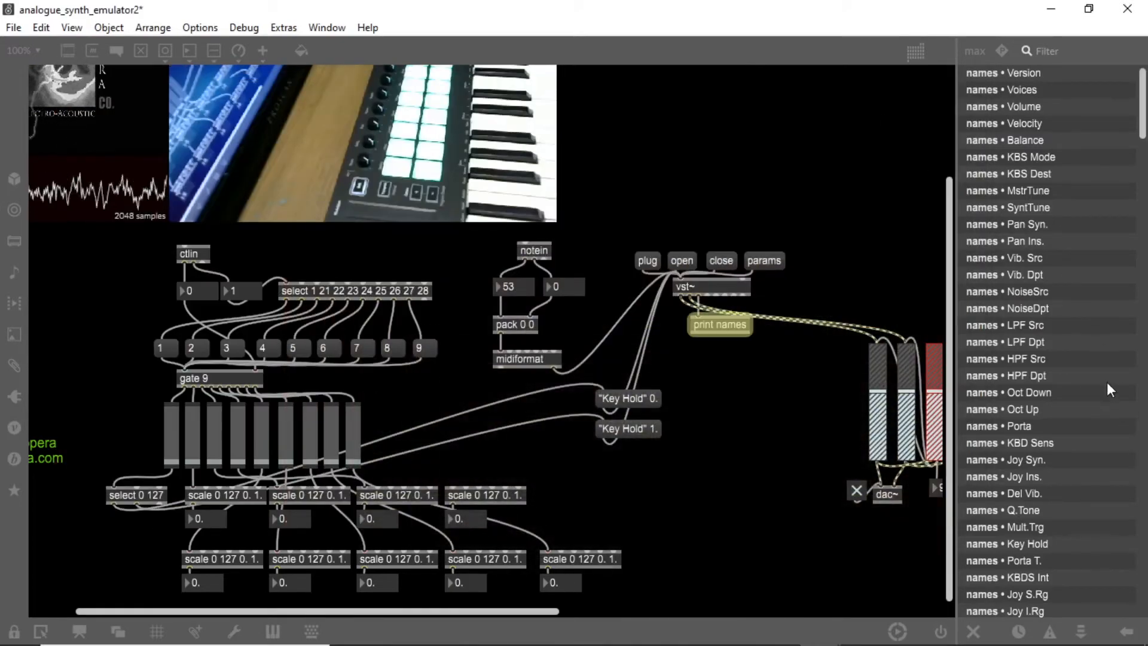
Step: Look through the printed parameter names for the portamento time and select the Porta T. entry
scroll(1106, 315, down, 5)
scroll(1101, 300, down, 6)
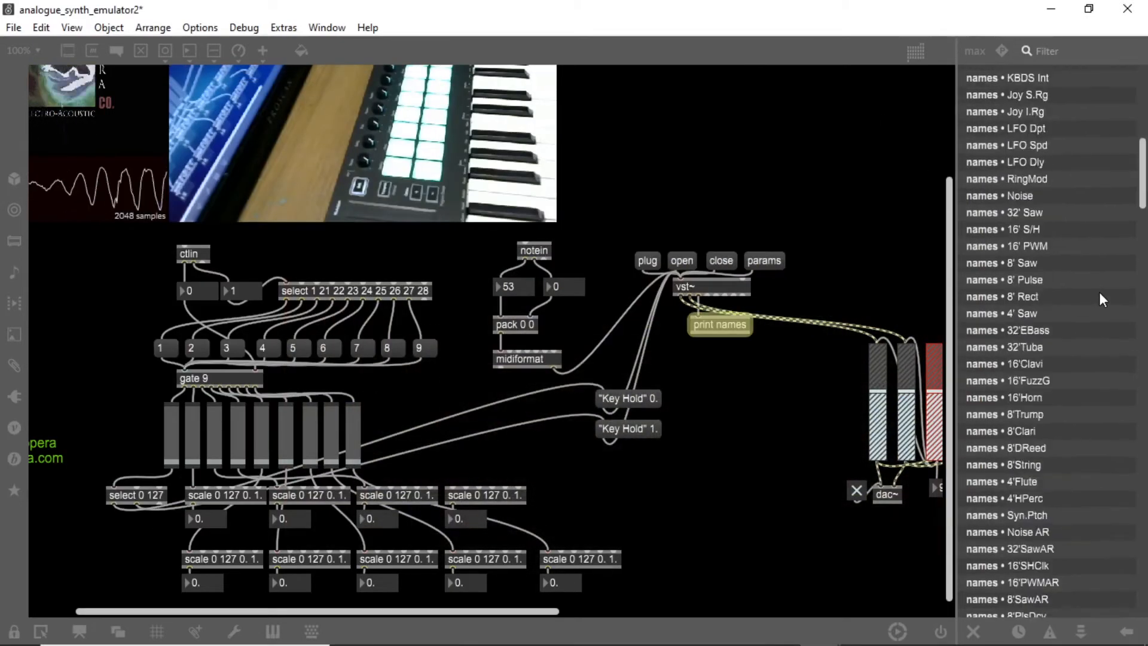
scroll(1104, 297, up, 11)
scroll(1111, 285, down, 4)
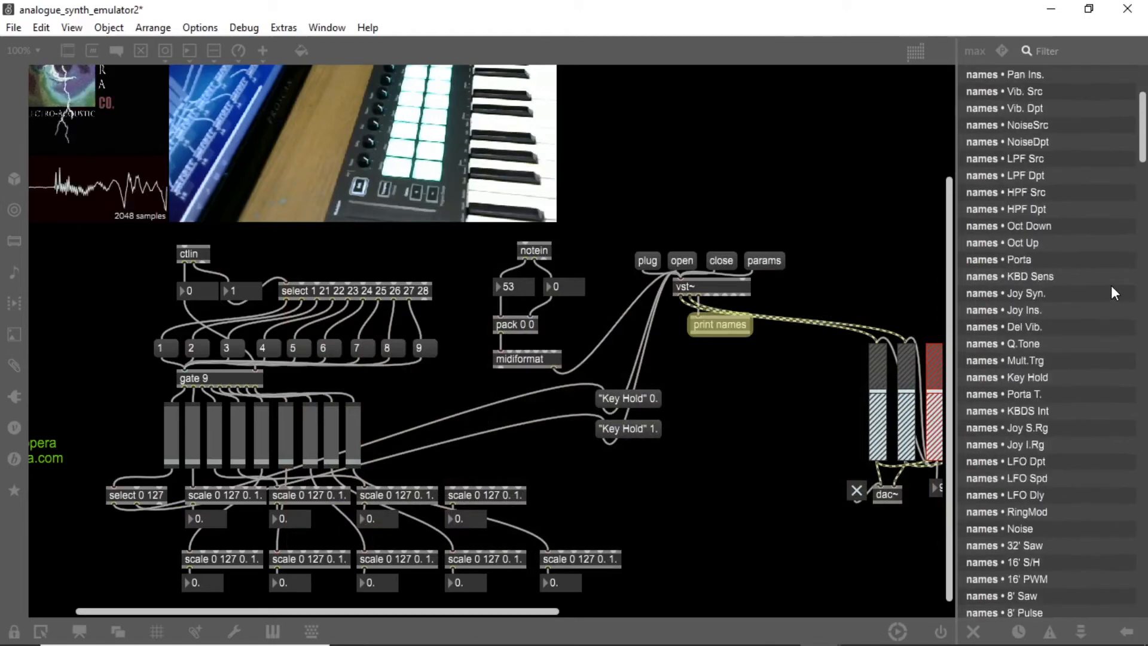
click(1035, 396)
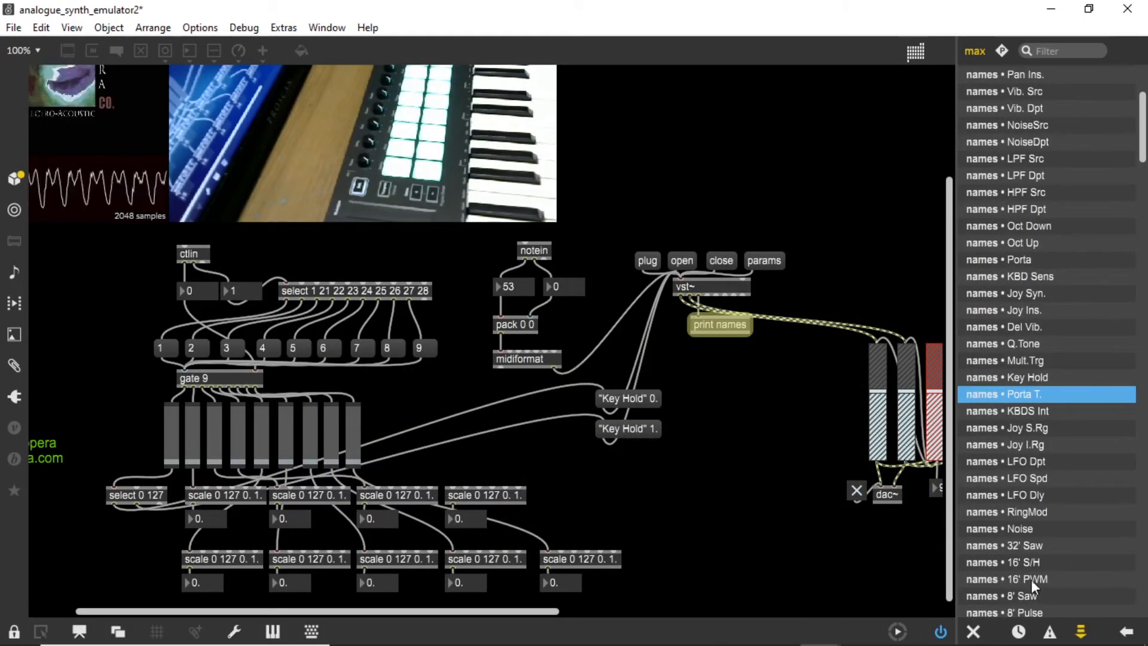
Step: Add a "Porta T." $1 message below the Key Hold messages and wire it between the second slider's scaled value and vst~
click(14, 634)
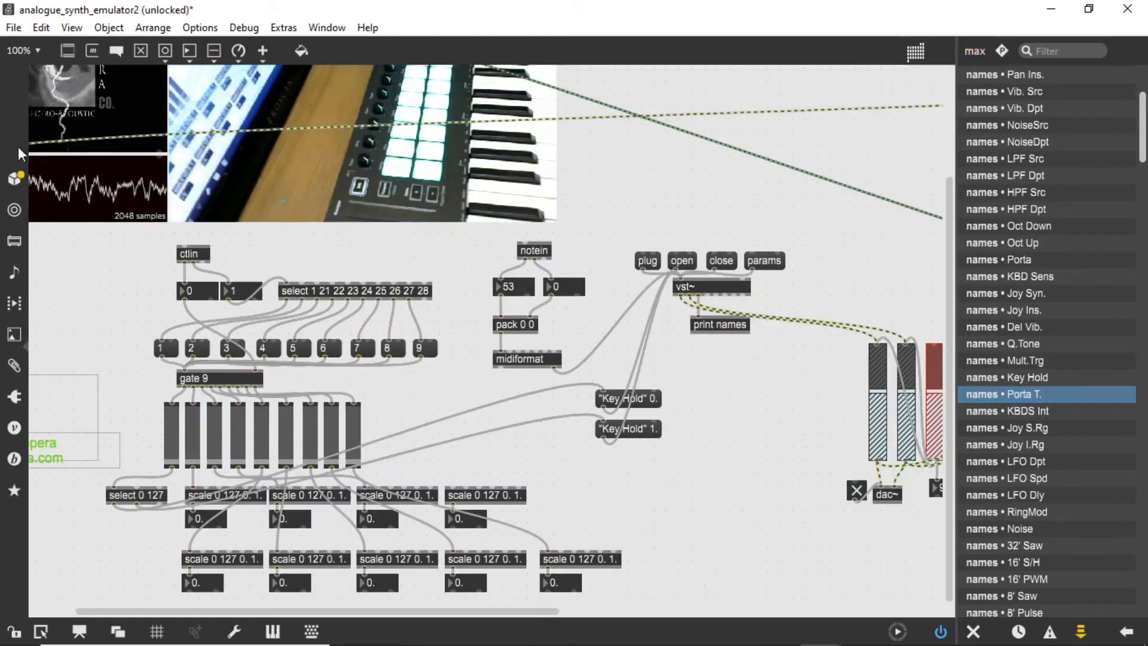
drag(68, 51, 718, 503)
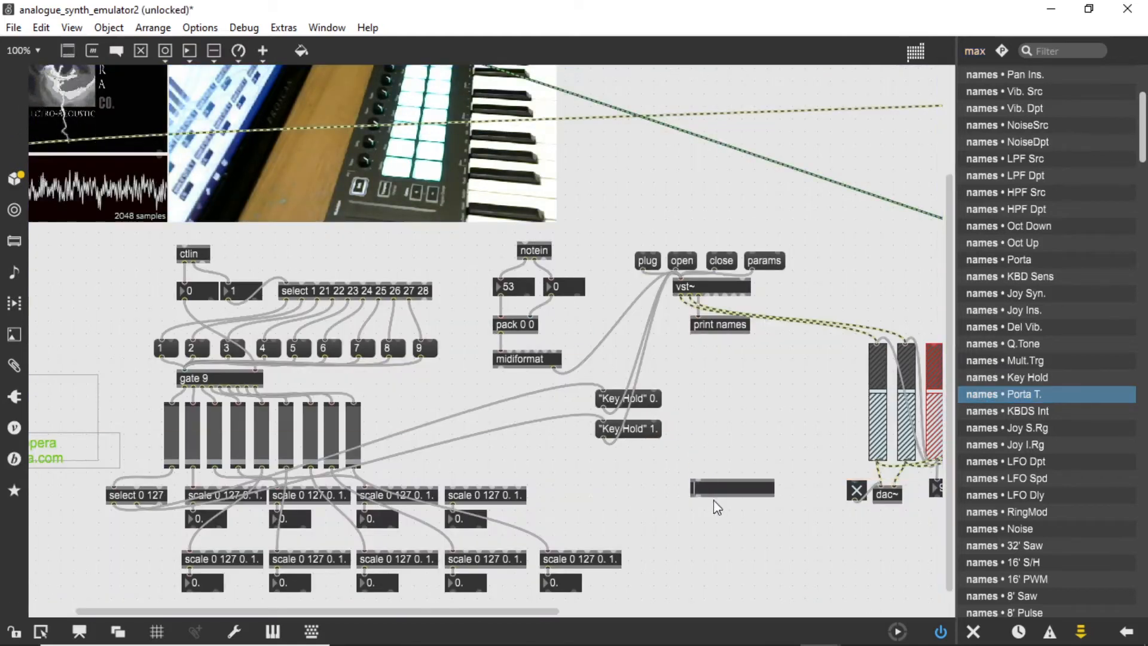
click(729, 563)
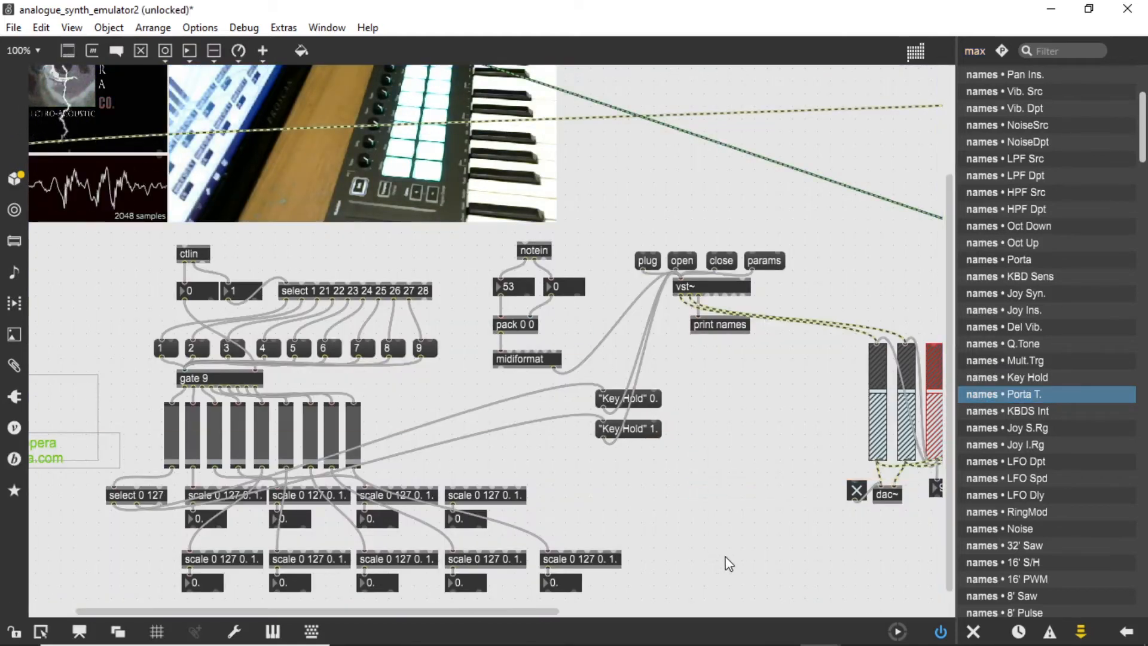
drag(93, 59, 721, 485)
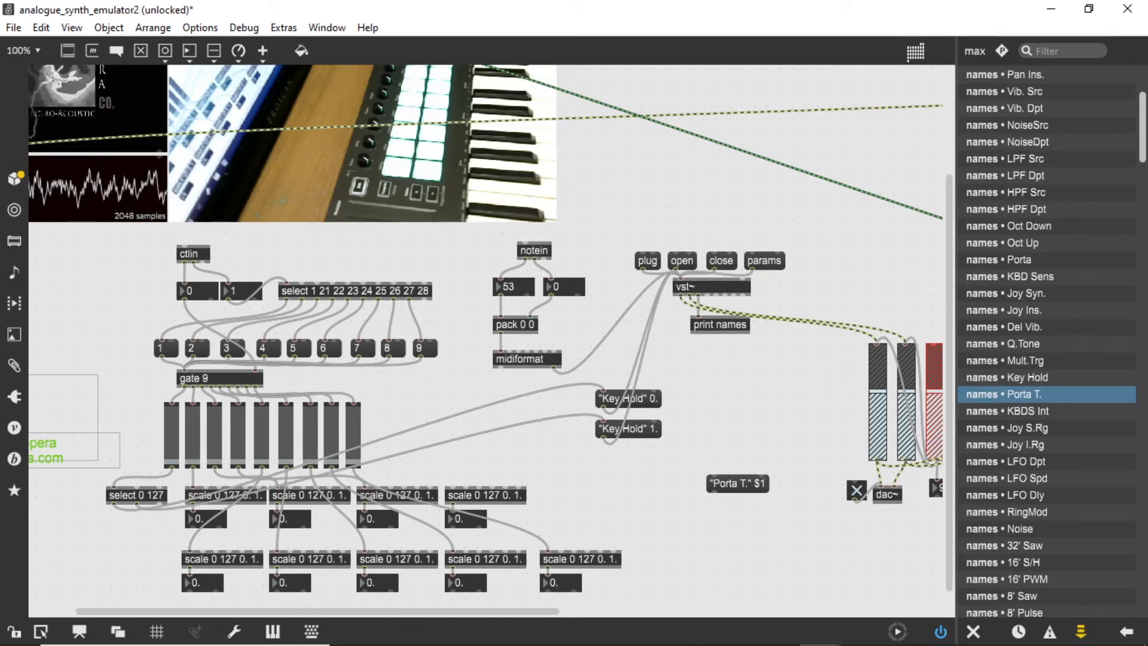
drag(745, 490, 637, 472)
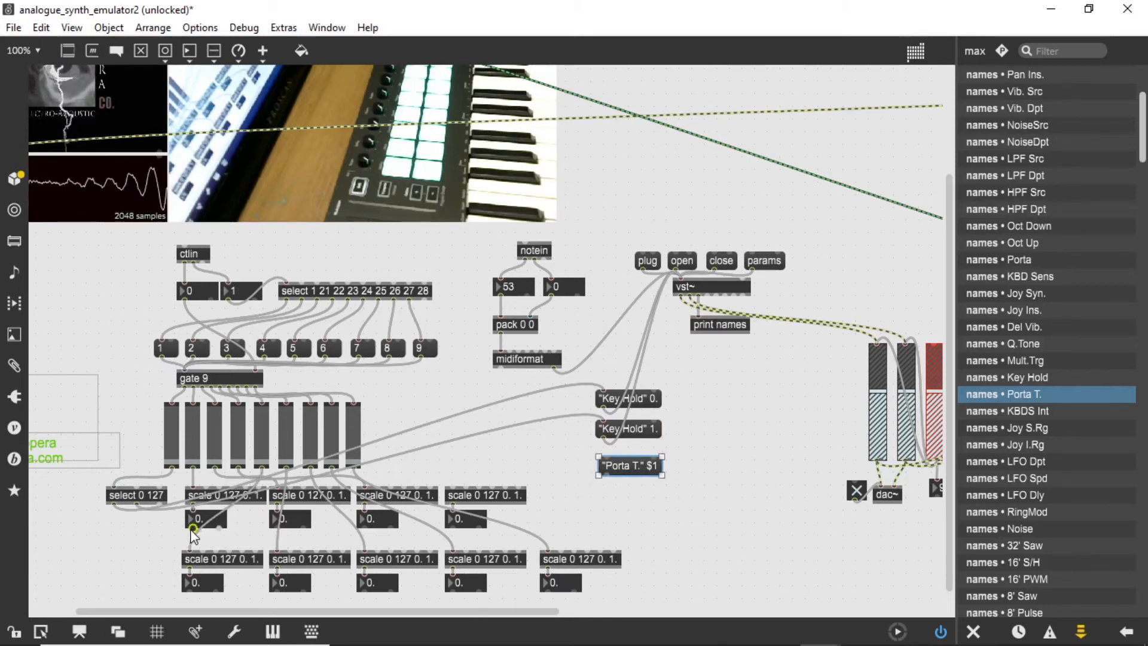
drag(192, 530, 687, 287)
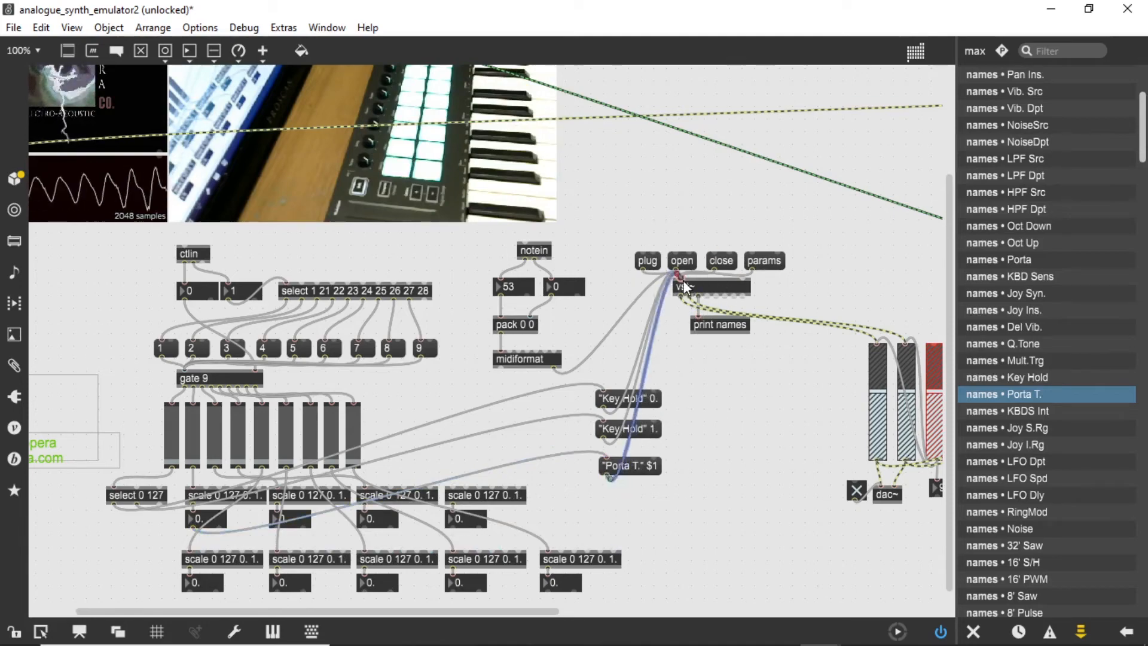
Step: Lock the patch and open the synth's plug-in window, placing it higher on screen to watch the portamento time control
click(13, 633)
click(680, 262)
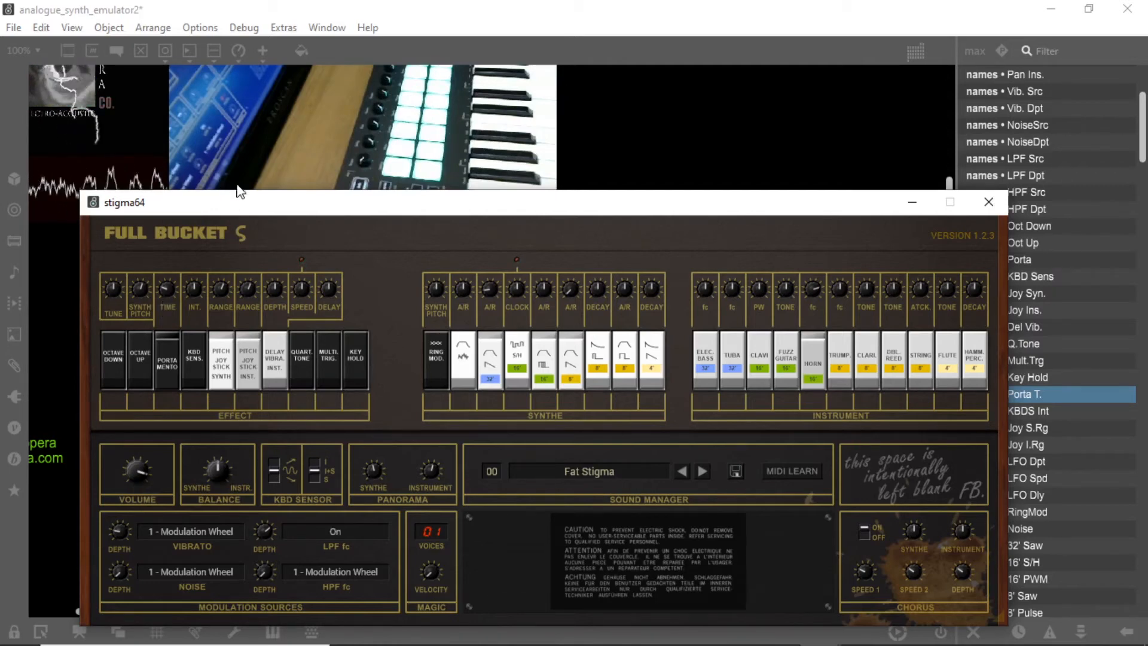
drag(239, 202, 251, 117)
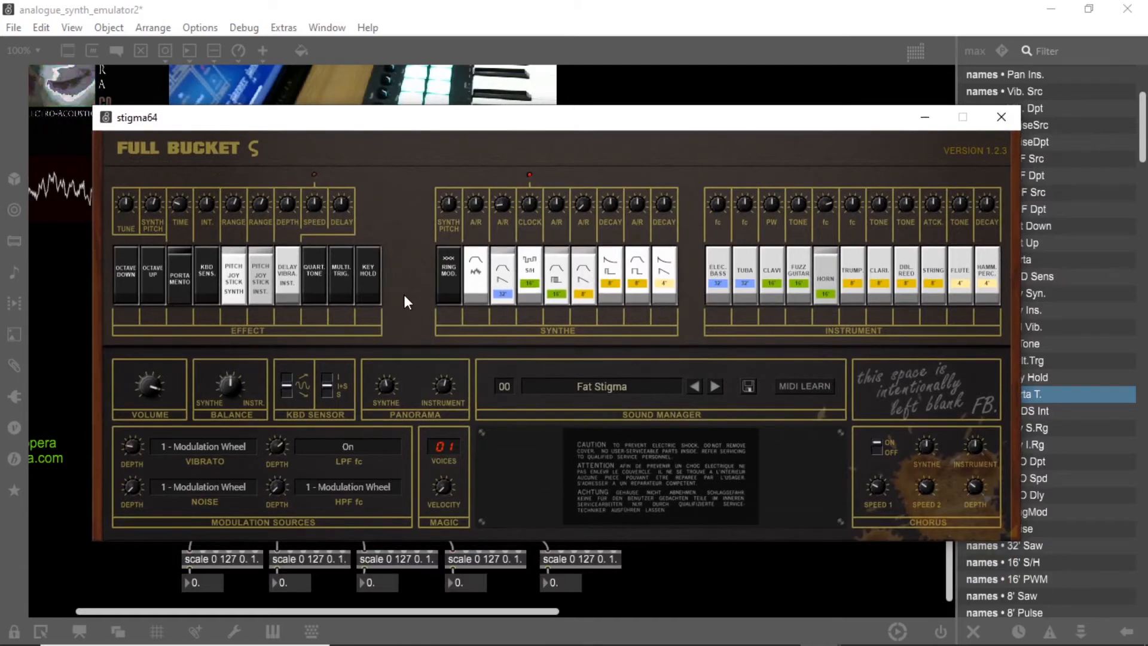
Step: Try out the Synth Pitch knob in the plug-in's Synthe section, return it to centre and close the window
click(444, 279)
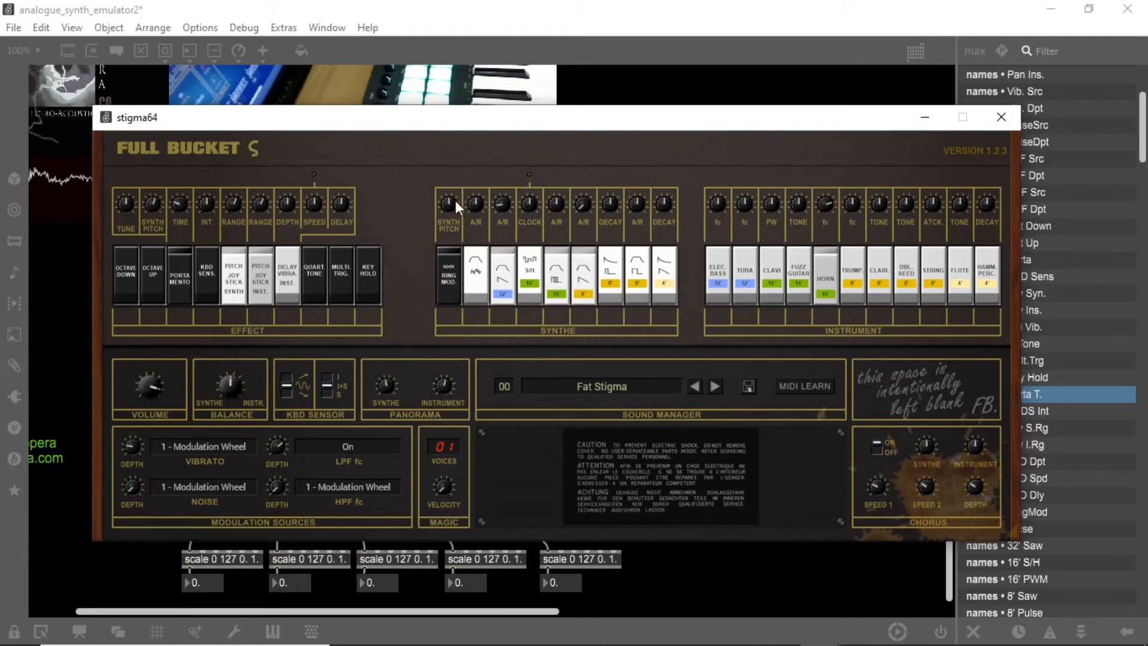
mouse_move(451, 203)
mouse_down()
mouse_move(451, 155)
mouse_move(451, 244)
mouse_move(451, 193)
mouse_move(451, 242)
mouse_move(451, 207)
mouse_up()
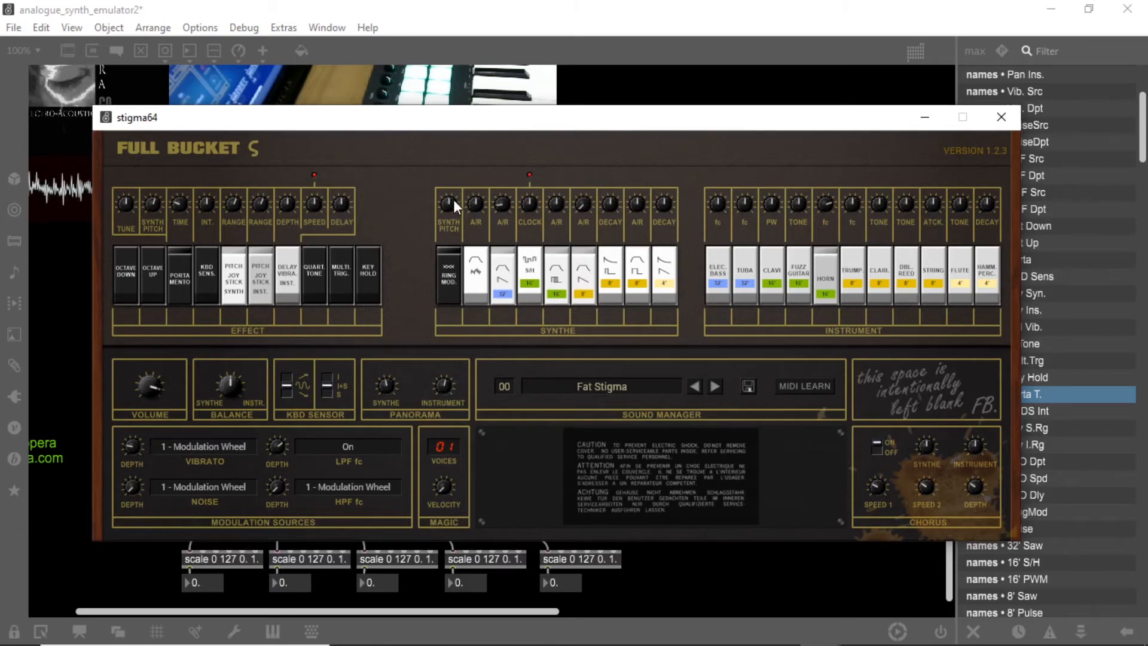
drag(453, 201, 453, 182)
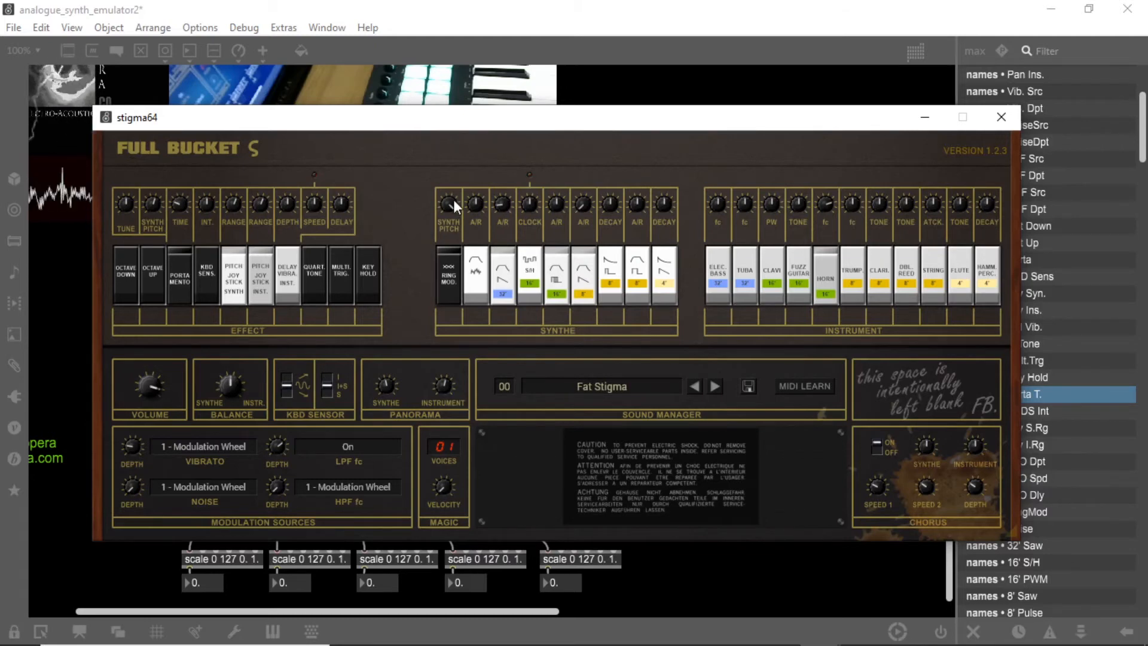
mouse_move(454, 199)
mouse_down()
mouse_move(453, 221)
mouse_move(446, 182)
mouse_up()
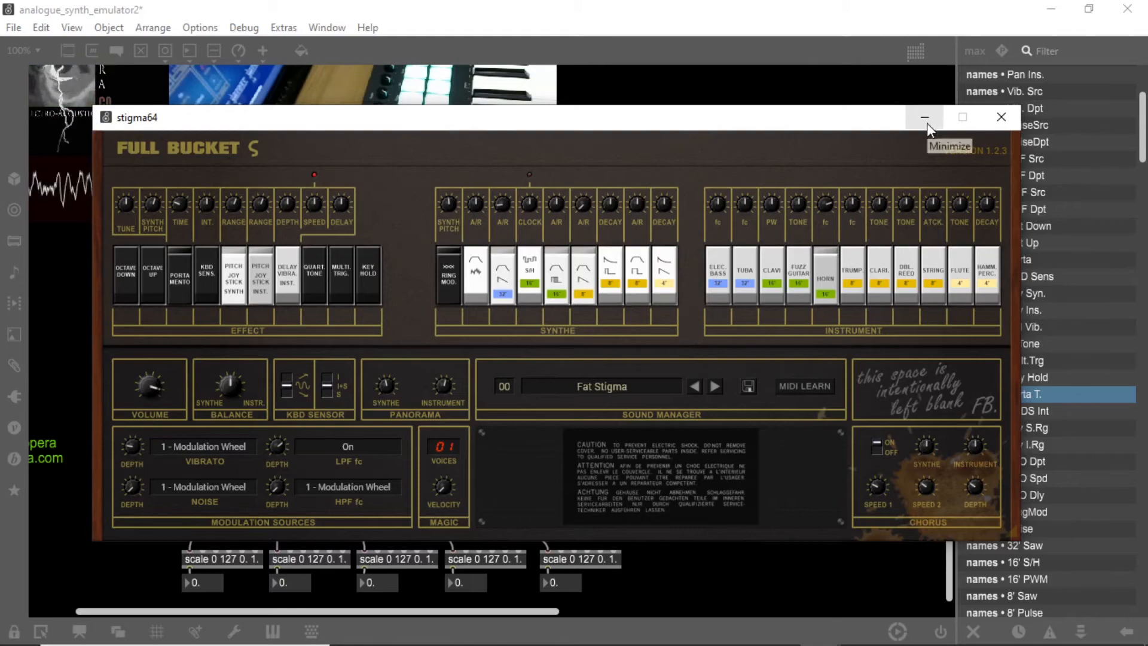
click(992, 122)
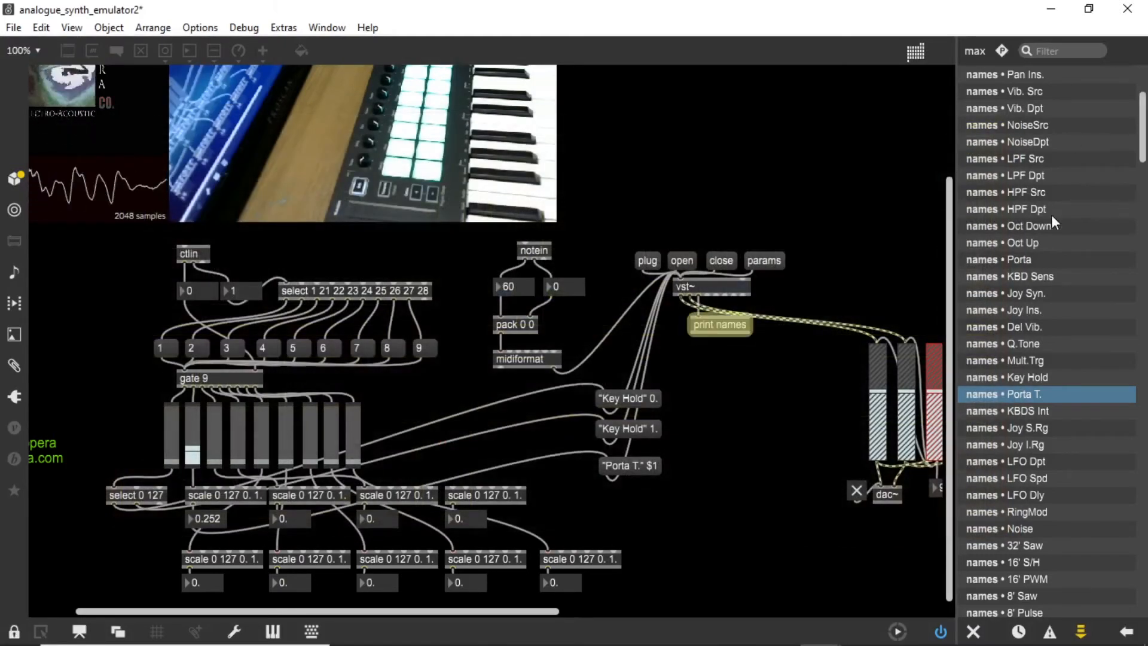
Step: Look through the printed parameter names down to the end of the list for the synth pitch parameter
scroll(1018, 221, up, 3)
scroll(1018, 222, down, 12)
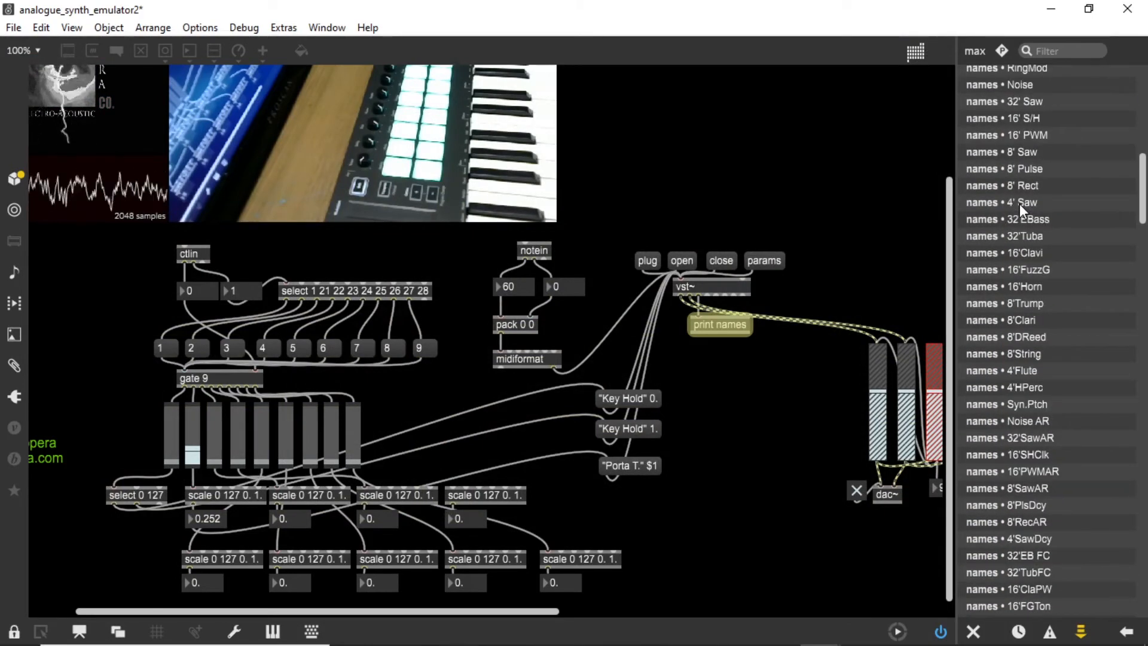
scroll(1020, 203, down, 4)
scroll(1058, 288, down, 9)
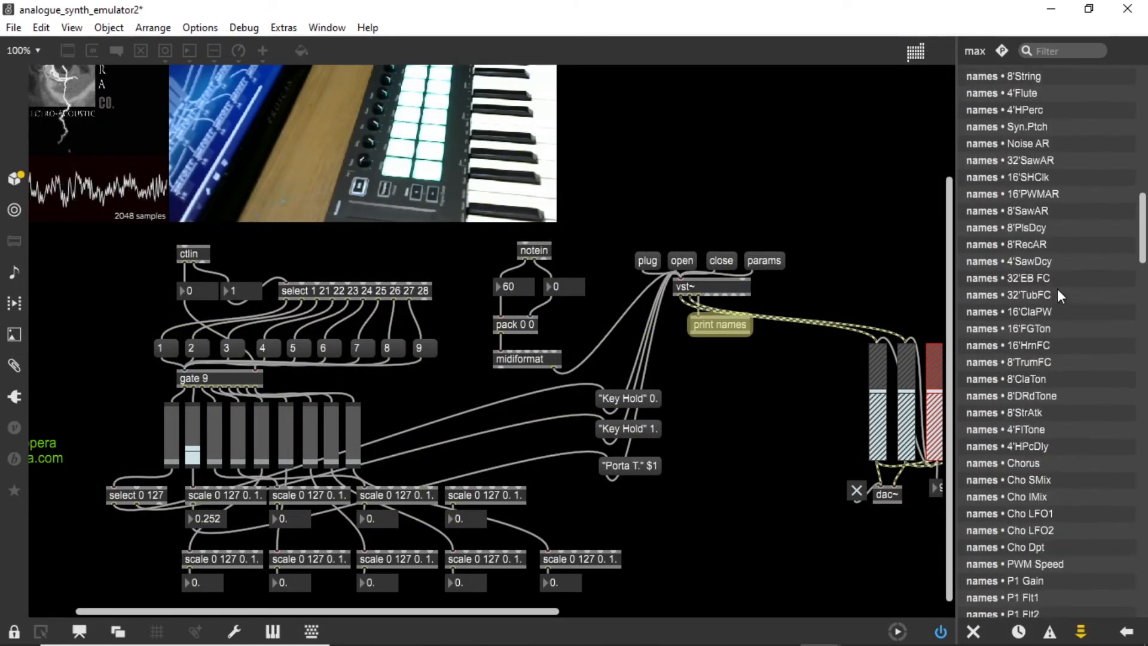
scroll(1036, 550, down, 8)
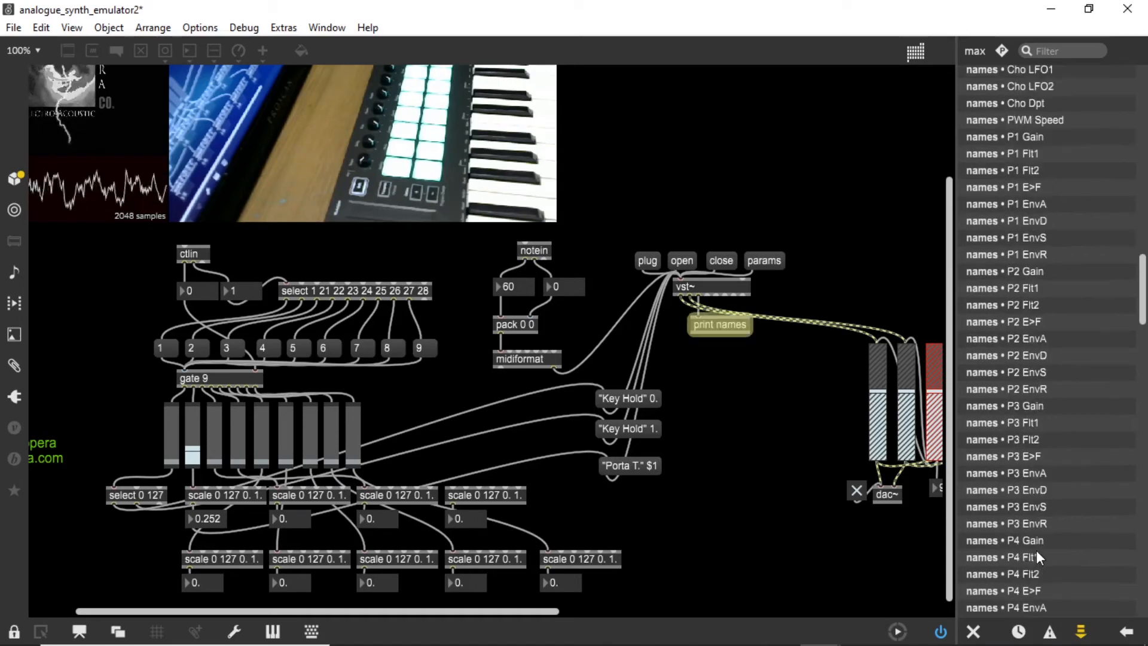
scroll(1039, 547, down, 18)
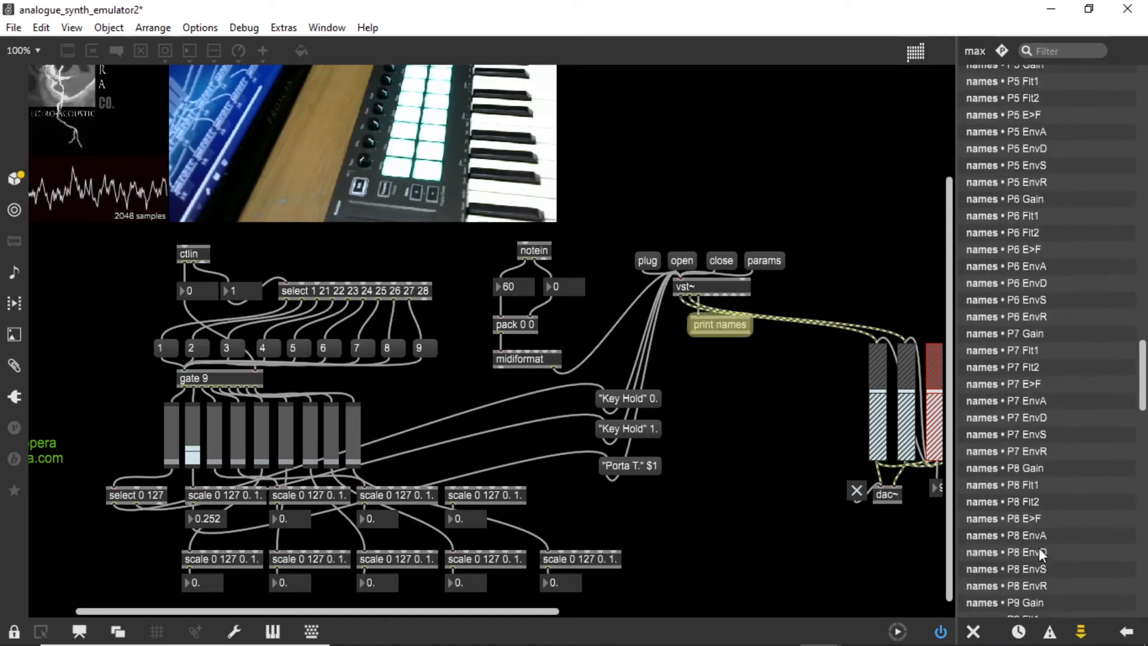
scroll(1041, 544, down, 17)
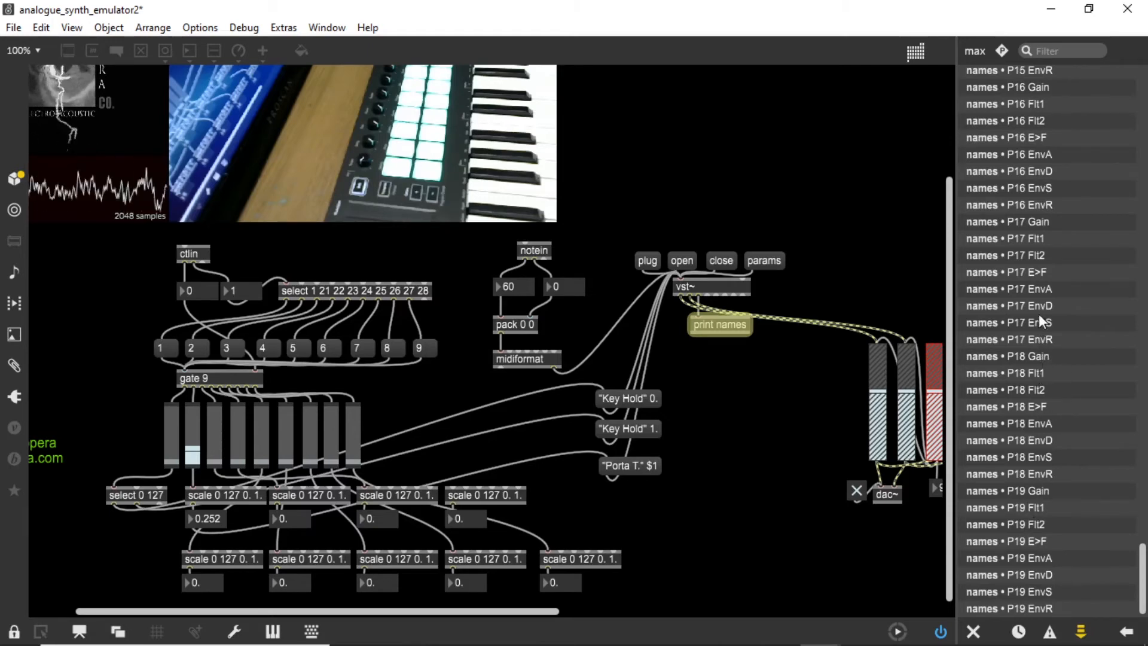
Step: Go back up through the per-voice parameter names to the chorus parameters and select the Cho LFO1 entry
scroll(1035, 239, up, 3)
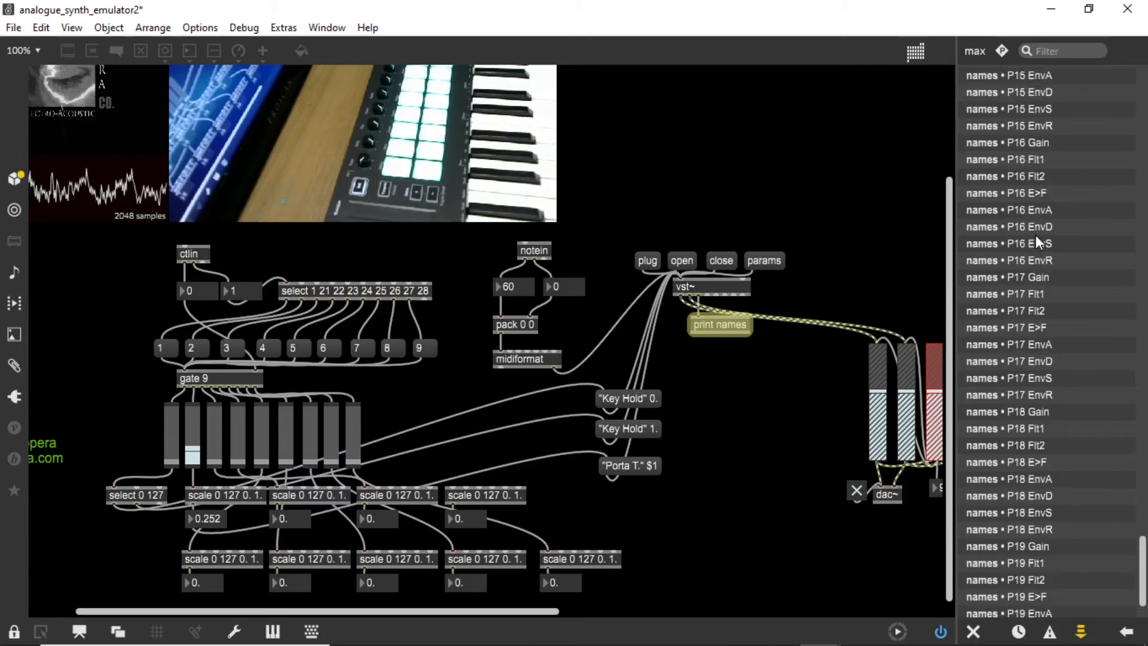
scroll(1036, 234, up, 3)
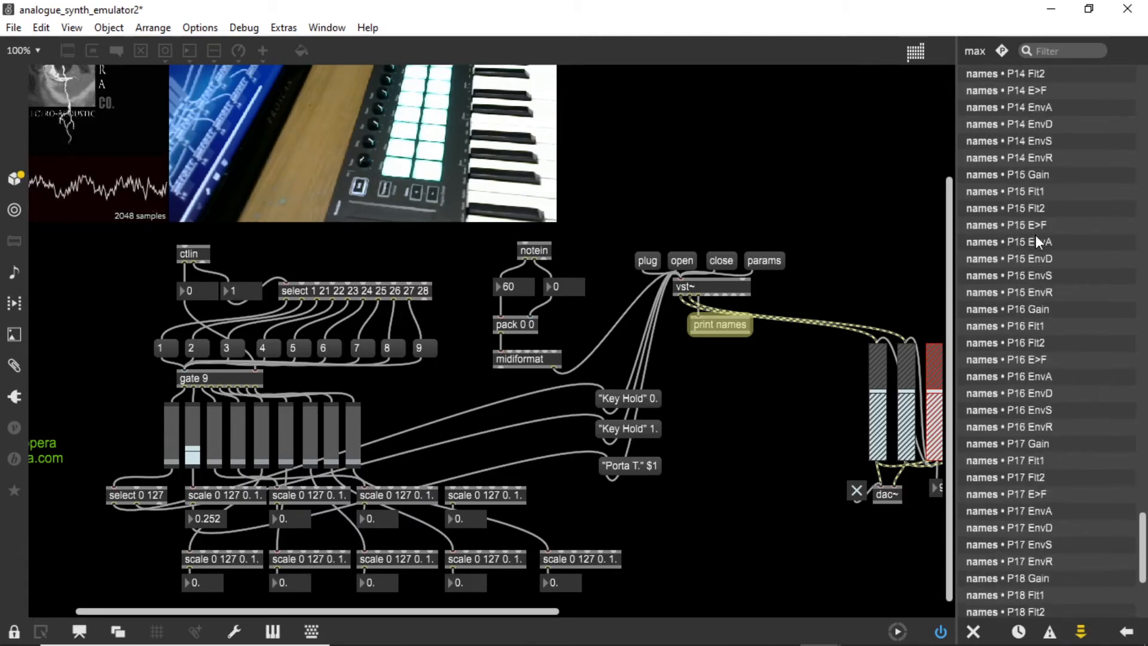
scroll(1035, 234, up, 5)
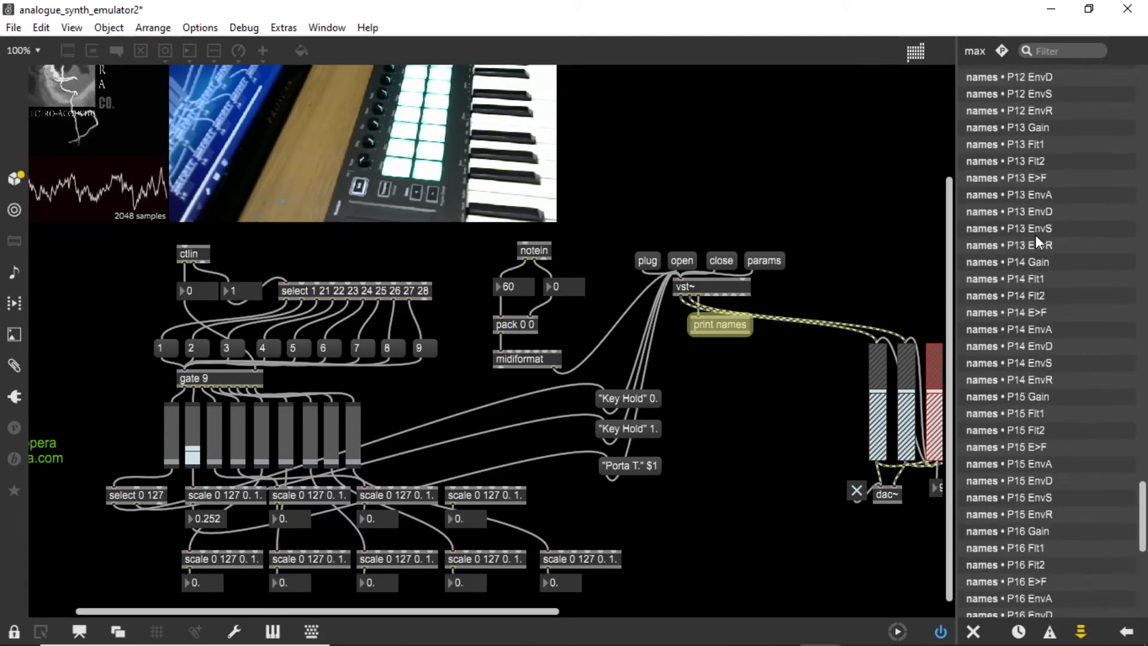
scroll(1036, 235, up, 5)
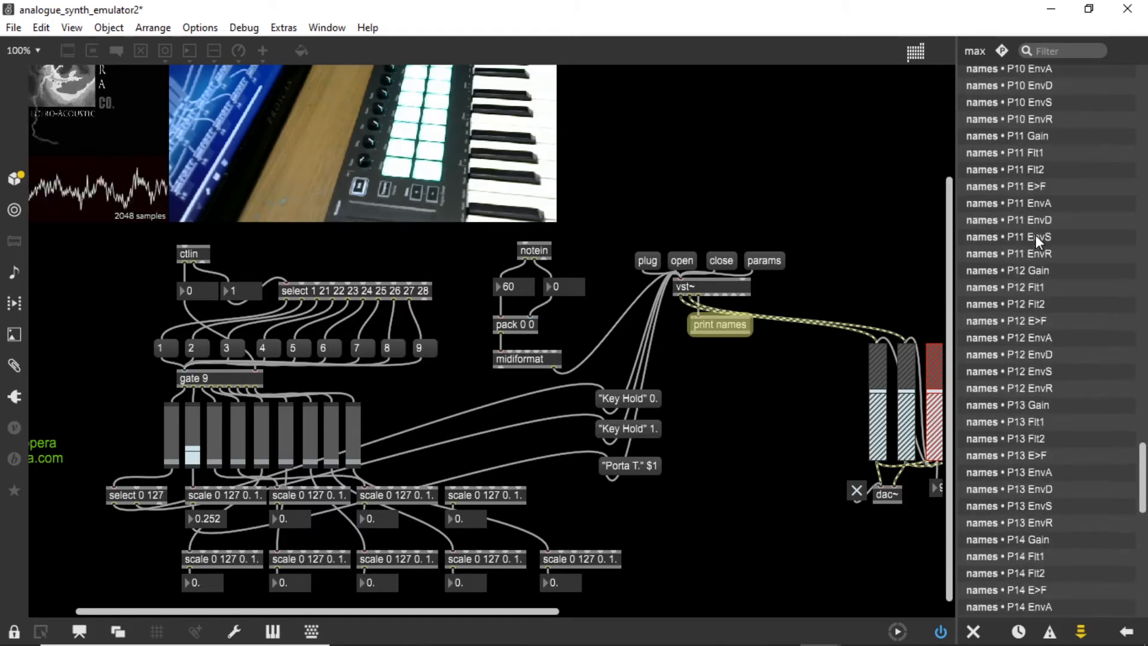
scroll(1036, 235, up, 4)
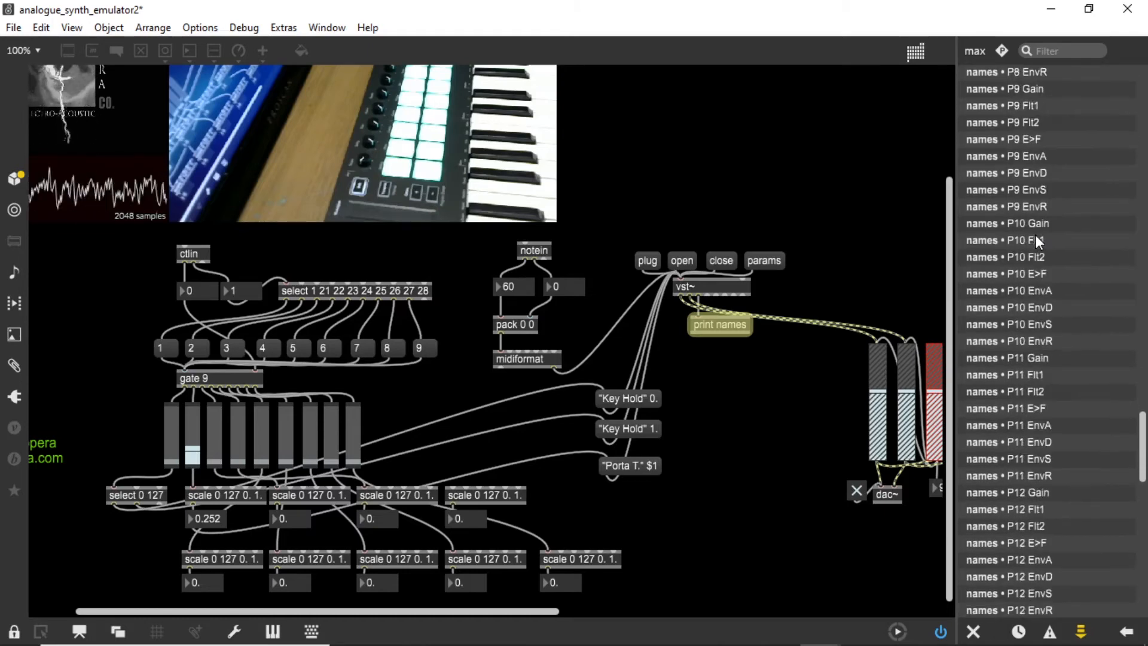
scroll(1035, 235, up, 2)
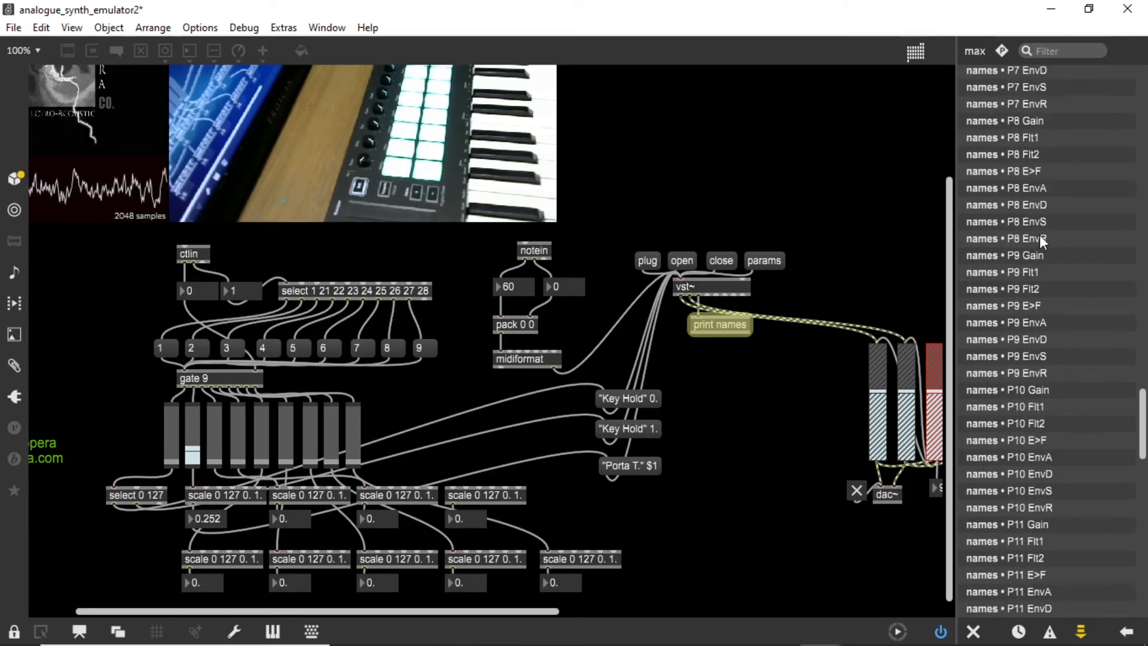
scroll(1044, 239, up, 4)
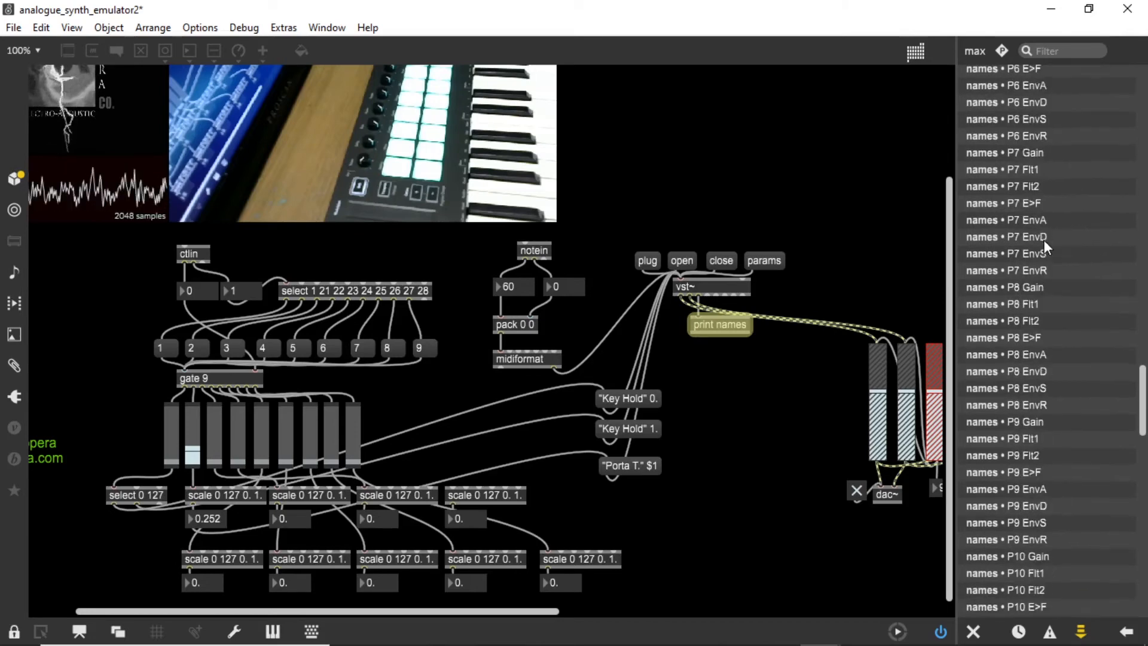
scroll(1045, 239, up, 5)
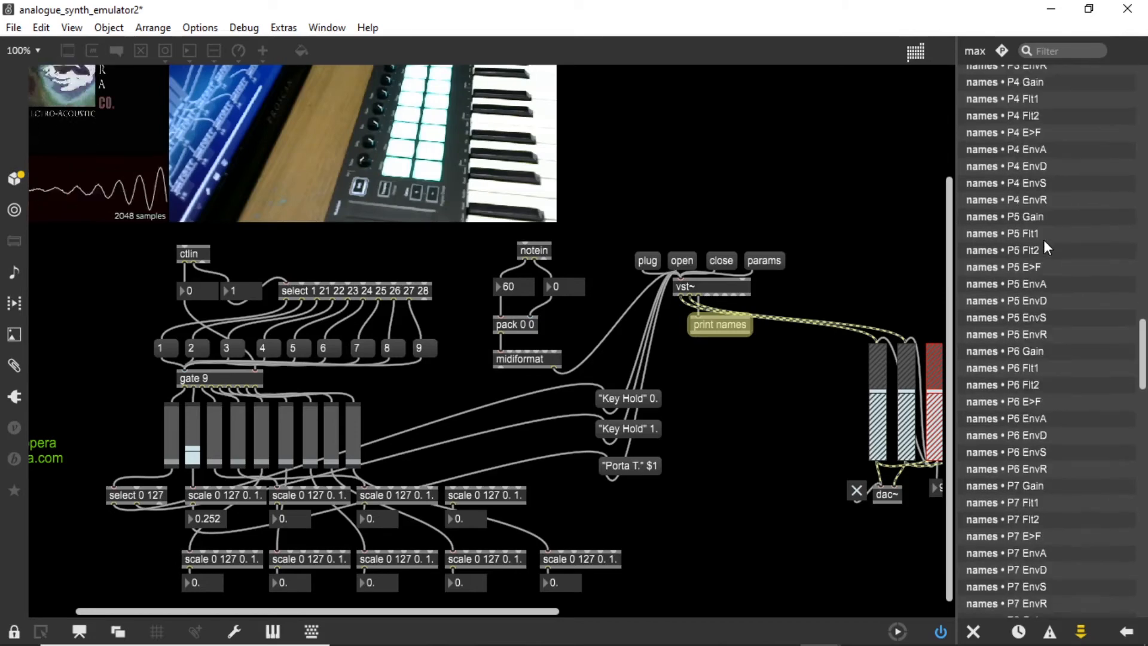
scroll(1044, 239, up, 5)
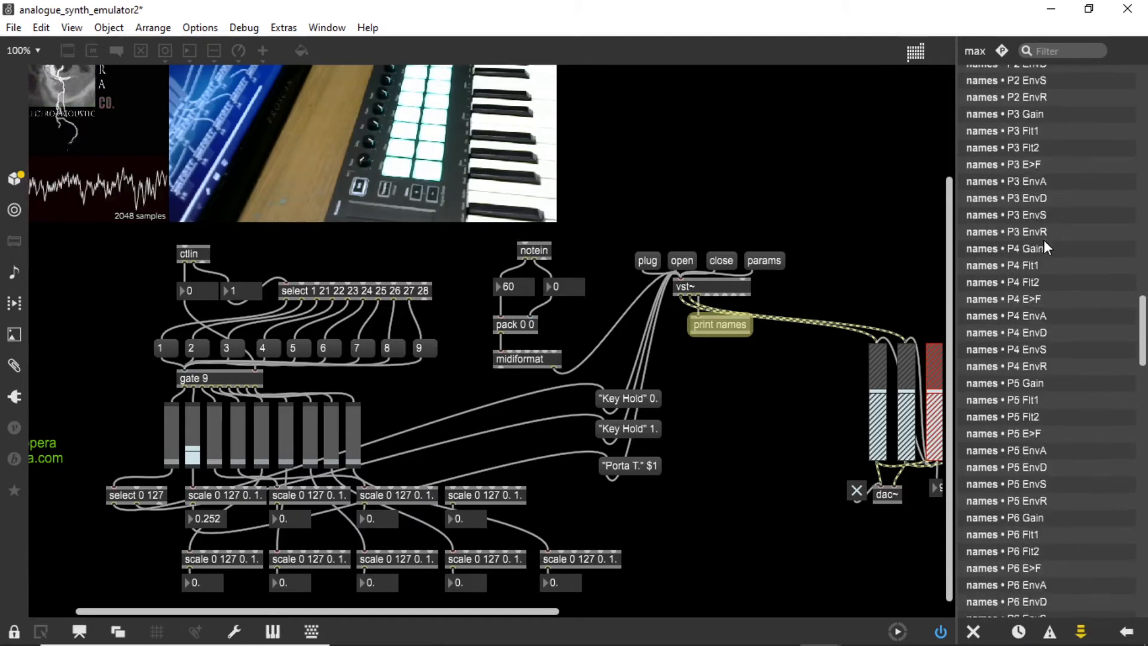
scroll(1044, 239, up, 4)
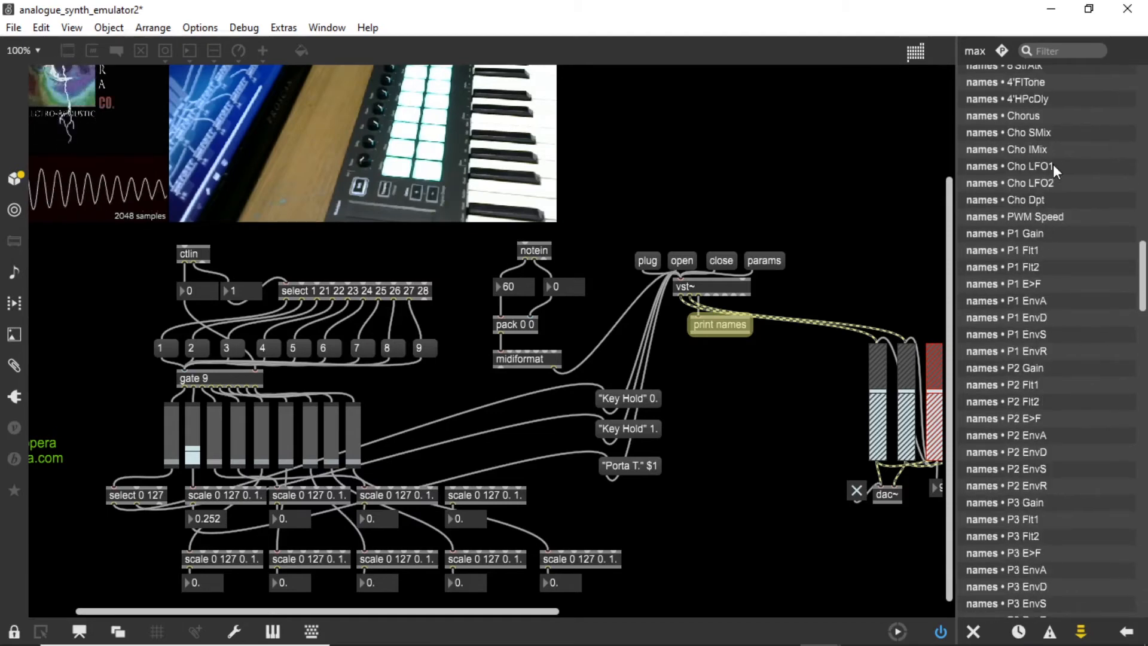
click(1053, 165)
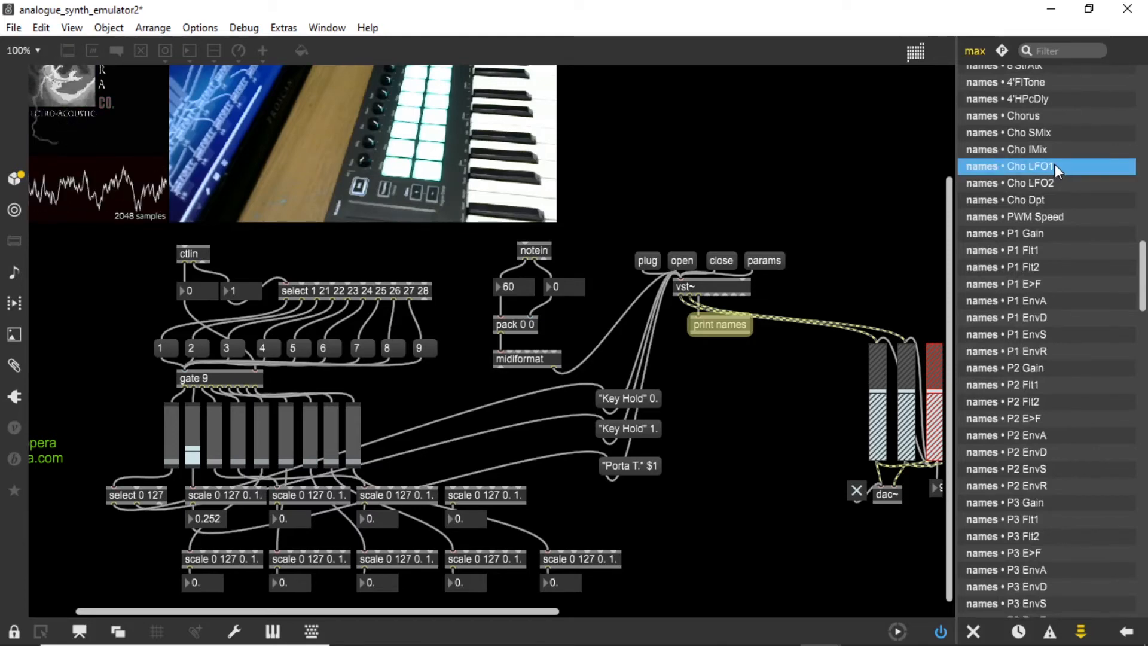
Step: Find the synth pitch parameter above the chorus entries in the printed names and select Syn.Ptch
scroll(1055, 164, up, 1)
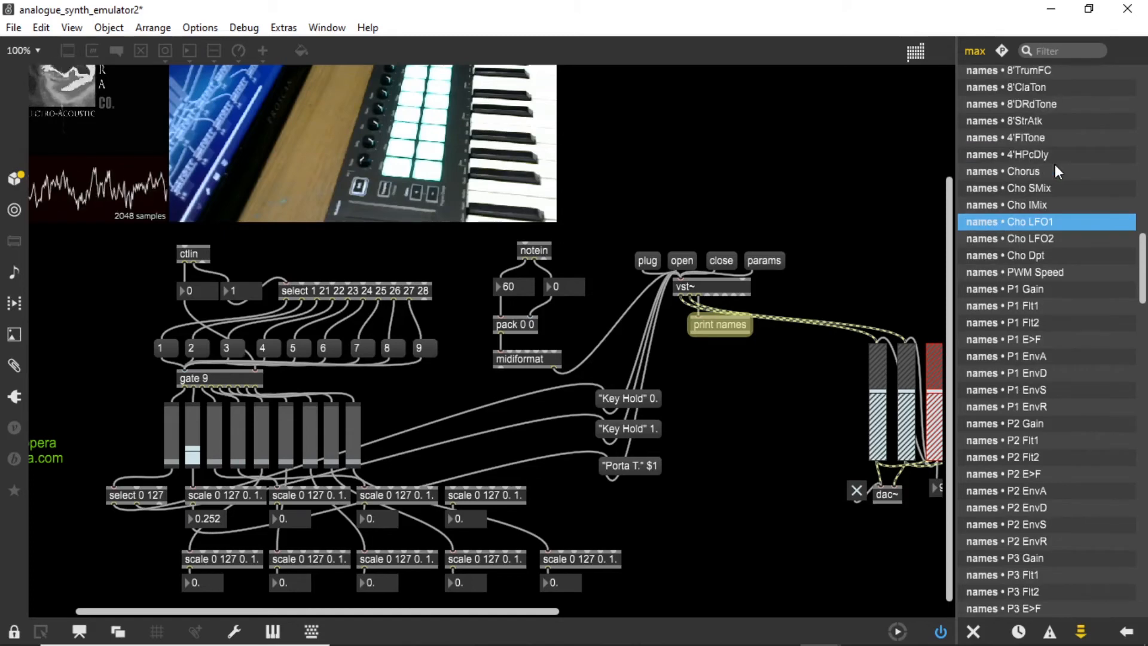
scroll(1047, 225, up, 1)
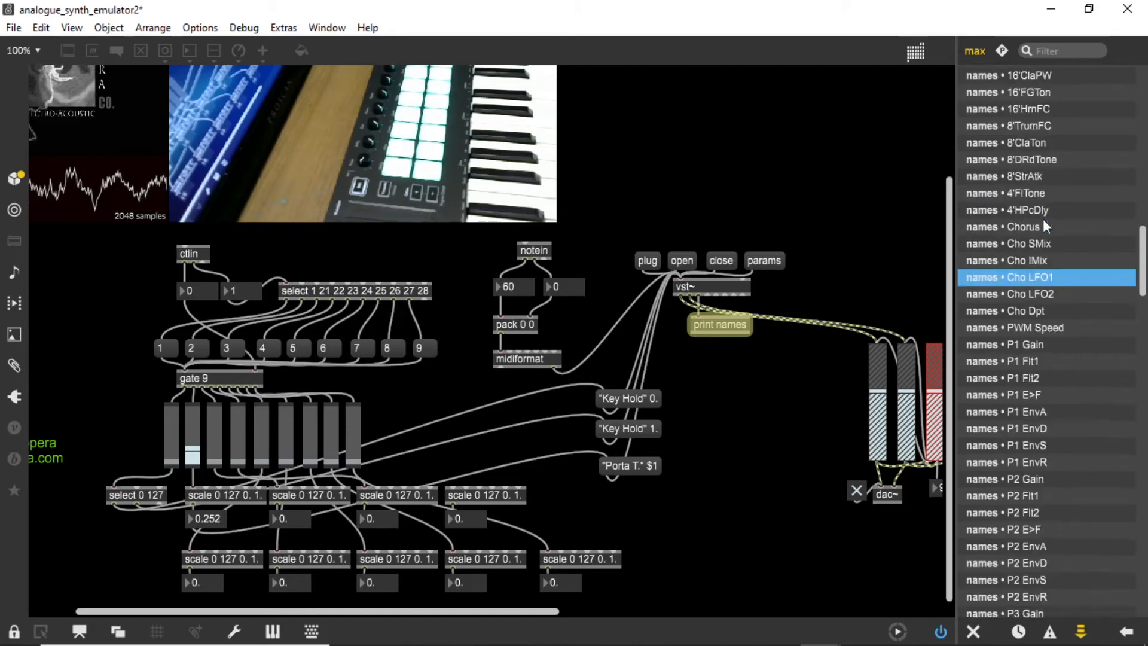
scroll(1045, 227, up, 1)
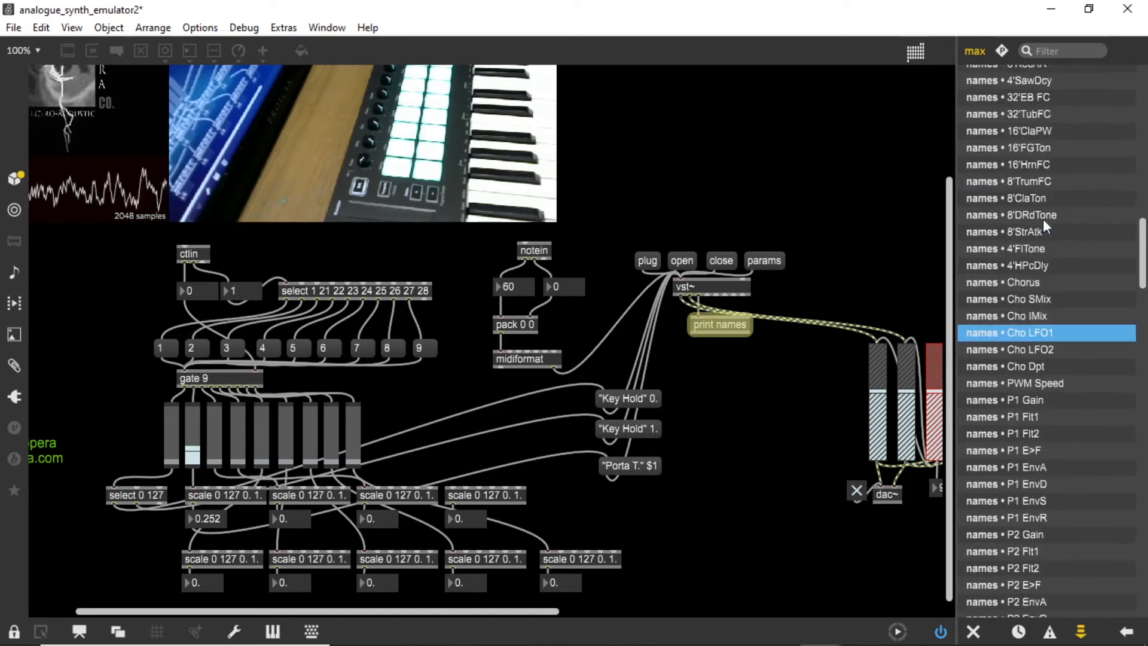
scroll(1043, 219, up, 3)
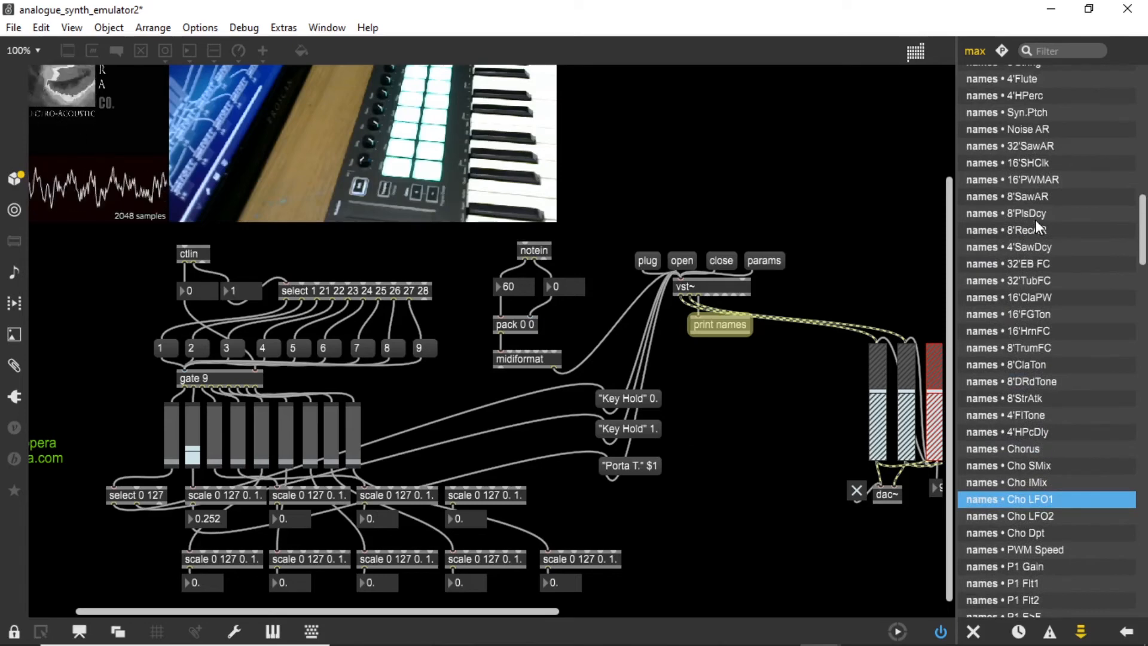
scroll(1036, 225, up, 1)
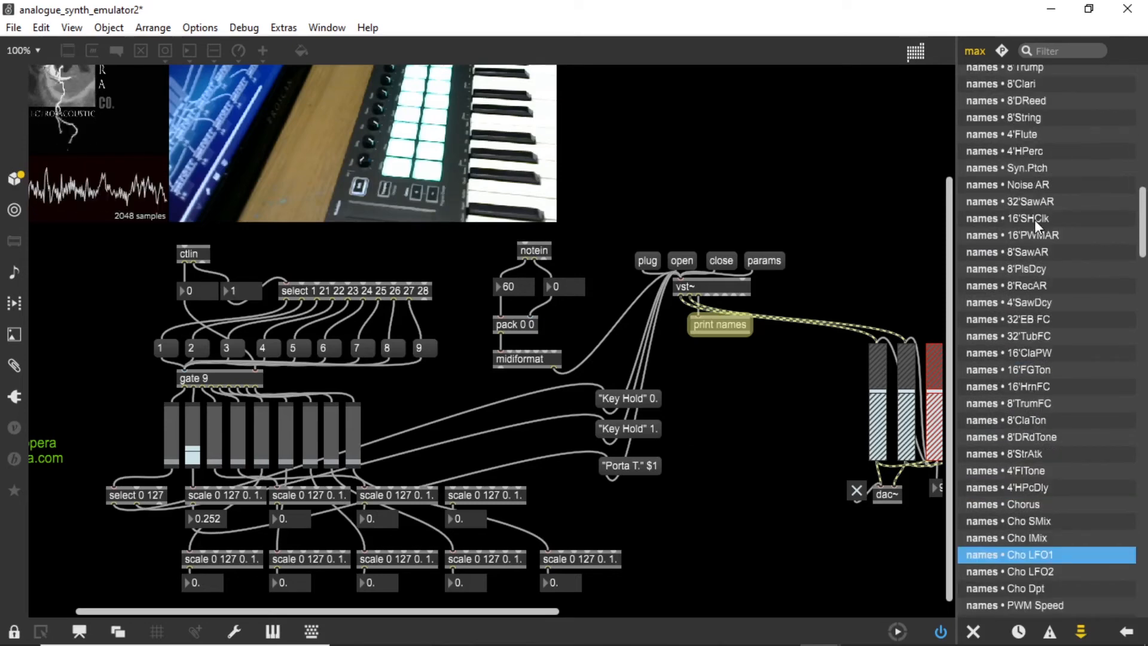
click(1037, 168)
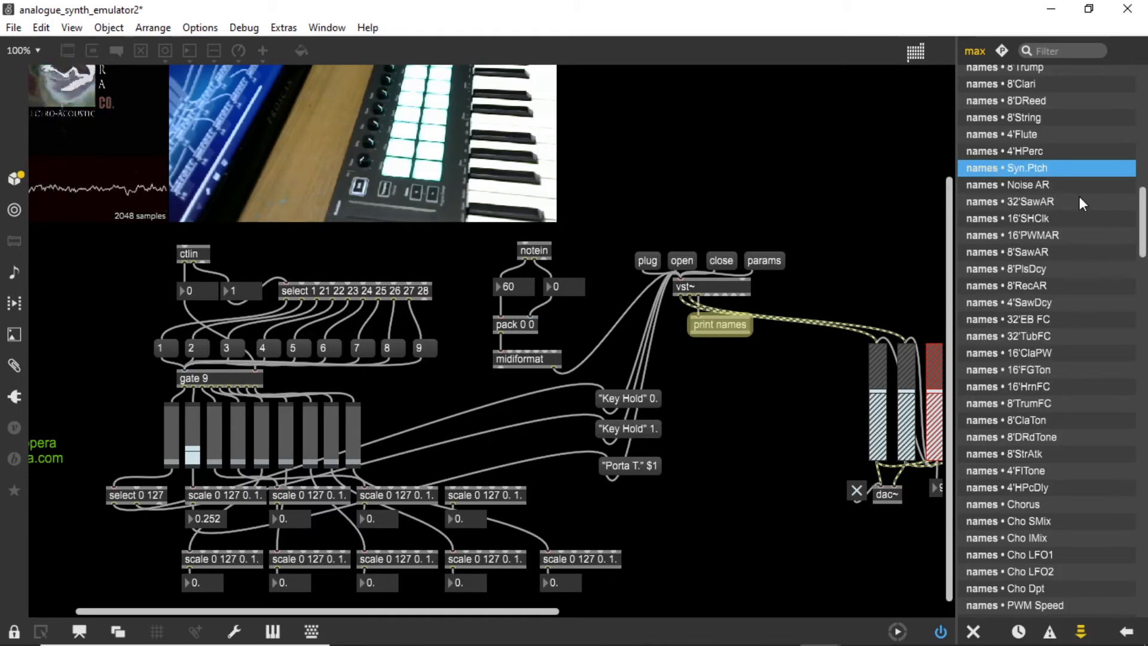
Step: Unlock the patch and add a message box containing "Syn.Ptch" $1 beside the Key Hold messages
click(14, 631)
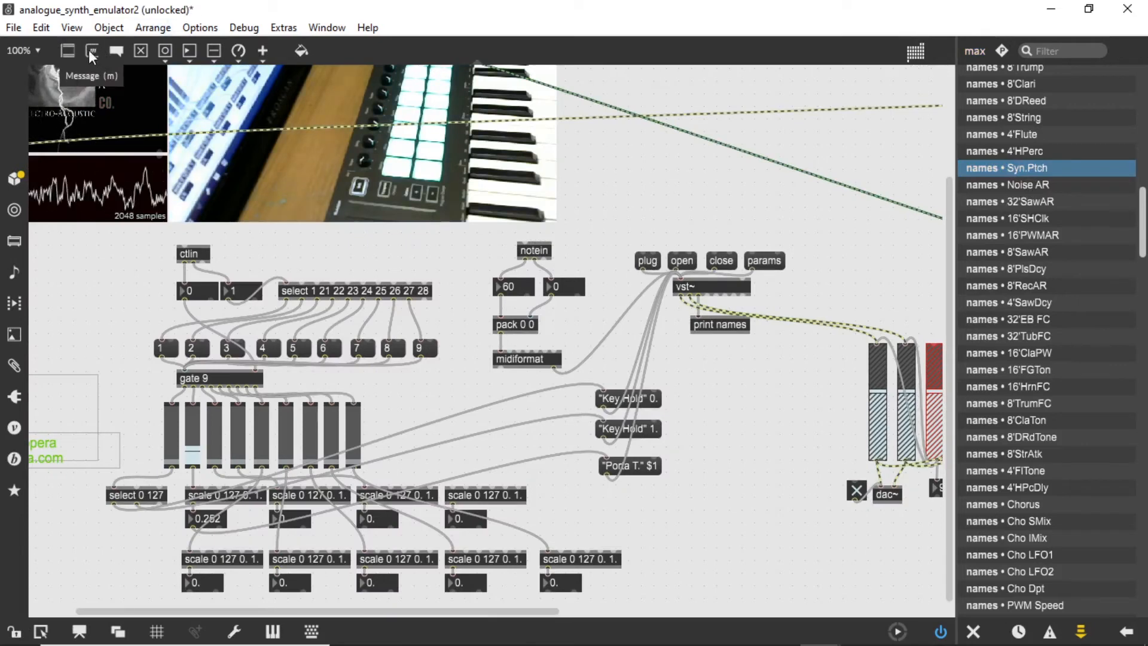
double_click(717, 413)
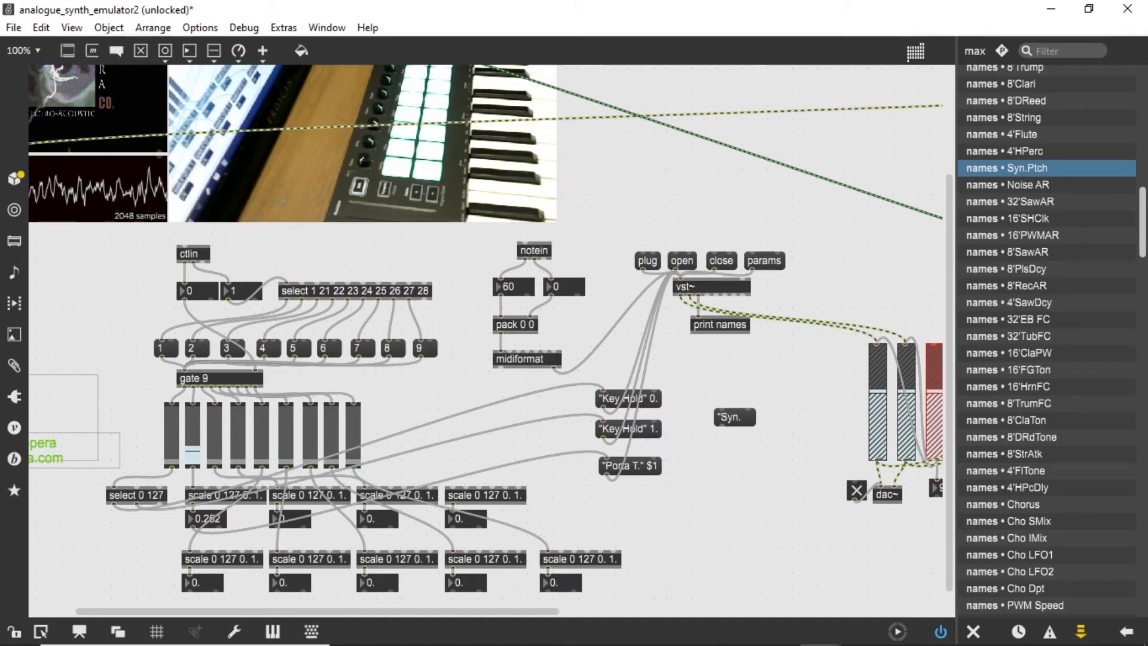
text(P)
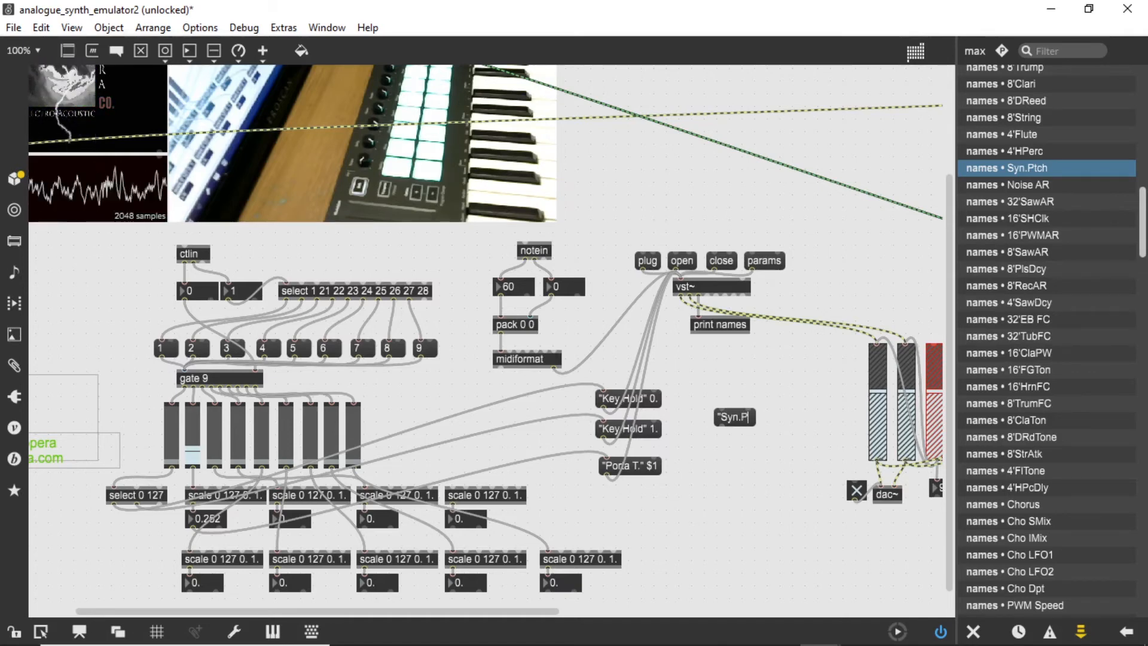
text(tch)
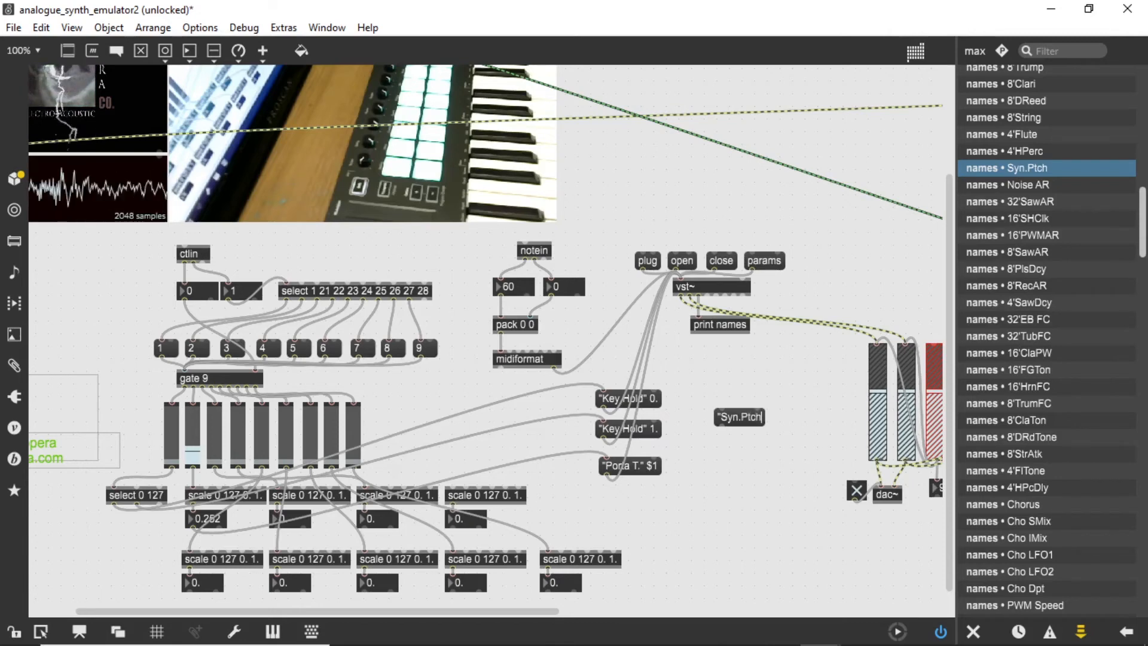
text(")
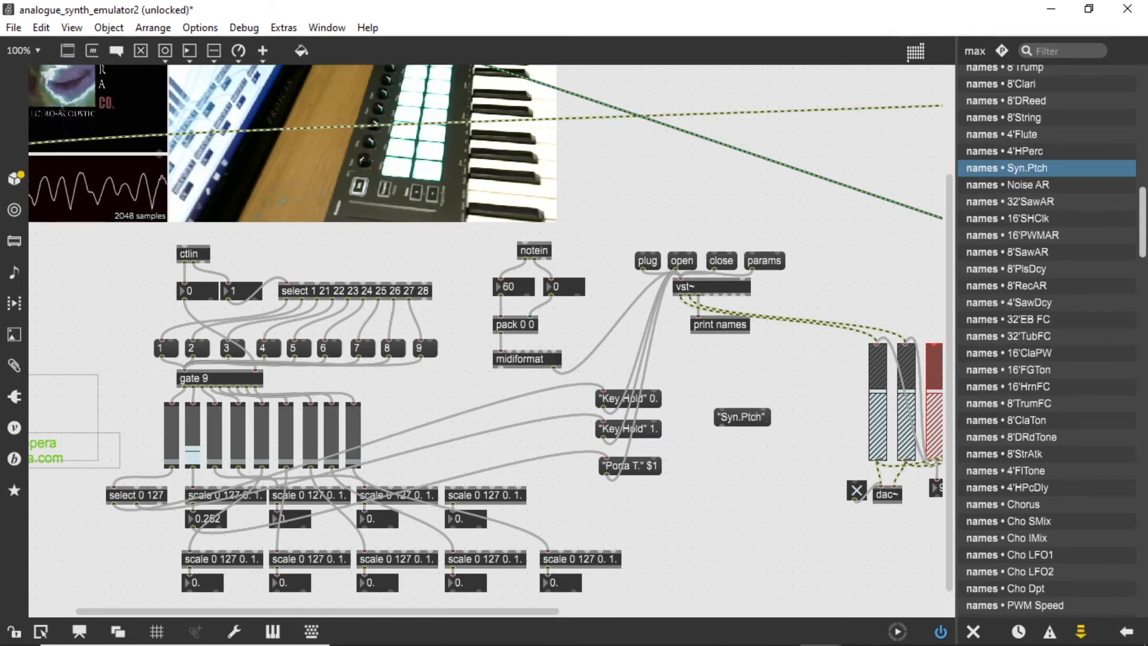
text( $1)
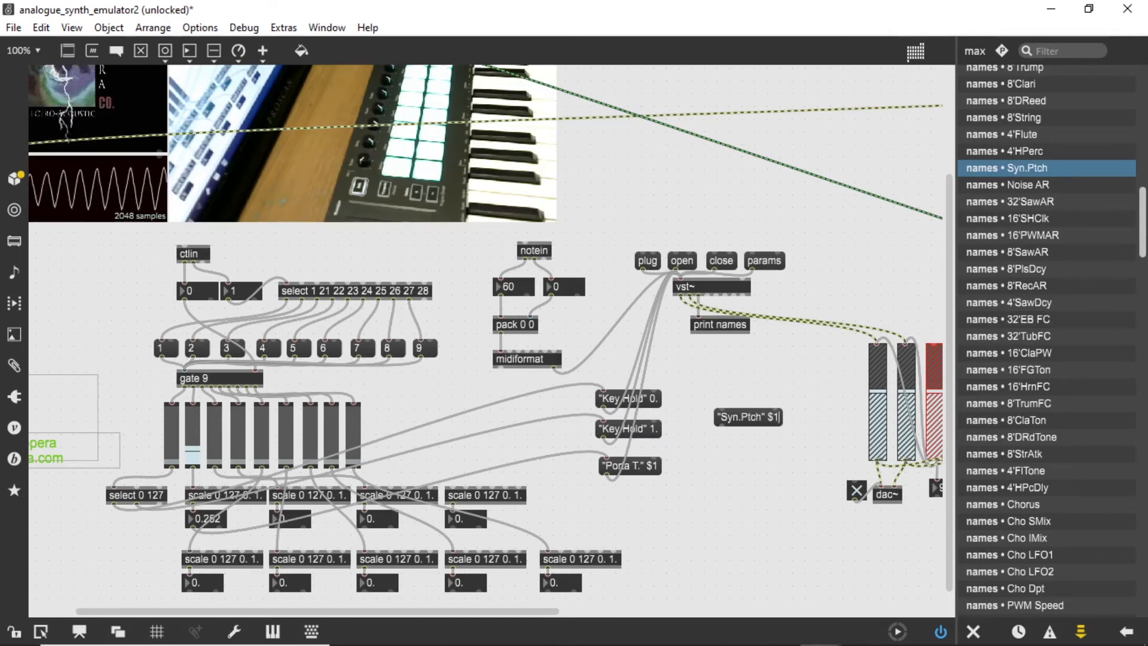
click(706, 482)
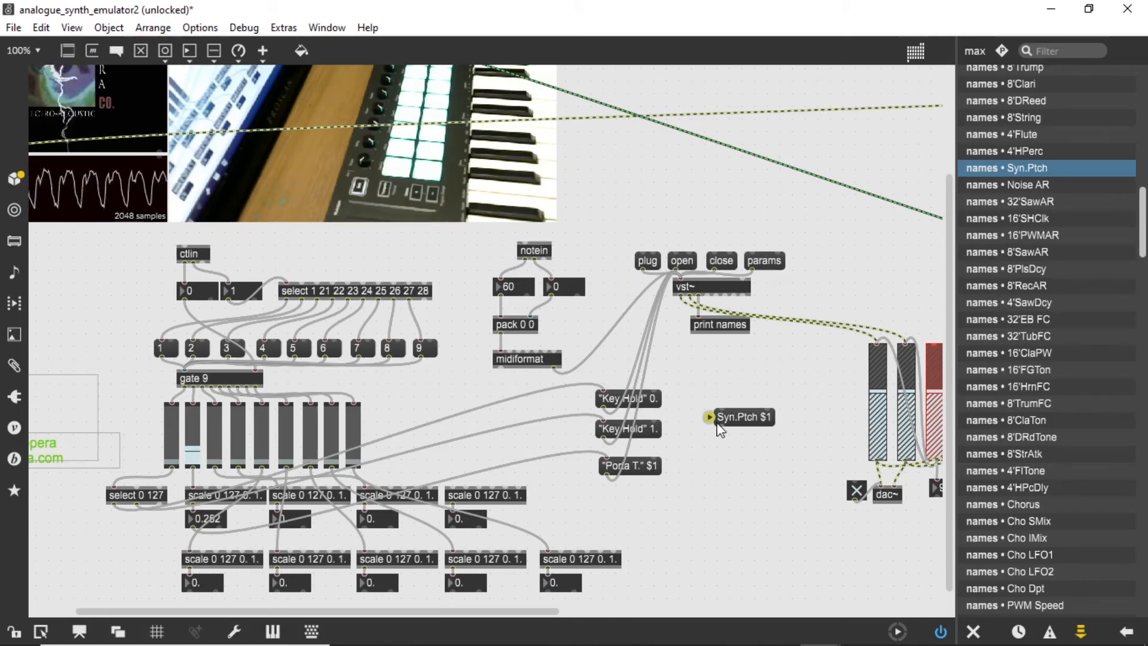
Step: Wire the Syn.Ptch message to vst~, place it below the Porta T. message, feed it from the upper row's second scaled value, and lock the patch
drag(717, 427, 678, 281)
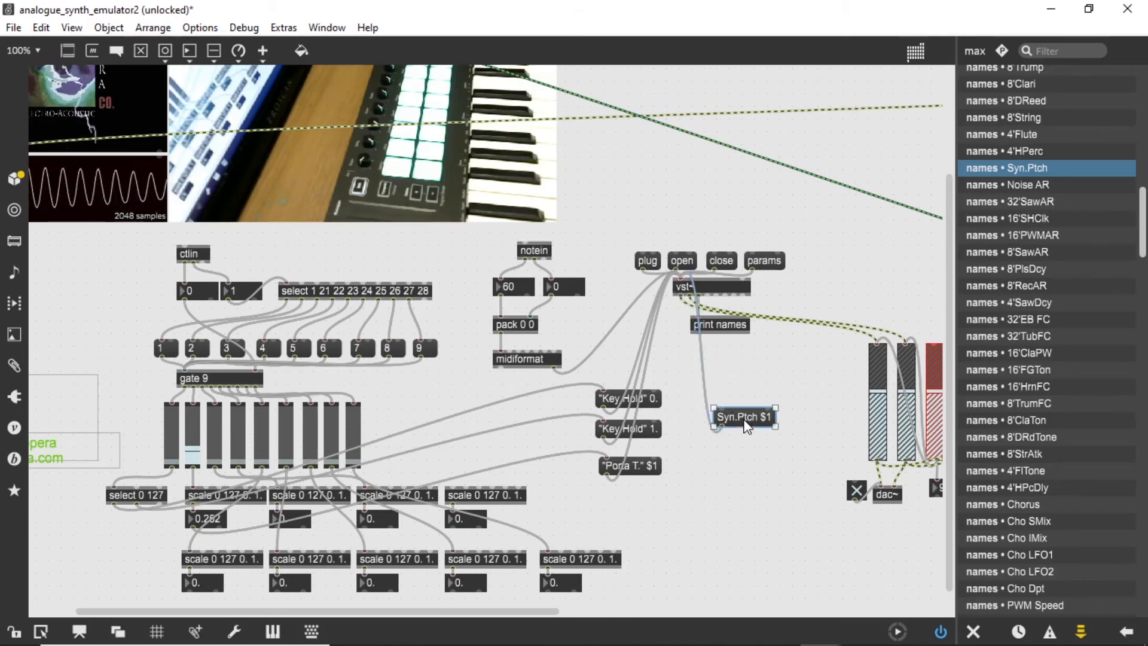
drag(749, 423, 634, 505)
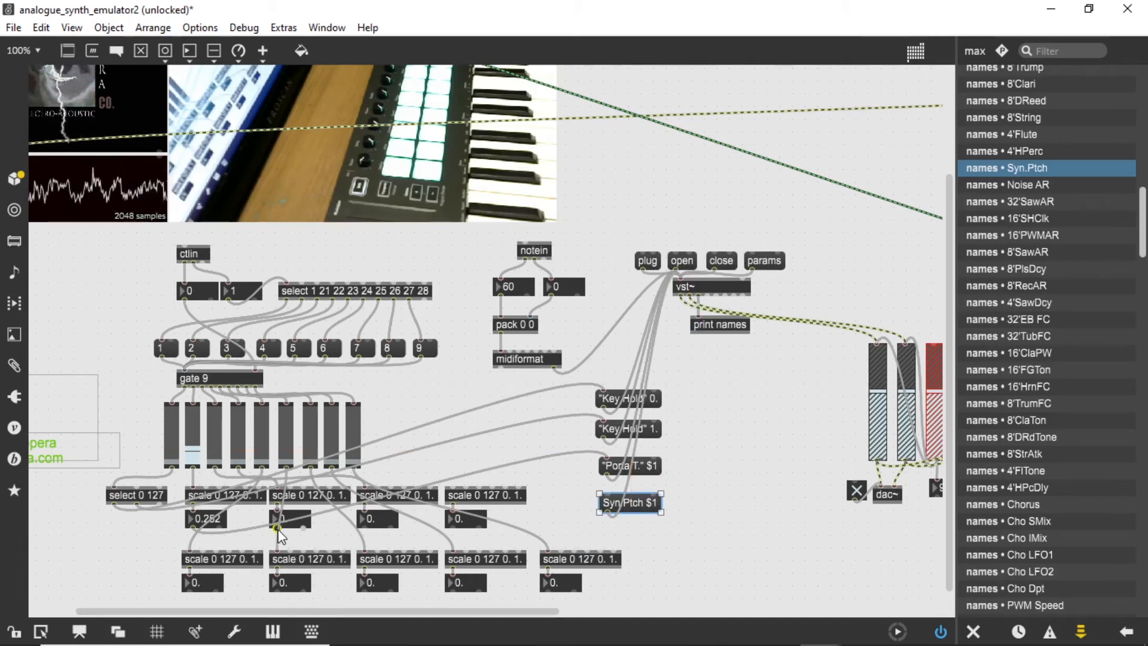
drag(276, 527, 604, 492)
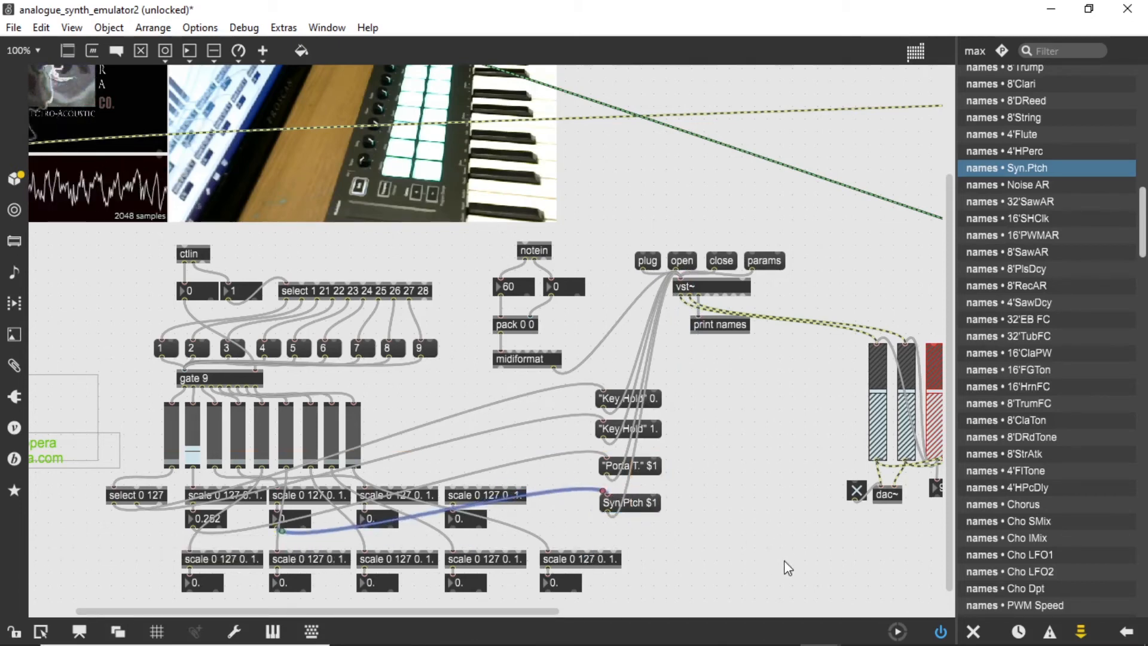
click(12, 632)
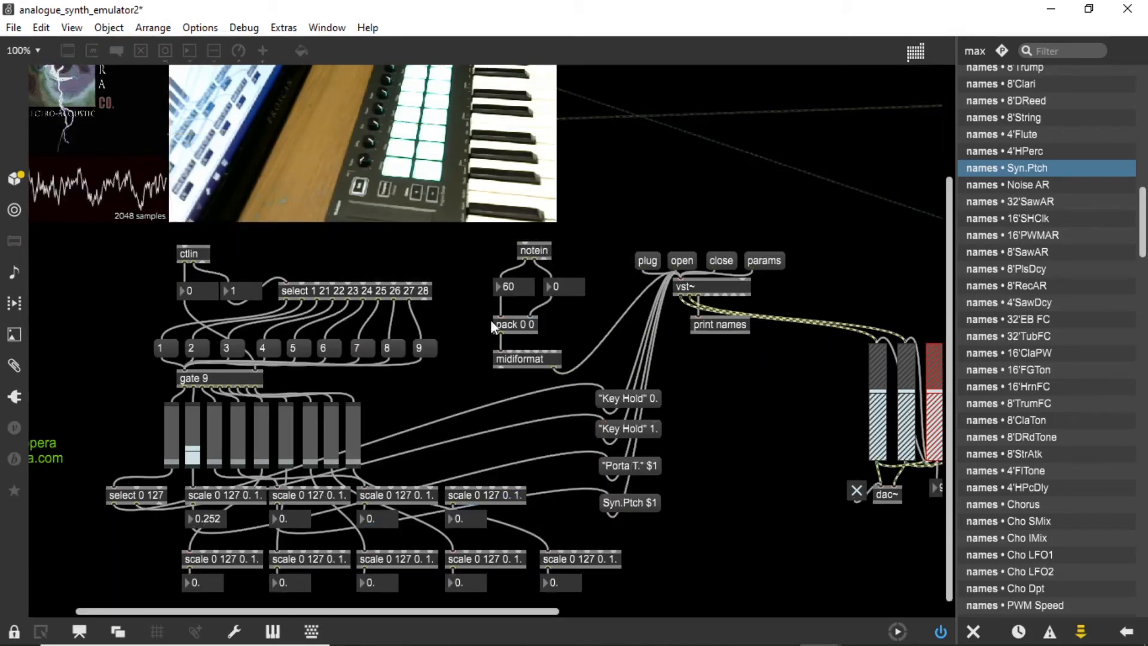
Step: Open the plug-in window, move it below the keyboard camera view to observe the Synth Pitch knob, and move it back up
click(682, 261)
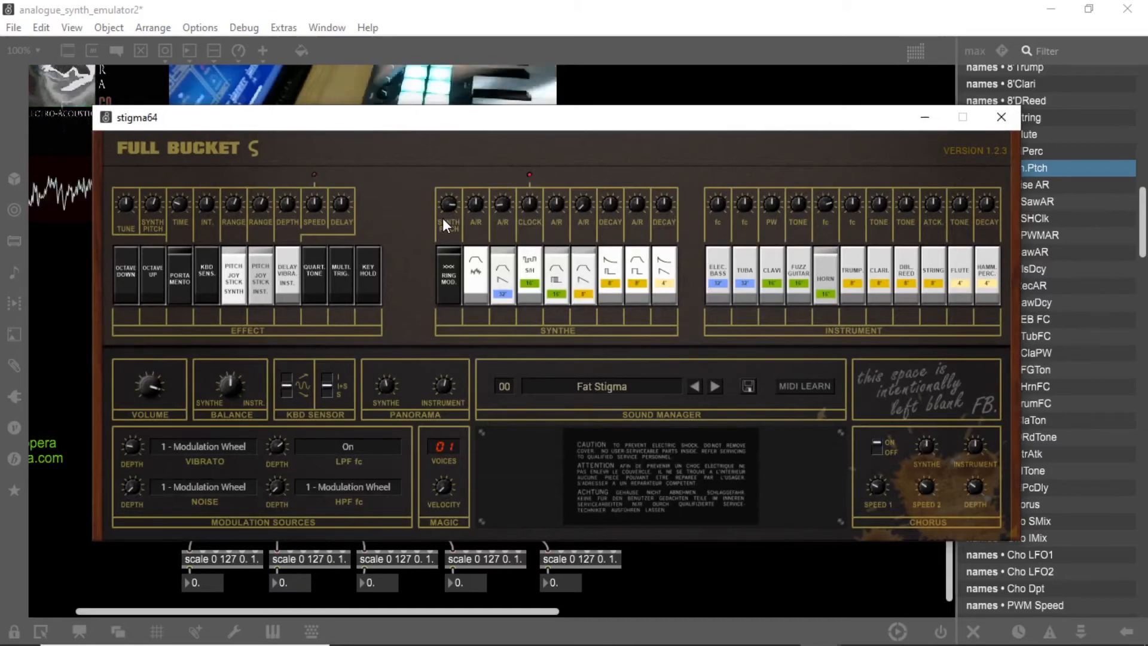
drag(564, 122, 559, 248)
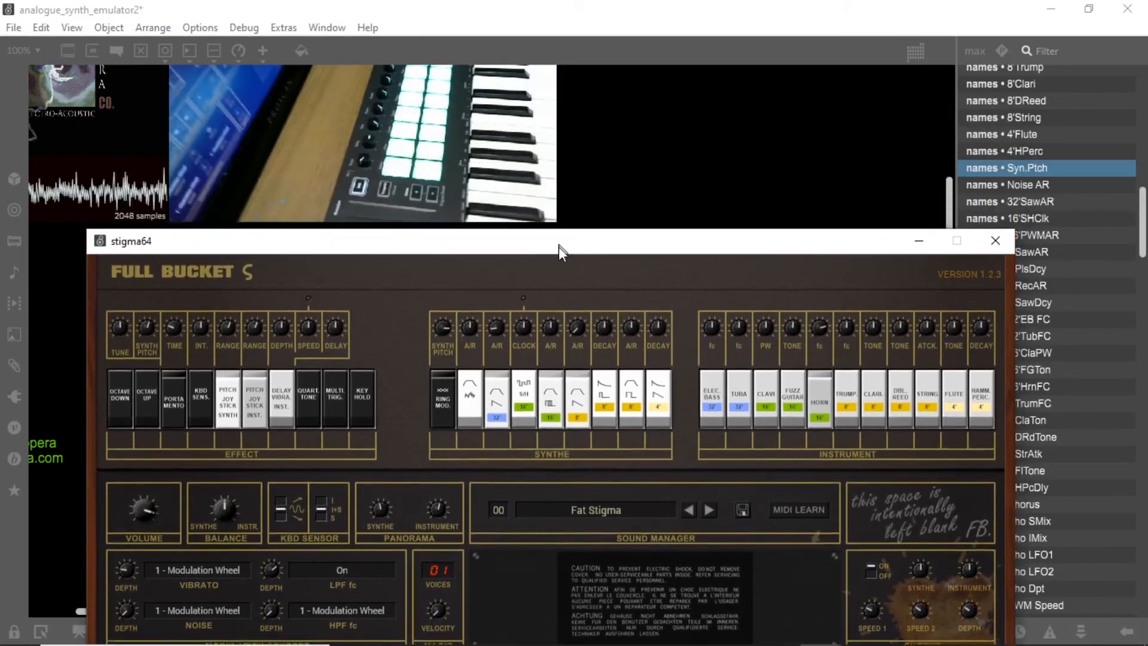
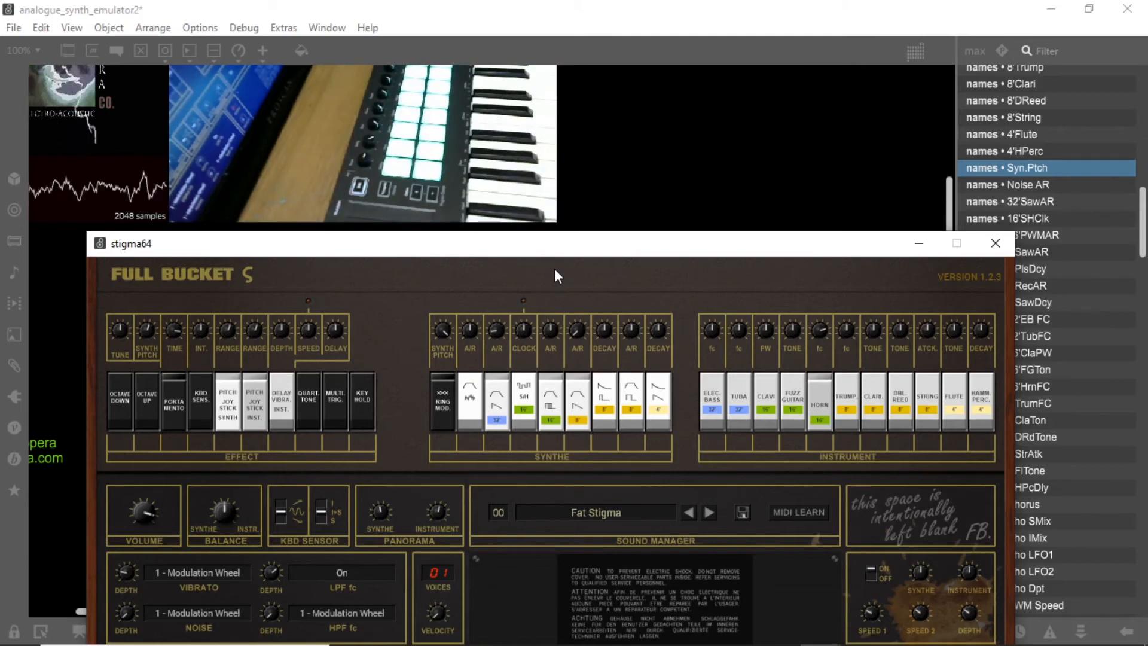
drag(511, 248, 483, 139)
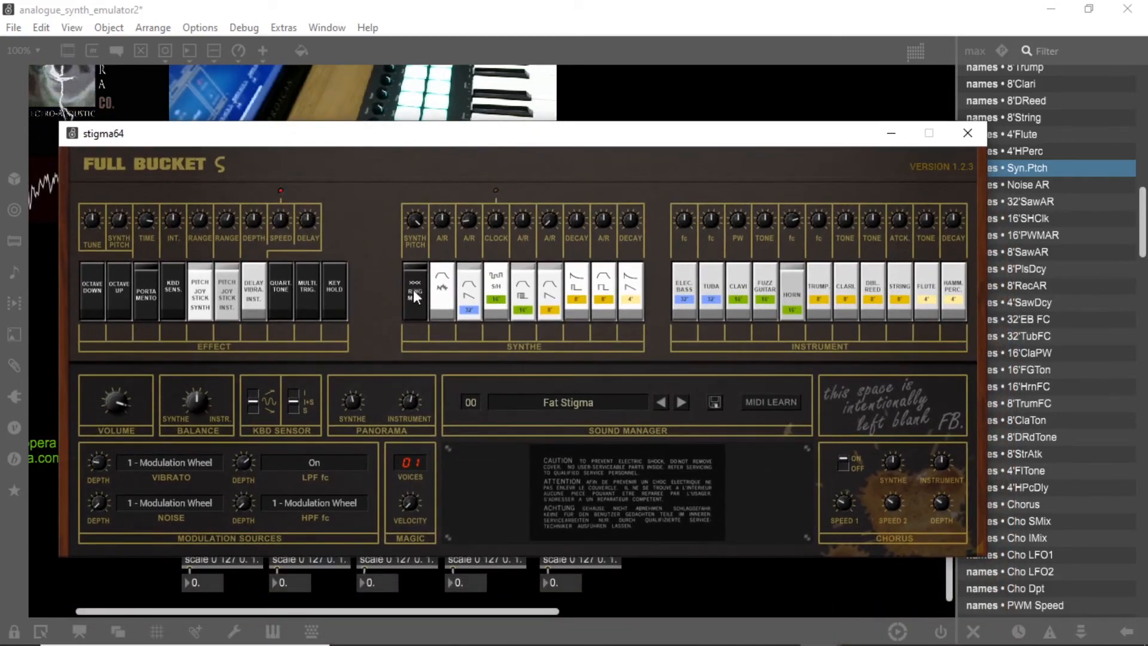
Step: Switch on the 16' SH voice in the Synthe section and try its Clock knob at different speeds
click(499, 294)
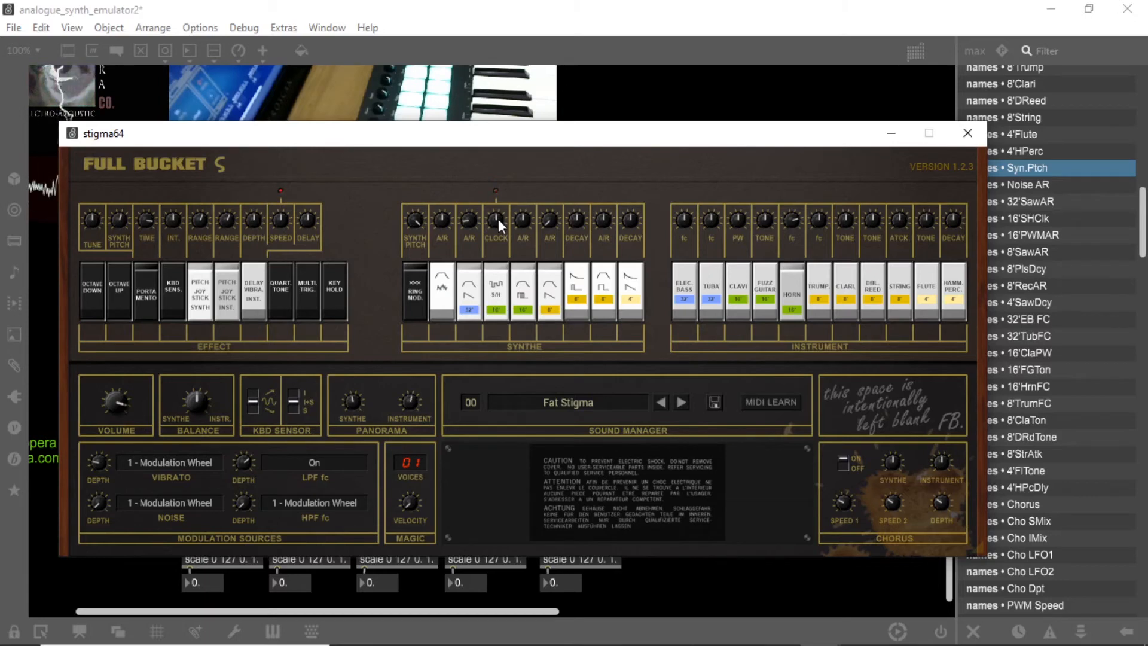
drag(498, 219, 500, 242)
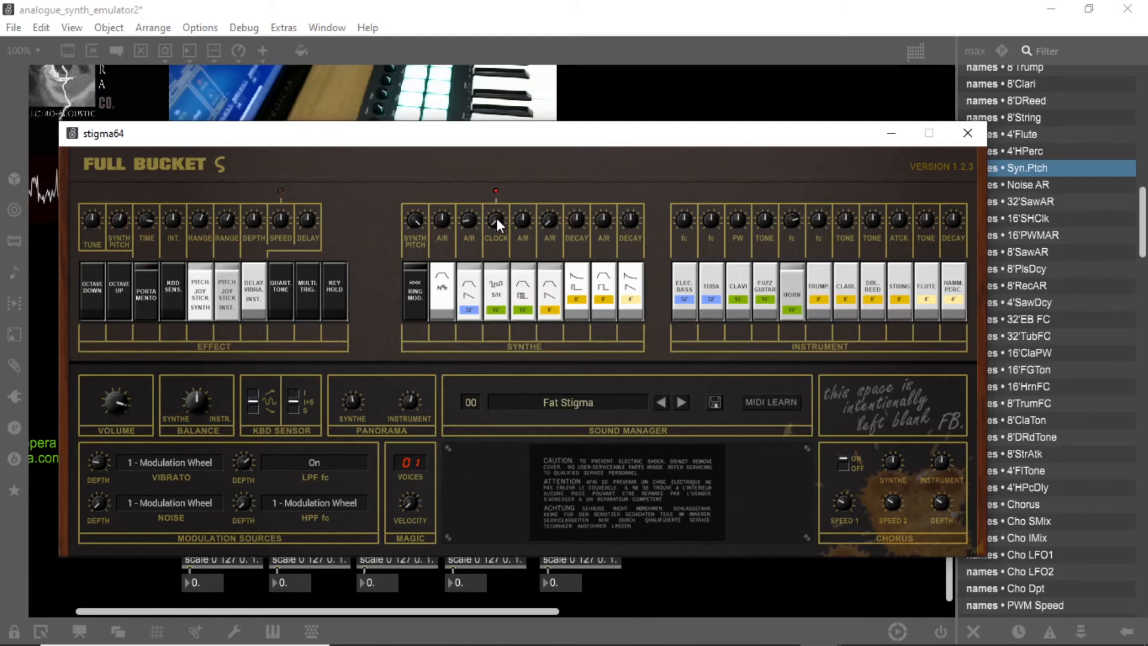
drag(496, 219, 496, 206)
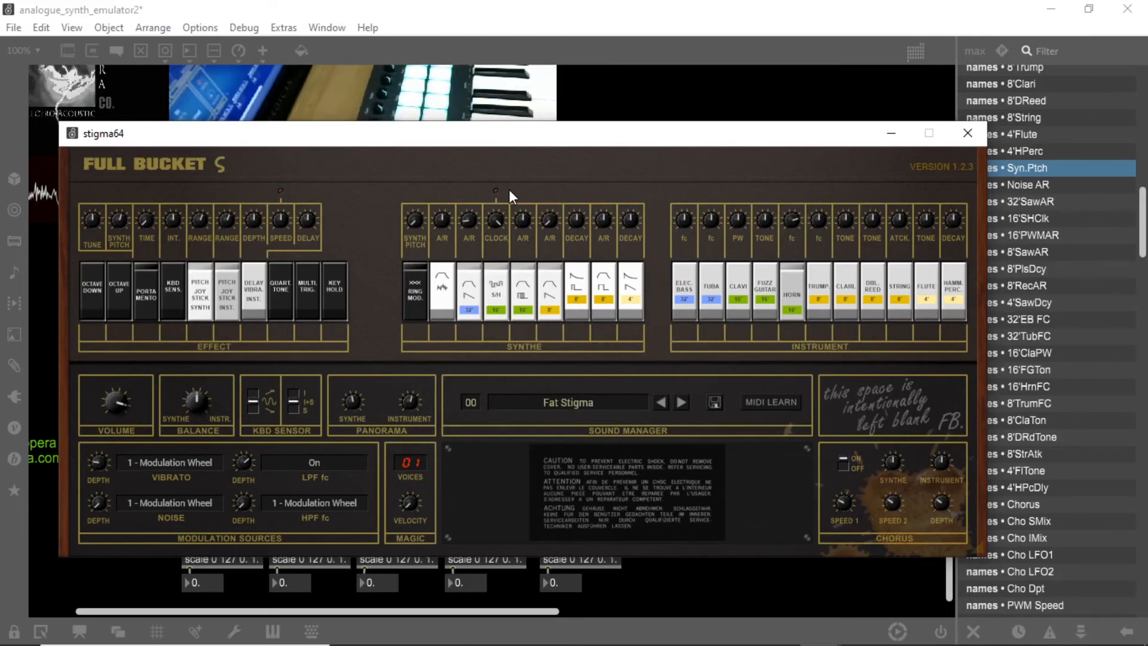
mouse_move(501, 222)
mouse_down()
mouse_move(502, 278)
mouse_move(501, 232)
mouse_up()
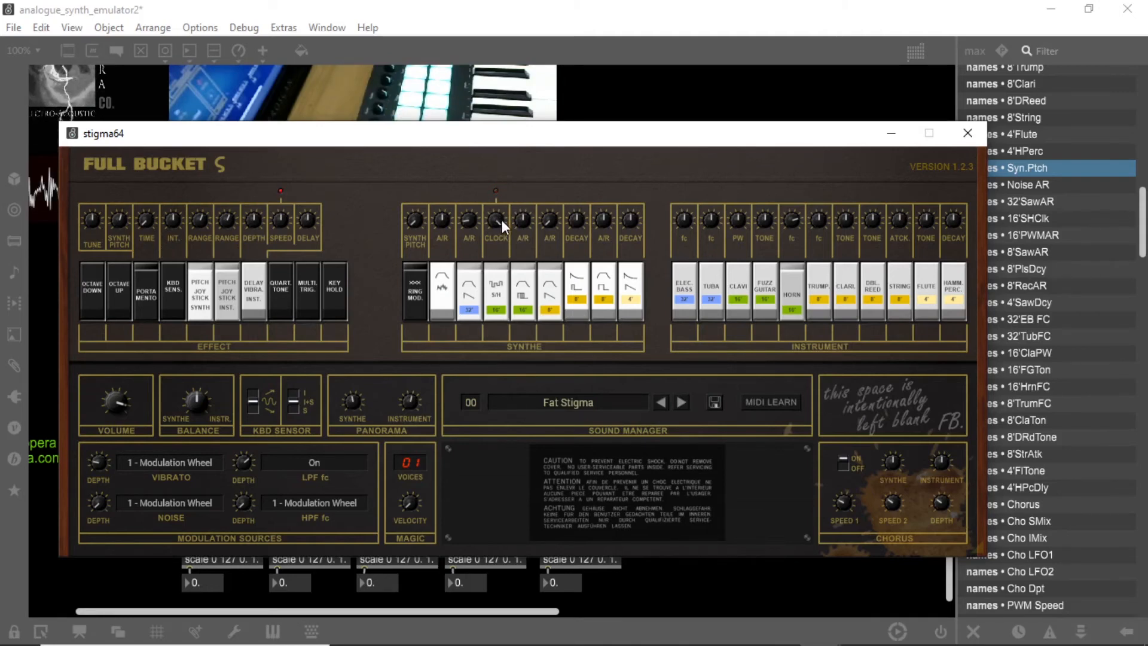
drag(501, 220, 501, 266)
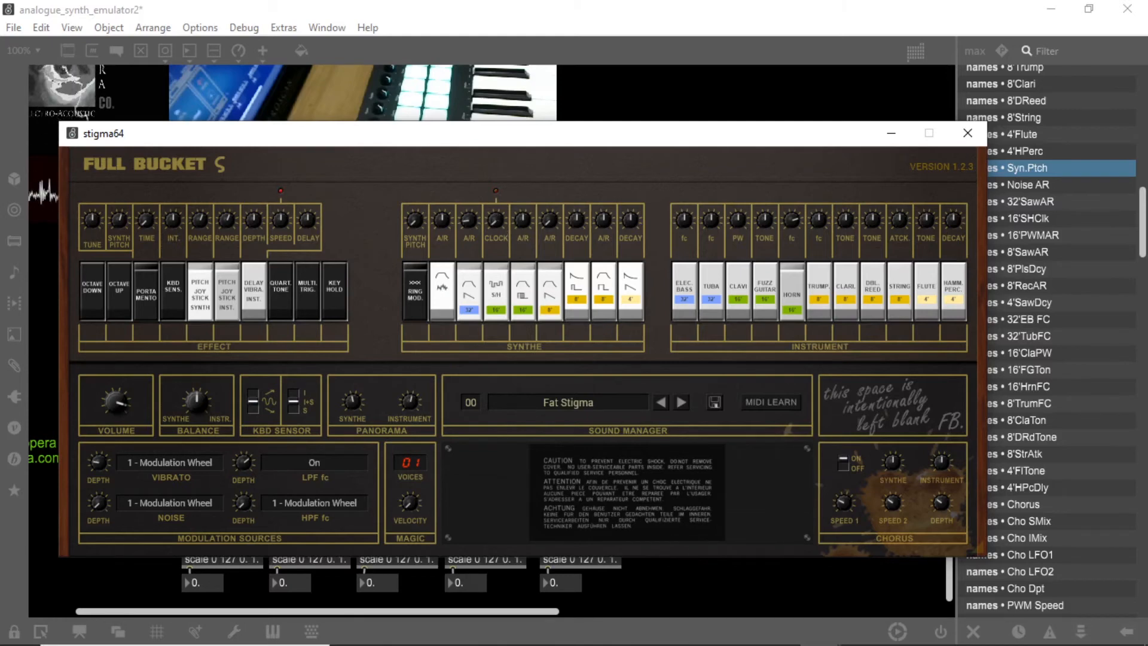
mouse_move(495, 220)
mouse_down()
mouse_move(496, 201)
mouse_move(496, 230)
mouse_up()
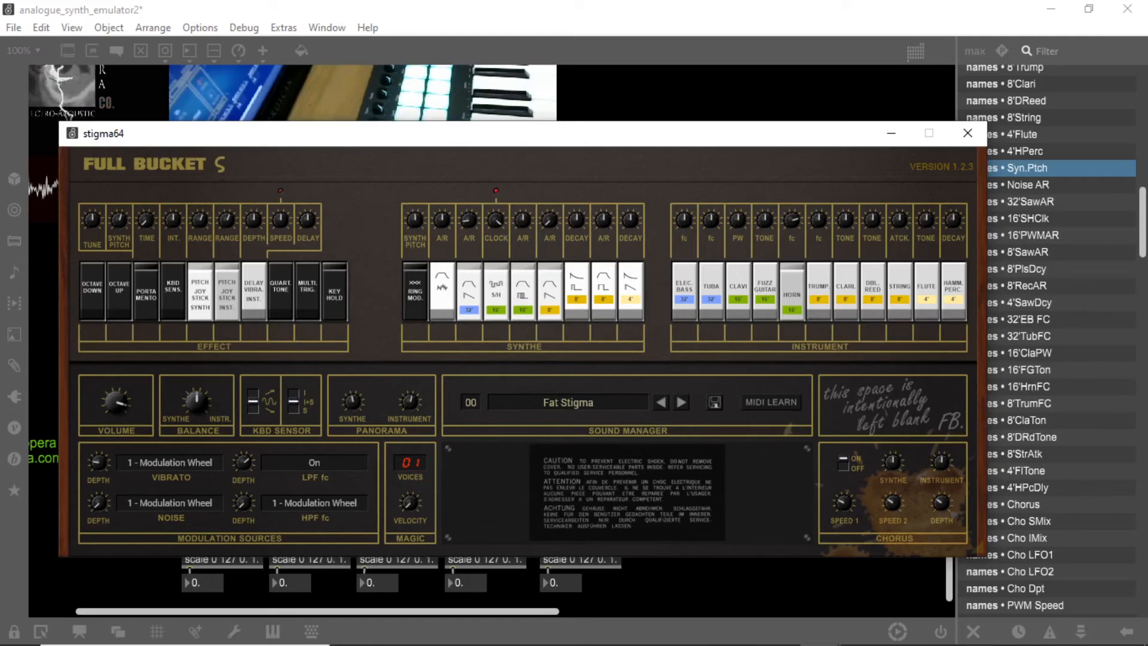
click(494, 308)
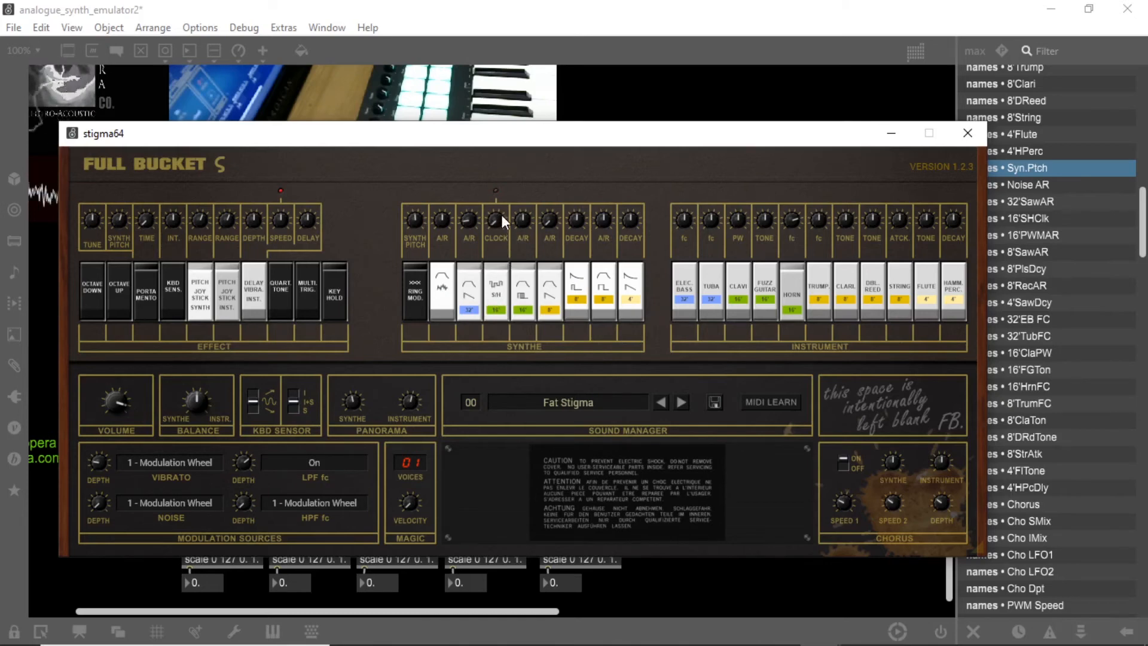
drag(496, 215, 497, 173)
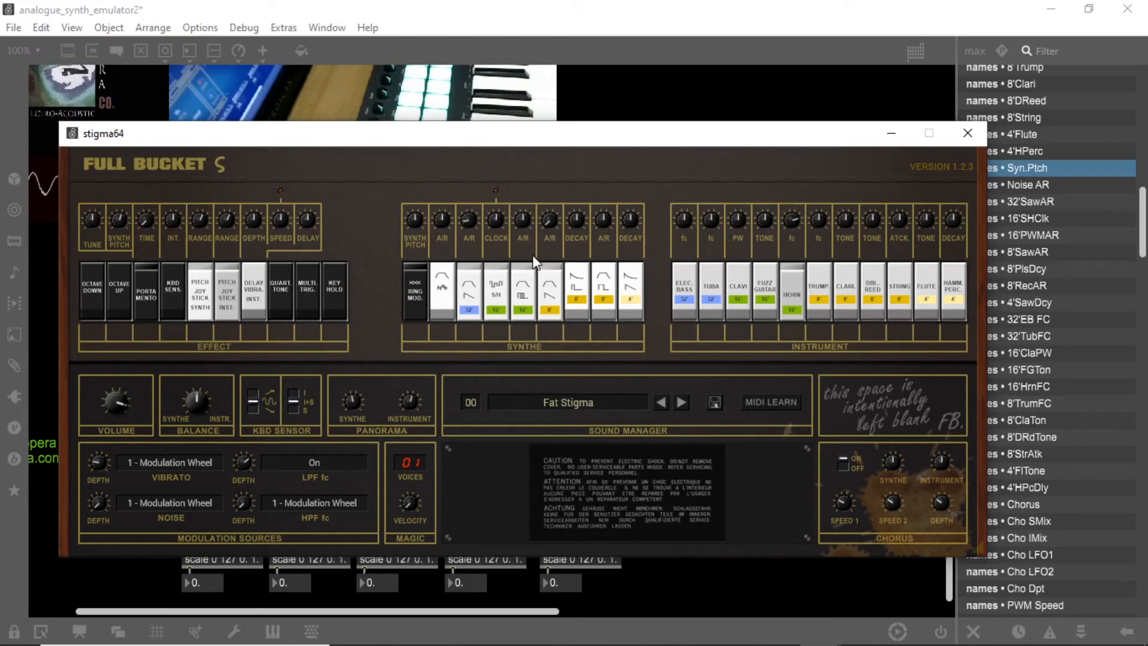
Step: Switch off the 16' PWM voice, compare the sound with the 16' SH voice off and on at another Clock speed, and leave SH off
click(524, 284)
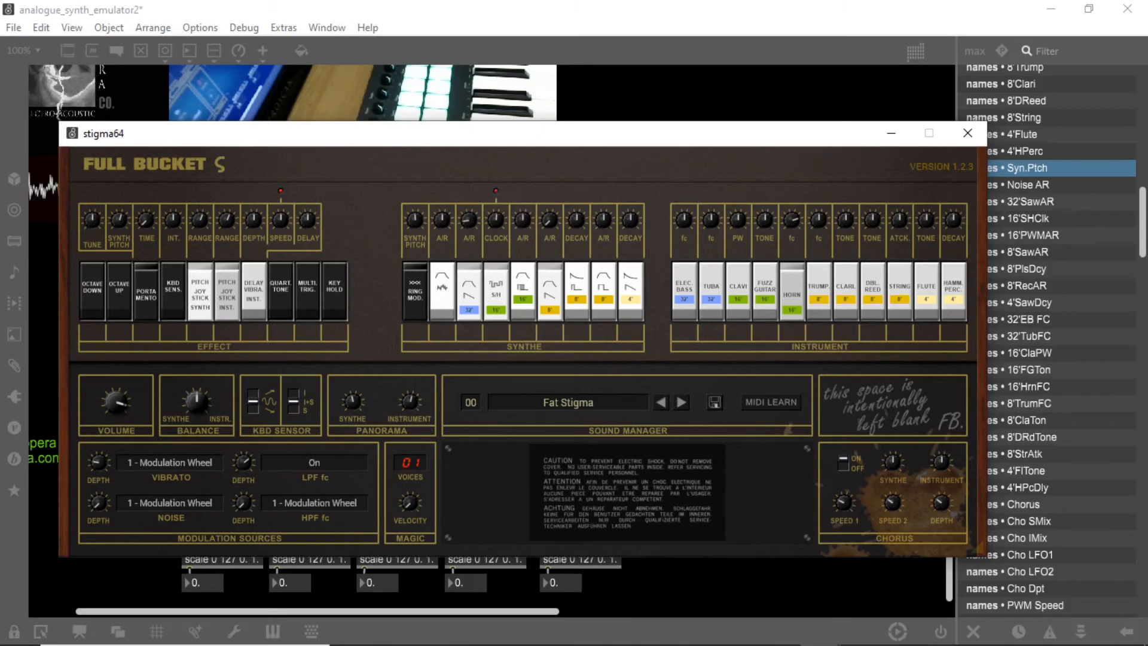
click(501, 281)
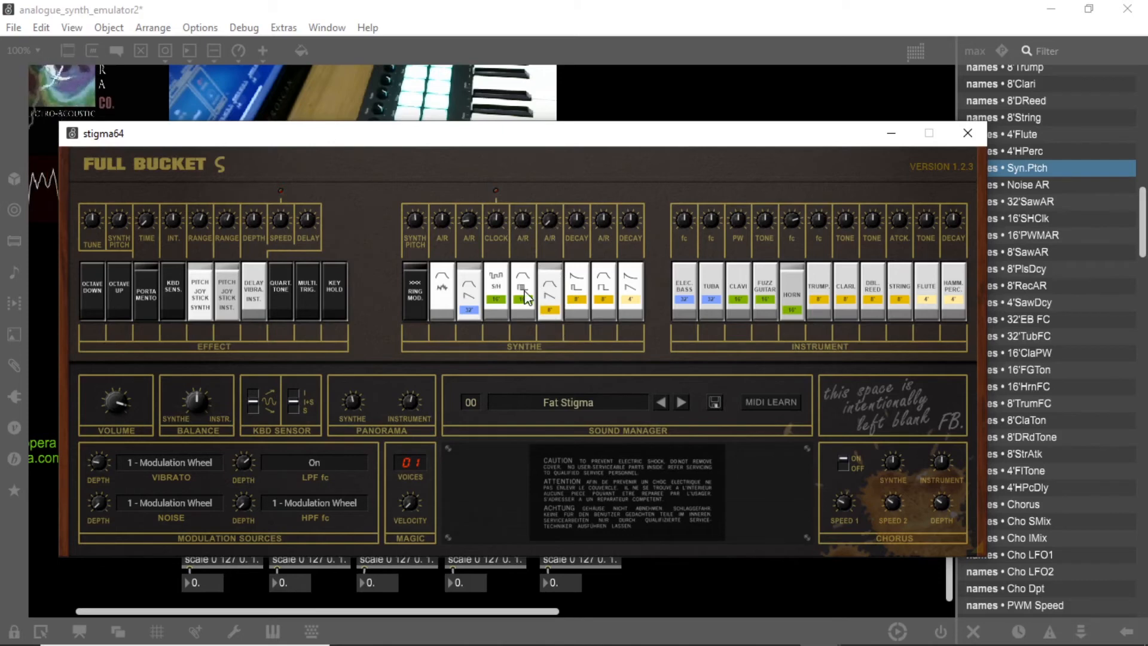
click(494, 292)
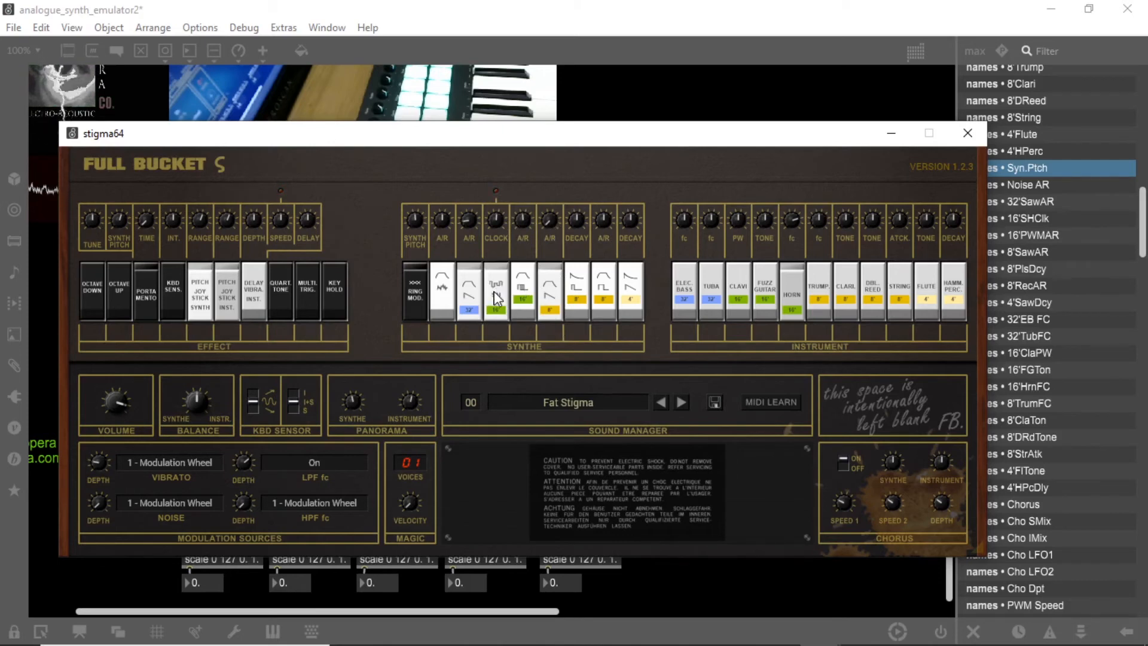
drag(501, 225, 497, 252)
click(496, 293)
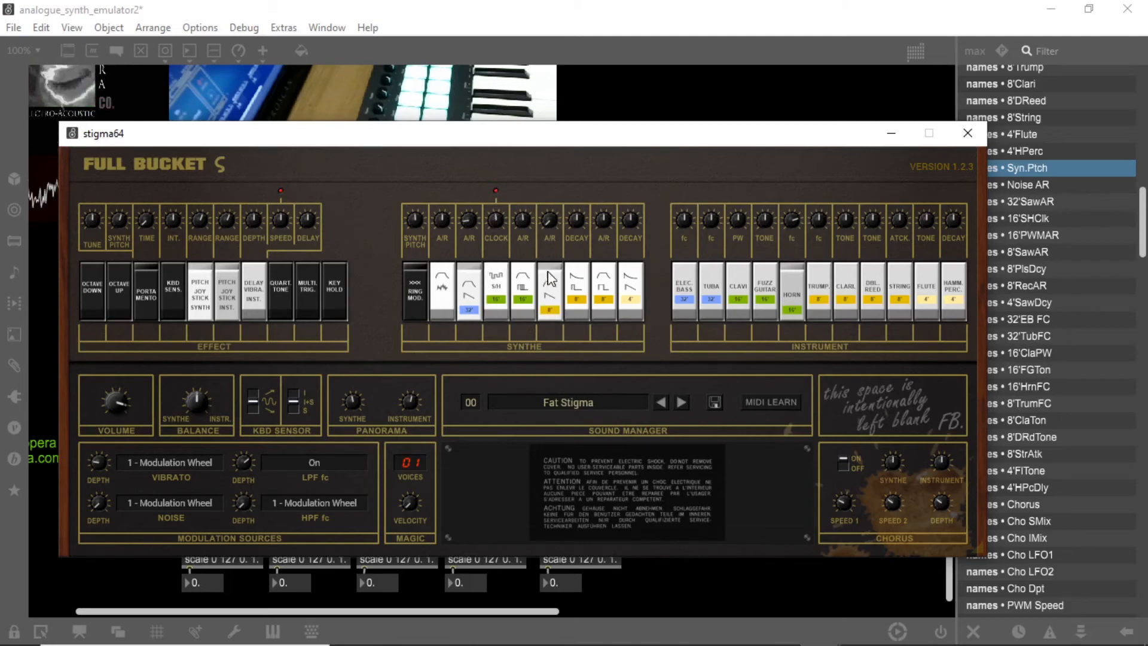
Step: Try the 8' Saw voice's A/R knob at its maximum and minimum, and switch that voice off
drag(546, 225, 545, 147)
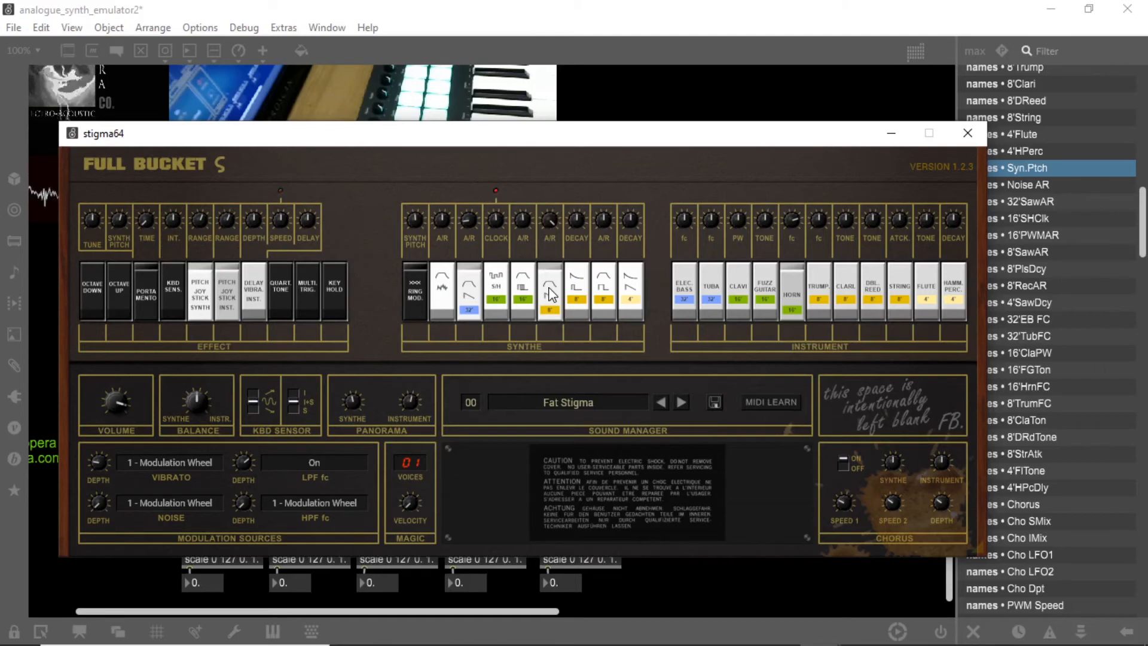
drag(554, 219, 554, 296)
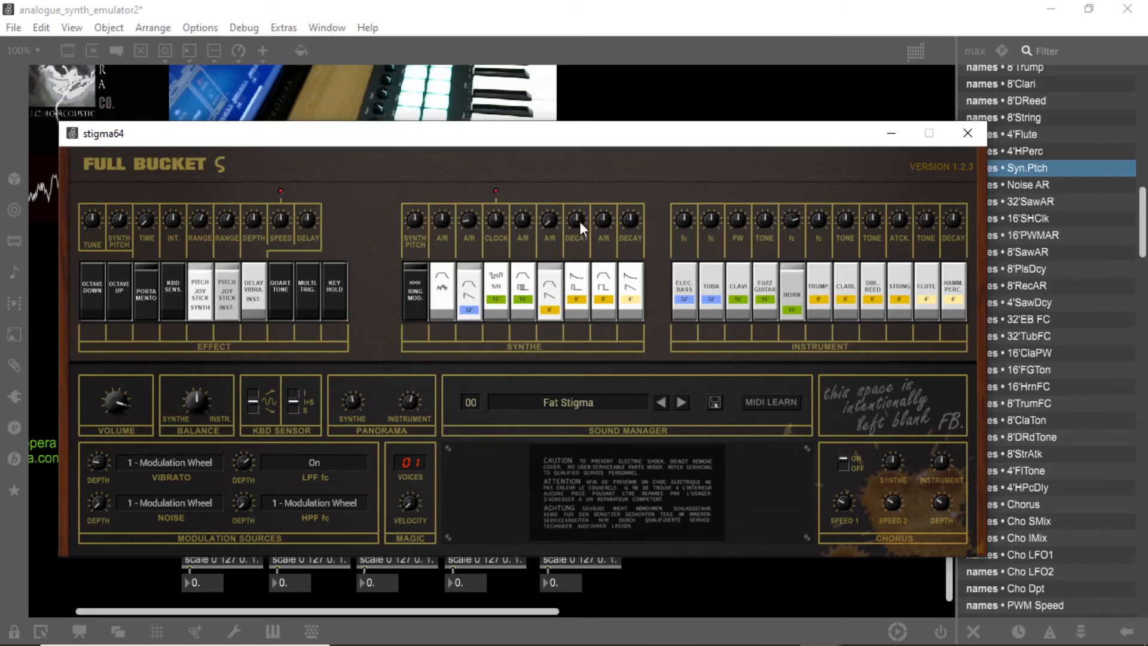
click(556, 308)
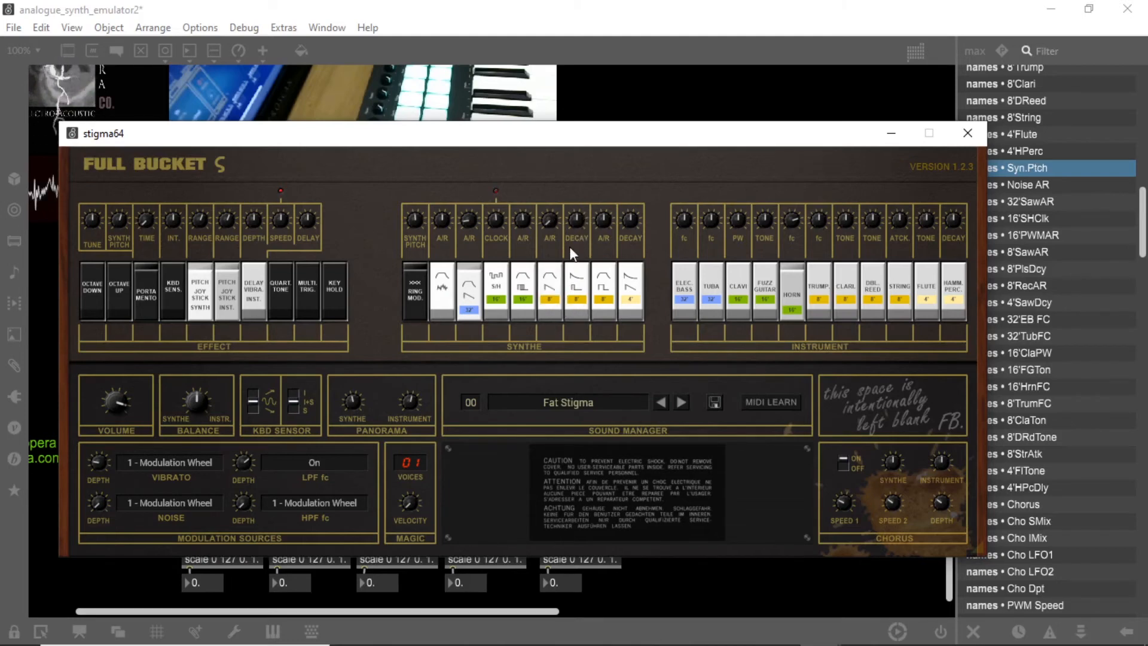
Step: Nudge the Clock knob and the 8' pulse Decay knob in the Synthe section, and switch the 16' PWM voice back on
mouse_move(496, 220)
mouse_down()
mouse_move(496, 195)
mouse_move(496, 228)
mouse_up()
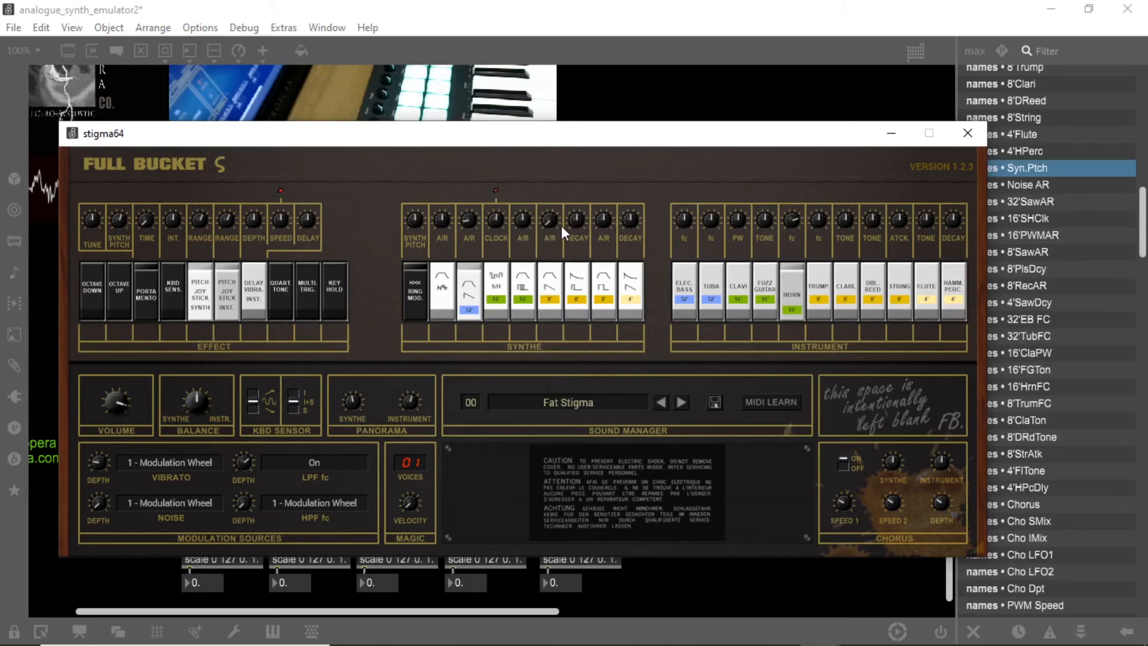
mouse_move(577, 220)
mouse_down()
mouse_move(577, 193)
mouse_move(578, 211)
mouse_up()
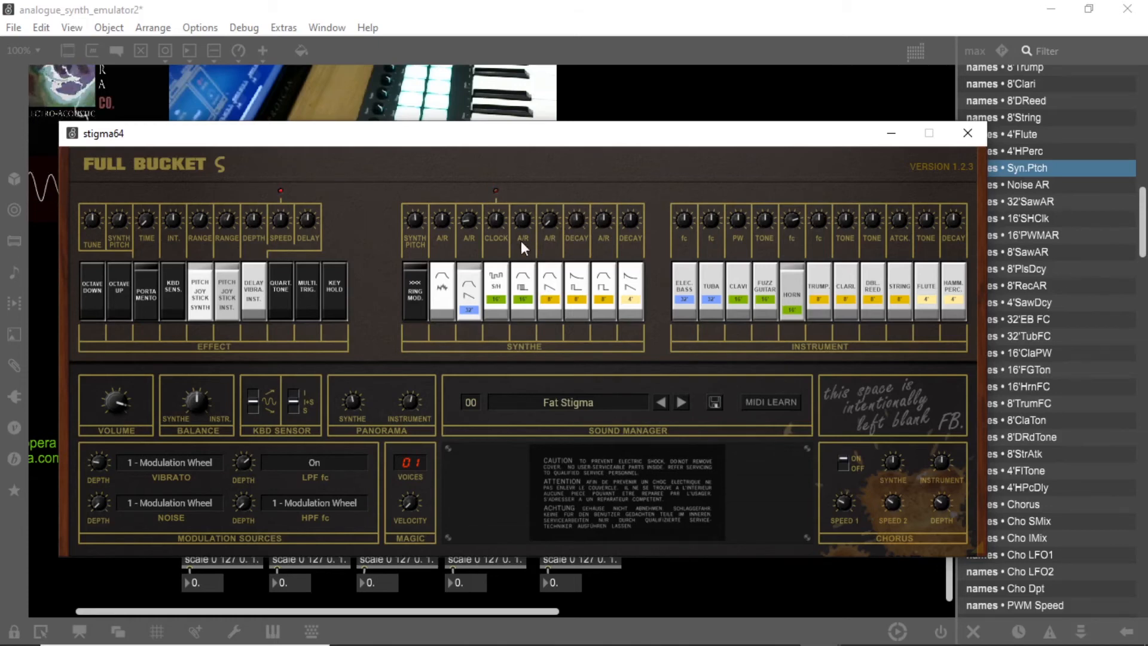
click(528, 275)
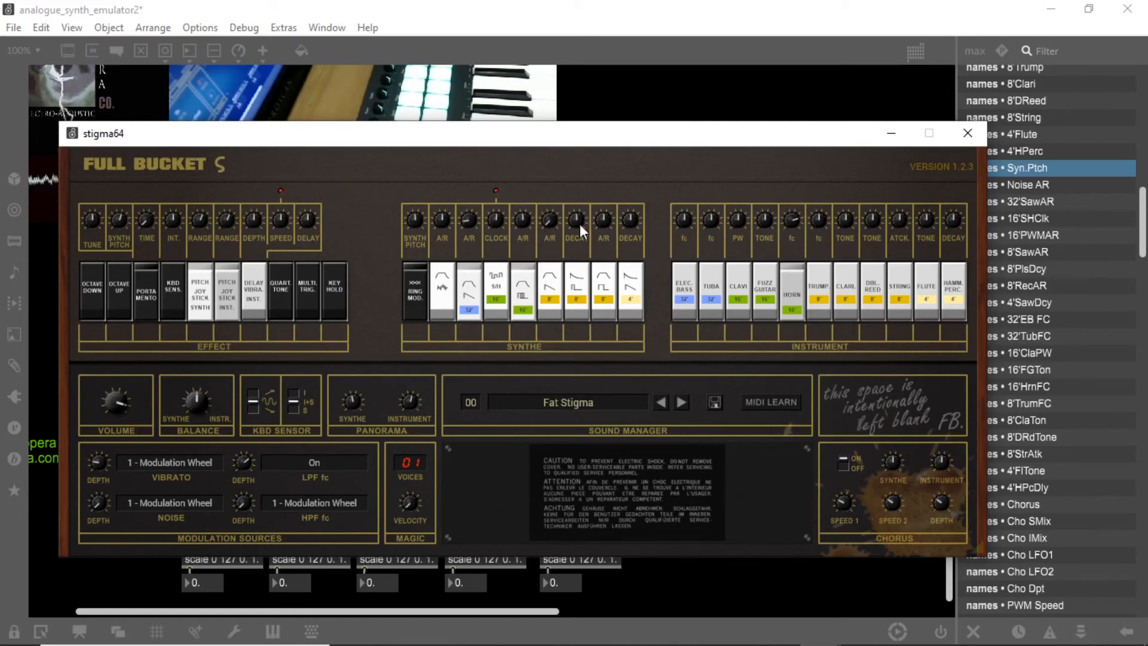
Step: Switch on the 8' pulse voice in the Synthe section and try its Decay knob at higher and lower settings
click(577, 293)
drag(578, 229, 578, 209)
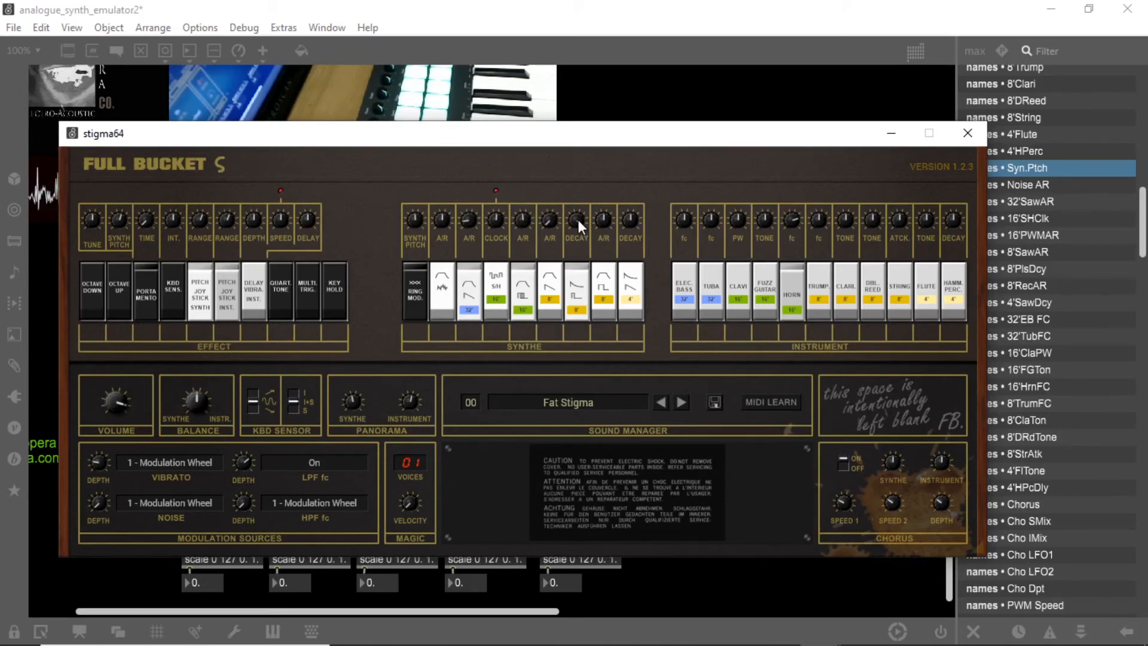
drag(577, 222, 576, 251)
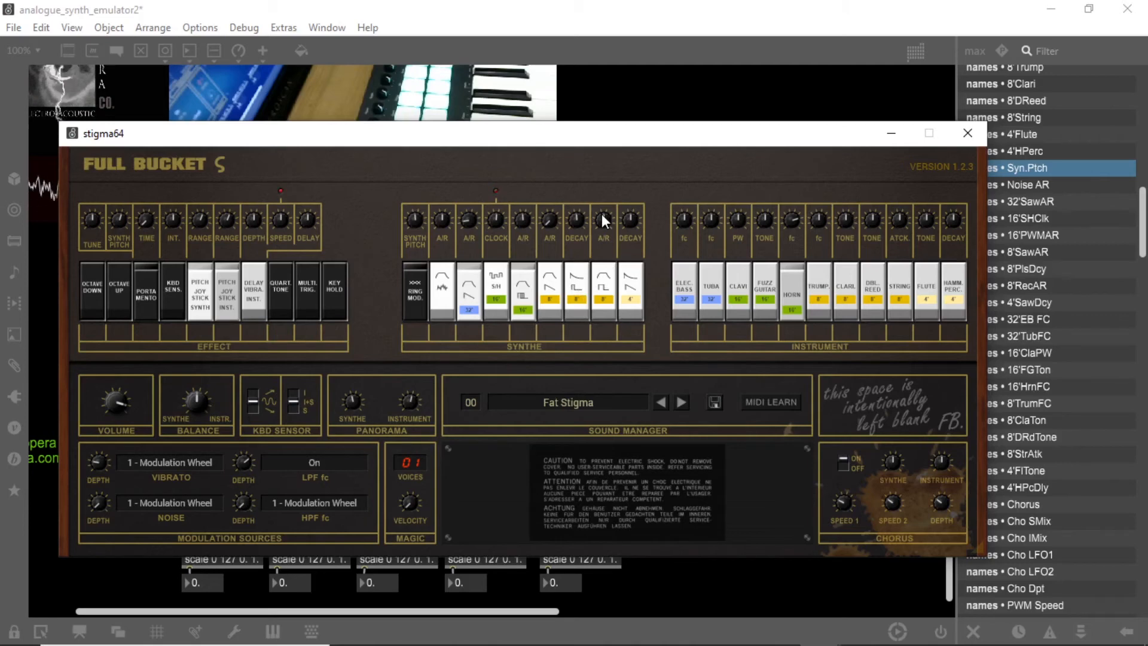
Step: Try the 8' pulse A/R voice in the Synthe section with its A/R knob at different settings, and switch it off
click(600, 286)
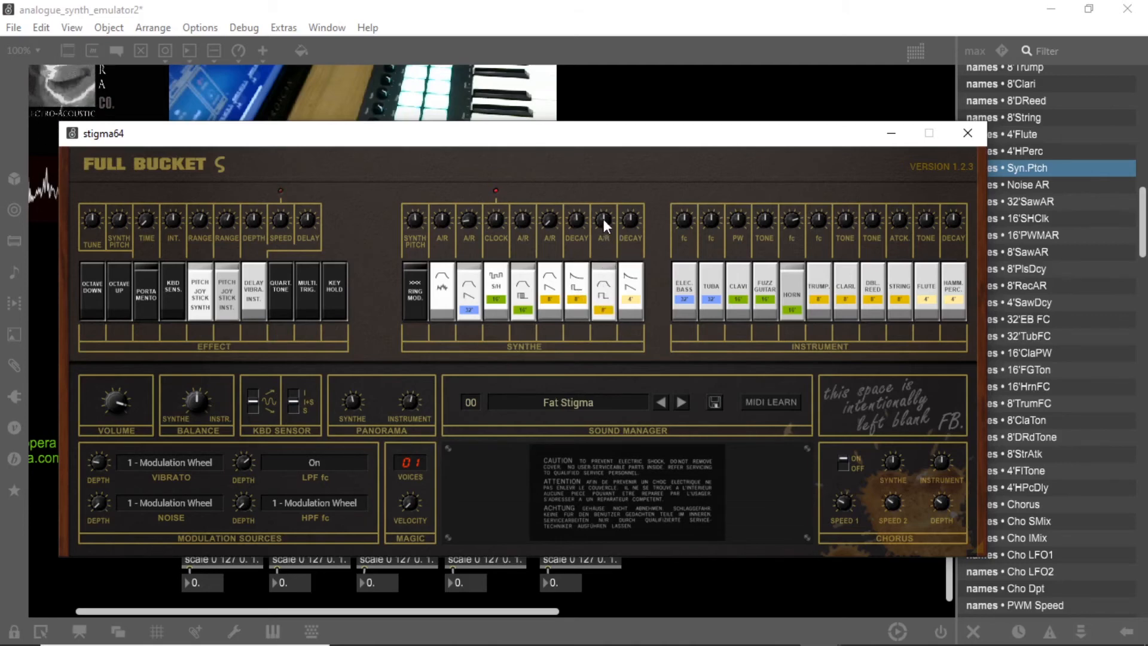
drag(604, 219, 604, 176)
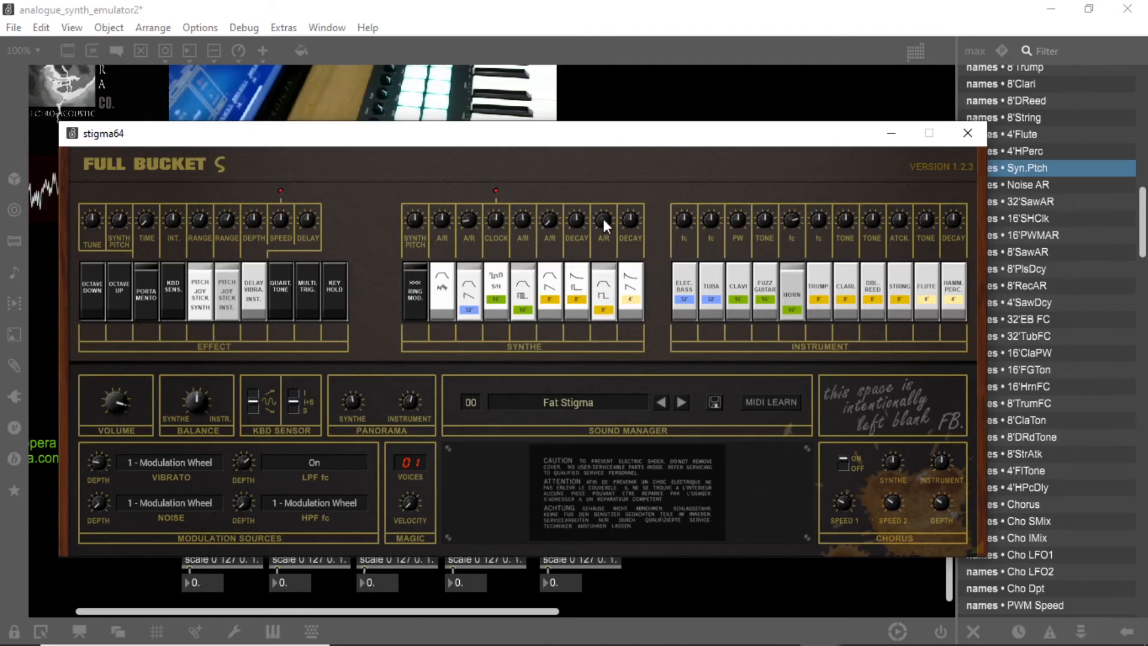
drag(605, 221, 605, 250)
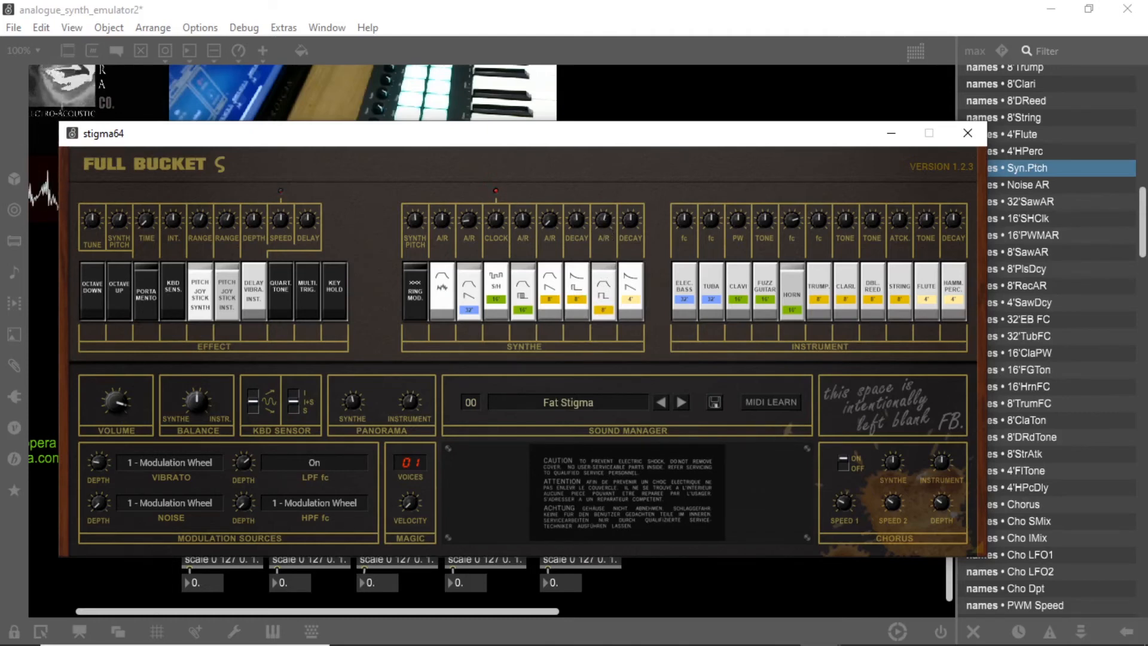
click(606, 287)
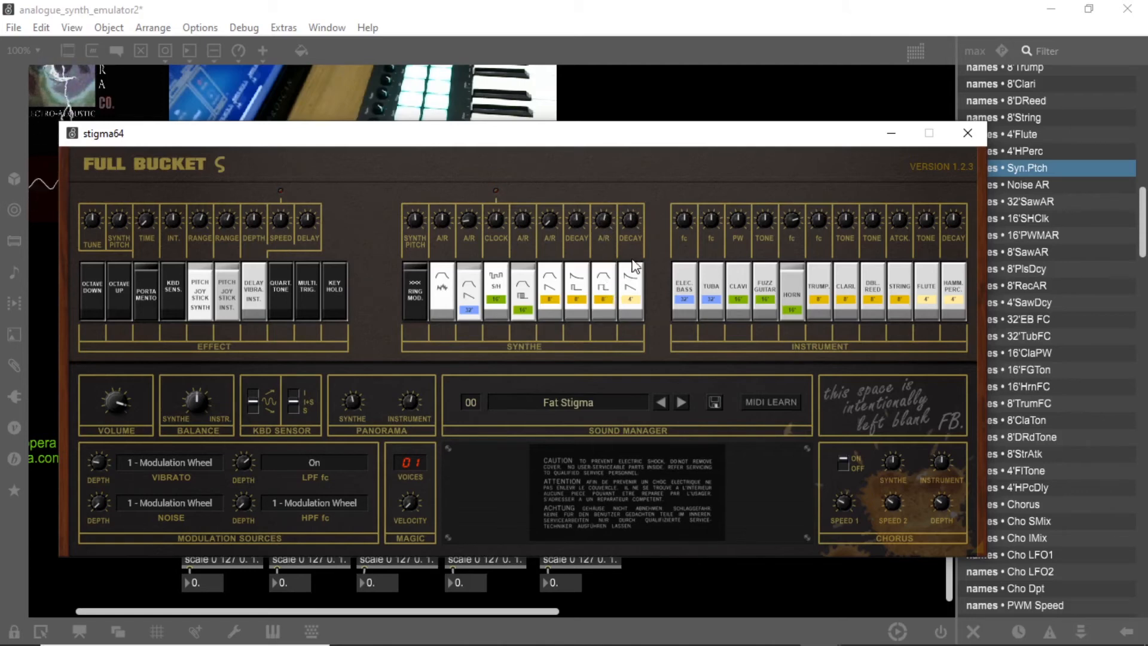
Step: Try the 4' Saw voice in the Synthe section with its Decay knob at different settings, and switch it off
click(631, 302)
drag(635, 223, 644, 272)
click(631, 293)
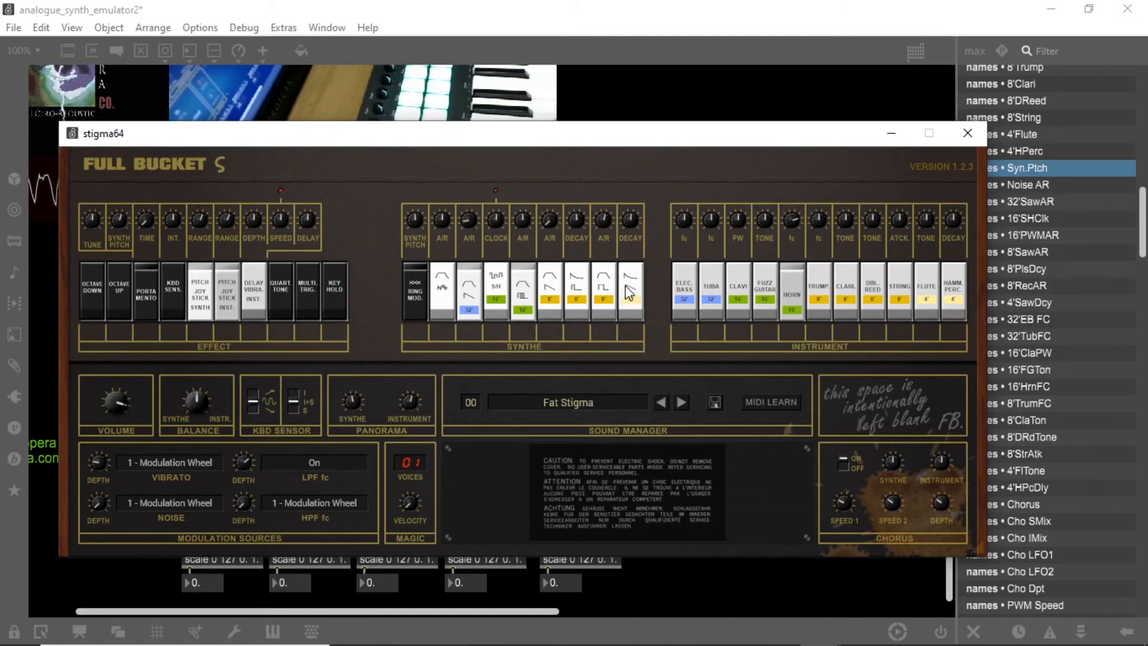
Step: Try the Instrument section's Elec. Bass and Tuba voices one at a time with their fc knobs, and switch both off
click(688, 290)
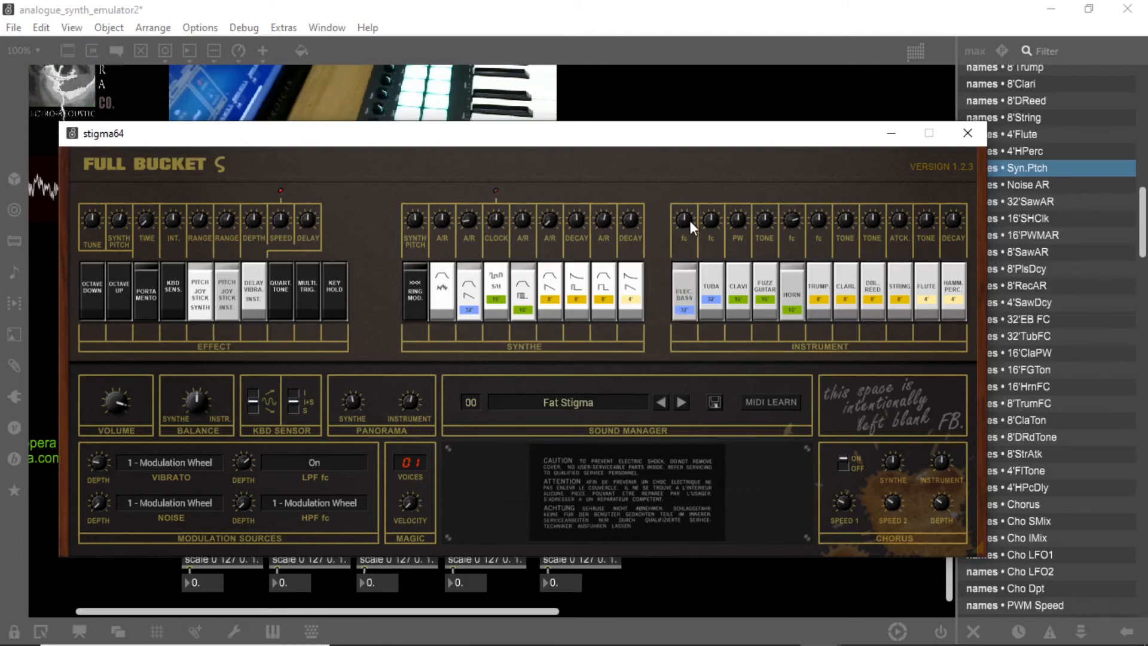
drag(688, 221, 688, 291)
click(688, 291)
click(709, 275)
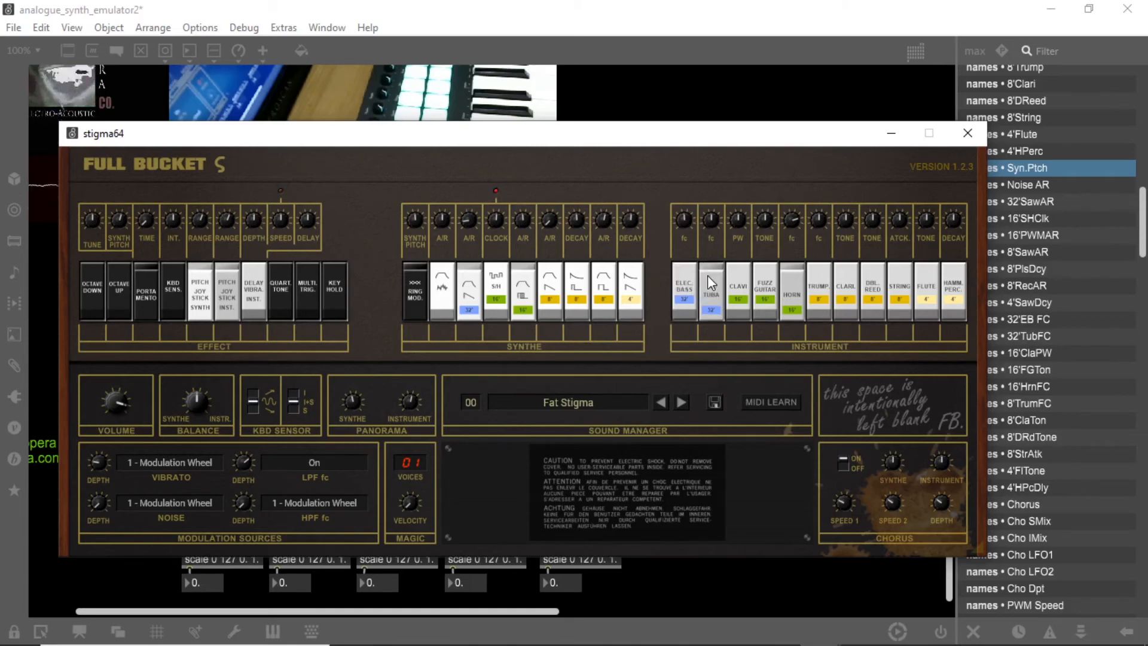
drag(713, 221, 713, 274)
click(707, 277)
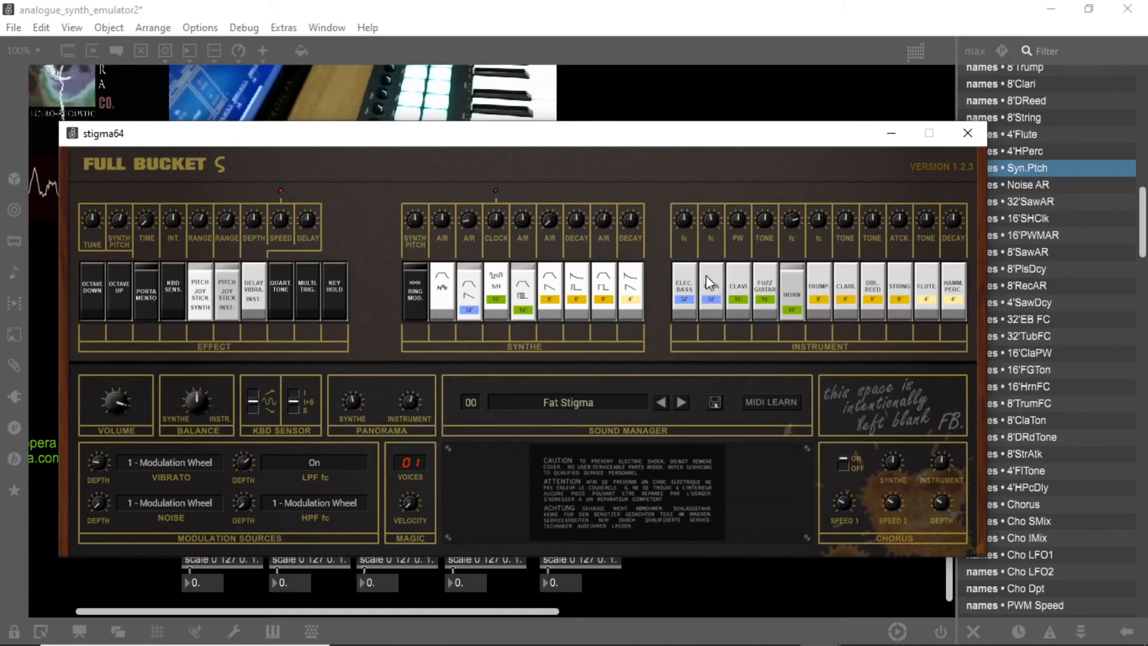
Step: Try the Clavi voice with its PW knob and the Fuzz Guitar voice with its Tone knob, and switch both off
click(738, 279)
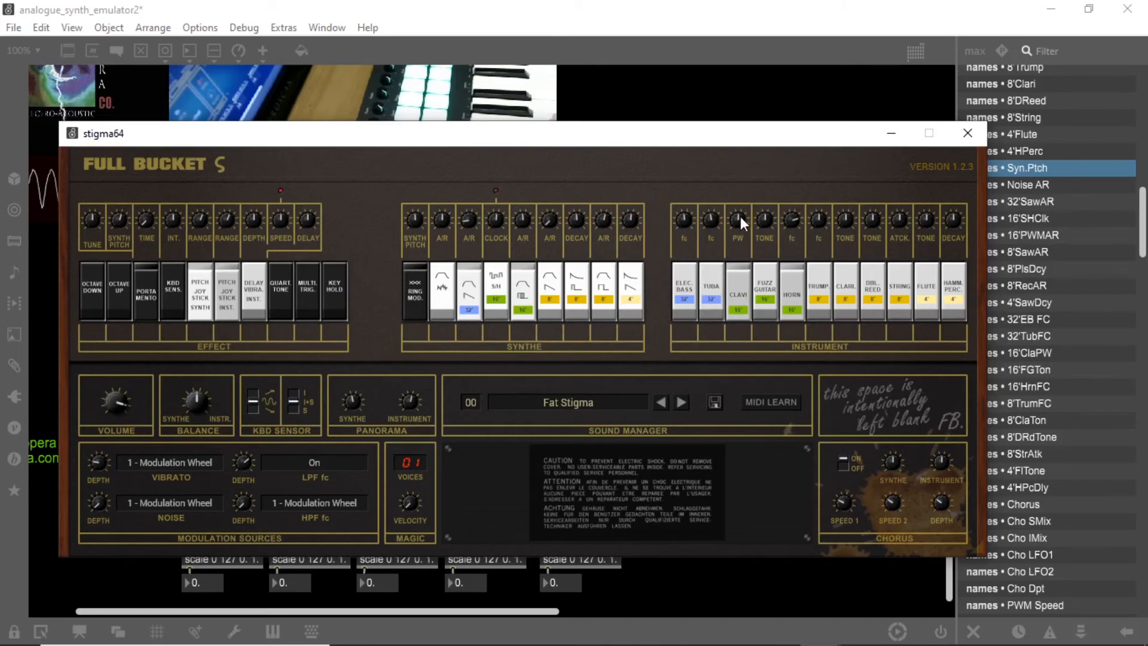
drag(740, 217, 741, 225)
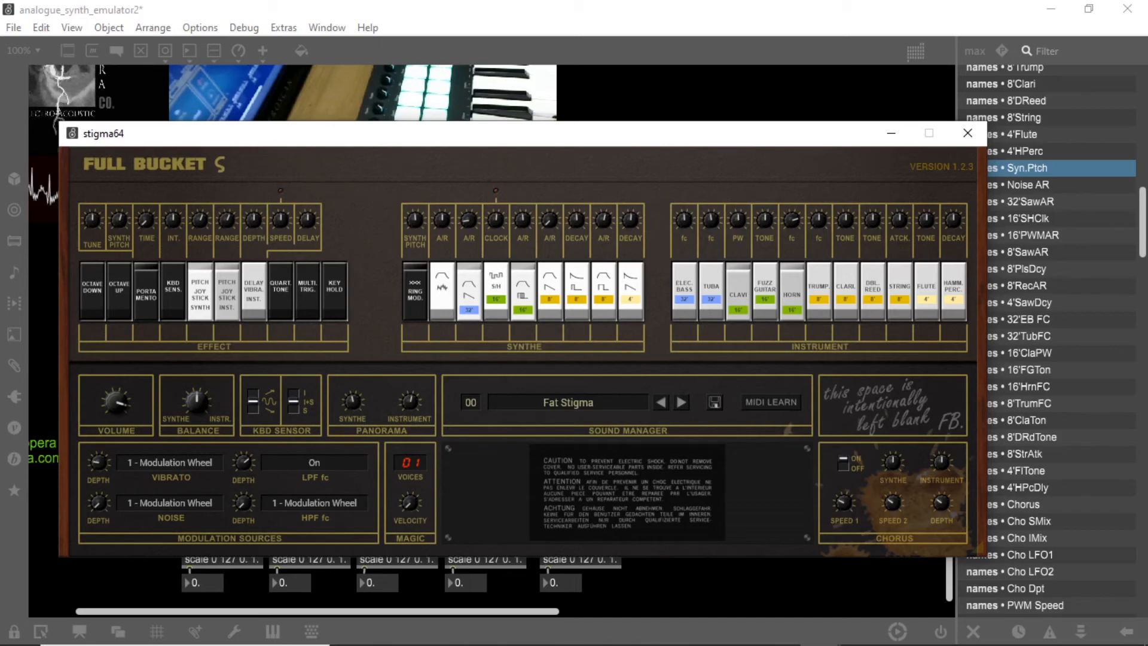
click(733, 278)
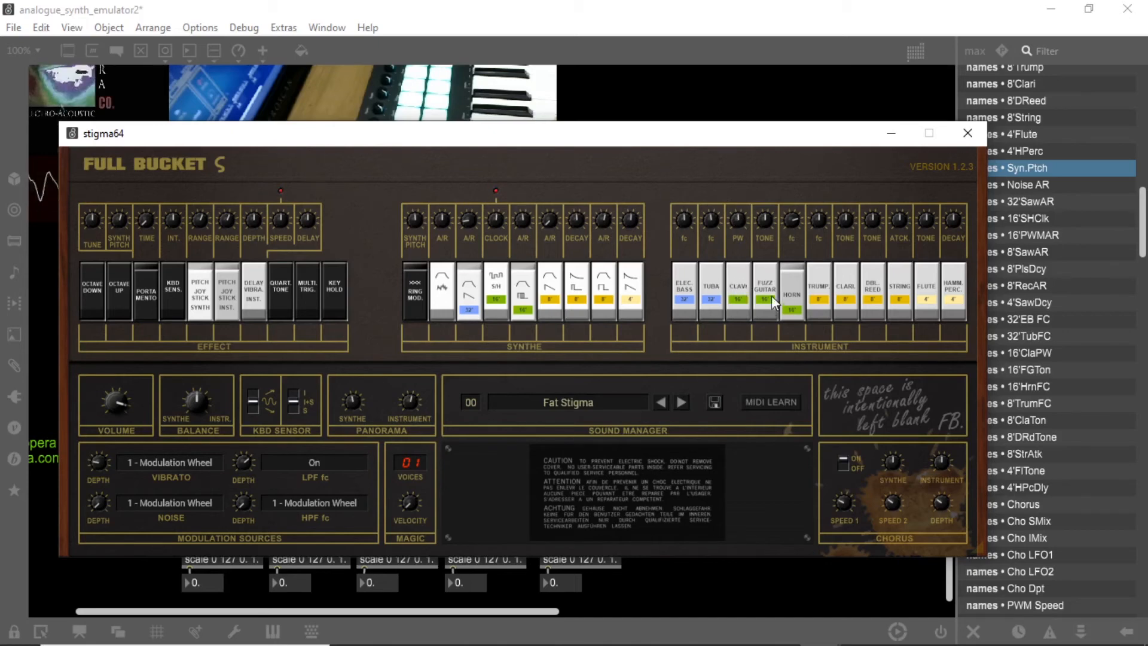
click(769, 293)
drag(769, 221, 770, 234)
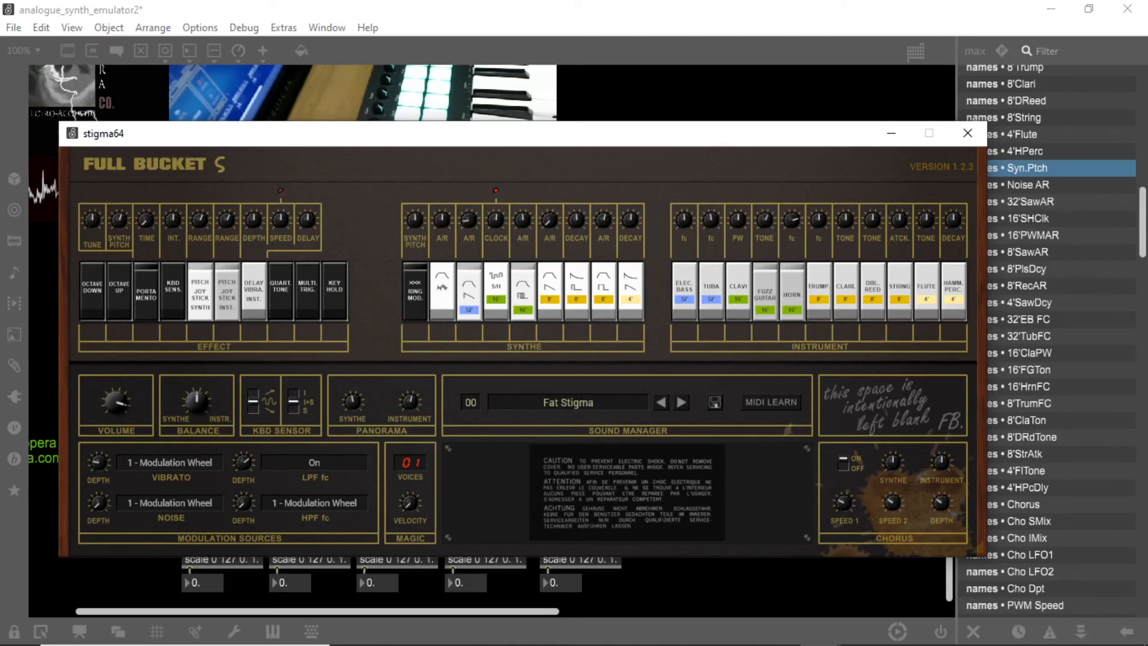
click(770, 283)
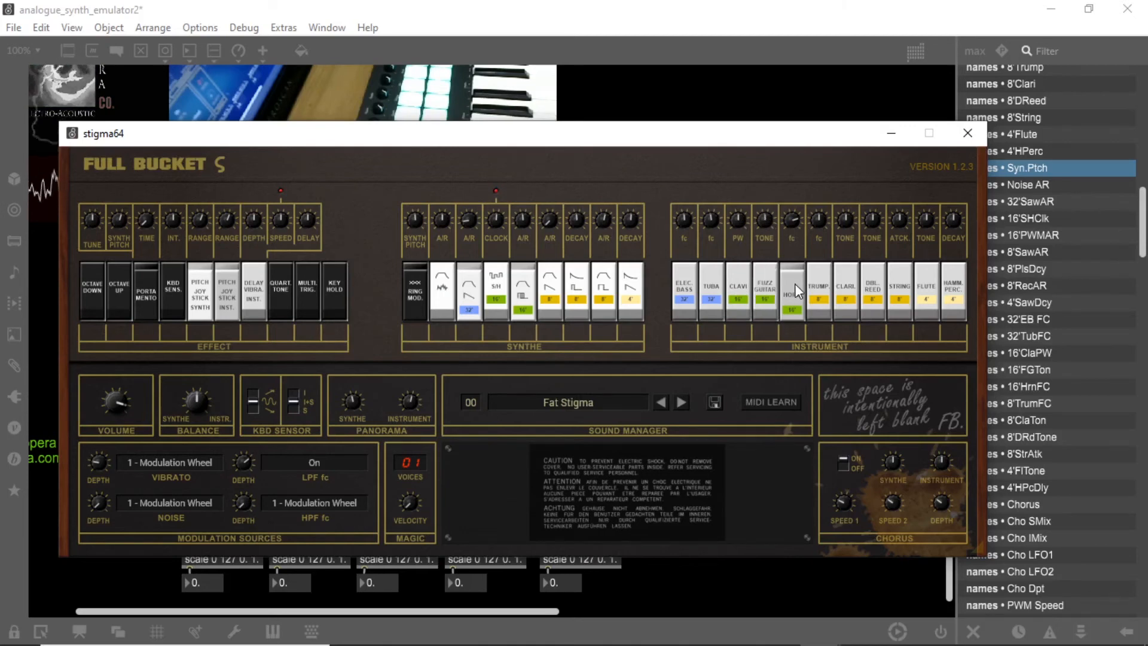
Step: Compare the sound with the Horn voice off and on, and lower Horn's fc knob
click(795, 284)
click(792, 286)
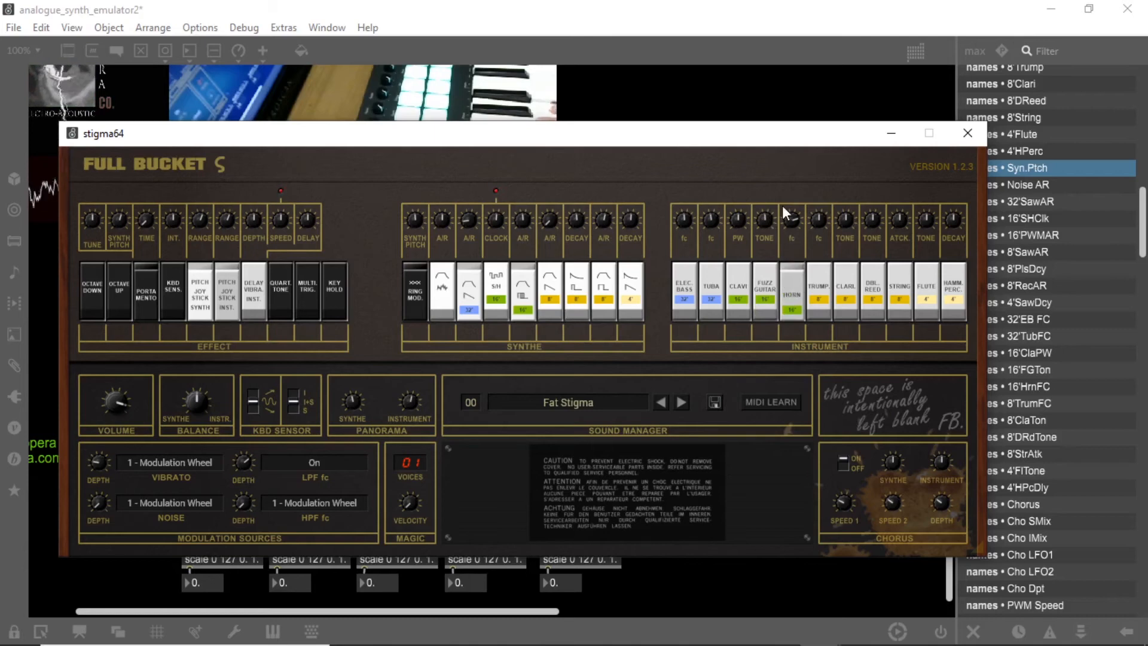
drag(791, 219, 790, 234)
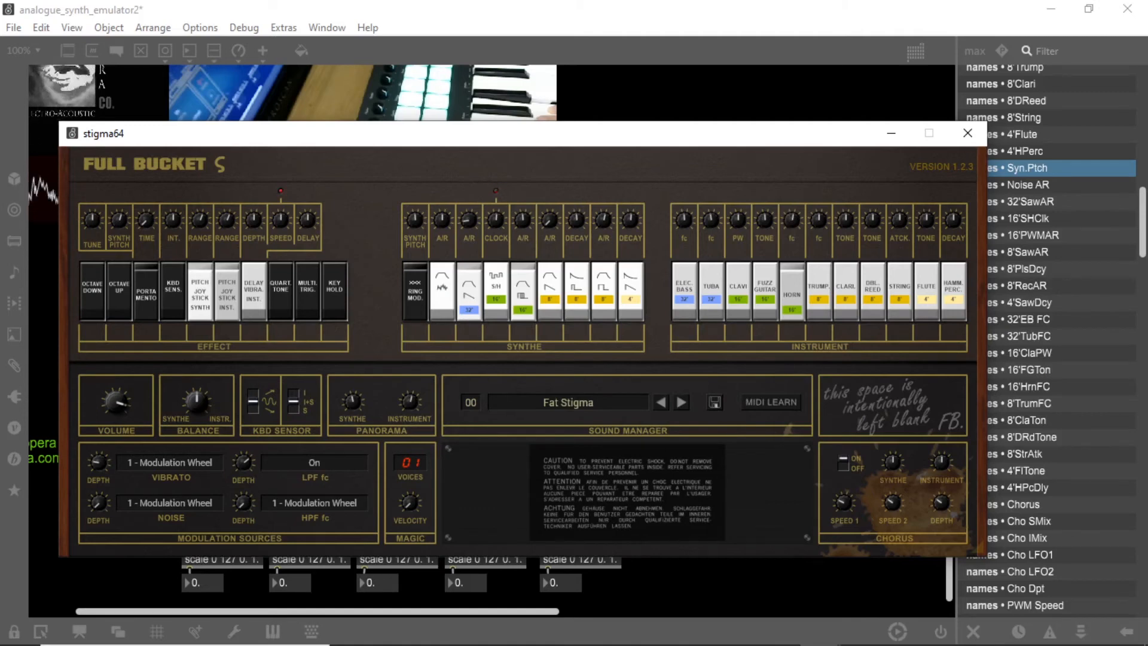
drag(791, 235, 791, 239)
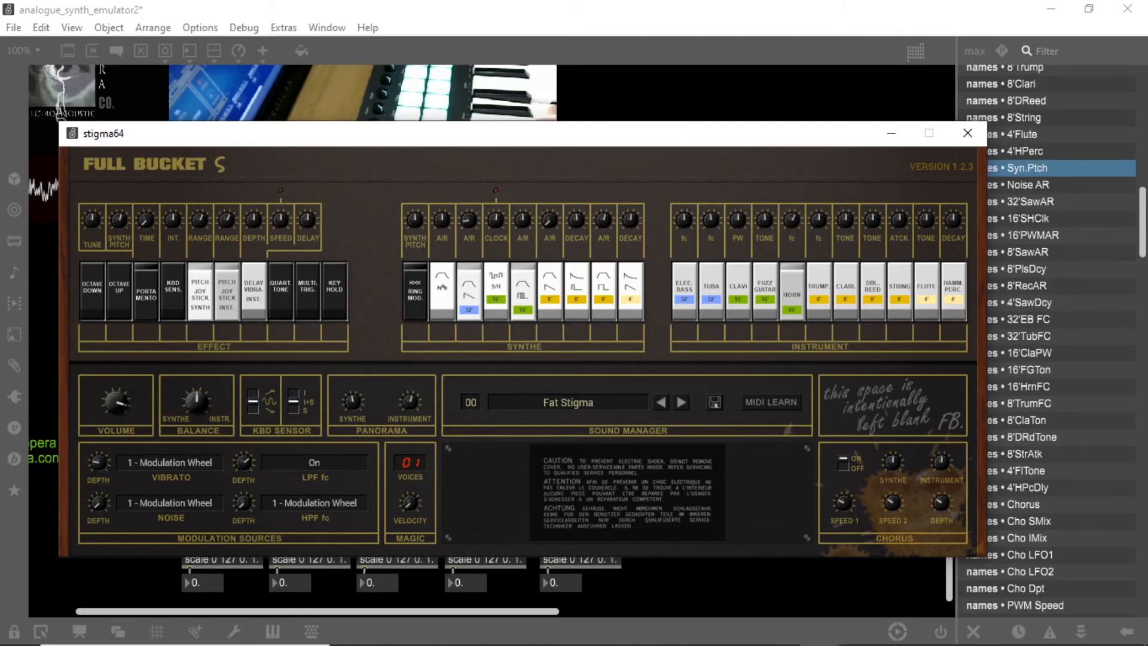
Step: Replace Horn with the Trumpet voice, try its fc knob and the Synthe Clock knob, and switch Trumpet off
click(816, 280)
mouse_move(819, 217)
mouse_down()
mouse_move(819, 180)
mouse_move(819, 246)
mouse_move(819, 222)
mouse_up()
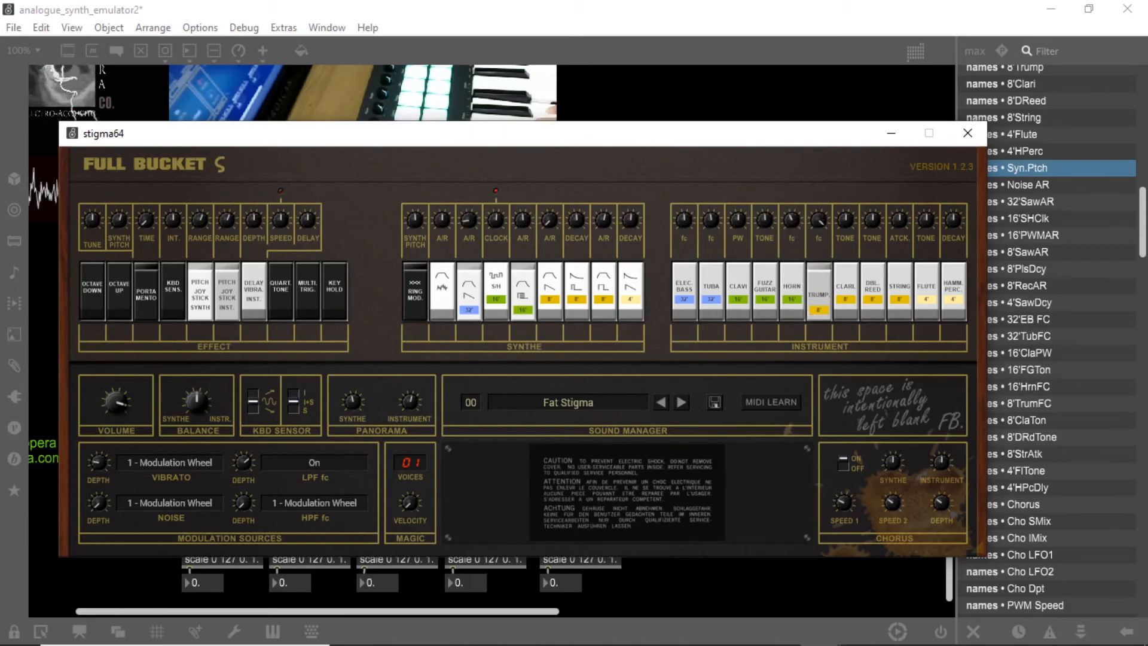
drag(819, 180, 819, 193)
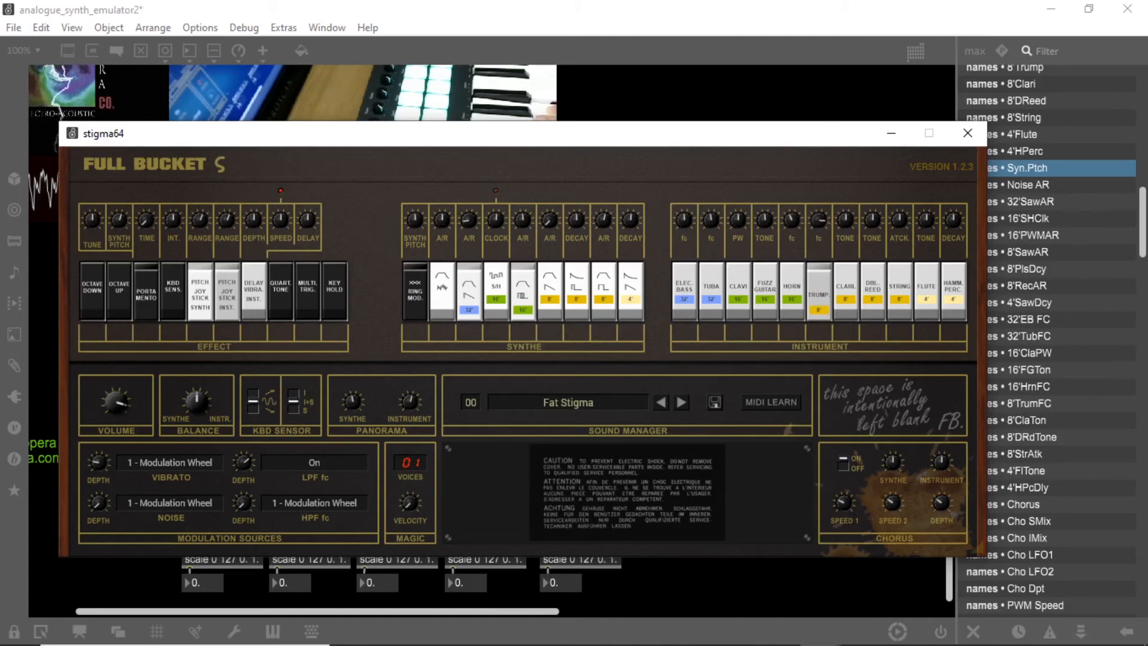
drag(499, 223, 499, 180)
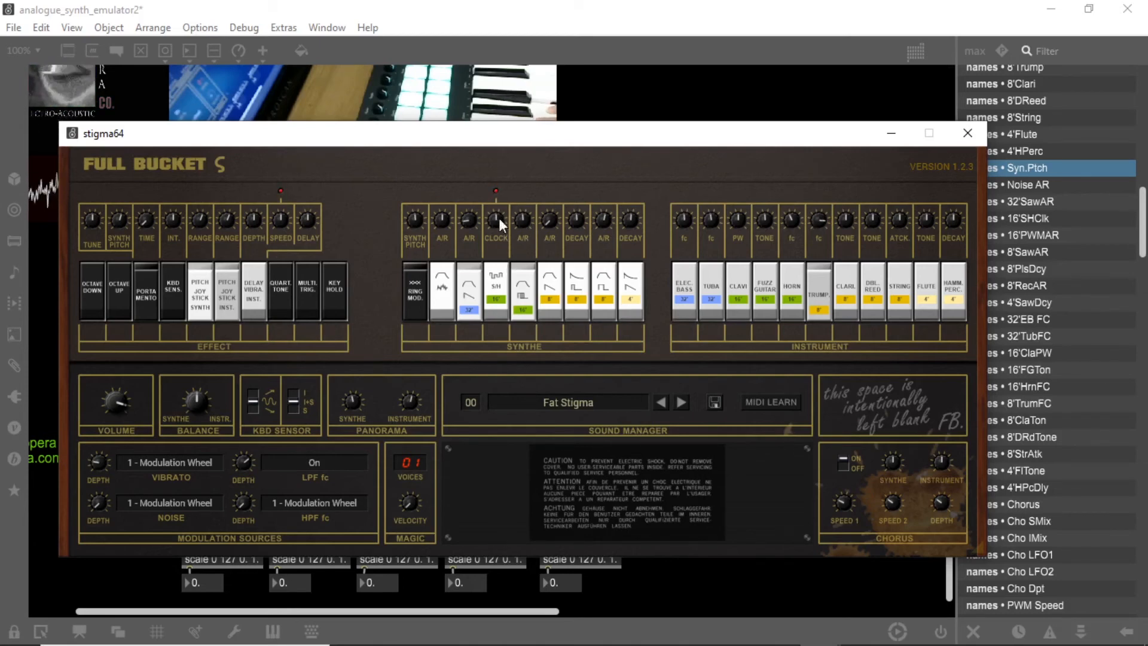
click(821, 298)
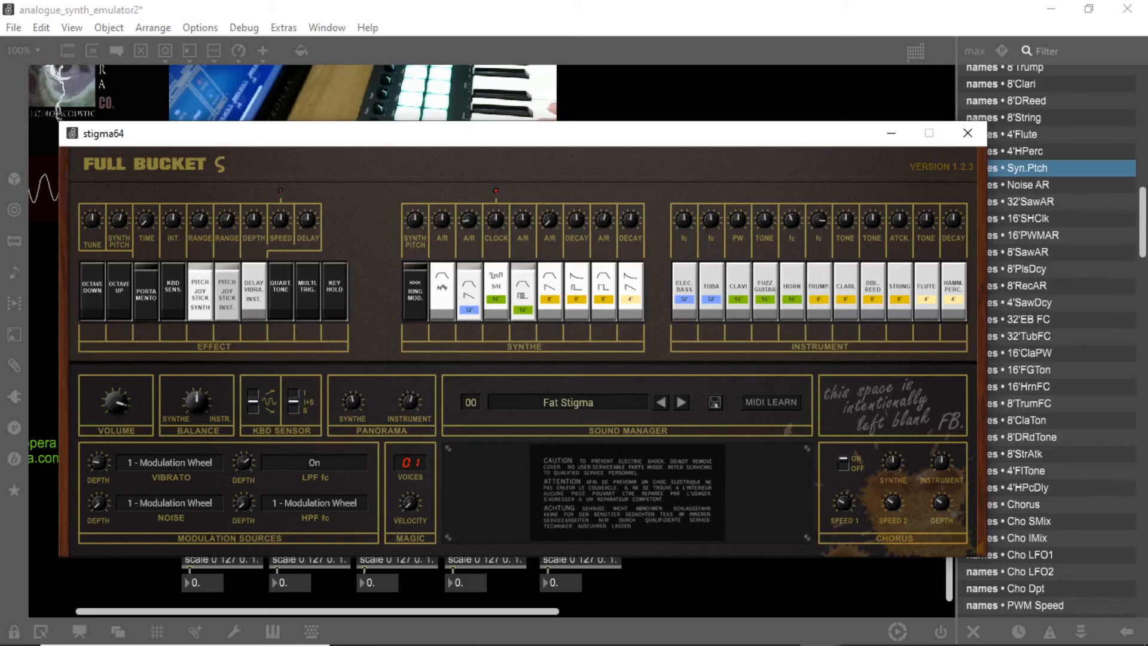
Step: Switch on the Clari voice, try the Double Reed voice on top of it, and switch on String instead of Double Reed
click(845, 288)
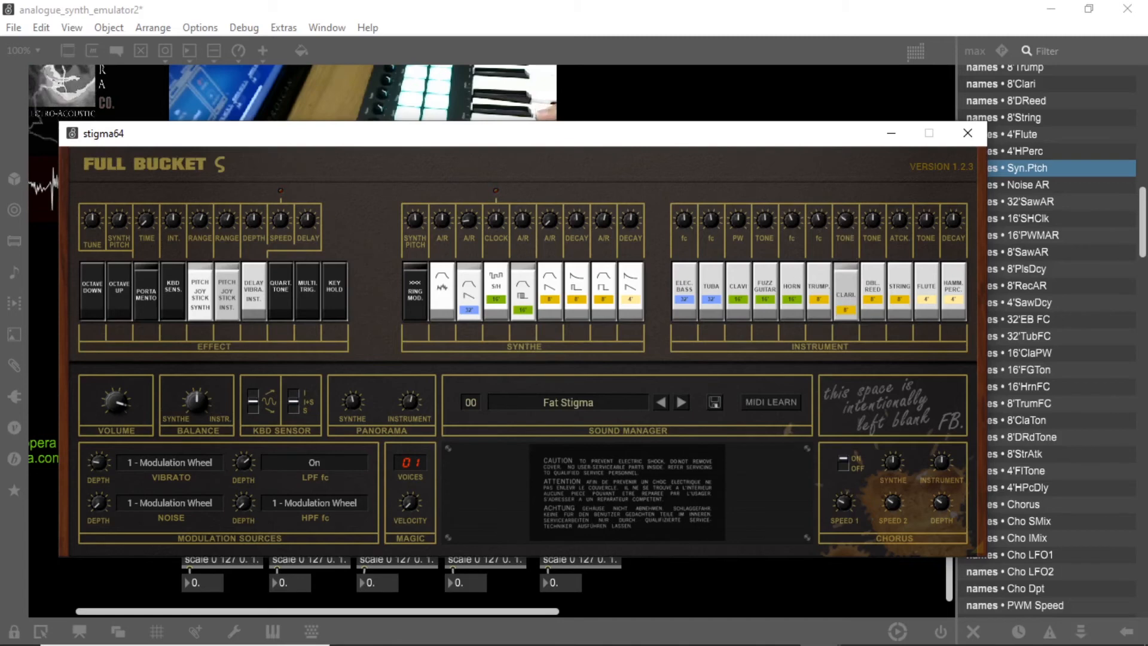
click(873, 288)
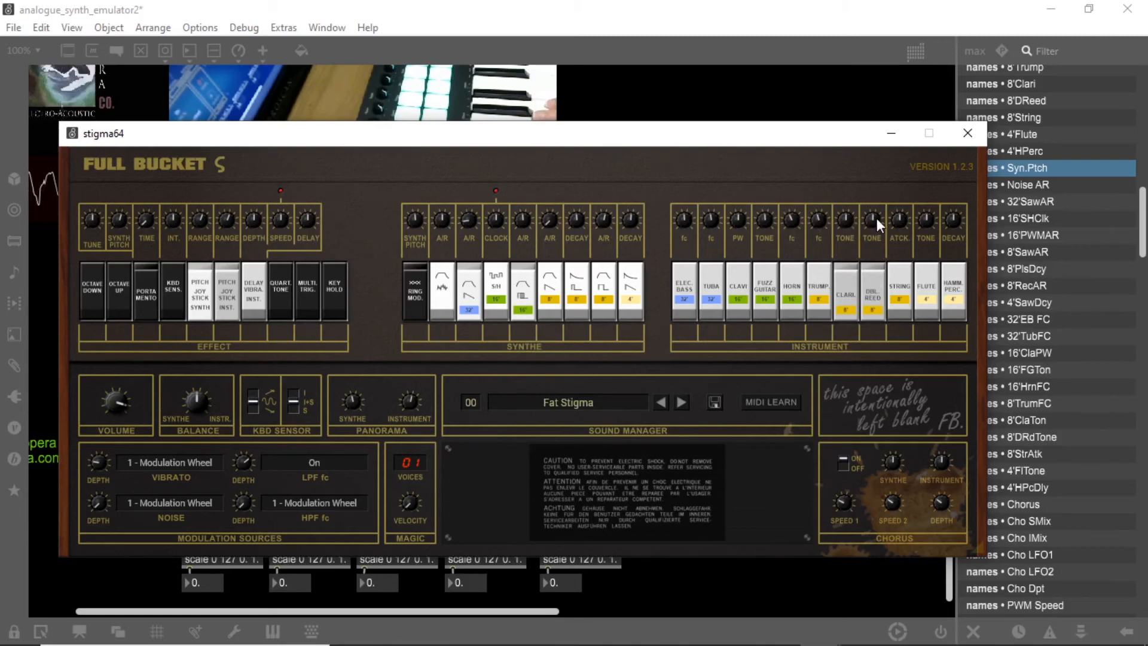
click(884, 311)
click(898, 278)
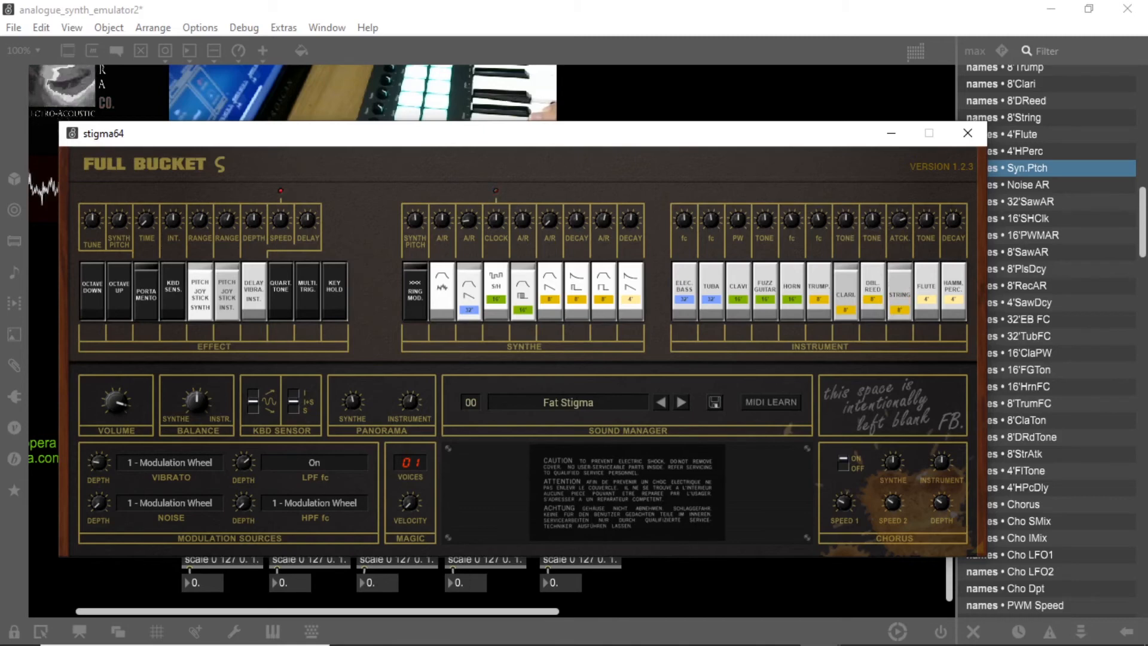
Step: Switch on Elec. Bass and adjust its fc knob, and try the Flute voice with its Tone knob before switching Flute off
click(688, 293)
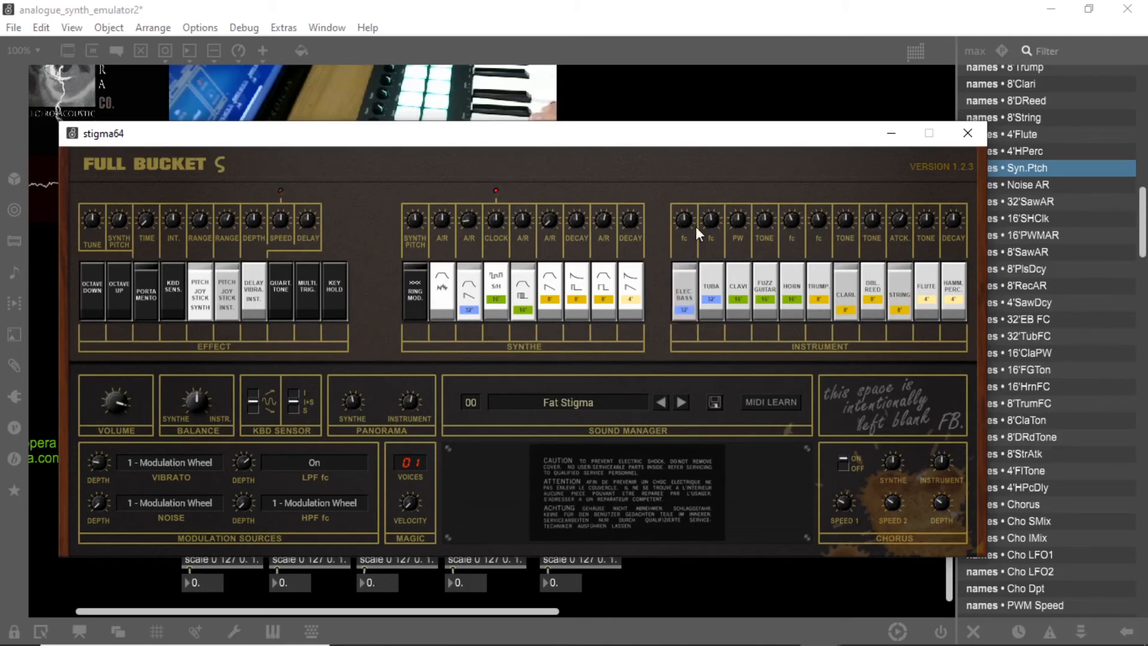
drag(688, 222, 688, 188)
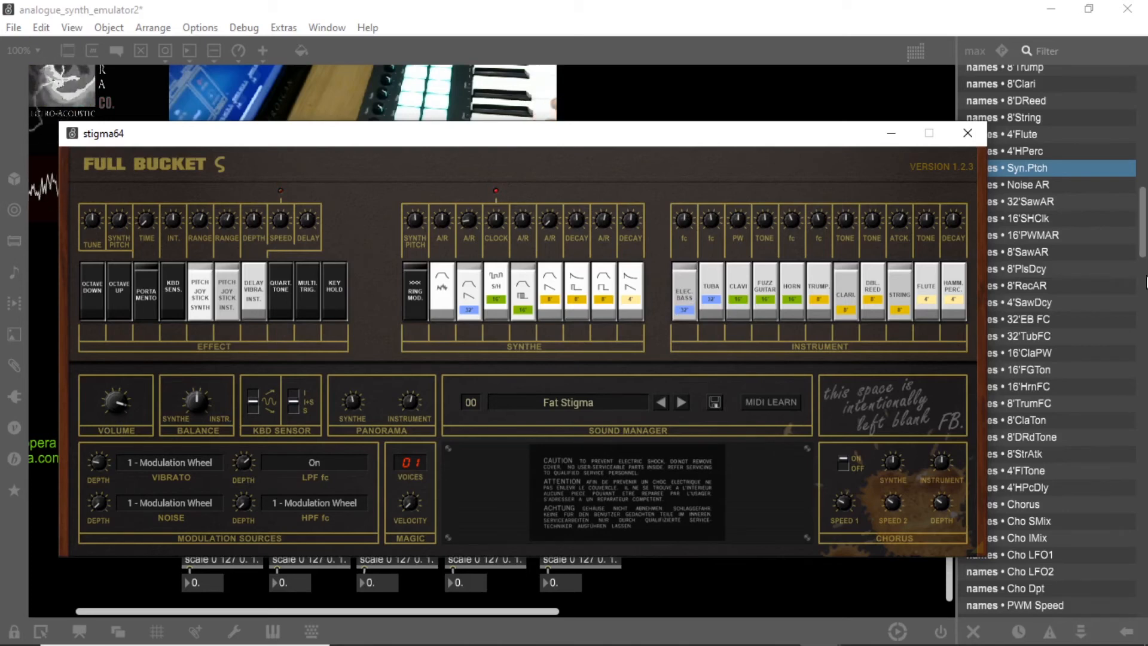
click(927, 290)
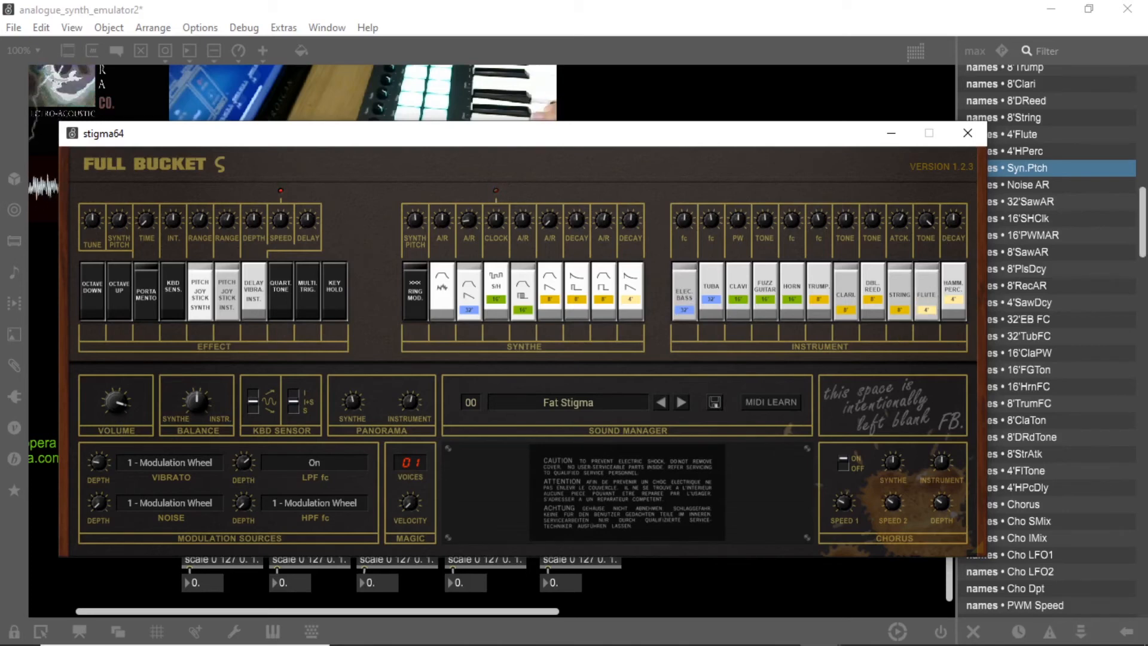
drag(927, 221, 954, 222)
click(927, 299)
Step: Switch on the Hammer Percussion and Fuzz Guitar voices, and adjust Fuzz Guitar's Tone knob
click(952, 280)
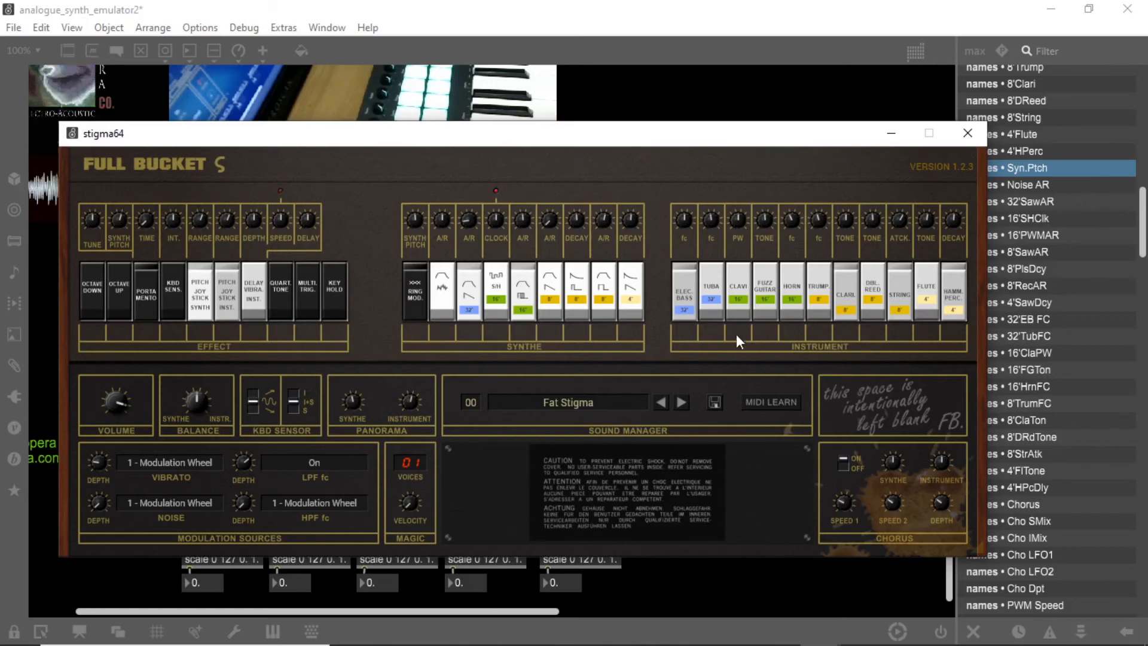
click(773, 302)
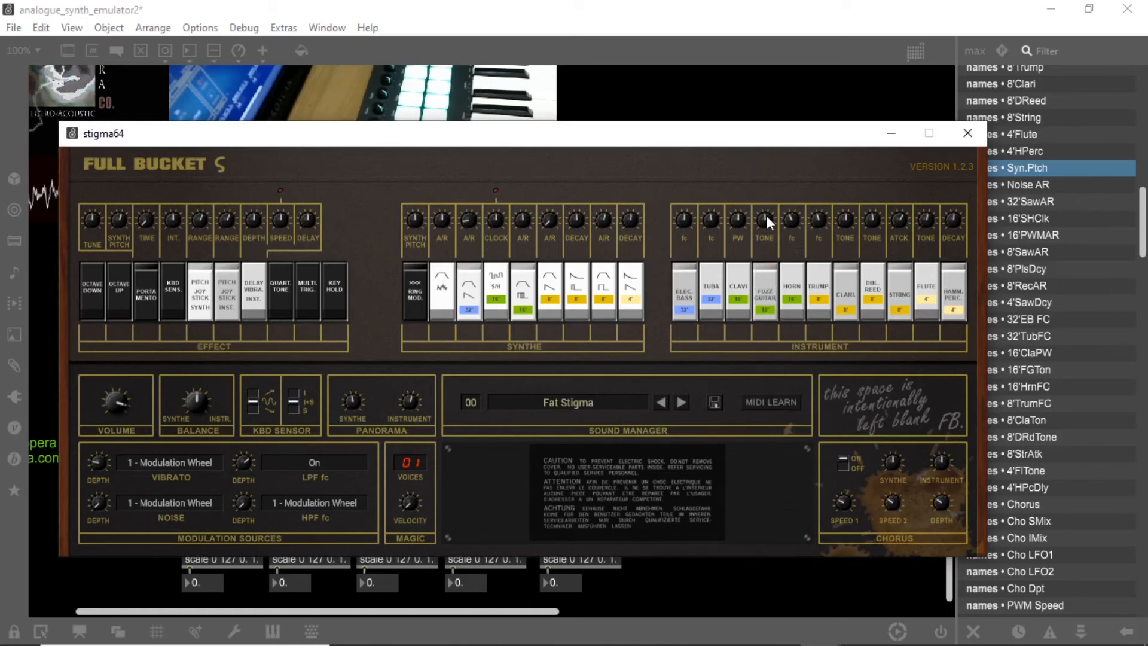
drag(766, 218, 766, 203)
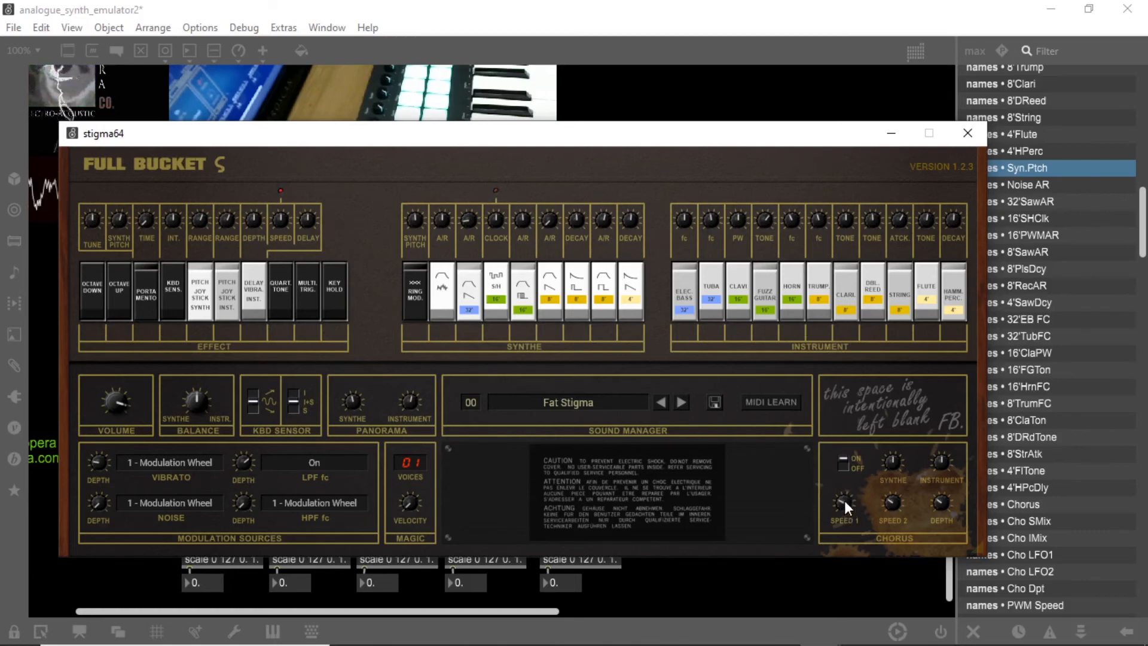
Step: Try the Chorus section's Speed 1, Speed 2, Synthe, Instrument and Depth knobs at different settings
drag(844, 502, 845, 484)
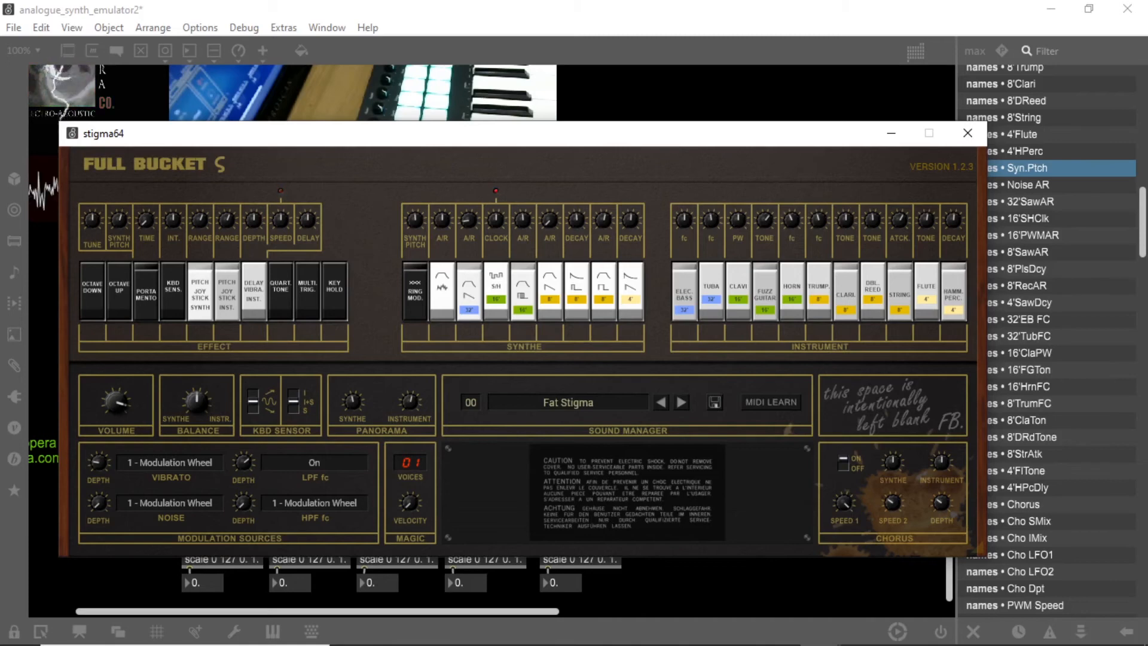
drag(844, 478, 893, 506)
drag(893, 464, 947, 461)
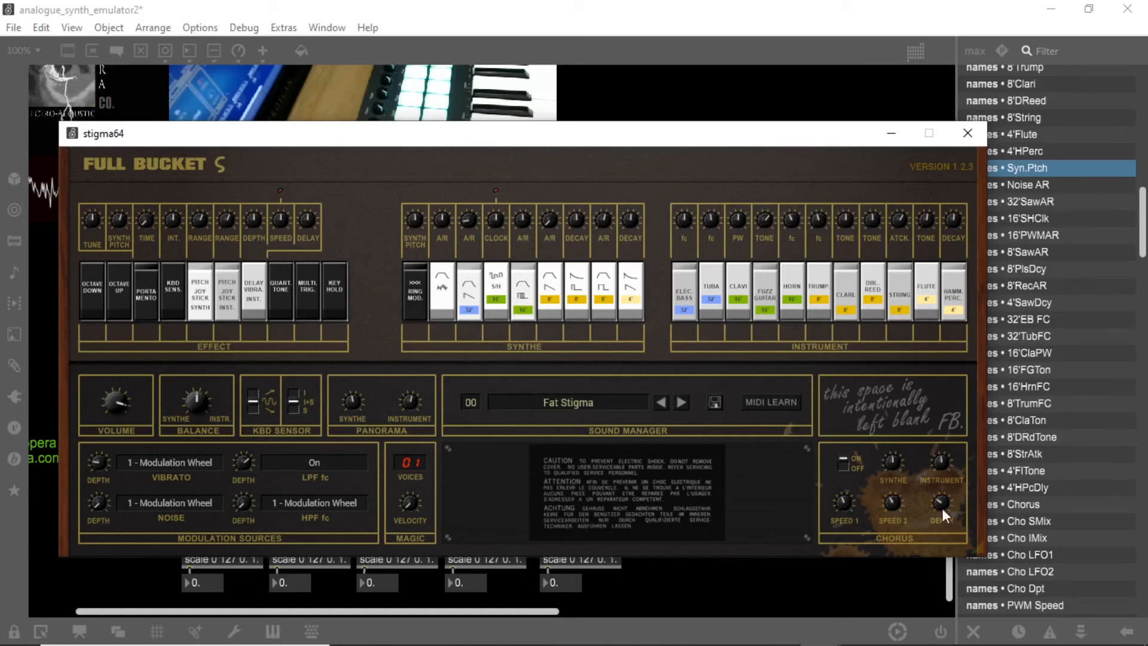
mouse_move(943, 509)
mouse_down()
mouse_move(943, 475)
mouse_move(943, 506)
mouse_up()
mouse_move(839, 506)
mouse_down()
mouse_move(838, 475)
mouse_move(839, 486)
mouse_up()
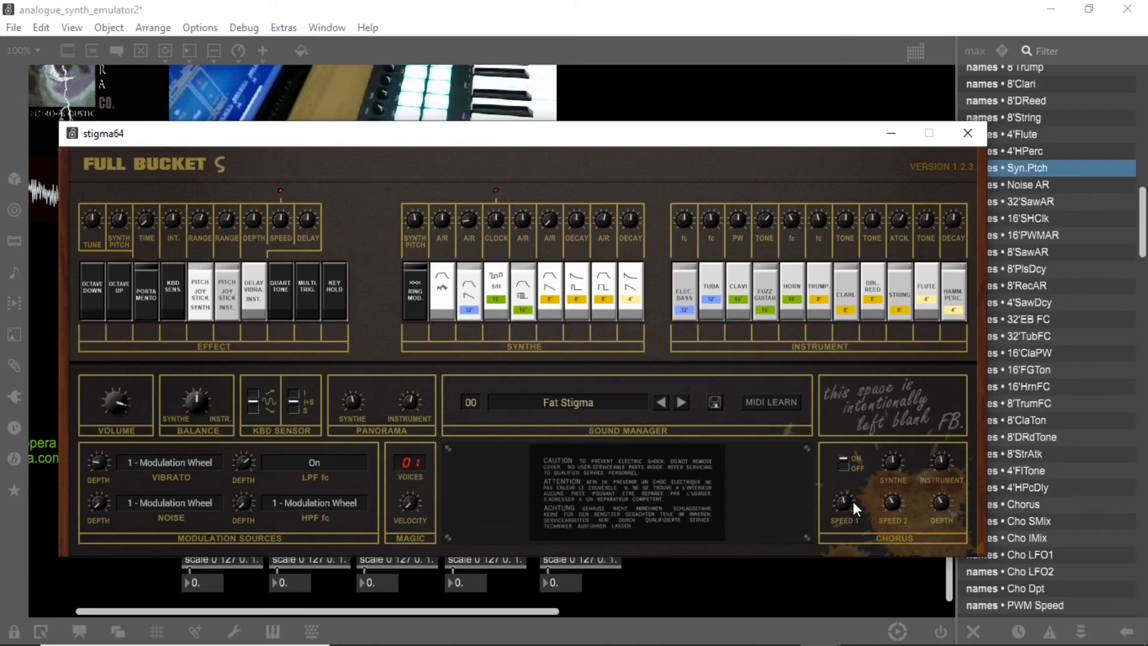
drag(846, 506, 845, 449)
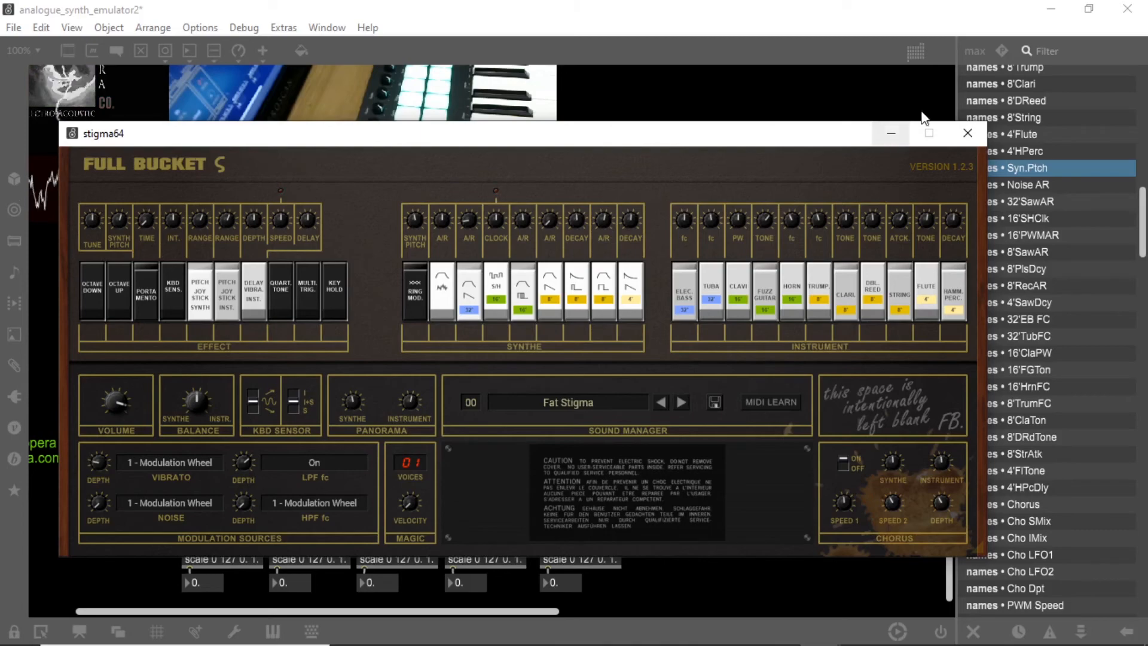
Step: Close the stigma64 plug-in window and go back to the start of the printed parameter names in the Max Console
click(979, 137)
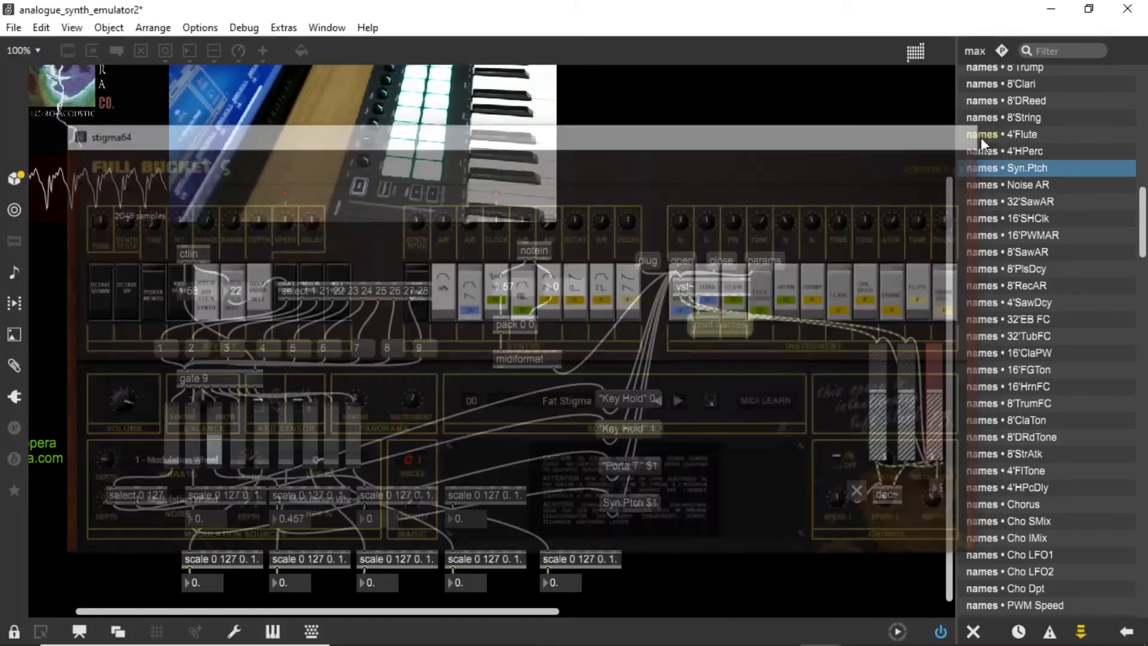
drag(1142, 221, 1107, 62)
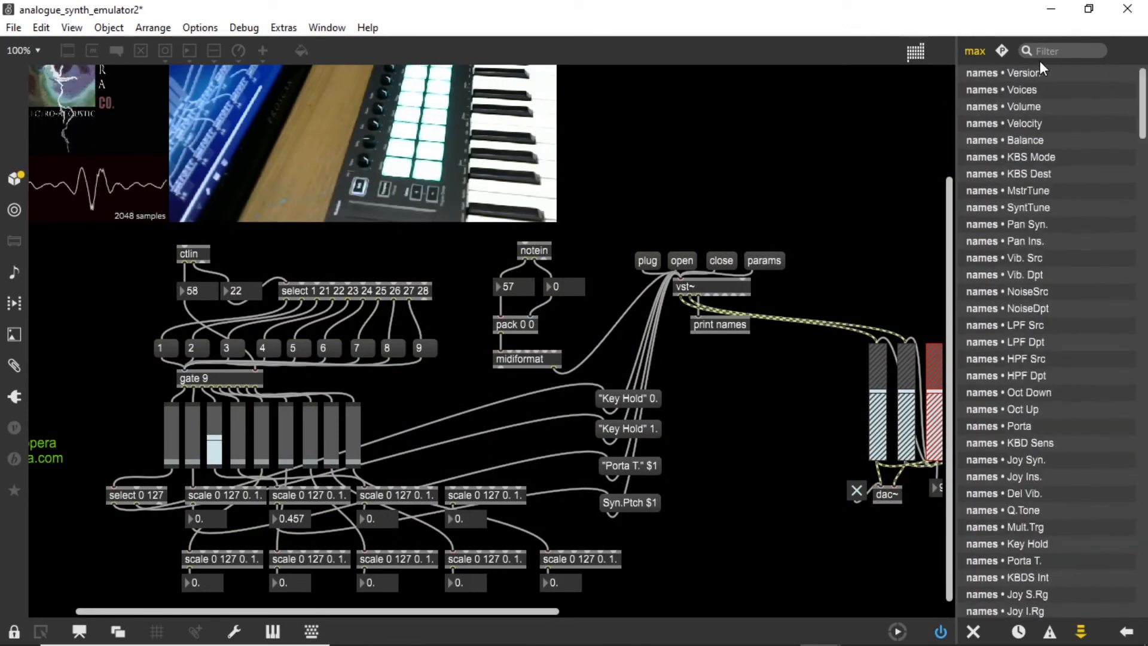
Step: Check the Chorus controls in the stigma64 window and locate the Cho LFO1 parameter name in the Max Console
click(1026, 76)
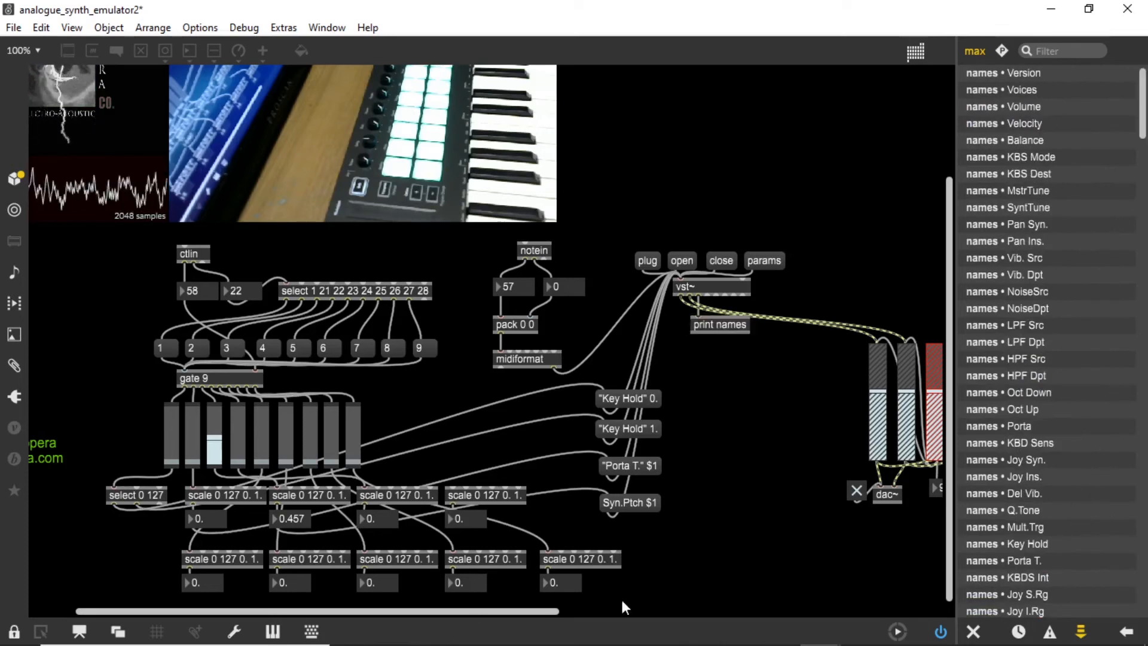
click(683, 261)
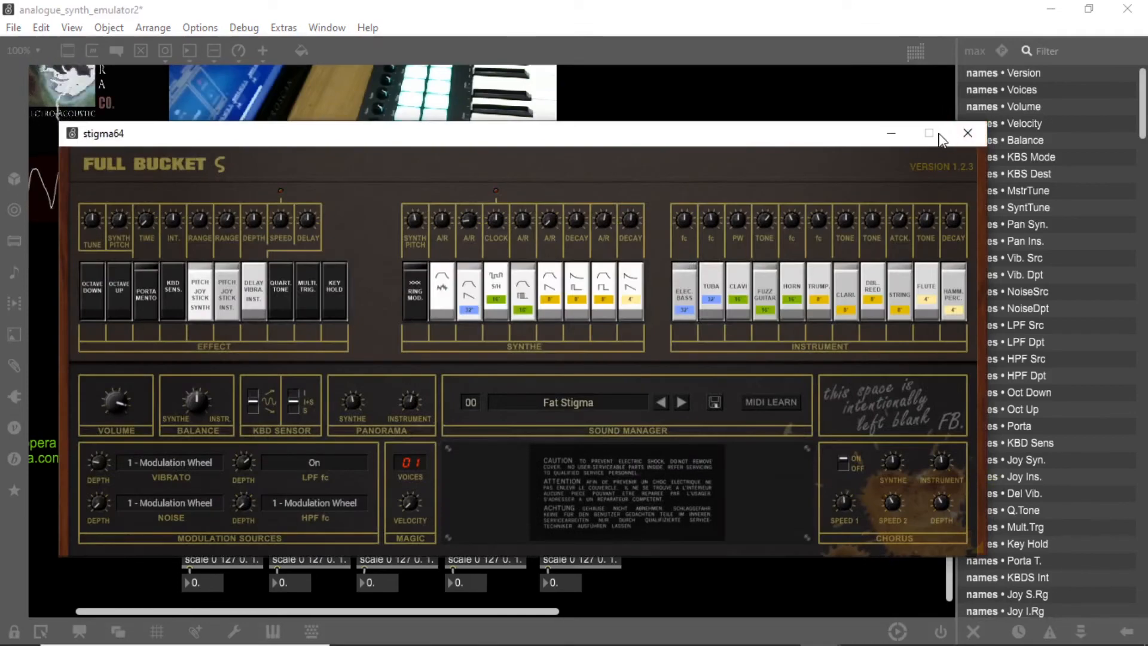
click(969, 132)
drag(1140, 109, 1138, 214)
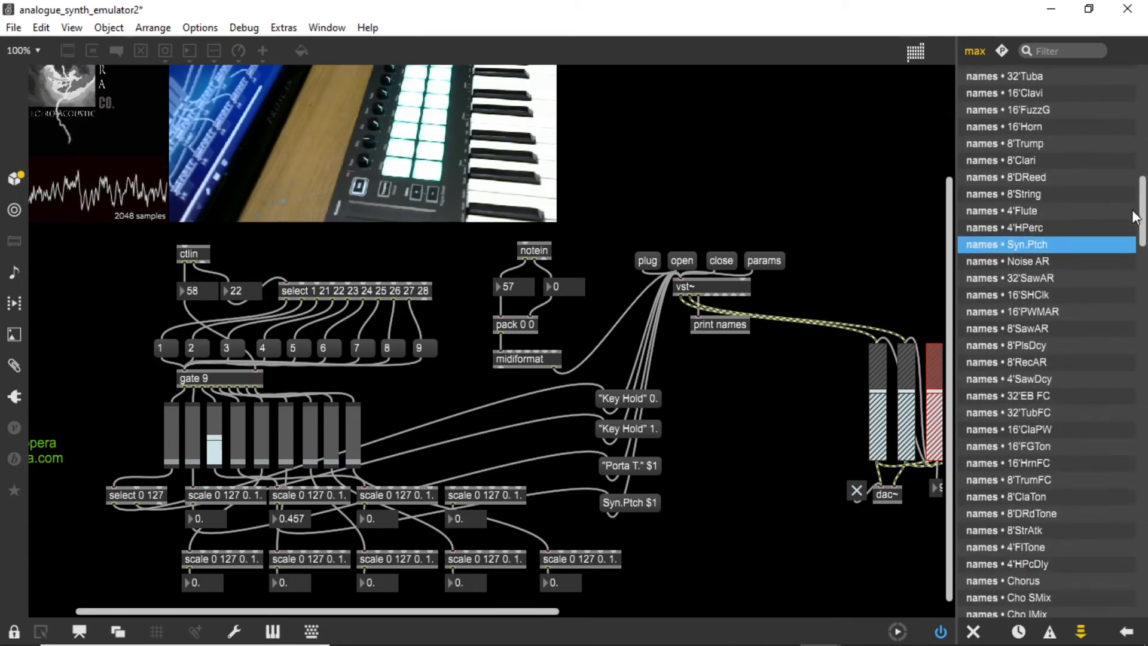
click(1018, 578)
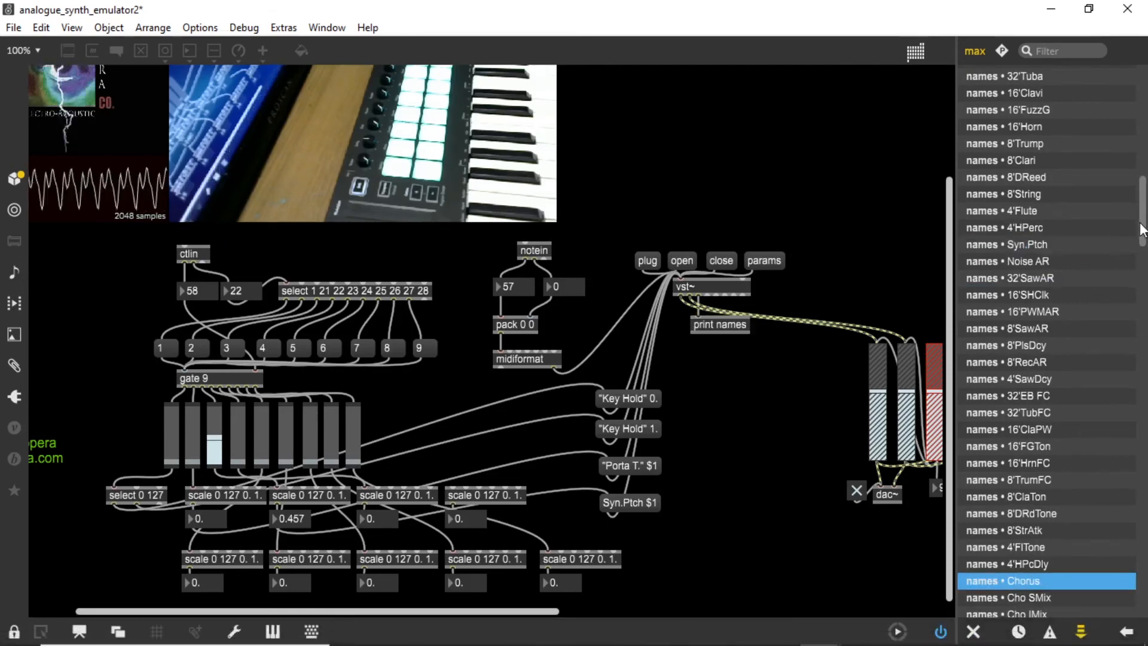
drag(1141, 224, 1143, 254)
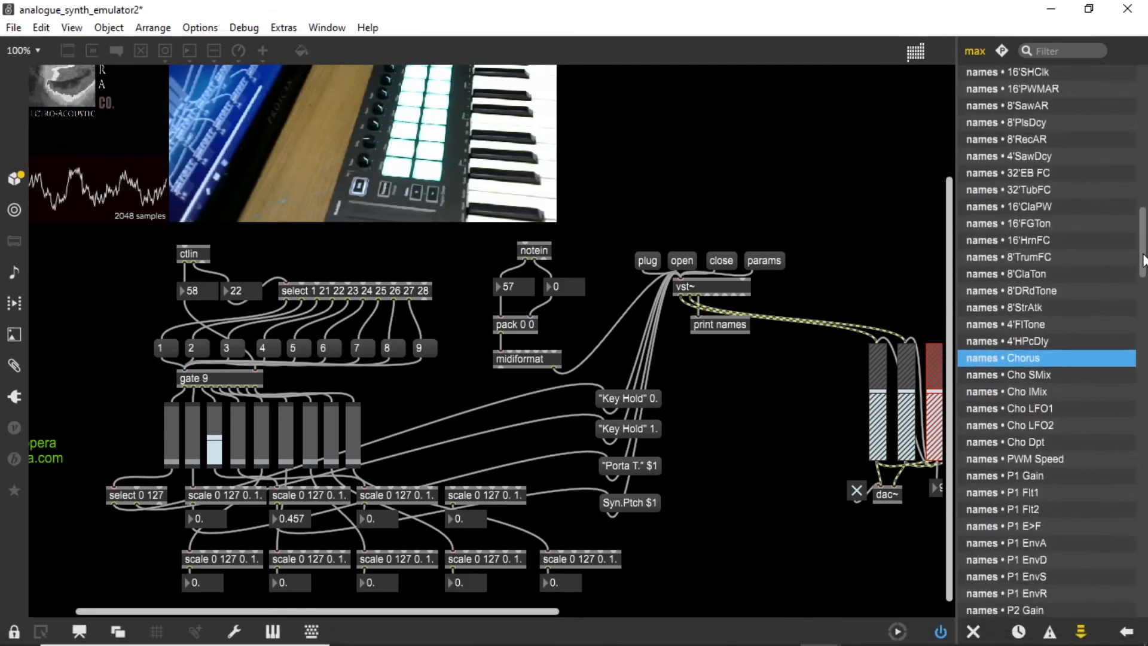
click(1039, 414)
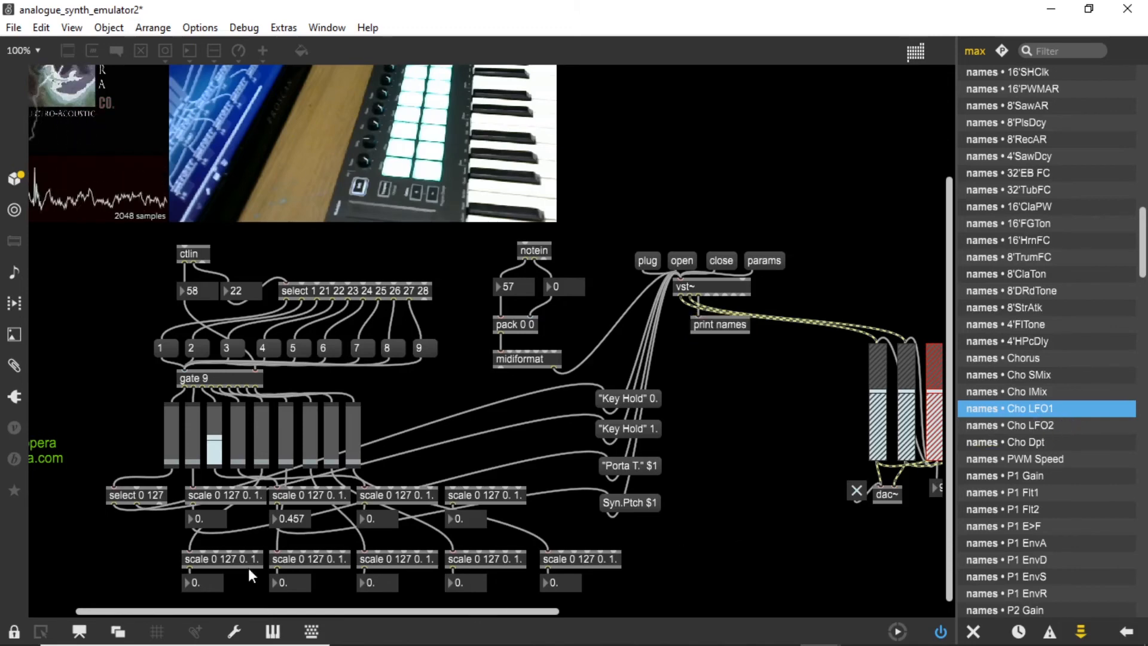
Step: Unlock the patch and add a message box containing "Cho LFO1" $1 beside the Syn.Ptch message
click(13, 631)
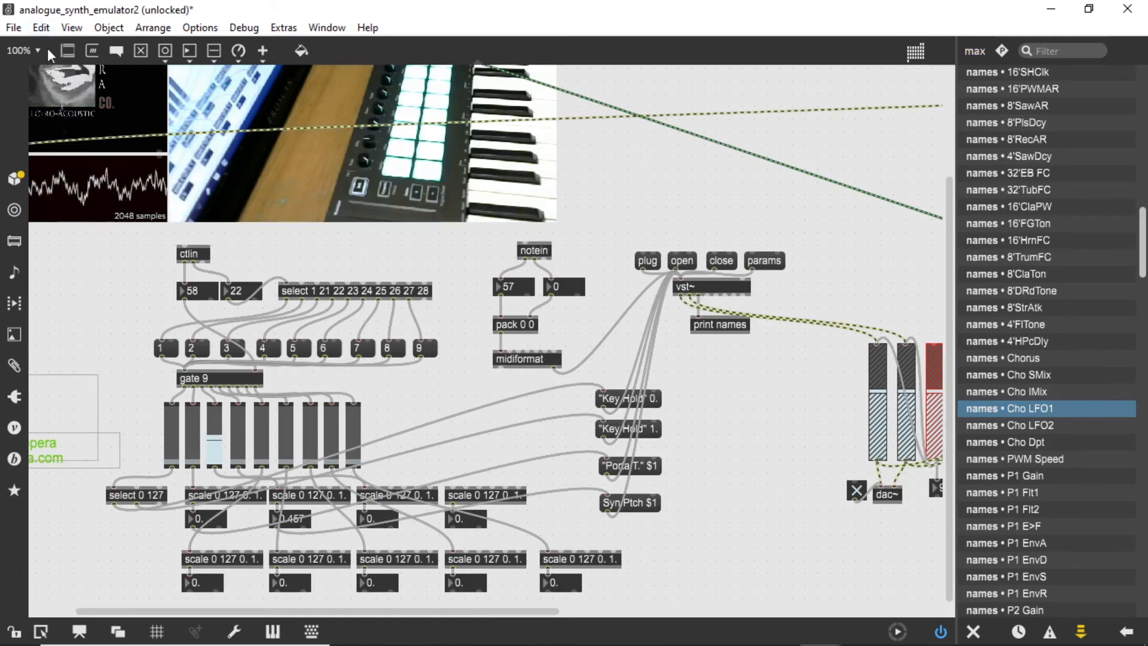
click(92, 50)
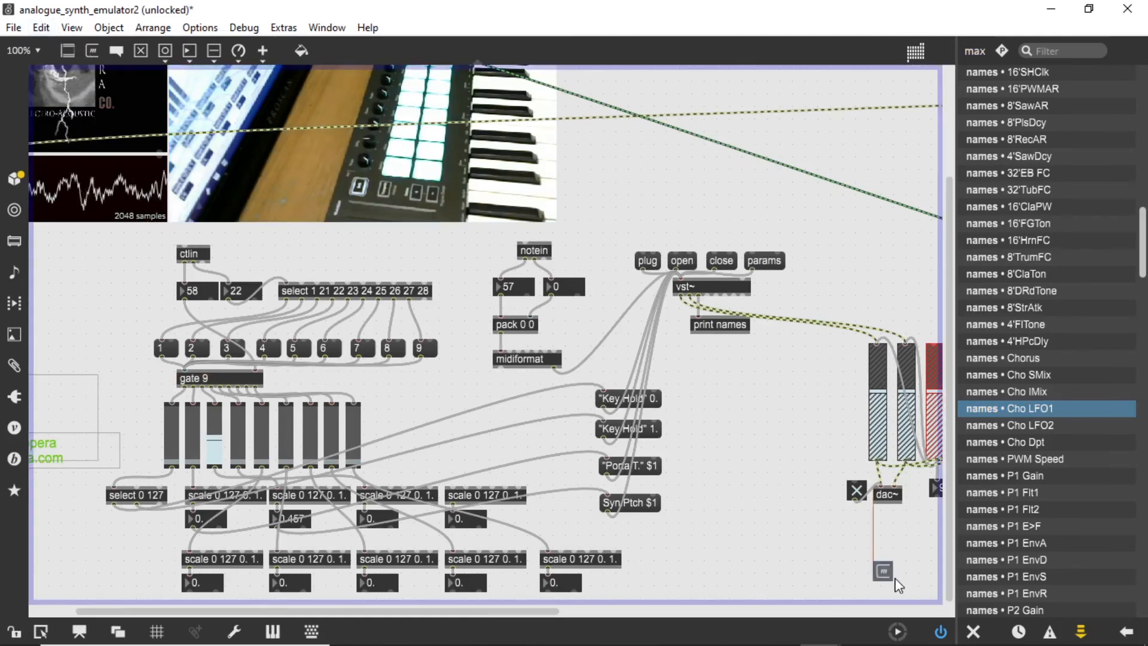
click(739, 498)
text(c)
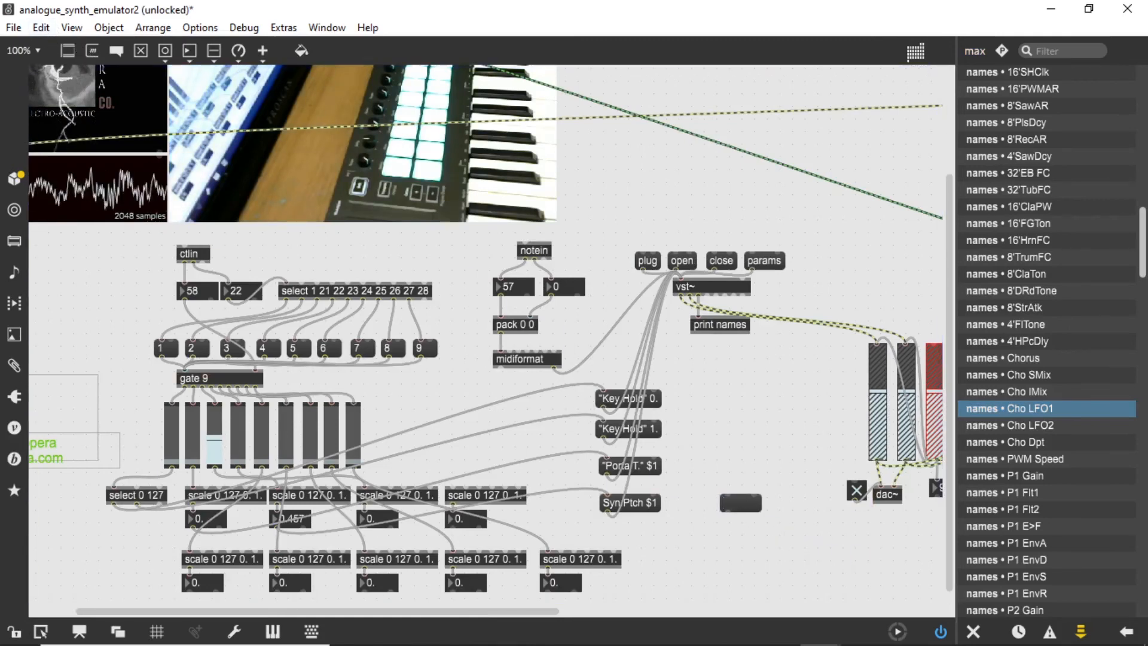
key(BackSpace)
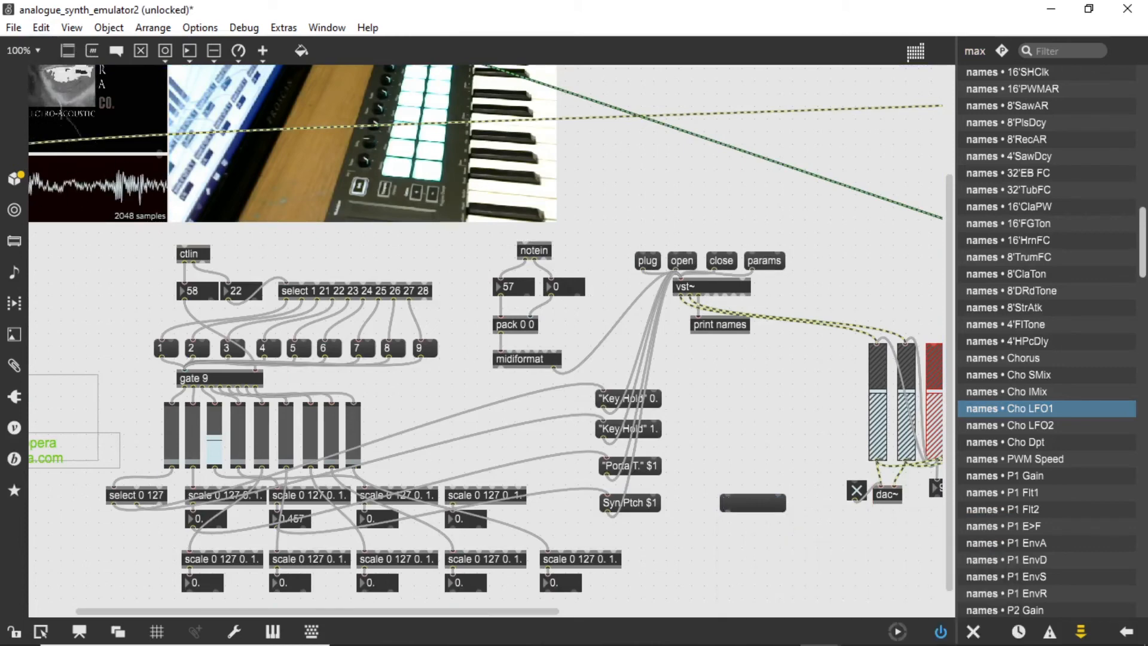
text(1)
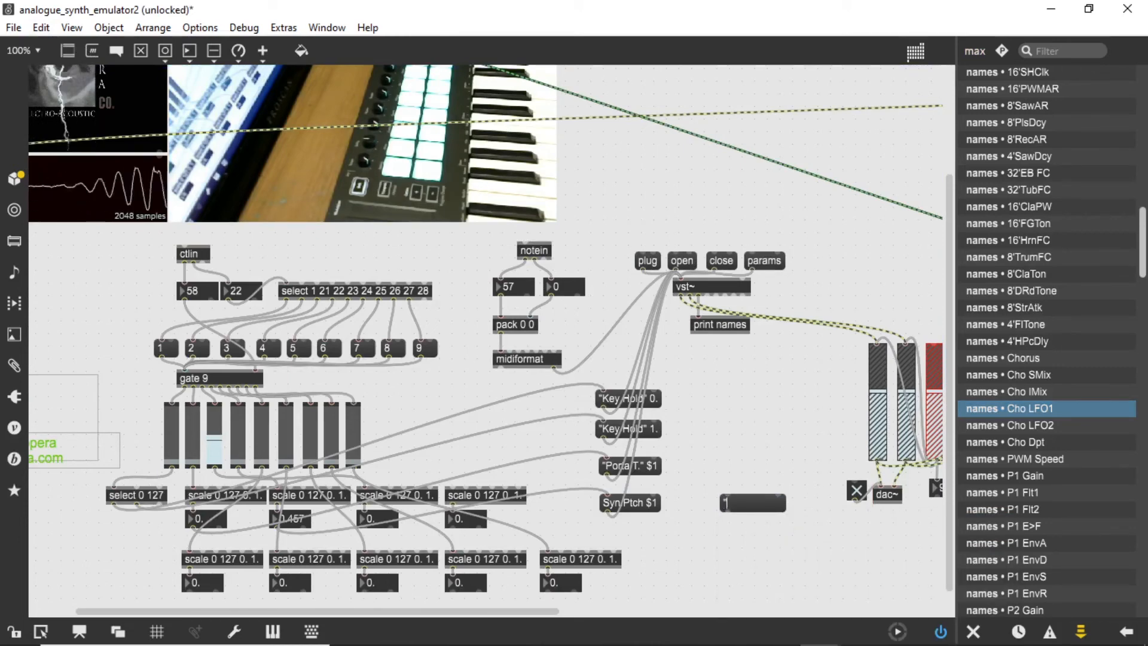
text("Cho)
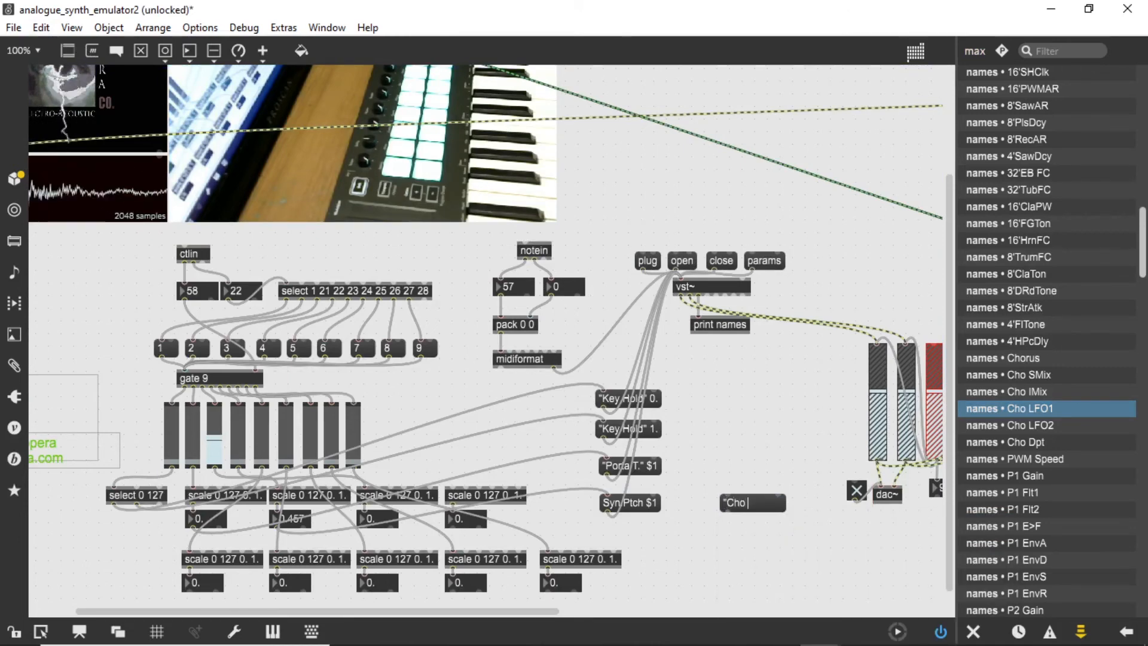
text( LFO)
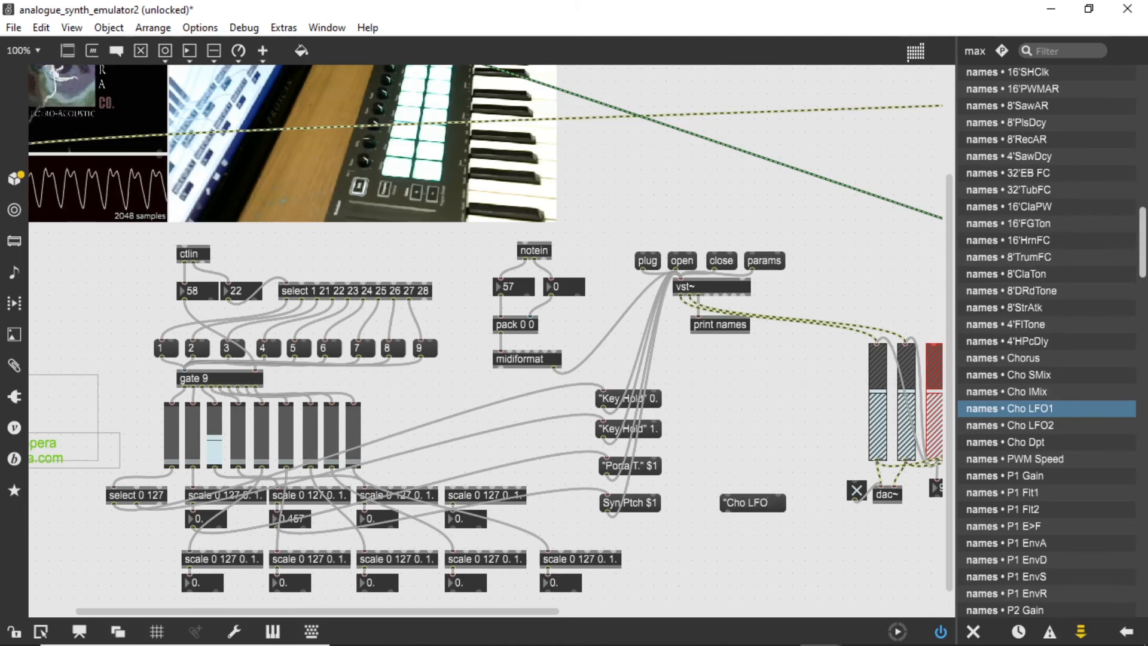
text(1")
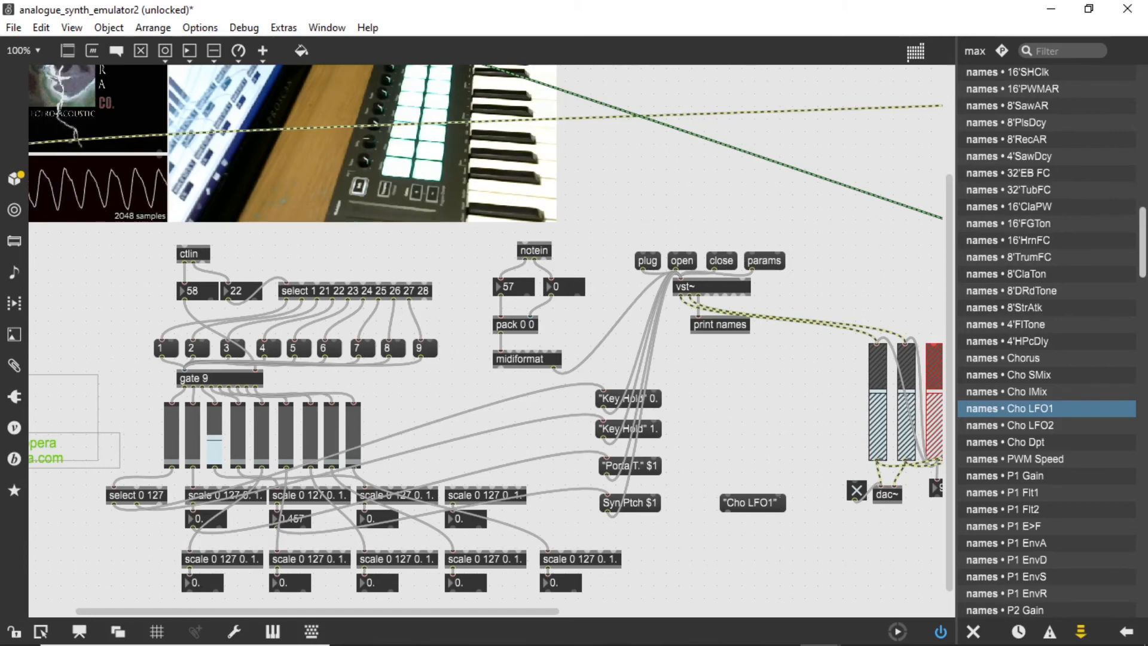
text( $1)
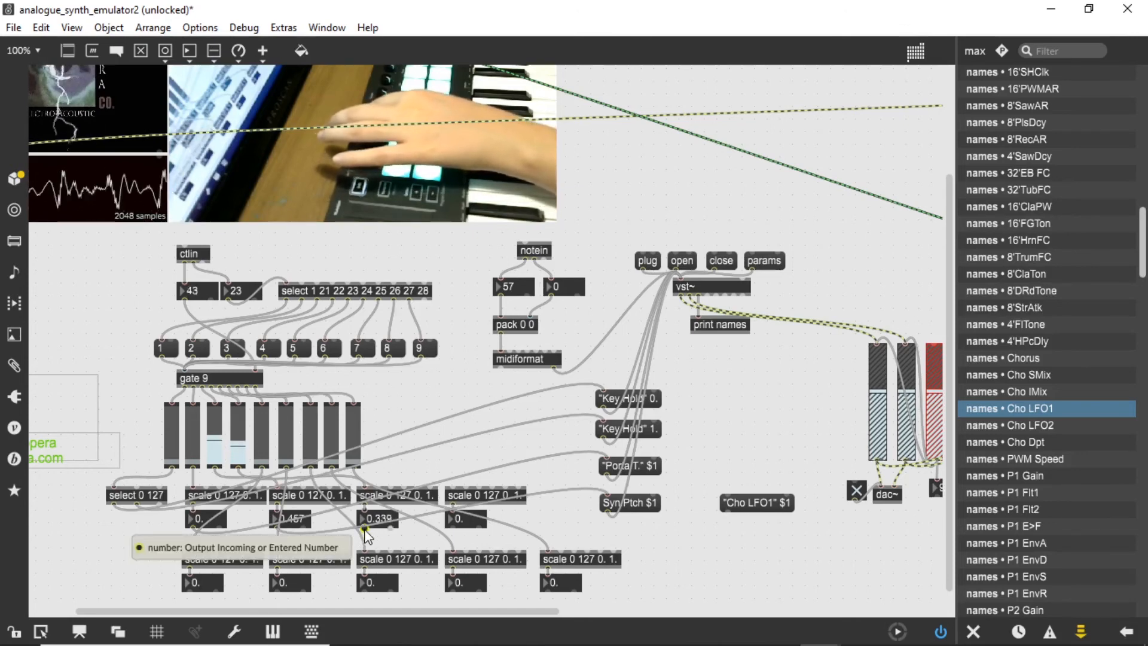
Step: Connect the fourth slider's scaled number to the Cho LFO1 message and the message to vst~, placing it beneath Syn.Ptch
mouse_move(366, 530)
mouse_down()
mouse_move(658, 481)
mouse_move(726, 497)
mouse_move(729, 518)
mouse_move(681, 280)
mouse_up()
click(762, 508)
drag(635, 545, 644, 540)
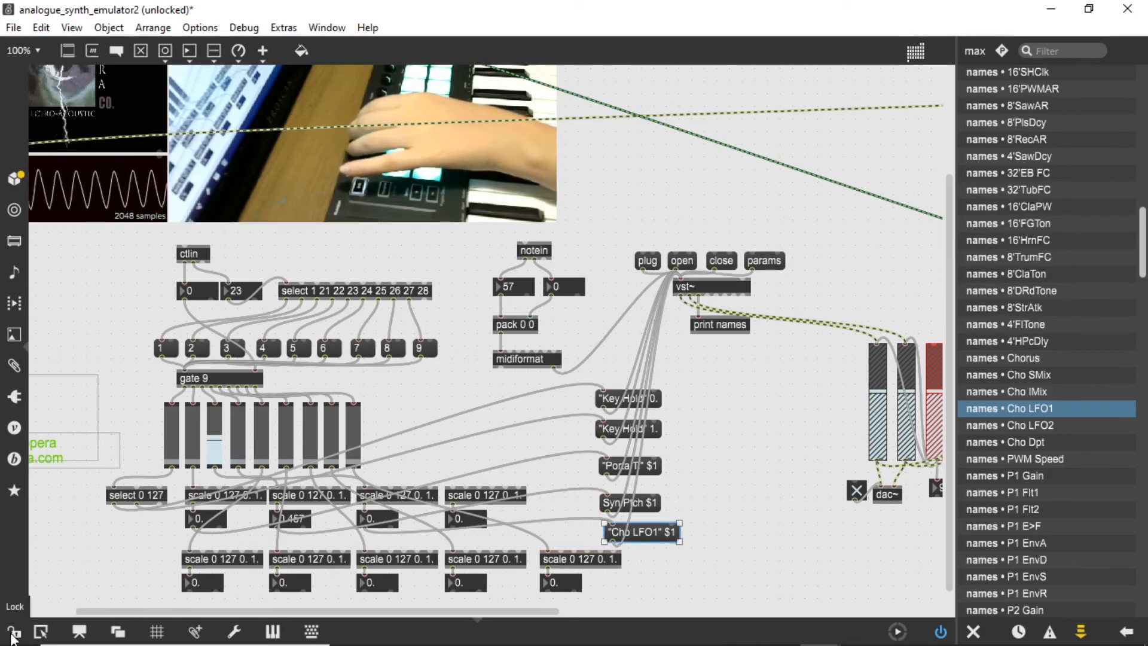
Step: Lock the patch and open the stigma64 plug-in window to test the mapped sliders, then close it
click(3, 632)
click(684, 261)
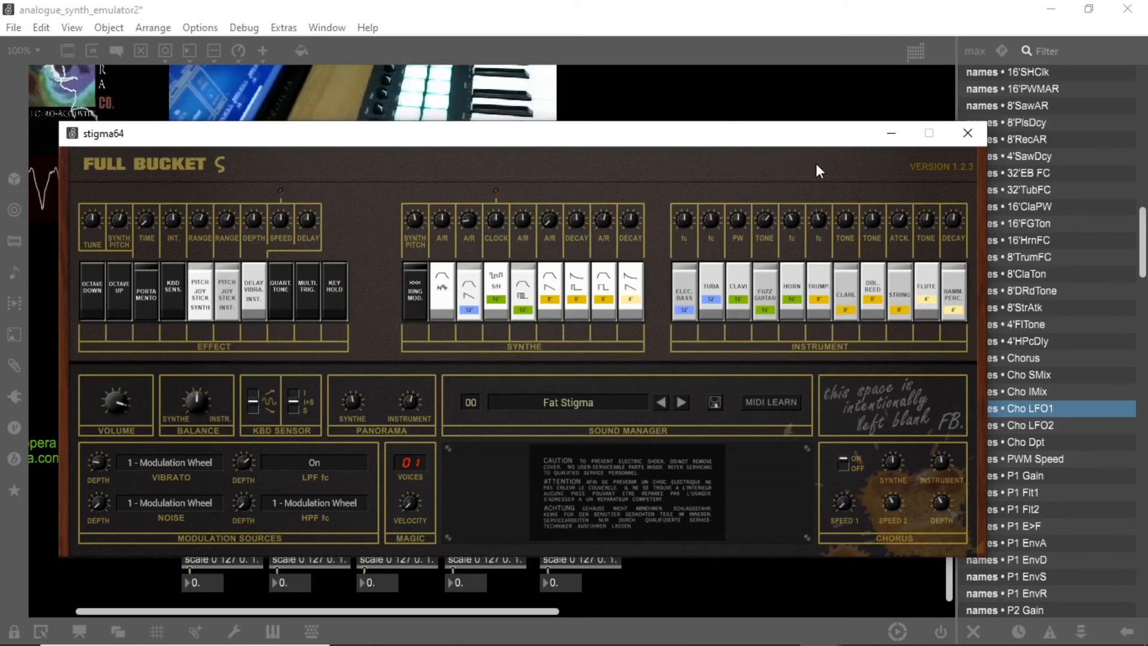
click(967, 133)
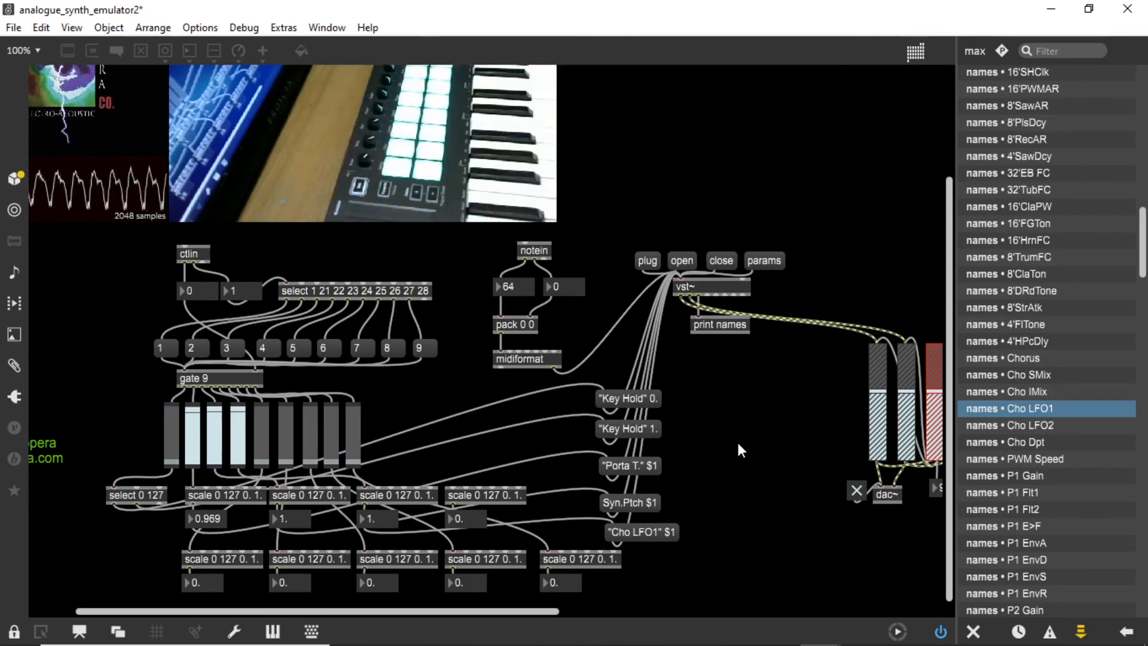
Step: Review the whole patch, from the title and controller section across to the gain sliders, stereo mixer and recording objects
drag(950, 293, 979, 147)
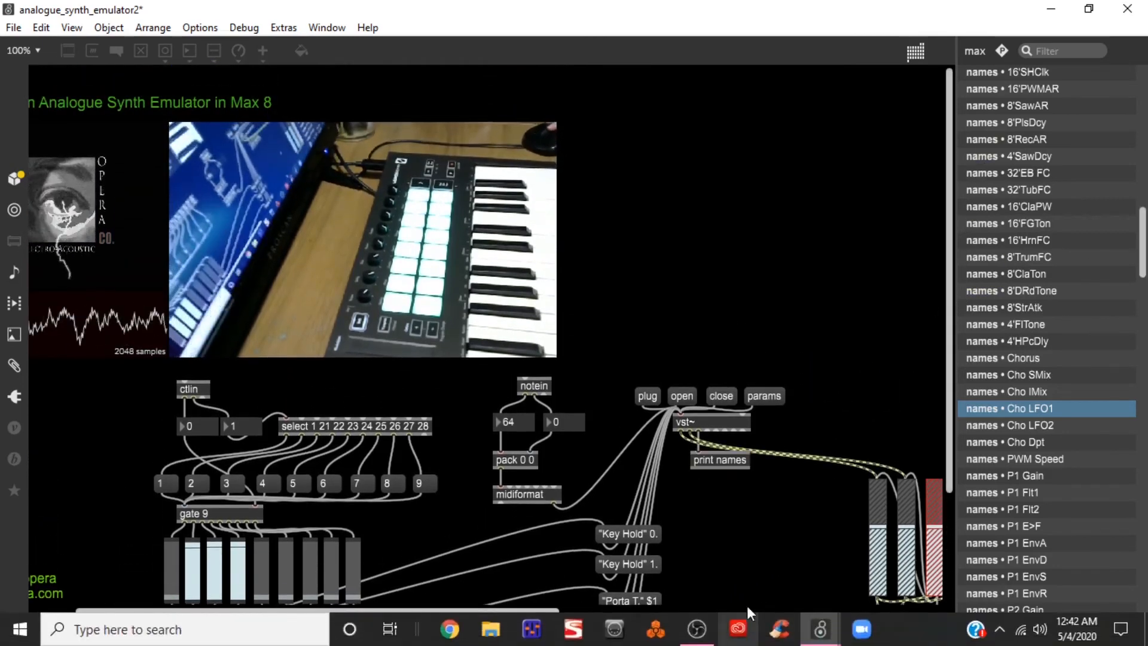
drag(521, 605, 463, 611)
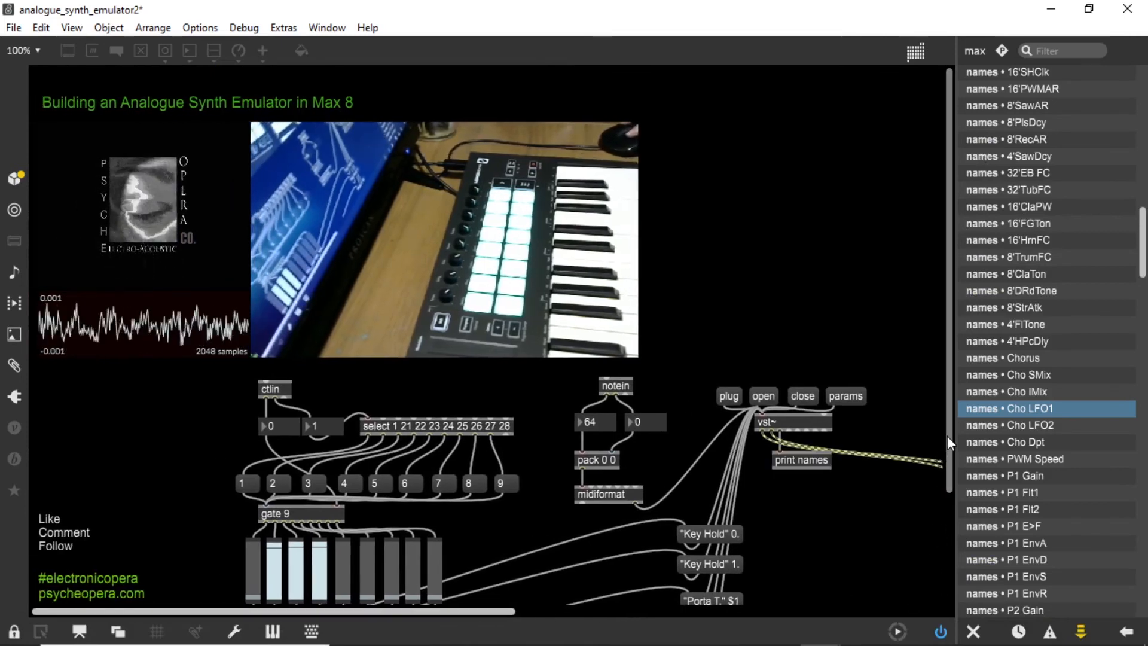
drag(947, 436, 949, 401)
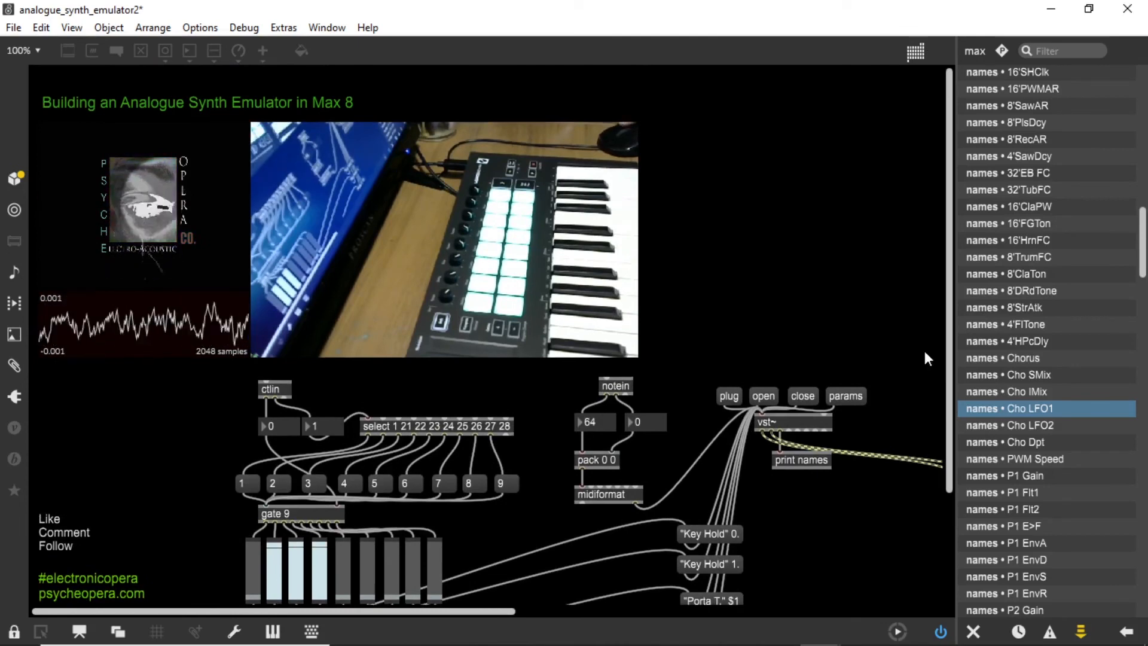
mouse_move(488, 612)
mouse_down()
mouse_move(503, 612)
mouse_move(470, 615)
mouse_up()
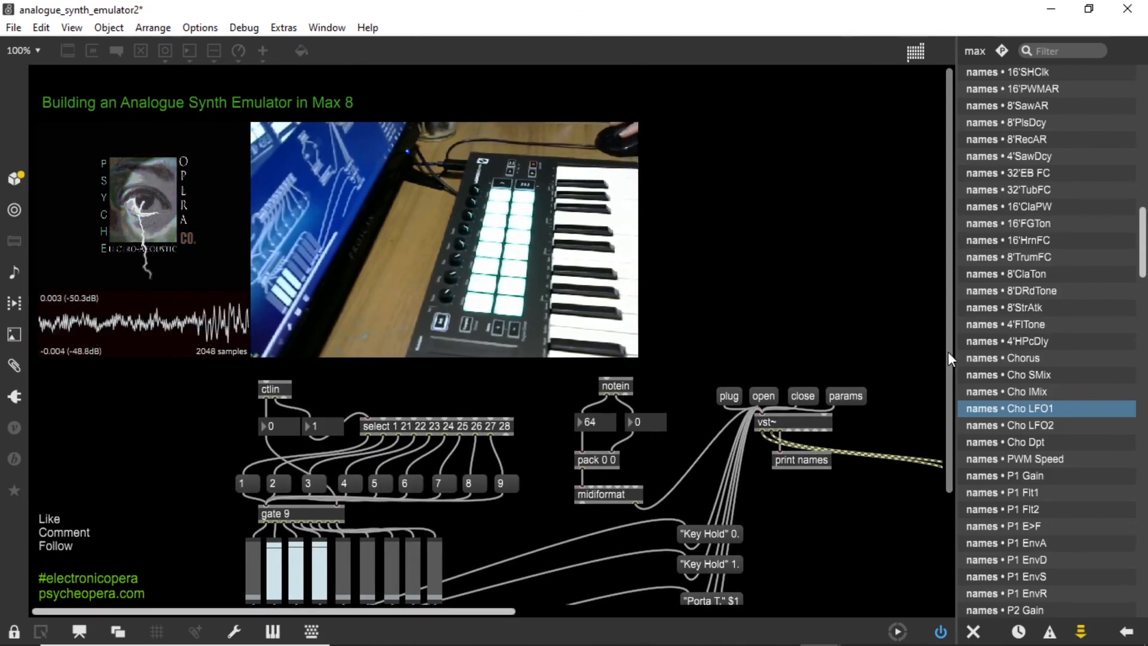
drag(948, 352, 933, 461)
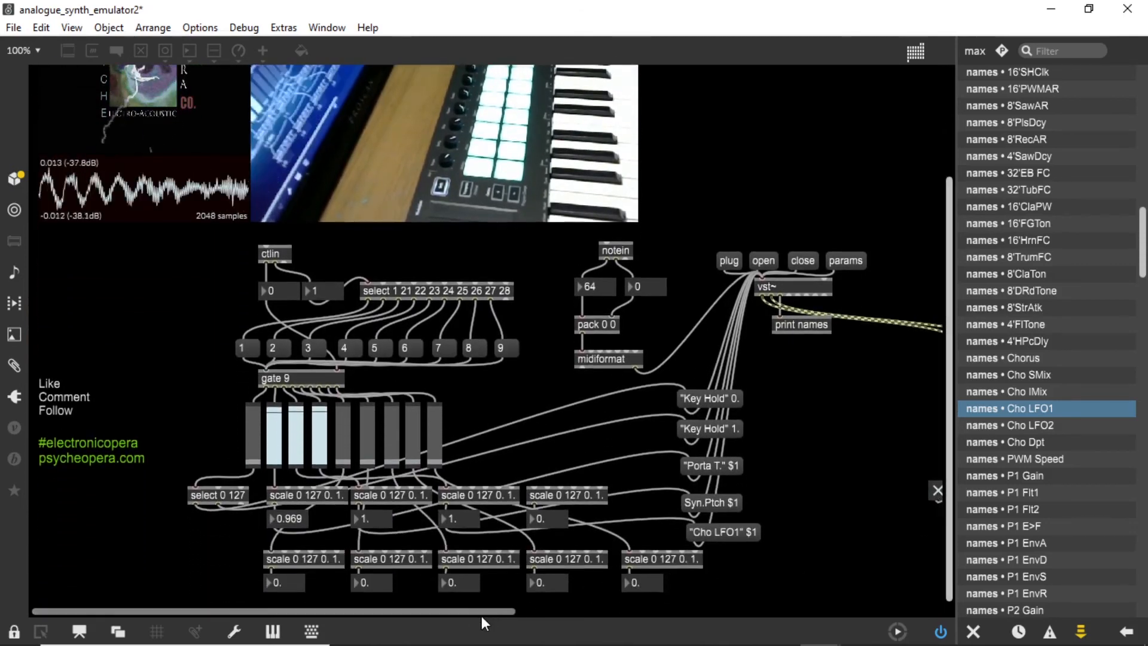
drag(482, 611, 906, 611)
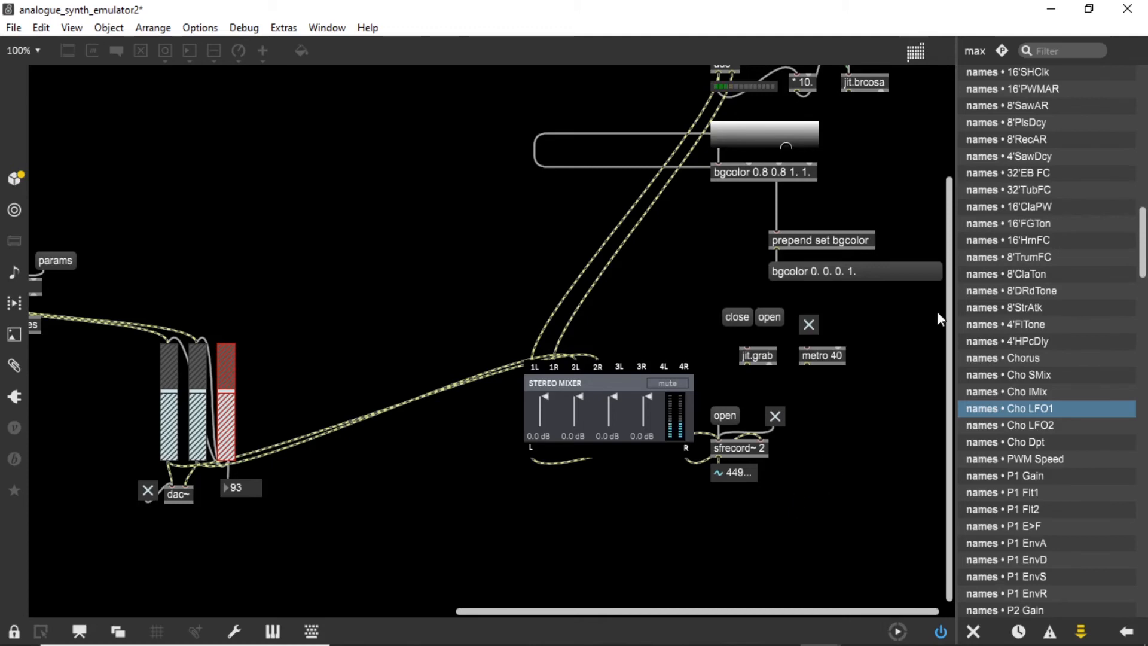
drag(745, 607, 322, 612)
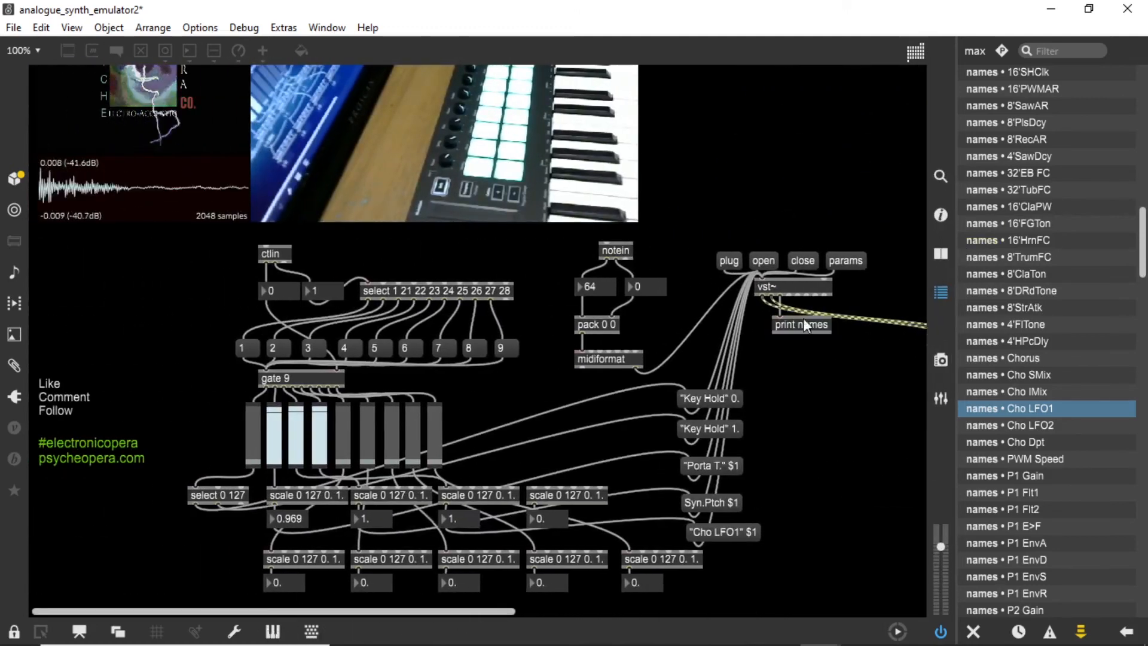
mouse_move(697, 645)
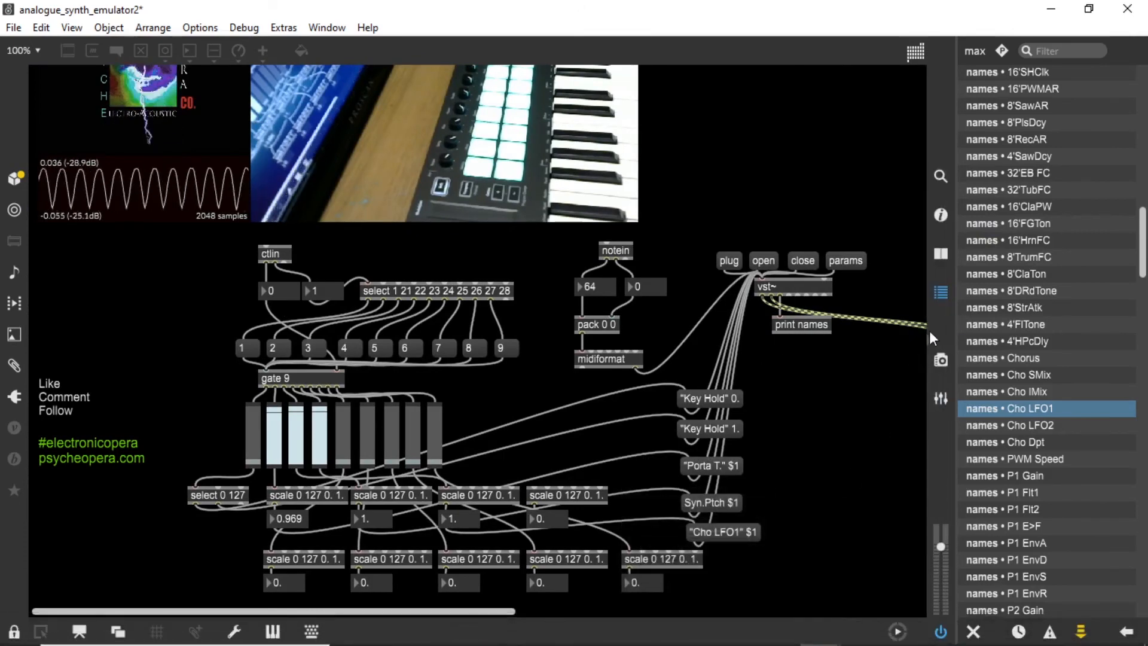
drag(949, 365, 939, 207)
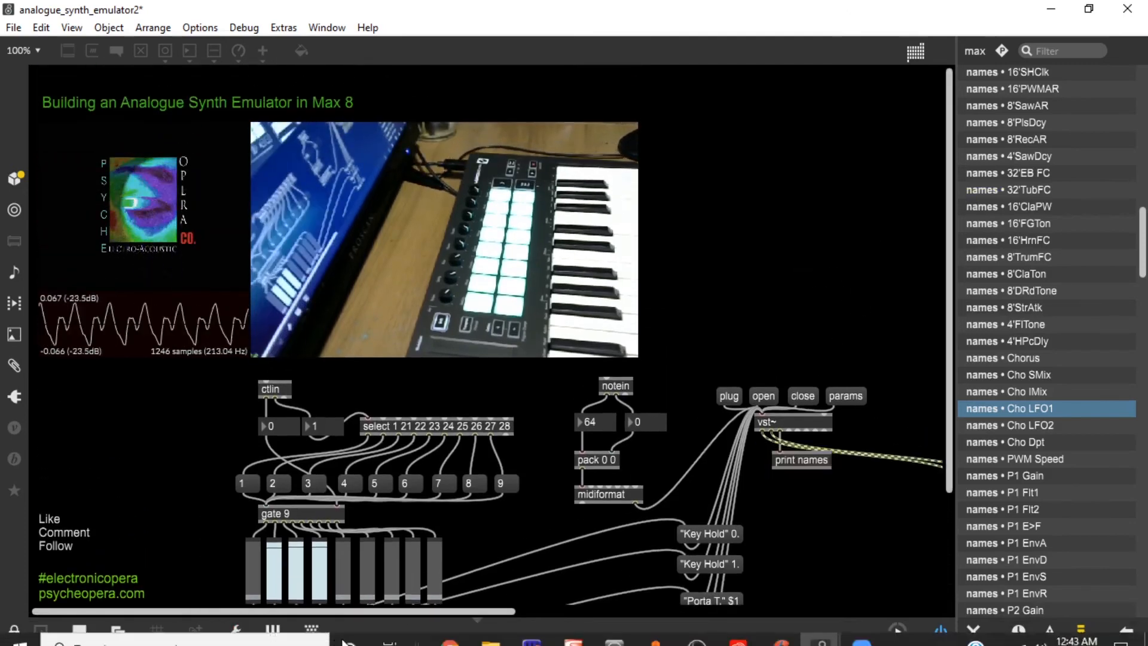
drag(408, 609, 752, 579)
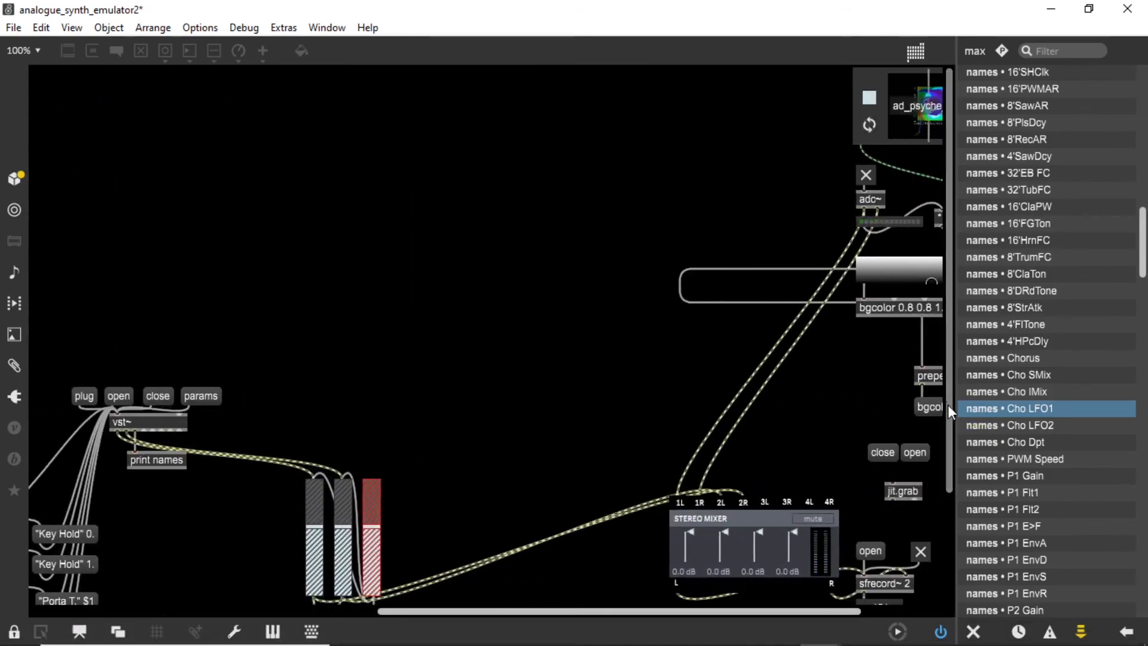
drag(948, 404, 614, 625)
drag(533, 619, 477, 619)
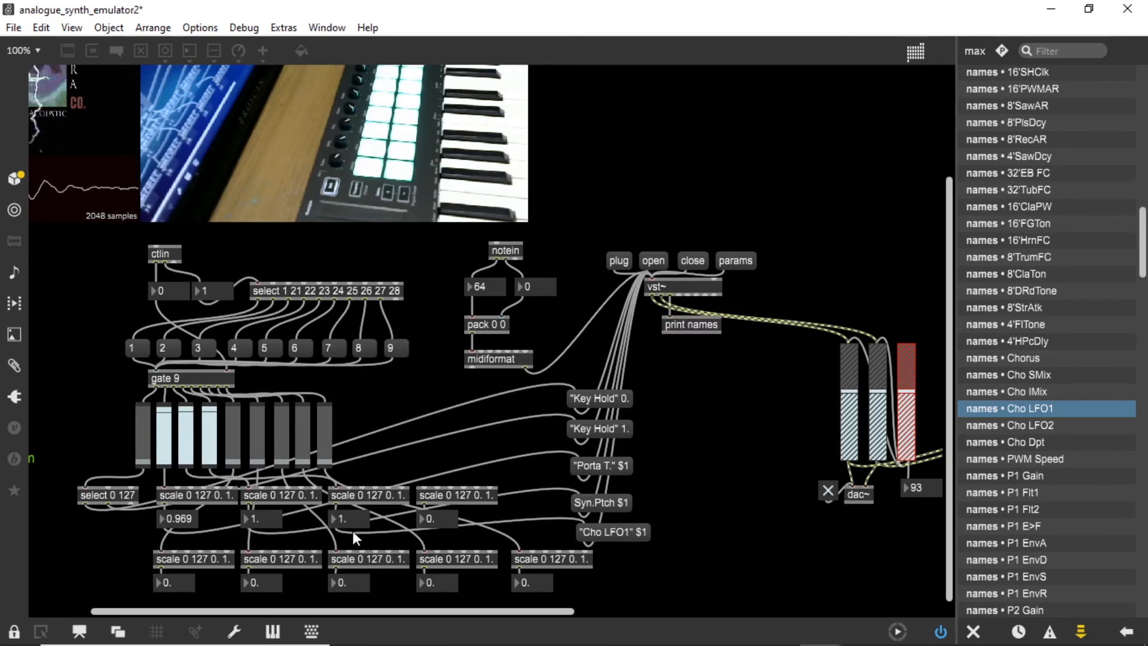
Step: Unlock the patch, add an sfrecord~ 2 object and place it beside the dac~ toggle
click(12, 632)
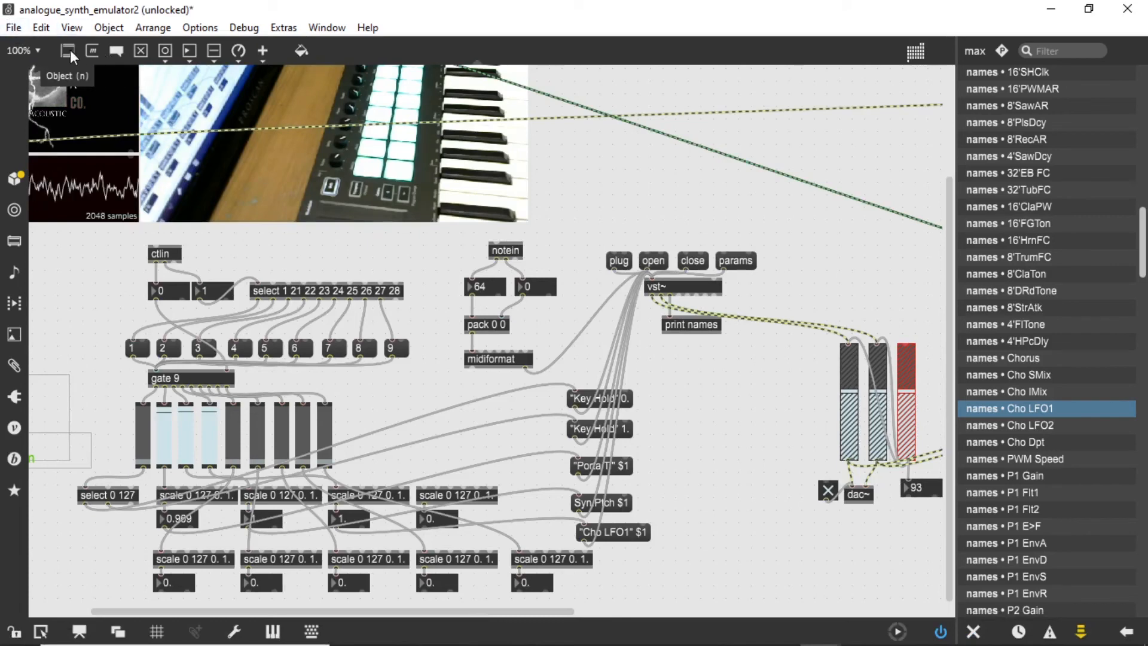
text(n)
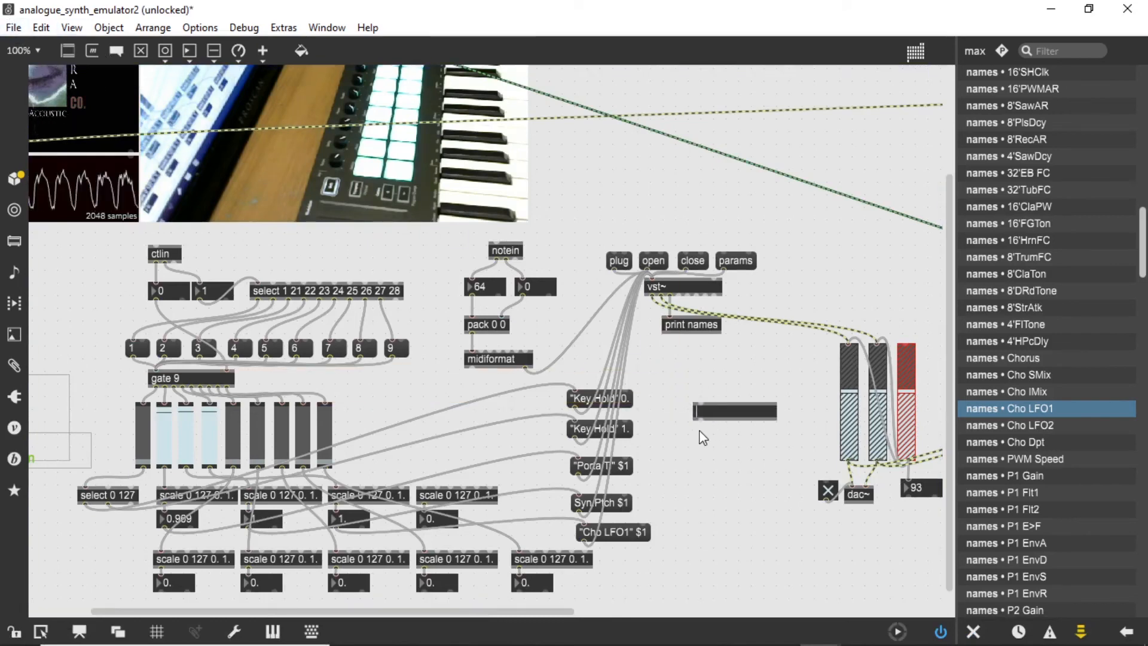
text(sfrecord~)
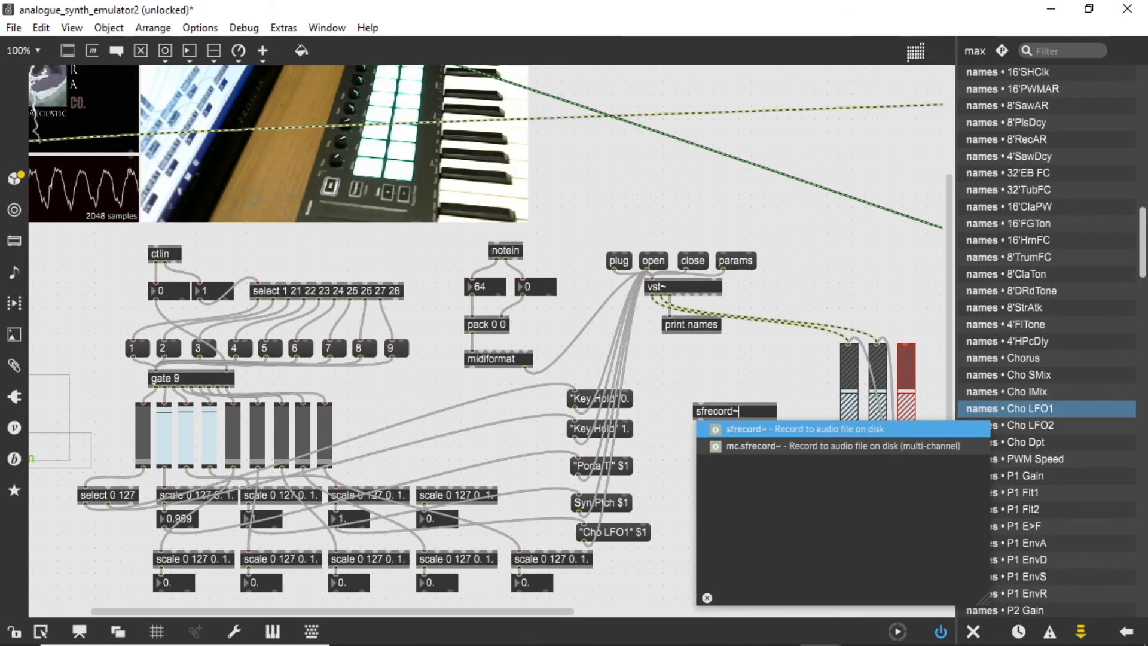
text(2)
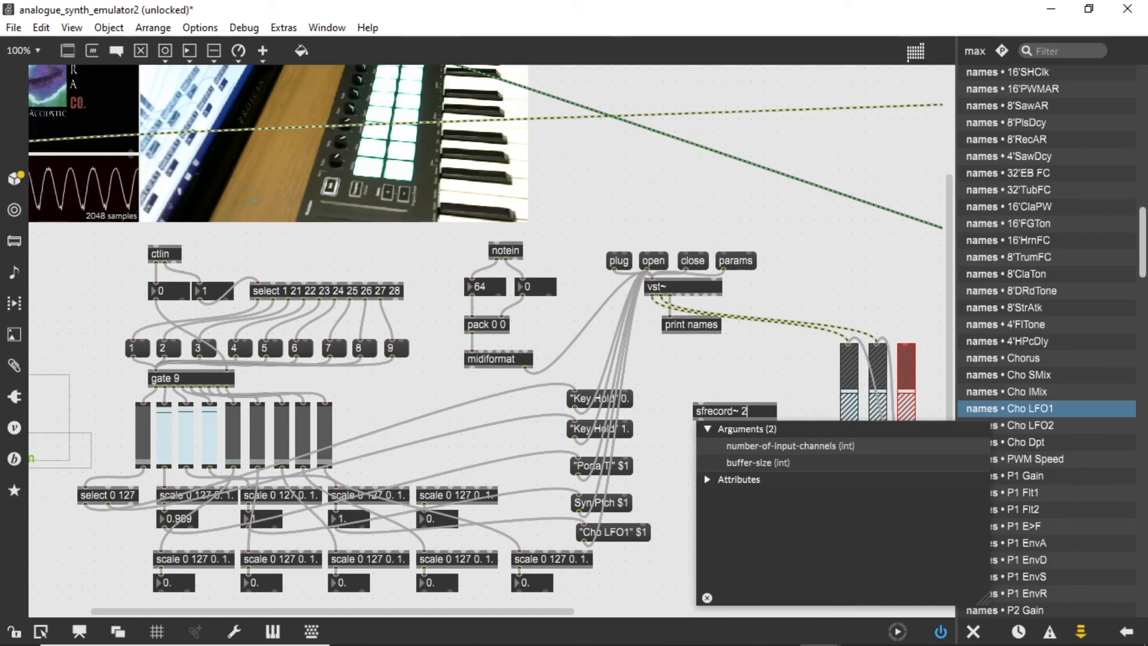
click(785, 356)
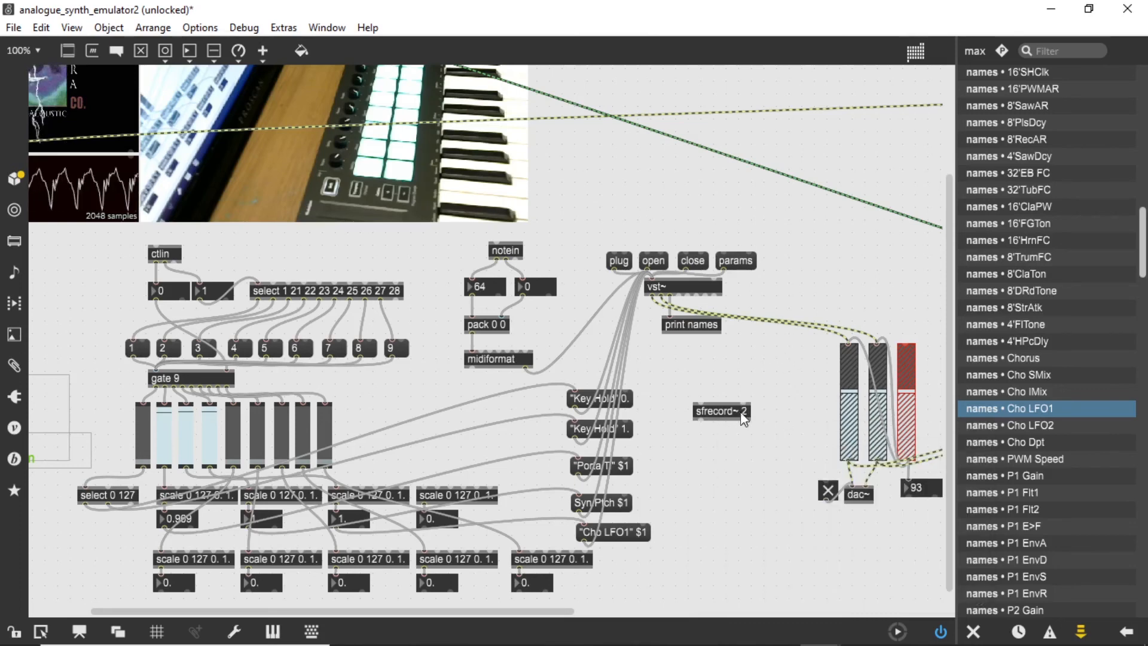
click(733, 418)
drag(734, 418, 742, 497)
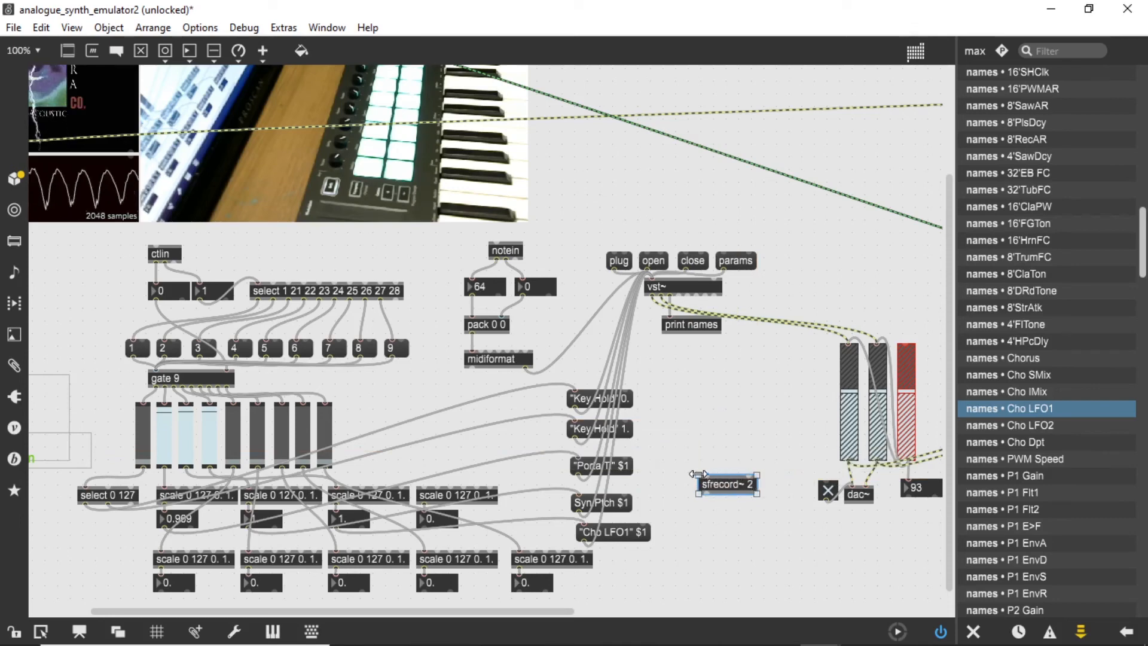
Step: Add an open message and a toggle above sfrecord~ 2 and connect both to its first inlet
drag(92, 50, 703, 446)
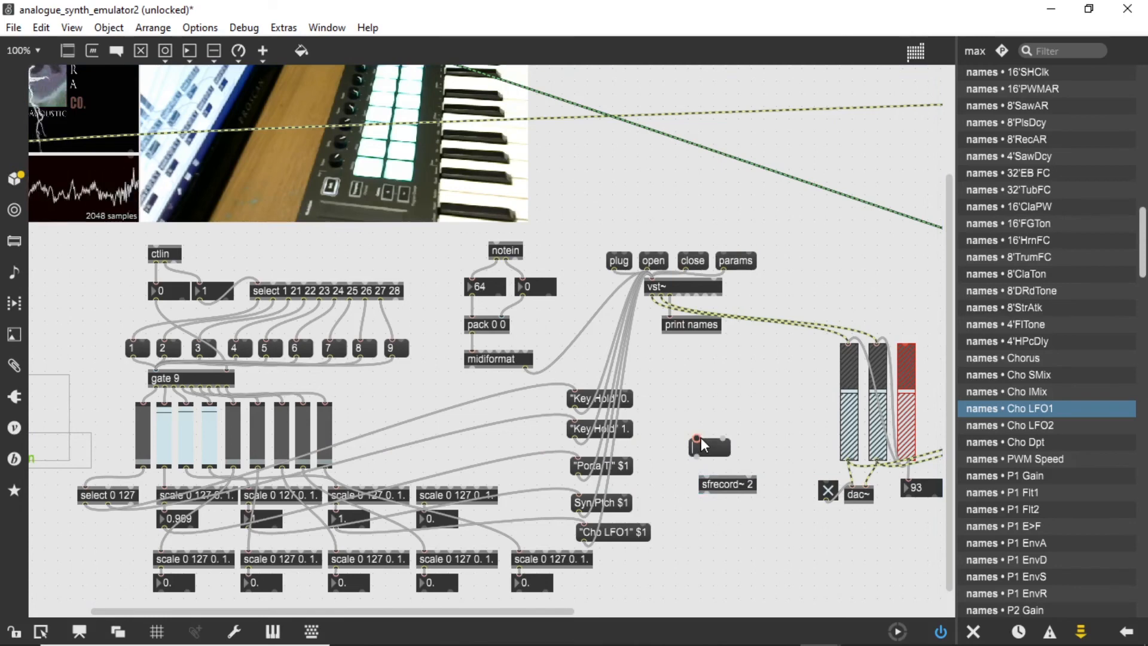
text(open)
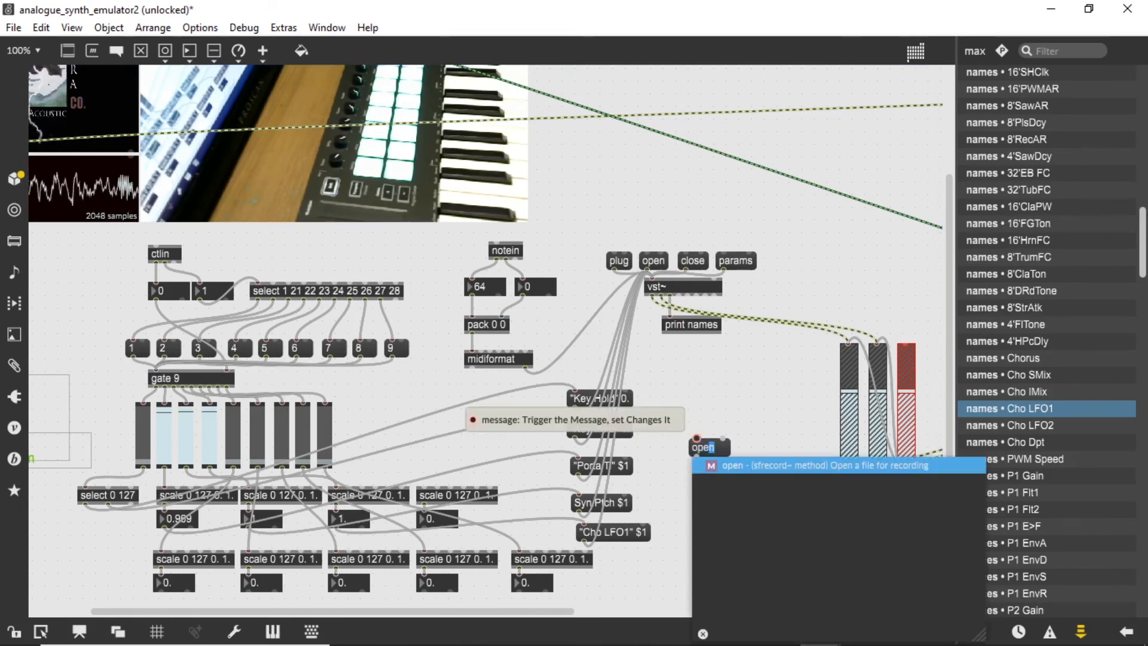
click(813, 401)
drag(469, 611, 380, 610)
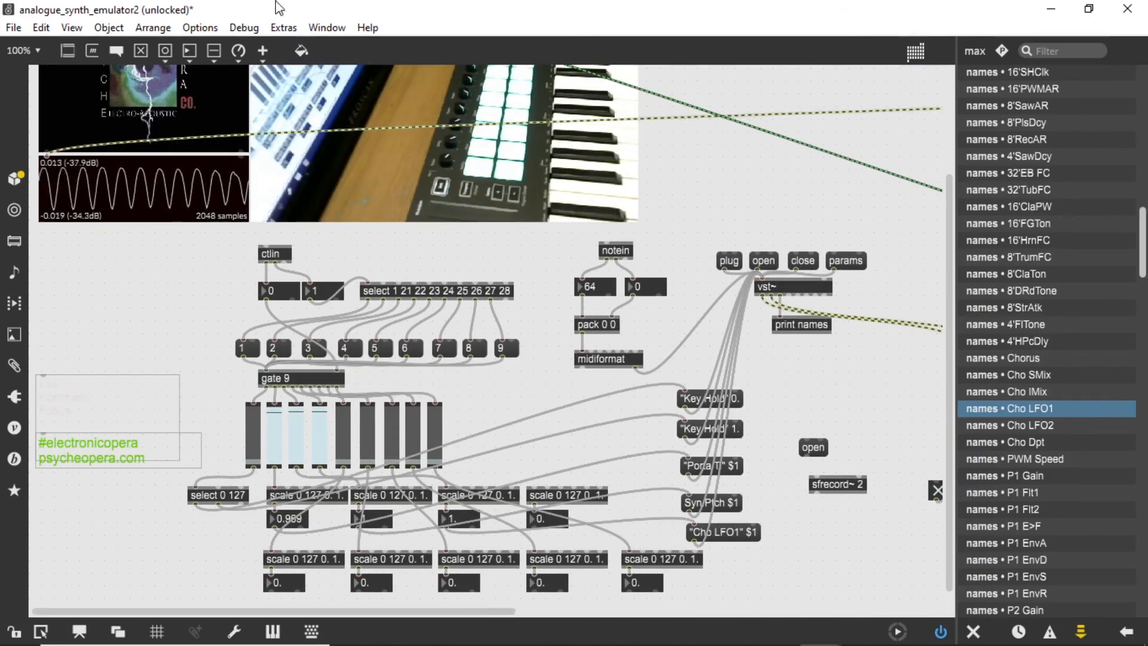
drag(144, 52, 819, 477)
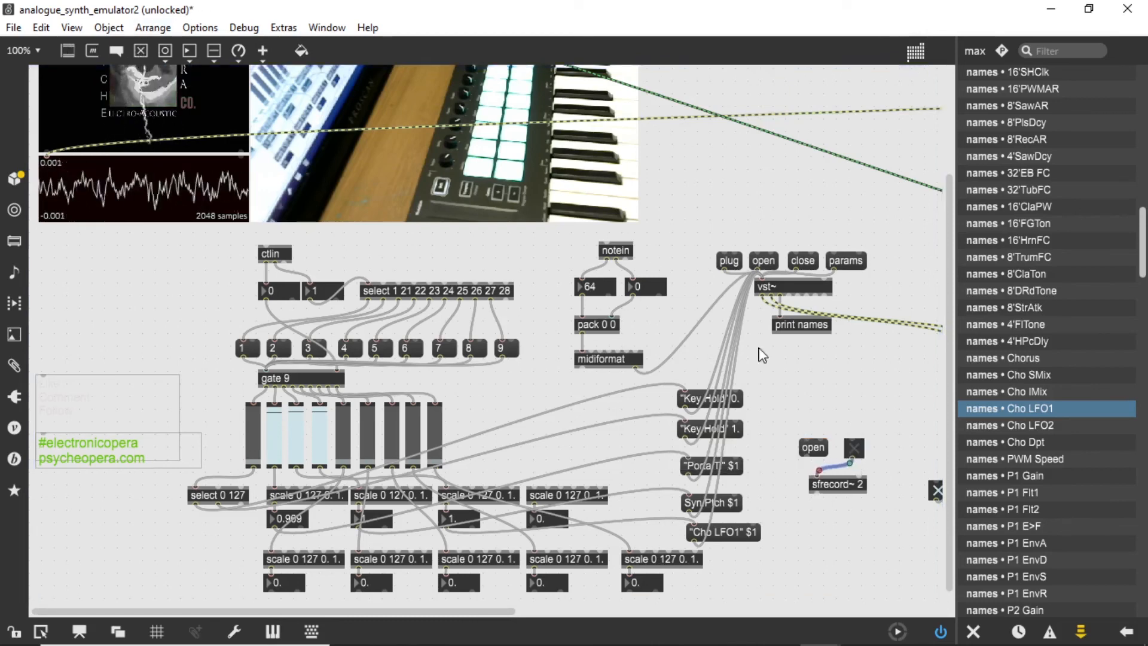
drag(803, 456, 814, 479)
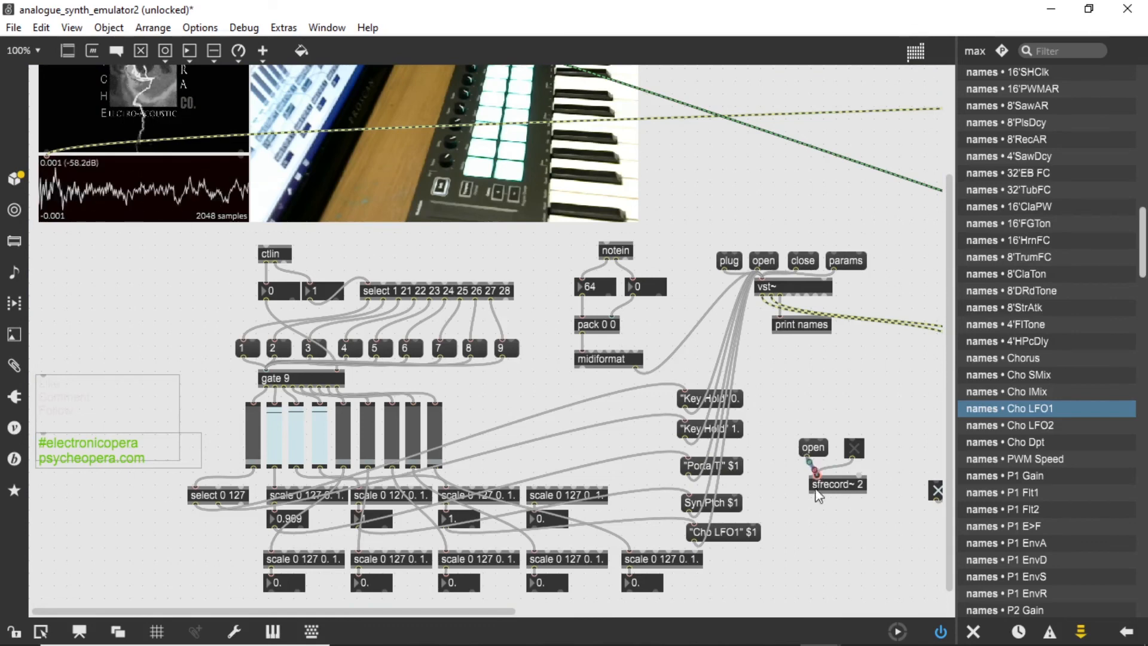
Step: Connect the left and right gain slider outputs to the two inlets of sfrecord~ 2 and lock the patch
scroll(548, 628, right, 5)
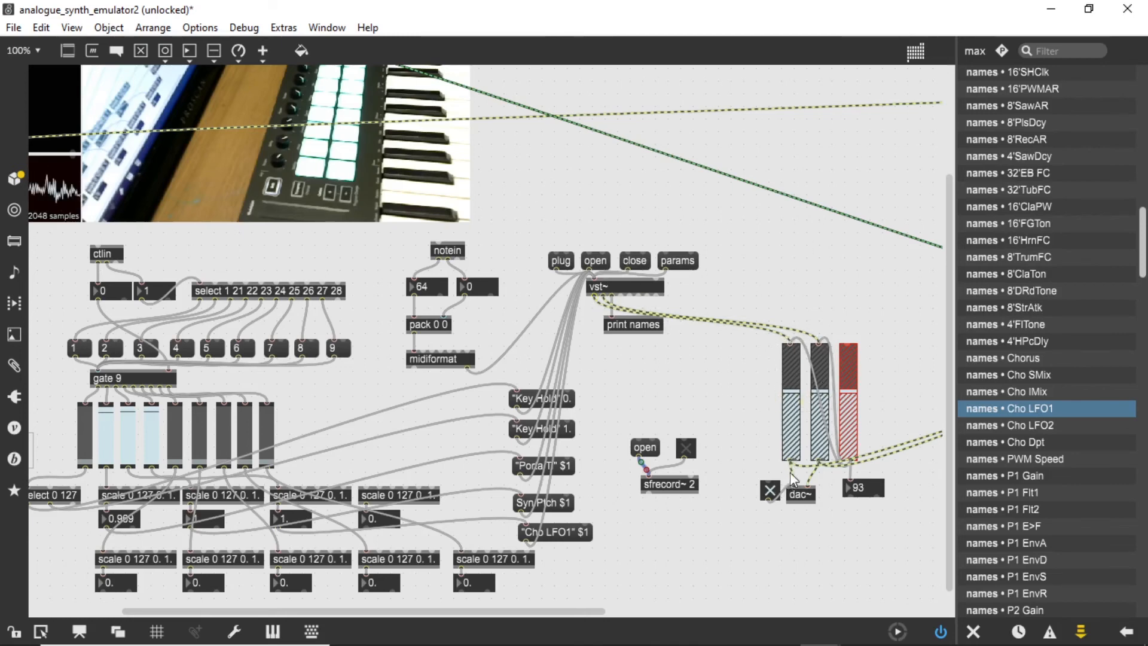
drag(650, 484, 650, 476)
drag(819, 462, 693, 472)
click(10, 632)
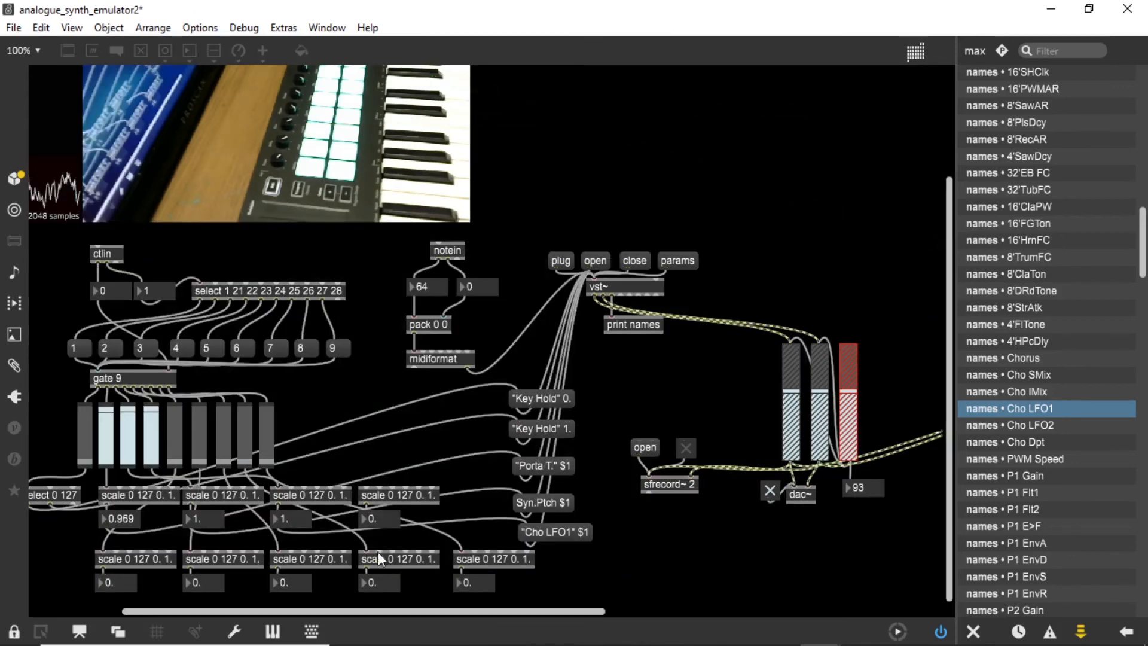
Step: Check the recording's file-type options with Desktop as destination, cancel, and view the dac~ Audio Status window before closing it
click(649, 455)
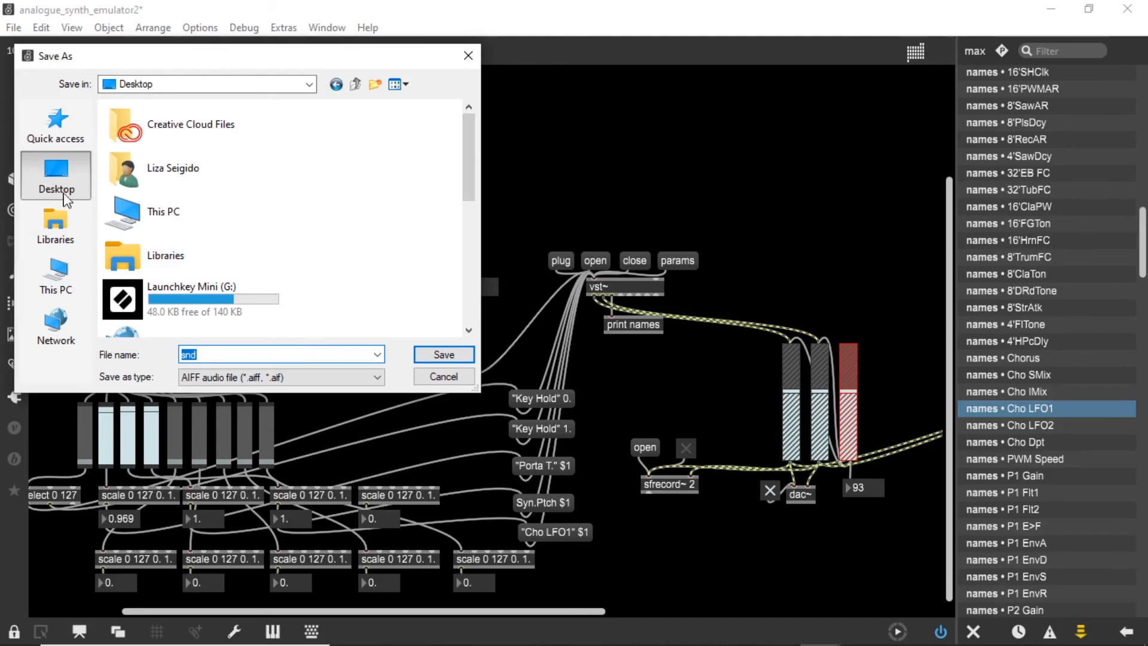
click(307, 377)
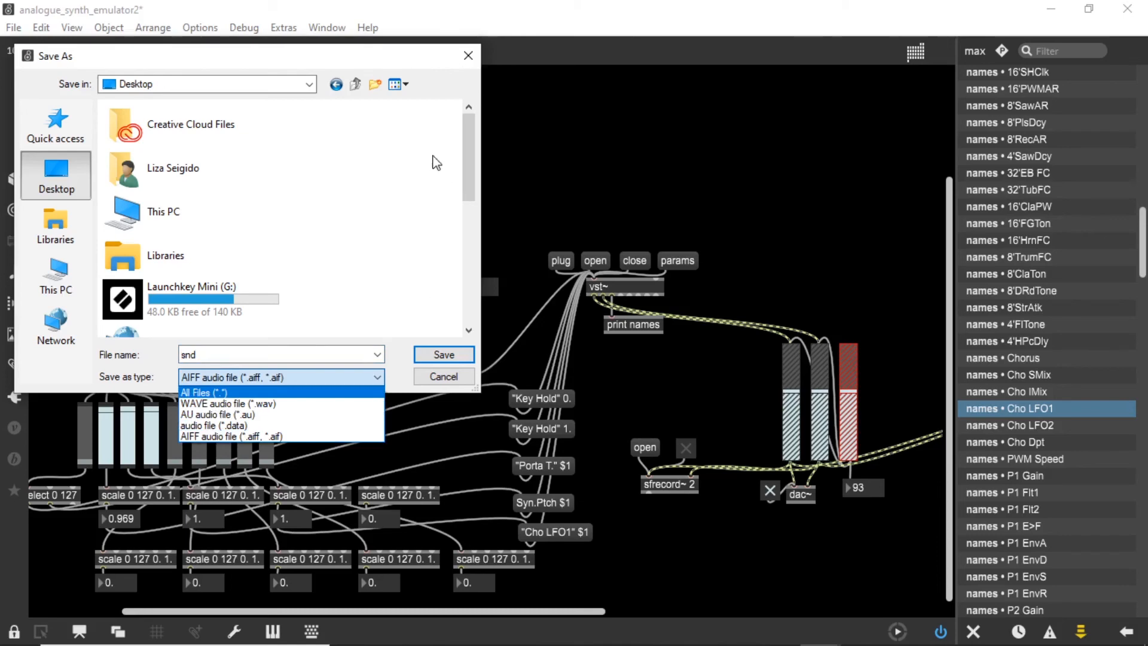
click(472, 60)
click(469, 56)
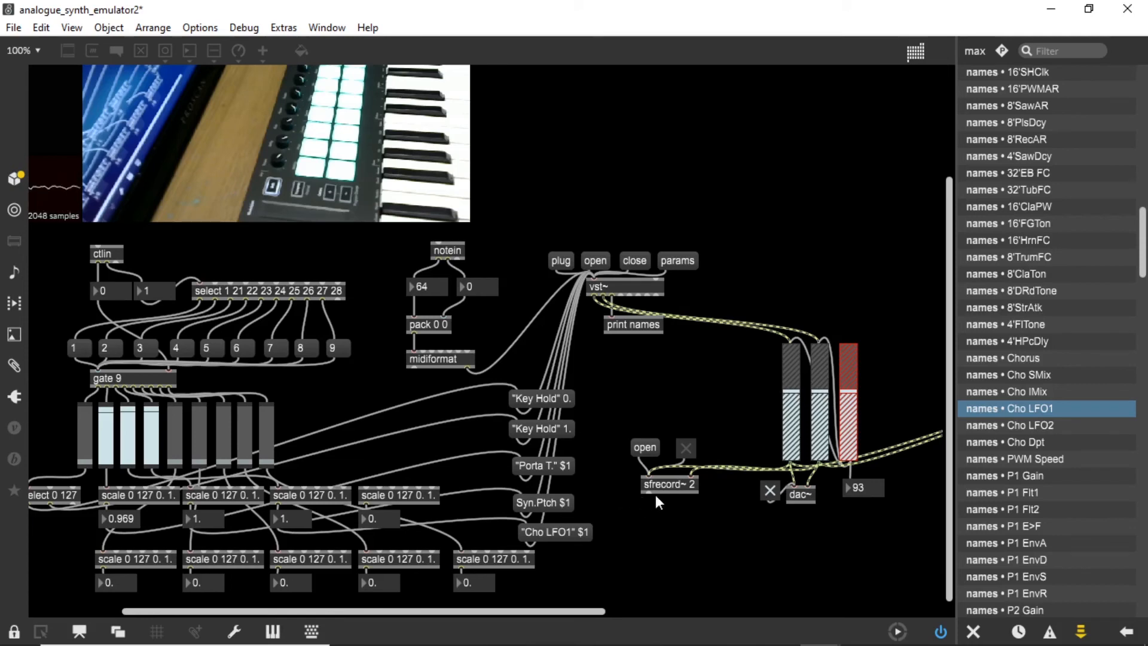
double_click(797, 497)
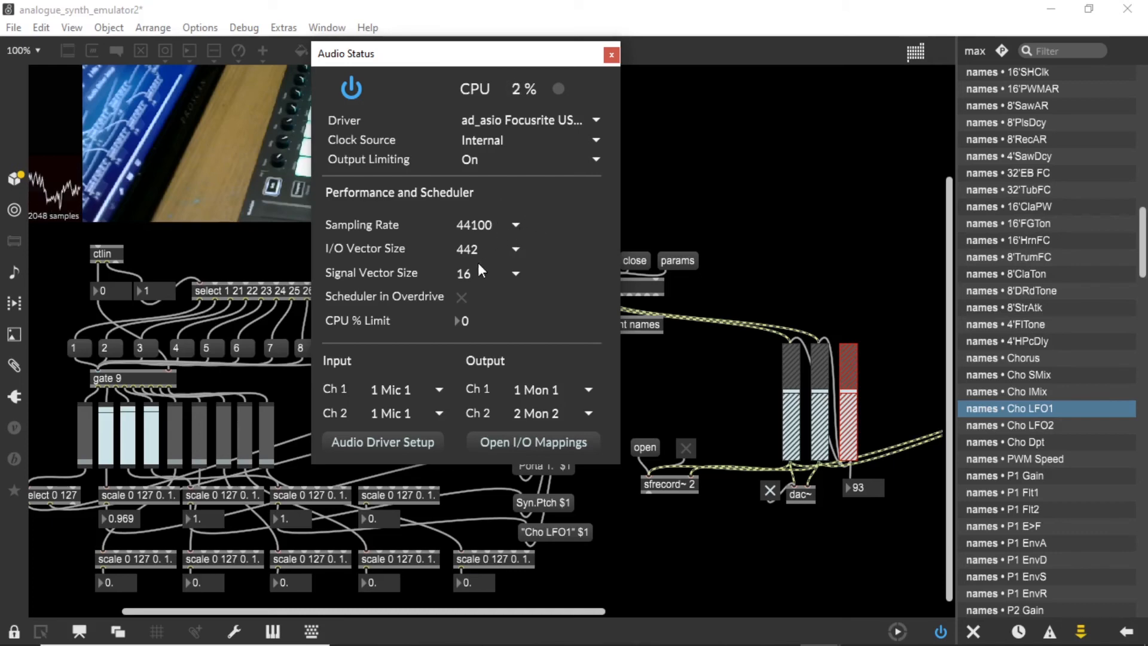
click(608, 58)
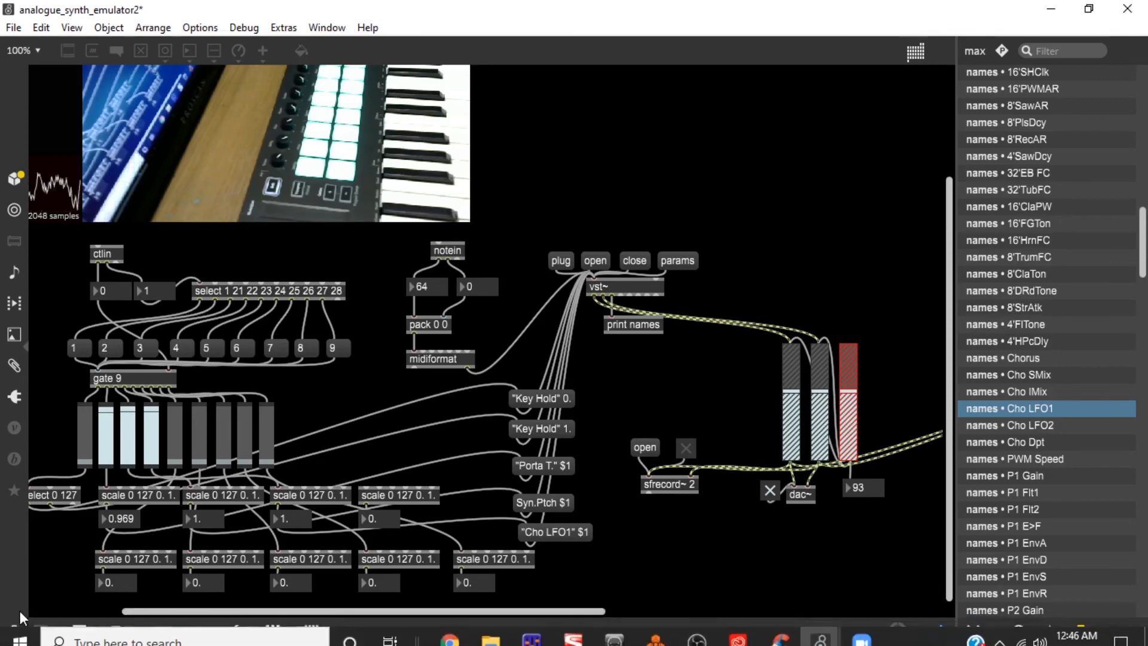
Step: Unlock the patch and delete the sfrecord~ 2 object near the dac~ together with its open message and toggle
key(ctrl+e)
drag(616, 422, 703, 528)
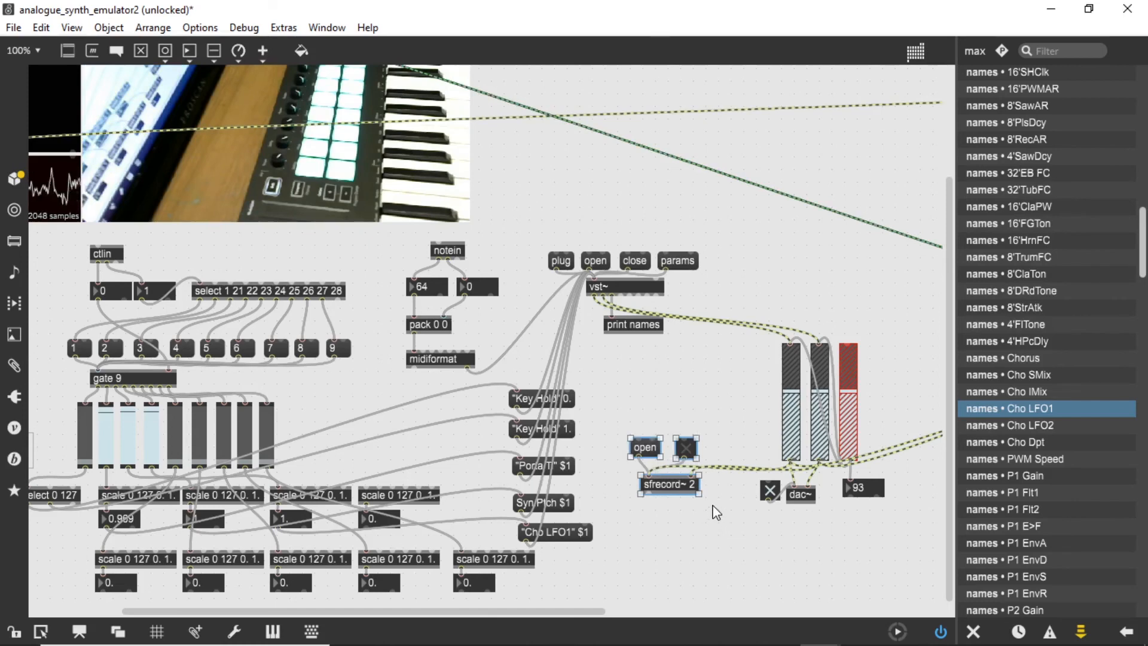
key(Delete)
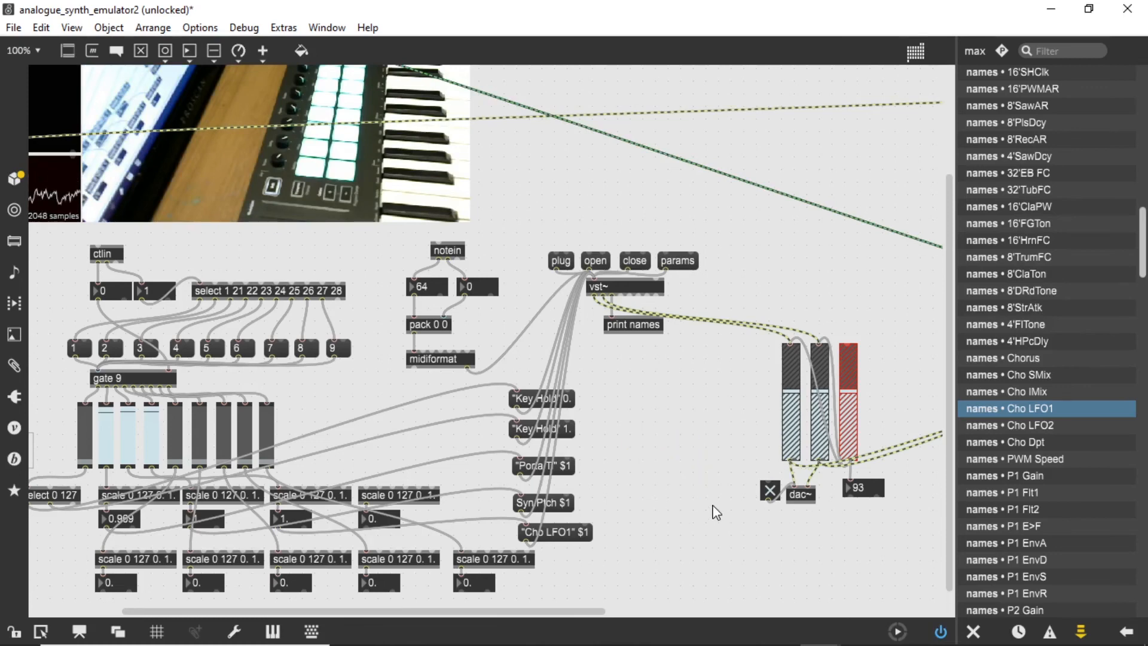
Step: Check the existing stereo mixer and recording objects, and browse the BEAP modules and the plug-in list for an audio effect
mouse_move(575, 610)
mouse_down()
mouse_move(716, 606)
mouse_move(677, 597)
mouse_move(751, 575)
mouse_move(726, 582)
mouse_move(826, 570)
mouse_up()
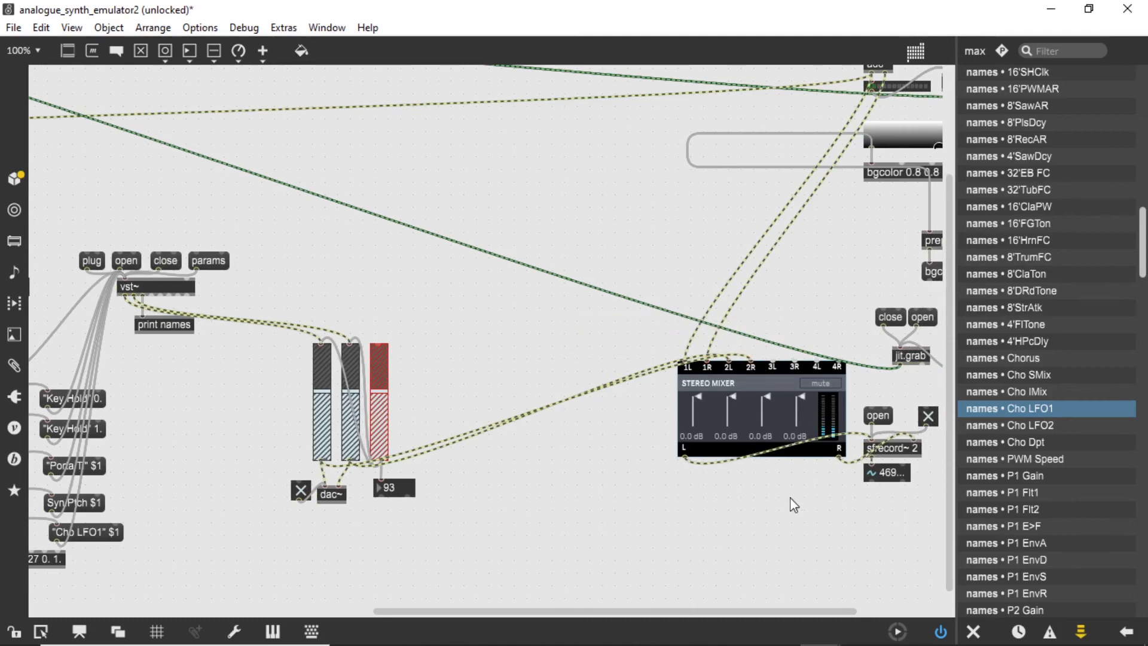
drag(614, 611, 275, 645)
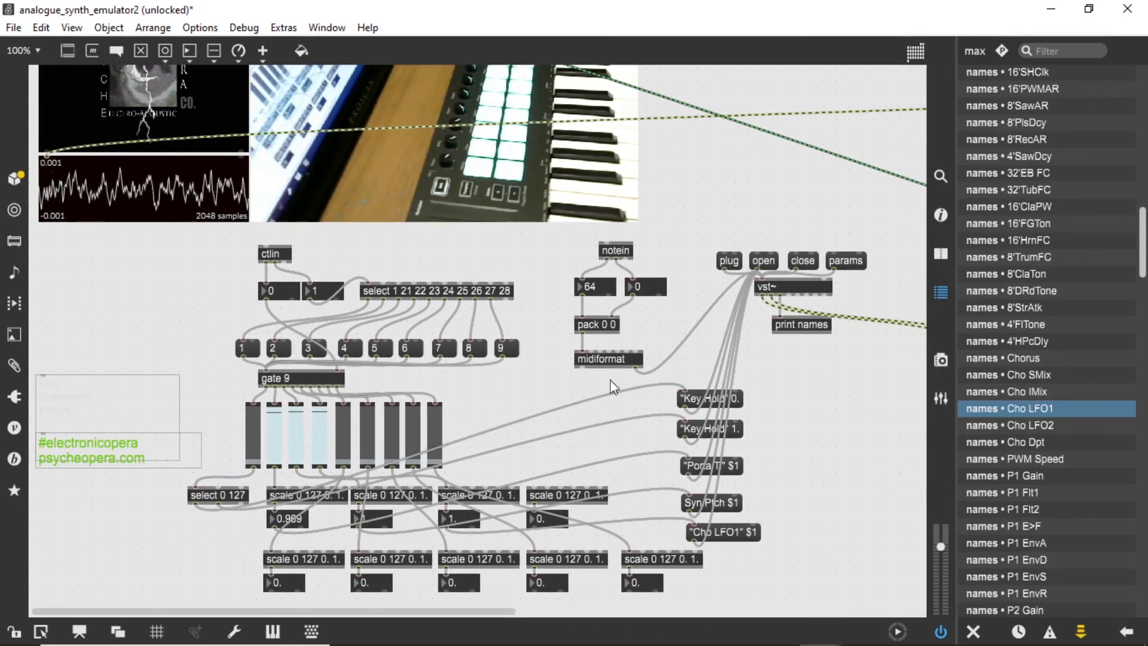
drag(949, 249, 952, 132)
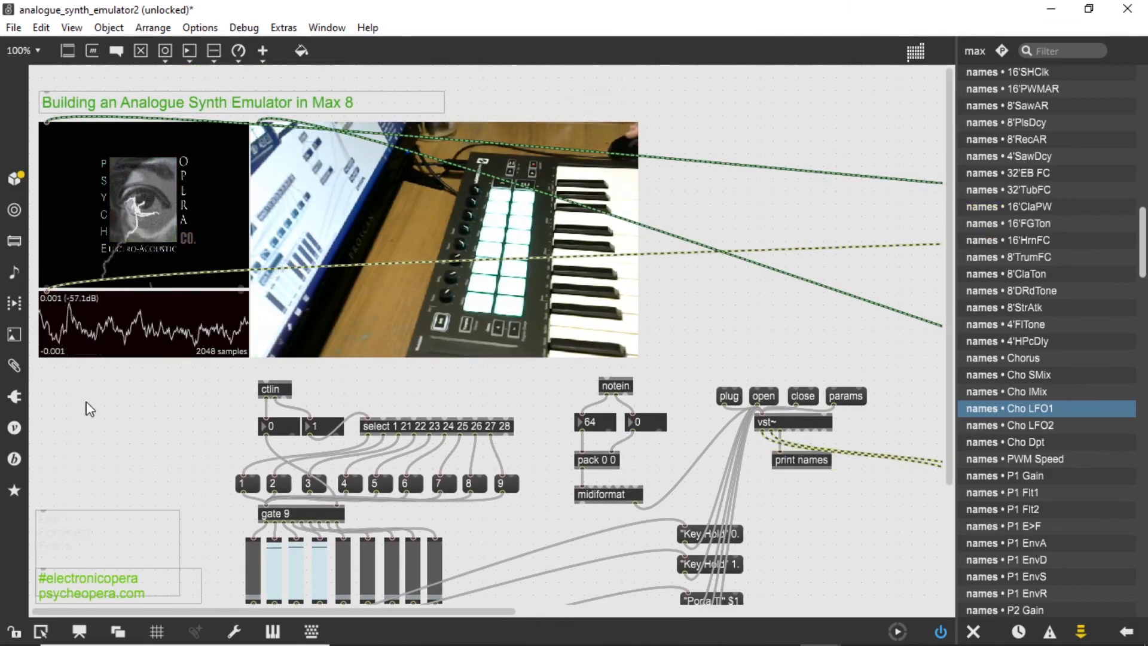
click(11, 461)
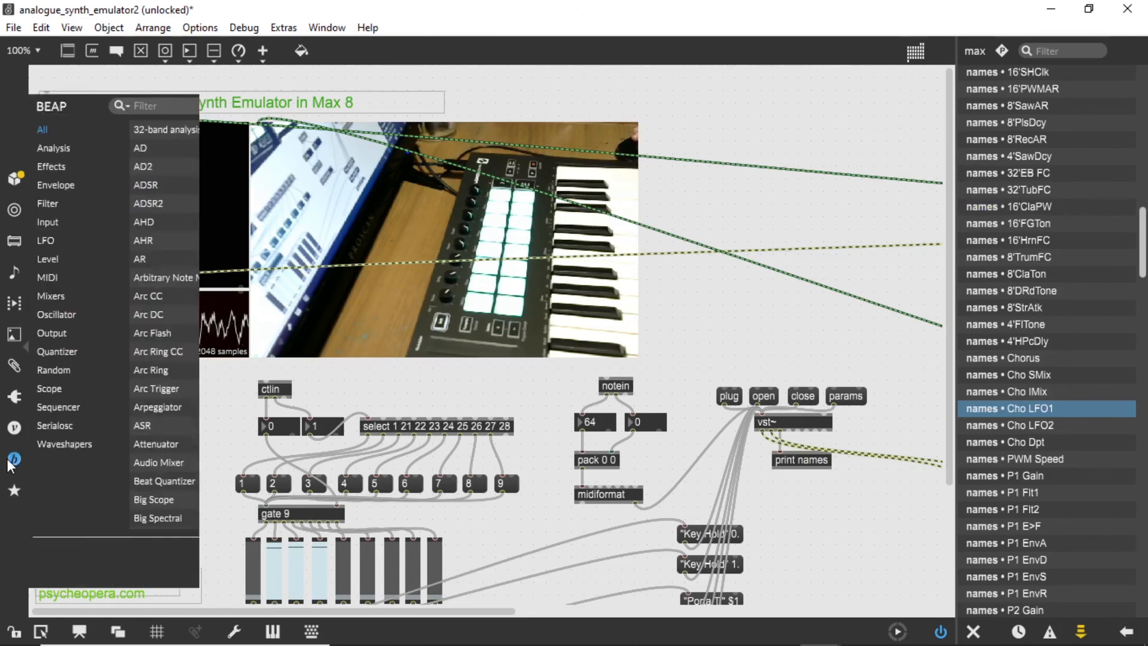
click(24, 401)
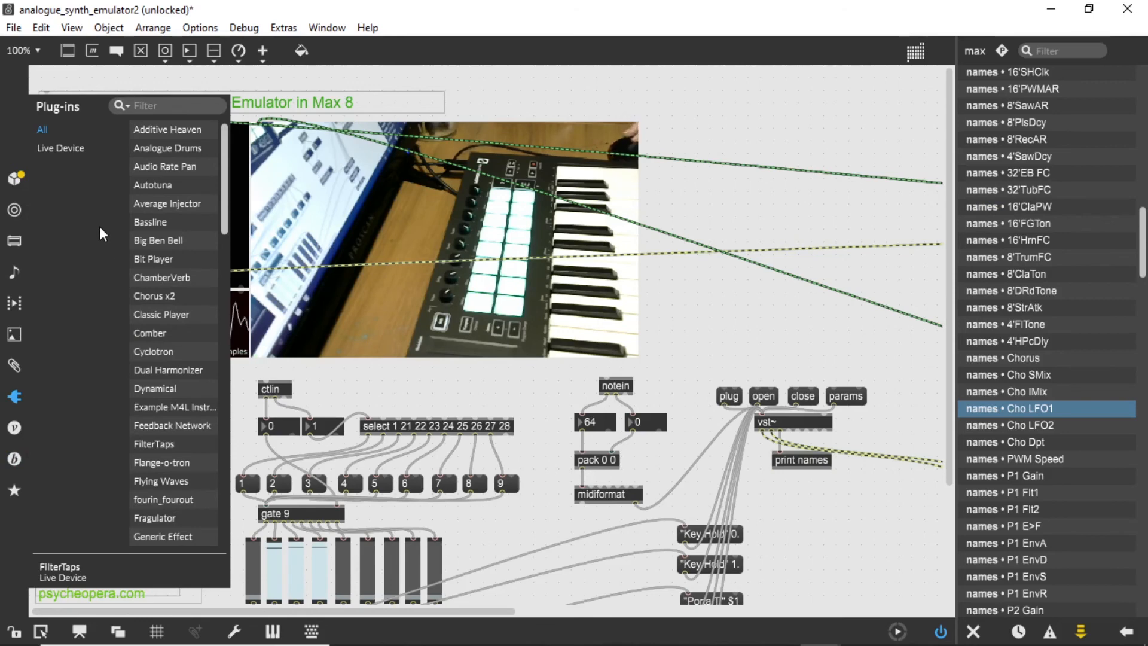
scroll(154, 234, down, 15)
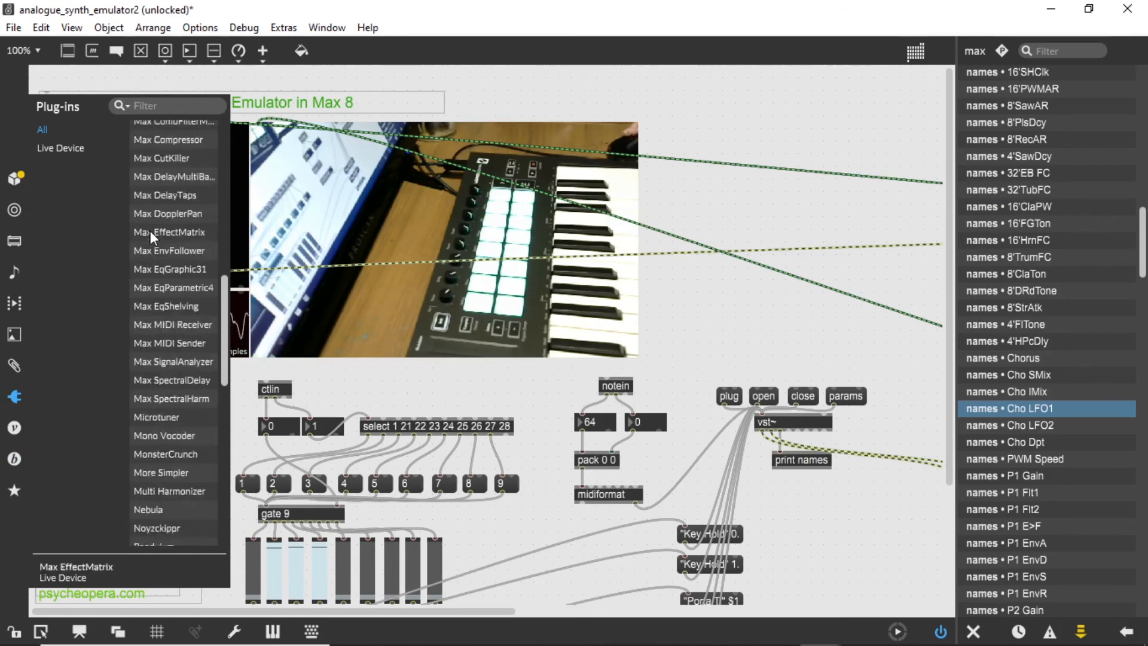
scroll(154, 238, down, 3)
scroll(151, 238, up, 15)
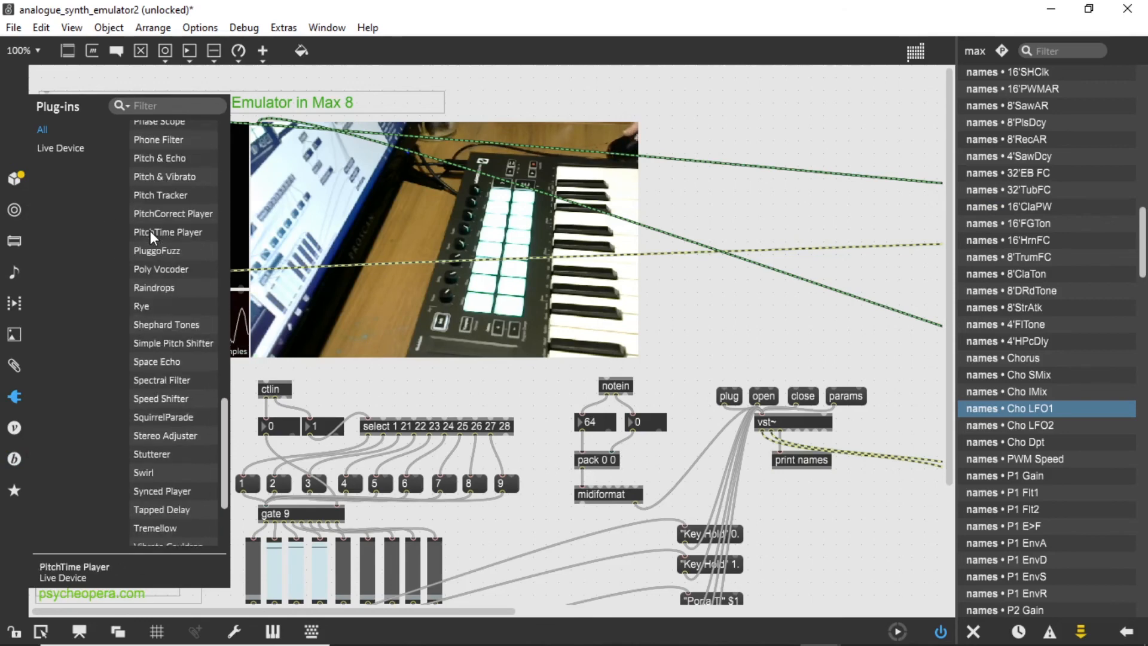
scroll(151, 238, up, 15)
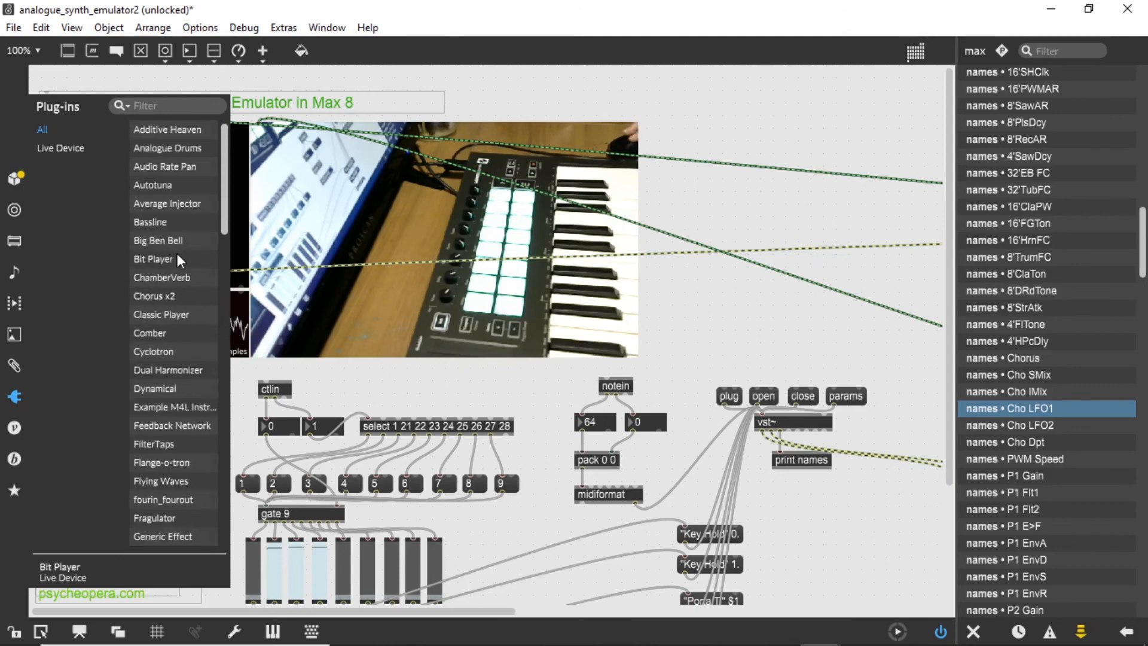
scroll(179, 260, down, 5)
scroll(180, 260, up, 5)
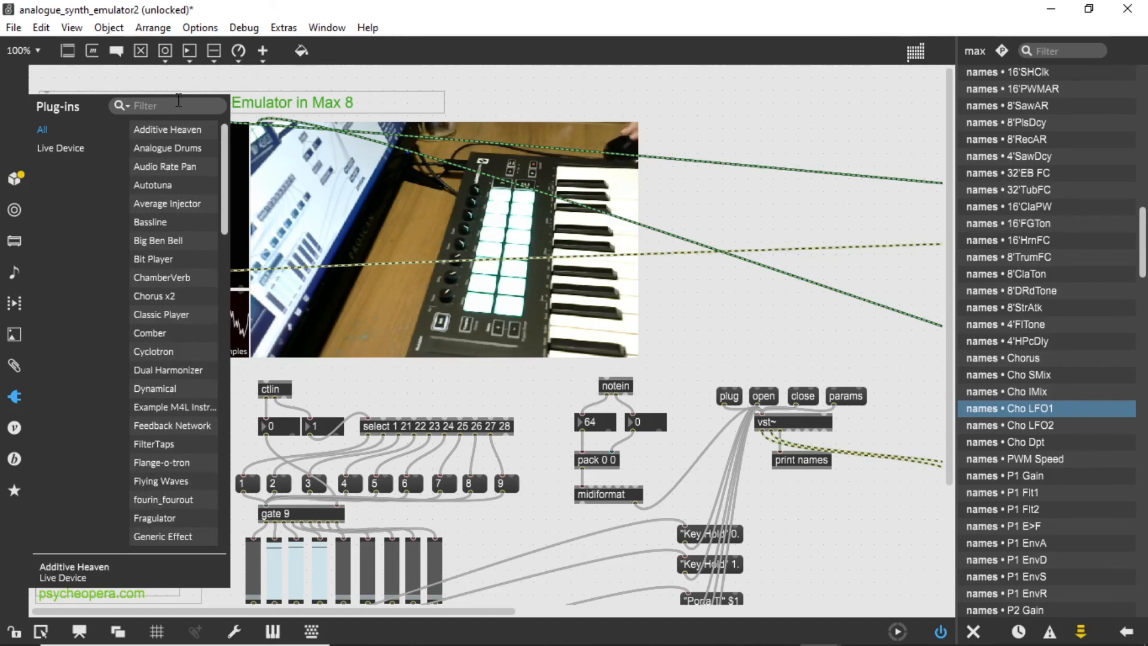
Step: Search the plug-ins for "spa" and add Space Echo to the empty area beside the camera view
click(178, 107)
text(spa)
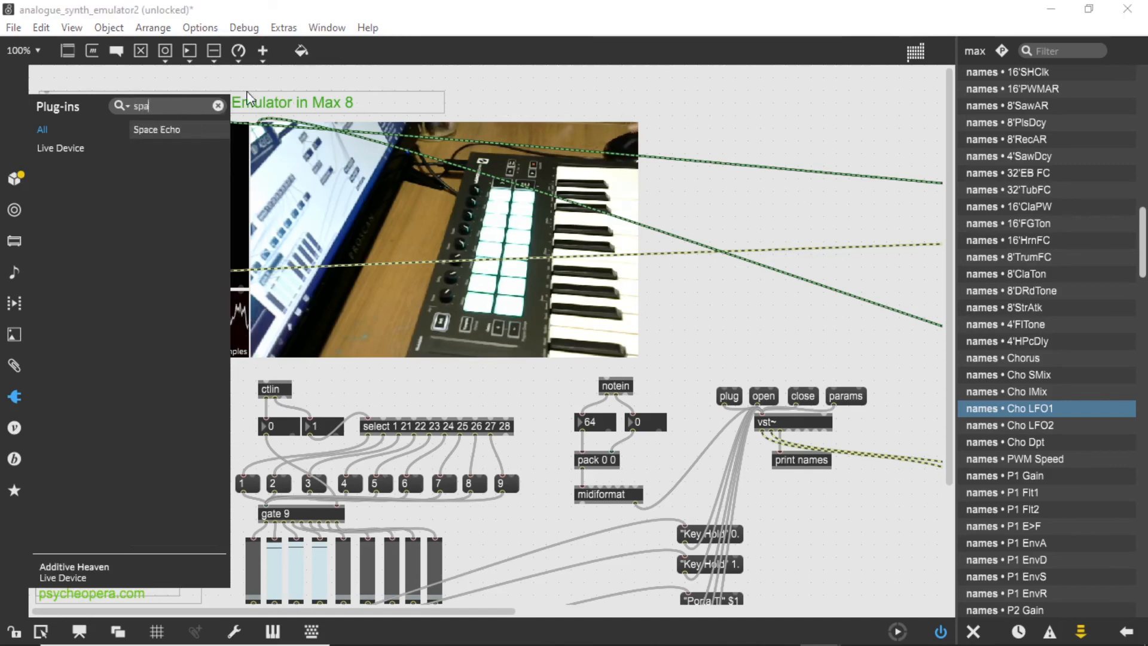
drag(148, 127, 756, 153)
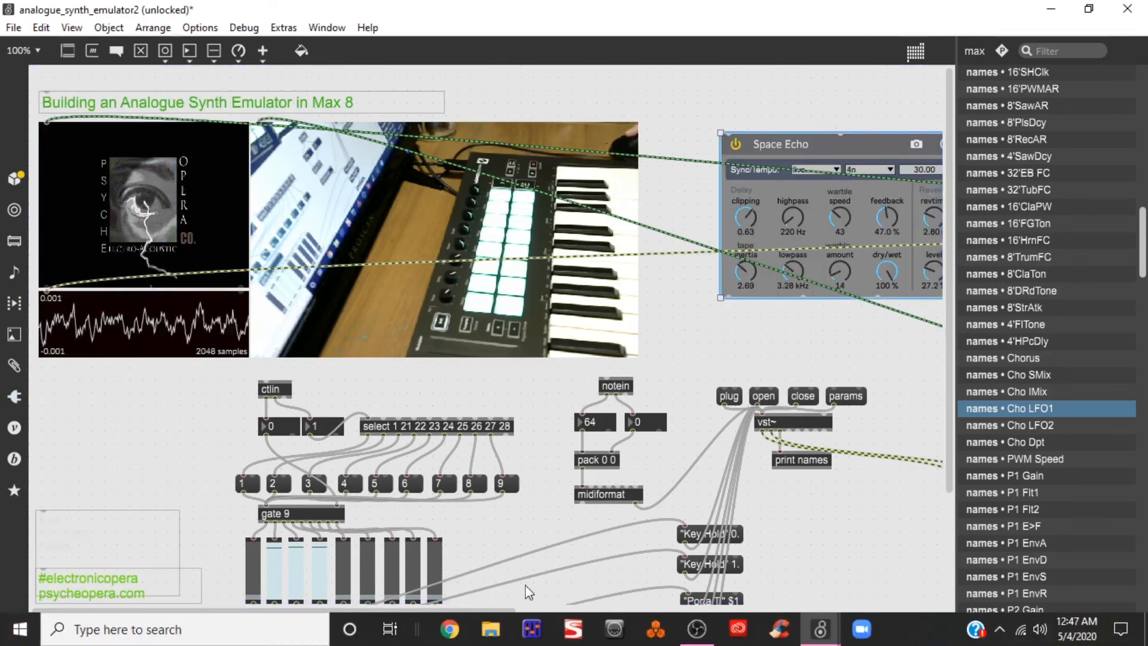
drag(486, 611, 663, 611)
drag(477, 190, 596, 179)
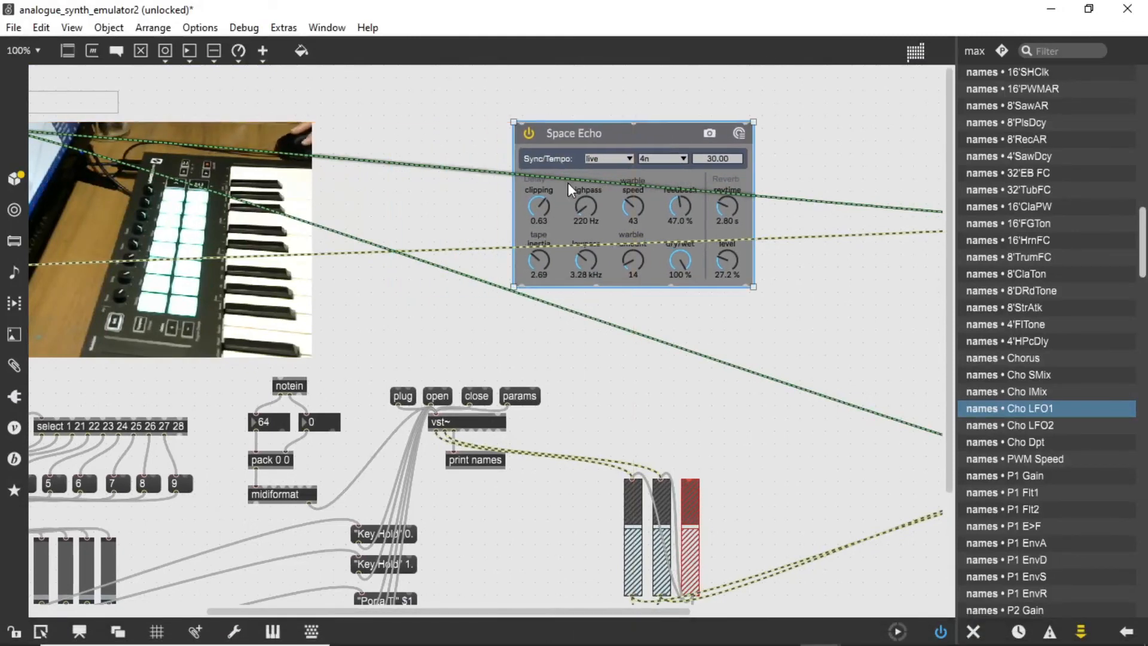
Step: Review the controller sliders, their scaled outputs and the vst~ parameter messages in relation to the Space Echo effect
drag(368, 610, 272, 610)
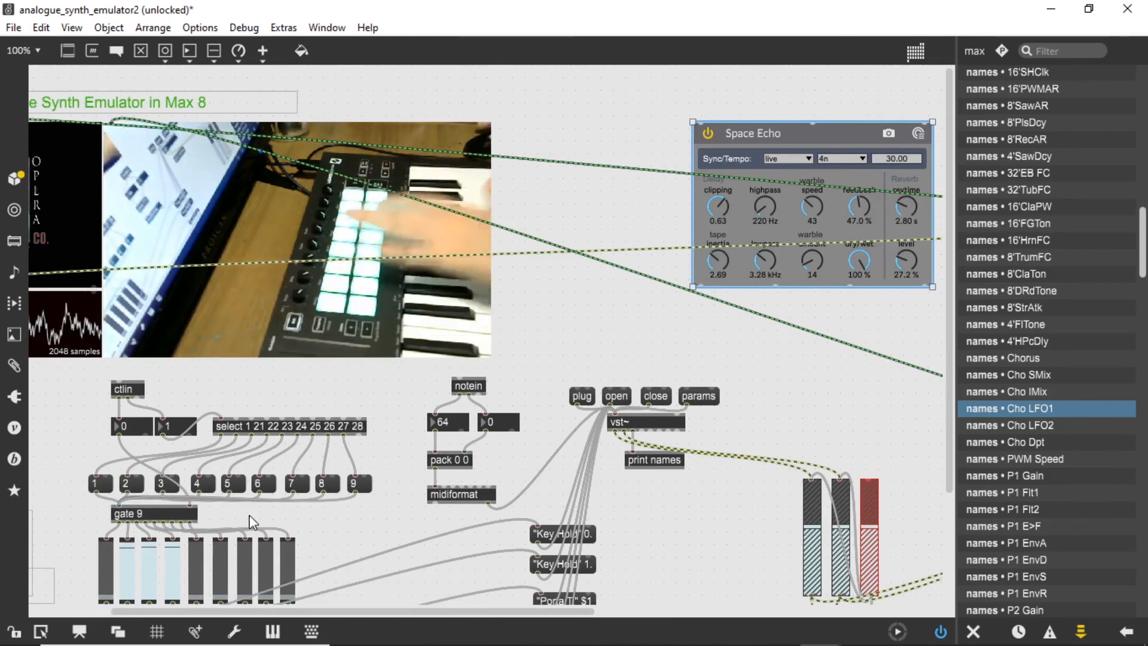
scroll(627, 500, down, 3)
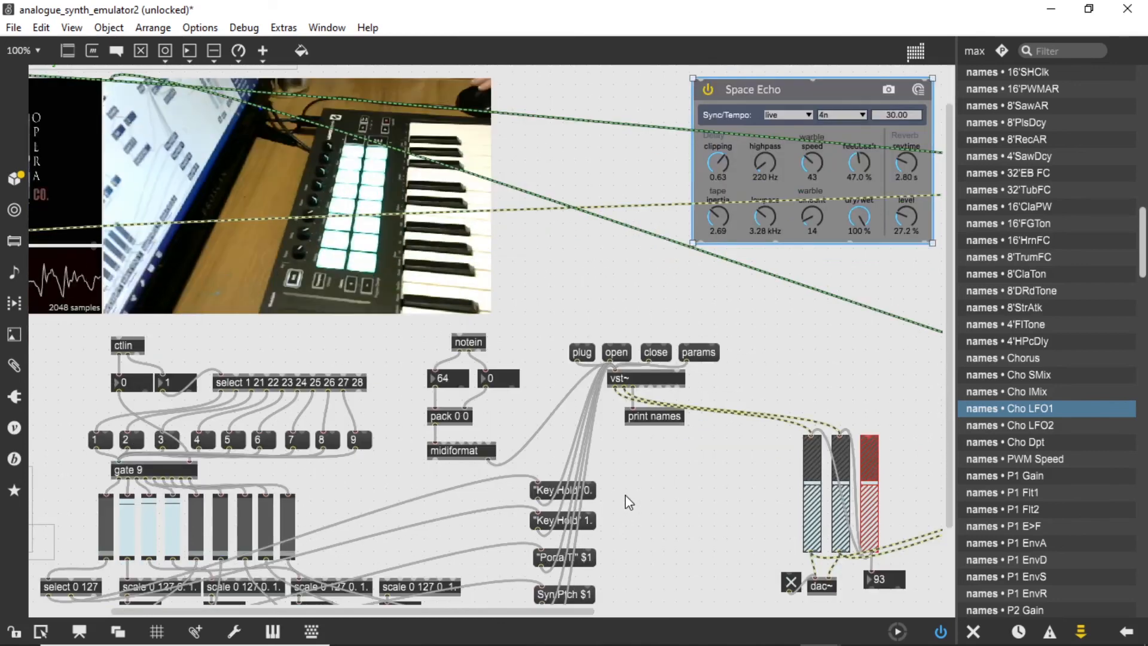
scroll(654, 482, up, 3)
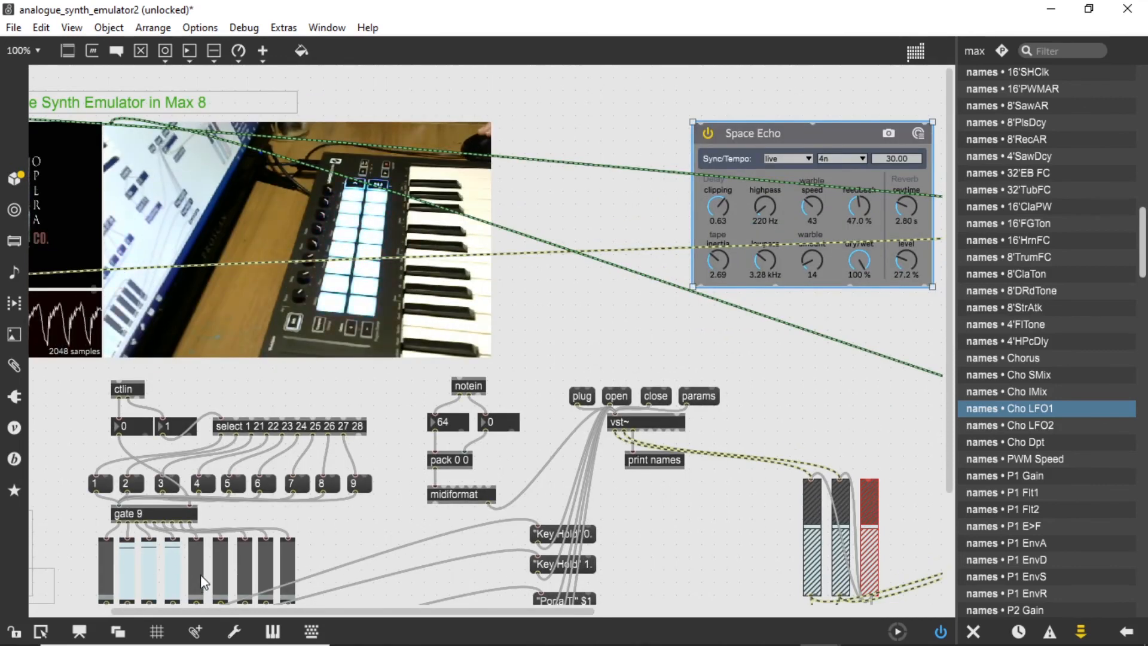
scroll(254, 562, down, 3)
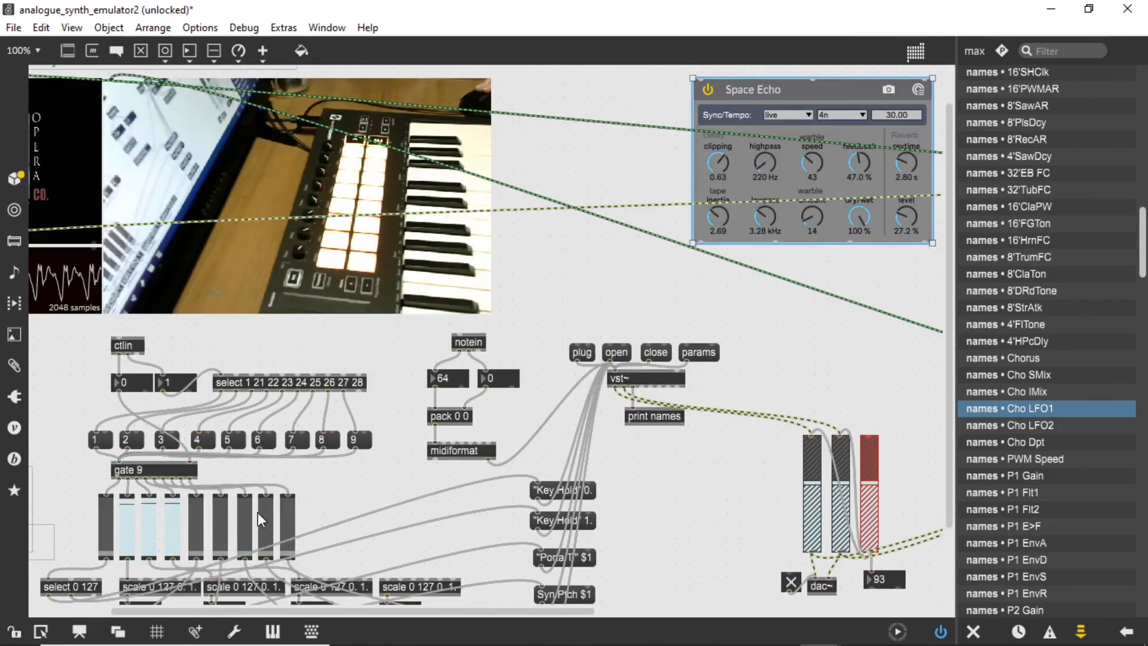
scroll(198, 520, down, 6)
scroll(206, 529, up, 6)
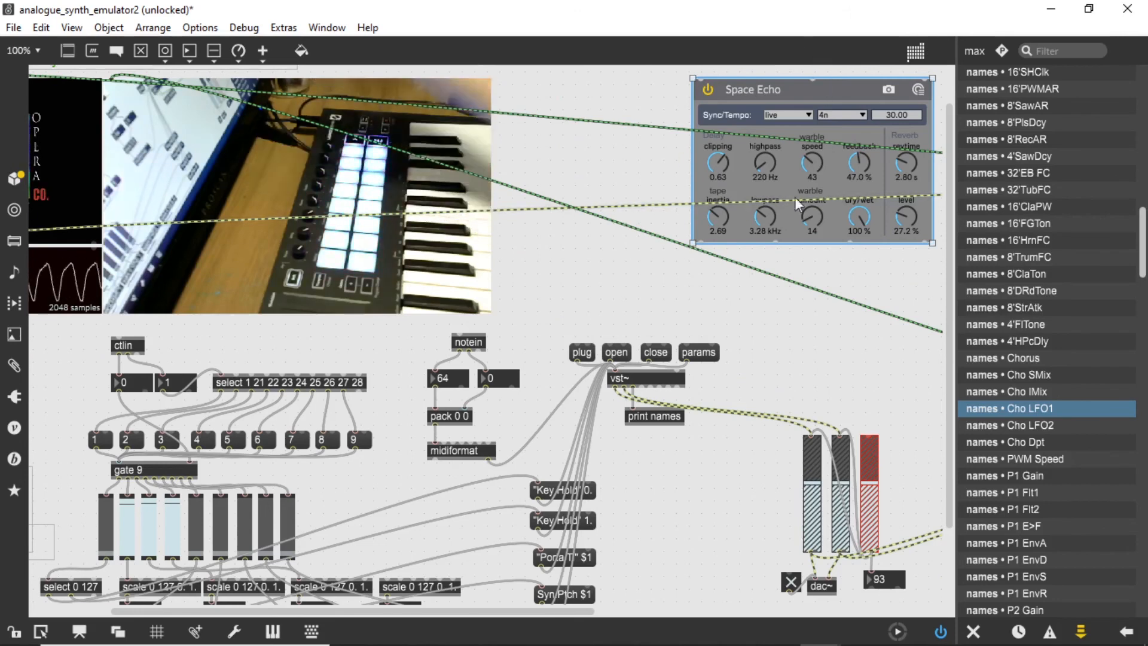
scroll(789, 207, up, 3)
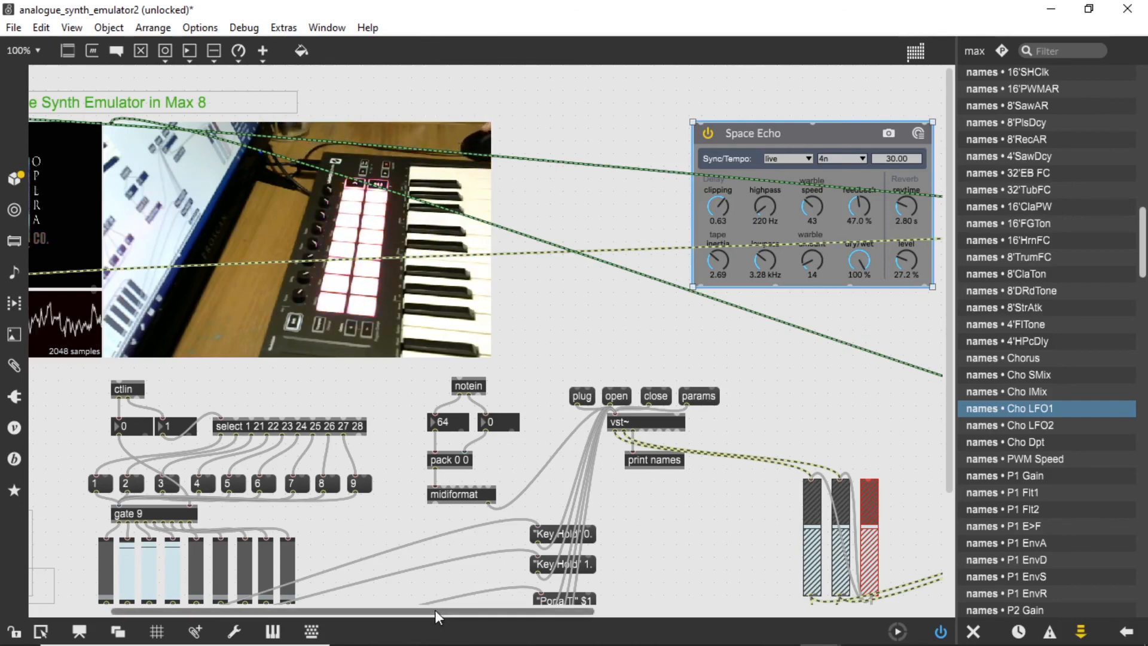
Step: Move Space Echo farther from the camera view, into the clear space between it and the adc~ section
drag(439, 616, 587, 644)
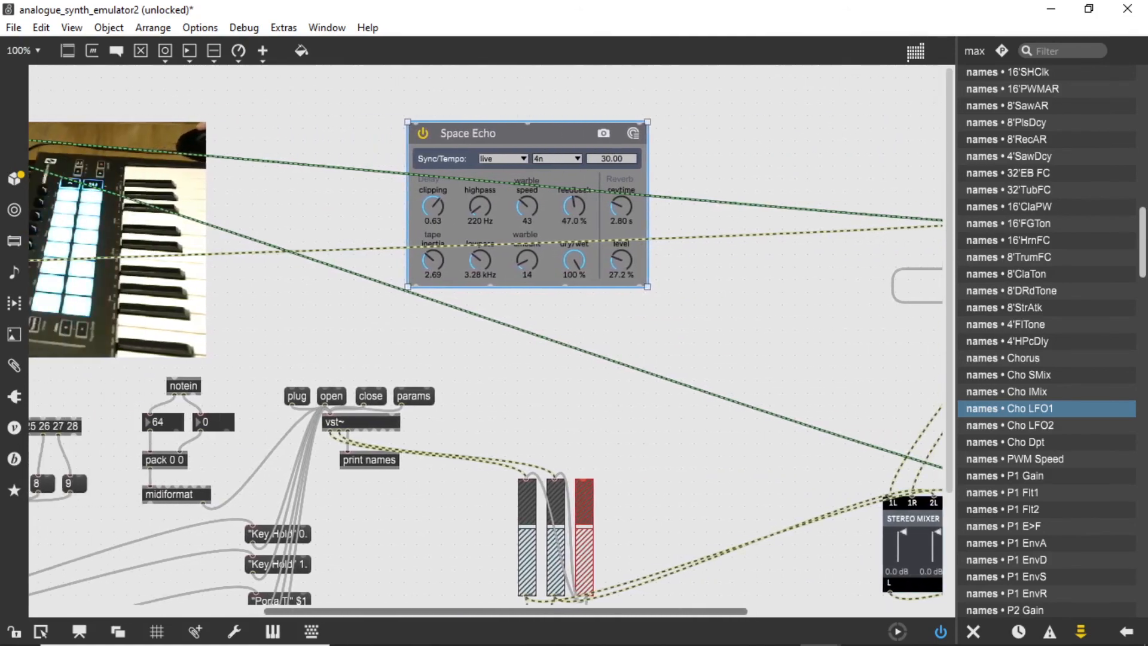
drag(628, 287, 814, 287)
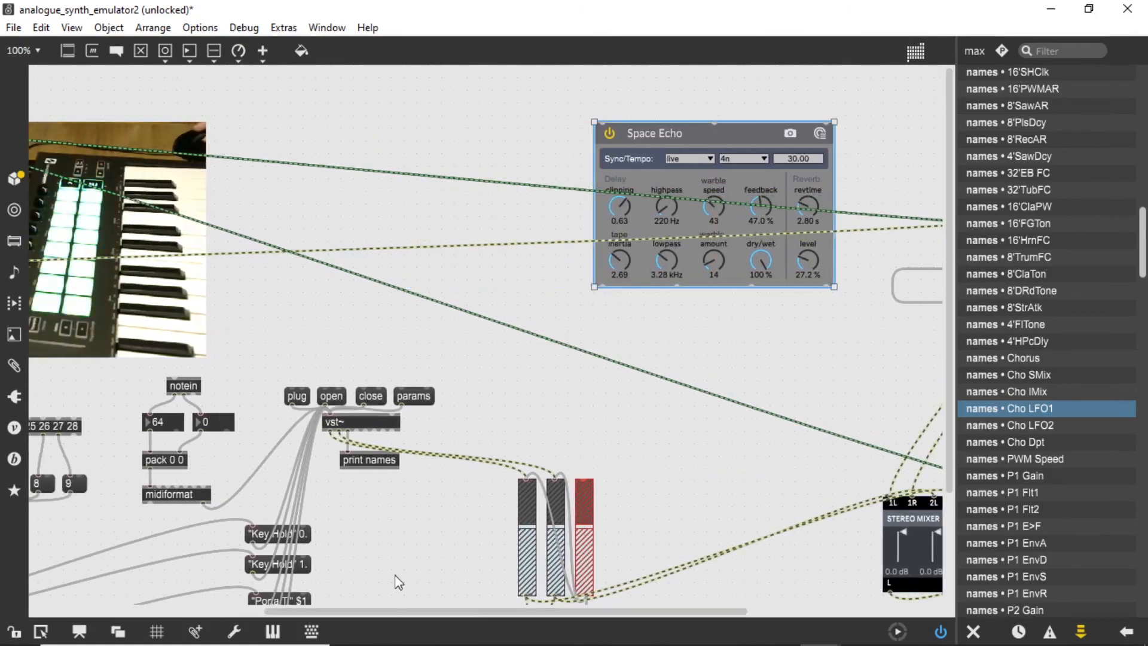
drag(401, 610, 855, 604)
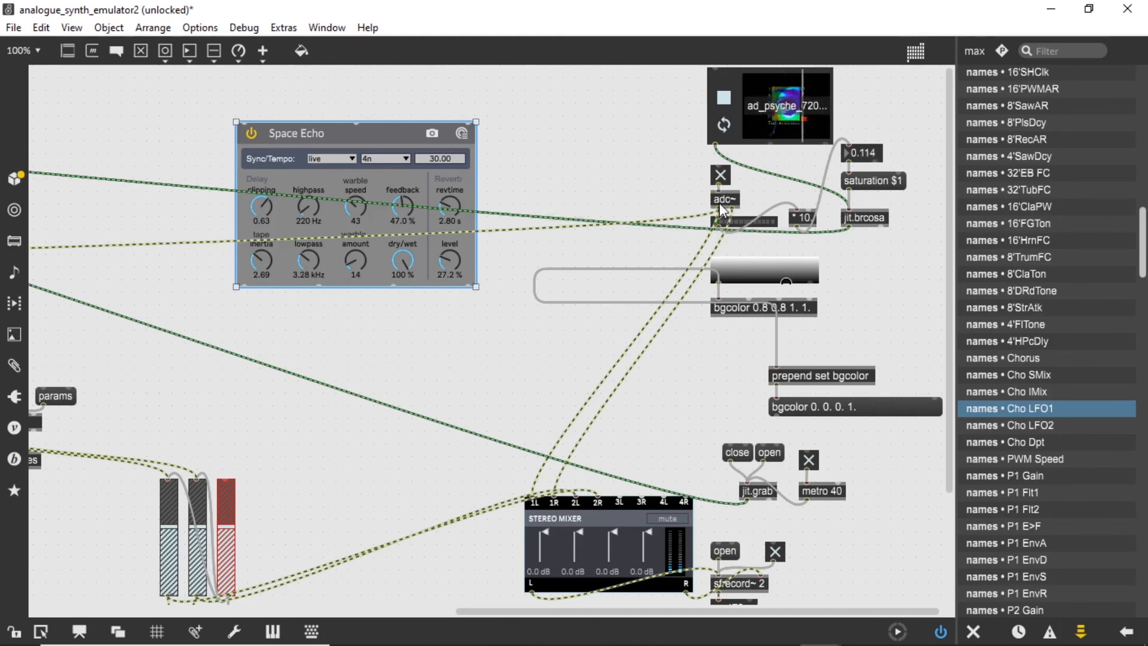
Step: Connect the two adc~ outputs to Space Echo's left and right audio inputs, and move the effect closer to the adc~ section
drag(720, 208, 246, 122)
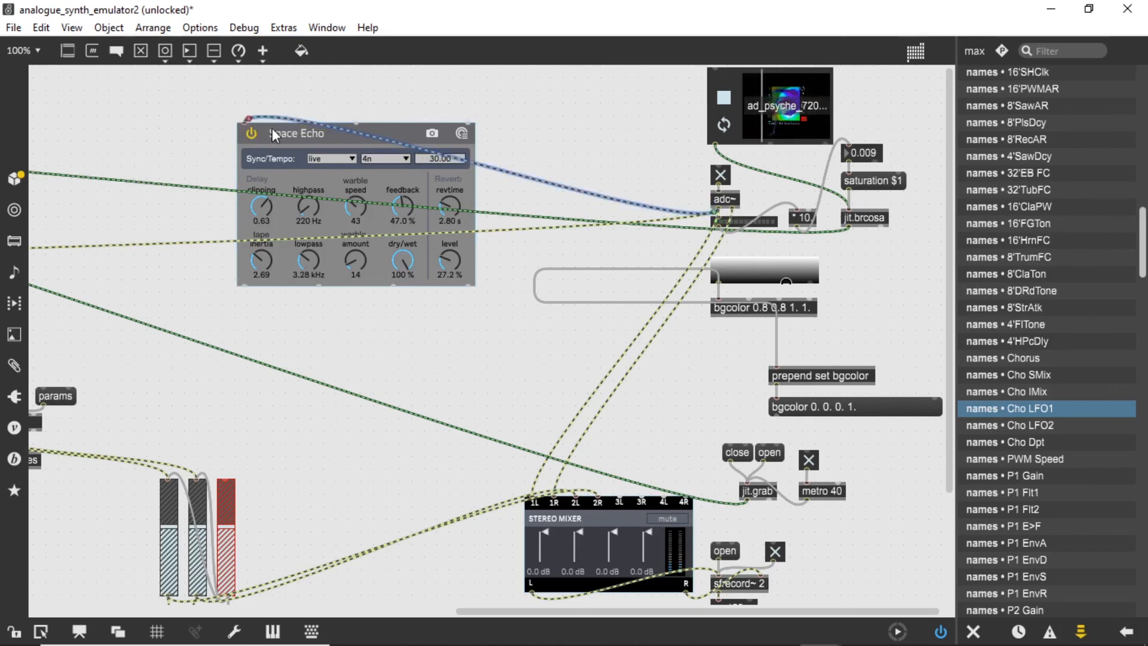
drag(393, 133, 479, 119)
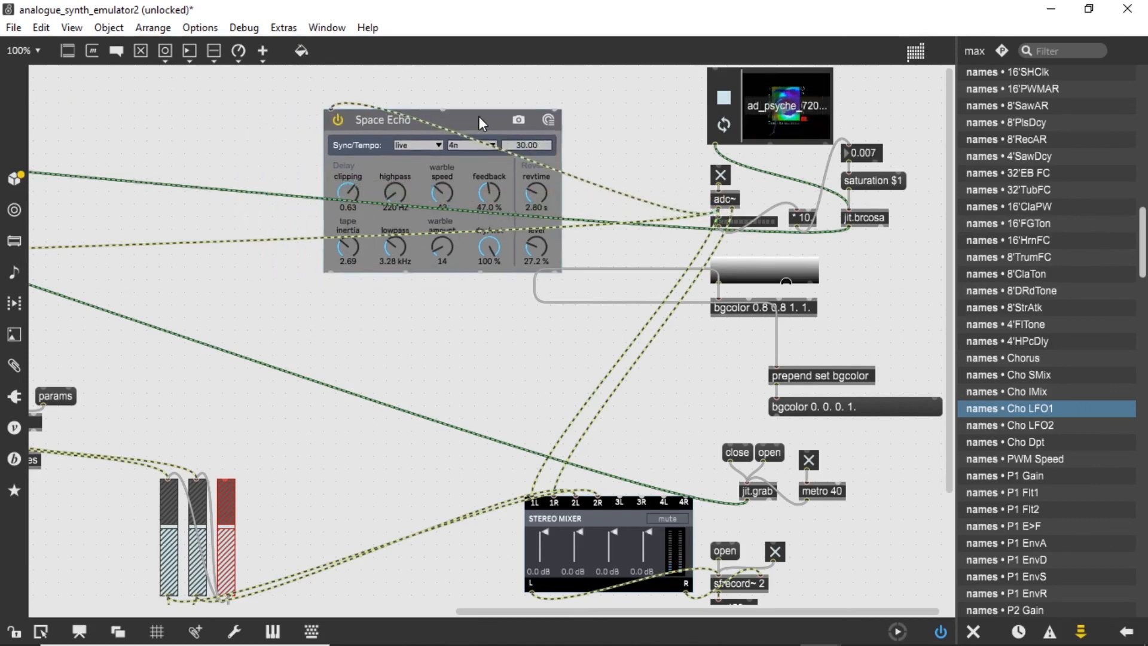
drag(733, 215, 439, 106)
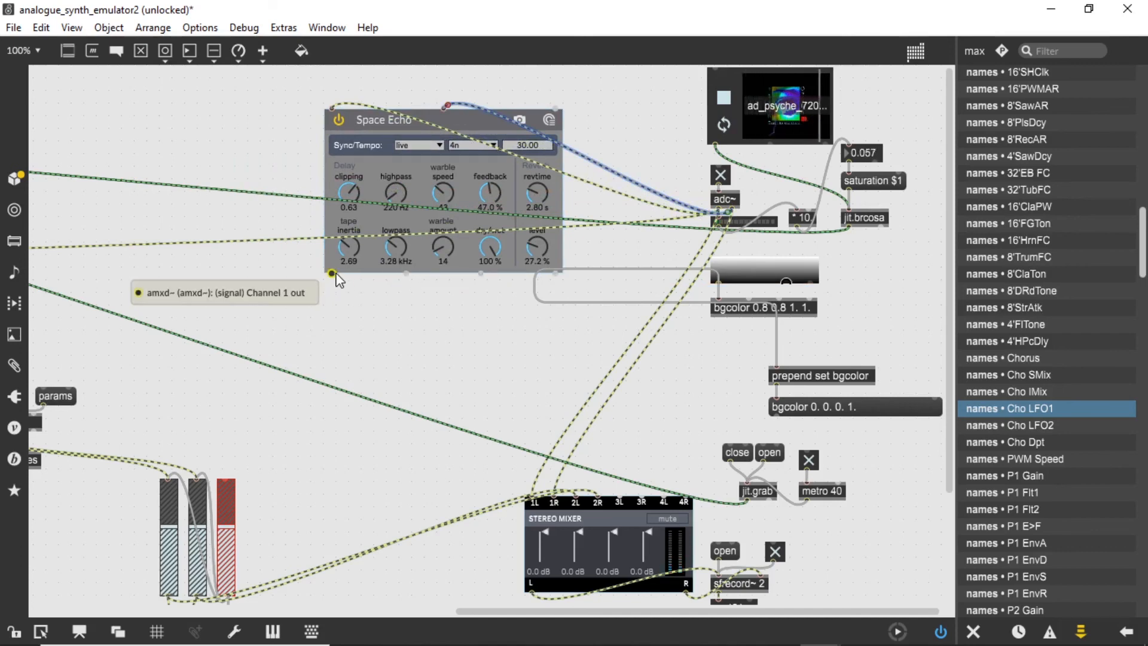
Step: Connect Space Echo's first two signal outputs to the stereo mixer's 3L and 3R inputs, and lock the patch
drag(332, 273, 620, 493)
drag(407, 274, 644, 498)
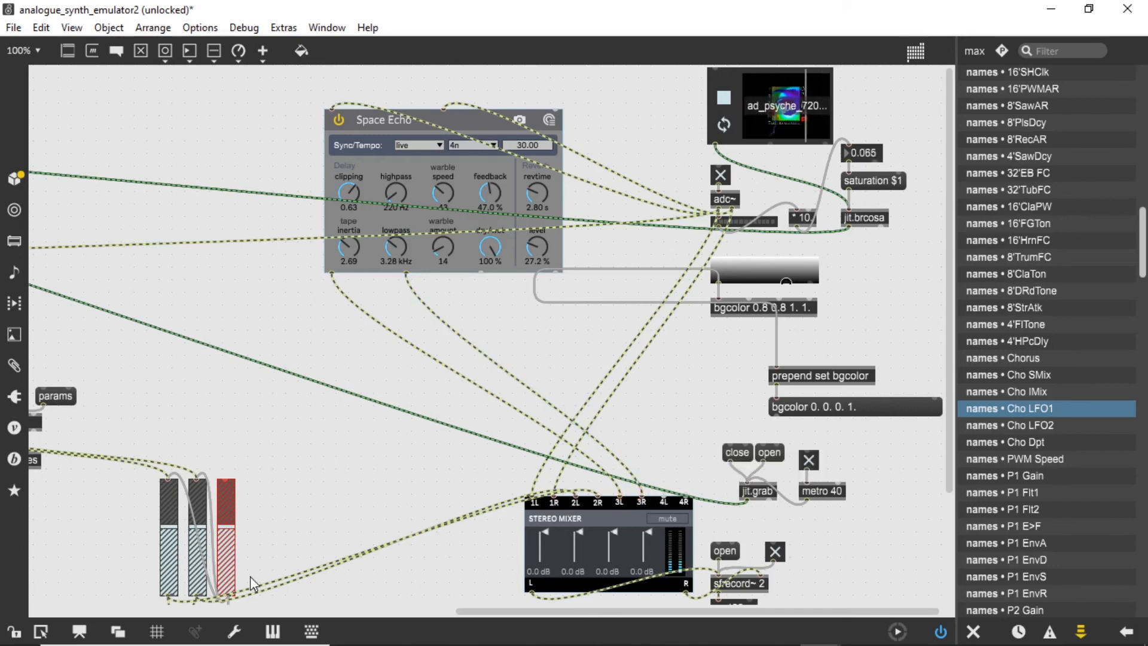
key(ctrl+e)
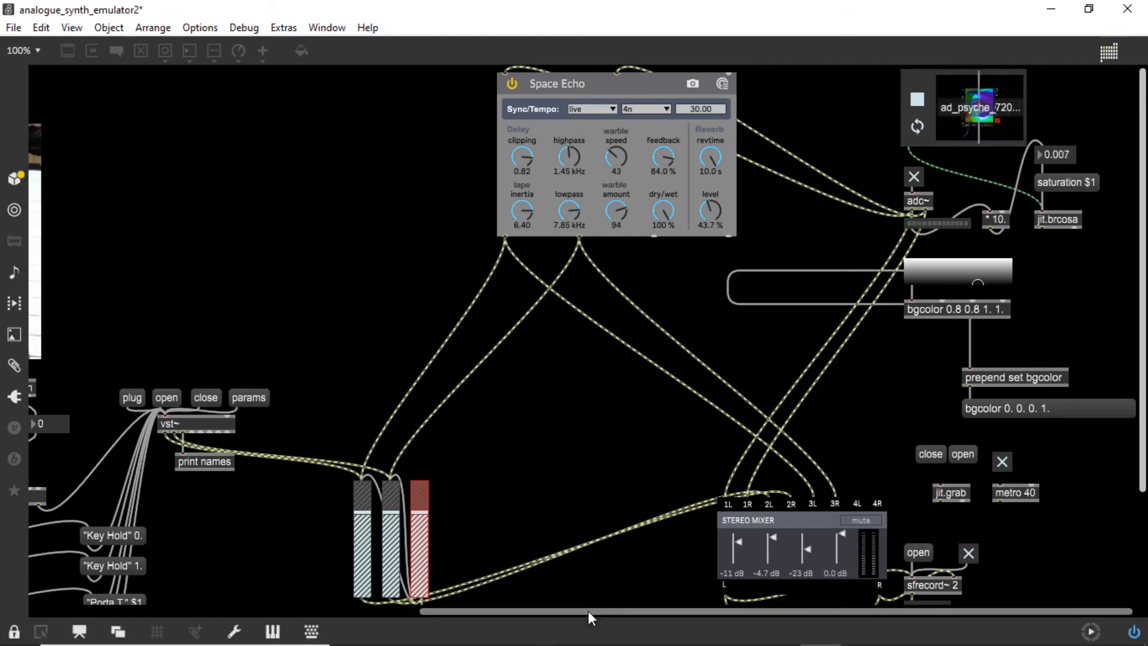
drag(587, 612, 189, 622)
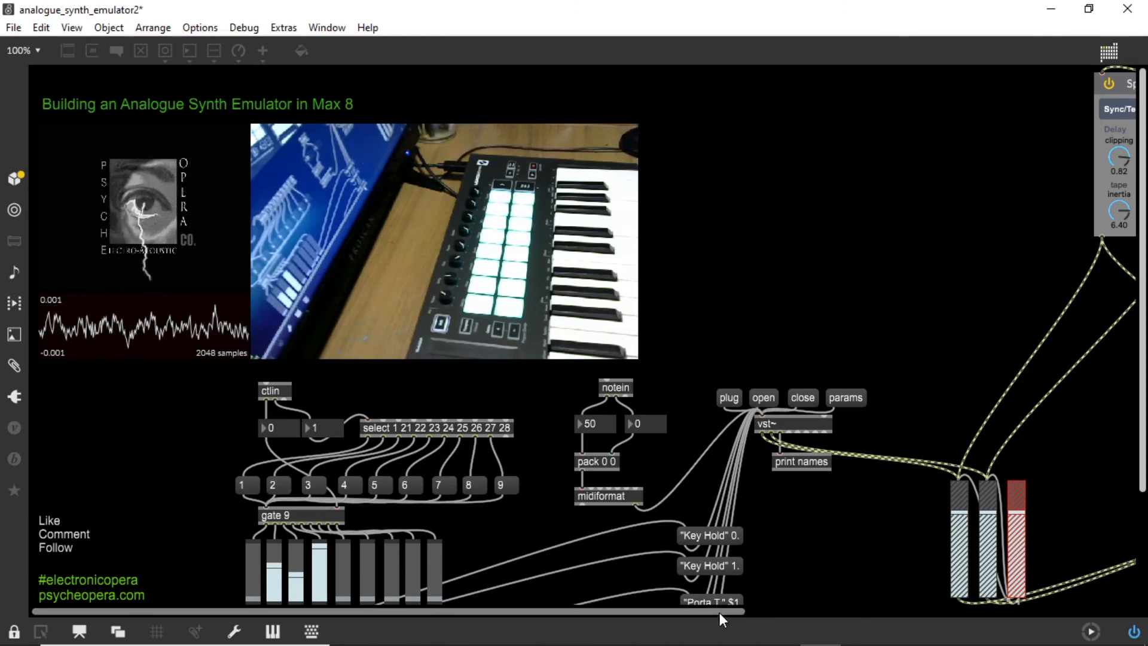
drag(720, 612, 1113, 621)
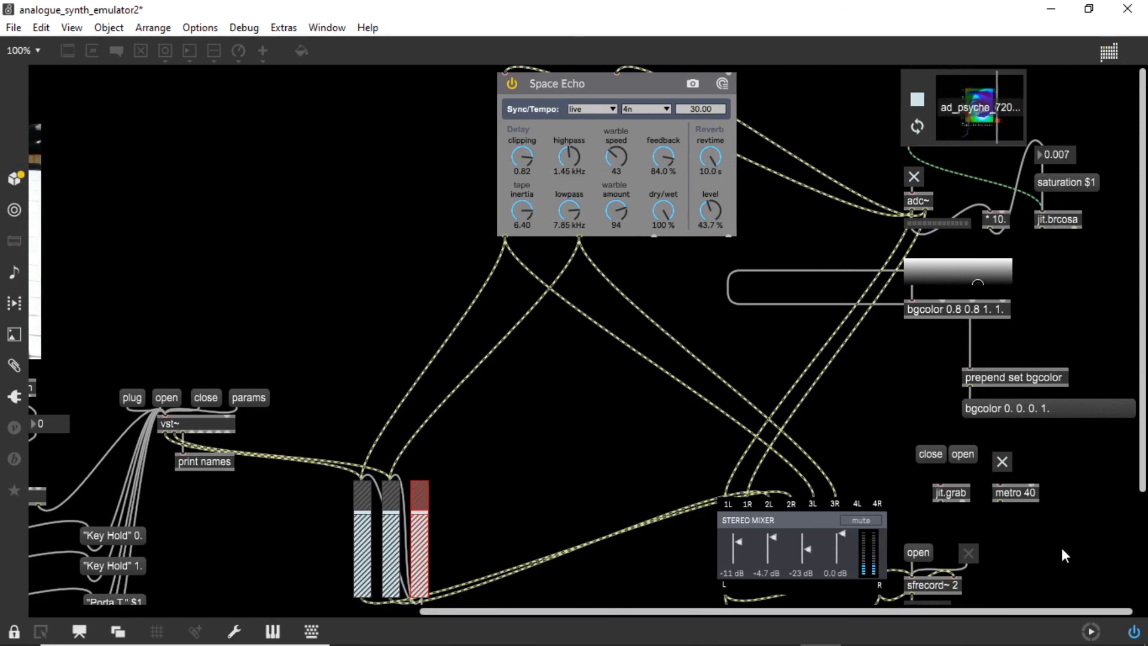
Step: Switch to OBS and stop the screen recording
mouse_move(1011, 645)
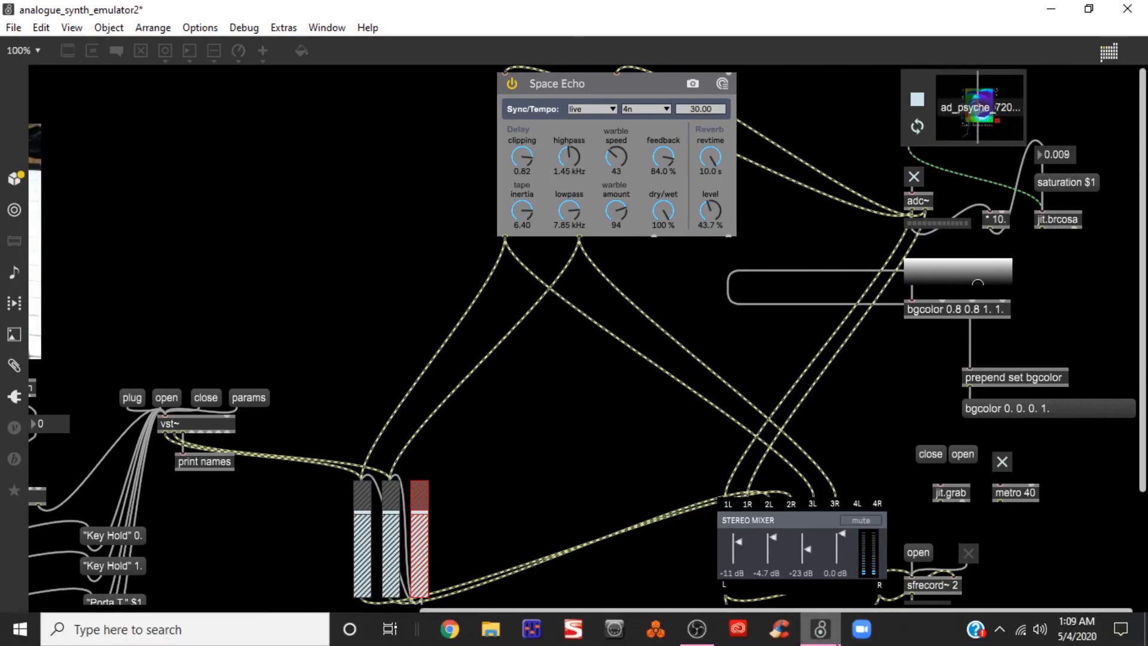
mouse_move(836, 643)
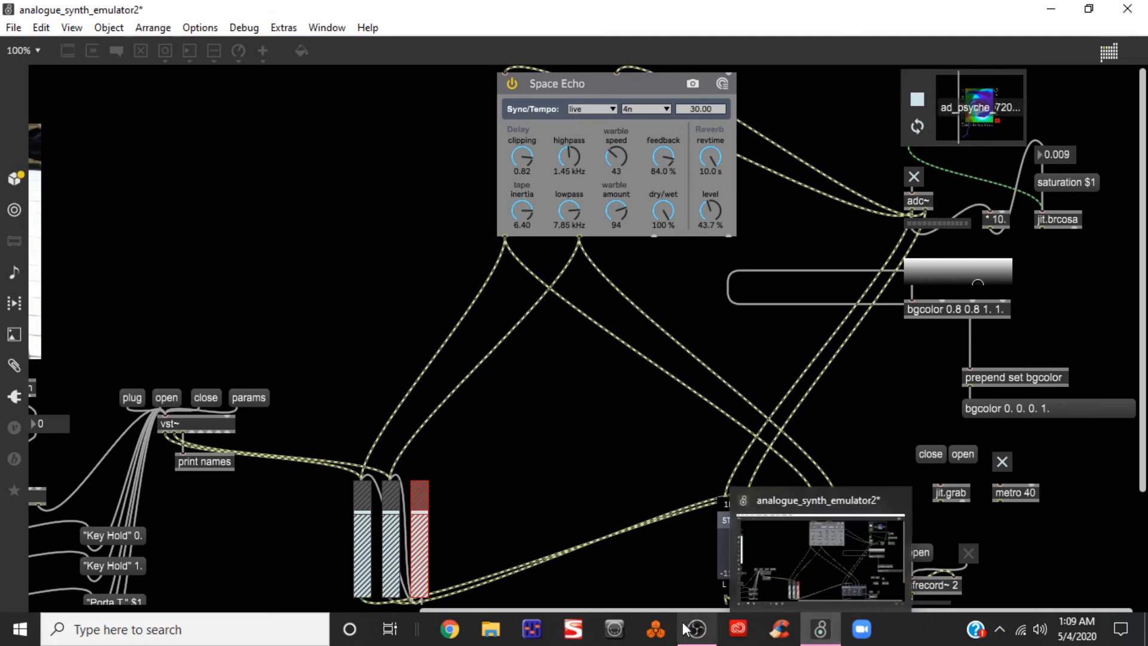
mouse_move(695, 628)
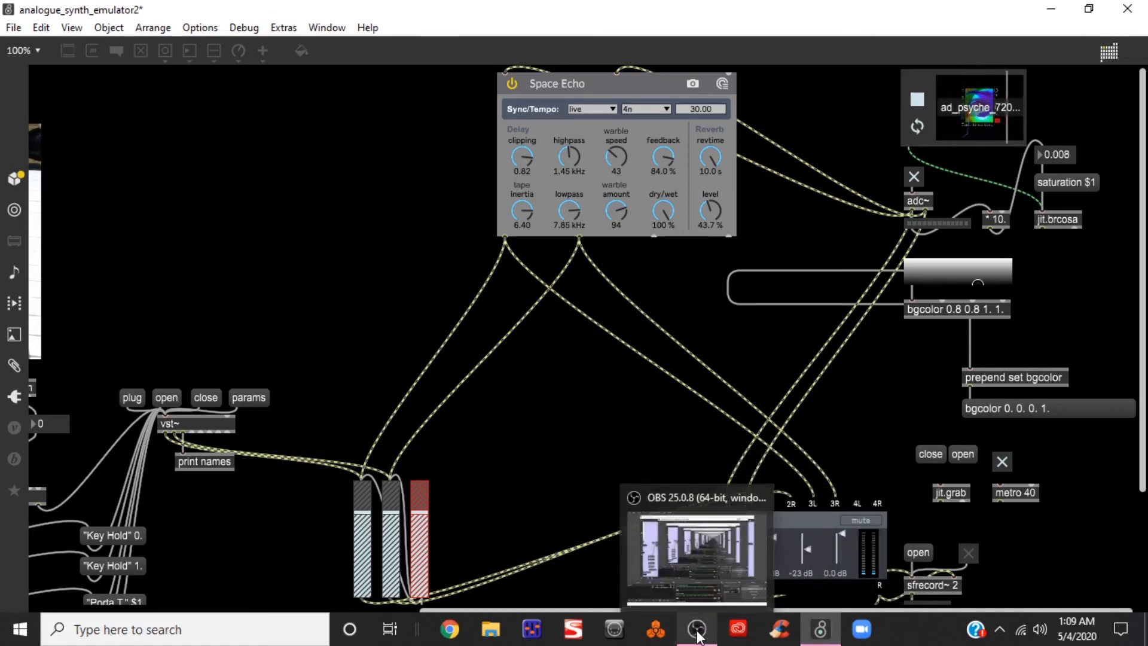
click(698, 634)
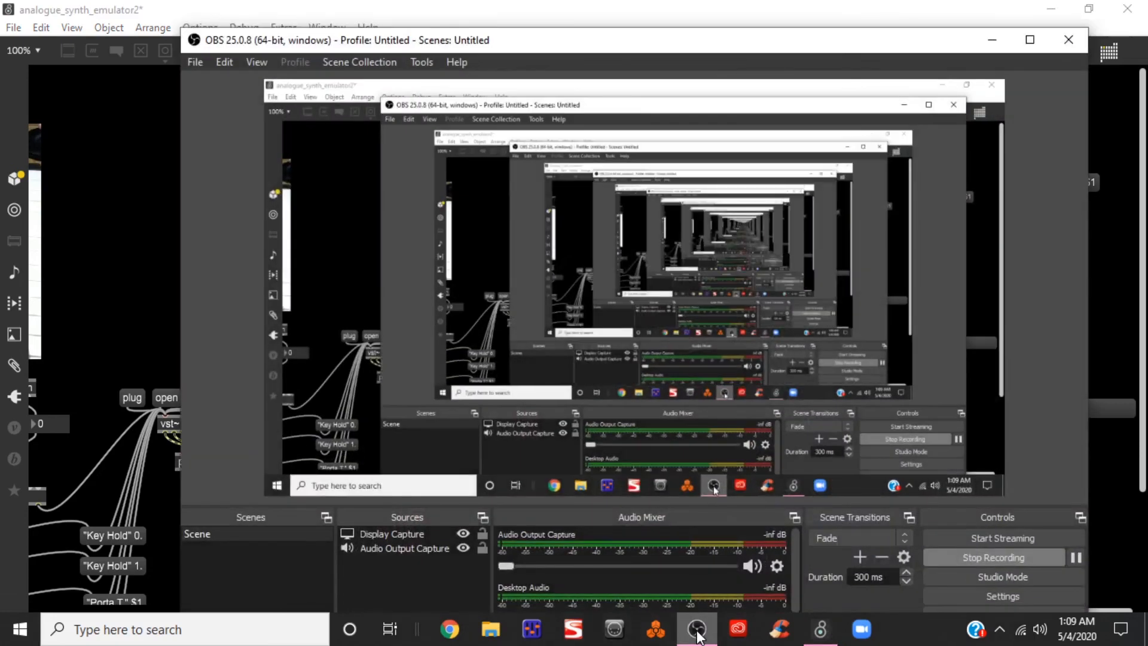
click(961, 559)
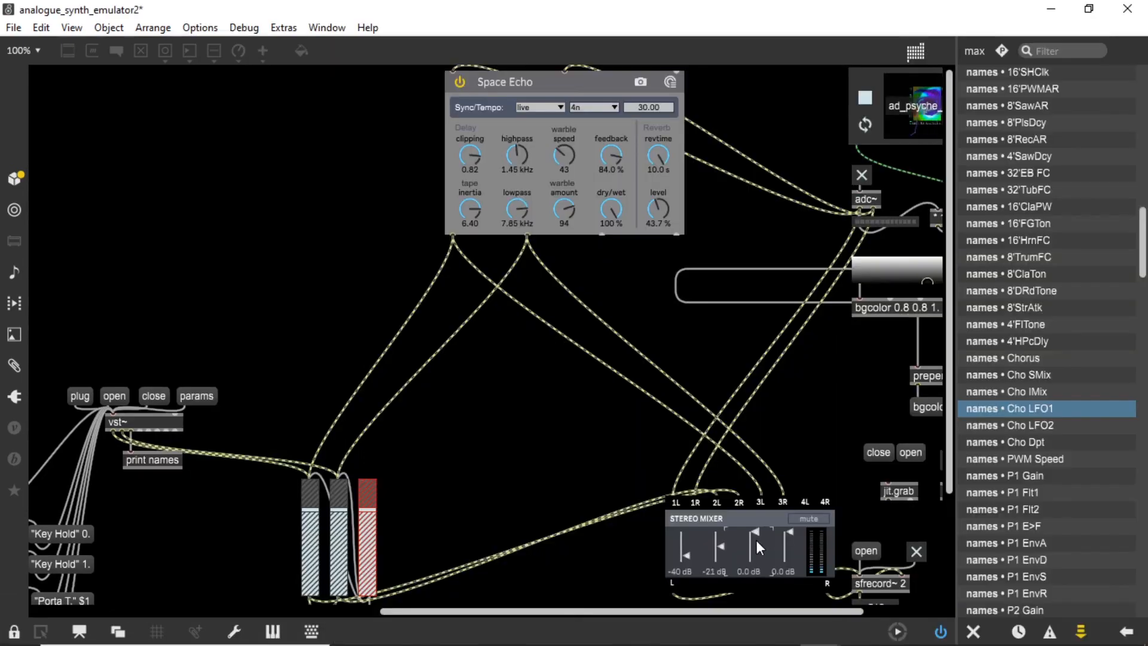
Step: On the stereo mixer, lower channel 3 to -48 dB and channel 4 to -inf dB, and raise channel 1 to 0.0 dB
drag(756, 532, 755, 557)
drag(687, 554, 684, 533)
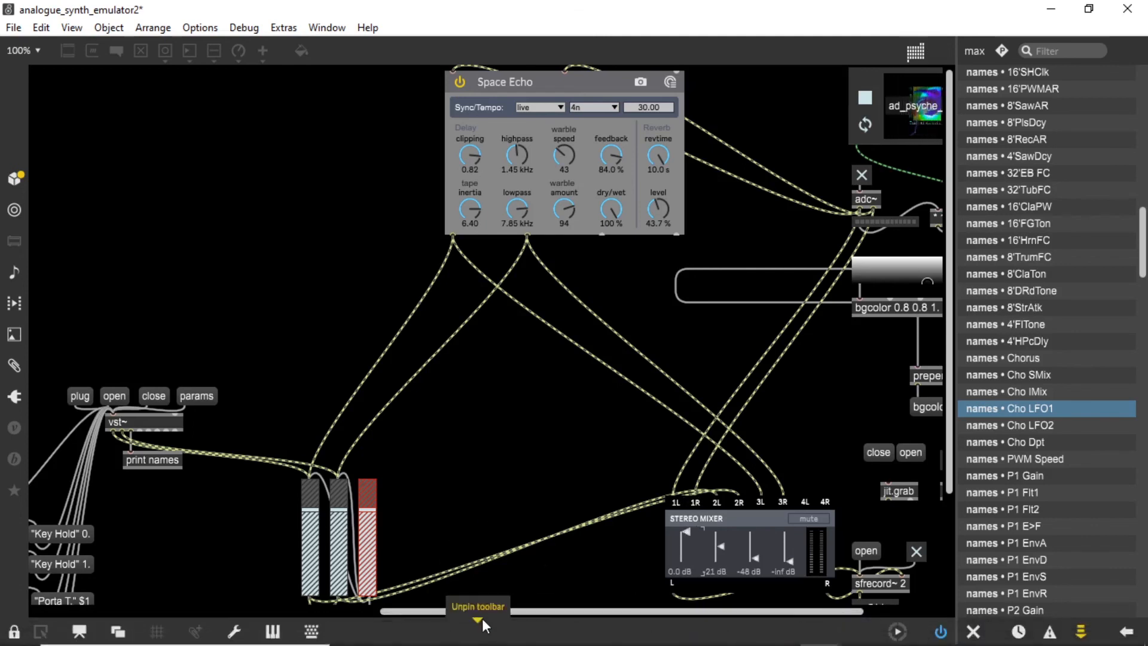
drag(482, 611, 132, 645)
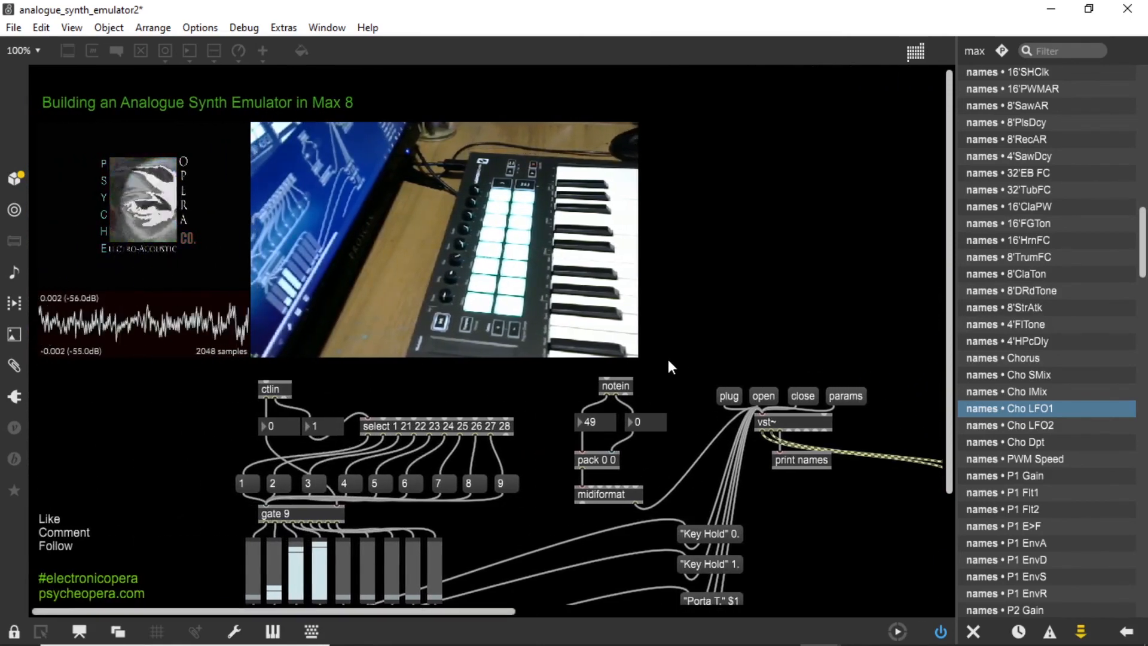